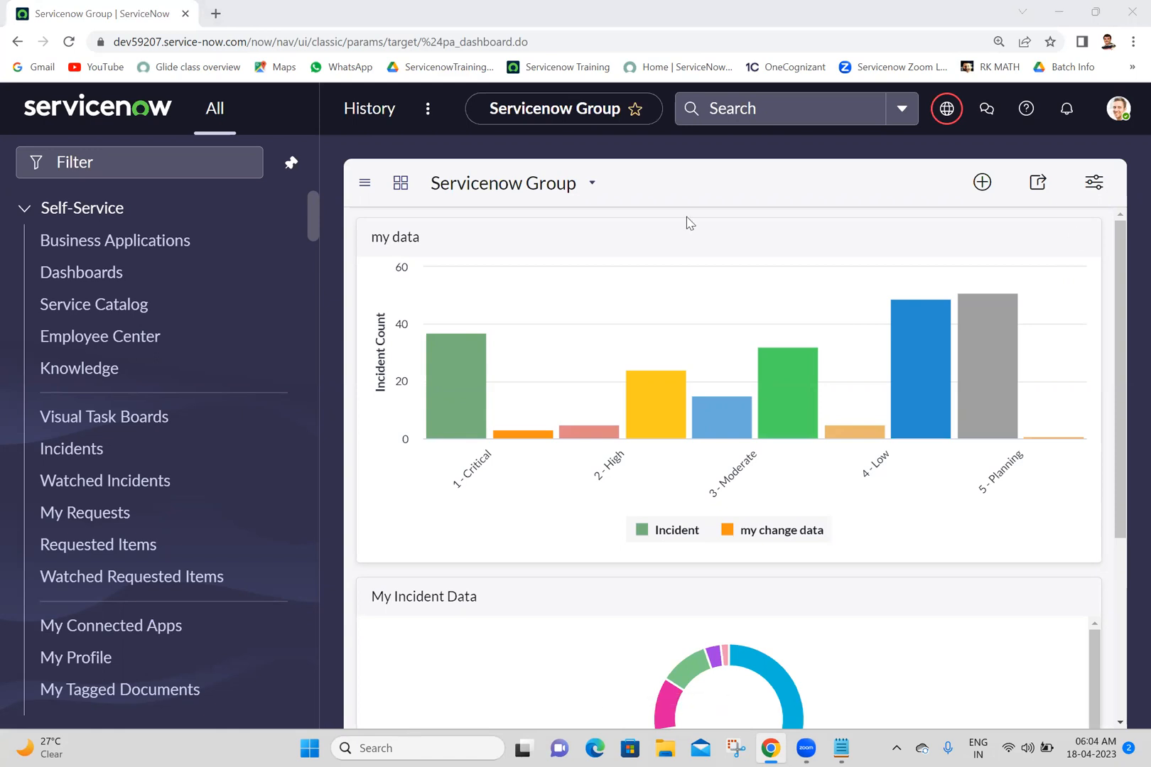
Step: Filter the navigator for "maintain items" and open Maintain Items in a new browser tab
left_click(121, 169)
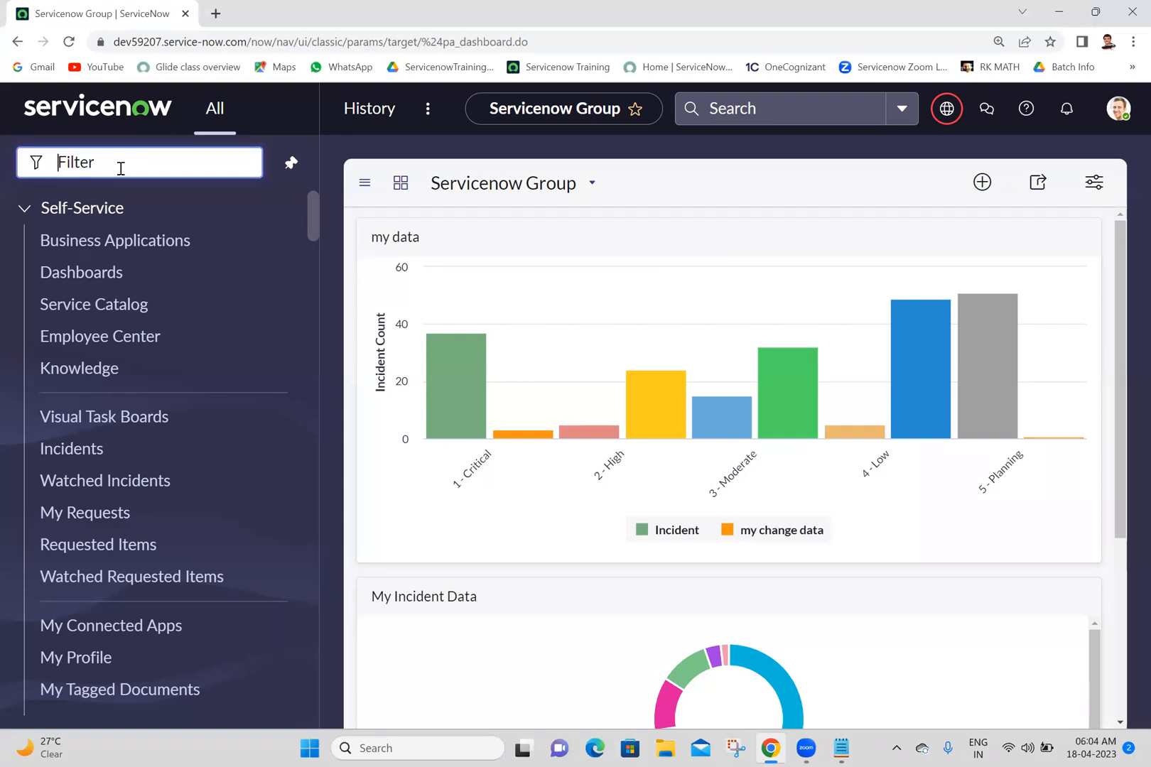
type("maintai")
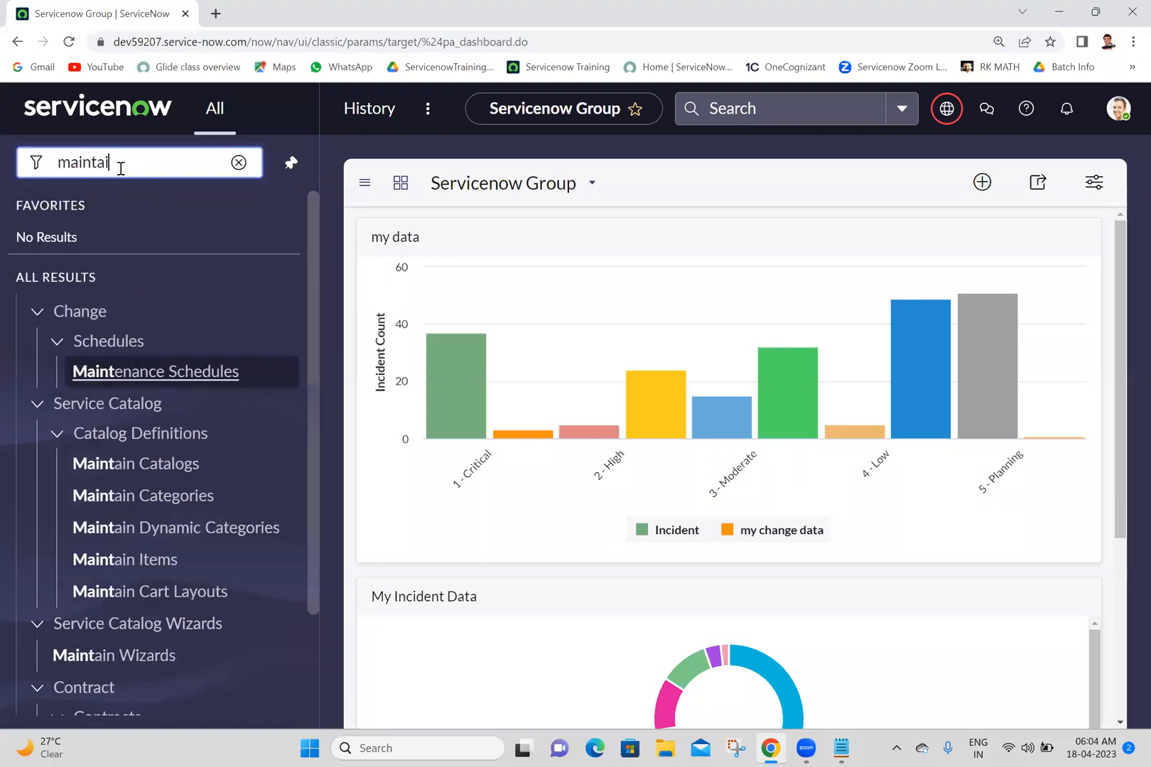
type("n item,s")
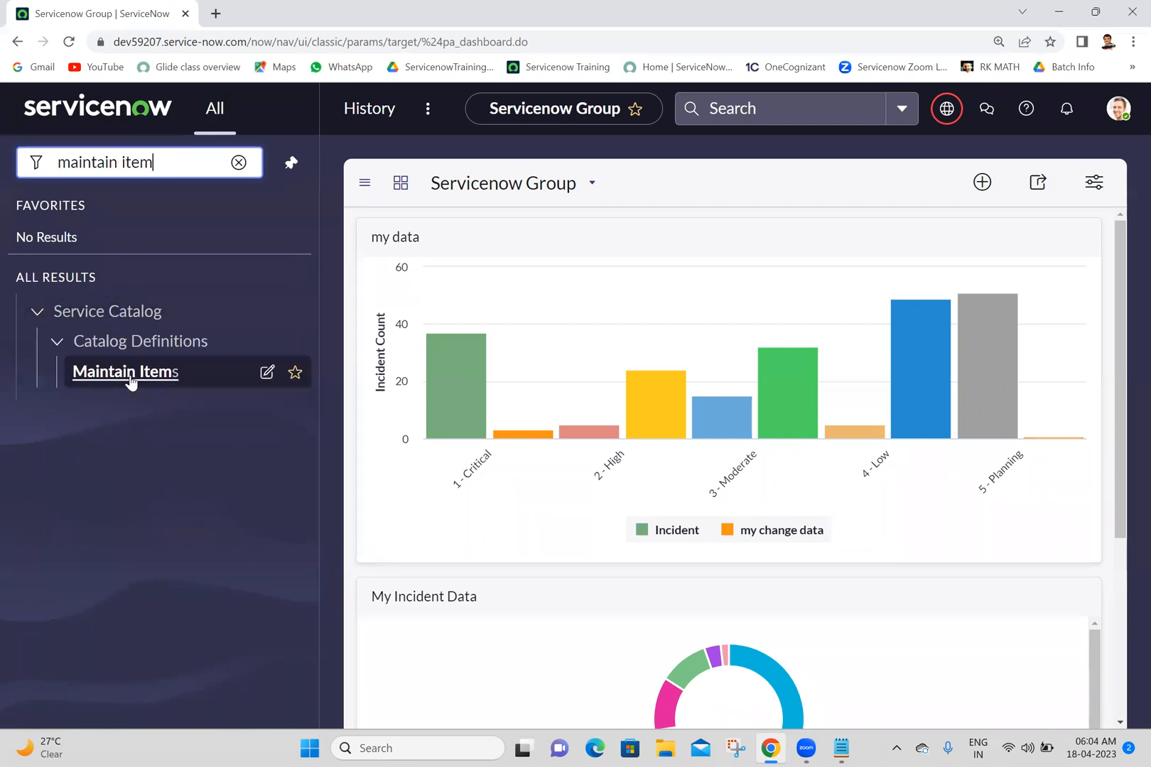
middle_click(131, 374)
left_click(309, 9)
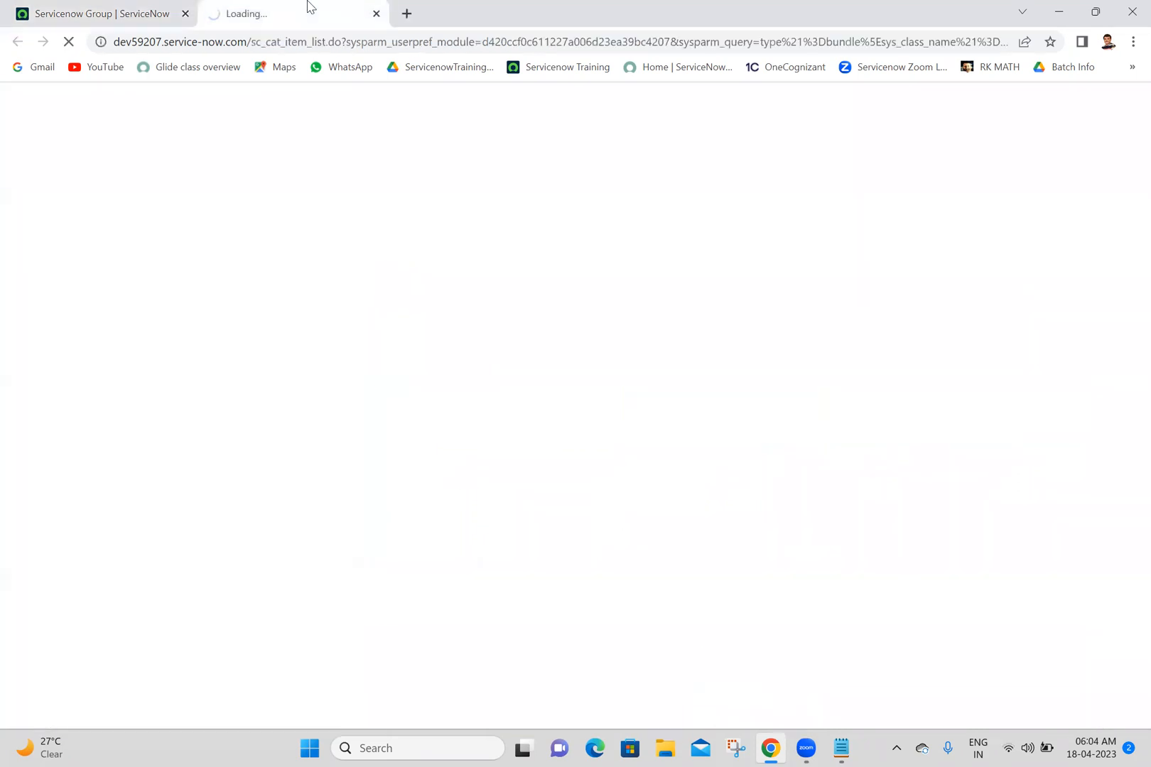
left_click(78, 8)
left_click(288, 8)
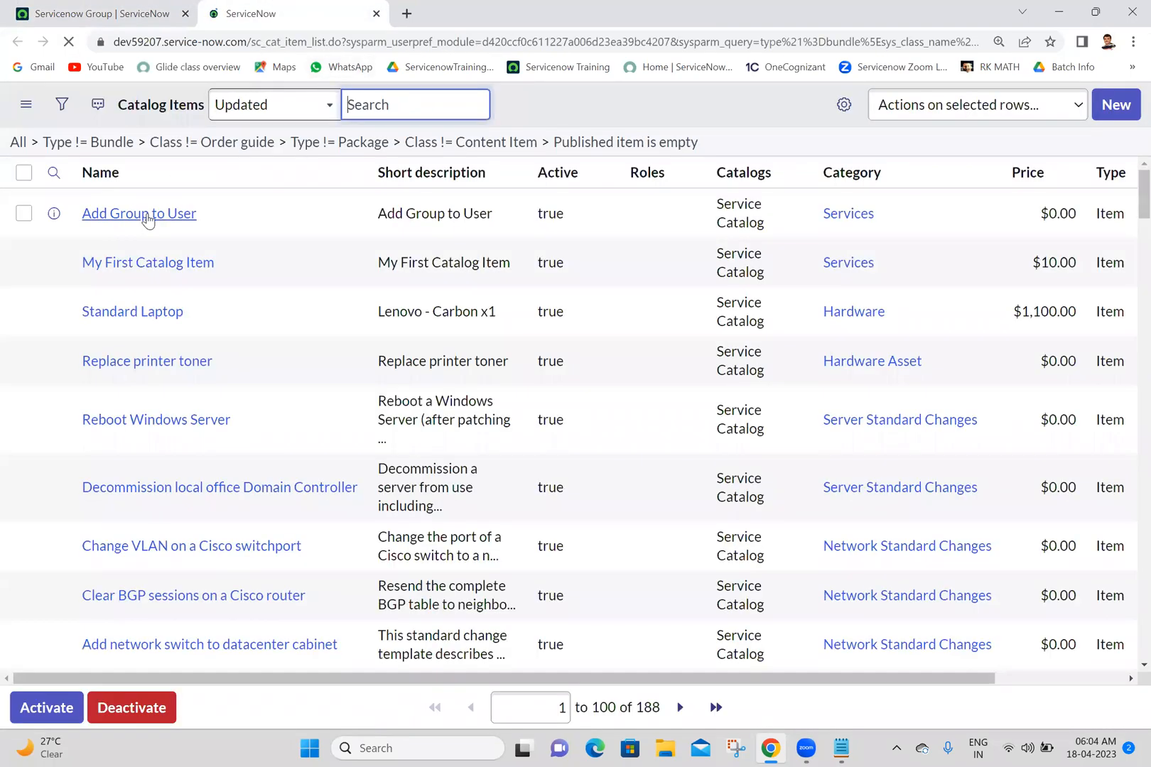
Step: Open the Add Group to User catalog item record in a separate browser tab
middle_click(147, 223)
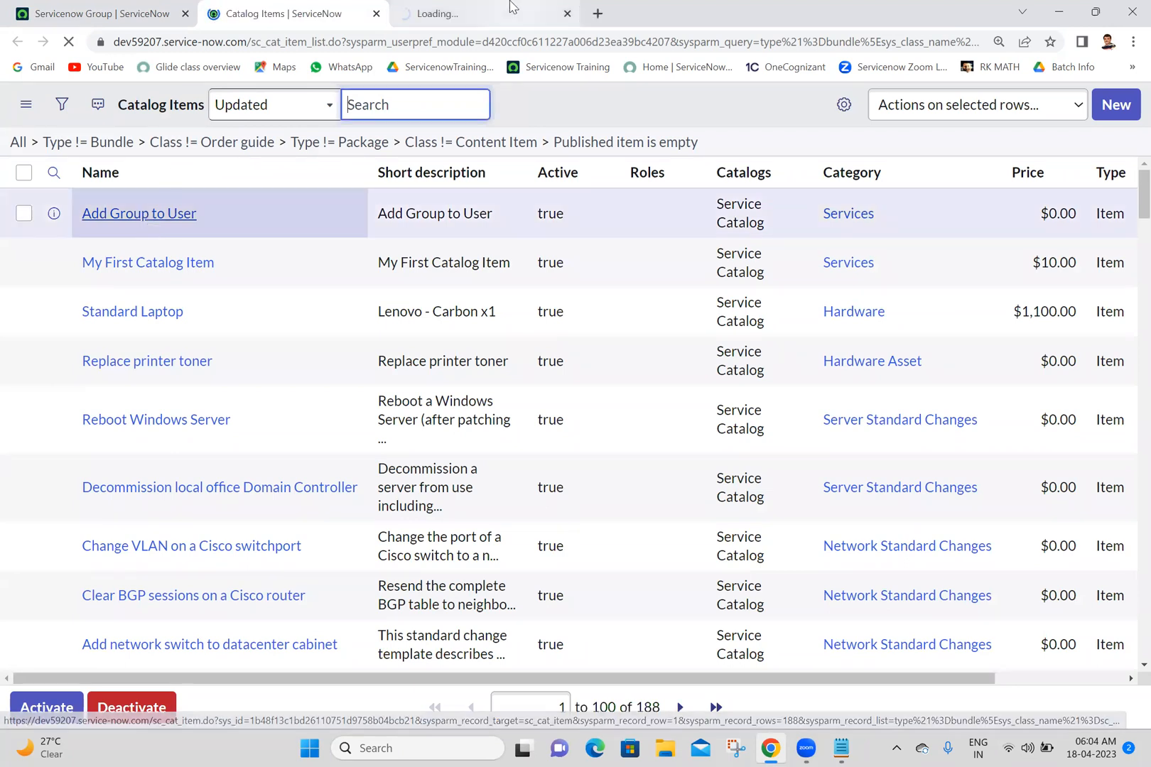
left_click(509, 8)
left_click(301, 4)
left_click(502, 5)
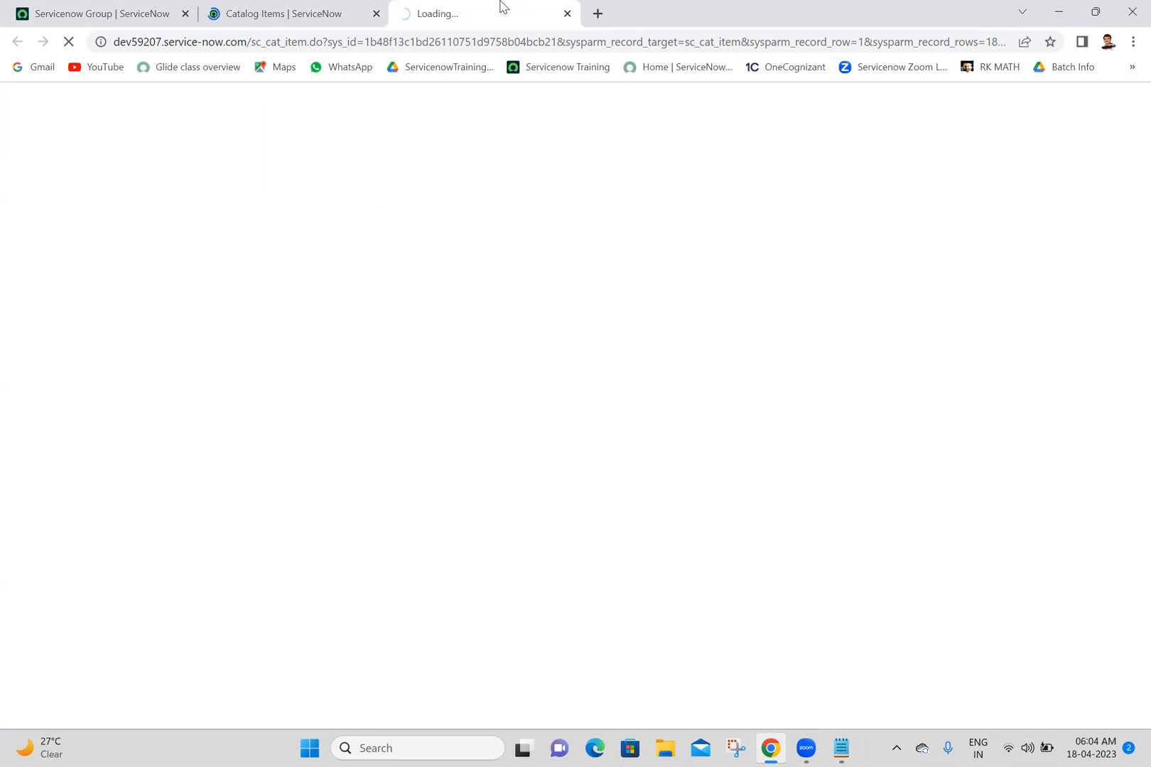
left_click(370, 7)
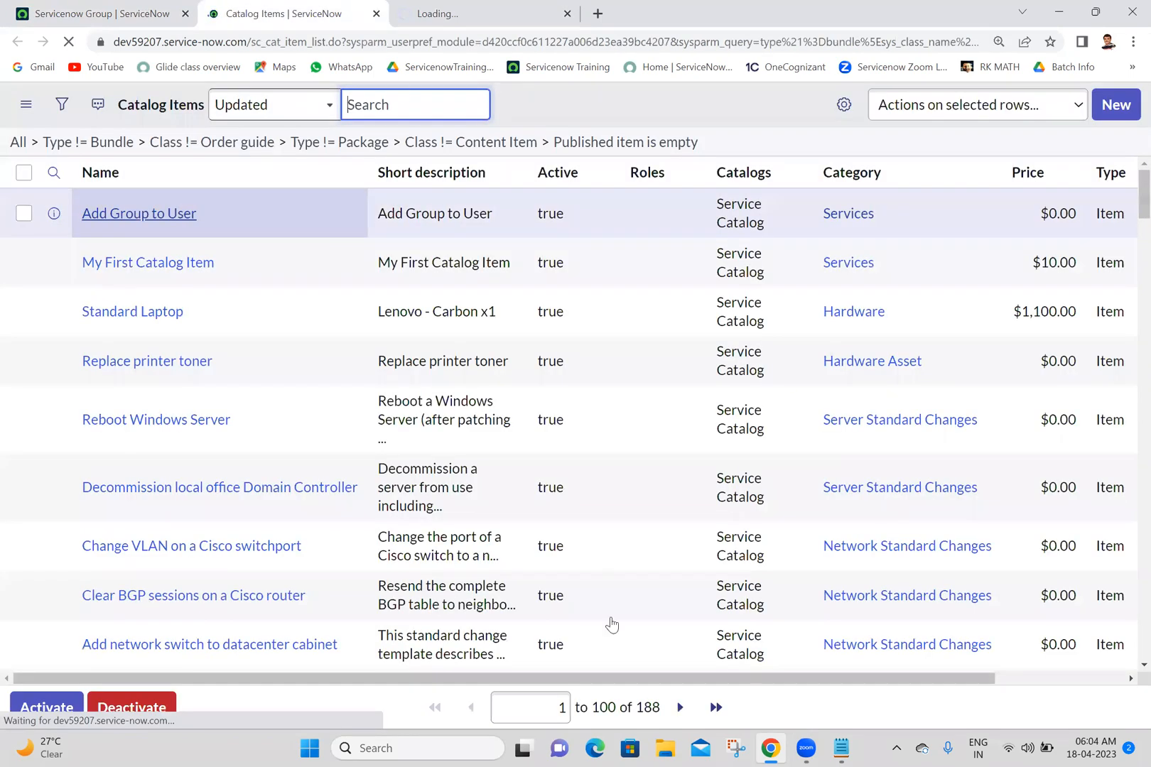
left_click(841, 748)
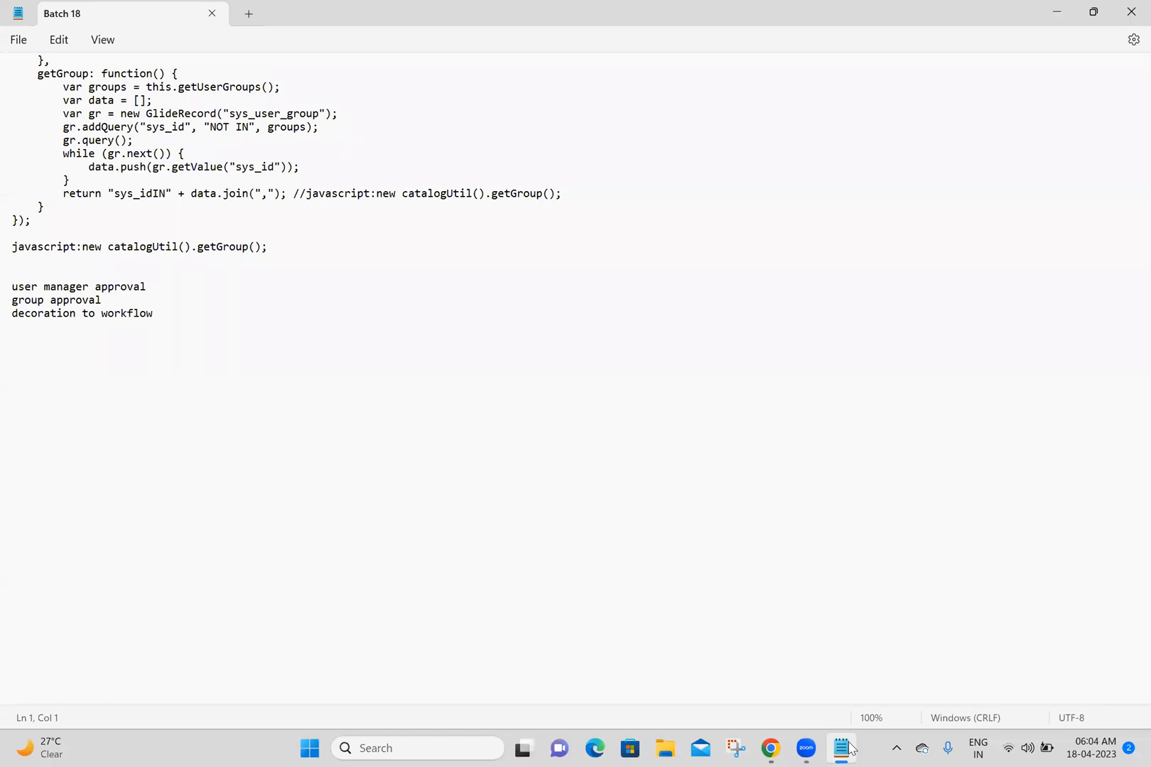
left_click(850, 748)
left_click(552, 8)
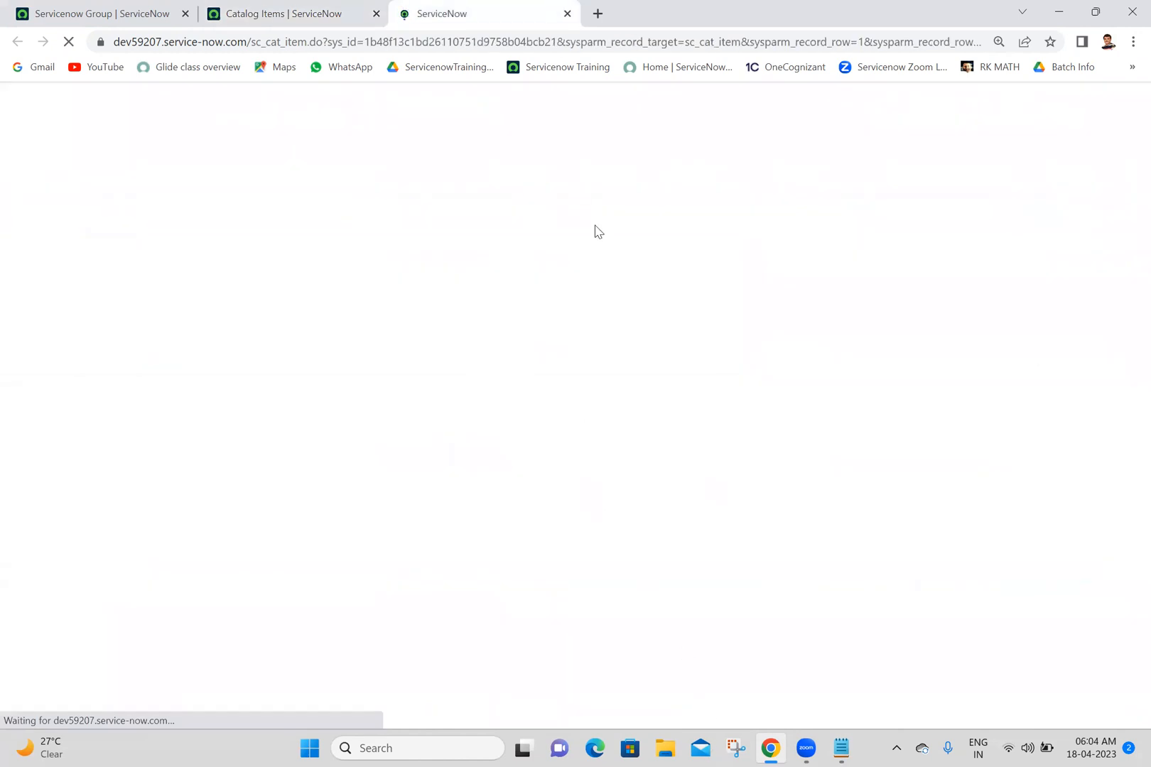
left_click(330, 9)
left_click(478, 5)
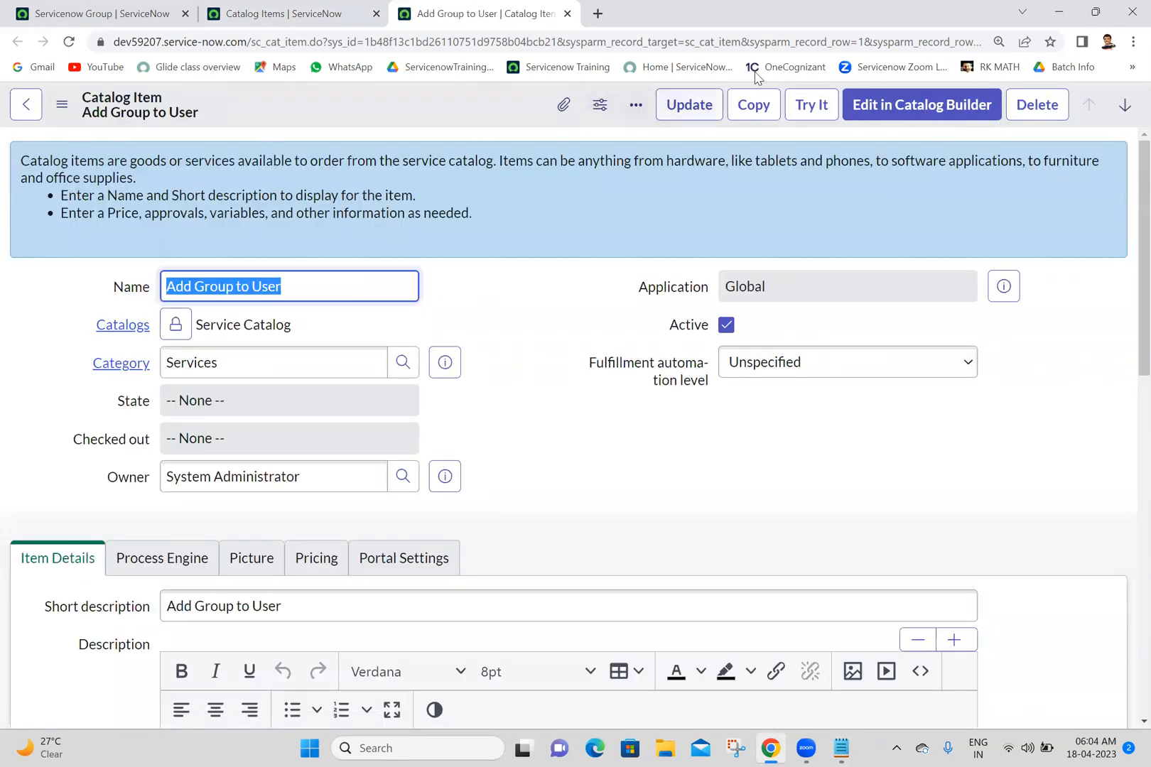
Step: Preview the Add Group to User ordering form with Try It and look at its User and Group fields
left_click(800, 119)
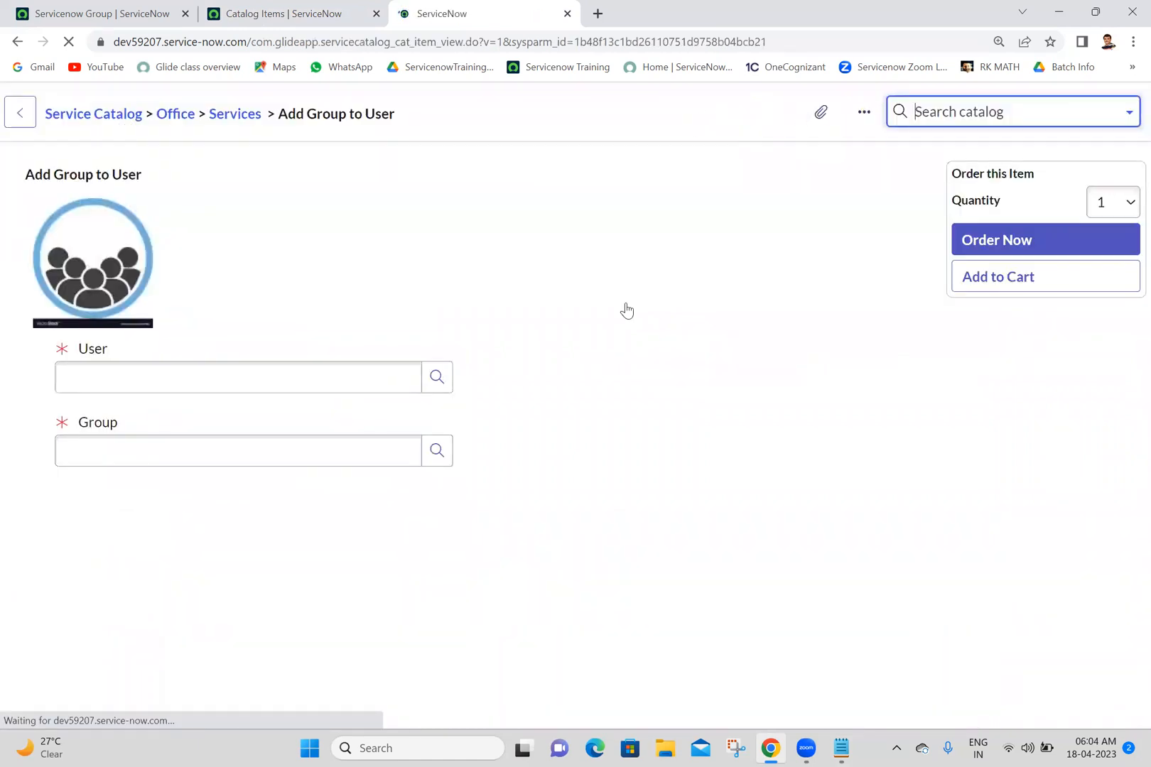
left_click(291, 385)
left_click(582, 243)
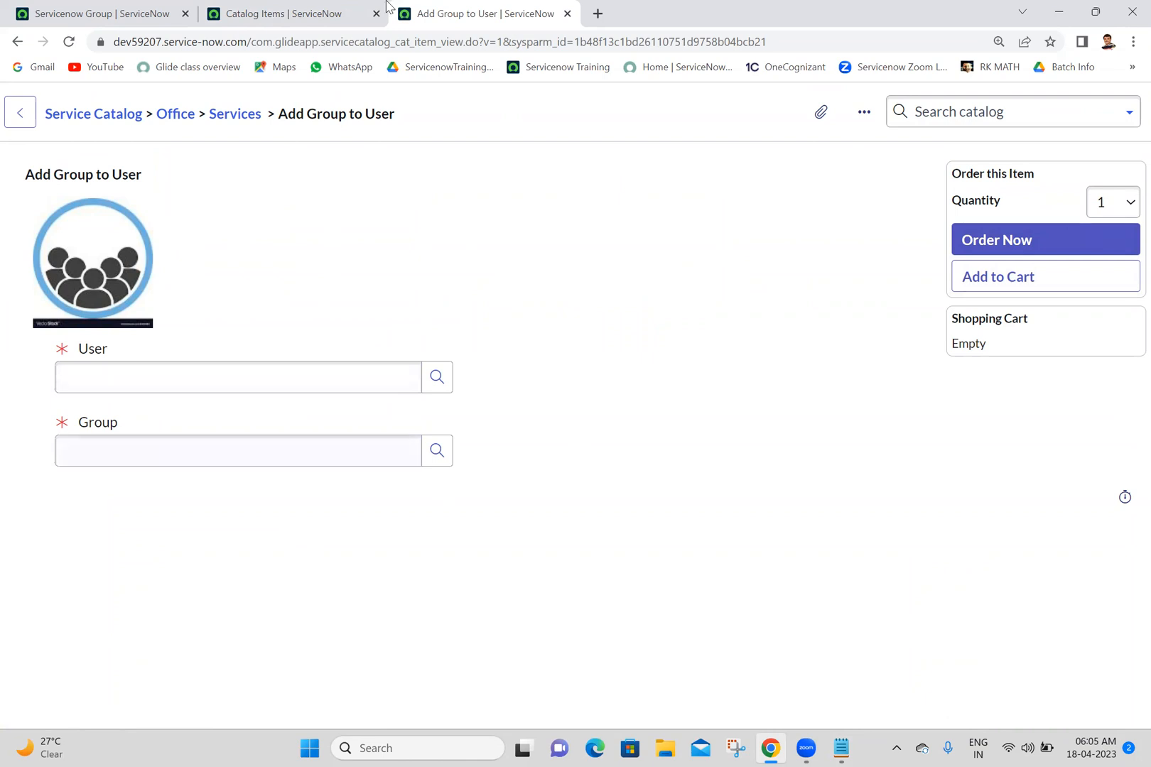
Step: Open the Add Group to User record from the Catalog Items list again in another browser tab
left_click(292, 14)
middle_click(158, 256)
left_click(615, 7)
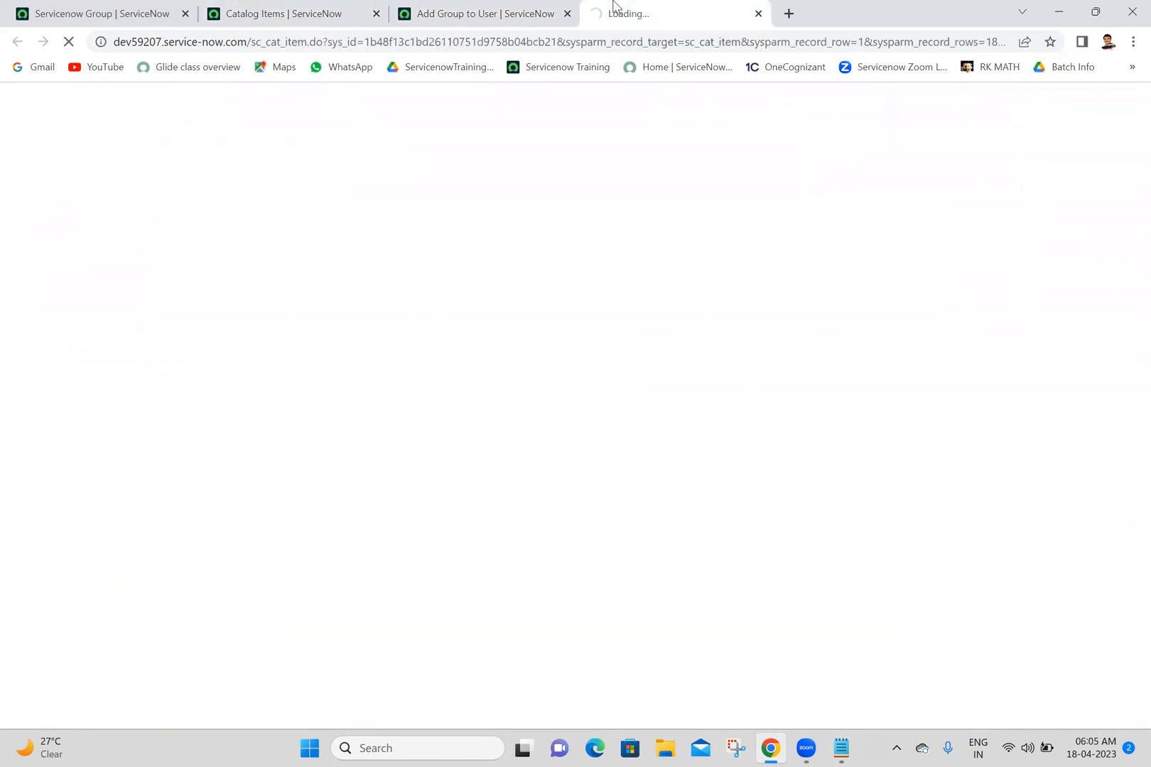
Step: Switch to the Batch 18 notes in Notepad and place the cursor below the "decoration to workflow" line at the end
left_click(839, 748)
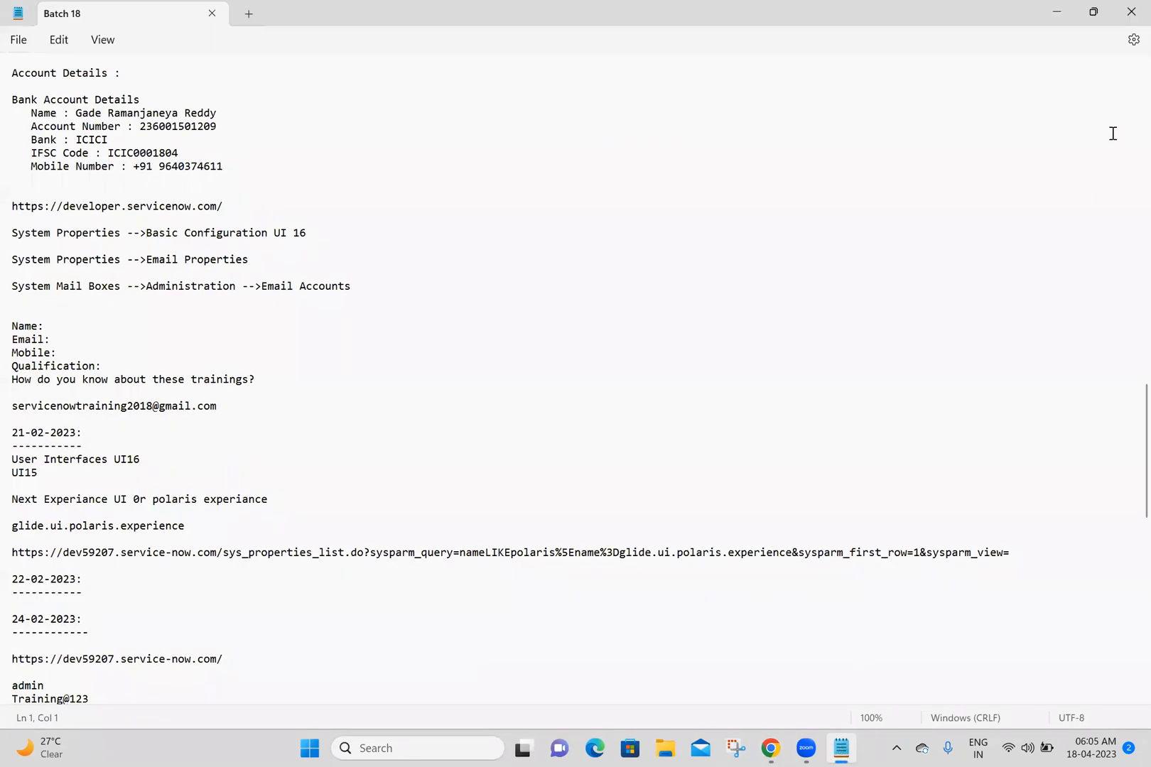
left_click_drag(1125, 384, 1125, 614)
left_click_drag(1125, 231, 1125, 259)
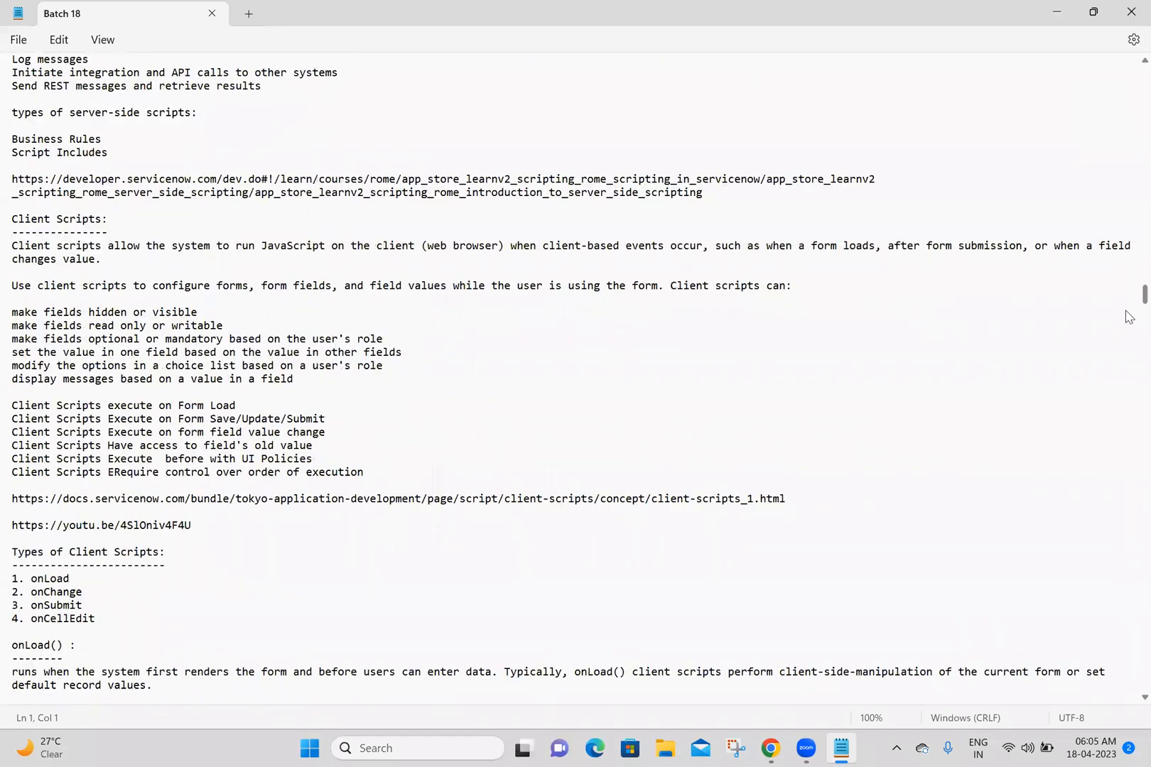
left_click_drag(1128, 306, 1125, 629)
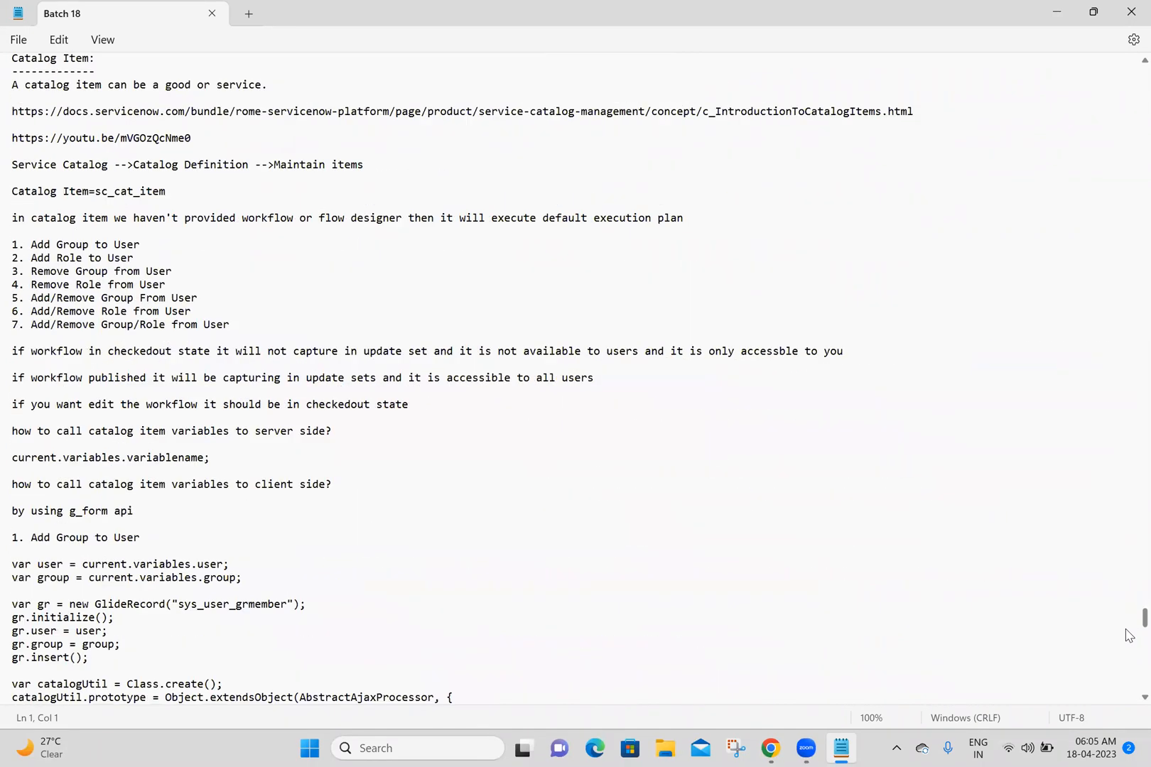
scroll(1126, 629, "down", 16)
left_click(191, 557)
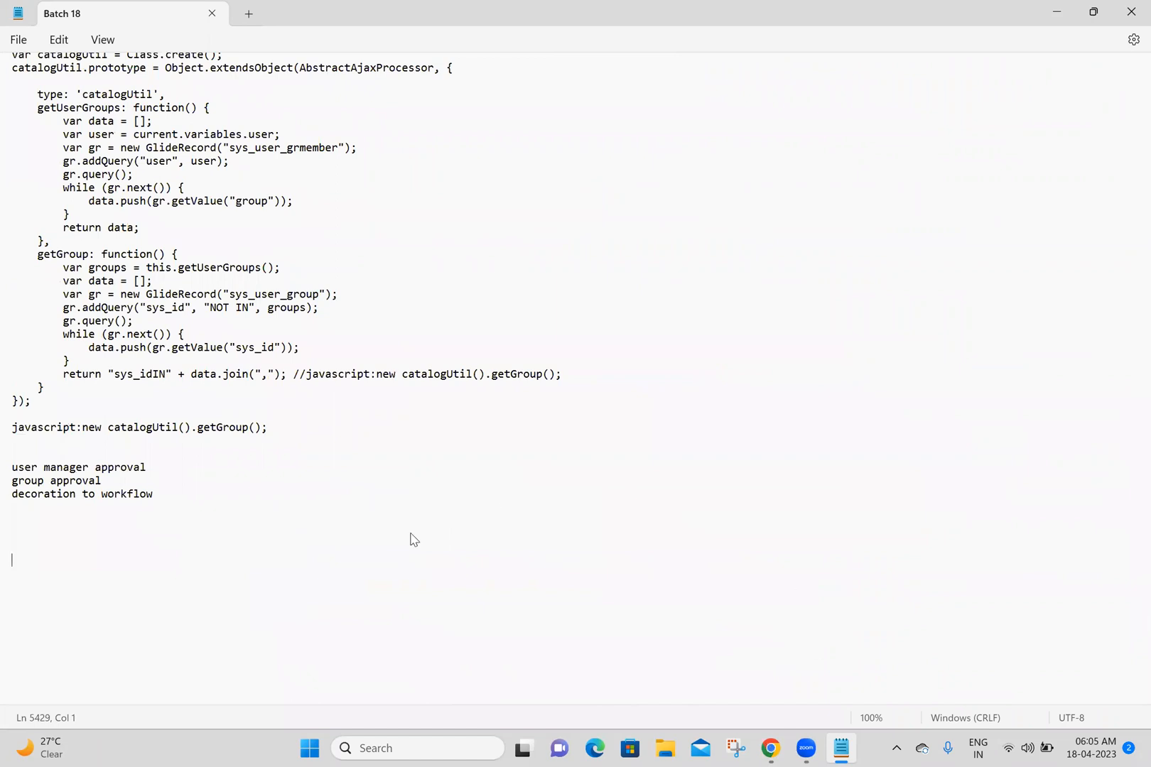
Step: Switch back to the browser and open the catalog item's Add Group to User workflow in the Workflow Editor
key("alt+Tab")
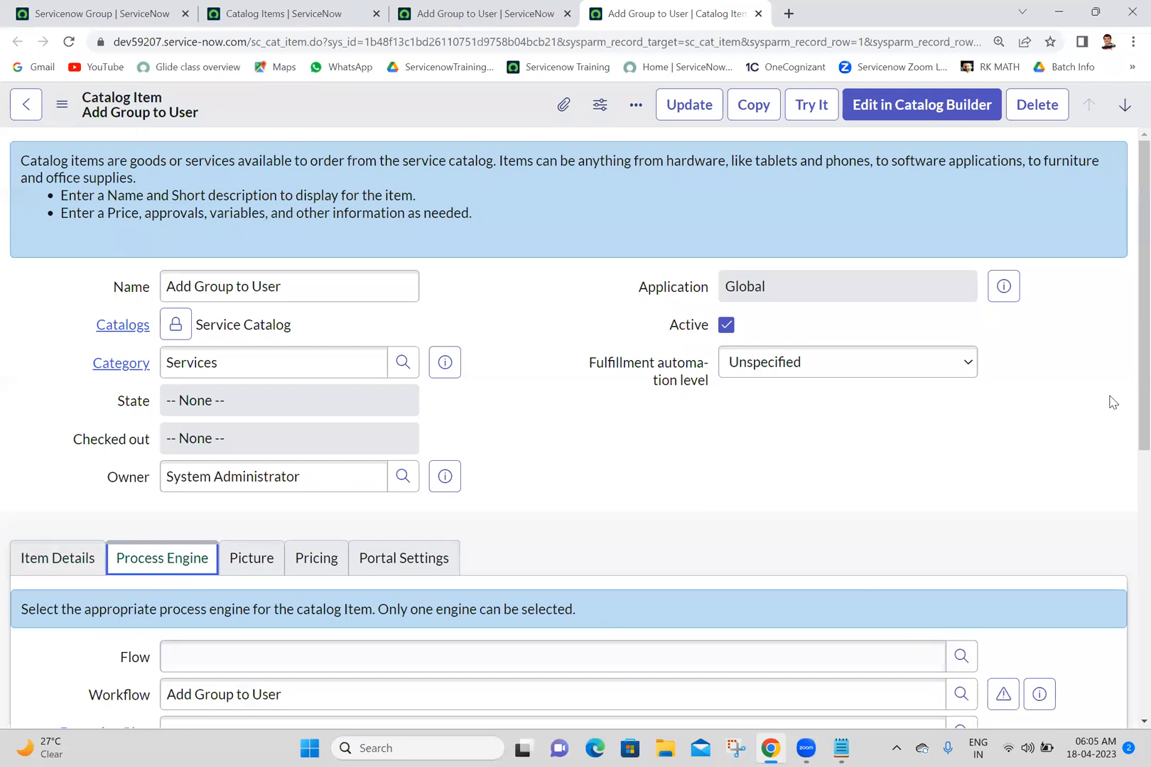
scroll(1128, 357, "down", 3)
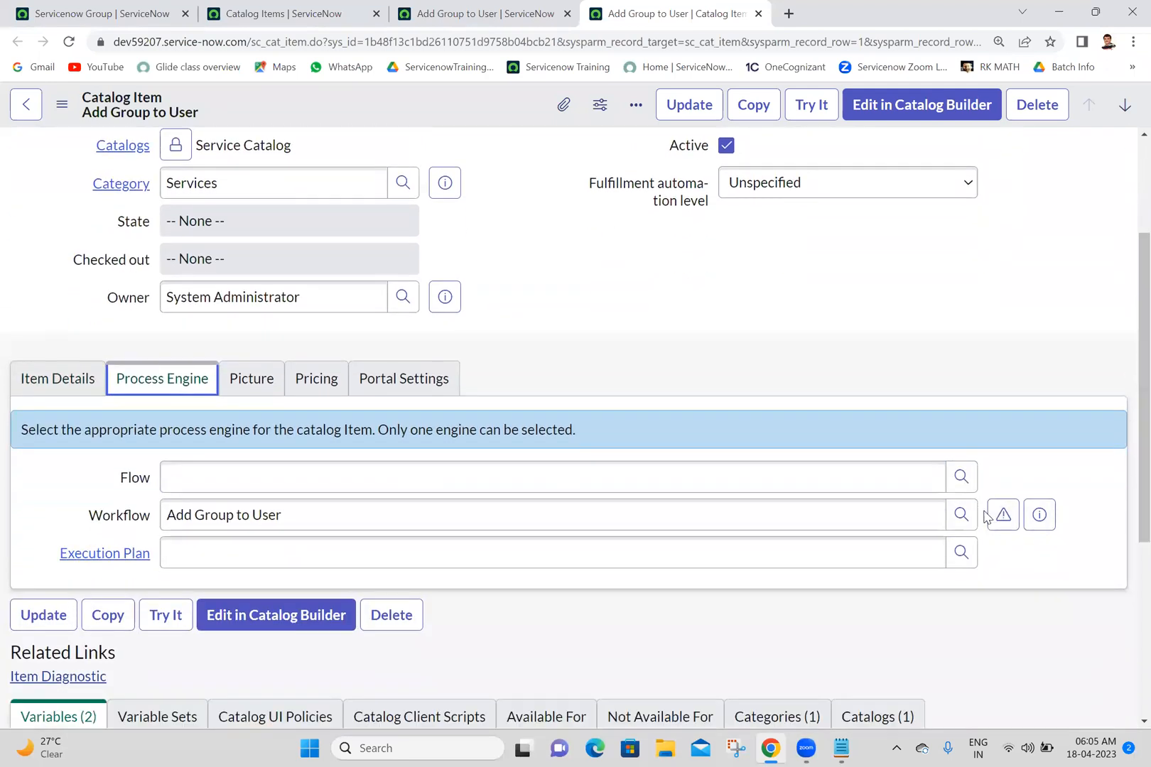
left_click(1002, 515)
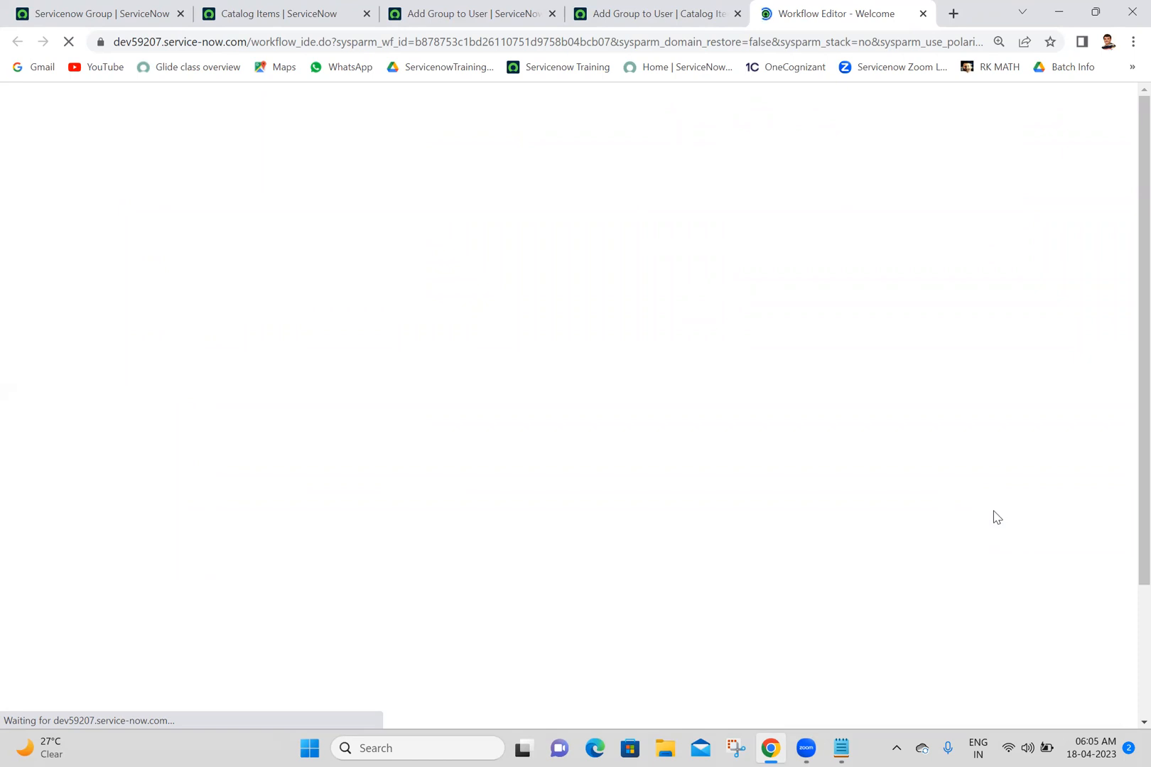
left_click(992, 510)
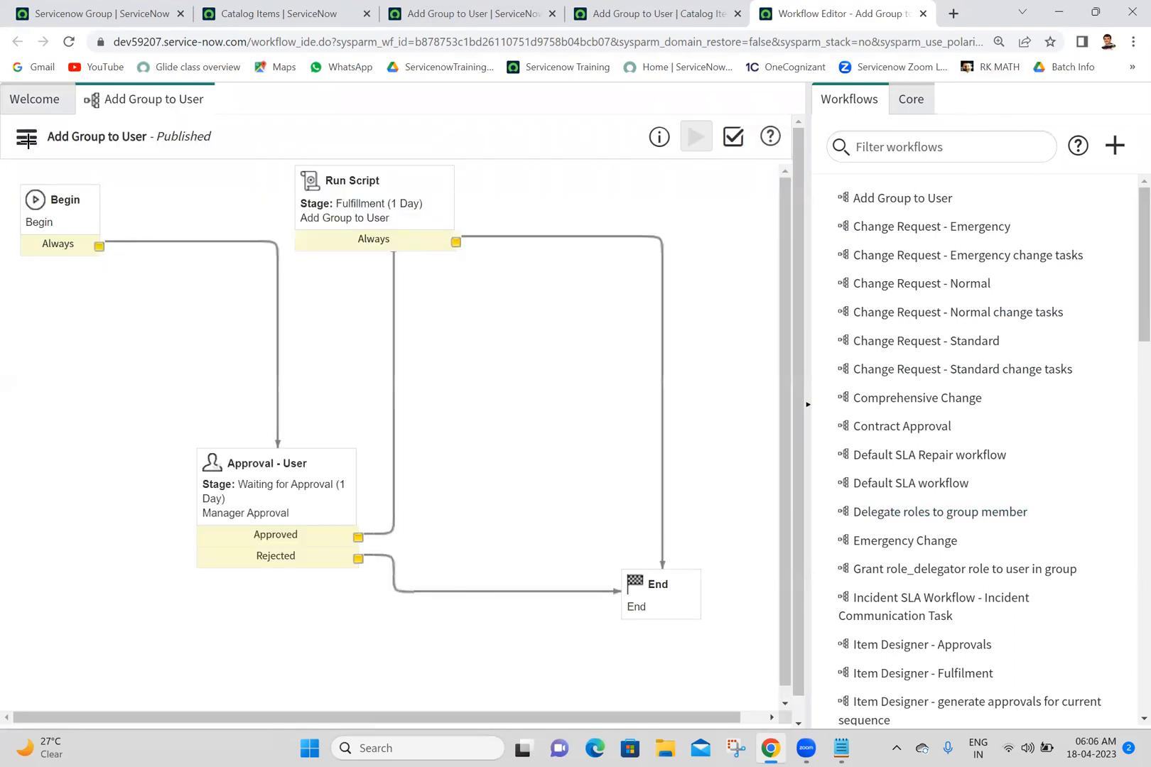
Step: Check out the Add Group to User workflow and open the properties of its Manager Approval activity
left_click(26, 138)
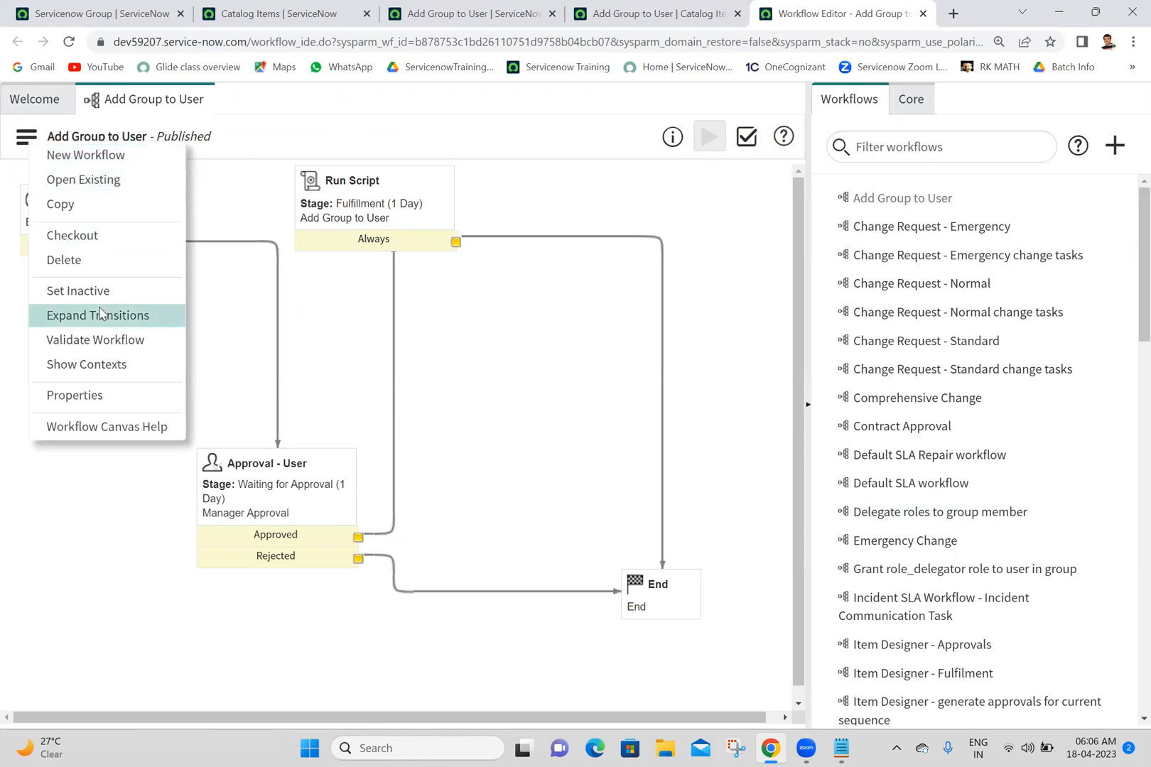
left_click(103, 243)
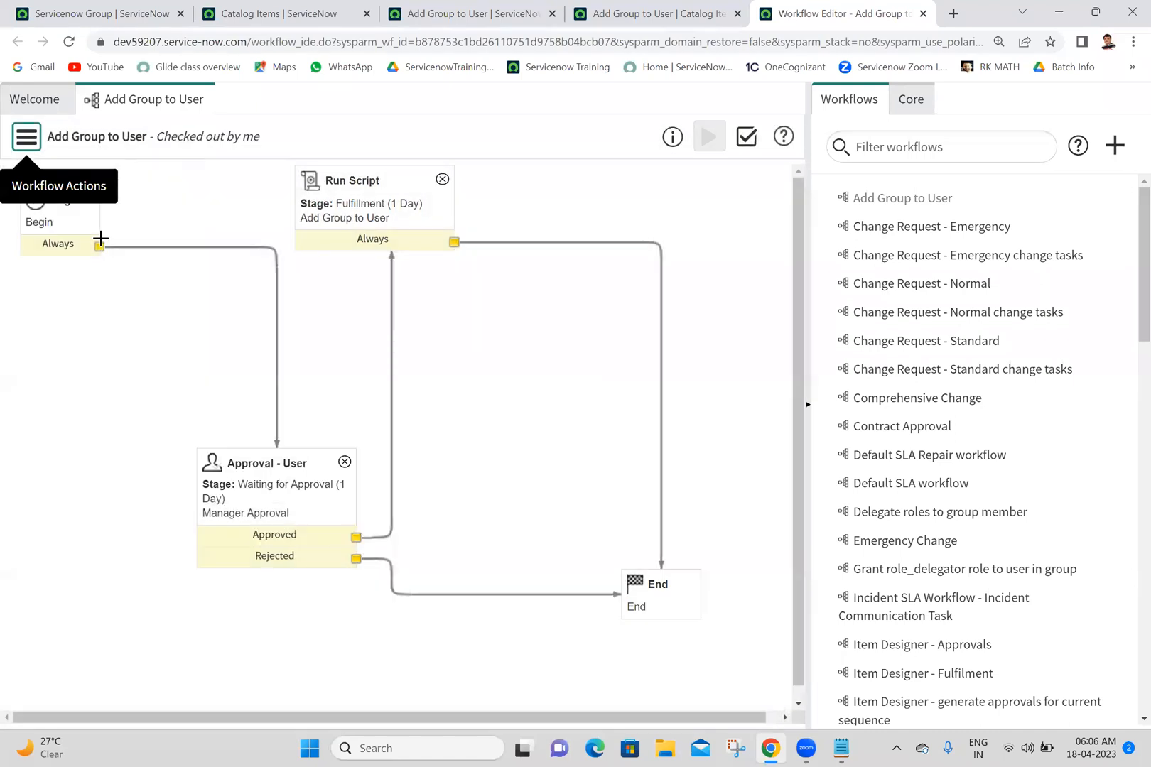
left_click(258, 507)
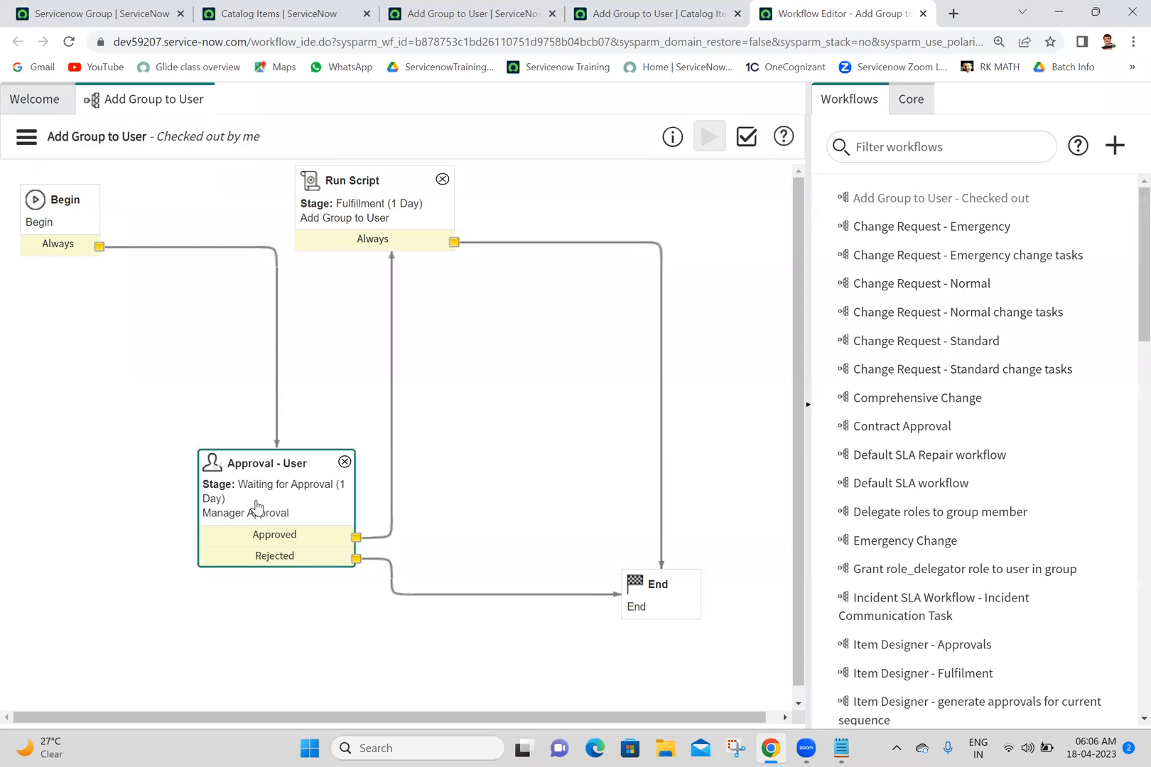
double_click(257, 506)
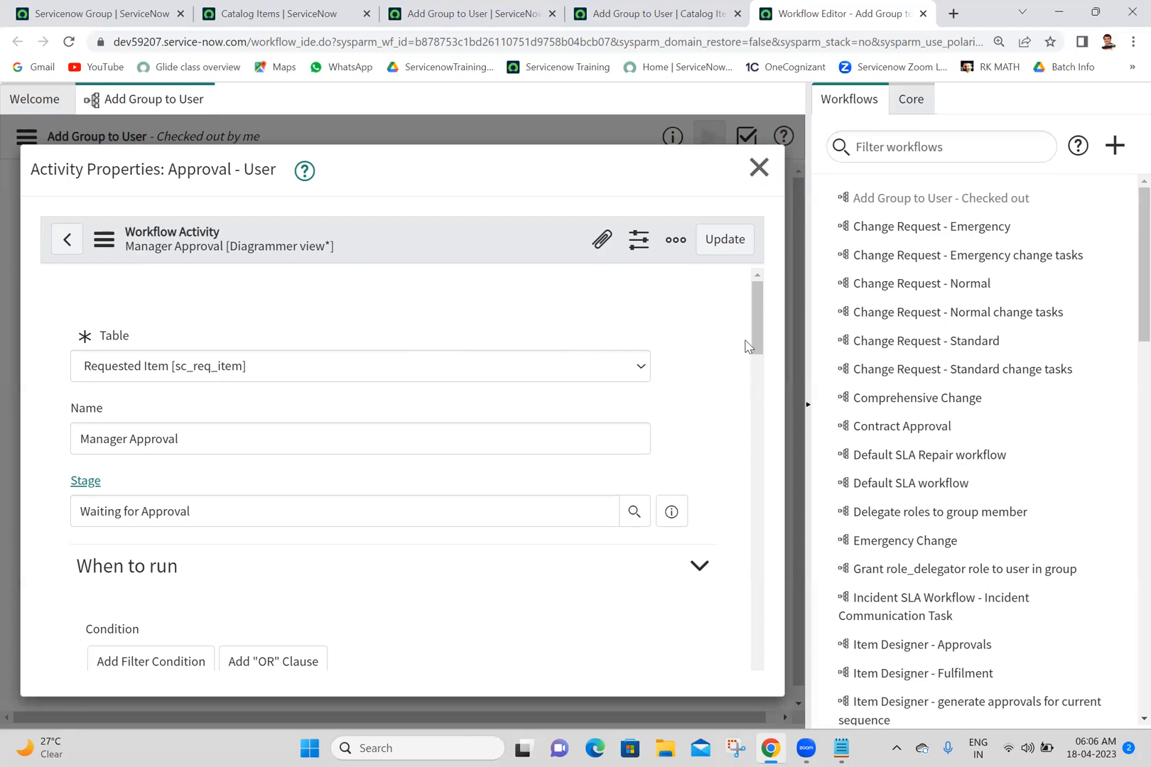
Step: Remove ${requested_for.manager} from the Users approvers of the Manager Approval activity and lock the list
left_click_drag(757, 359, 757, 446)
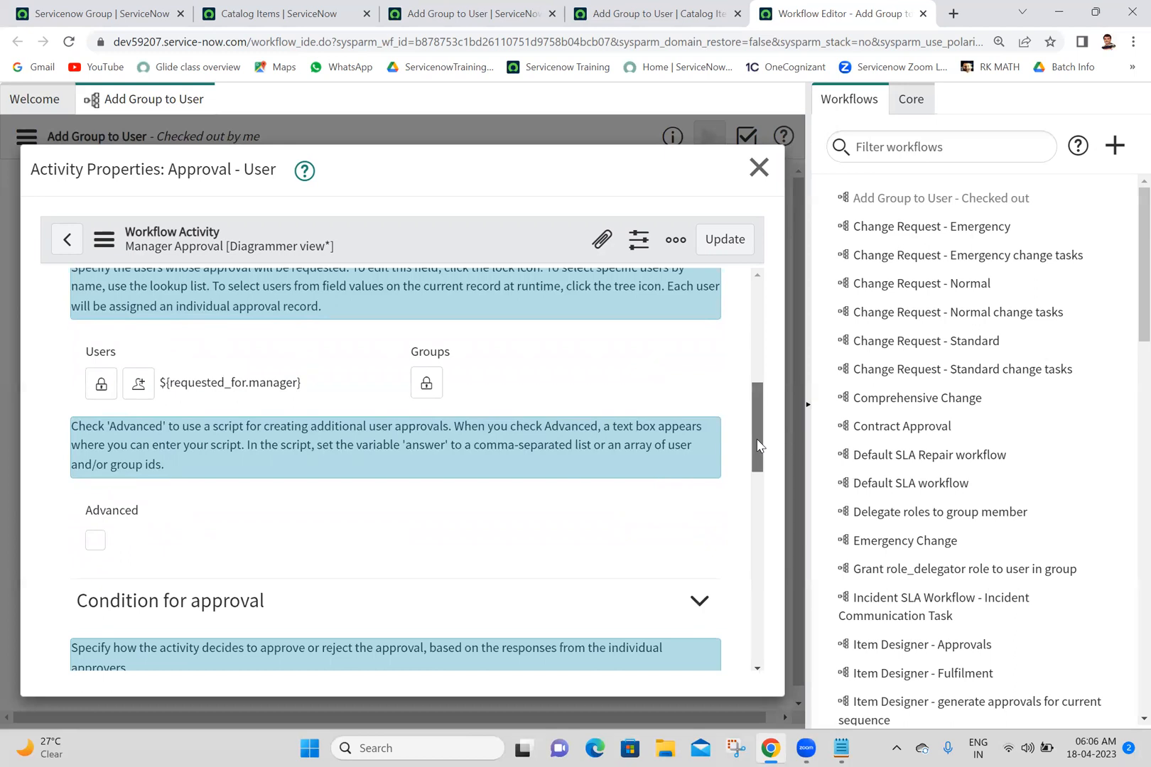
scroll(757, 445, "up", 1)
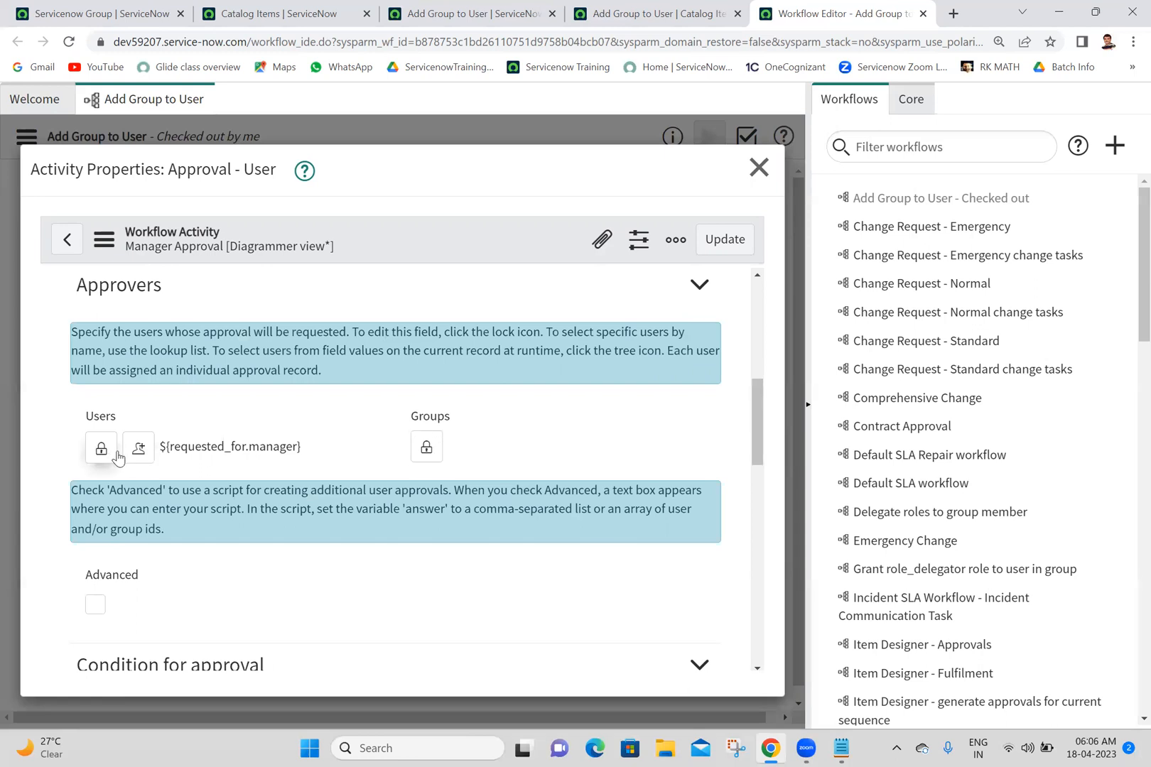
left_click(103, 451)
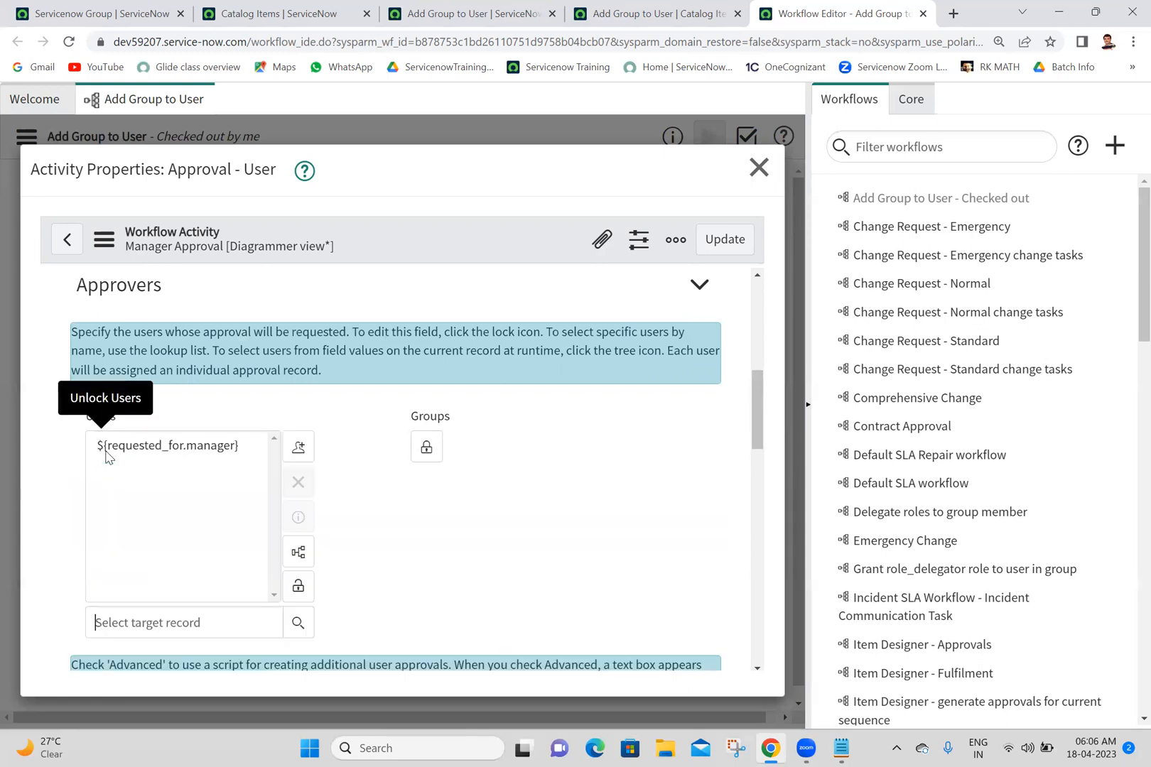
left_click(203, 448)
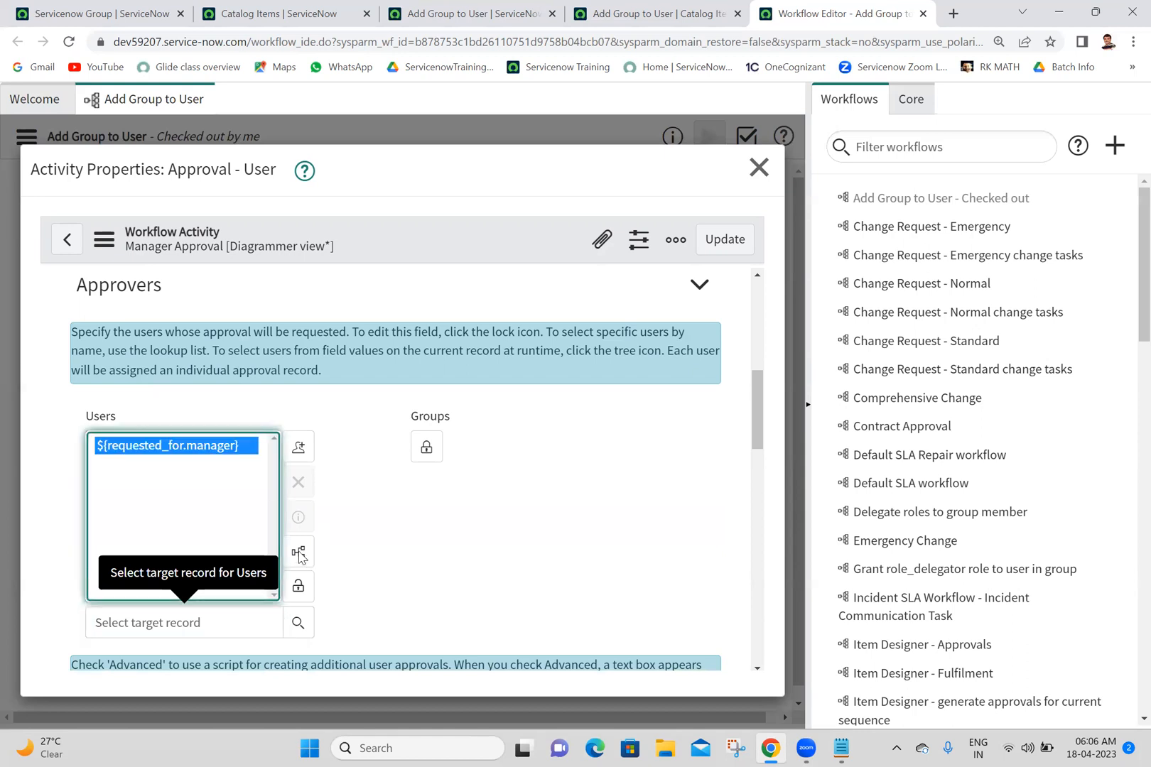
left_click(297, 482)
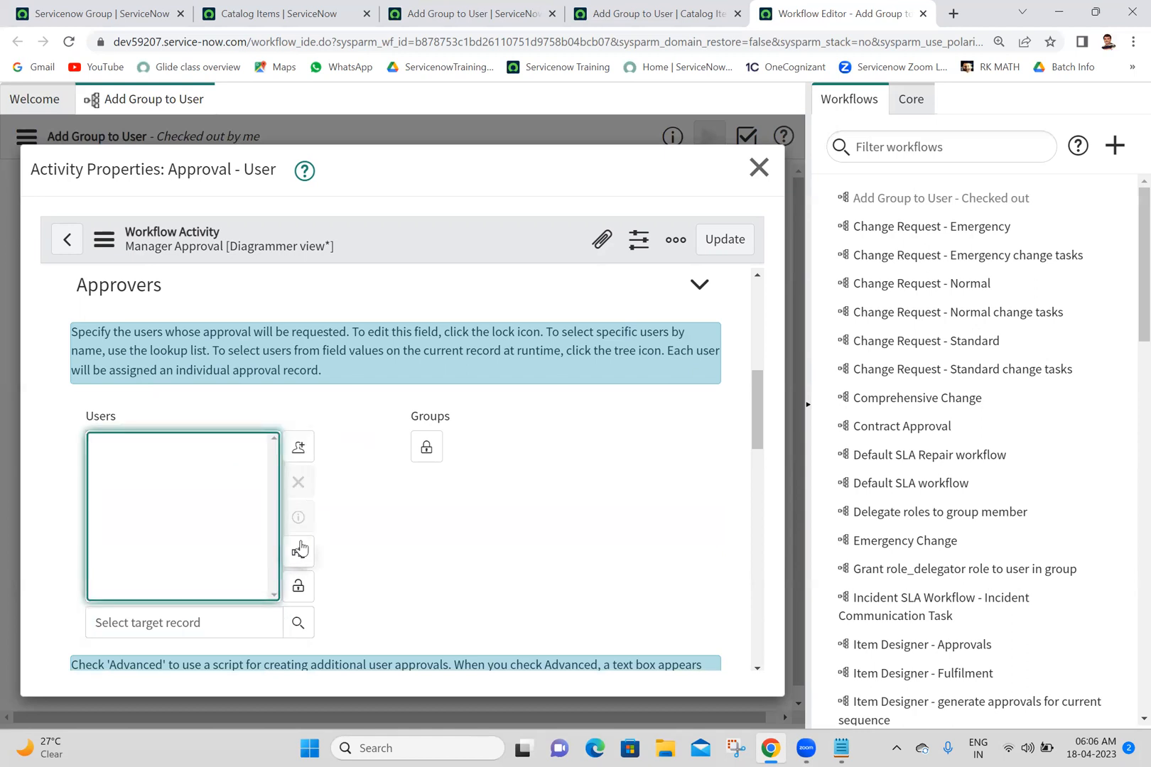
left_click(297, 588)
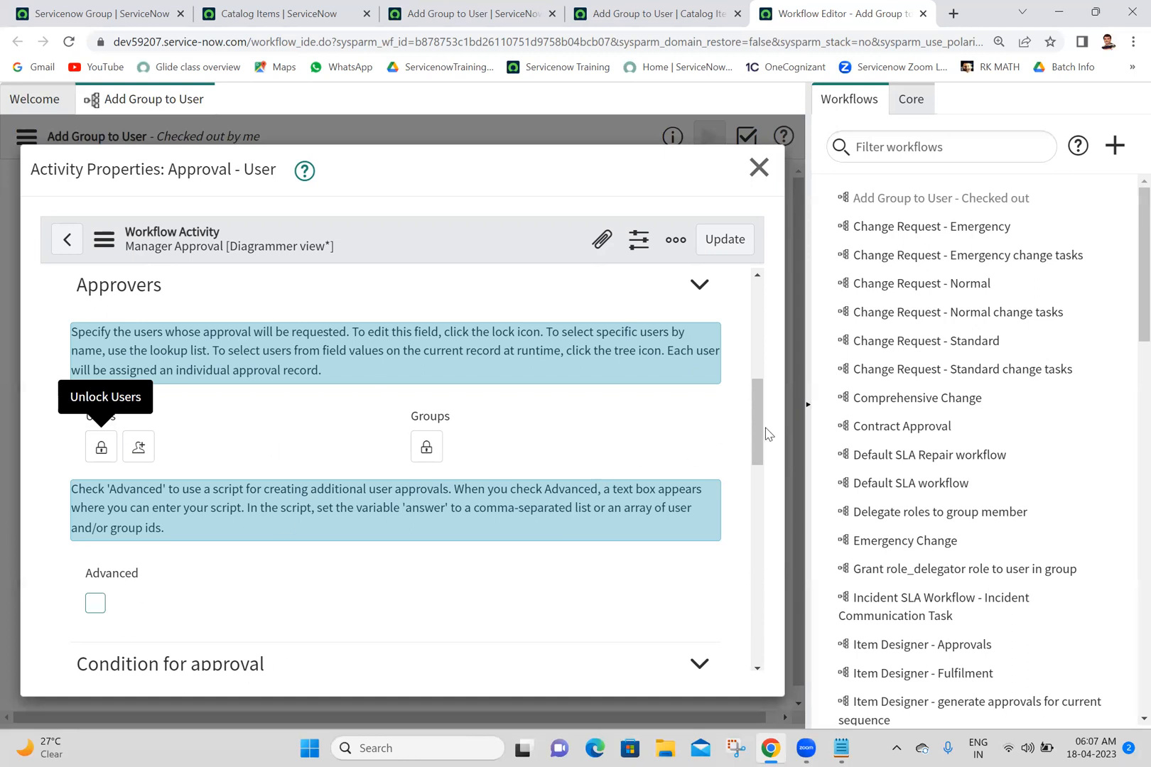
Step: Enable Advanced for the approvers and uncomment the answer = [] and first answer.push lines in the additional approvers script
left_click_drag(758, 434, 767, 488)
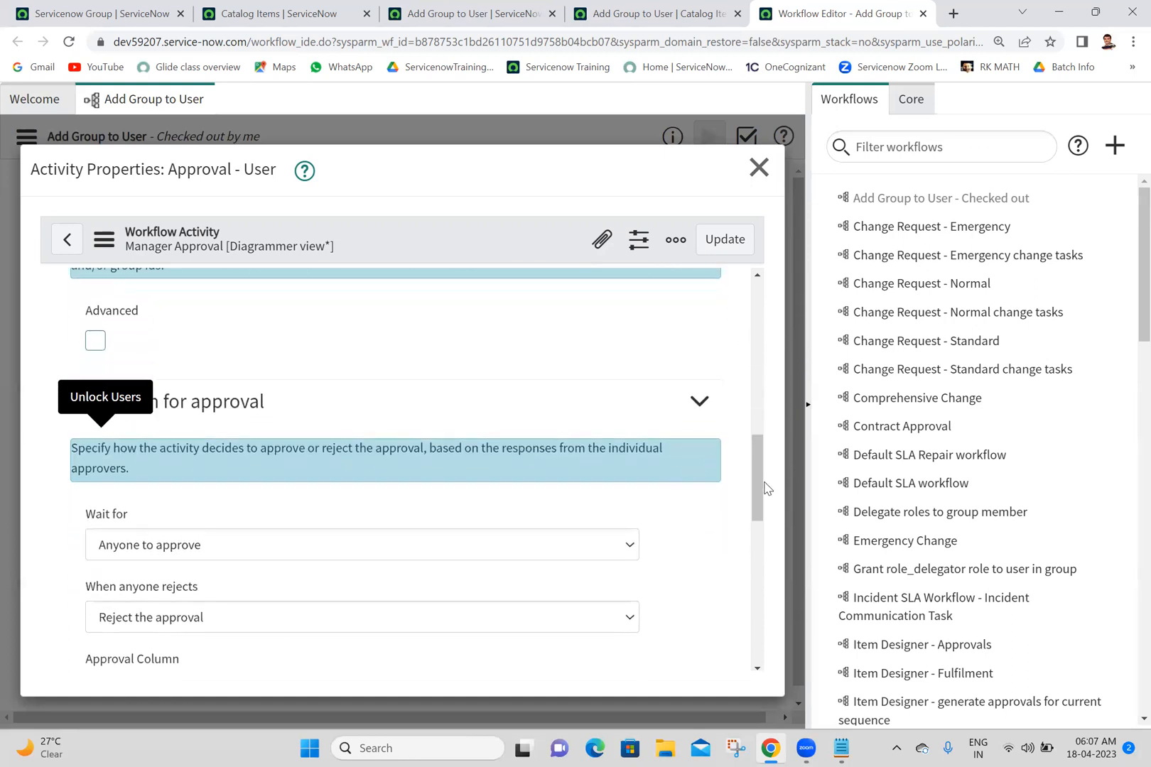
left_click(95, 342)
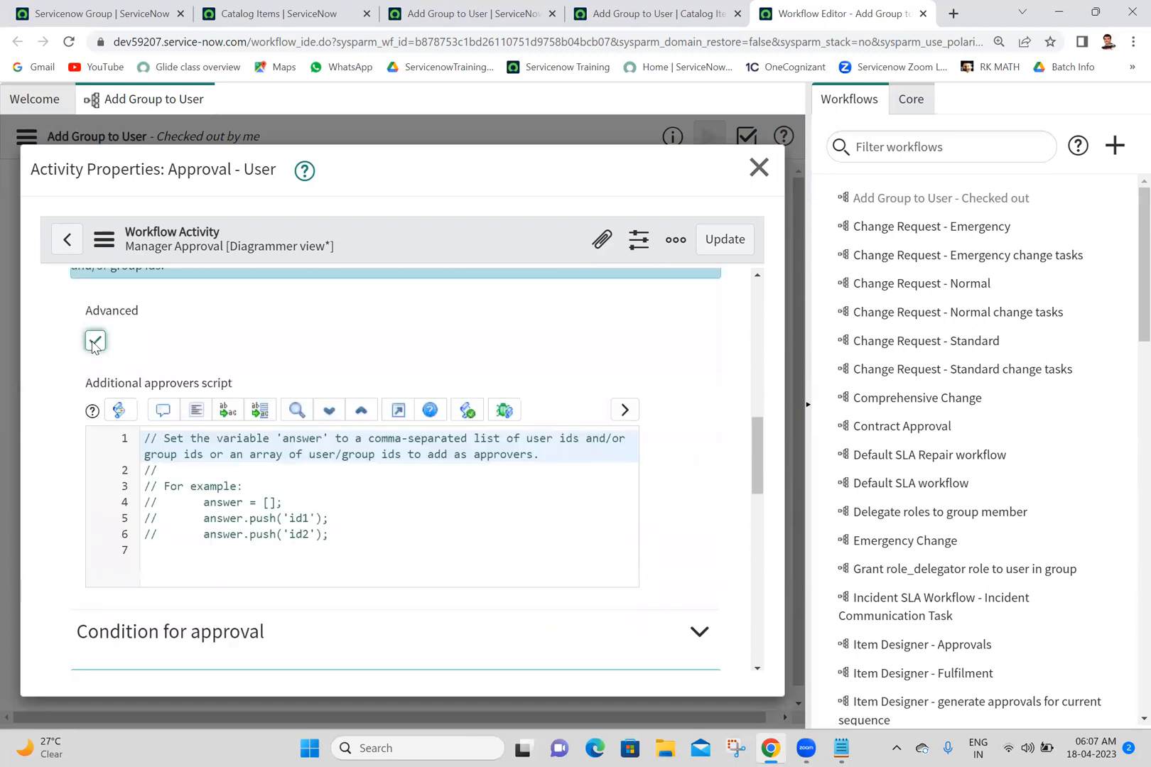
left_click(158, 504)
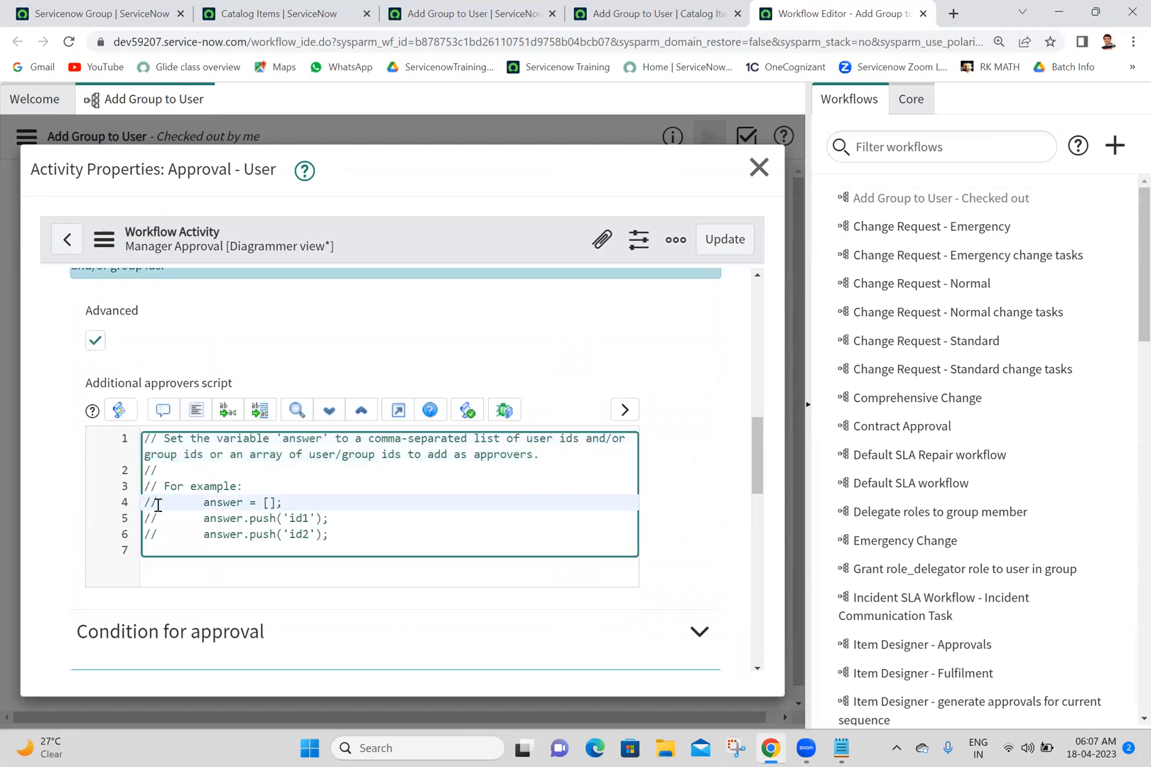
key("BackSpace")
key("BackSpace")
left_click(157, 518)
key("BackSpace")
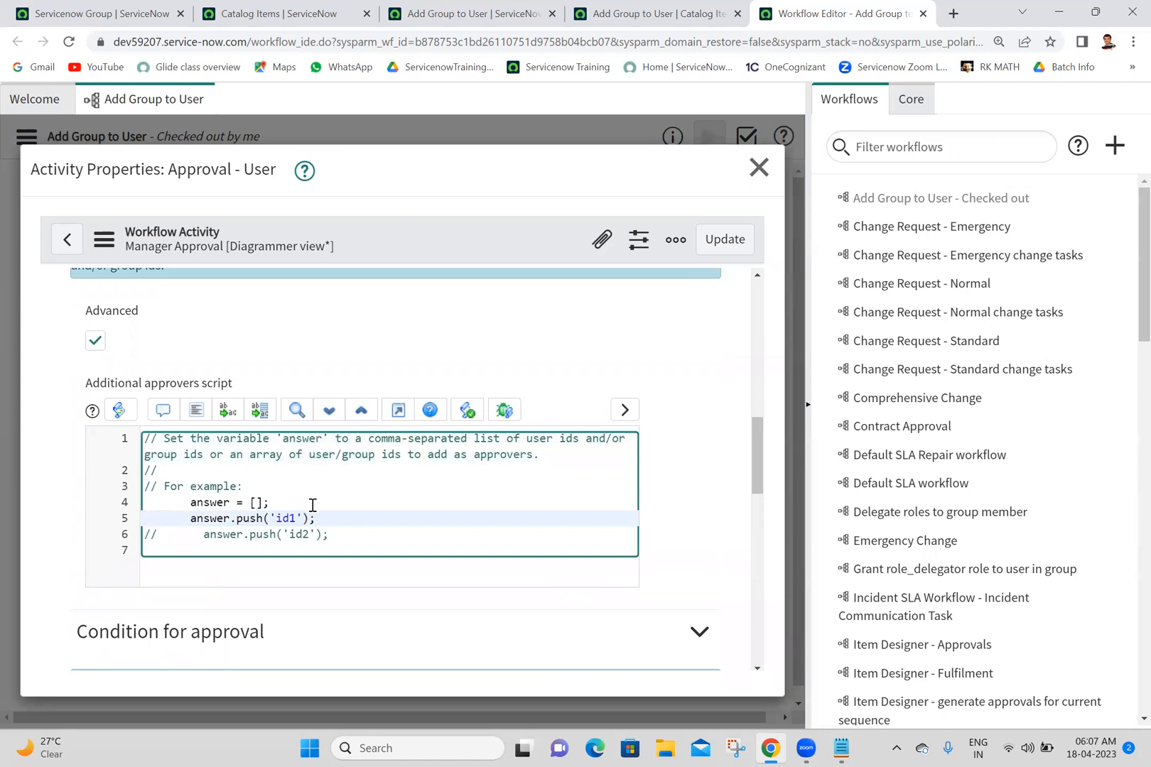
Step: Replace 'id1' in the uncommented answer.push call with current.variables.user.manager
left_click(307, 518)
key("BackSpace")
key("BackSpace")
key("BackSpace")
key("BackSpace")
key("BackSpace")
type("c")
type("urrent.")
type("variabl")
type("es,")
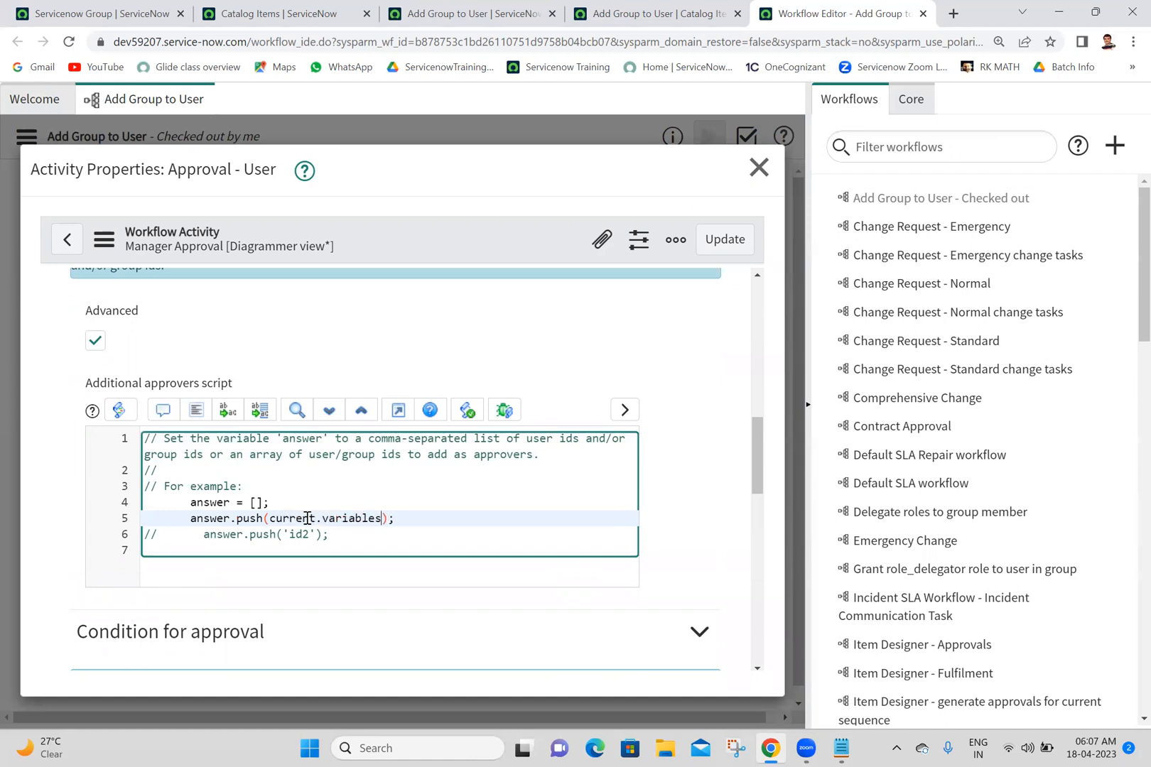
key("BackSpace")
type(".user.manager")
Step: Check the parts of the current.variables.user.manager expression and save the Manager Approval activity
double_click(359, 517)
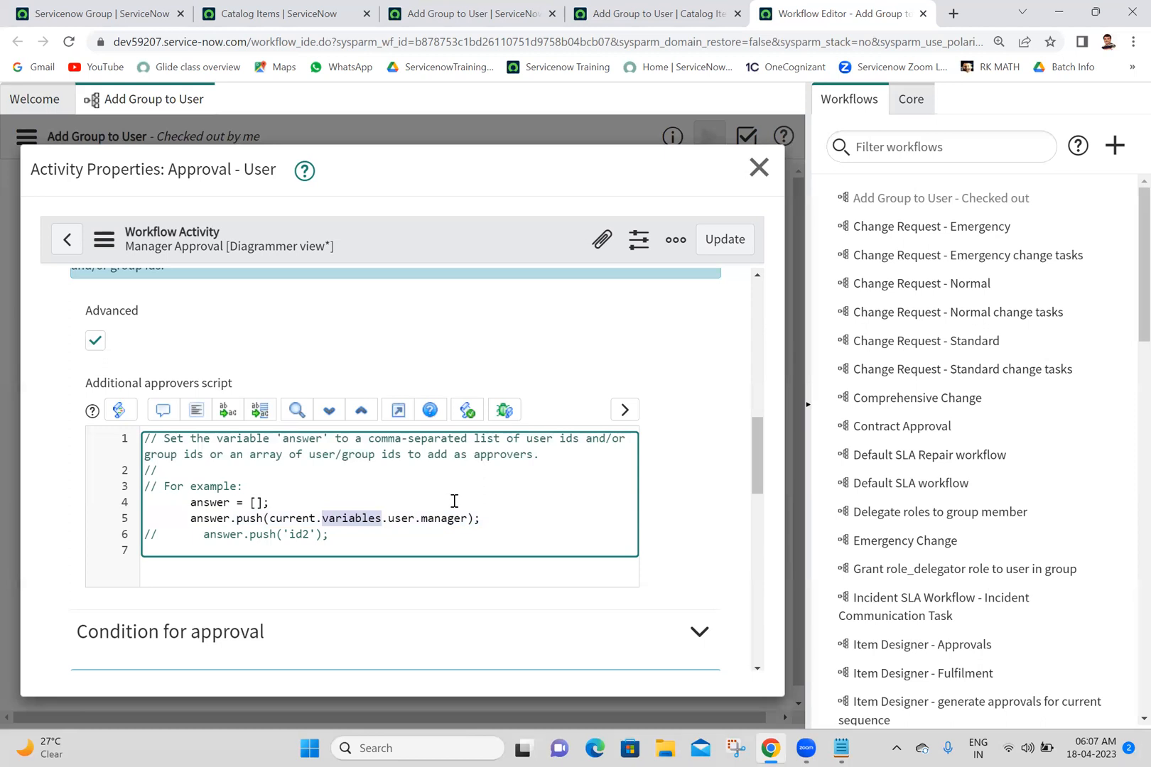
left_click(493, 518)
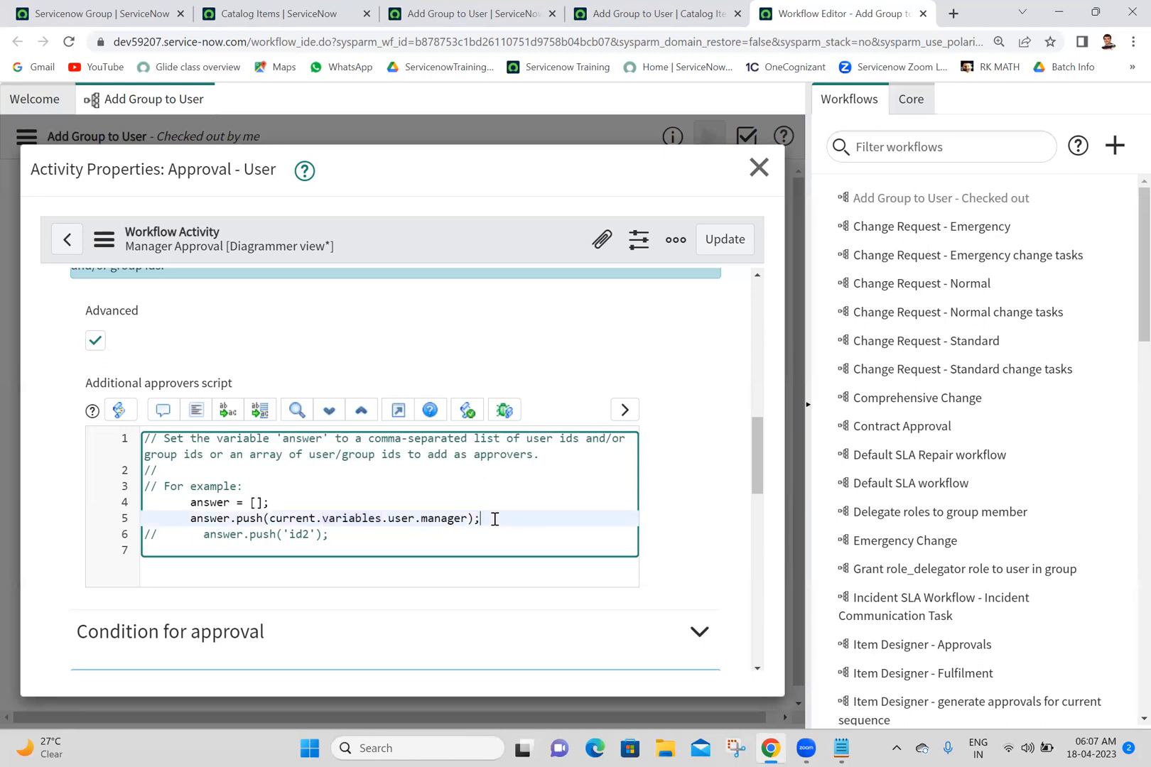
double_click(399, 519)
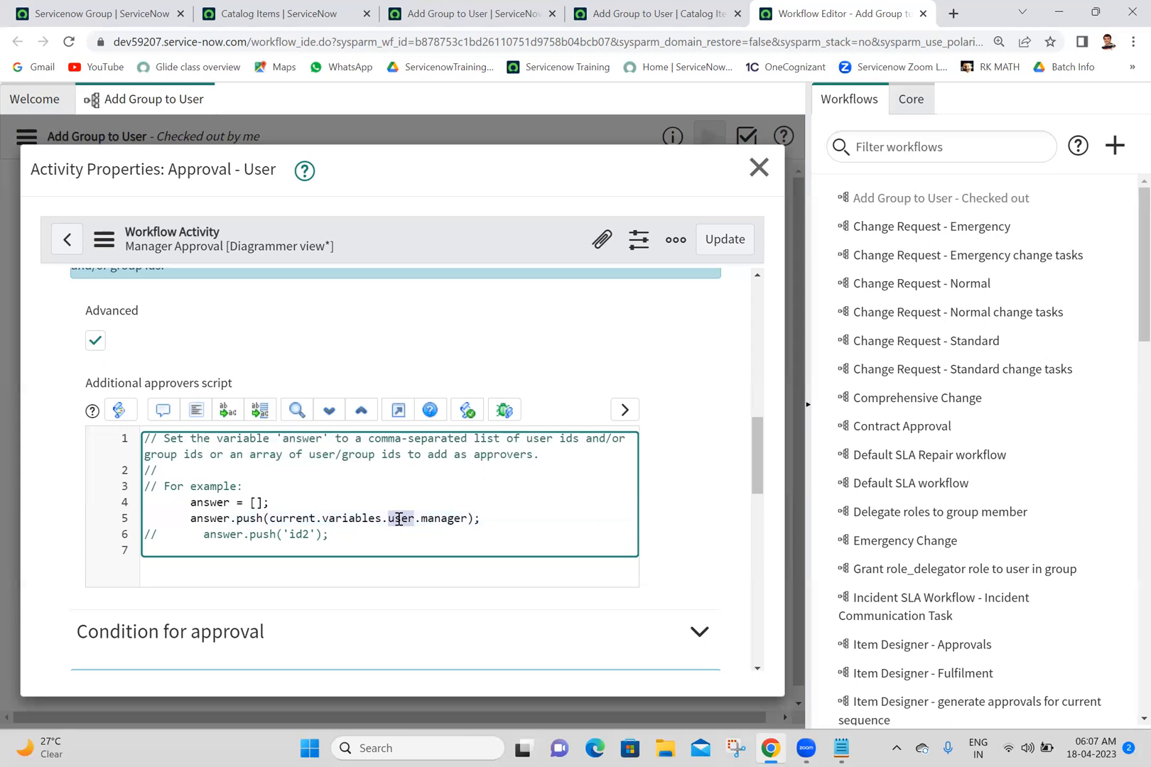
double_click(442, 518)
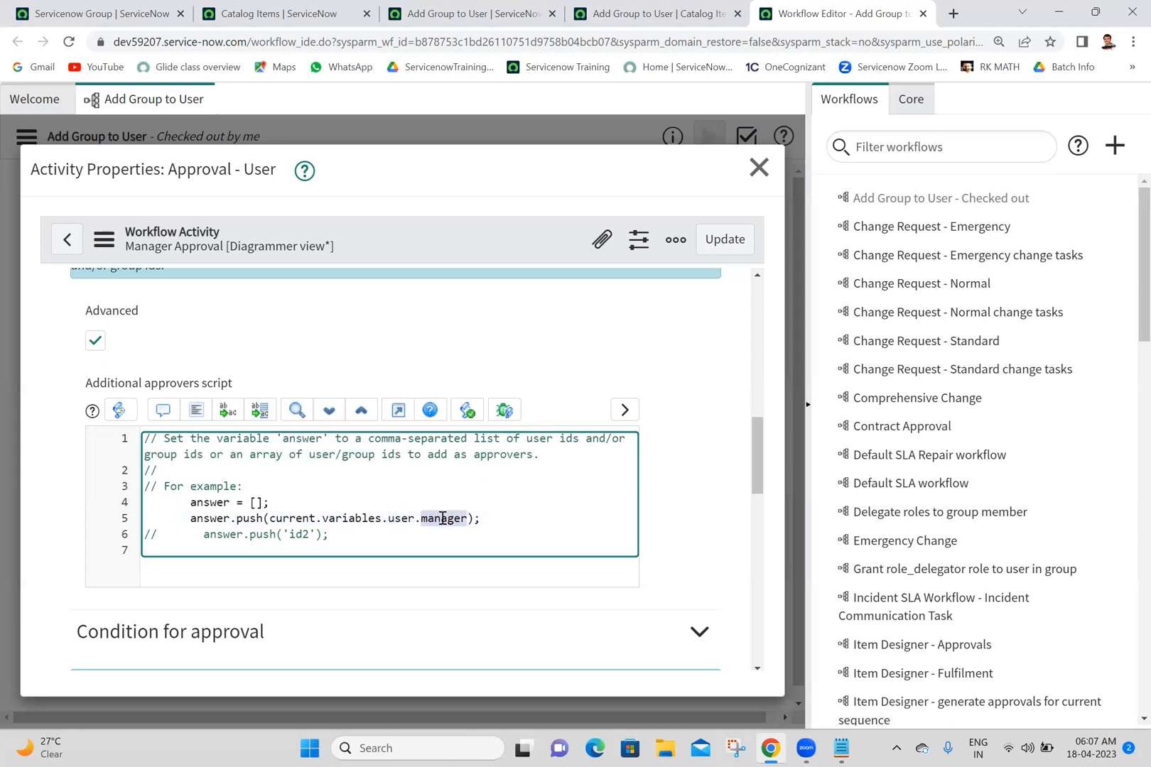
left_click(722, 249)
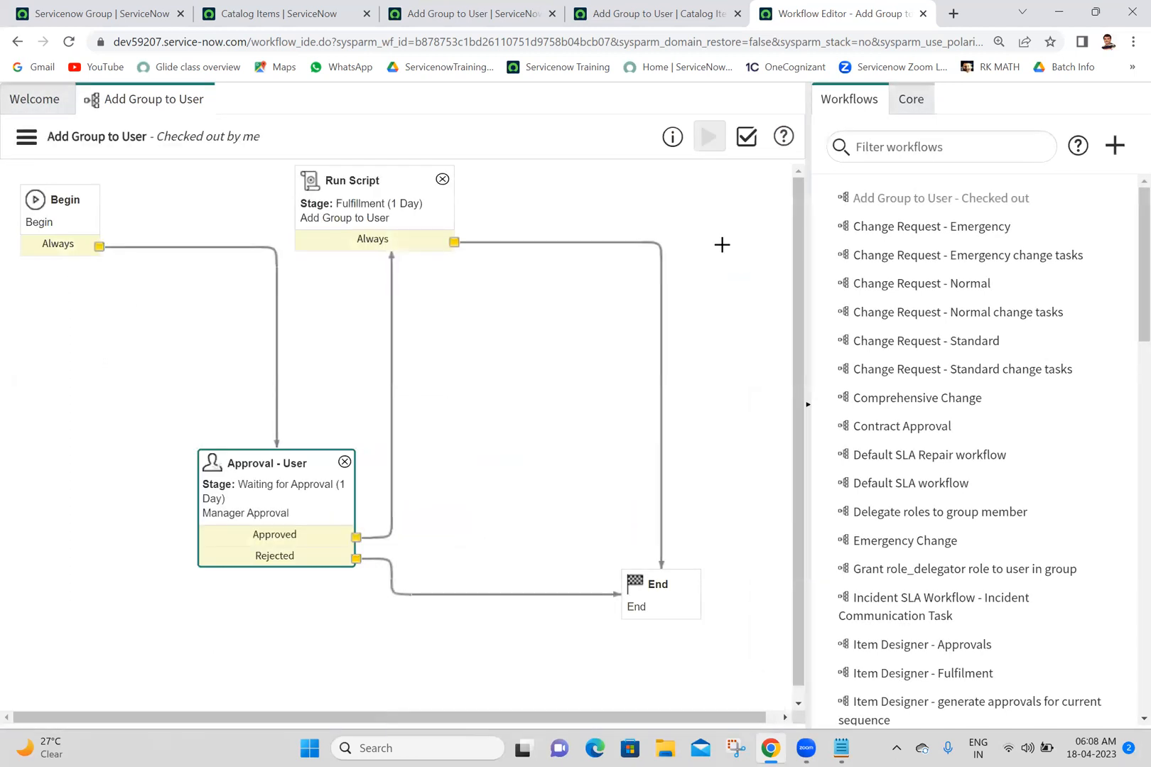
Step: Order the Add Group to User catalog item for the test user with the group Network
left_click(685, 10)
left_click(791, 105)
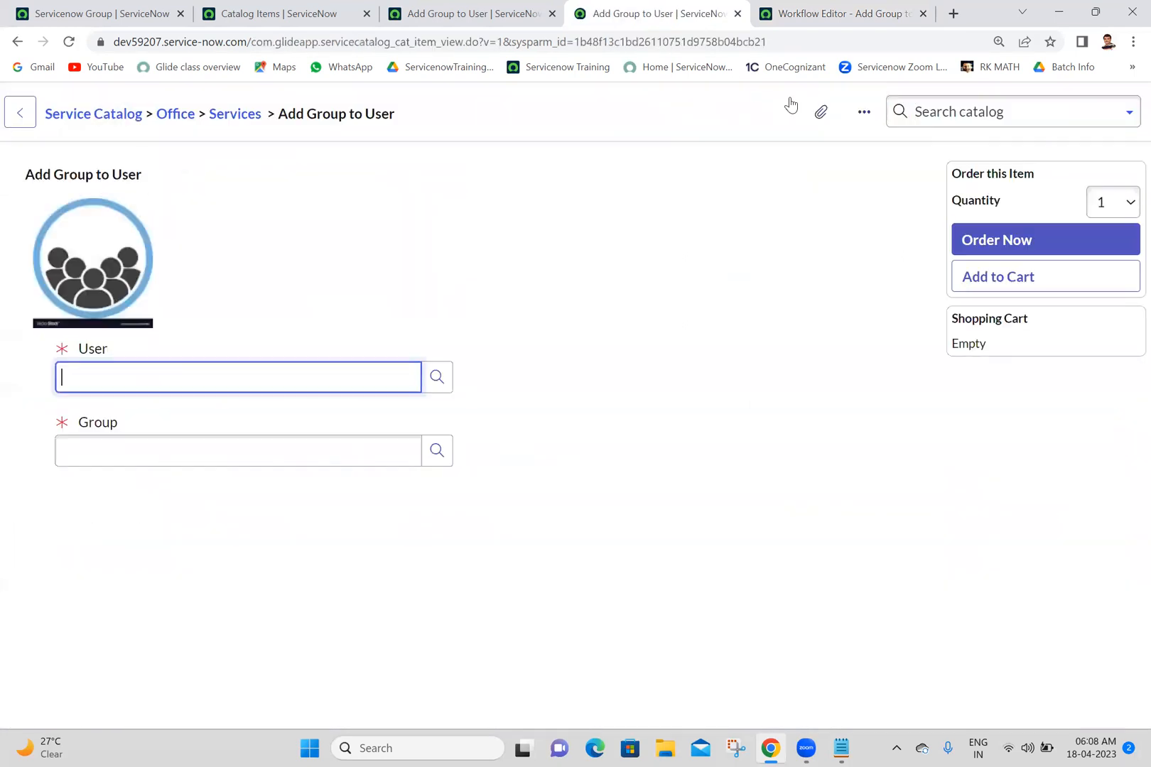
type("anji")
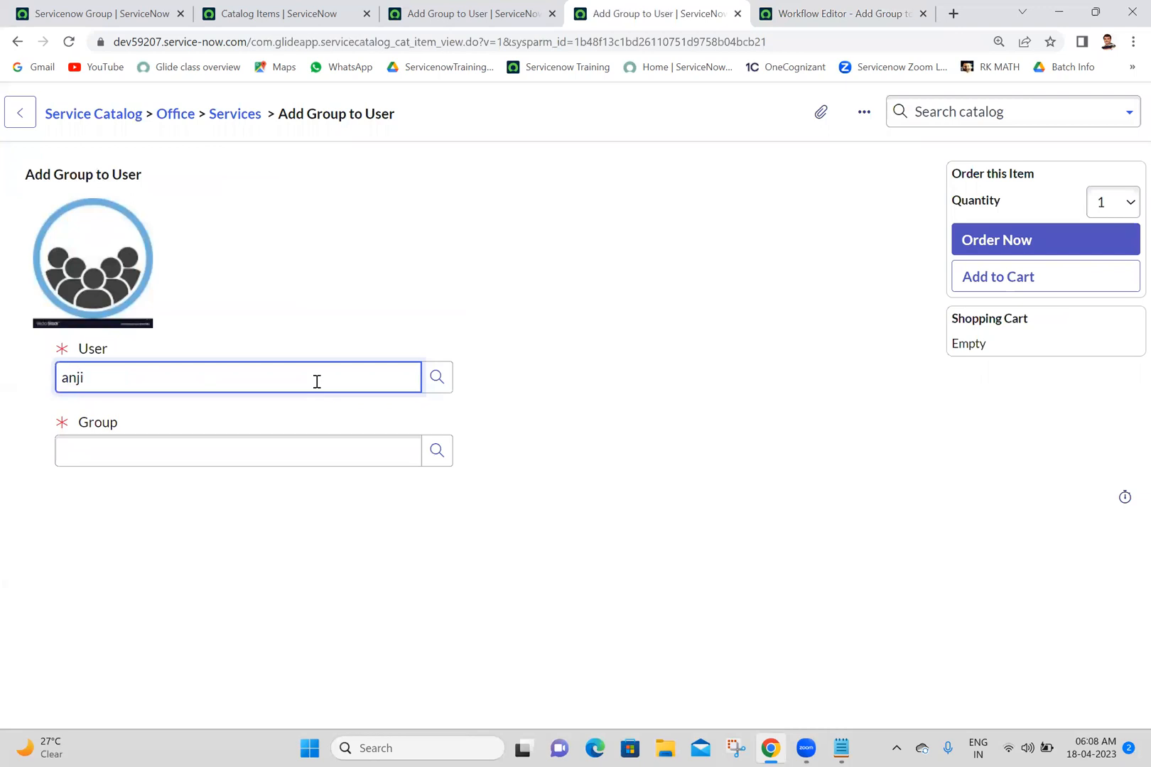
left_click(164, 432)
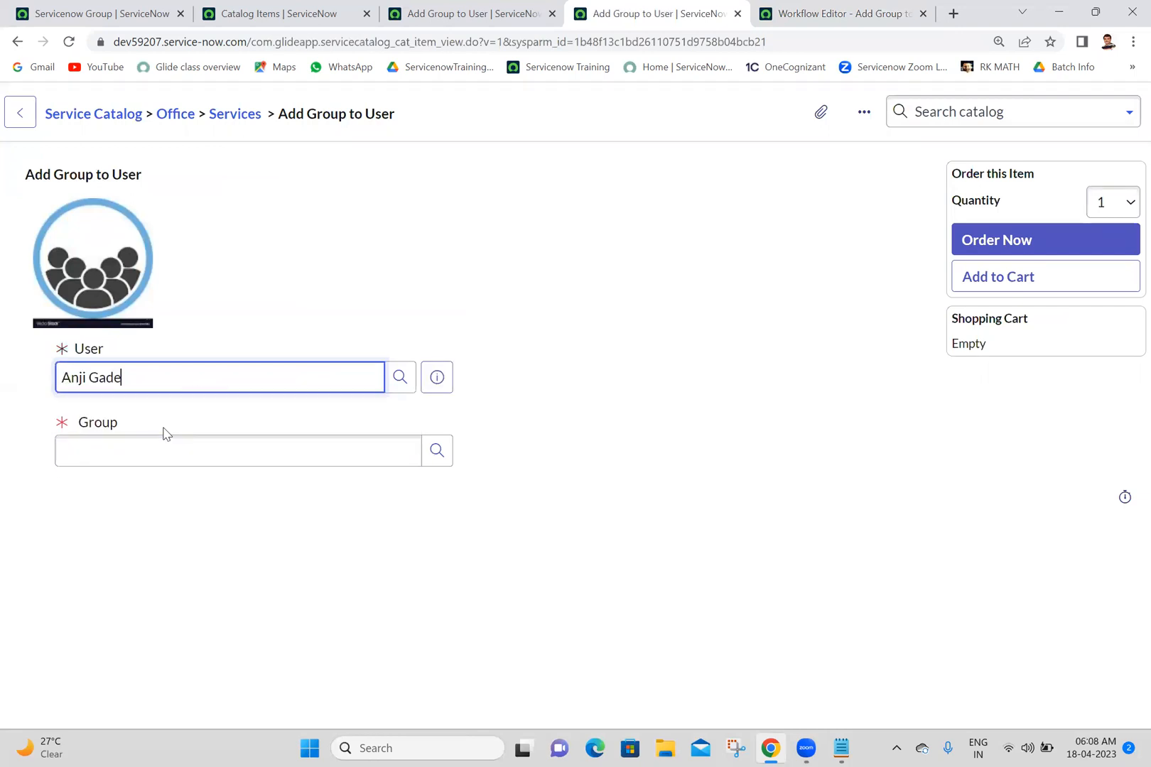
left_click(168, 437)
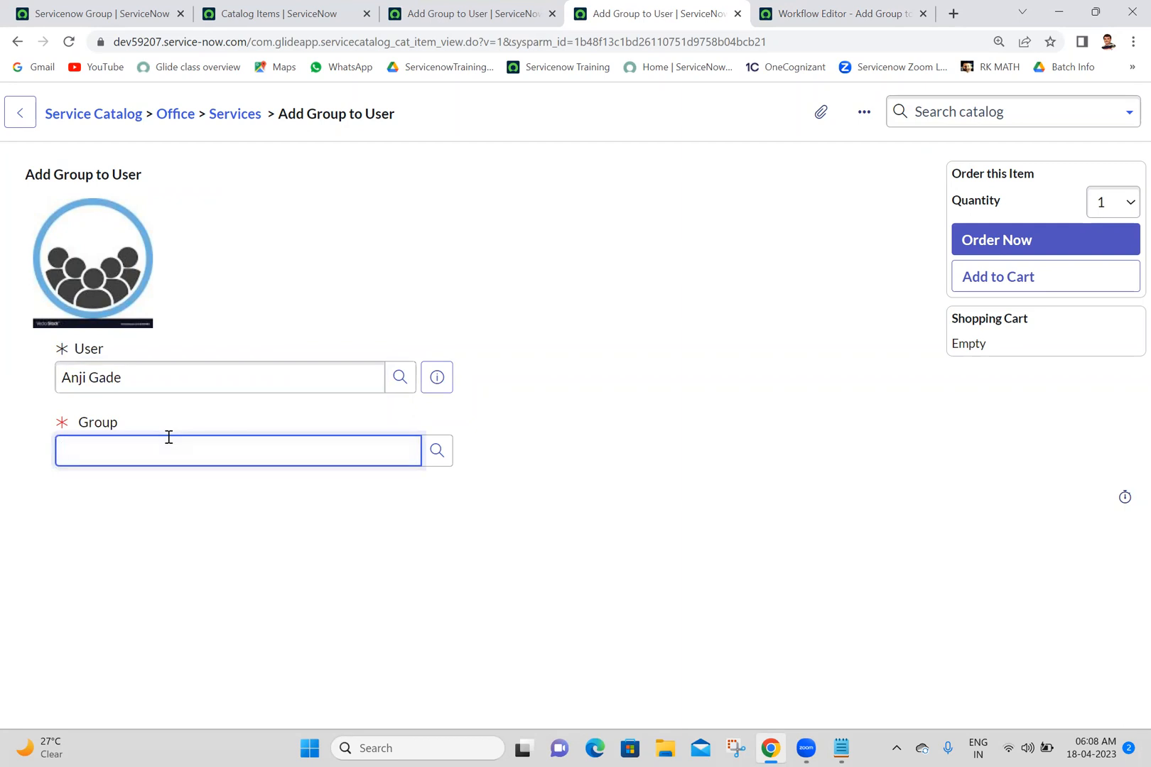
type("net")
left_click(159, 477)
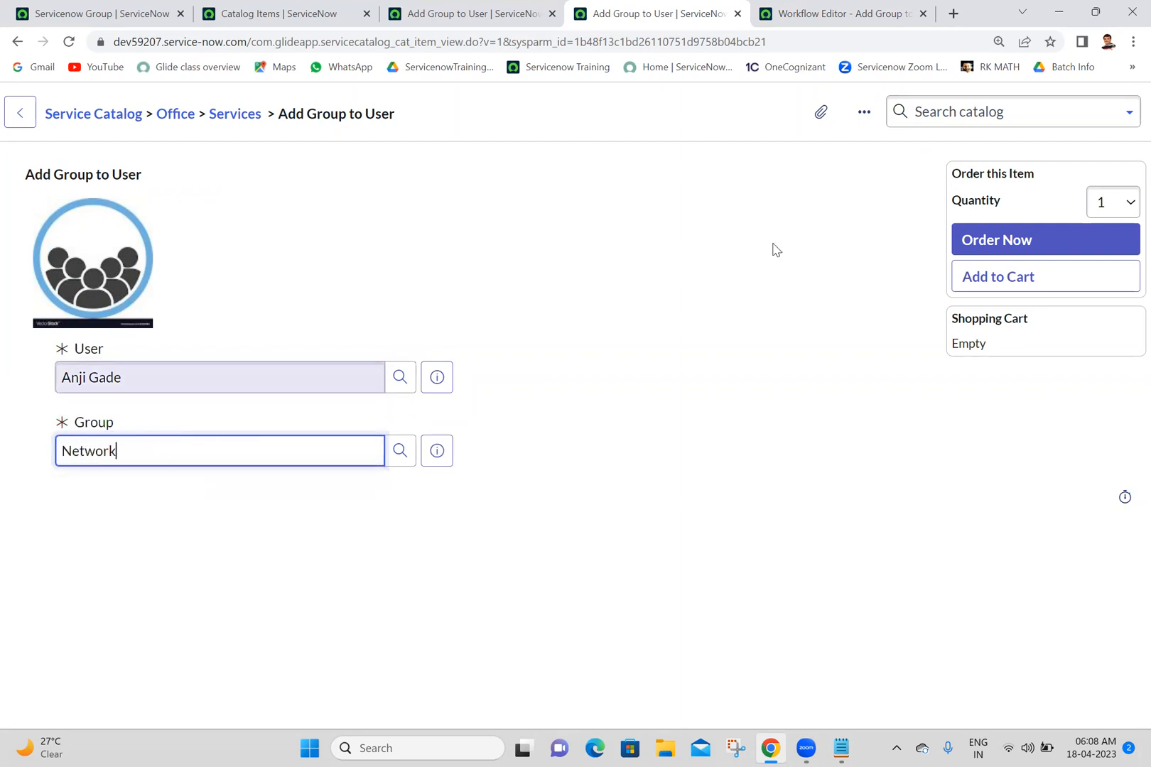
left_click(1001, 251)
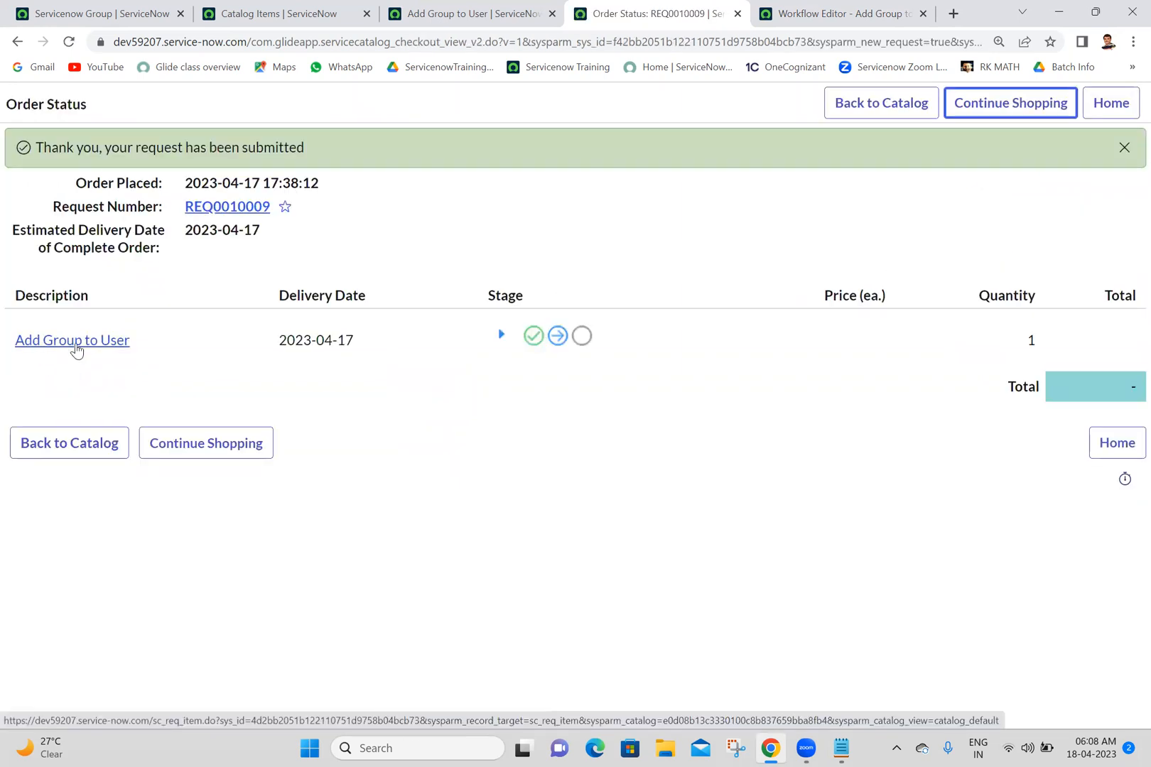
Step: Open the ordered Add Group to User requested item in a new tab and display its approvers
left_click(75, 346, "ctrl")
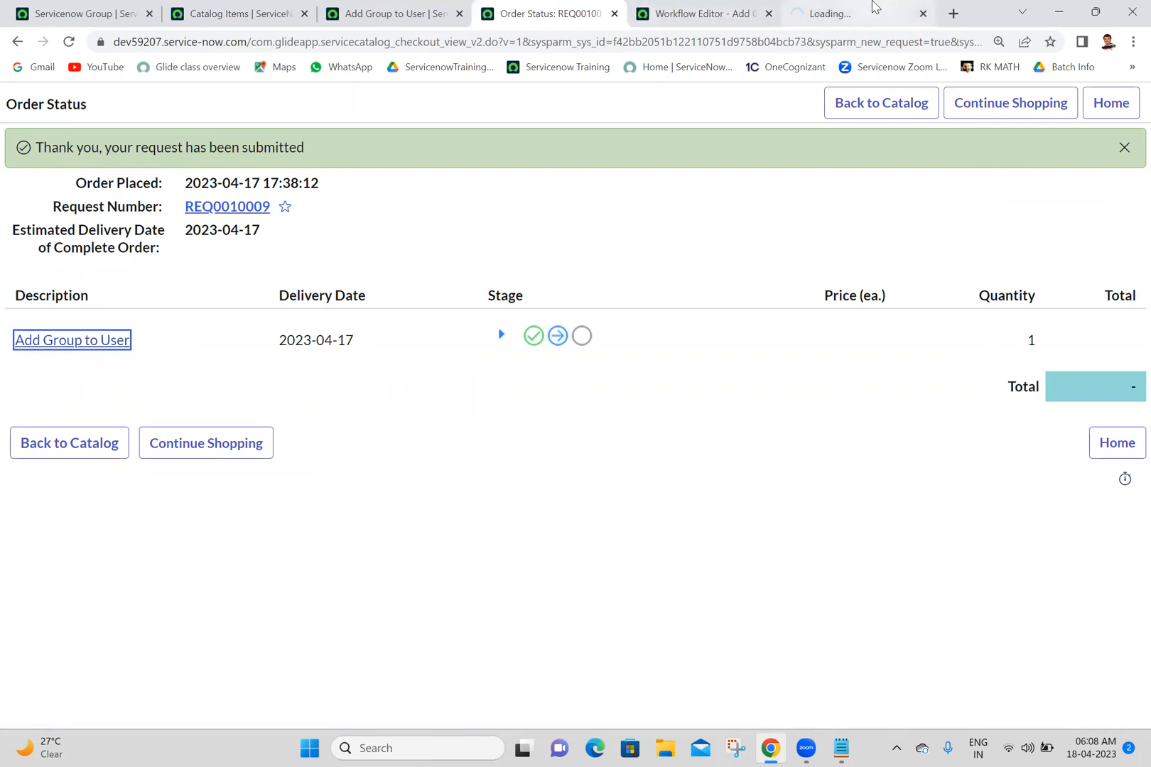
left_click(874, 7)
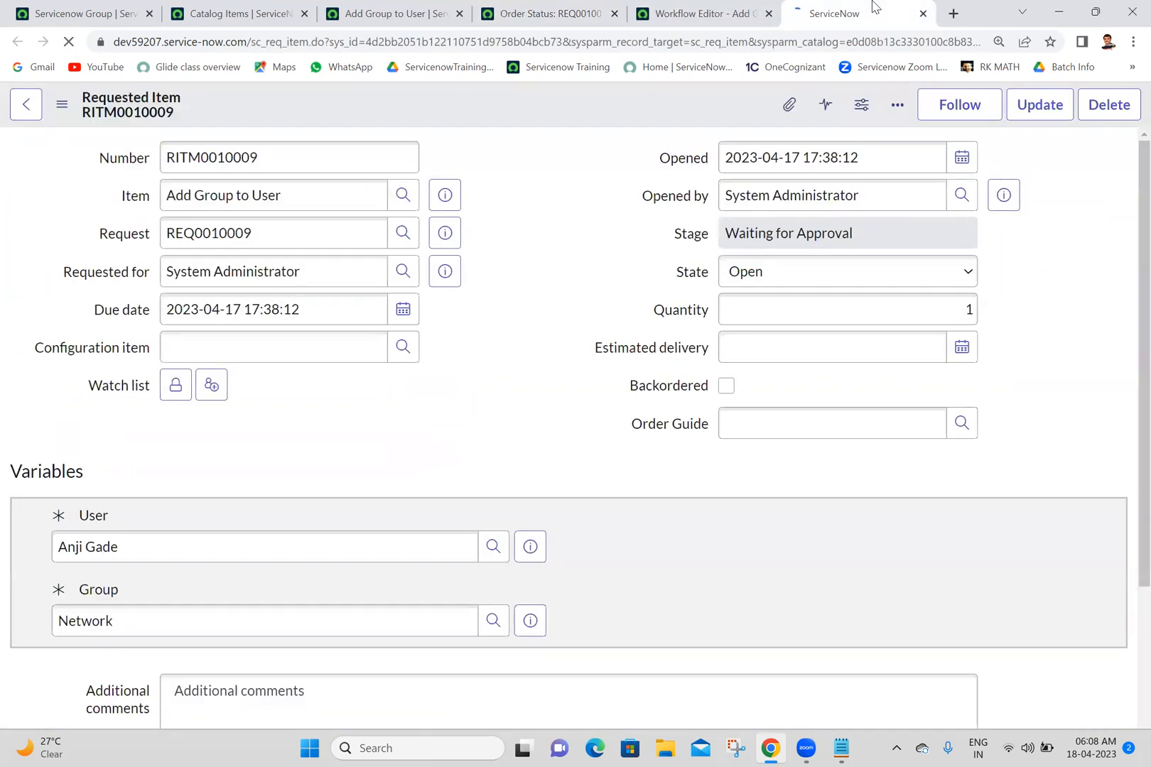
scroll(1127, 242, "down", 10)
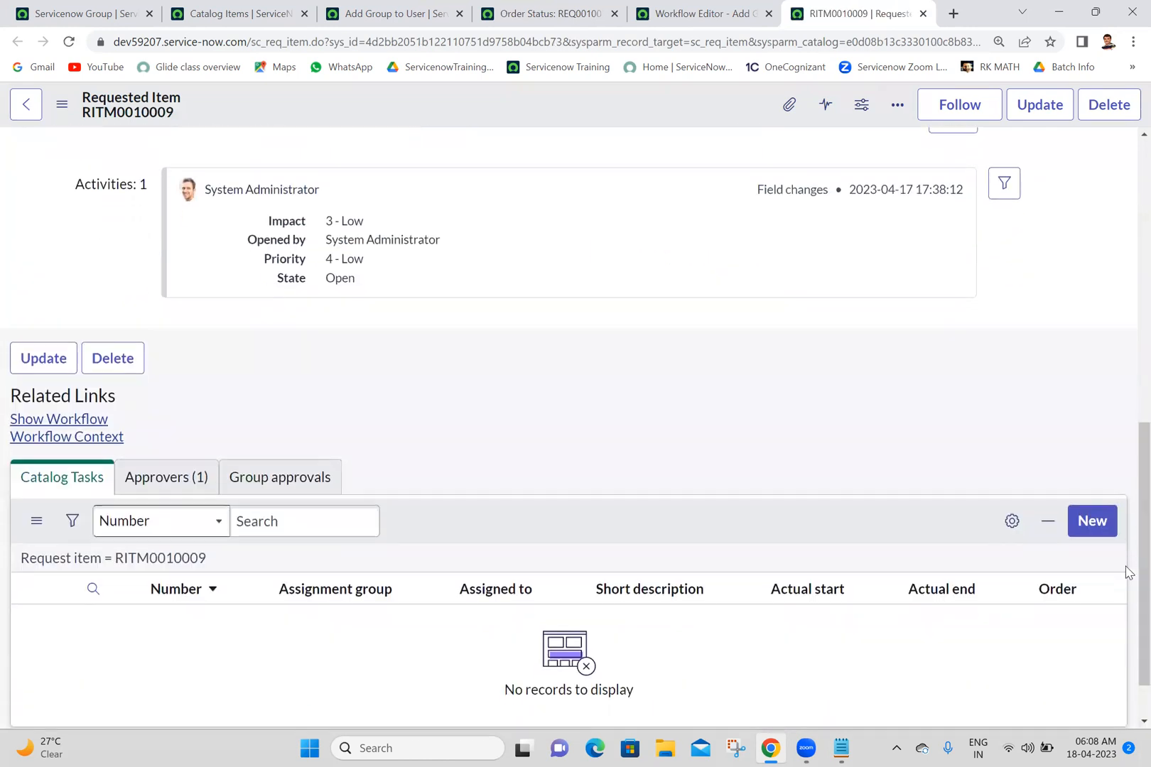
left_click(201, 476)
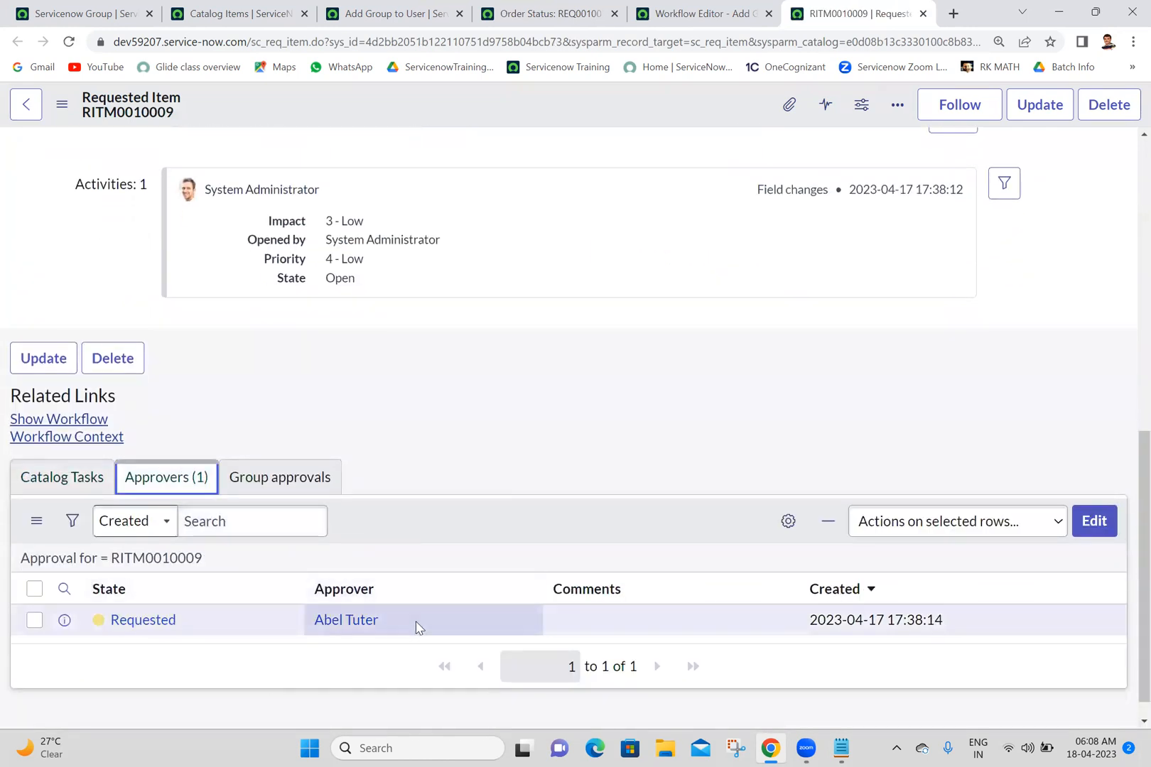
Step: Preview the record of the requested item's User variable and compare its manager with the listed approver
left_click_drag(1144, 554, 1128, 223)
scroll(1126, 320, "down", 4)
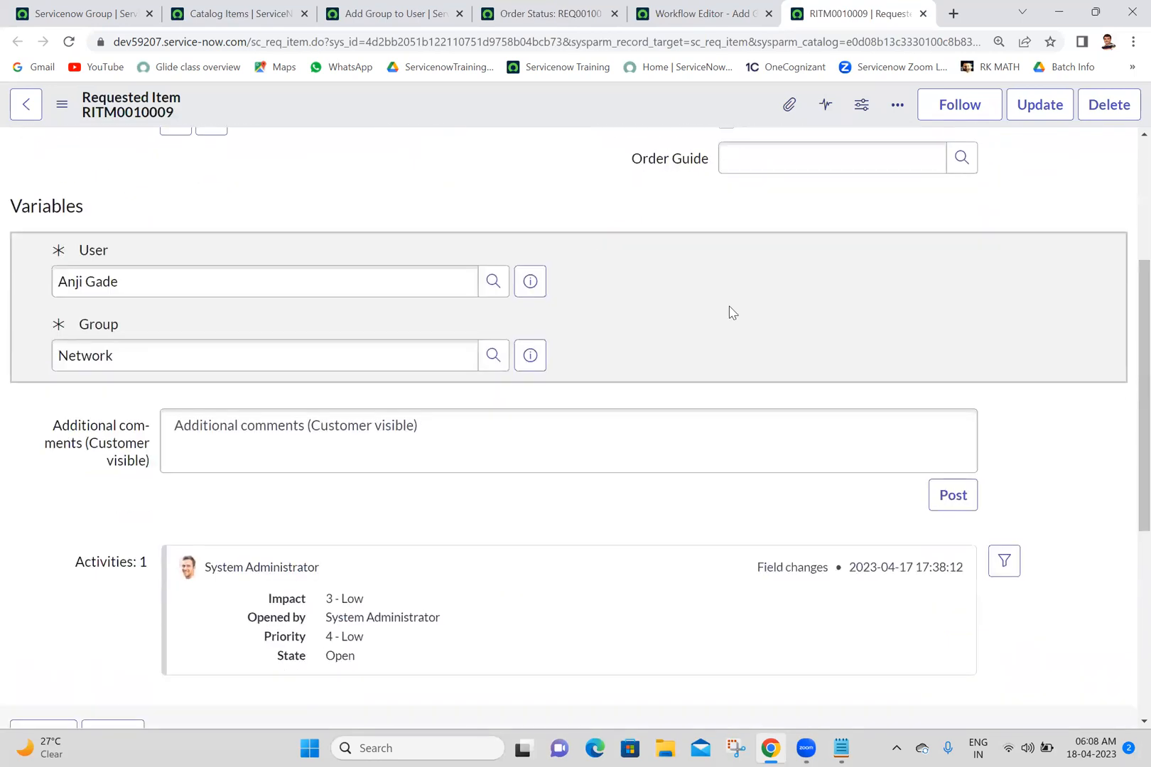
left_click(523, 296)
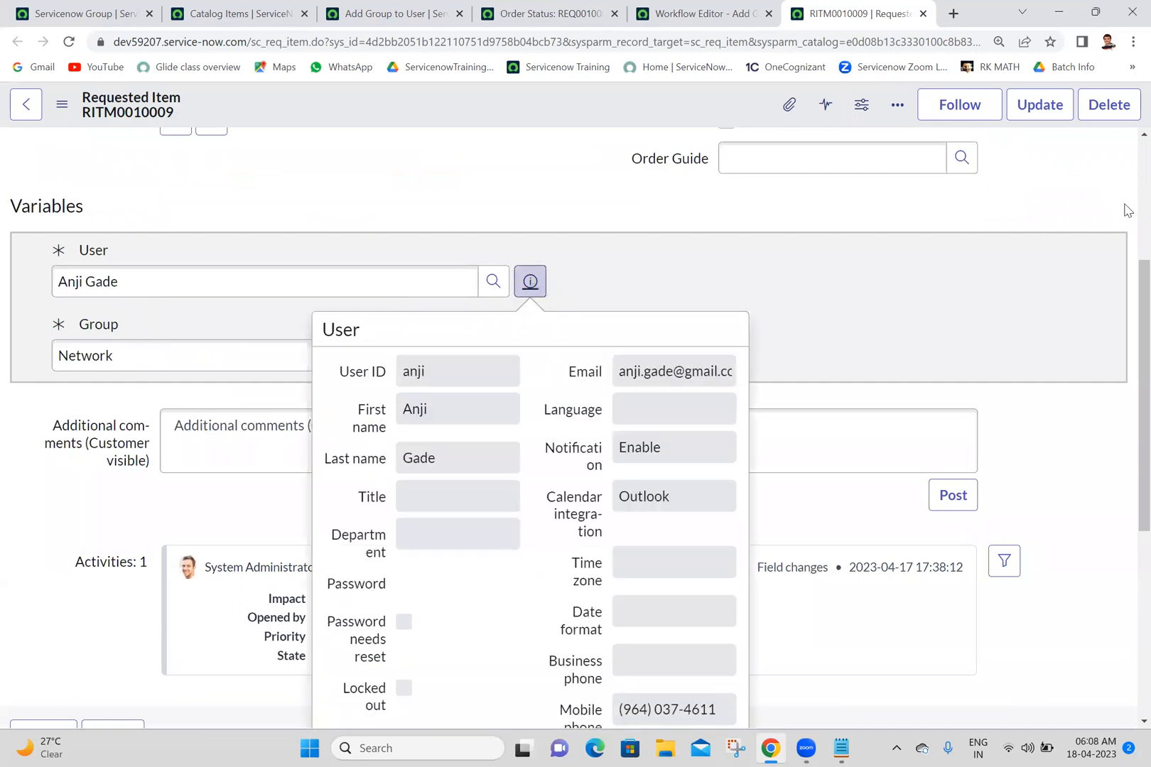
scroll(1128, 384, "down", 2)
scroll(1128, 401, "down", 3)
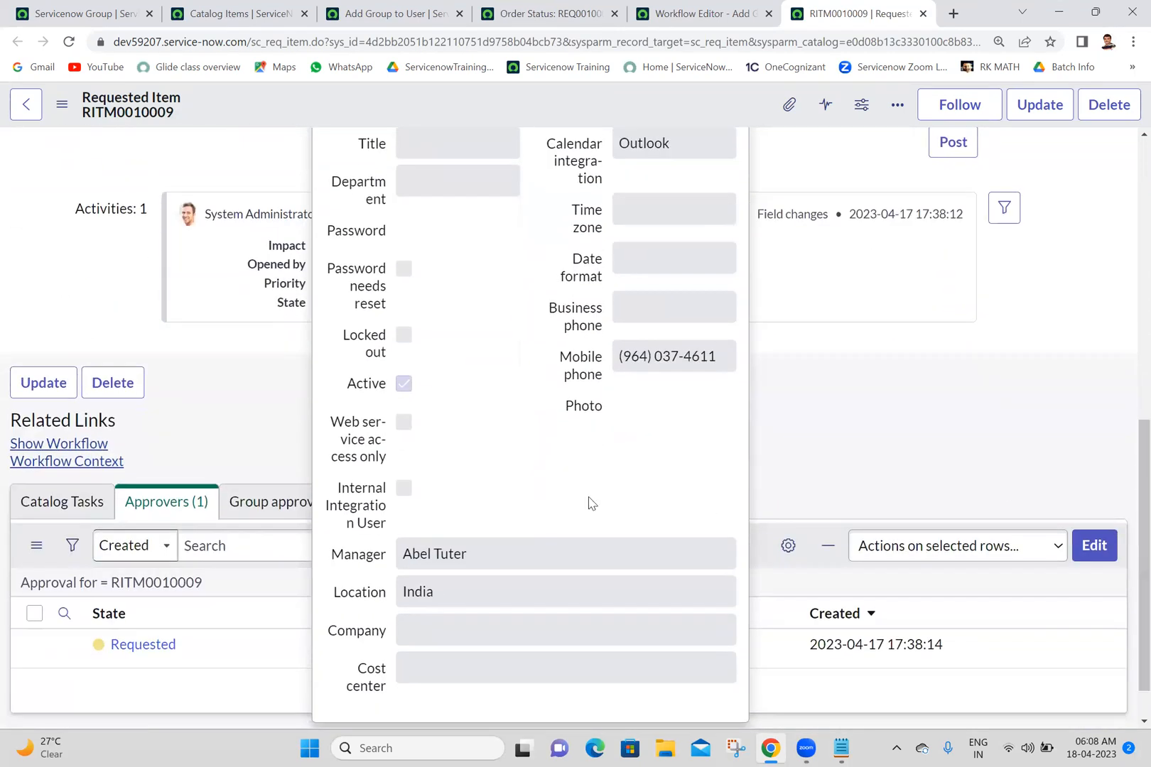
triple_click(476, 556)
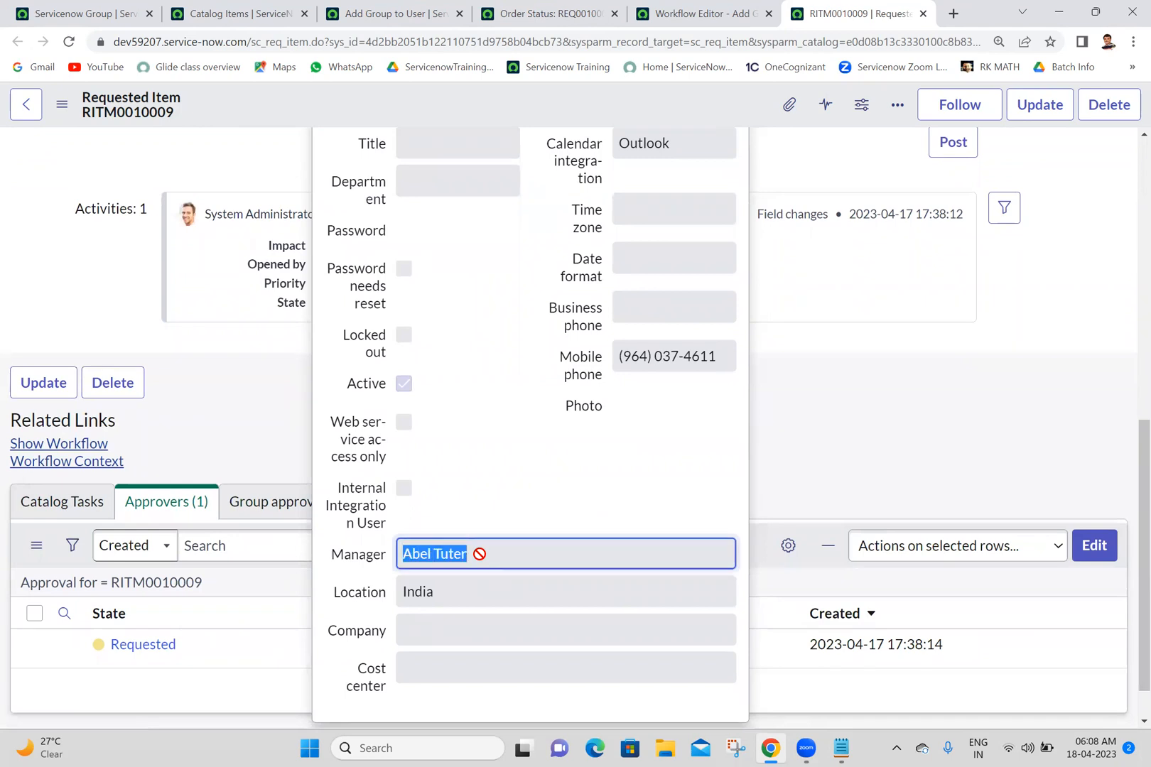
left_click(833, 393)
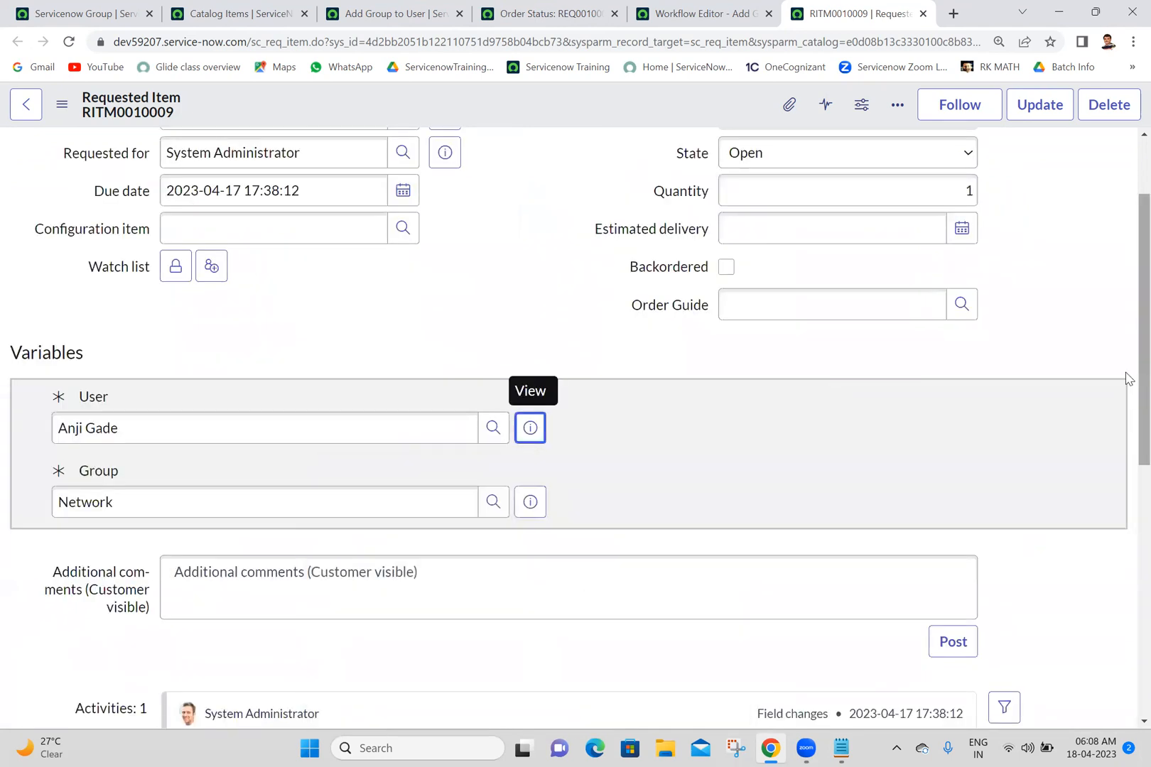
scroll(1125, 440, "down", 5)
scroll(1108, 604, "down", 3)
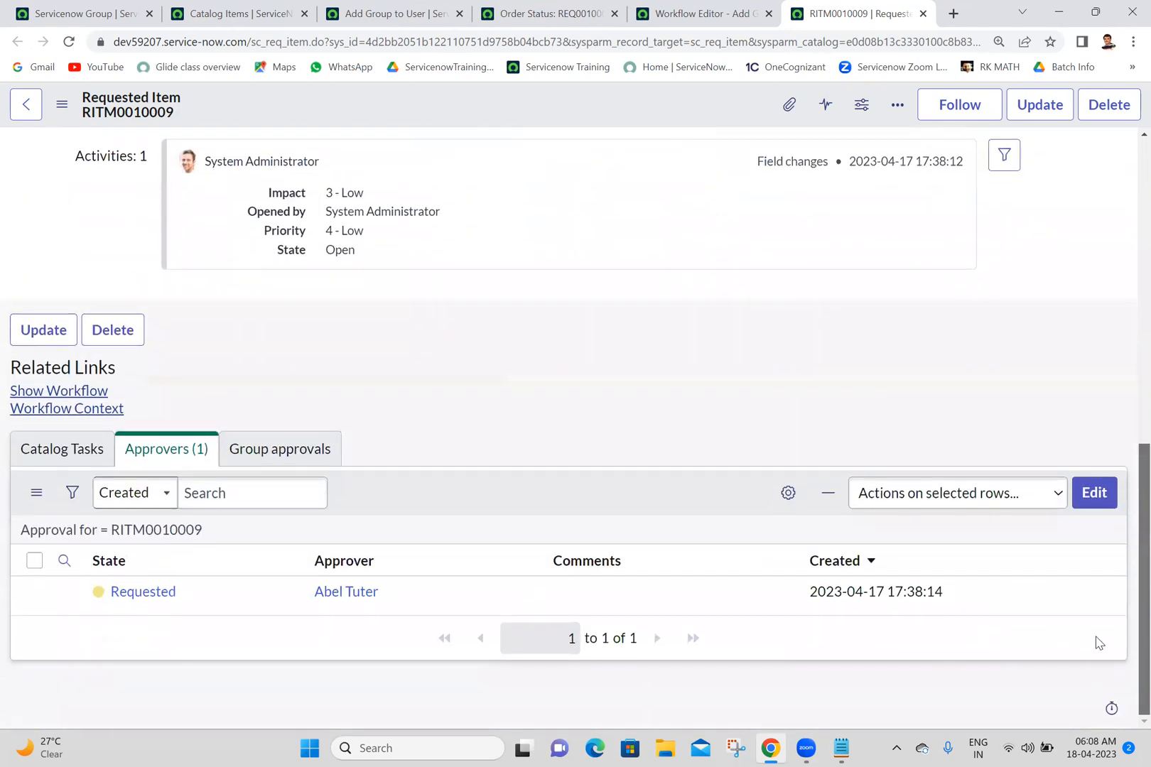
Step: Examine who the requested item is requested for, as opposed to the person in its User variable
scroll(1123, 427, "up", 10)
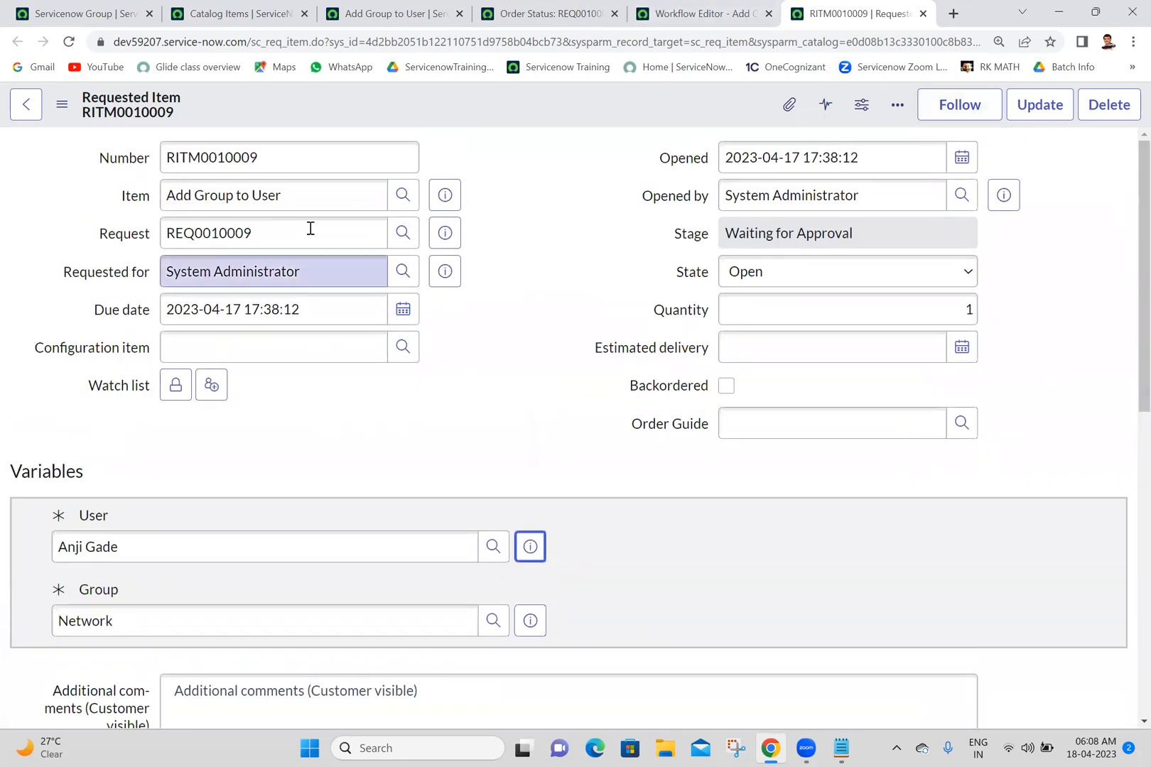
left_click(347, 279)
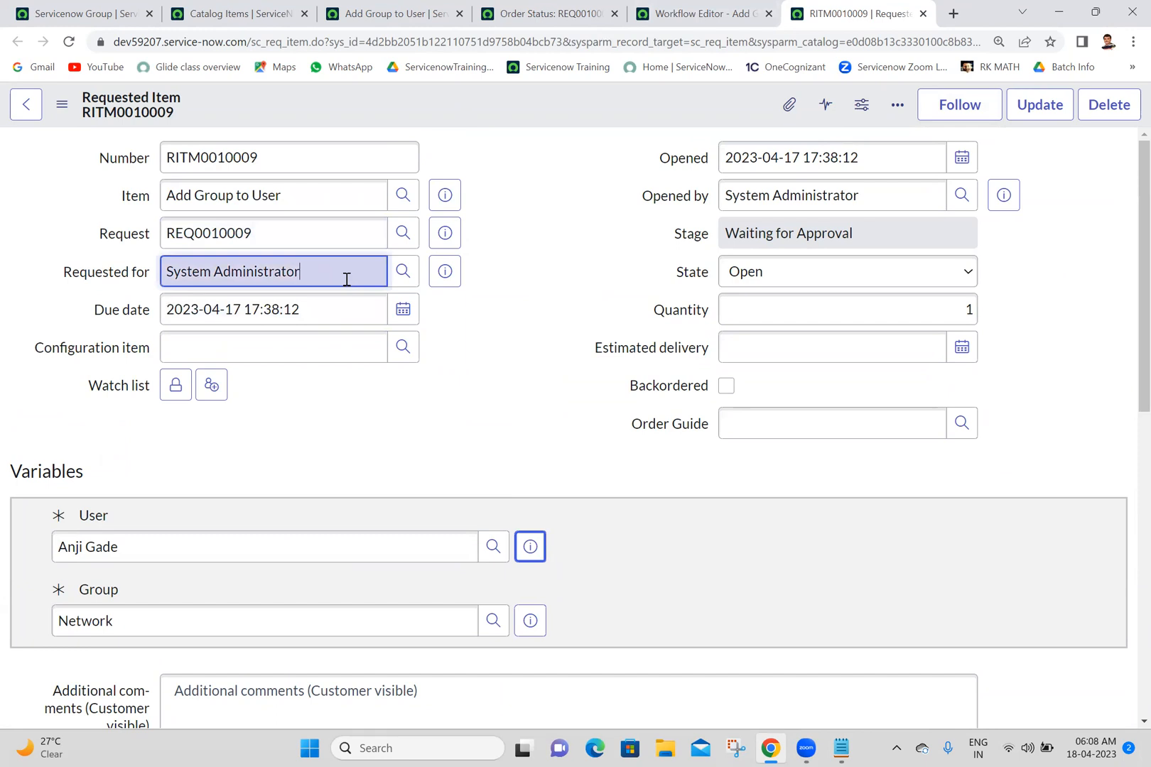
triple_click(347, 279)
left_click(549, 352)
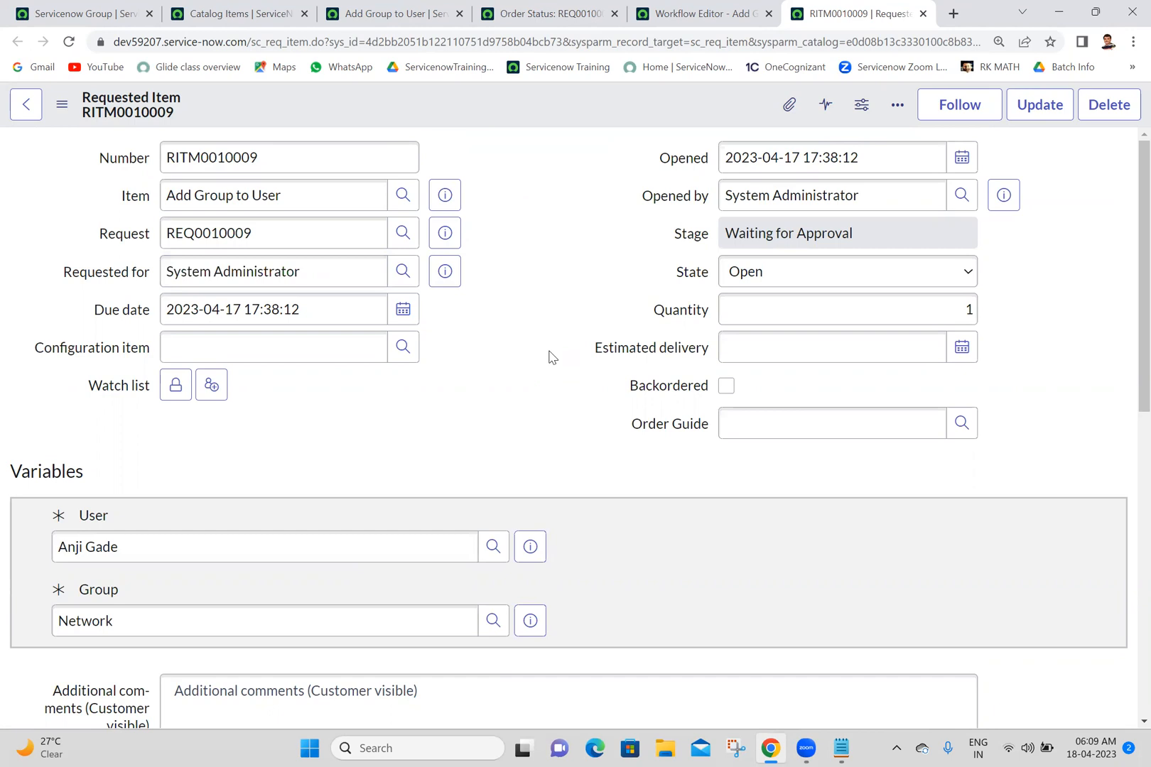
left_click(360, 278)
triple_click(359, 278)
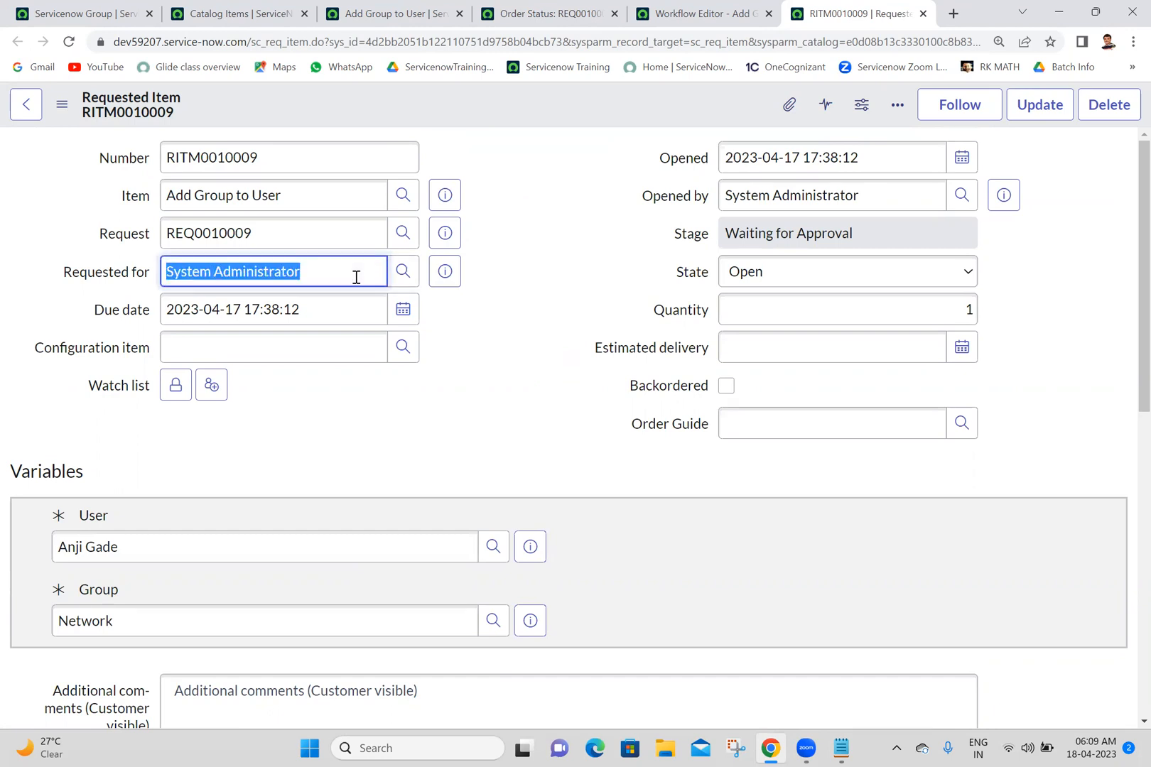
left_click(553, 281)
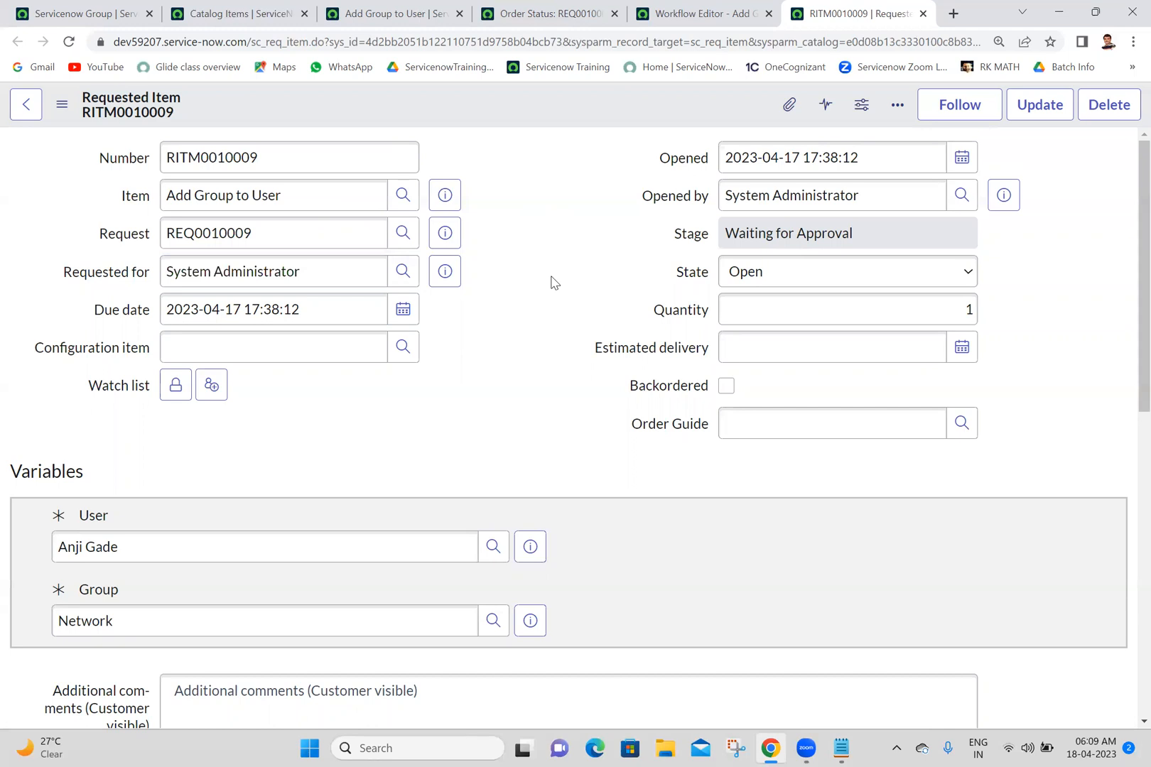
left_click(367, 277)
triple_click(367, 279)
left_click(527, 305)
Step: Show the core activities in the Workflow Editor and check the "group approval" line in the Batch 18 notes in Notepad
left_click(711, 11)
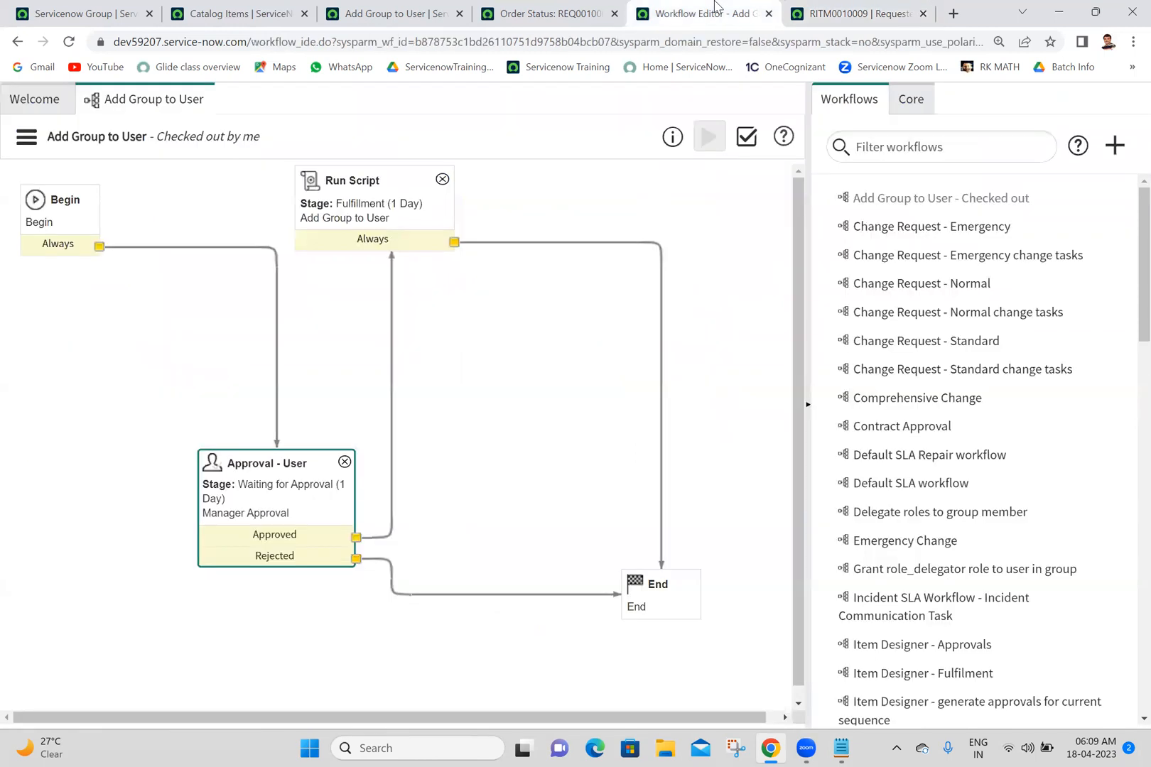
left_click(912, 100)
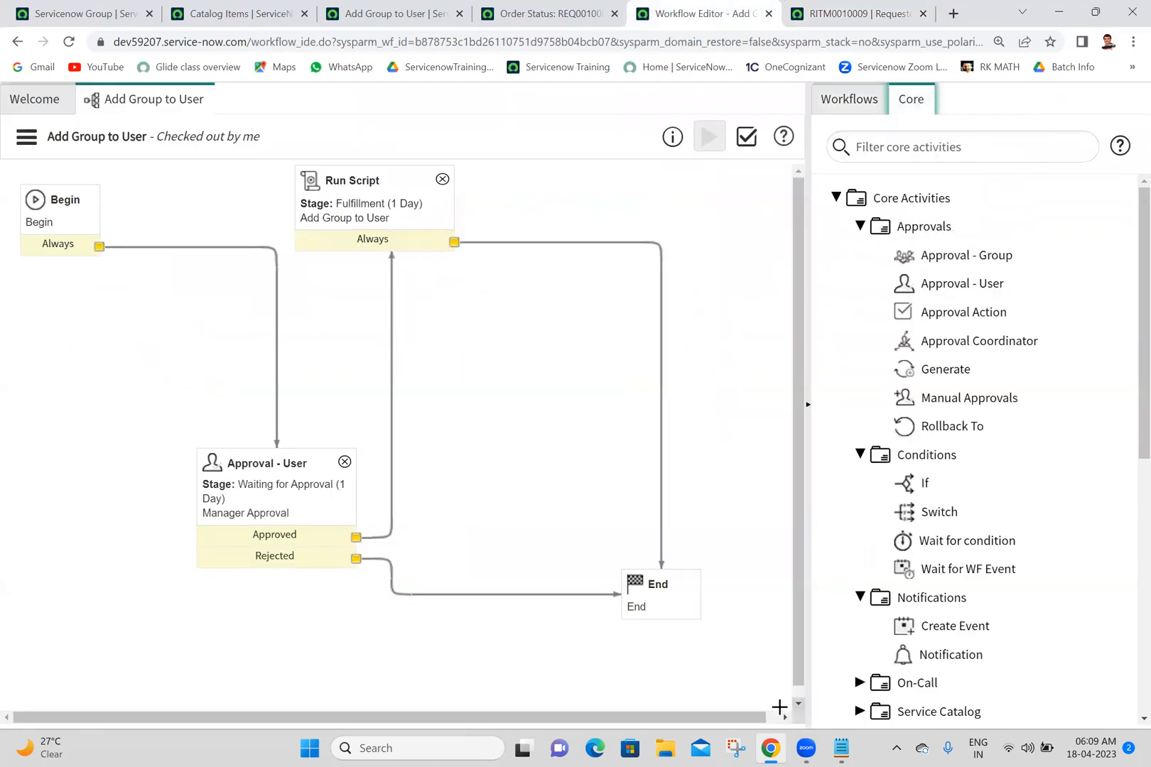
left_click(840, 747)
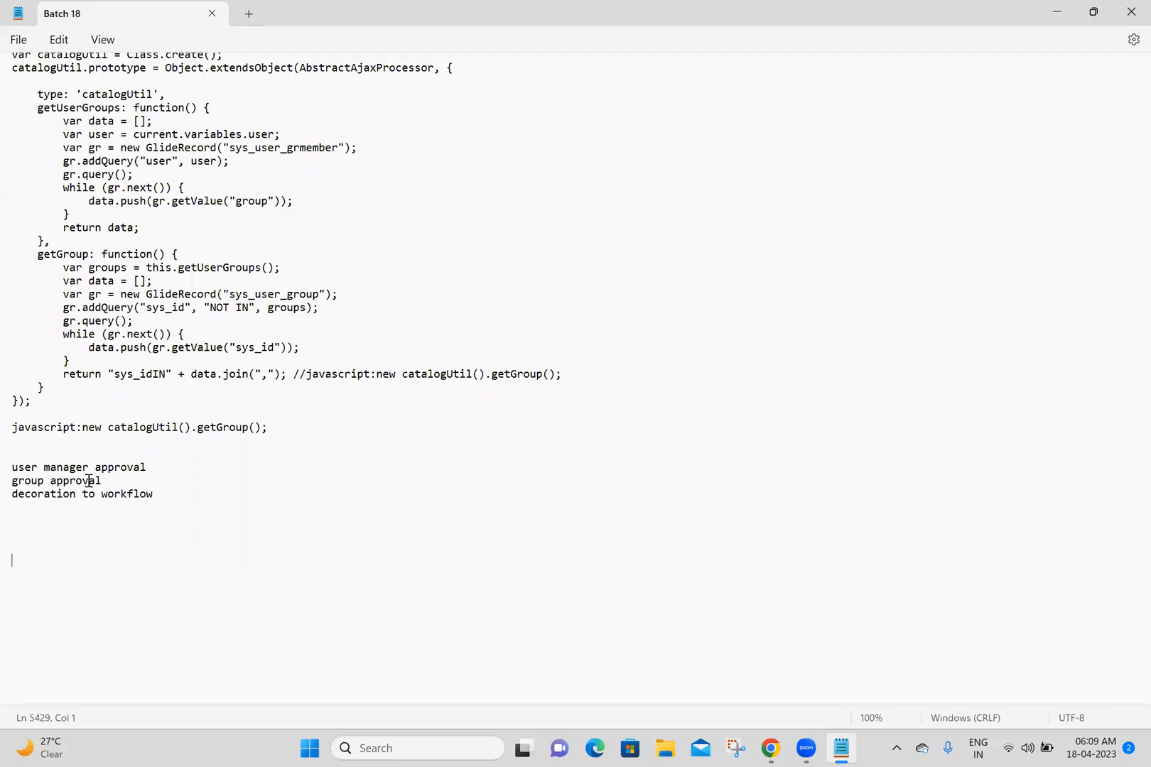
left_click_drag(101, 481, 8, 483)
left_click(606, 561)
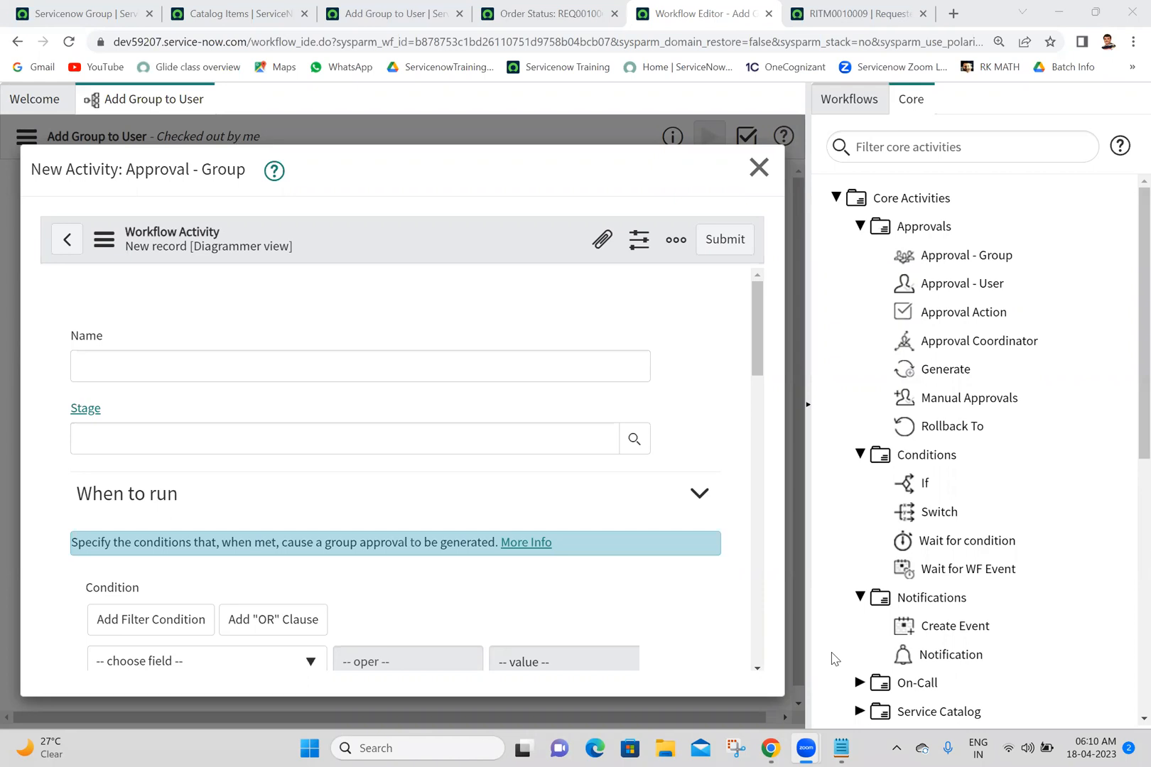
Step: Name the new Approval - Group activity "Group Approval" and set its stage to Waiting for Approval
left_click(483, 378)
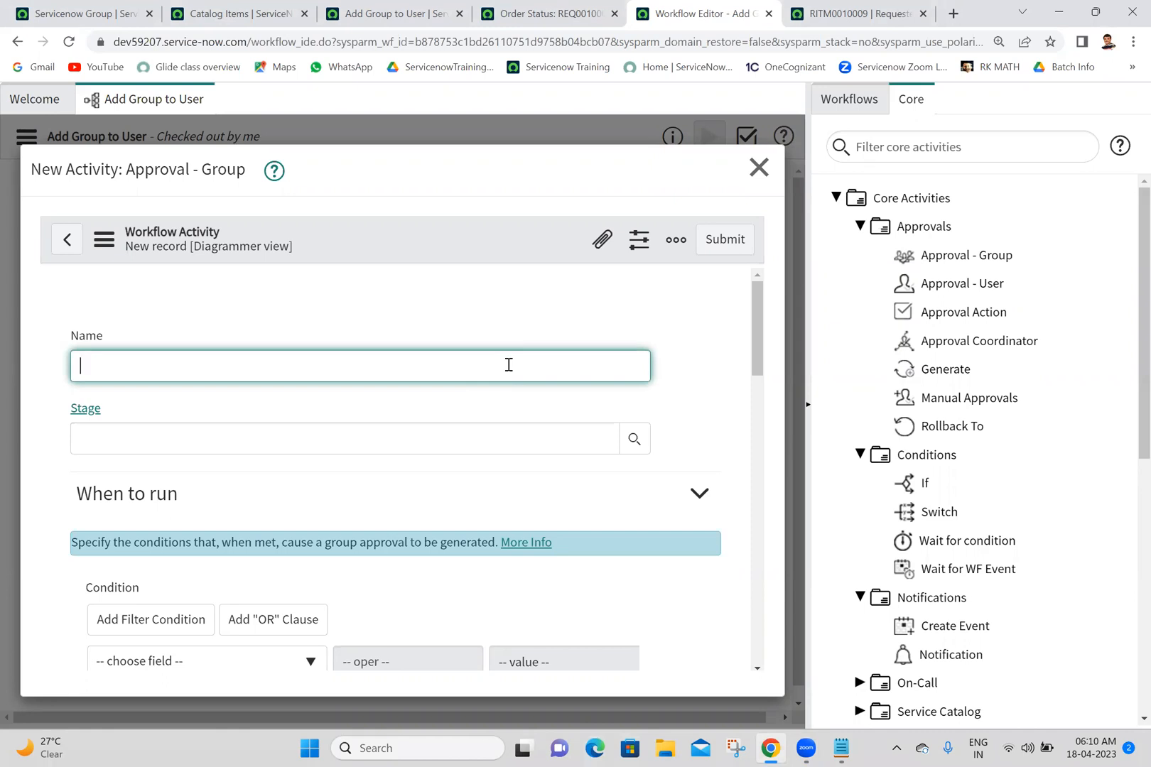
type("Group Approval")
left_click(561, 298)
left_click_drag(760, 342, 759, 383)
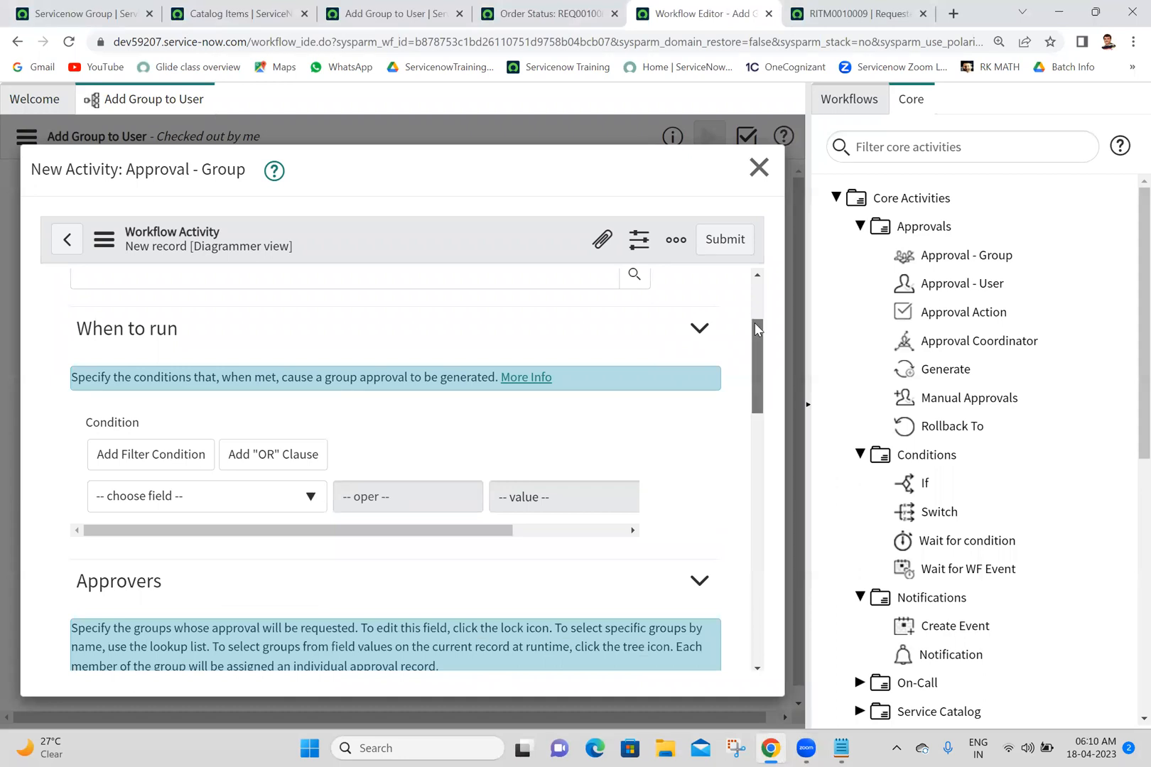
scroll(426, 426, "up", 3)
left_click(414, 439)
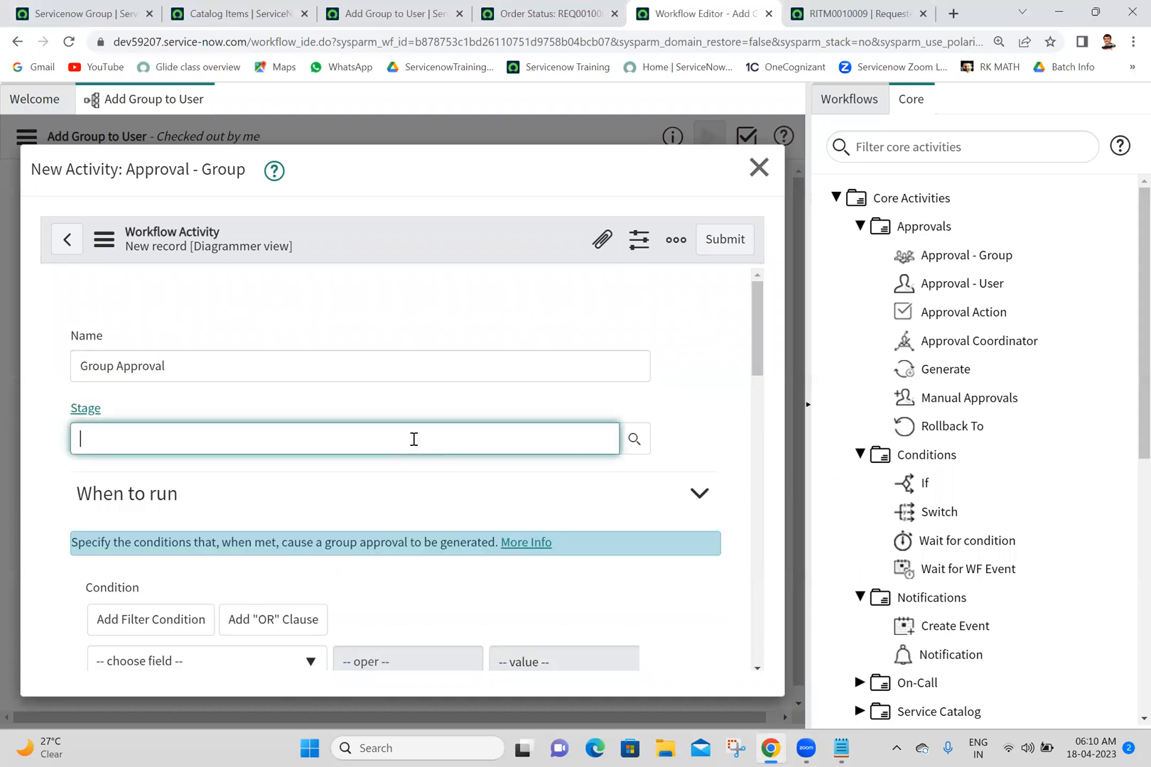
type("wai")
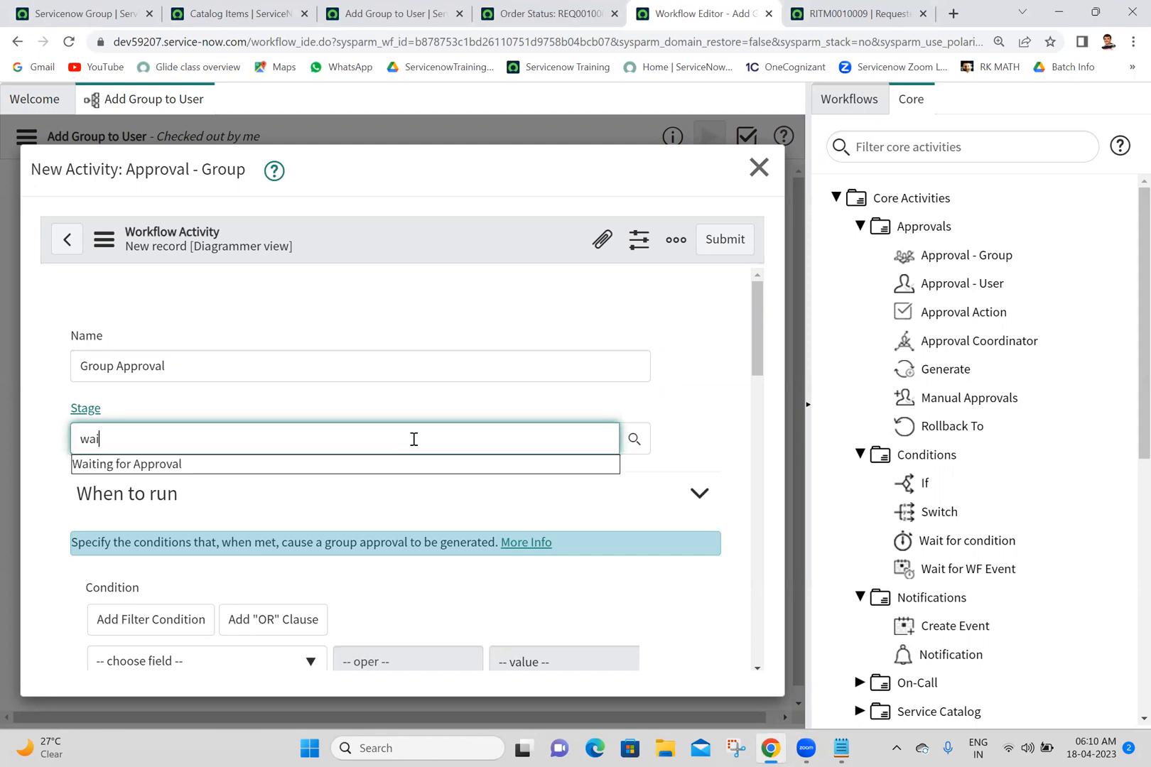
left_click(328, 466)
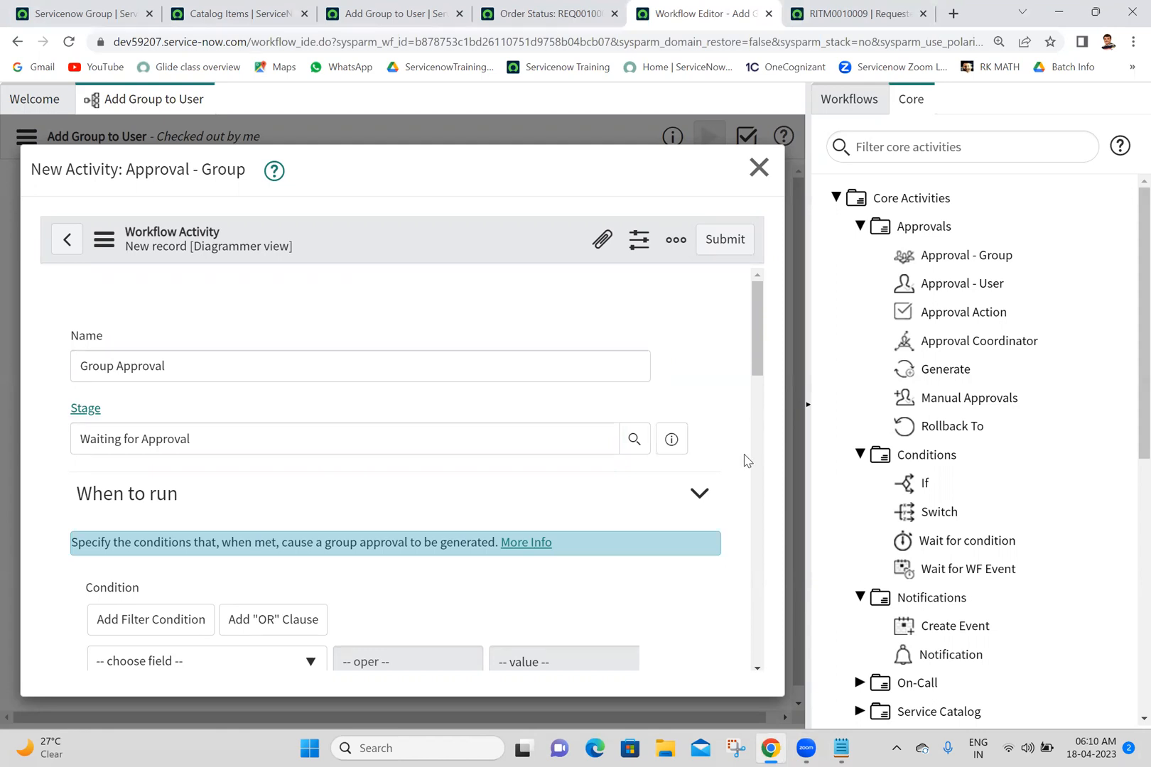
Step: Enable Advanced for the group approvers and uncomment the answer declaration and first answer.push line in the additional groups script
left_click(759, 463)
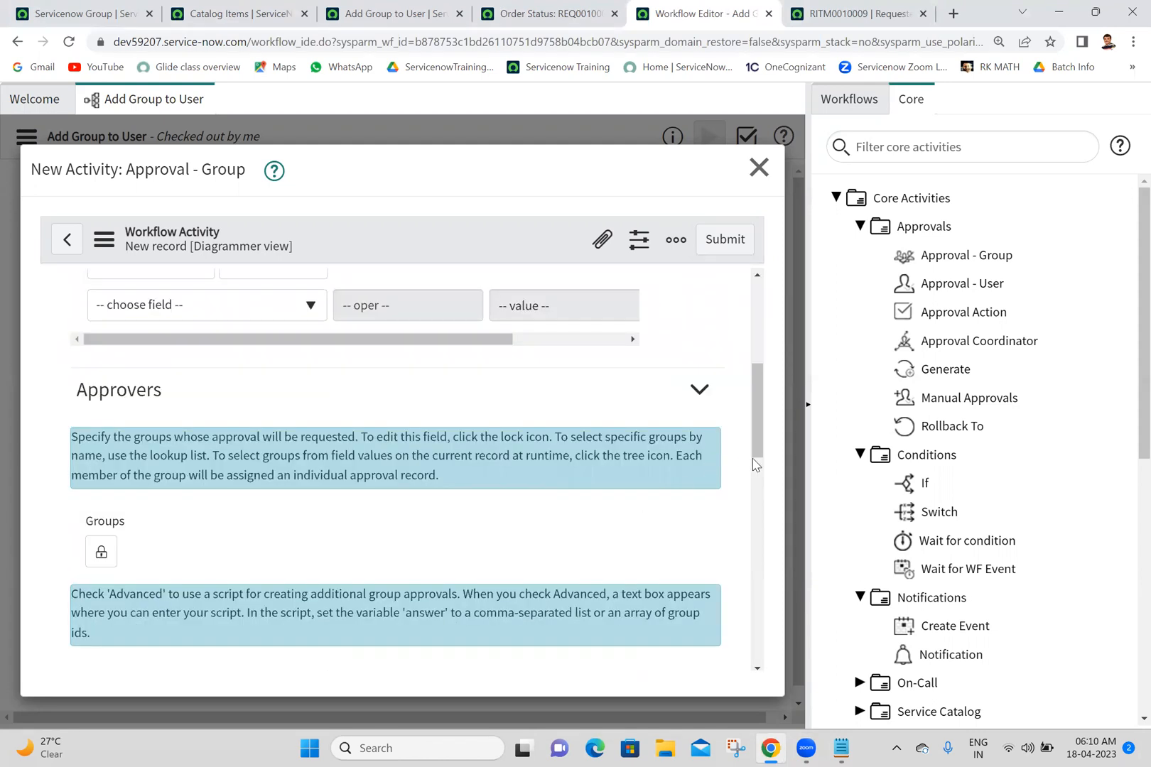
scroll(758, 475, "down", 2)
scroll(758, 485, "down", 1)
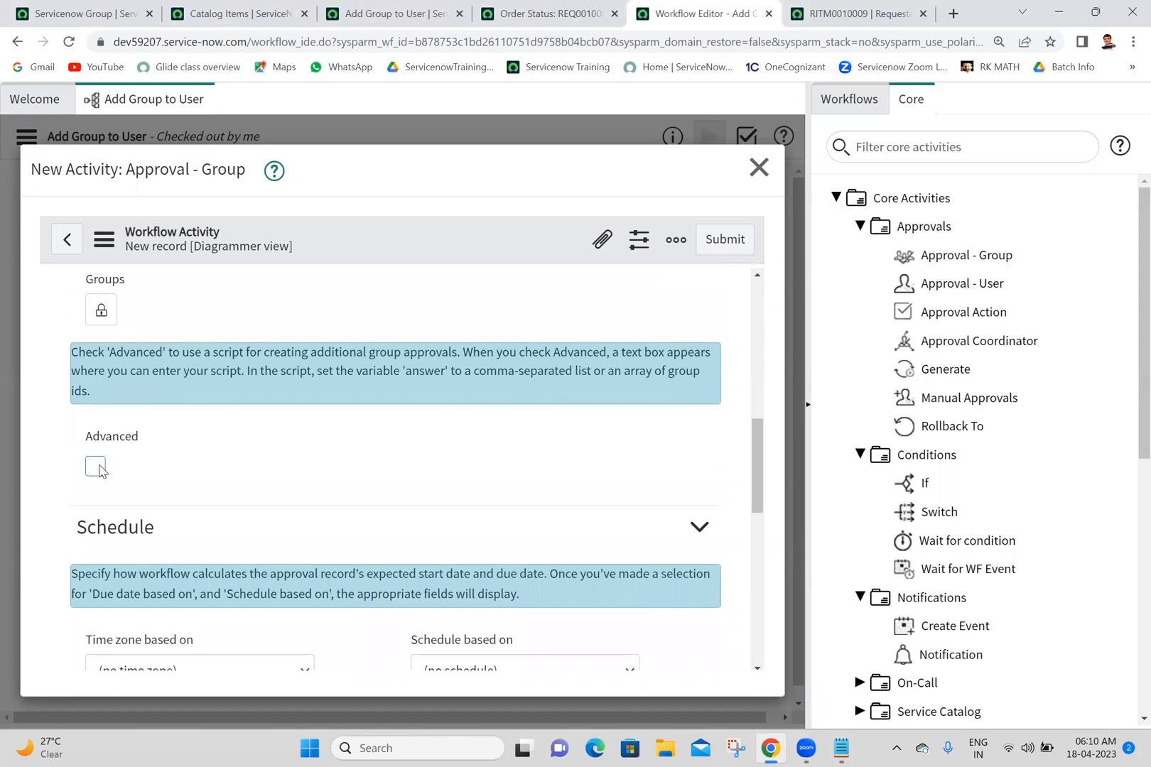
left_click(98, 469)
scroll(755, 444, "down", 2)
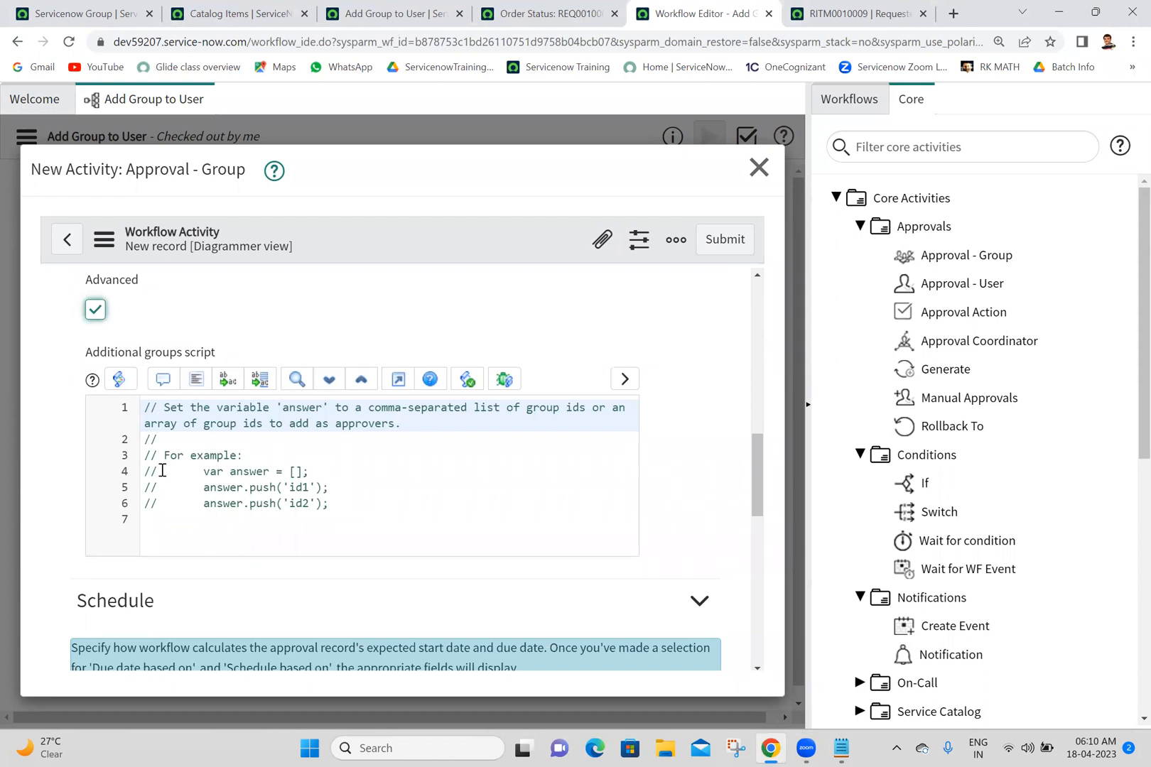
left_click(162, 470)
key("BackSpace")
key("BackSpace")
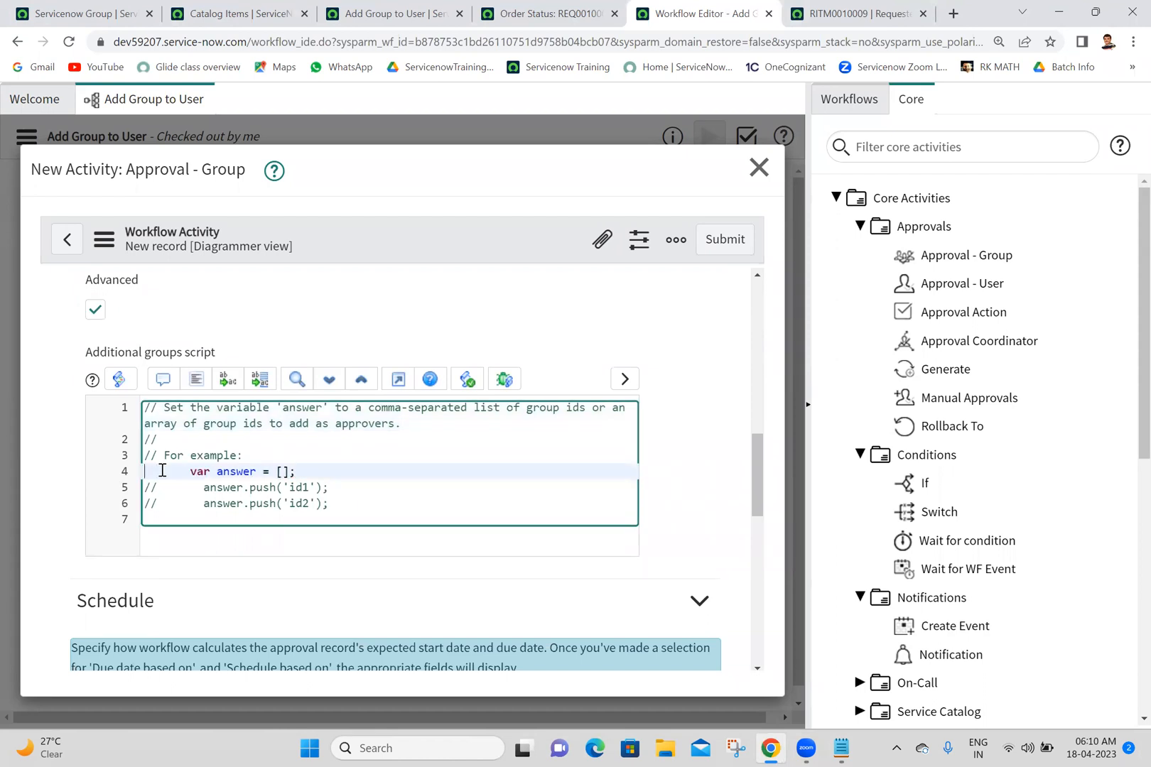
left_click(164, 487)
key("BackSpace")
key("BackSpace")
key("BackSpace")
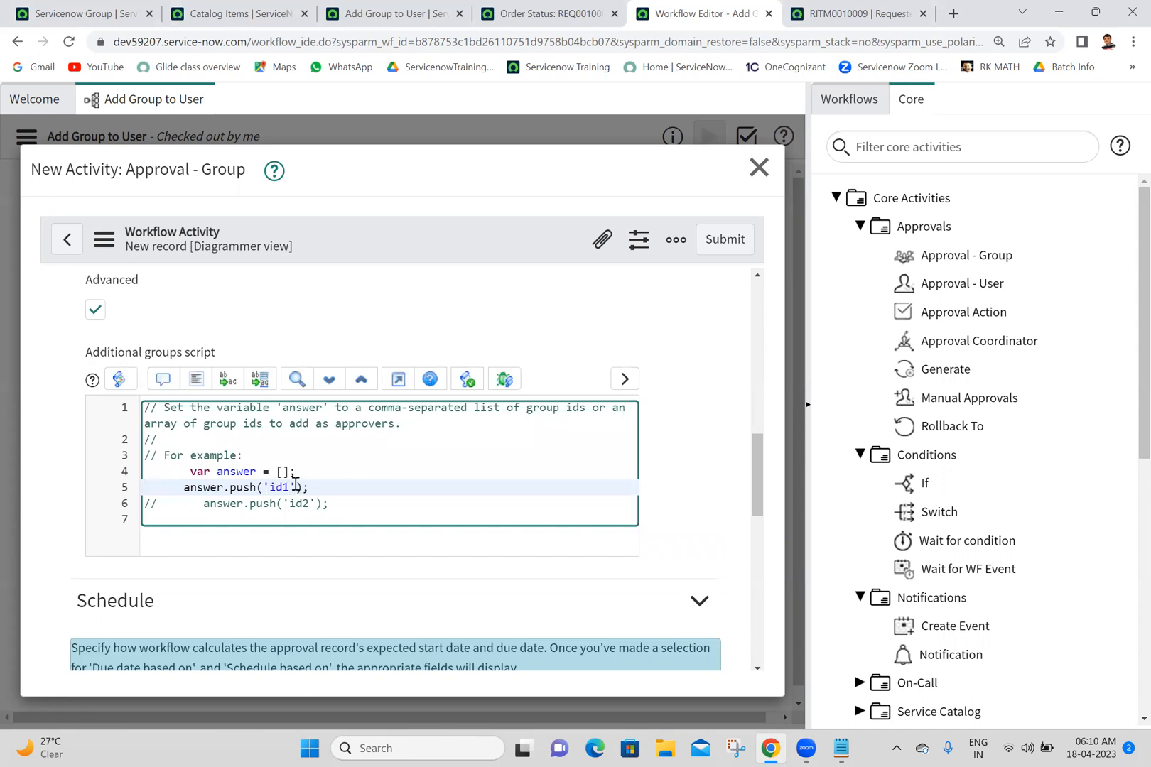
Step: Replace 'id1' in the answer.push line with current.variables.group and format the script code
key("BackSpace")
key("BackSpace")
key("BackSpace")
key("BackSpace")
type("current.variables.grou")
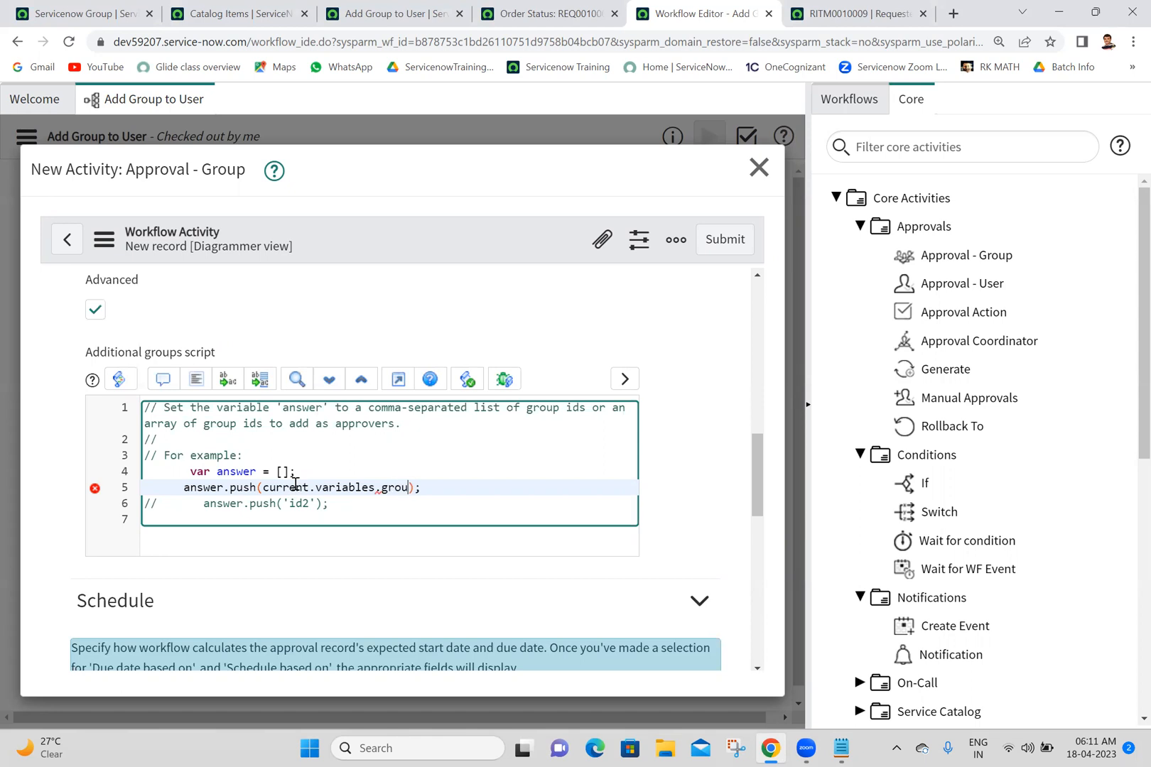
type("p")
left_click(196, 380)
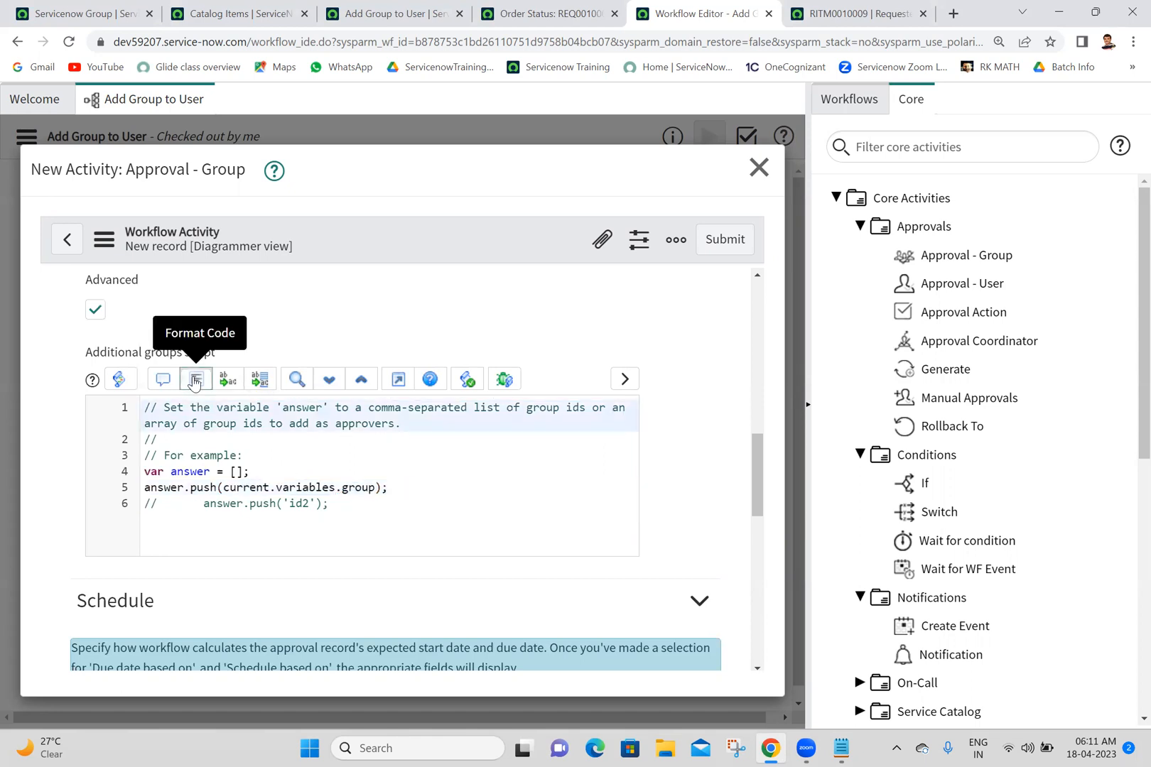
Step: Copy the two active group script lines into the Batch 18 notes in Notepad under a new dash-underlined heading "18-04-2023:"
left_click(428, 491)
left_click_drag(427, 491, 128, 480)
key("ctrl+c")
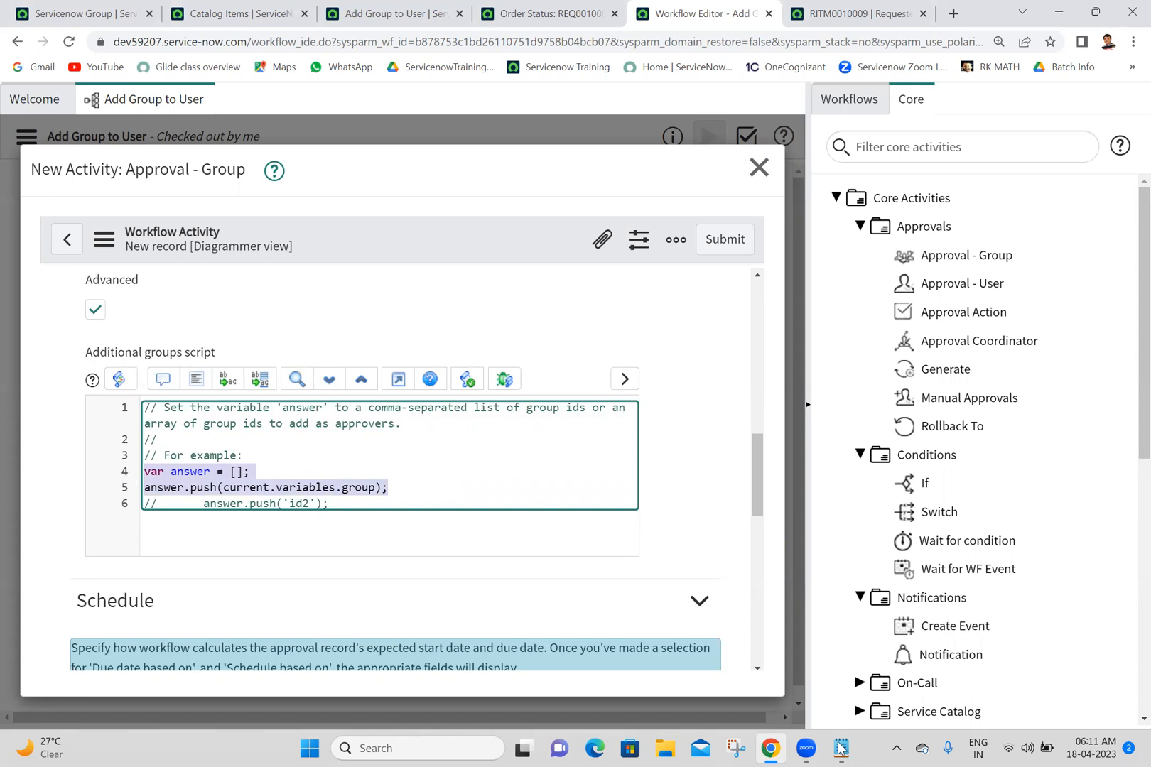
key("alt+Tab")
key("Return")
type("18-04-2")
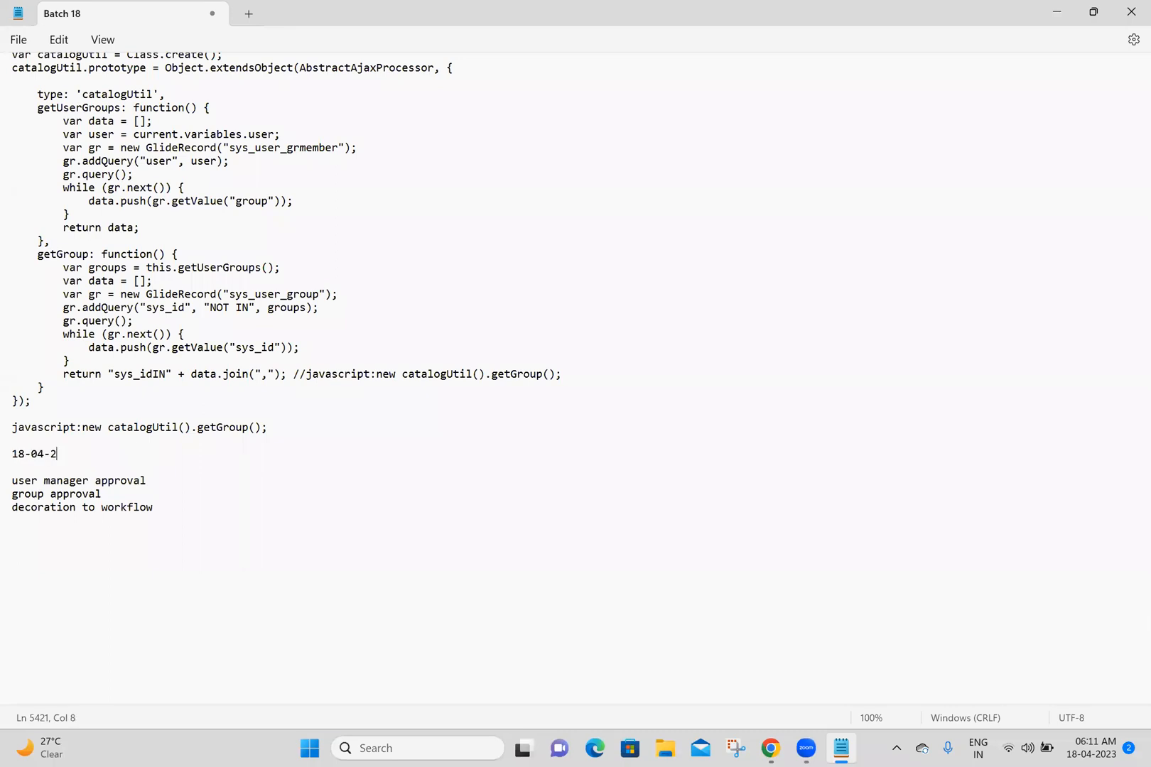
type("023:")
key("Return")
type("--------")
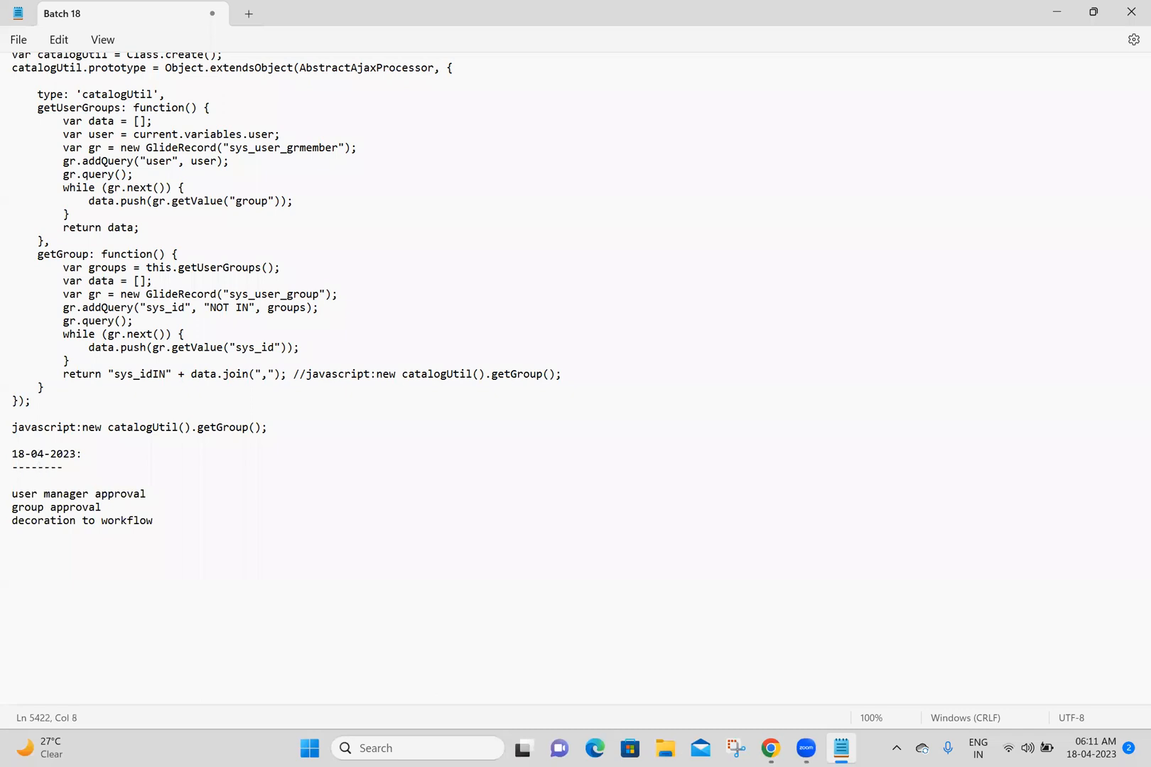
key("Return")
key("ctrl+v")
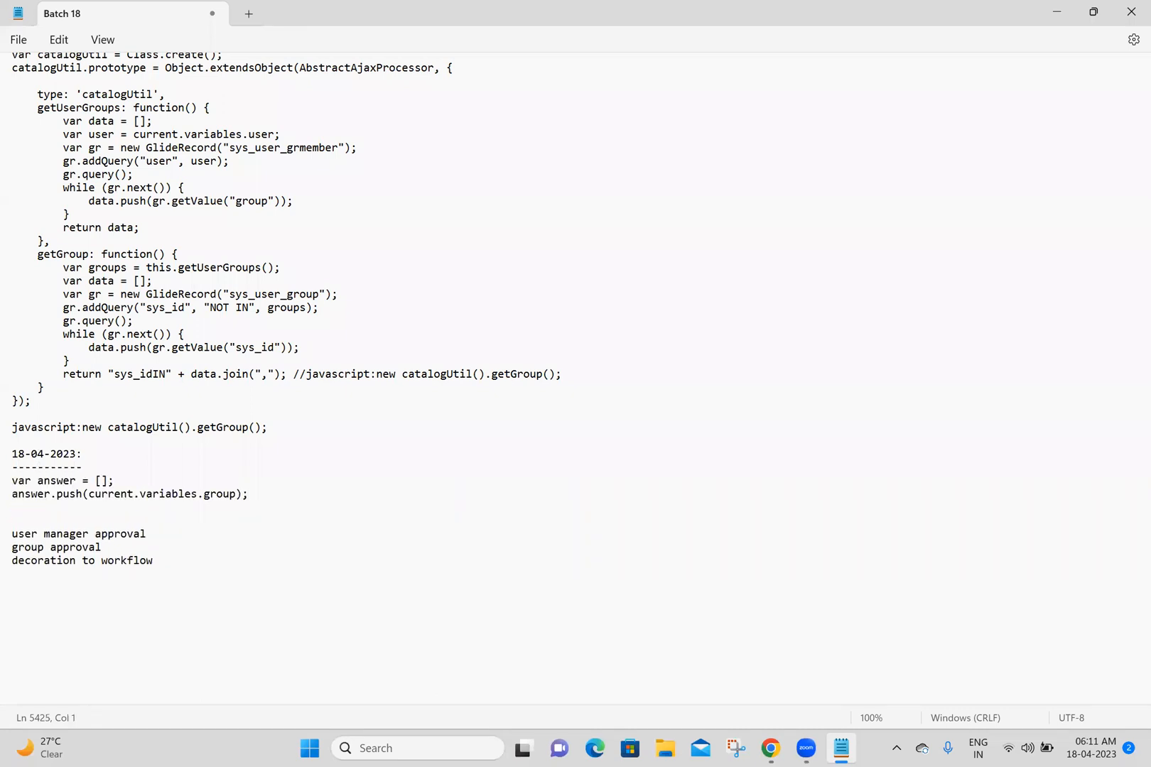
key("Return")
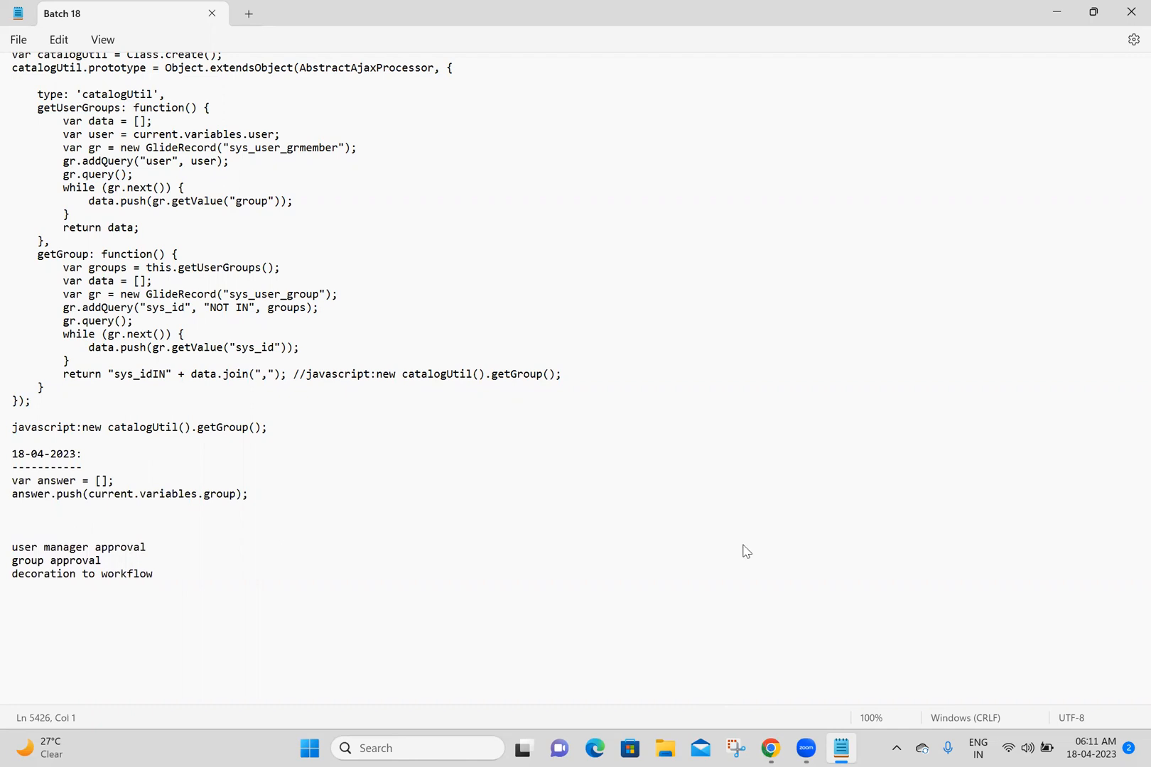
Step: Back in the Workflow Editor, submit the group approval activity and copy the two active script lines from the Manager Approval activity
key("alt+Tab")
left_click(724, 241)
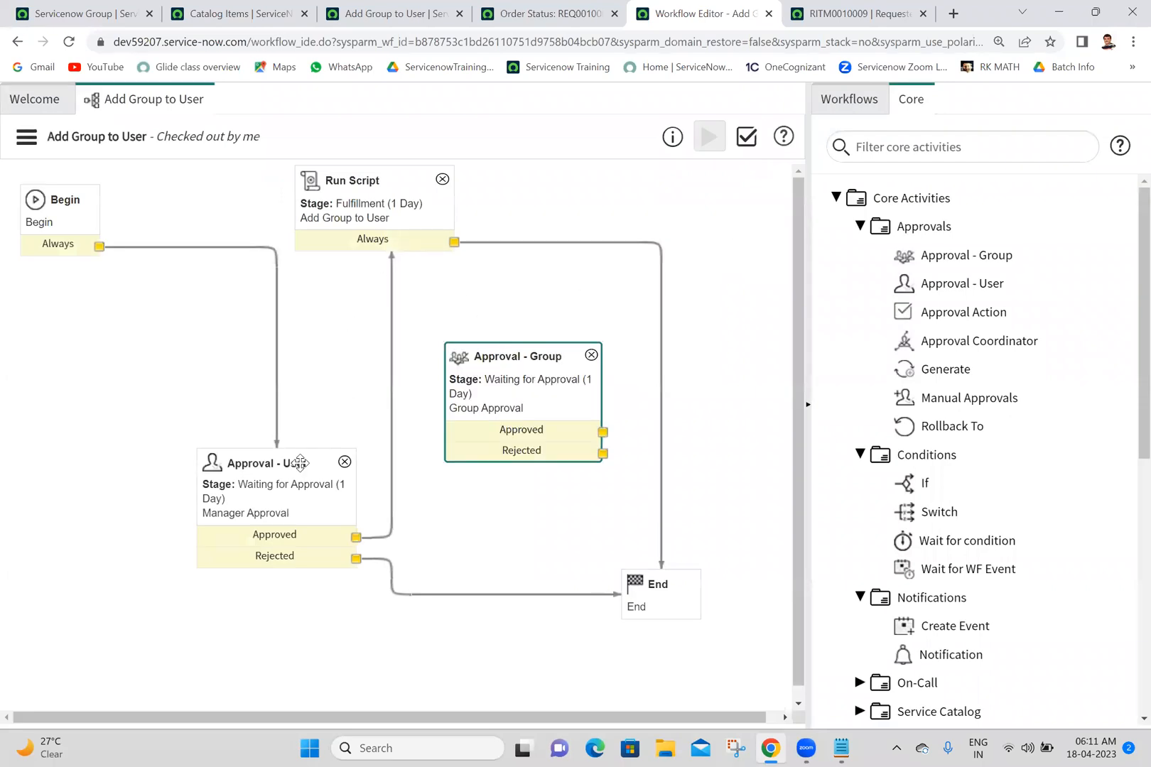
double_click(267, 506)
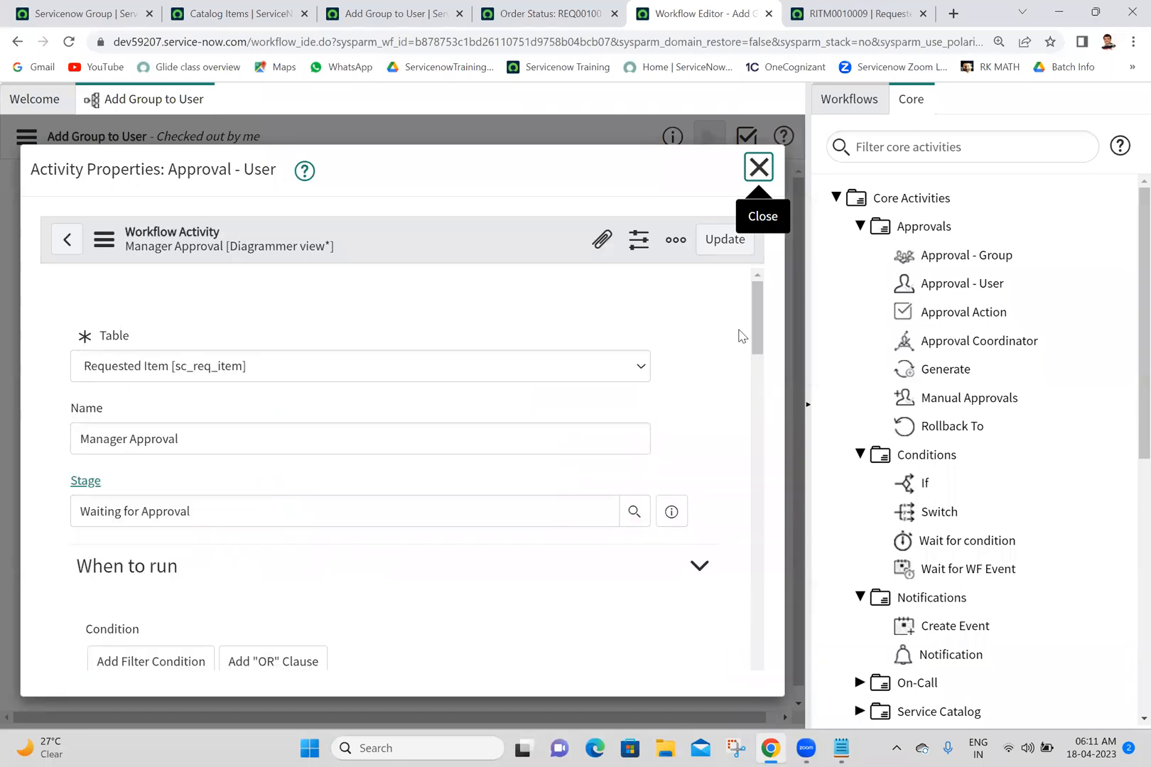
scroll(760, 341, "down", 5)
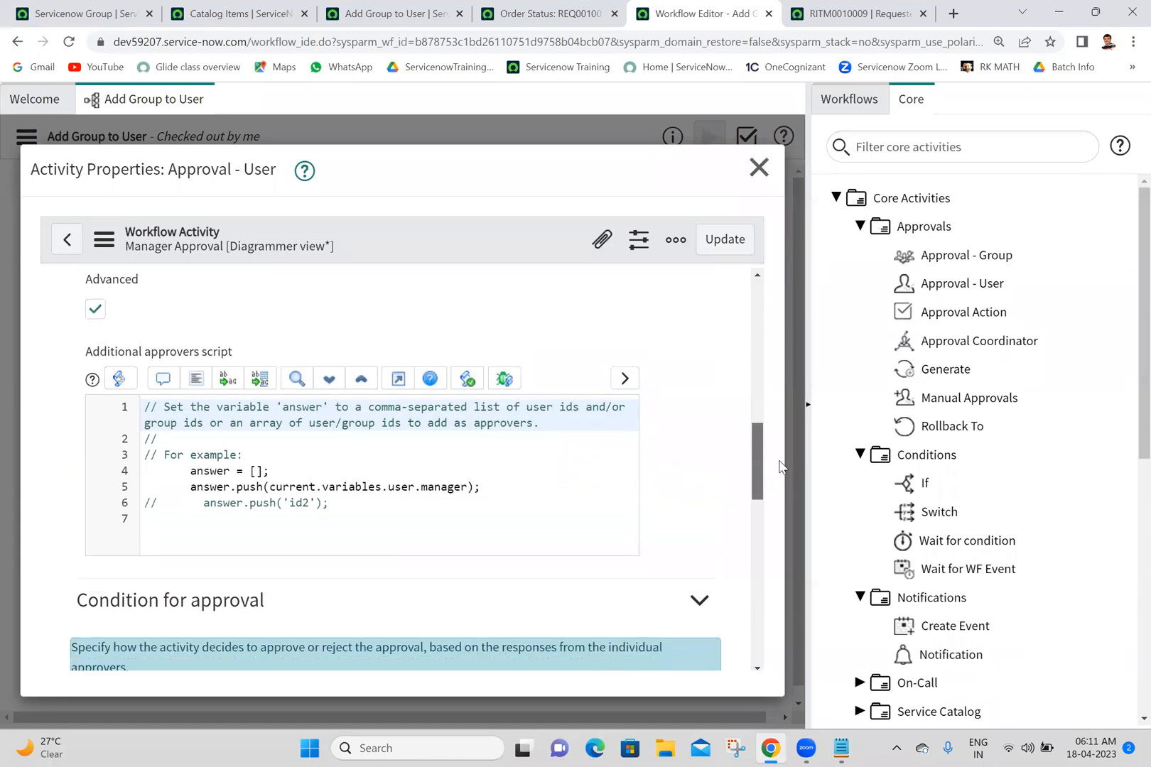
left_click(490, 483)
left_click_drag(489, 483, 179, 475)
key("ctrl+c")
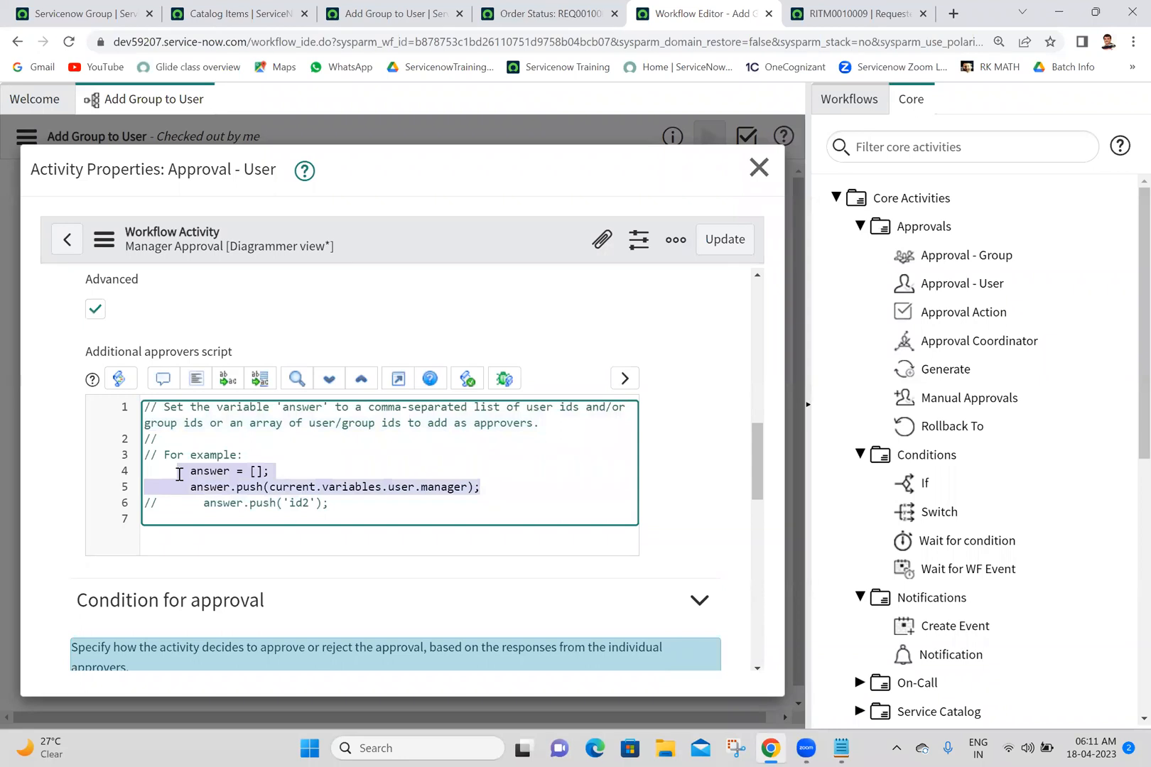
left_click(716, 240)
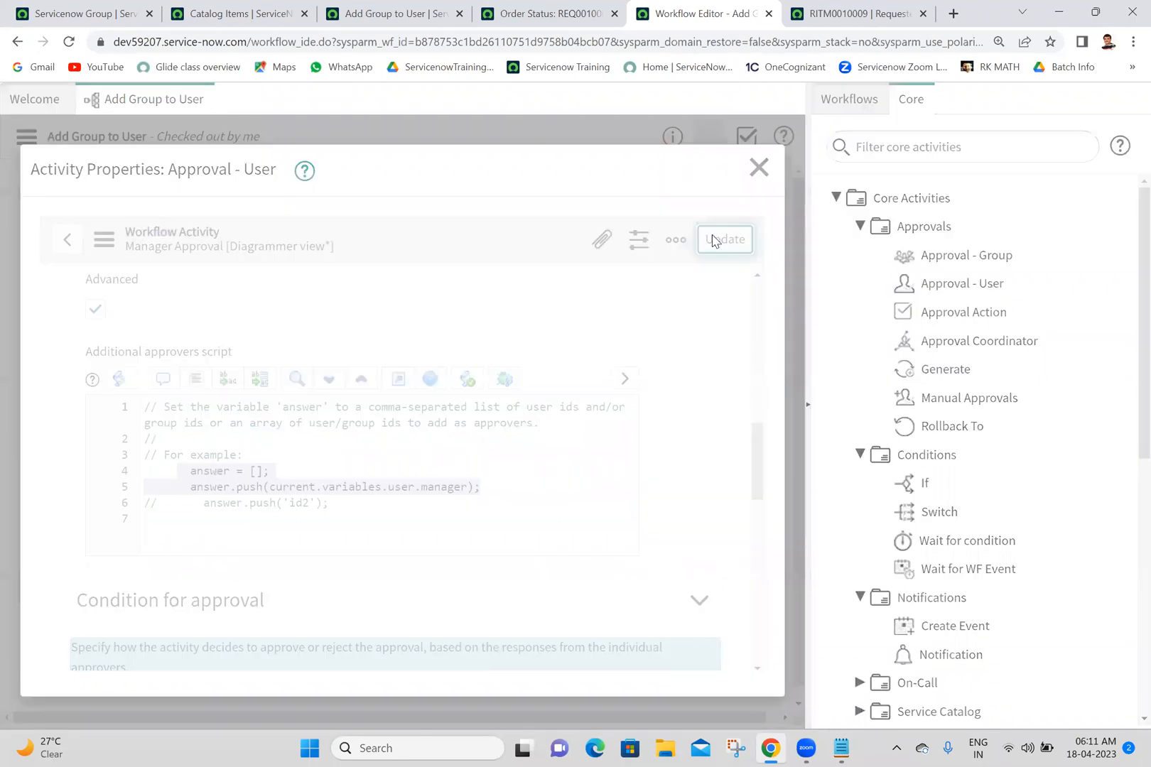
Step: Paste the manager approval script lines into the Batch 18 notes in Notepad, between the 18-04-2023 heading and the group script
left_click(841, 747)
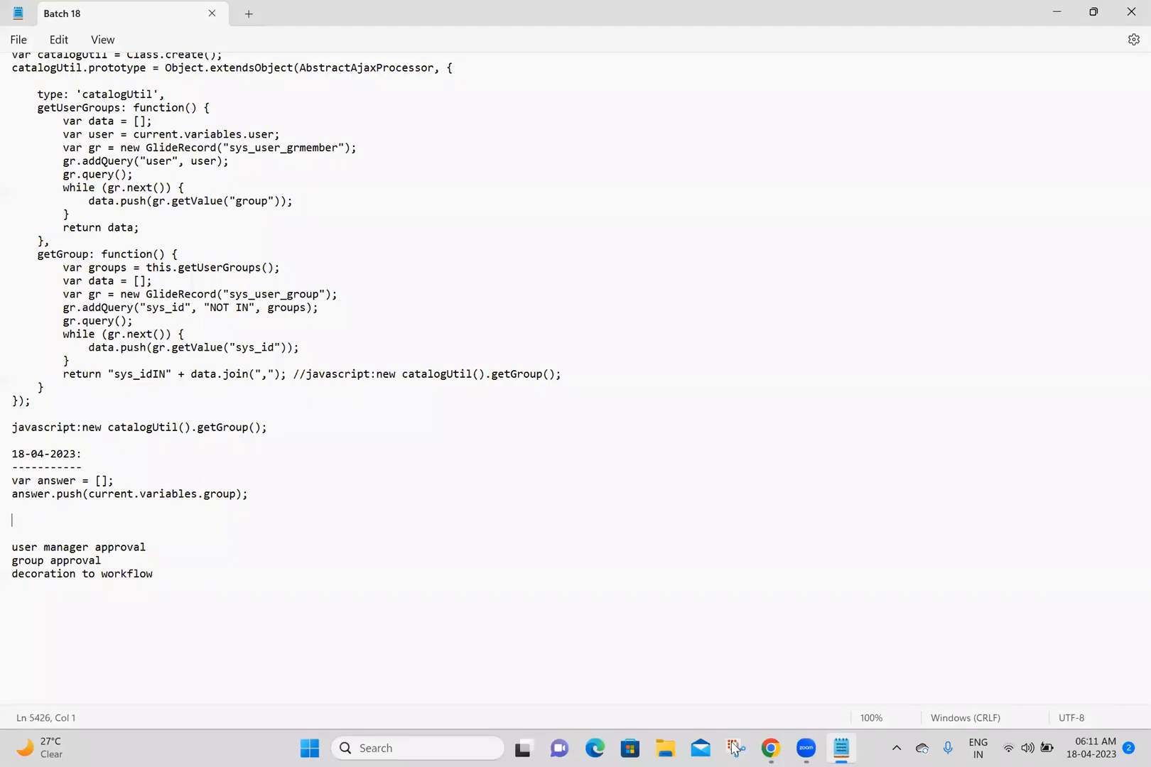
left_click(157, 454)
left_click(161, 466)
key("Return")
key("ctrl+v")
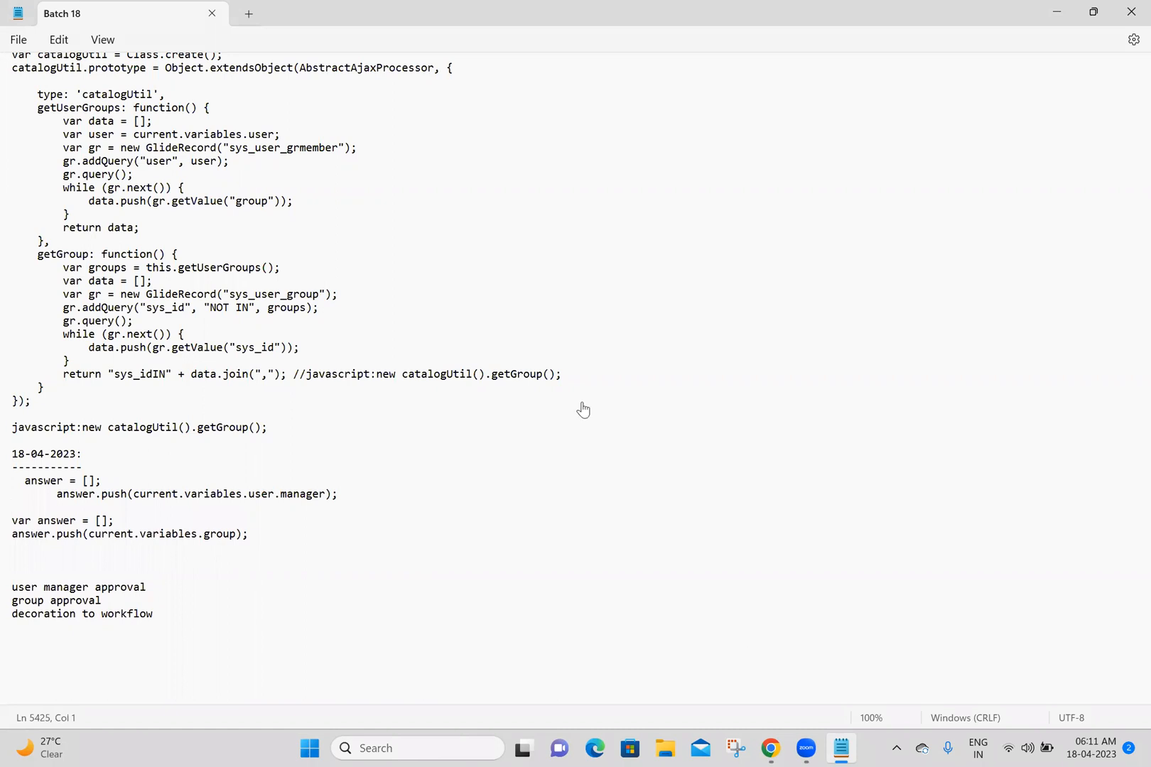
Step: In the Workflow Editor, reroute Approval - User's Approved result through Approval - Group, linking the group's Approved to Run Script and Rejected to End
key("alt+Tab")
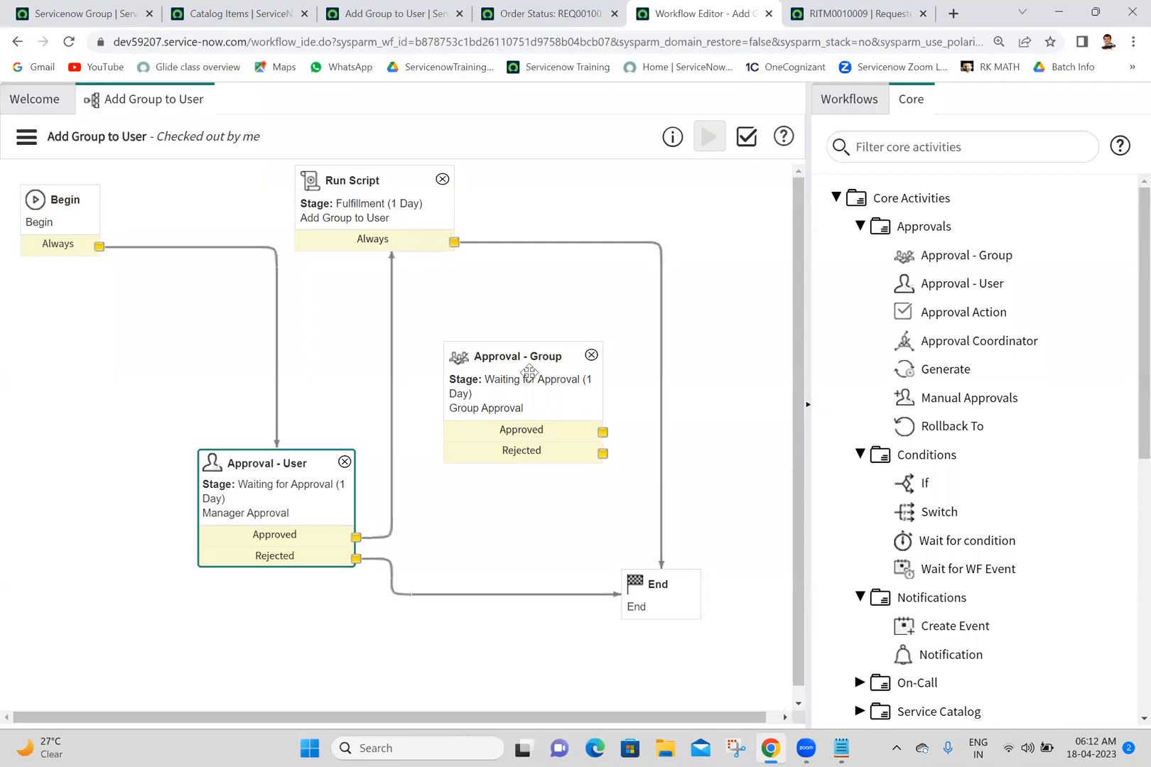
left_click(391, 490)
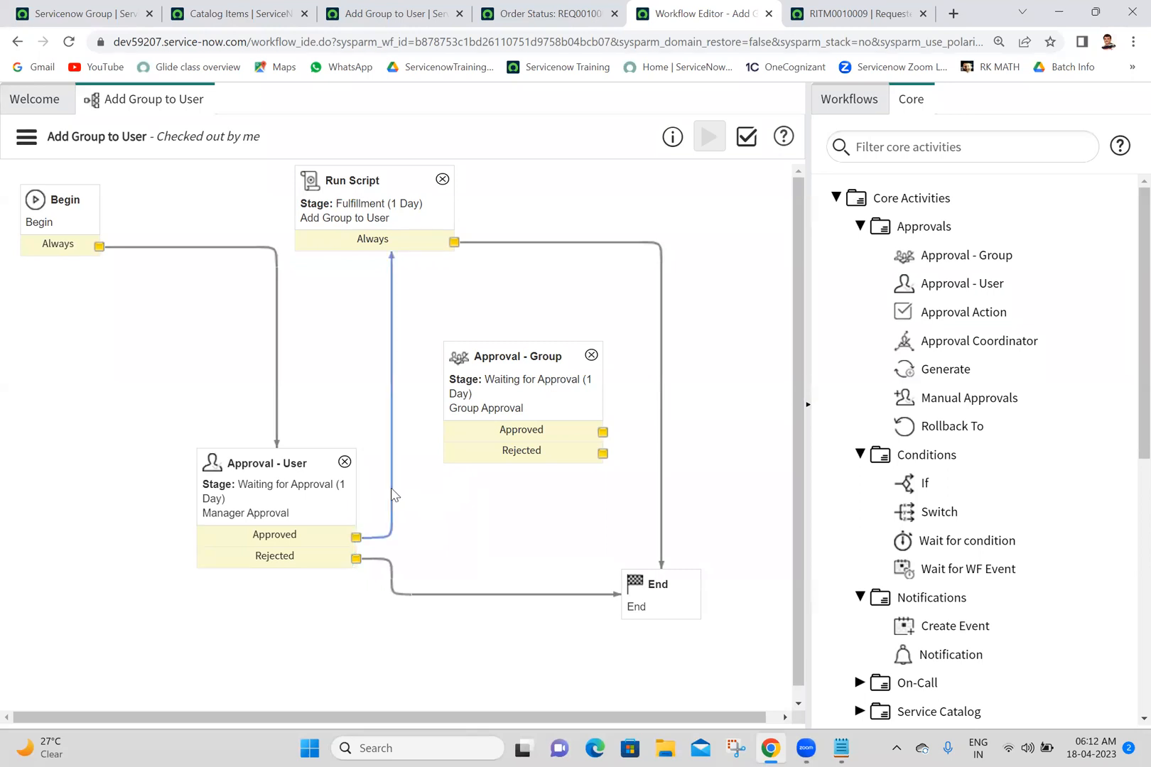
key("Delete")
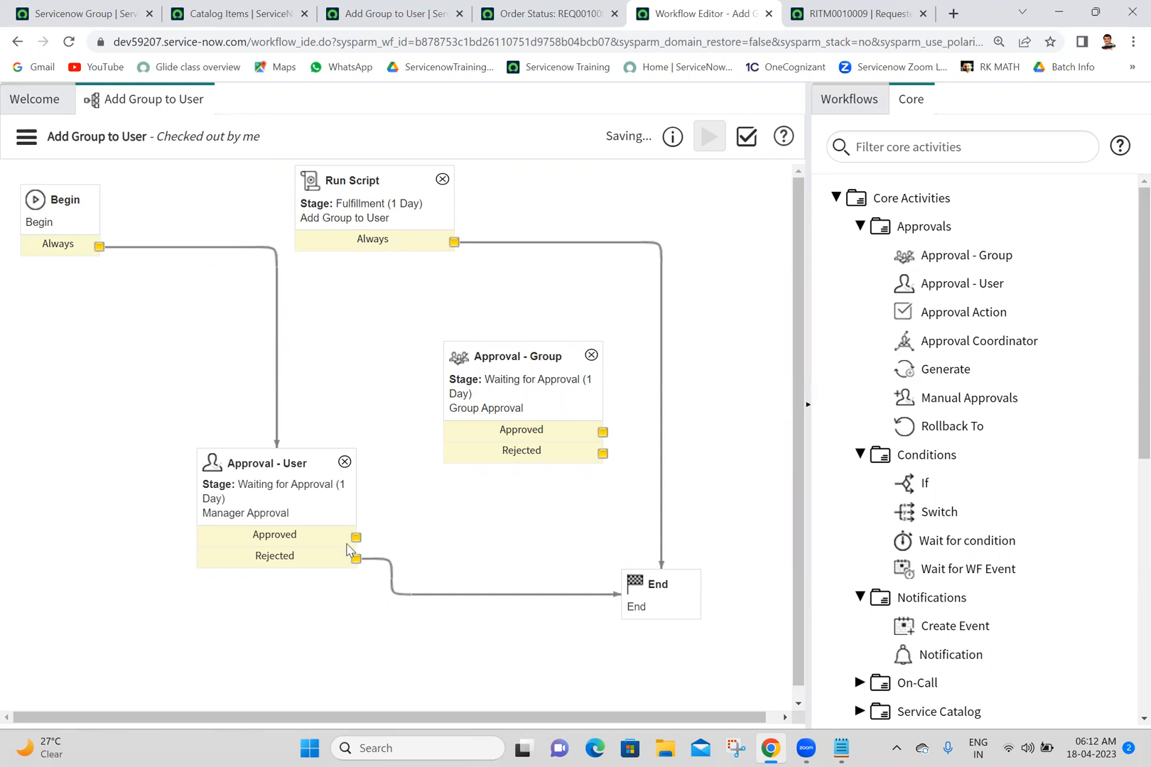
left_click_drag(356, 539, 384, 244)
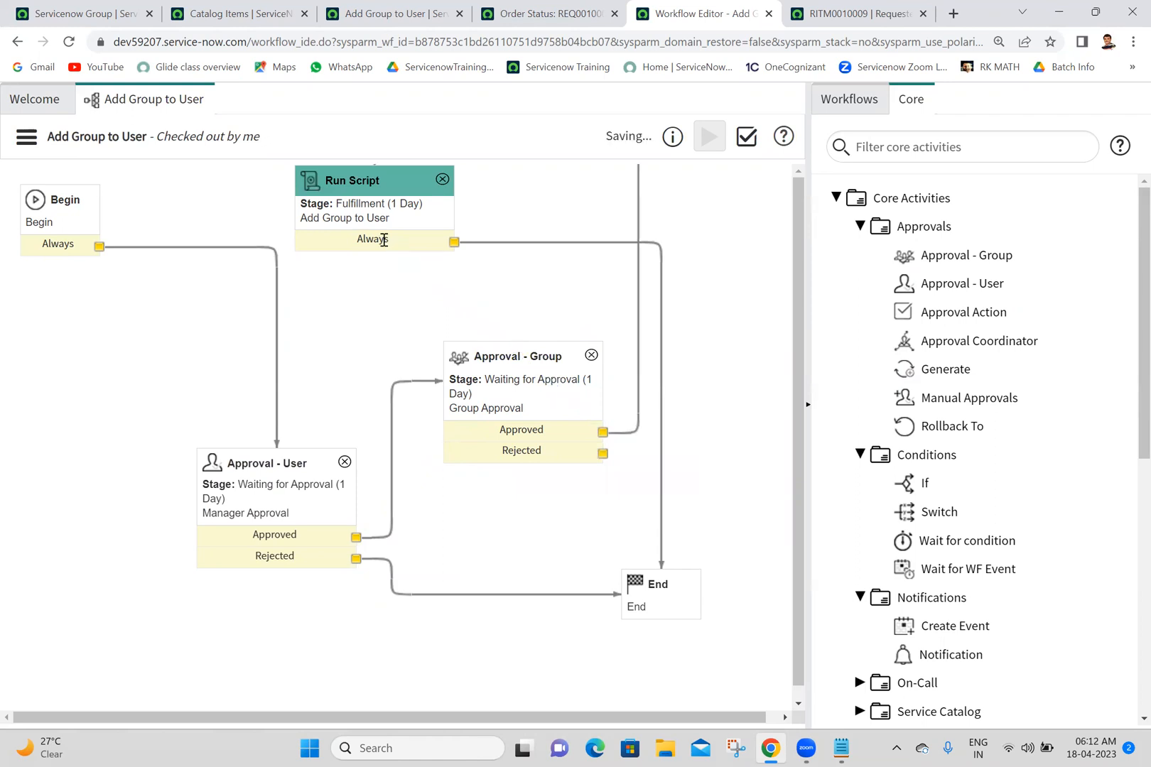
left_click_drag(603, 457, 658, 592)
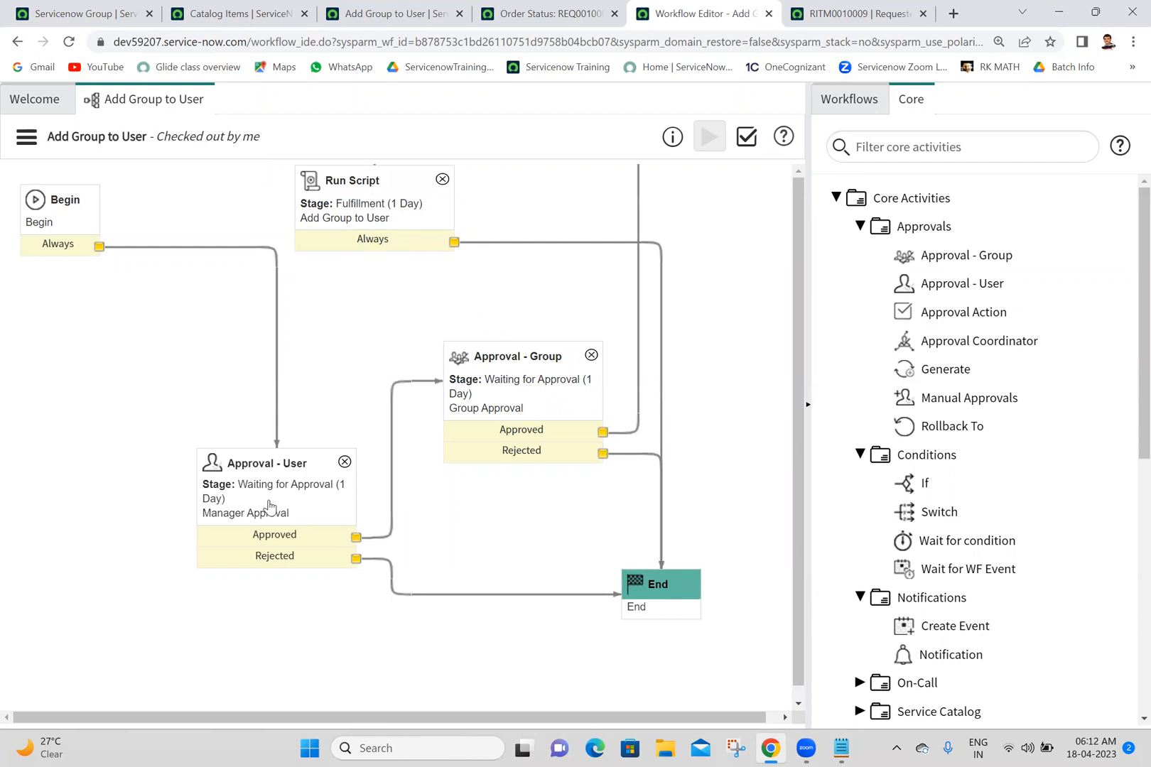
Step: Arrange Approval - User, Approval - Group, Run Script and End in a descending diagonal sequence below Begin
left_click_drag(260, 462, 141, 295)
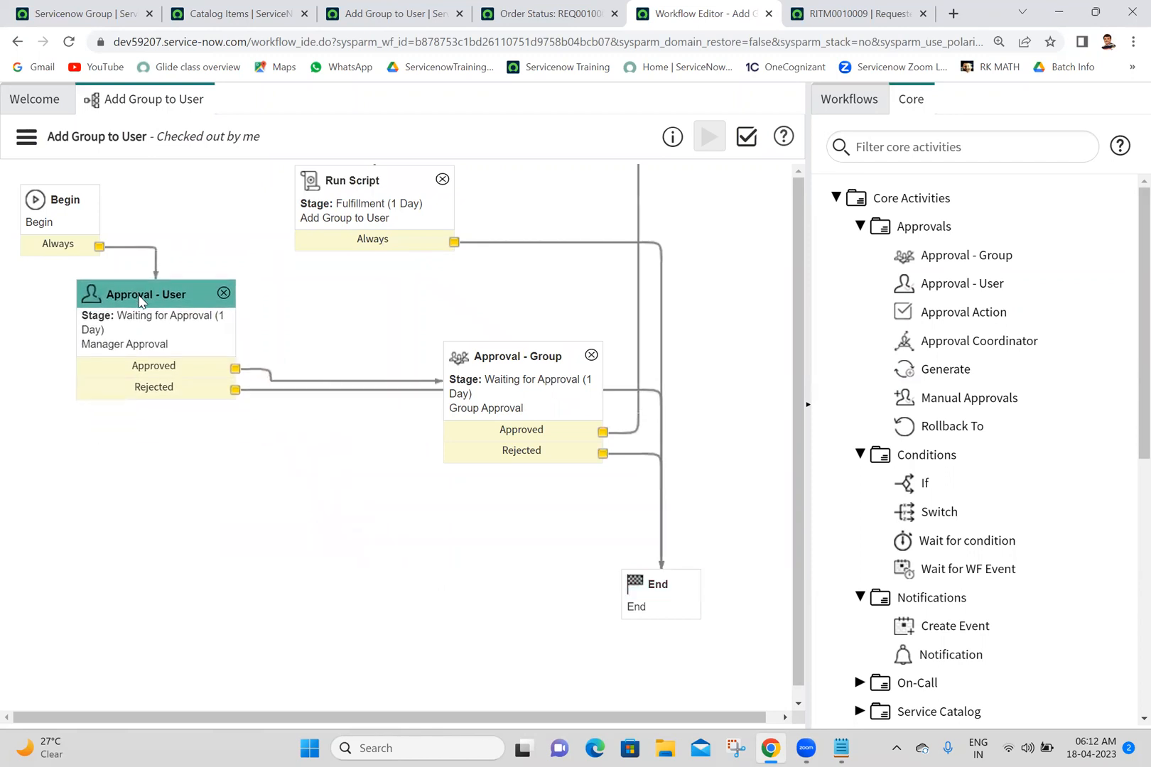
left_click_drag(504, 343, 299, 430)
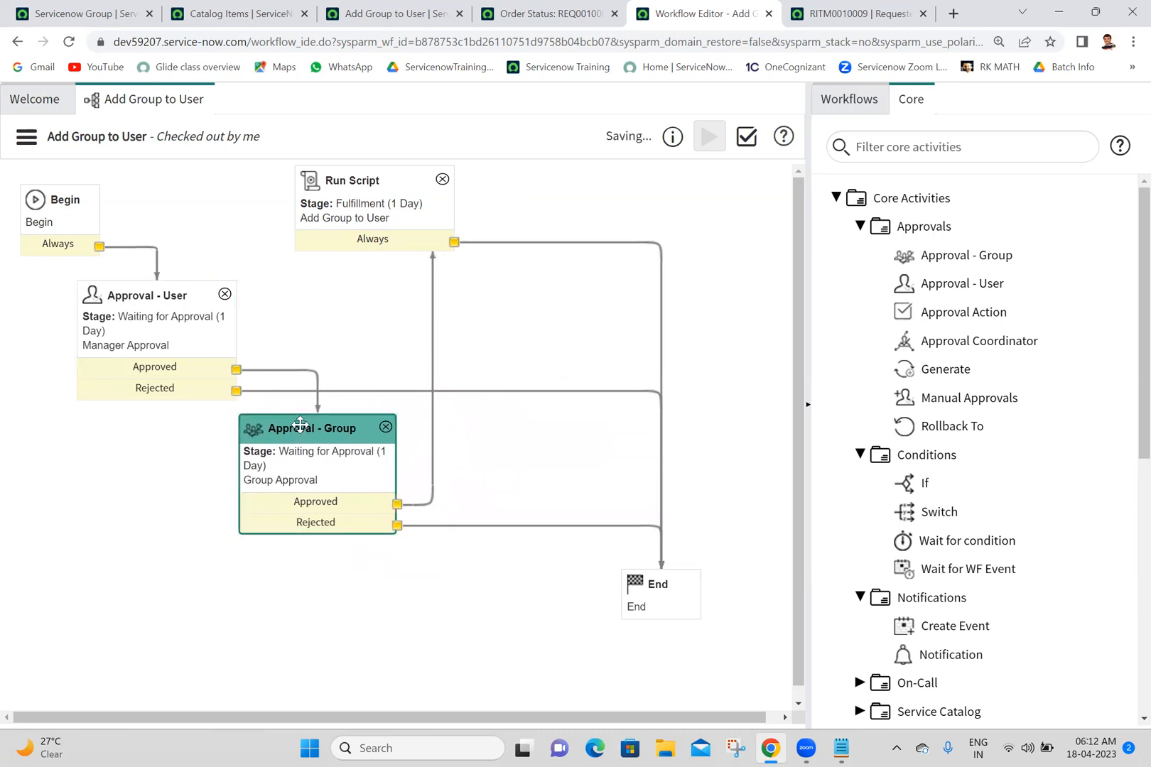
left_click_drag(379, 175, 433, 562)
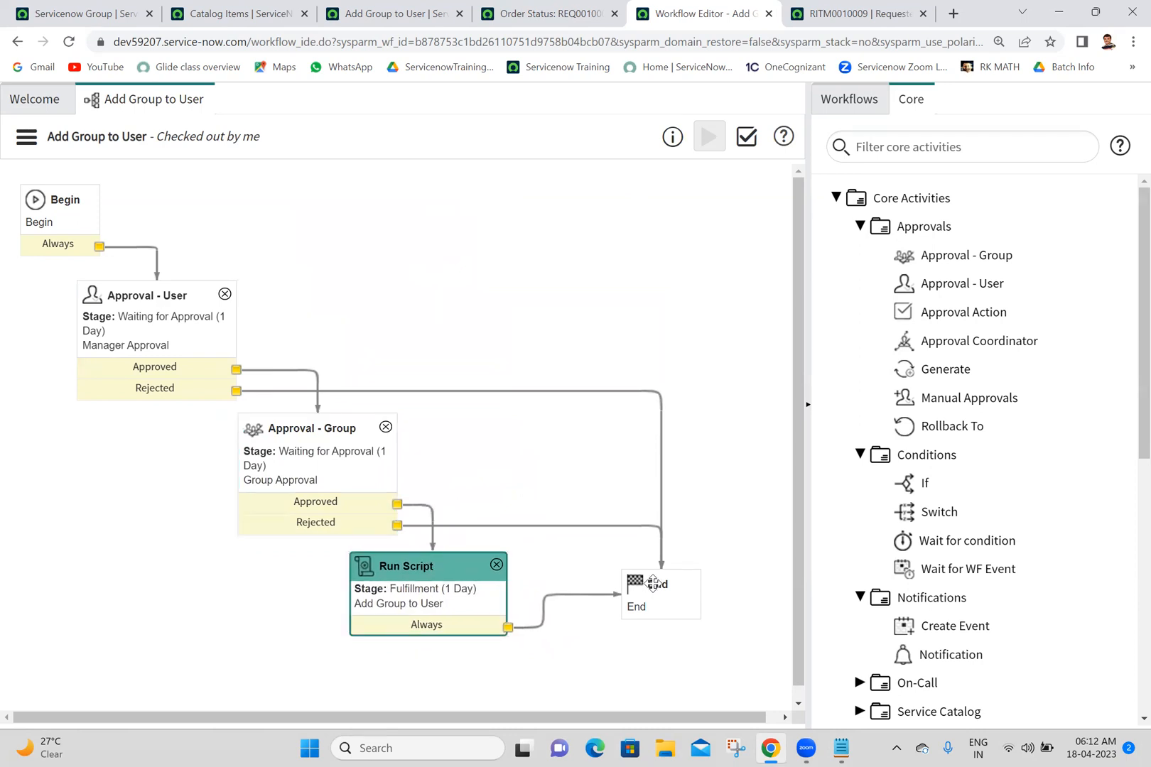
left_click_drag(652, 583, 548, 688)
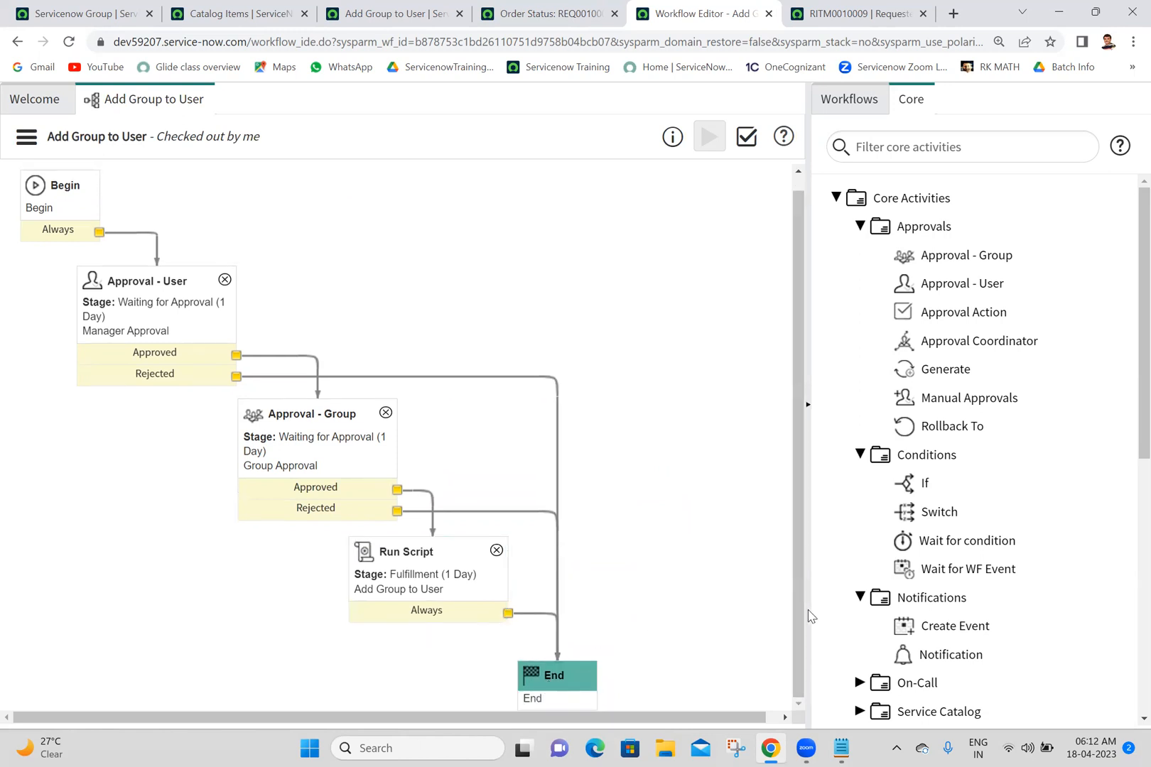
Step: Line up Approval - User and Approval - Group in a horizontal row beside Begin
left_click_drag(186, 284, 237, 200)
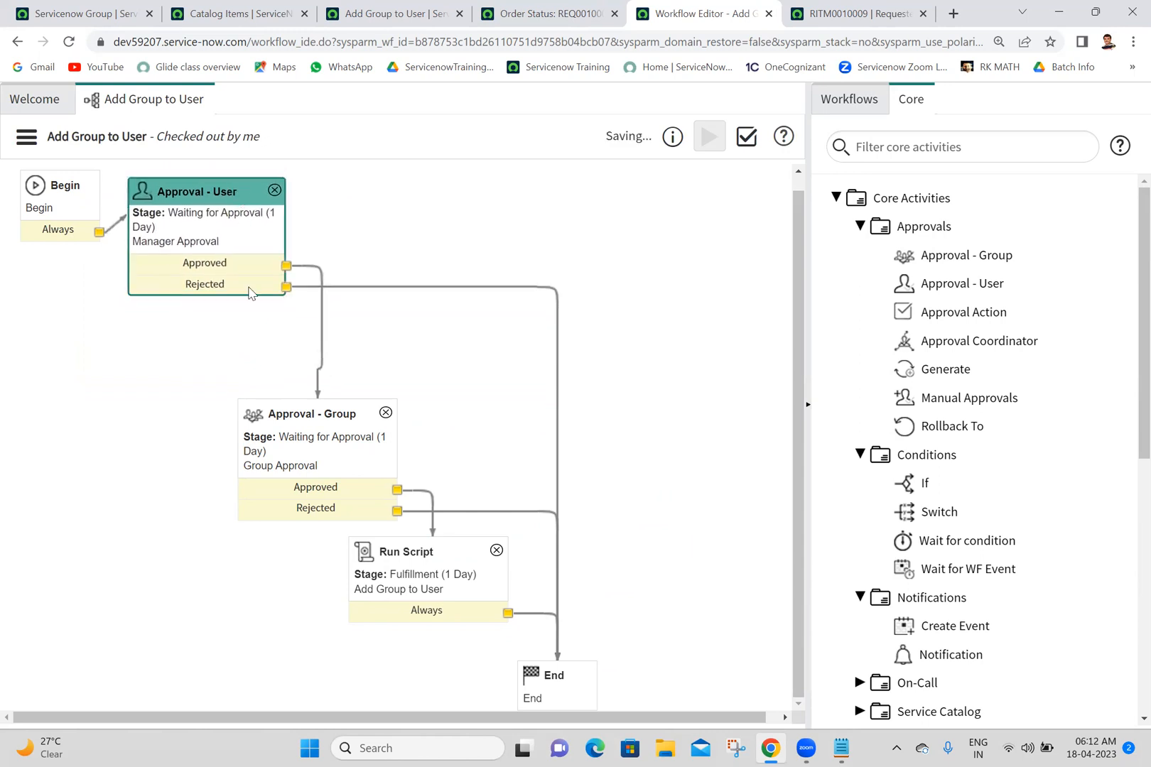
left_click_drag(290, 417, 372, 196)
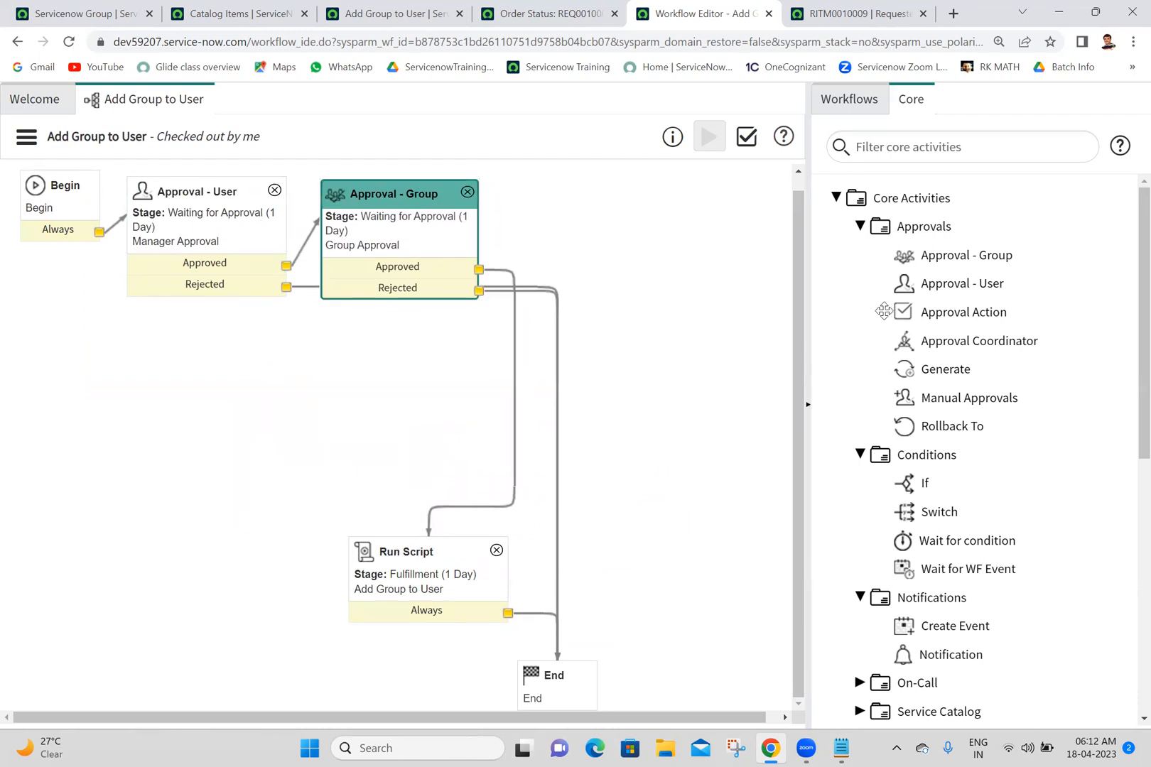
Step: Add an Approval Action activity named Approved with stage Request Approved and action Mark task approved, and submit it
mouse_move(957, 310)
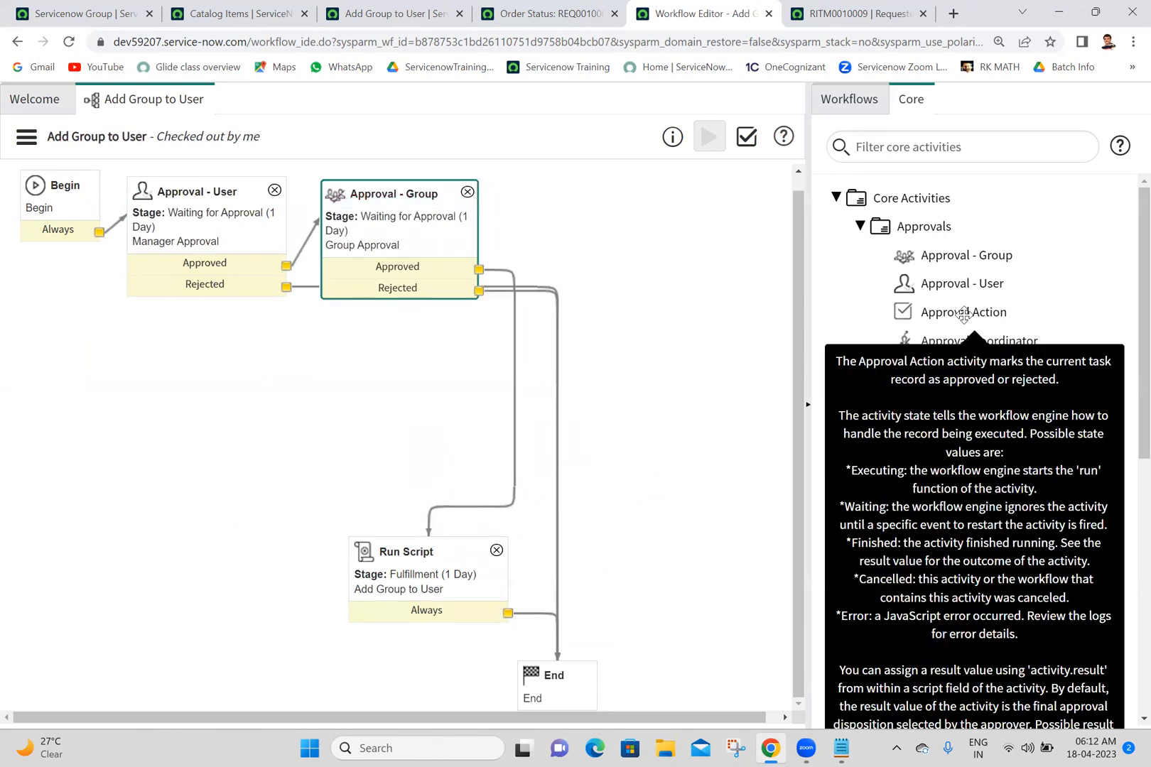
left_click_drag(938, 330, 642, 321)
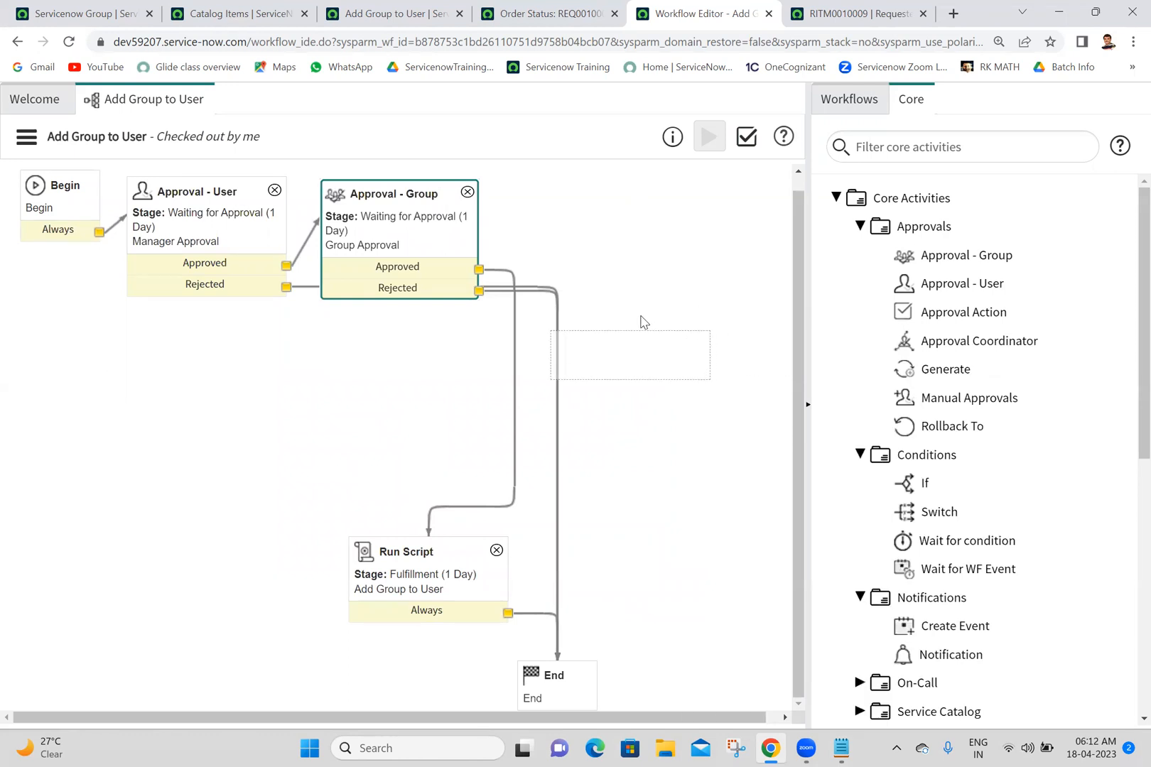
left_click_drag(643, 321, 643, 322)
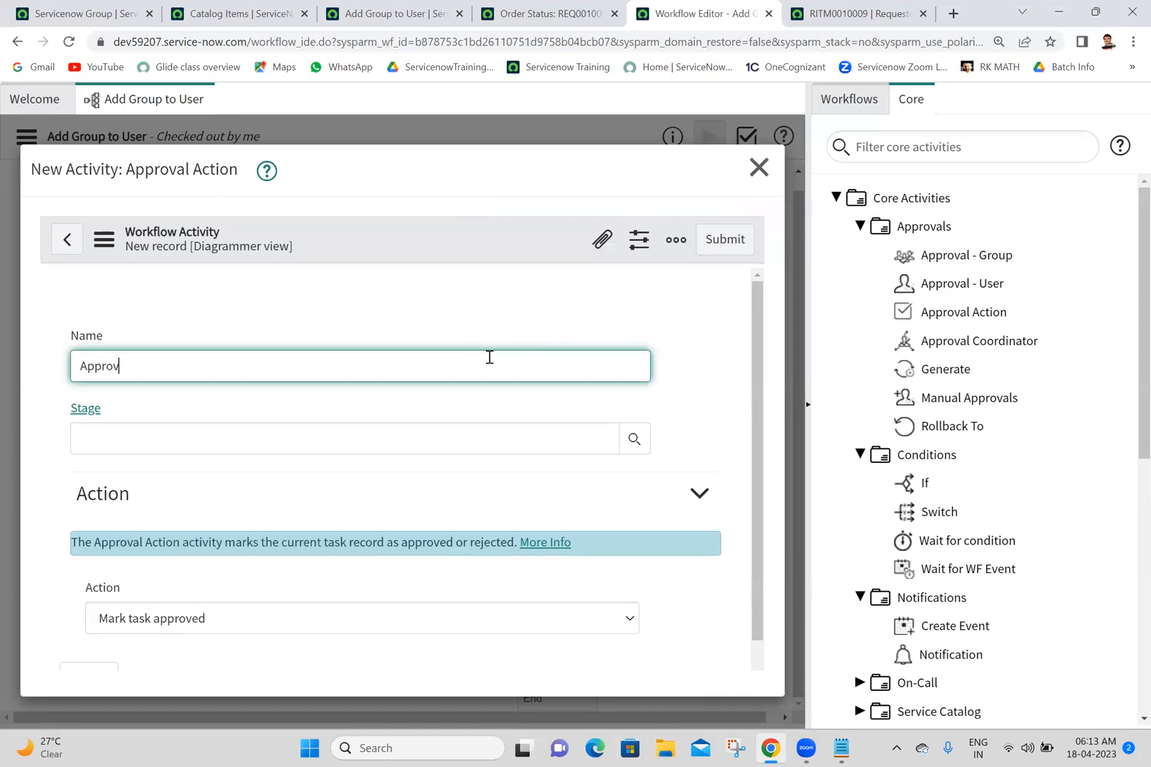
left_click(382, 439)
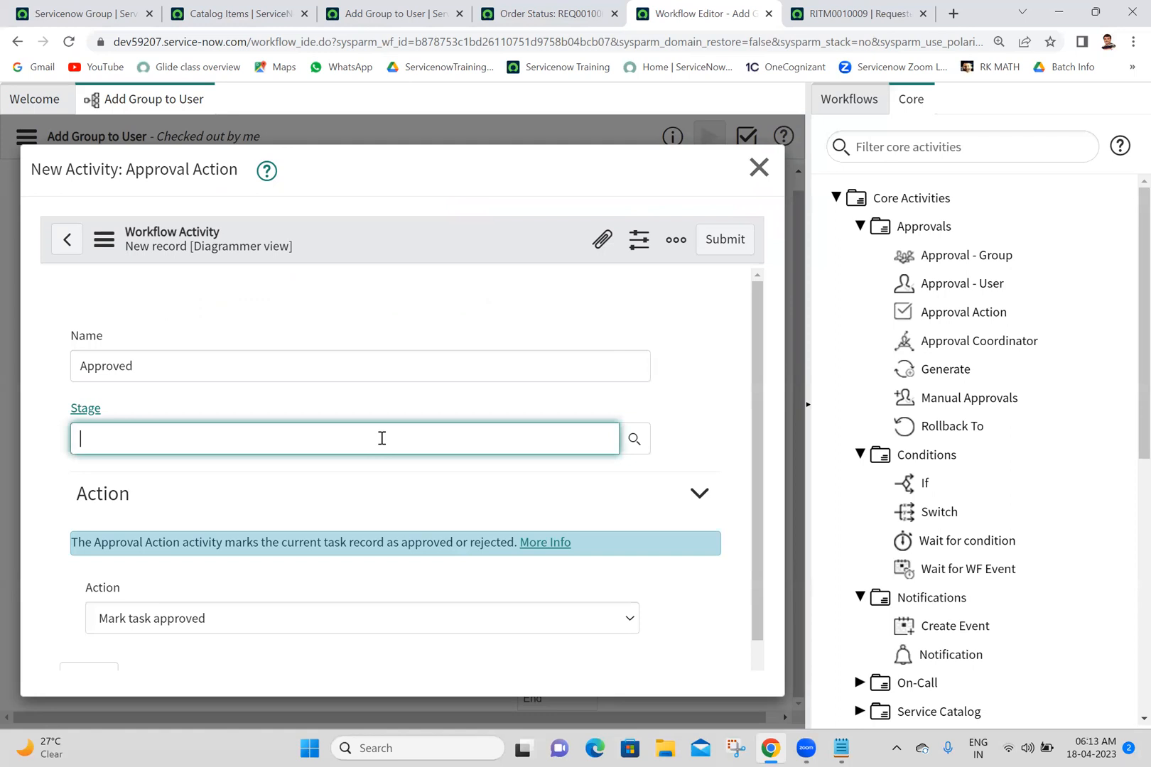
key("Tab")
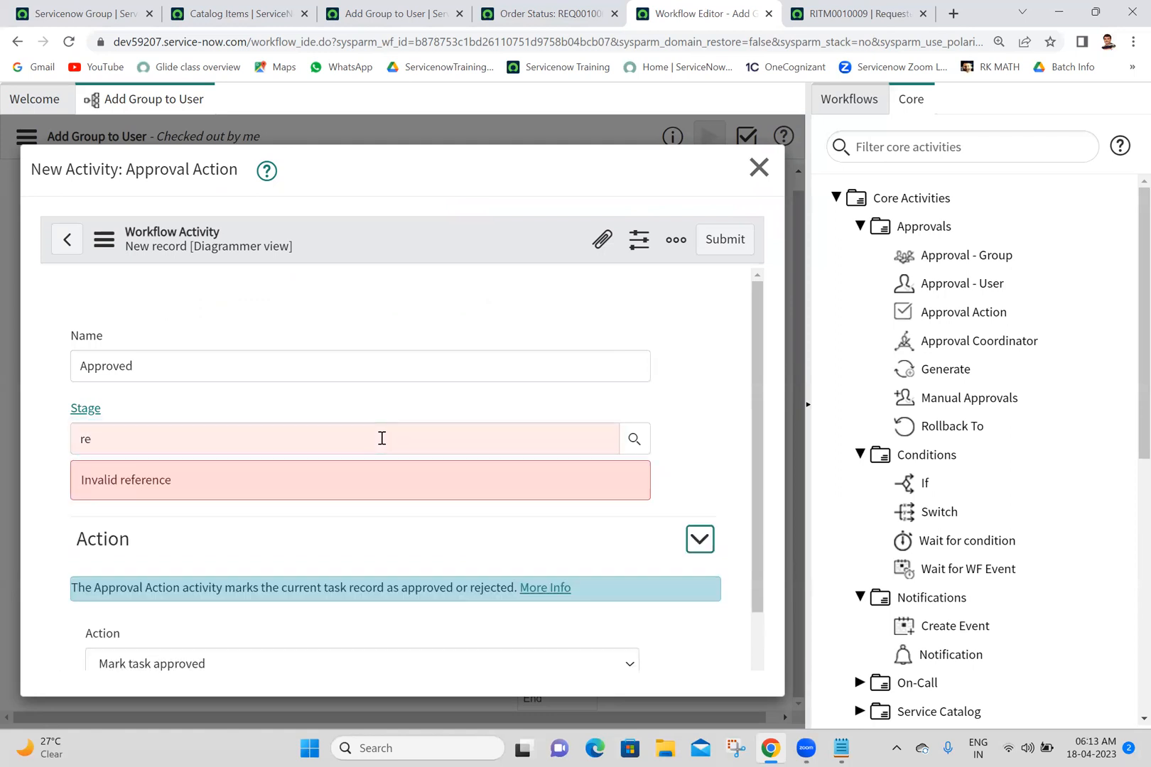
left_click(381, 439)
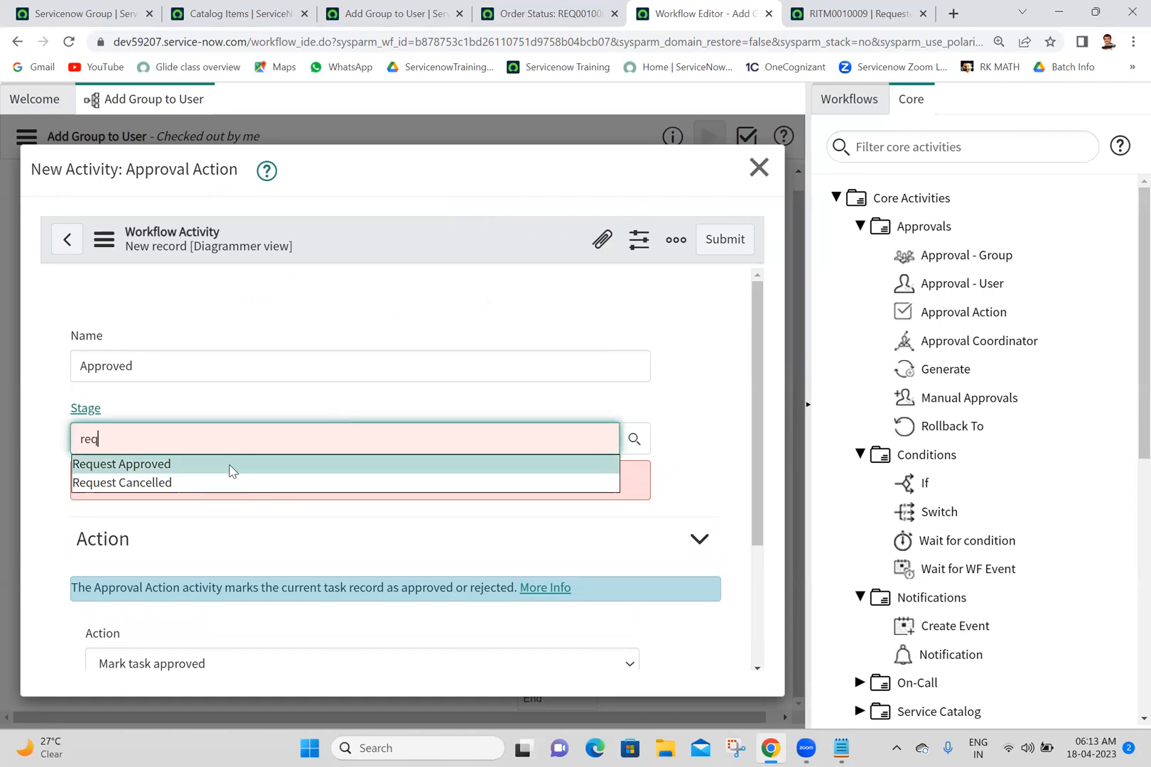
left_click(230, 471)
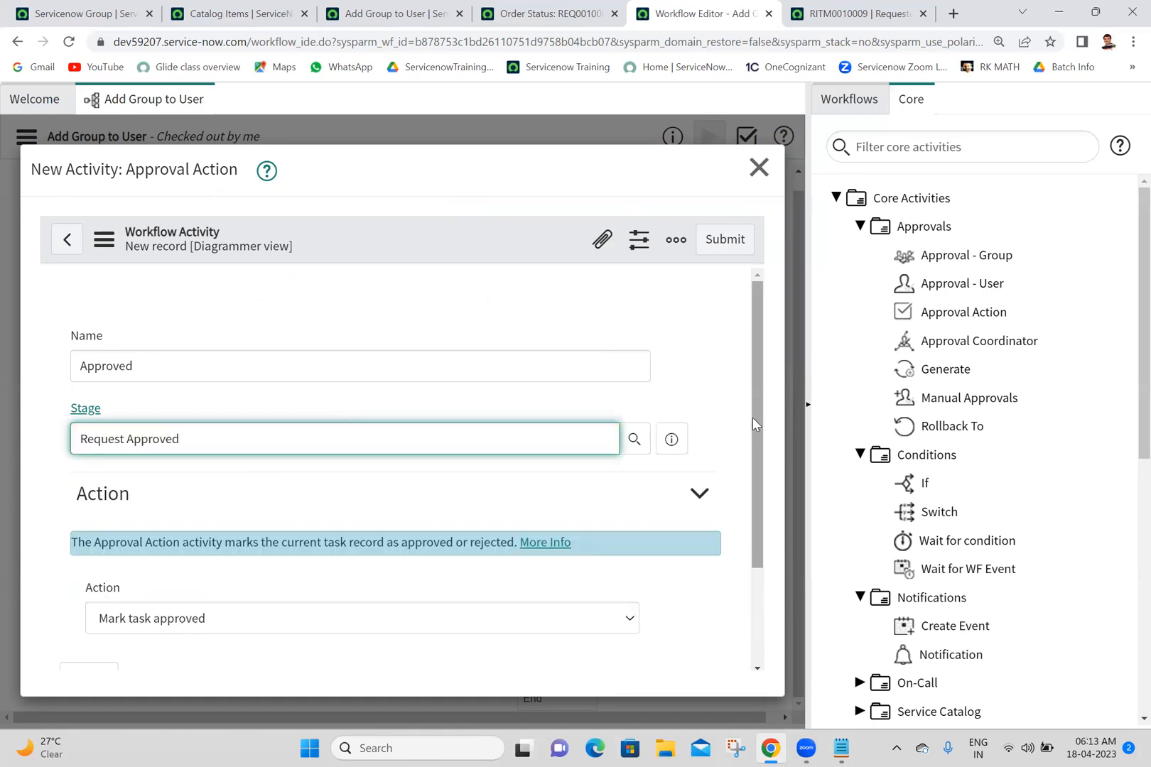
left_click_drag(752, 418, 751, 511)
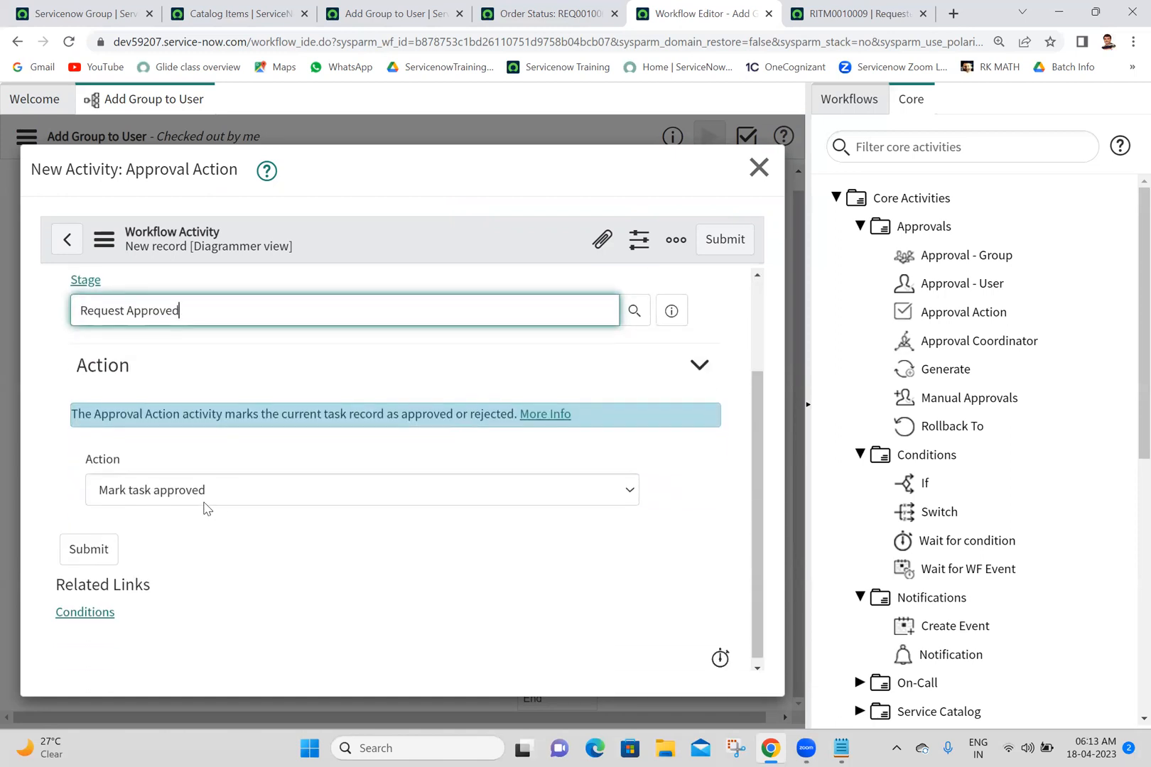
left_click(725, 243)
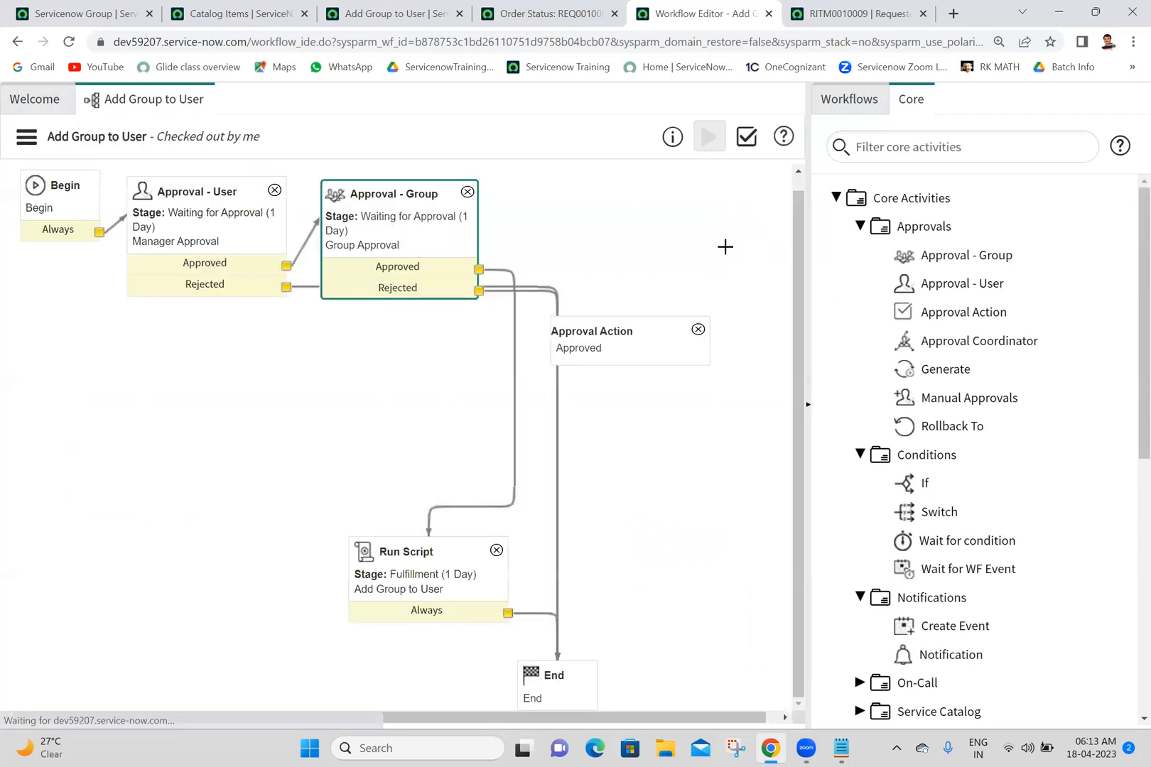
Step: Reroute Approval - Group's Approved result through the Approved approval action to Run Script, placing both activities after Approval - Group
left_click_drag(623, 300, 606, 193)
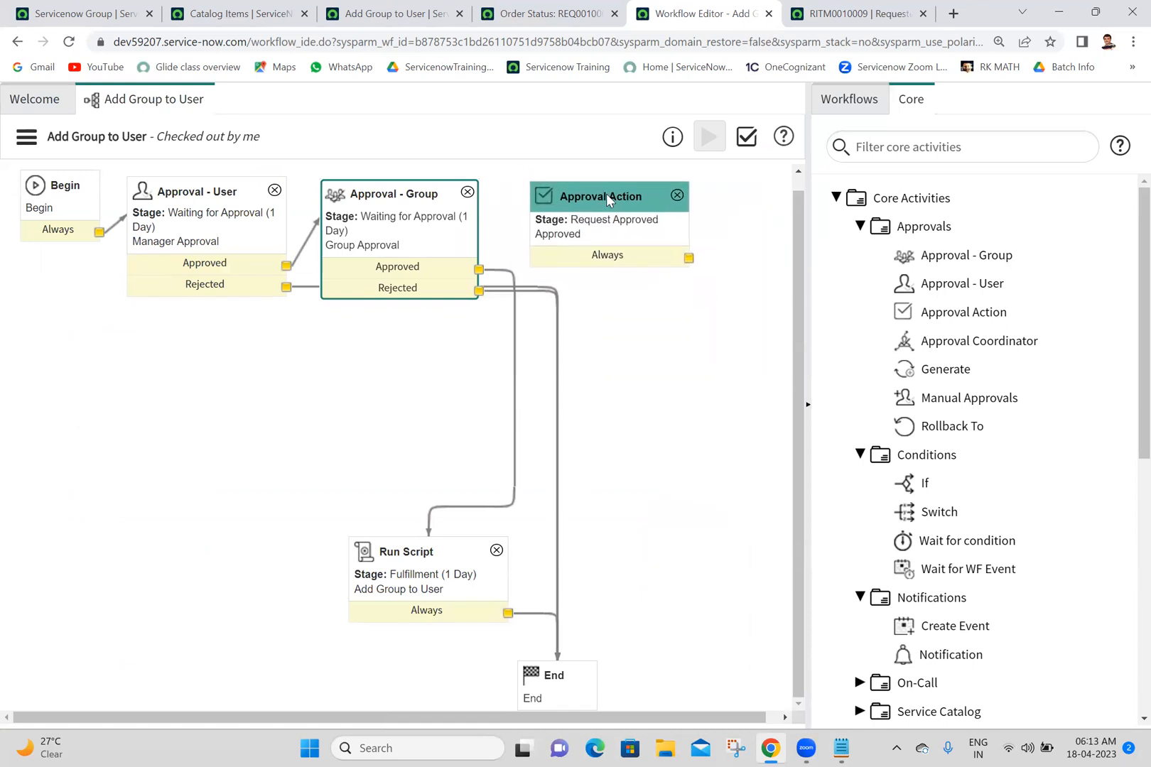
left_click(515, 332)
key("Delete")
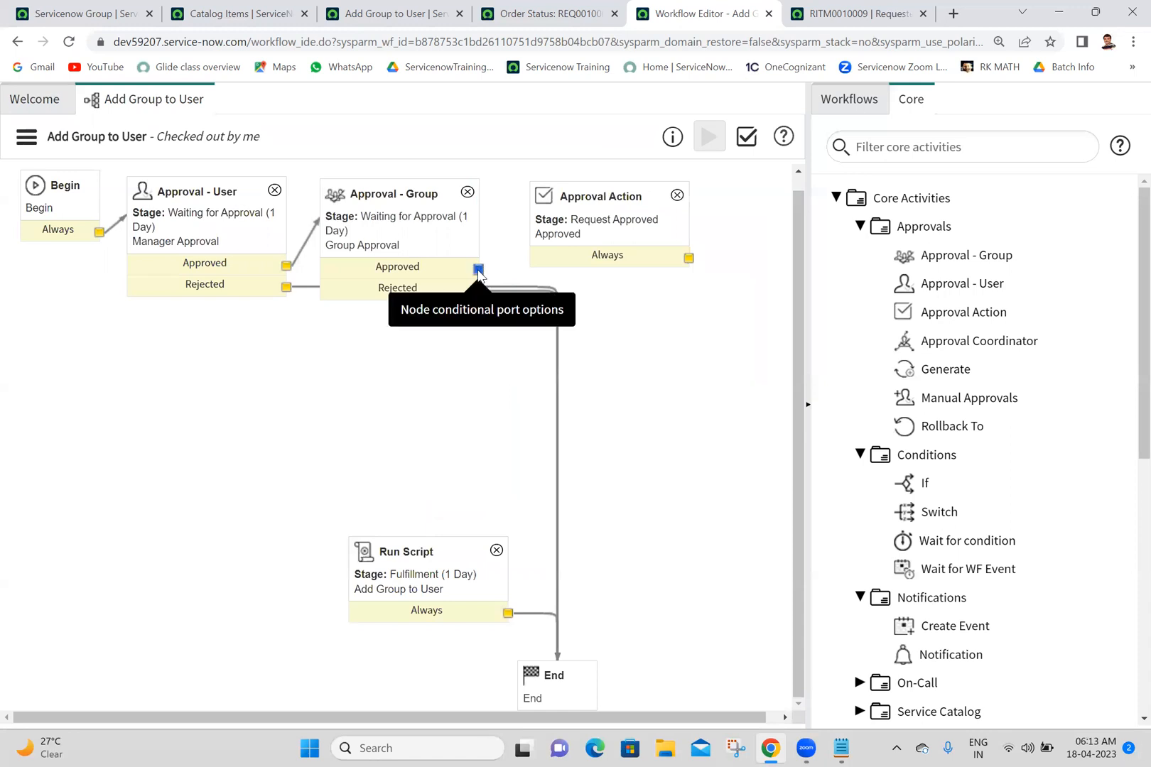
left_click_drag(479, 270, 582, 244)
left_click_drag(433, 560, 722, 311)
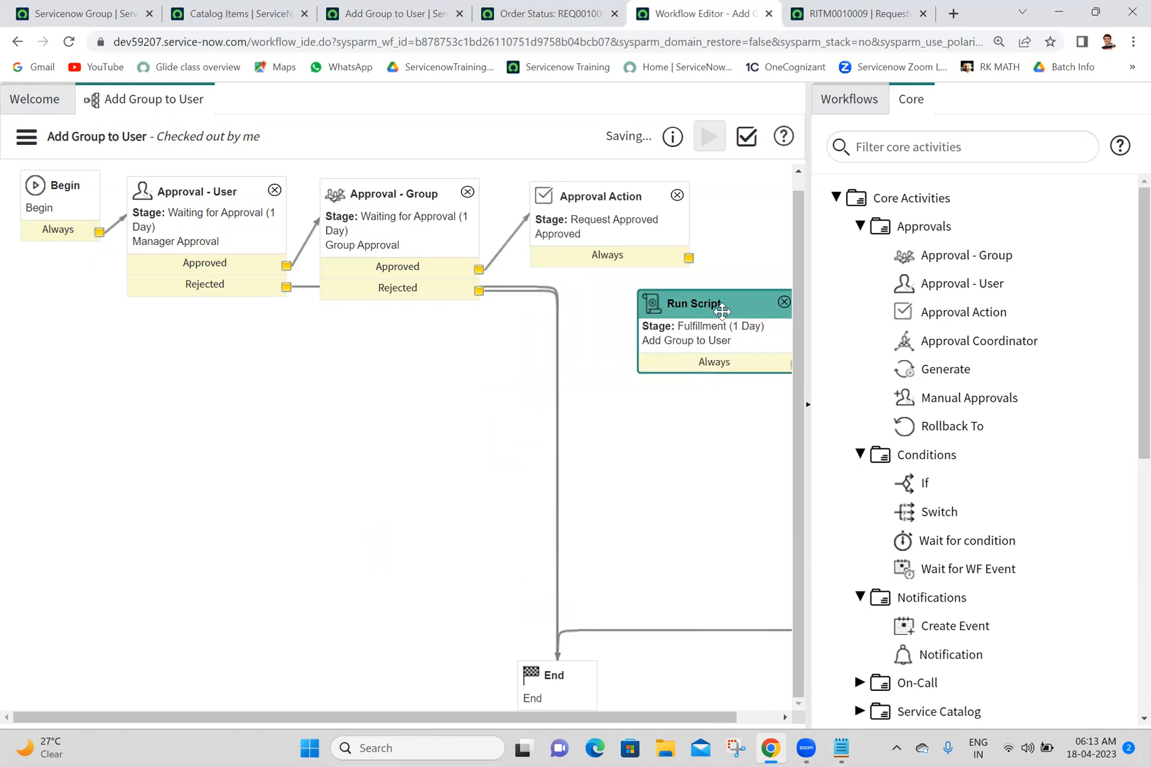
left_click_drag(689, 258, 728, 320)
Step: Add an Approval Action activity named Rejected with stage Request Cancelled and action Mark task rejected, and submit it
mouse_move(961, 309)
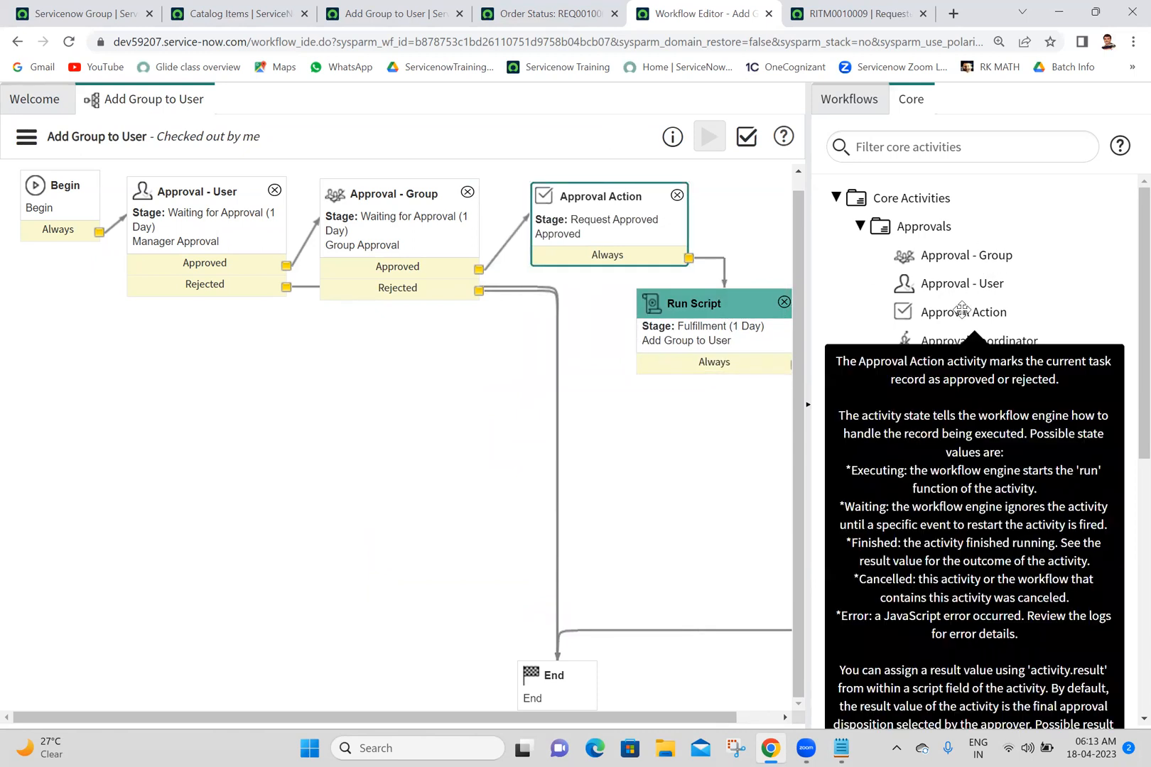
left_click_drag(961, 309, 448, 406)
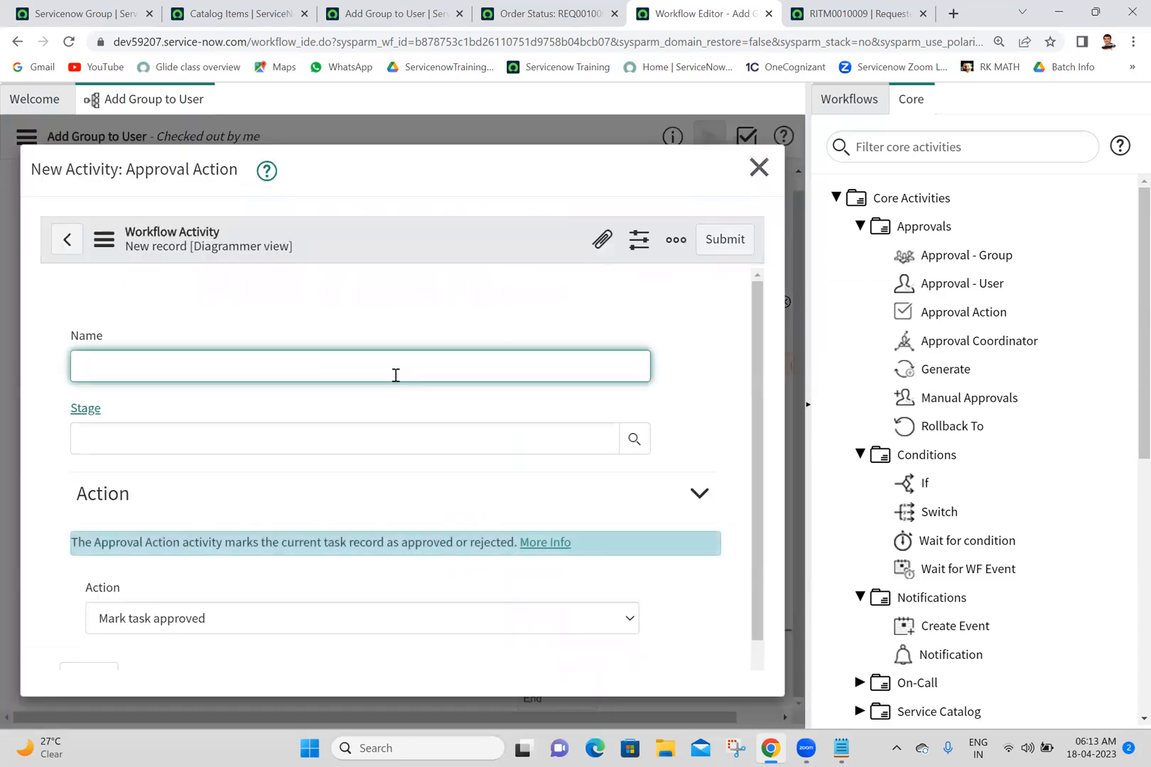
type("Rejecterd")
left_click(327, 436)
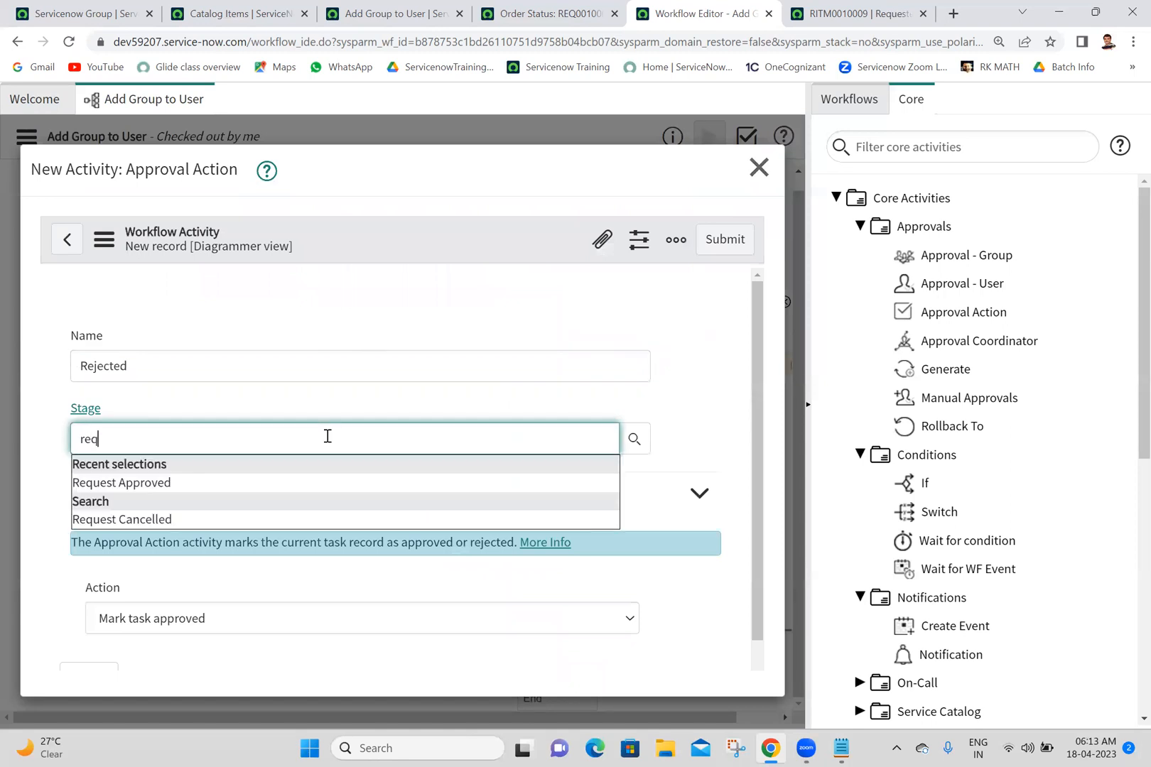
left_click(160, 518)
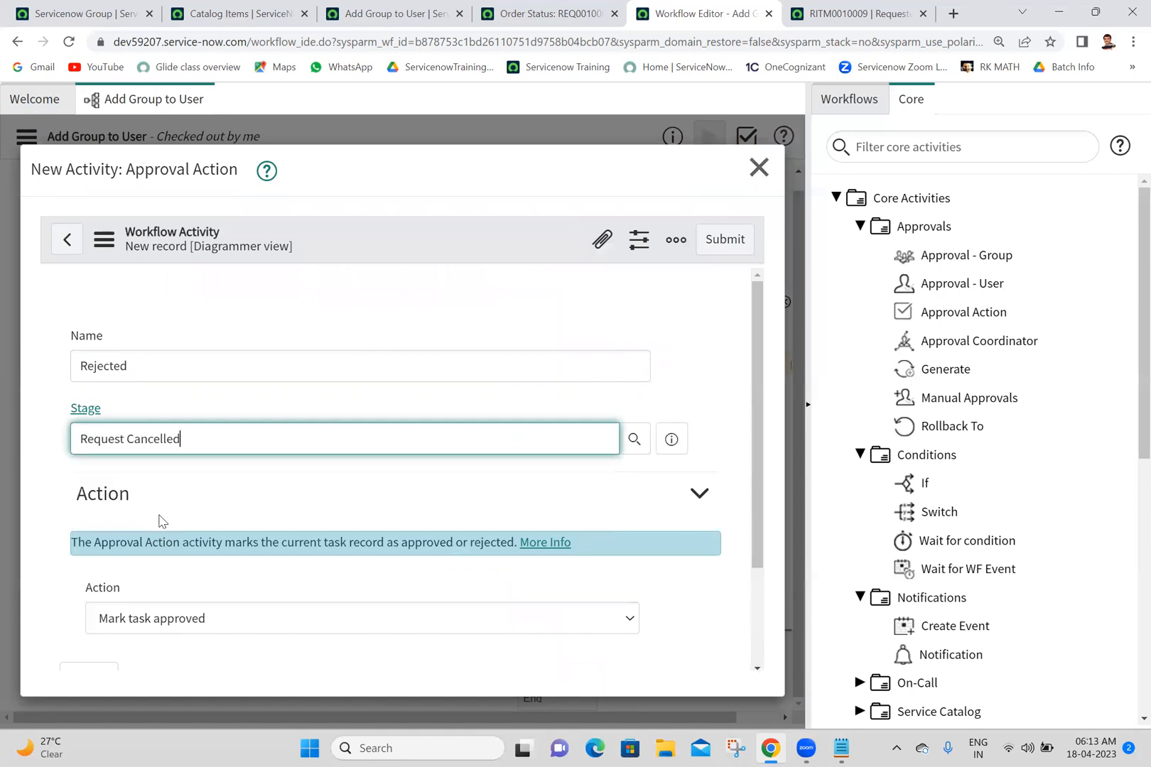
left_click(218, 618)
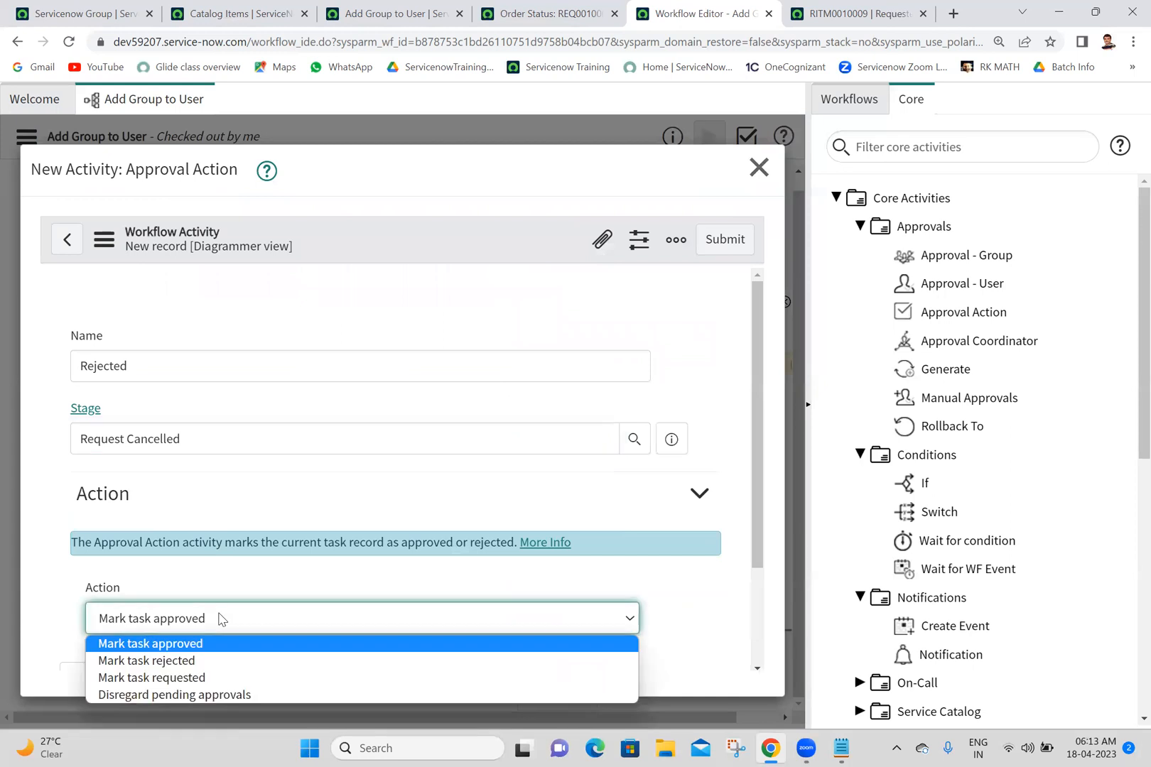
left_click(184, 662)
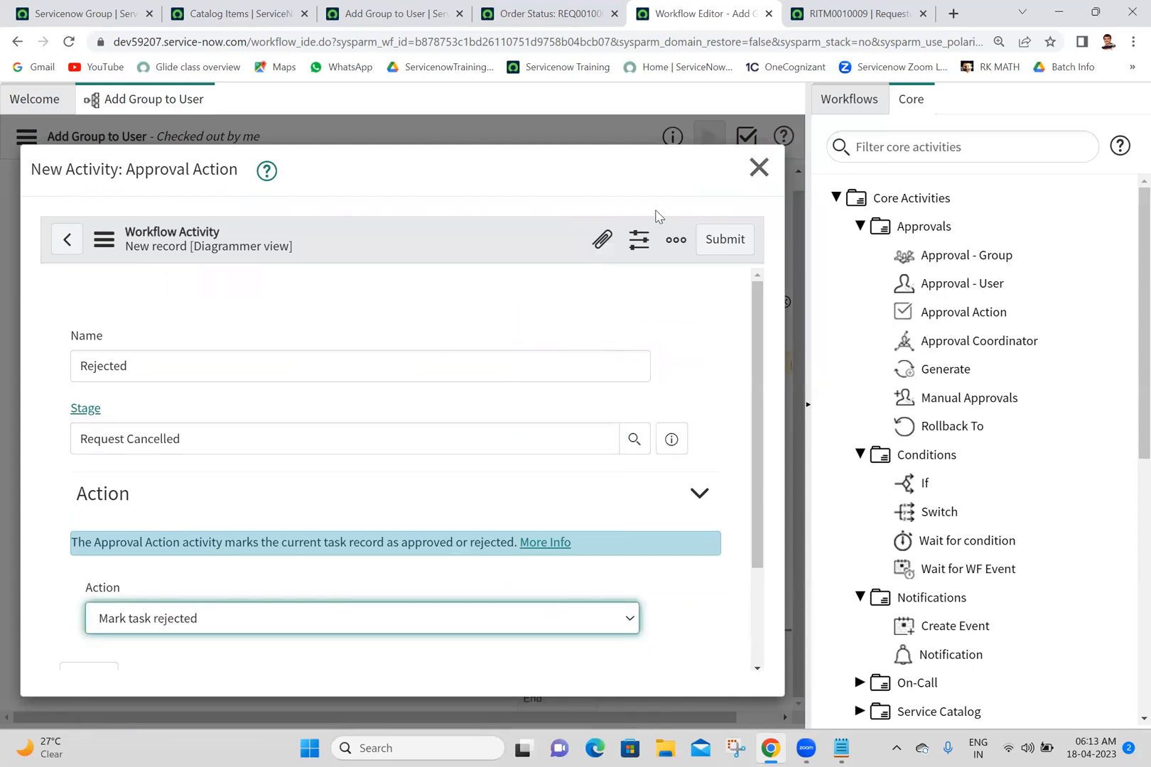
left_click(726, 239)
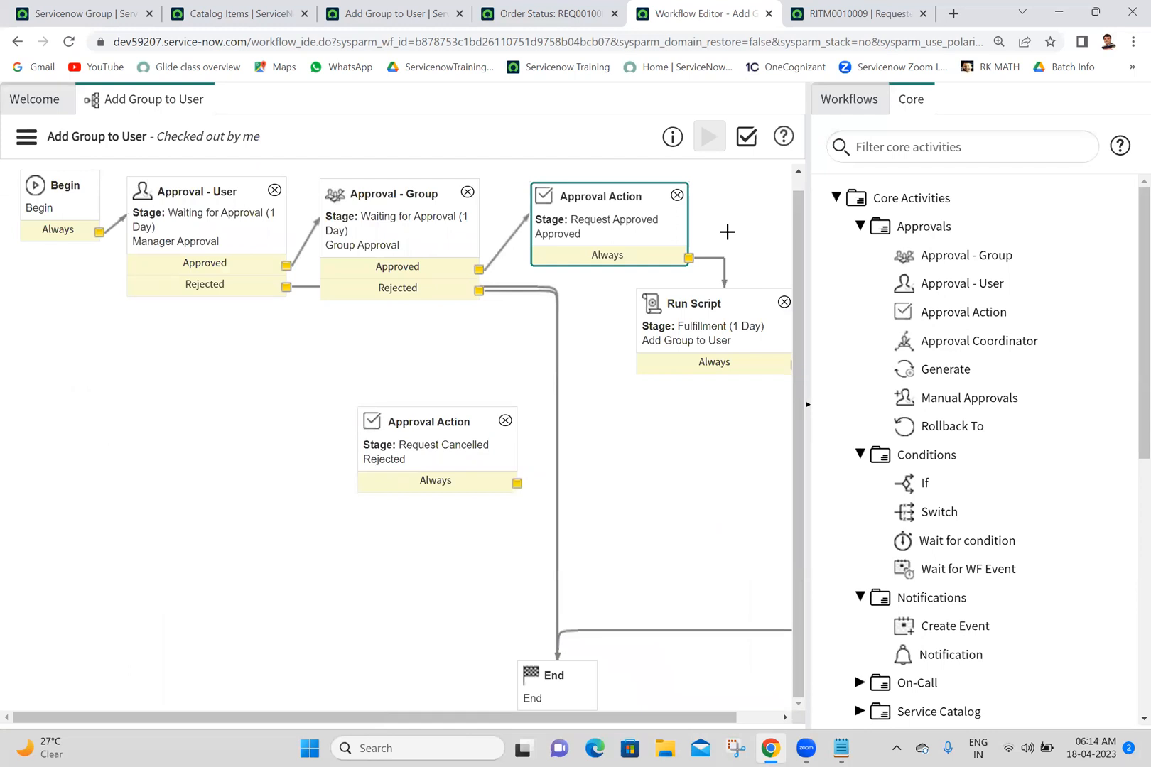
Step: Reroute the Rejected results of Approval - User and Approval - Group from End to the Rejected approval action
left_click(308, 288)
key("Delete")
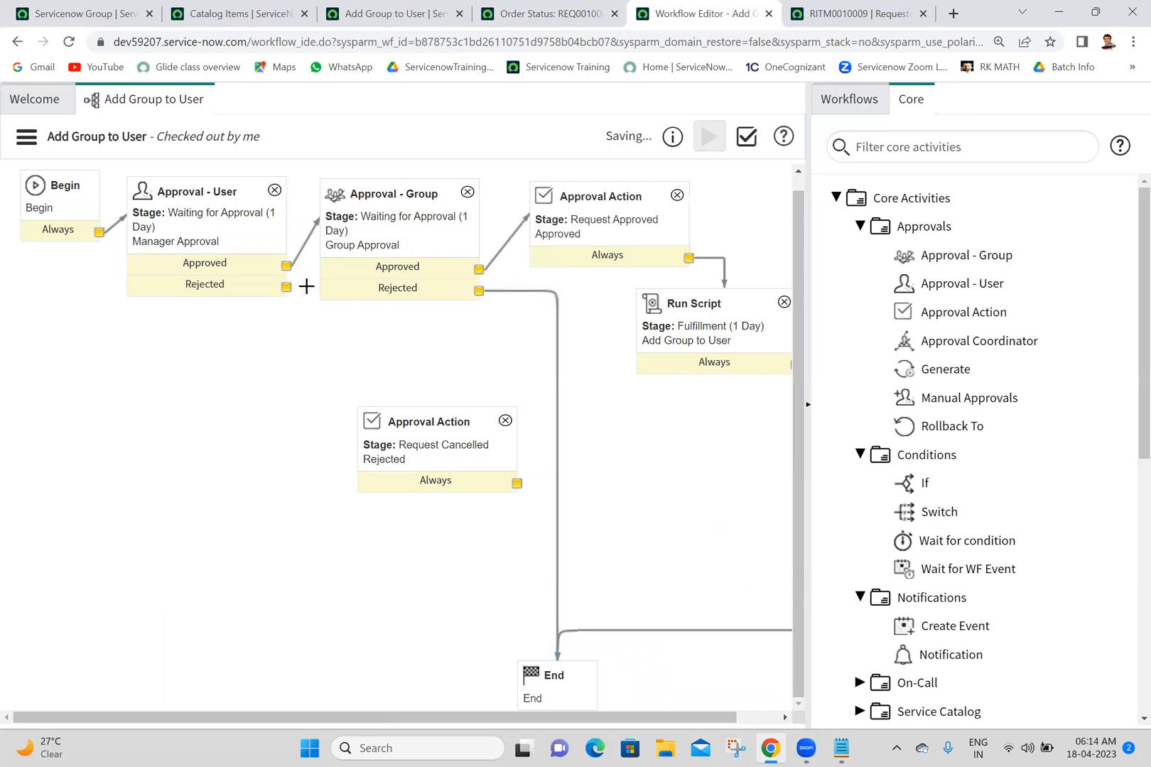
left_click_drag(285, 287, 390, 430)
left_click(498, 291)
key("Delete")
left_click_drag(479, 290, 446, 426)
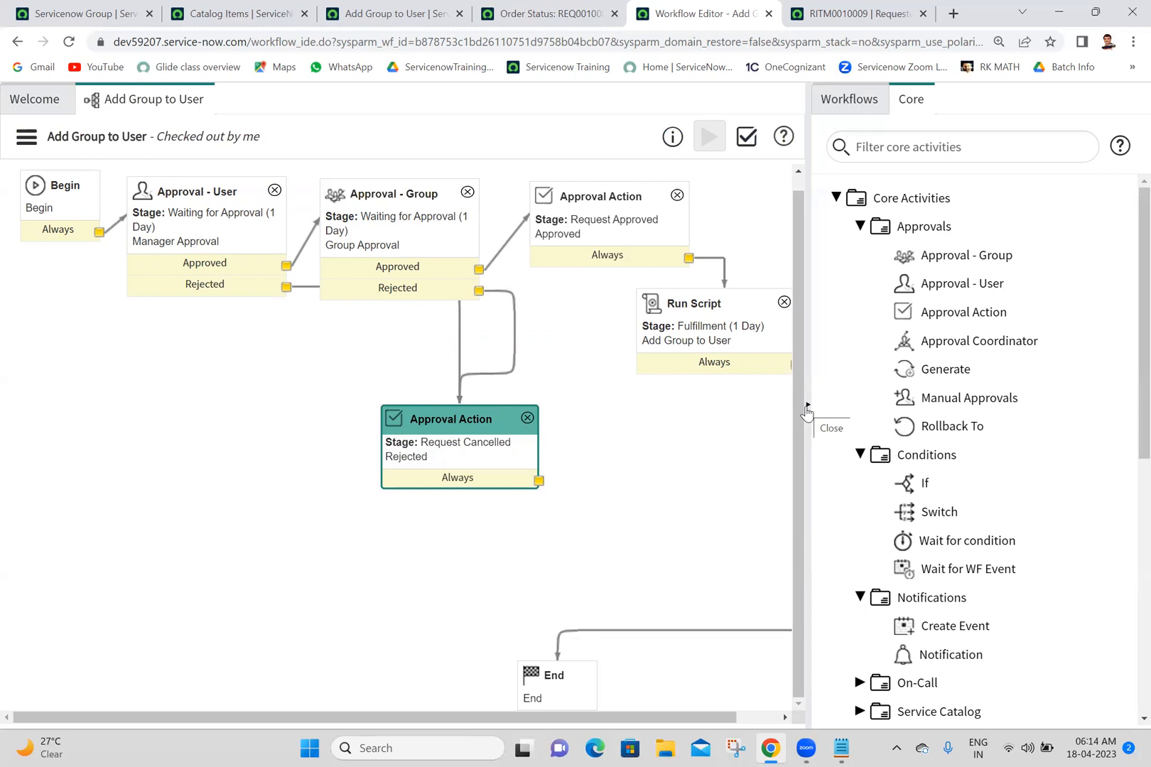
Step: Widen the workflow canvas and move Run Script into the upper row beside the Approved approval action
left_click(807, 408)
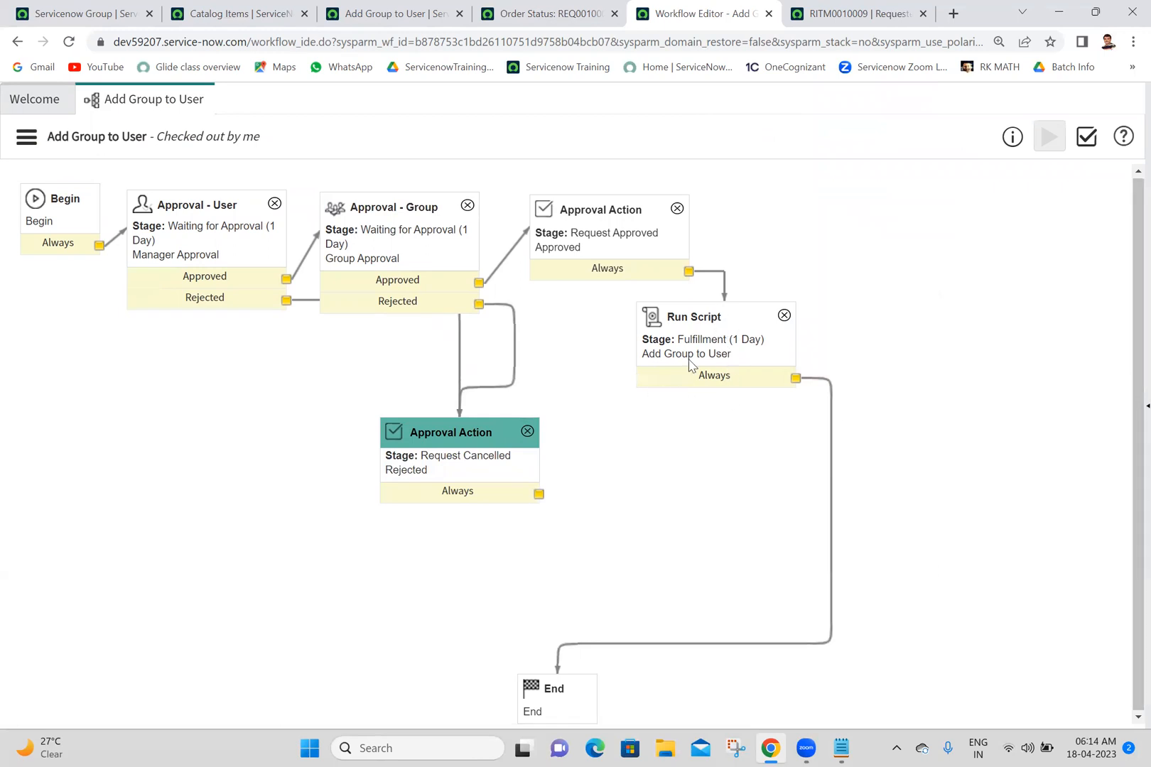
left_click_drag(707, 317, 793, 211)
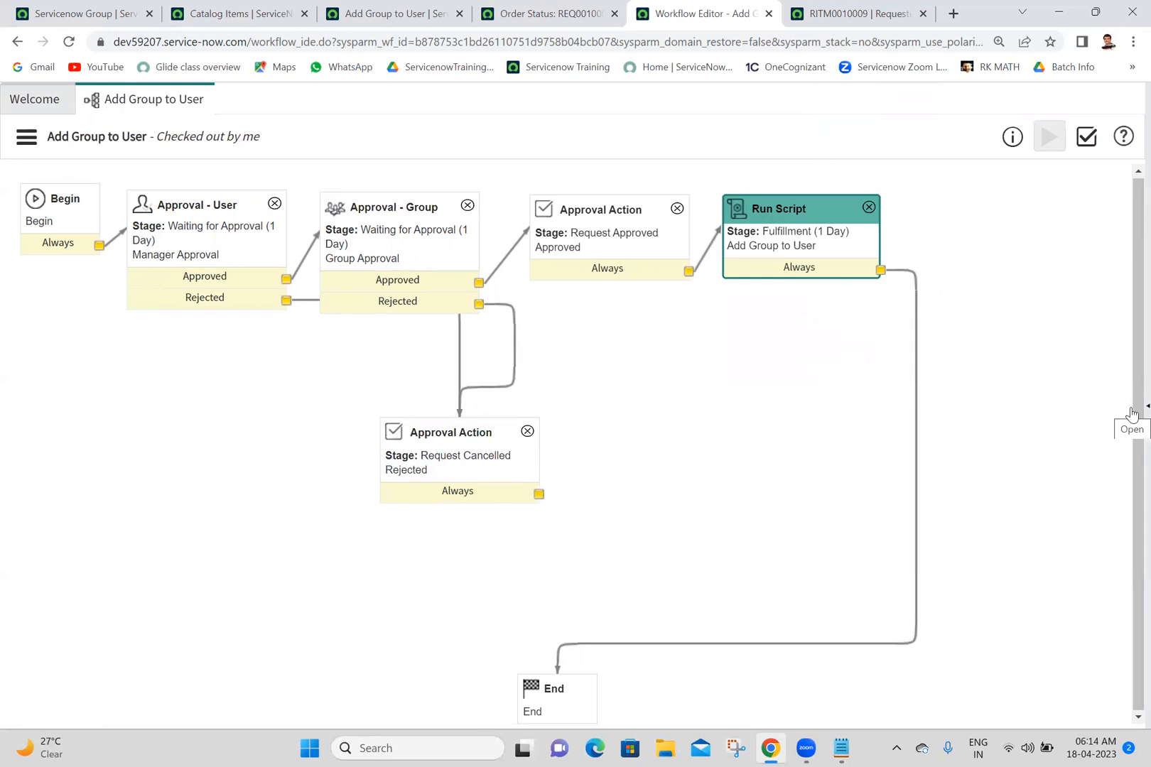
Step: Add a Set Values activity to the workflow, named Completed and with stage Completed
left_click(1132, 414)
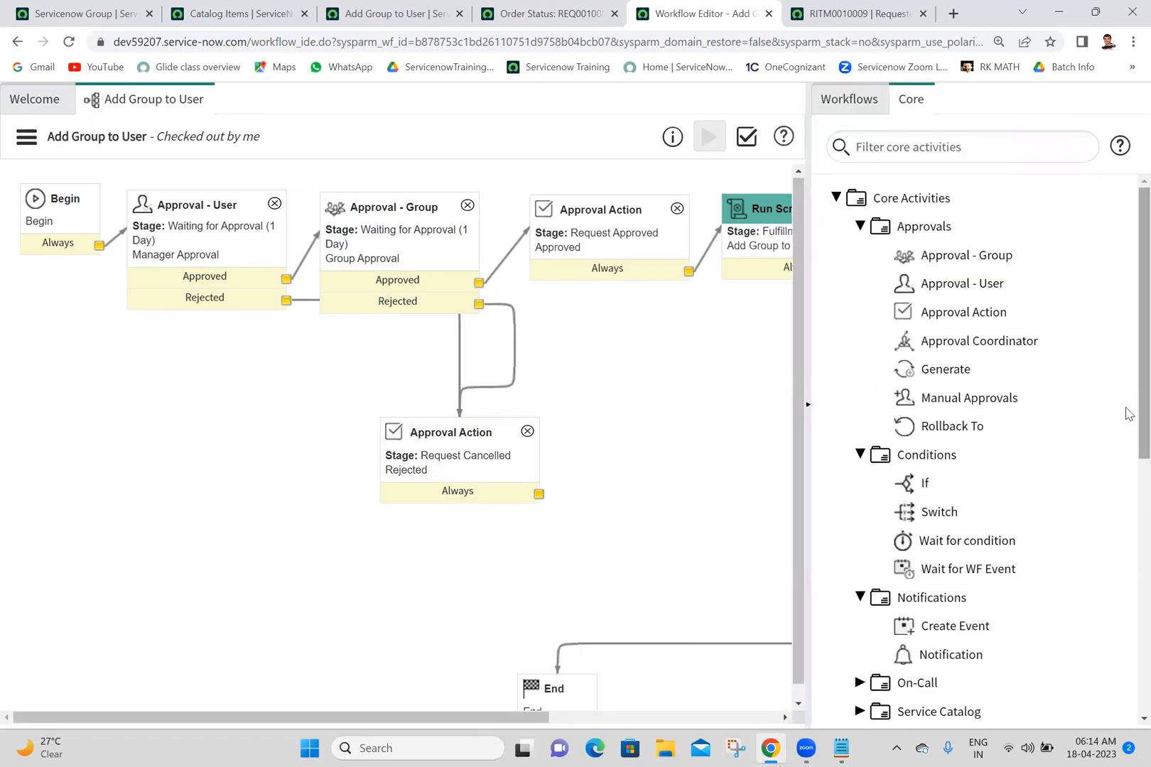
scroll(1127, 525, "down", 7)
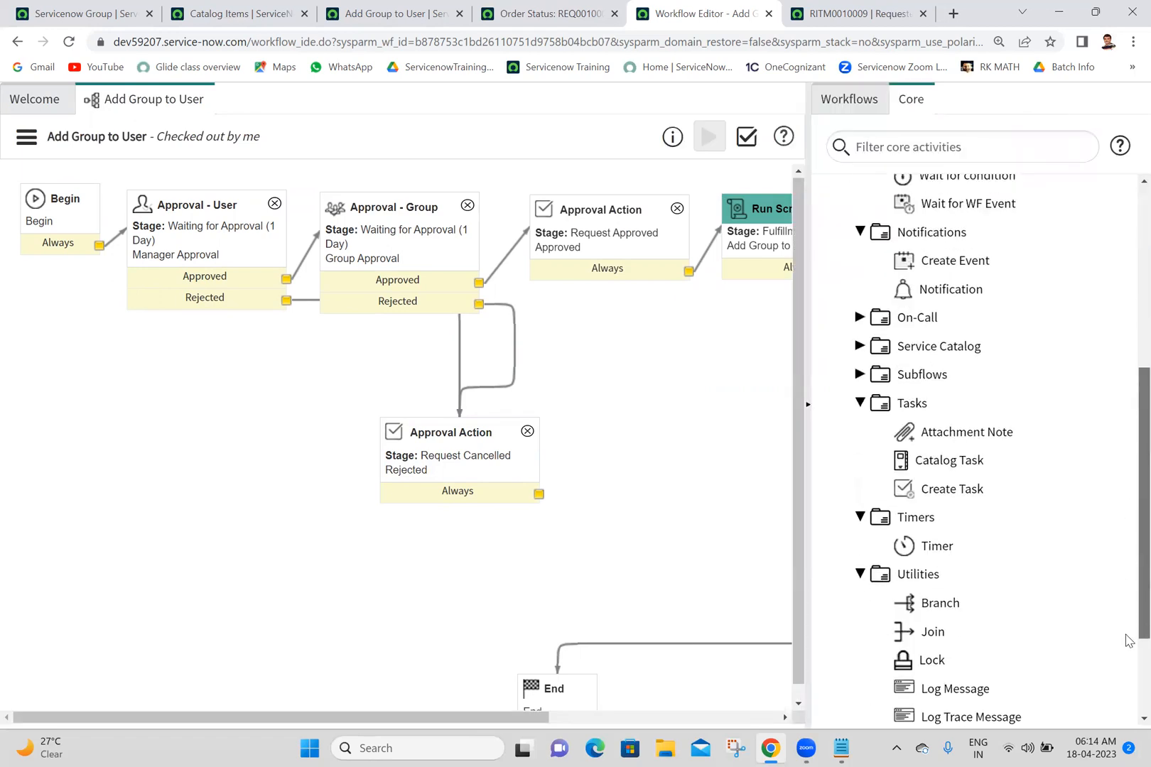
left_click_drag(945, 653, 671, 532)
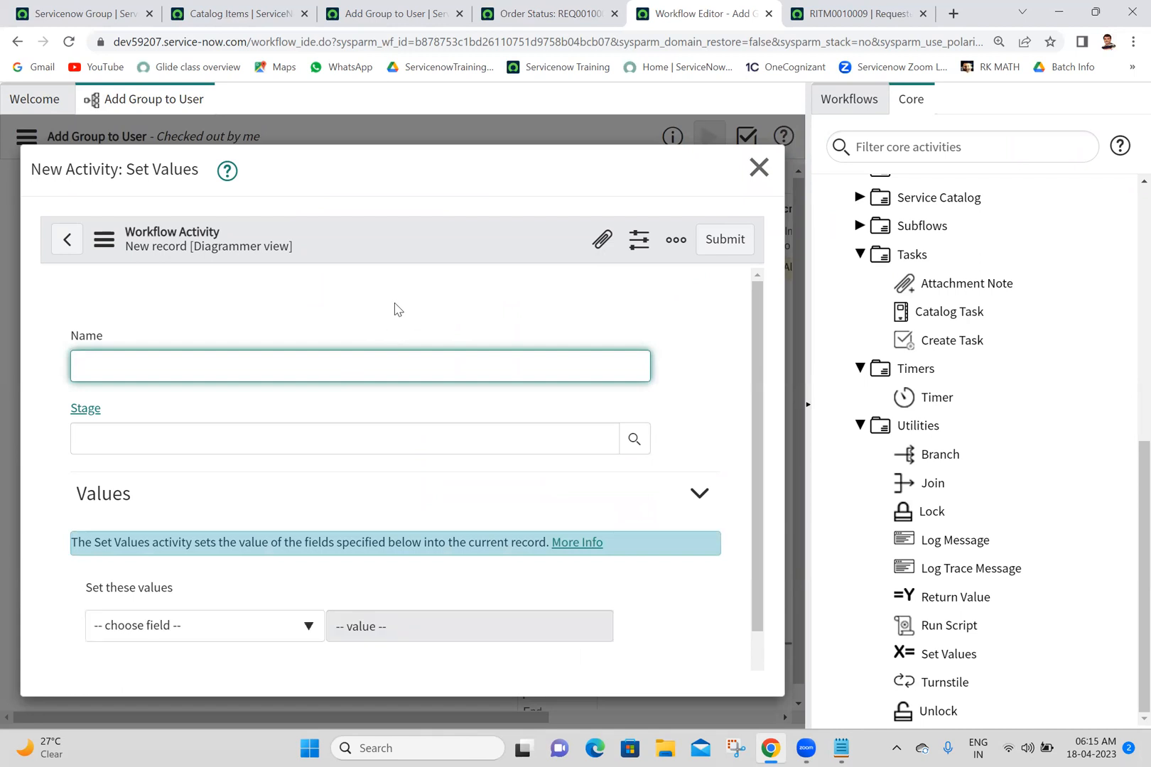
left_click(330, 374)
type("Completed")
left_click(363, 311)
left_click(253, 444)
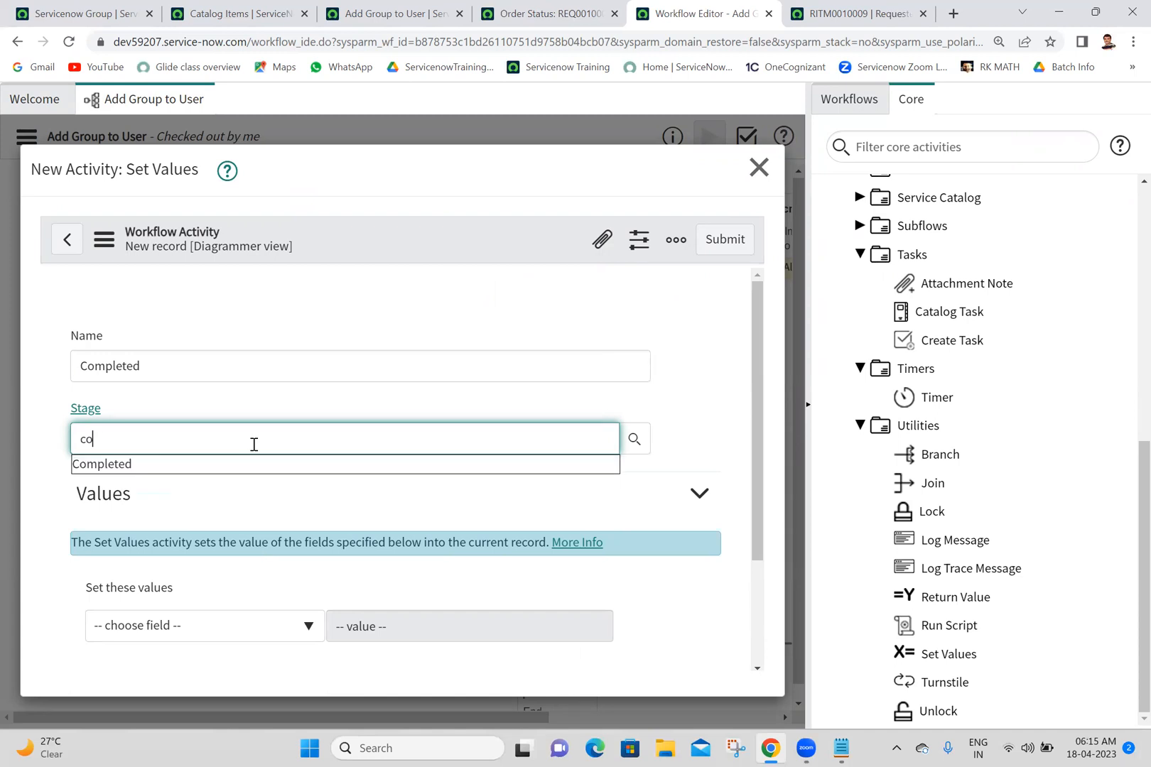
left_click(238, 465)
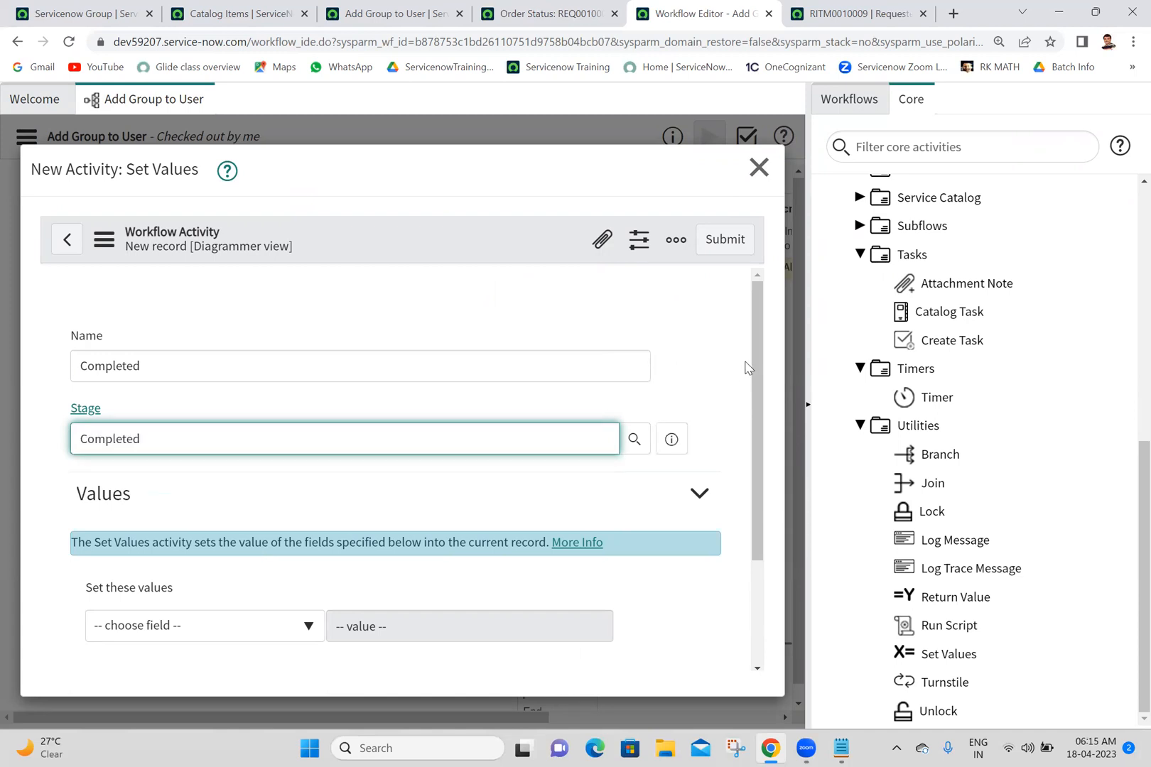
Step: Set the State field to Closed Complete in the Completed Set Values activity and submit it
left_click_drag(763, 393, 722, 505)
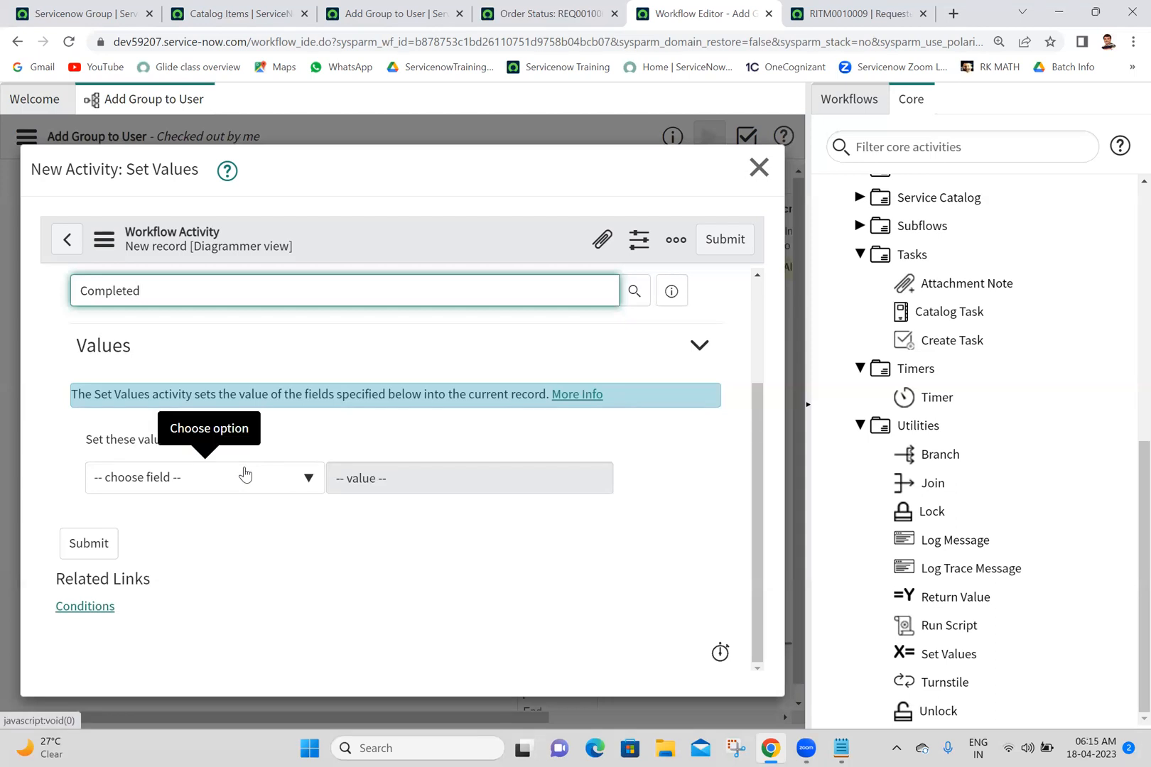
left_click(234, 481)
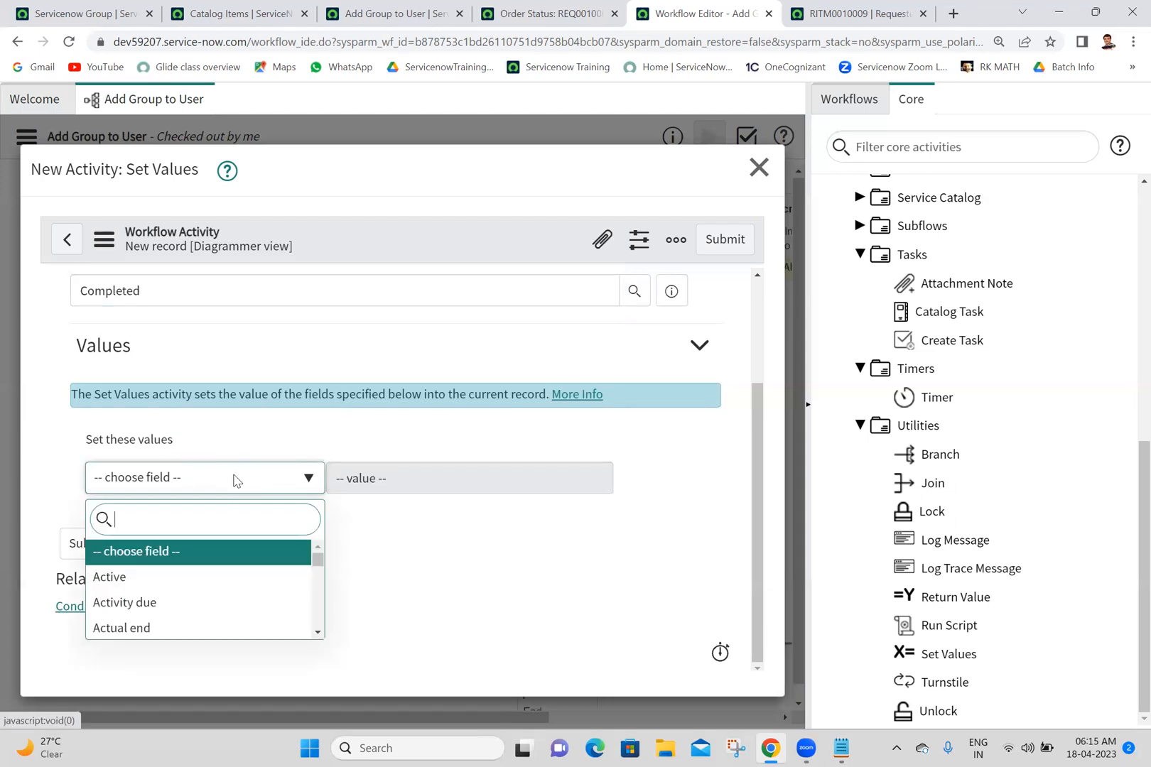
type("state")
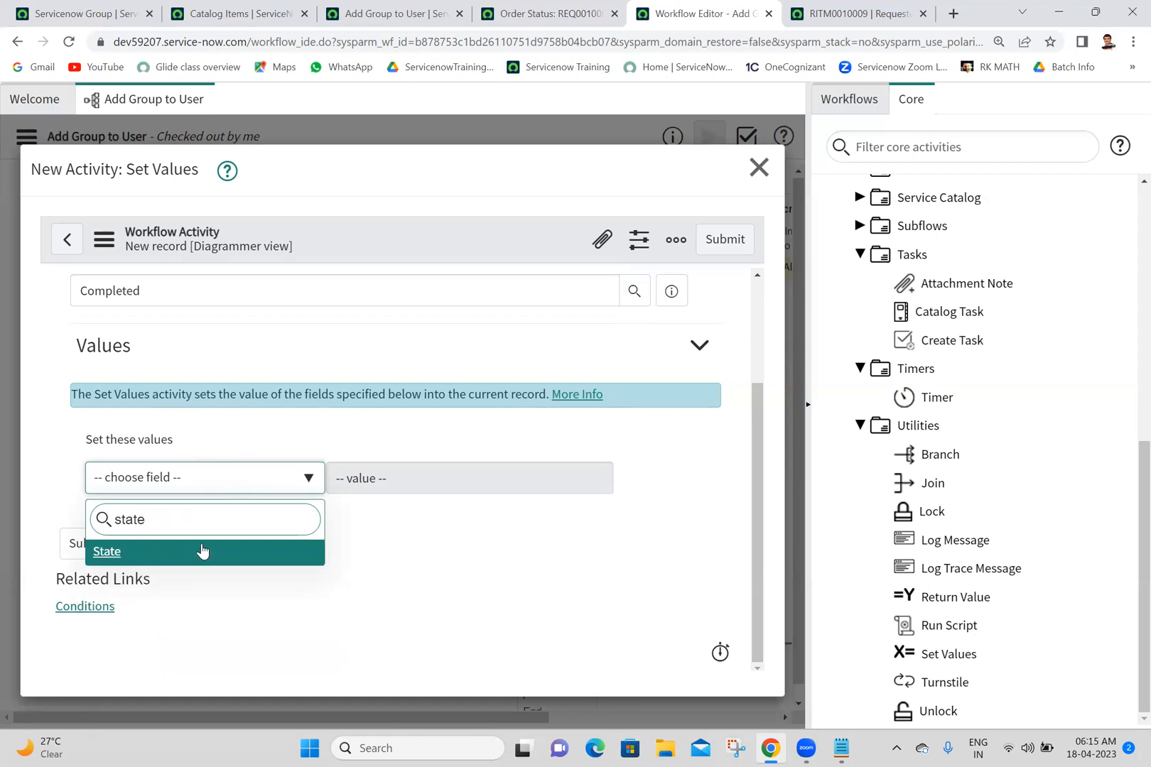
left_click(195, 552)
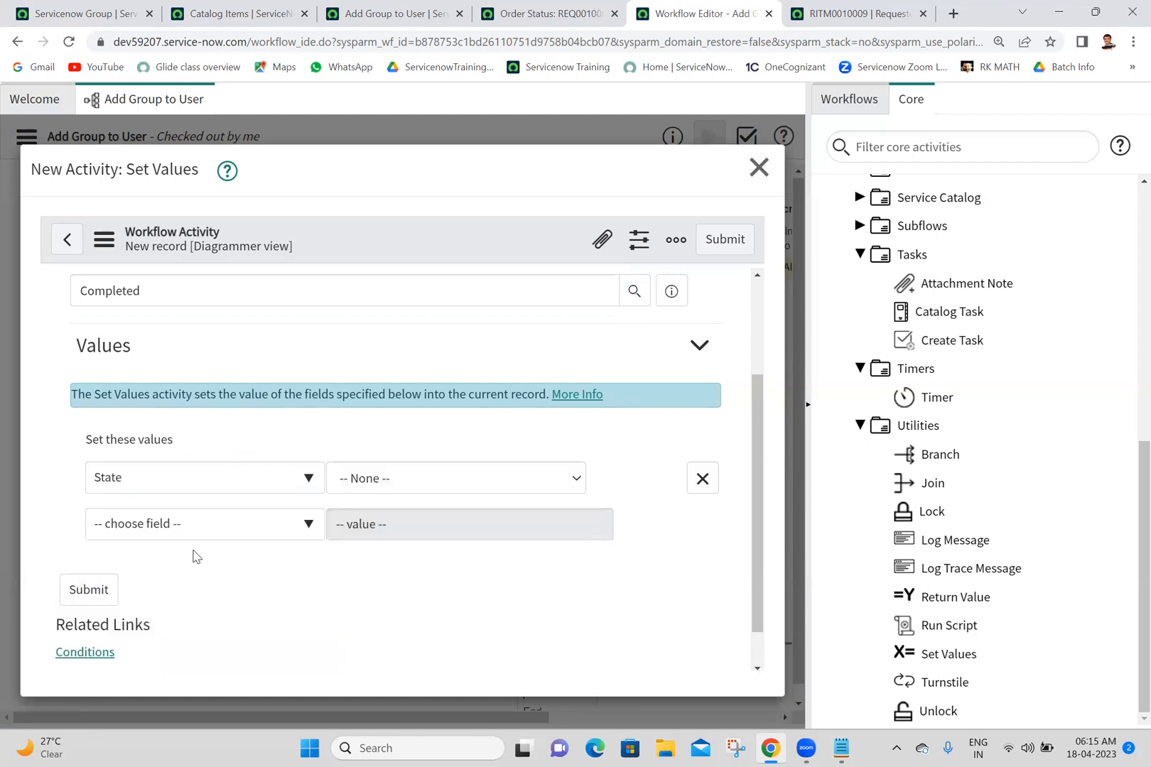
left_click(437, 483)
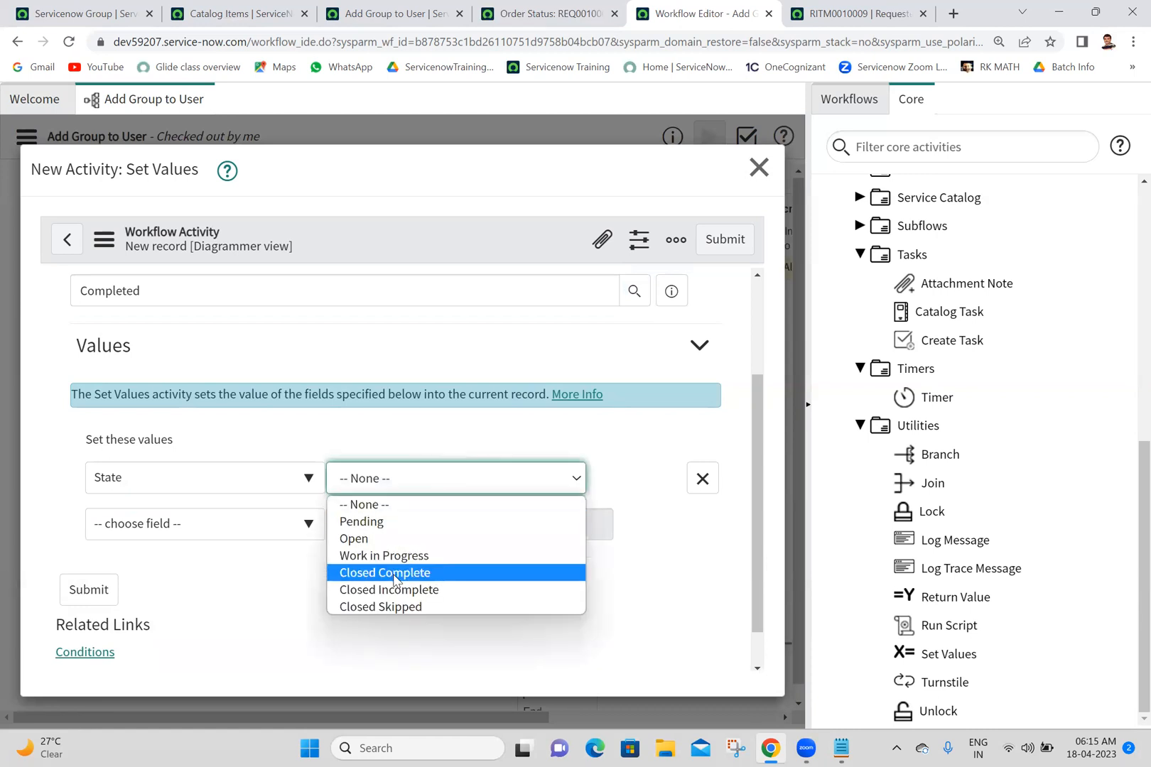
left_click(394, 579)
left_click(719, 246)
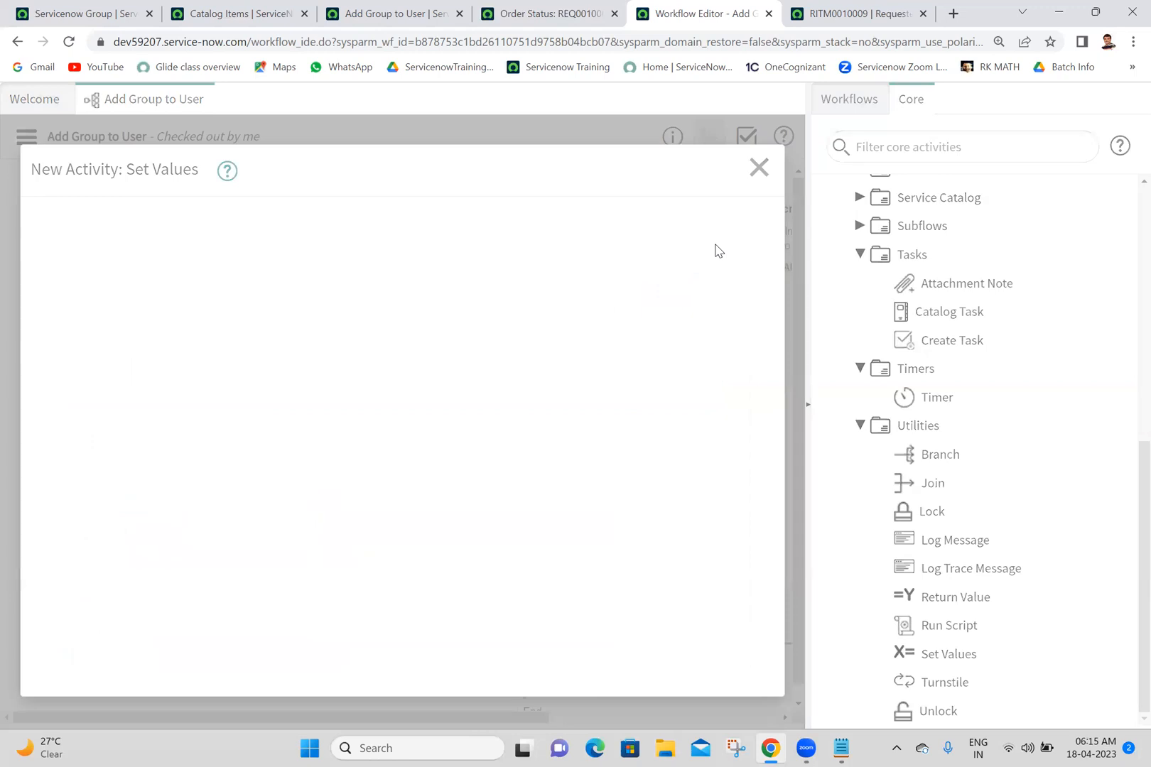
Step: Move the Completed Set Values activity beside Run Script and reroute Run Script's Always result from End to it
left_click(808, 404)
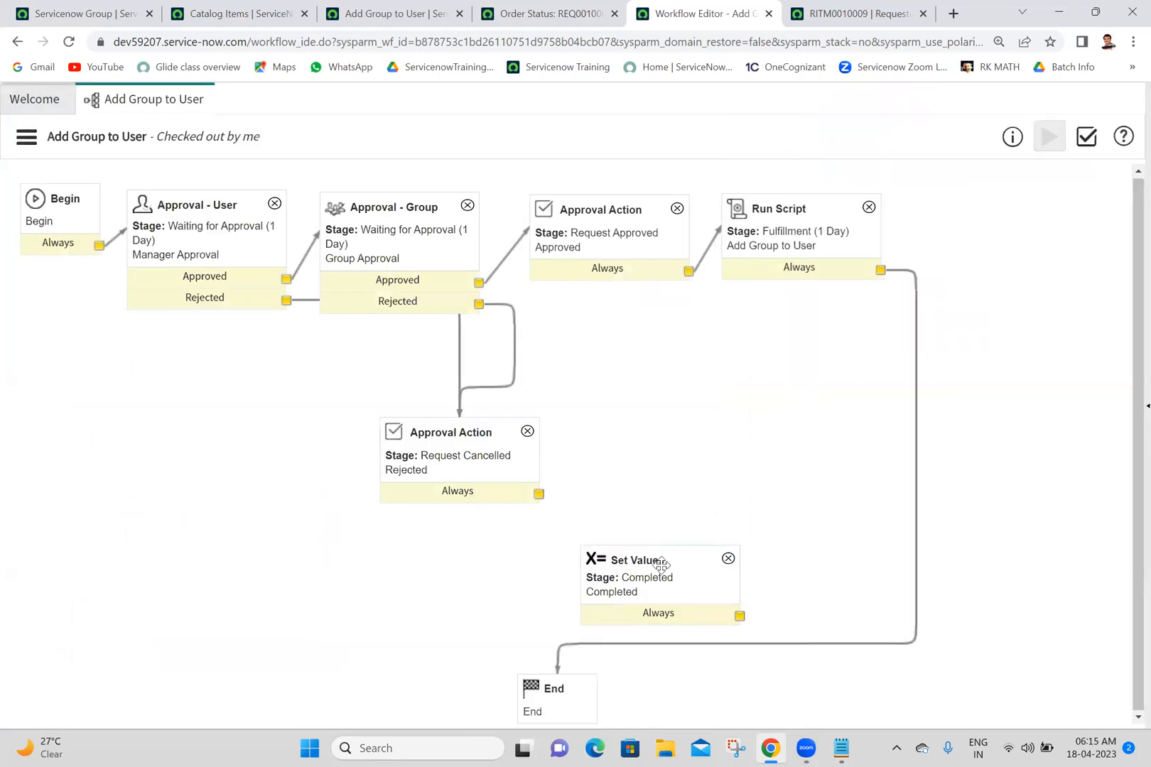
left_click_drag(660, 564, 1008, 294)
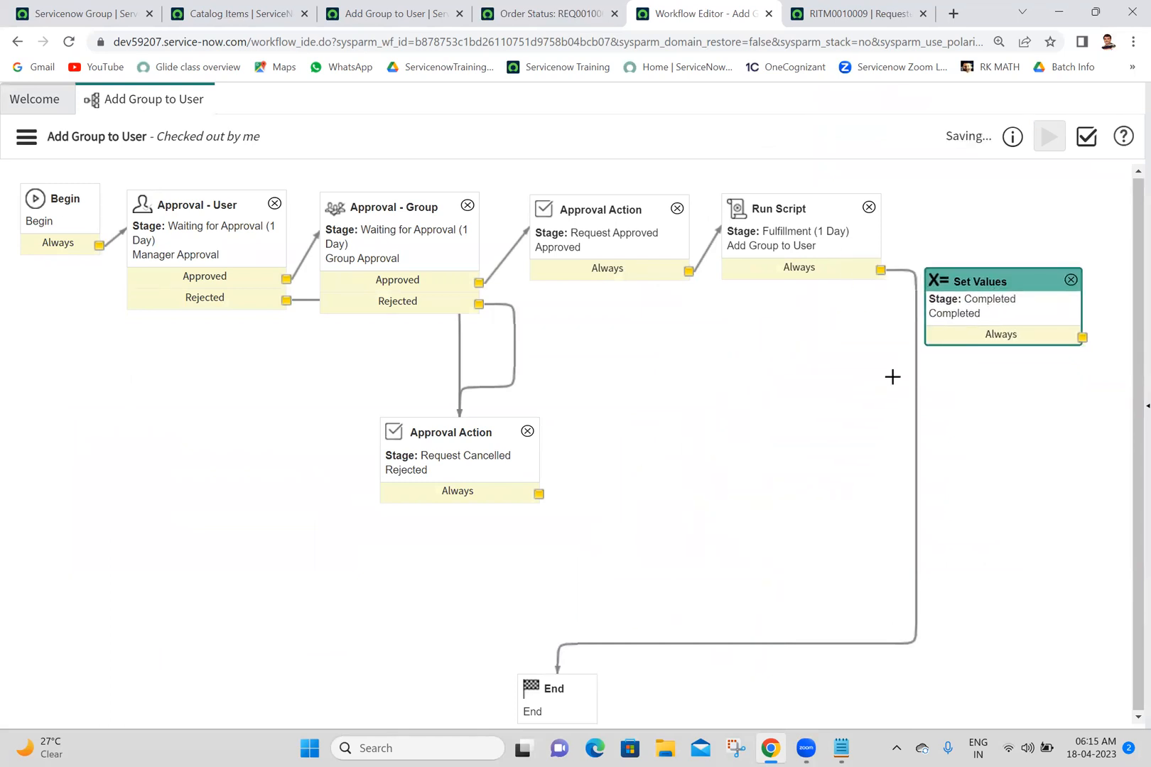
left_click(916, 378)
key("Delete")
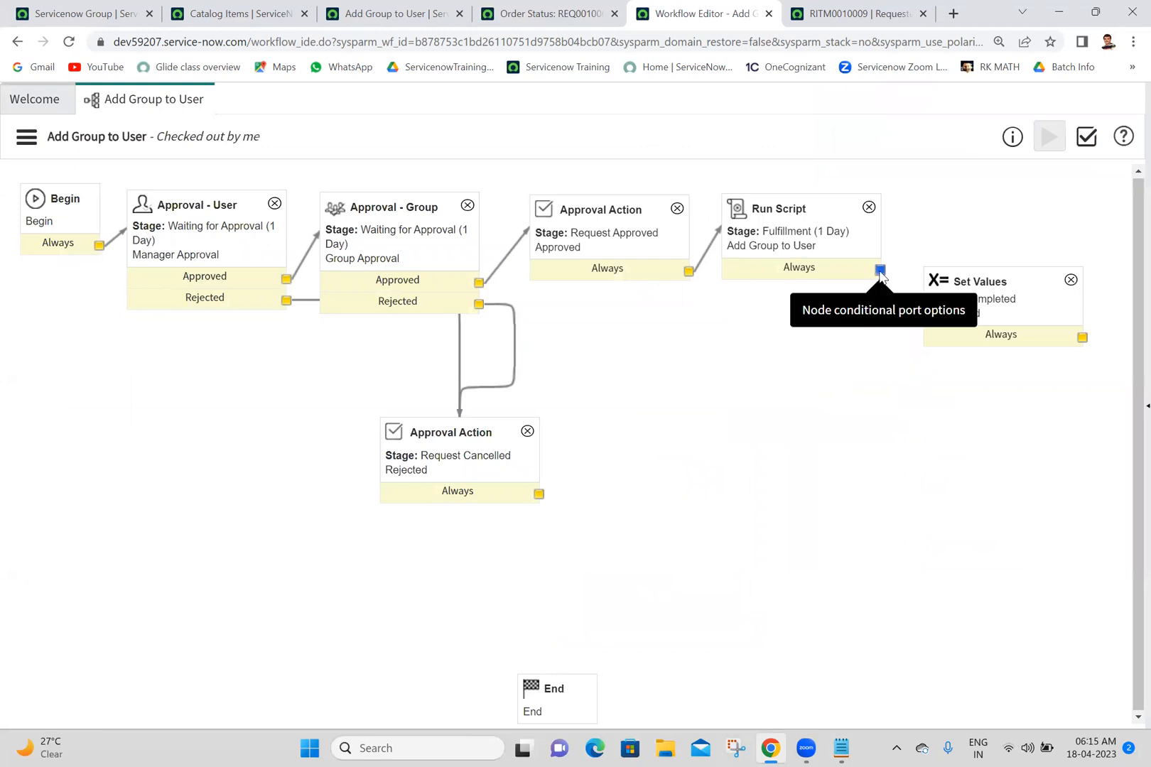
left_click_drag(880, 270, 957, 318)
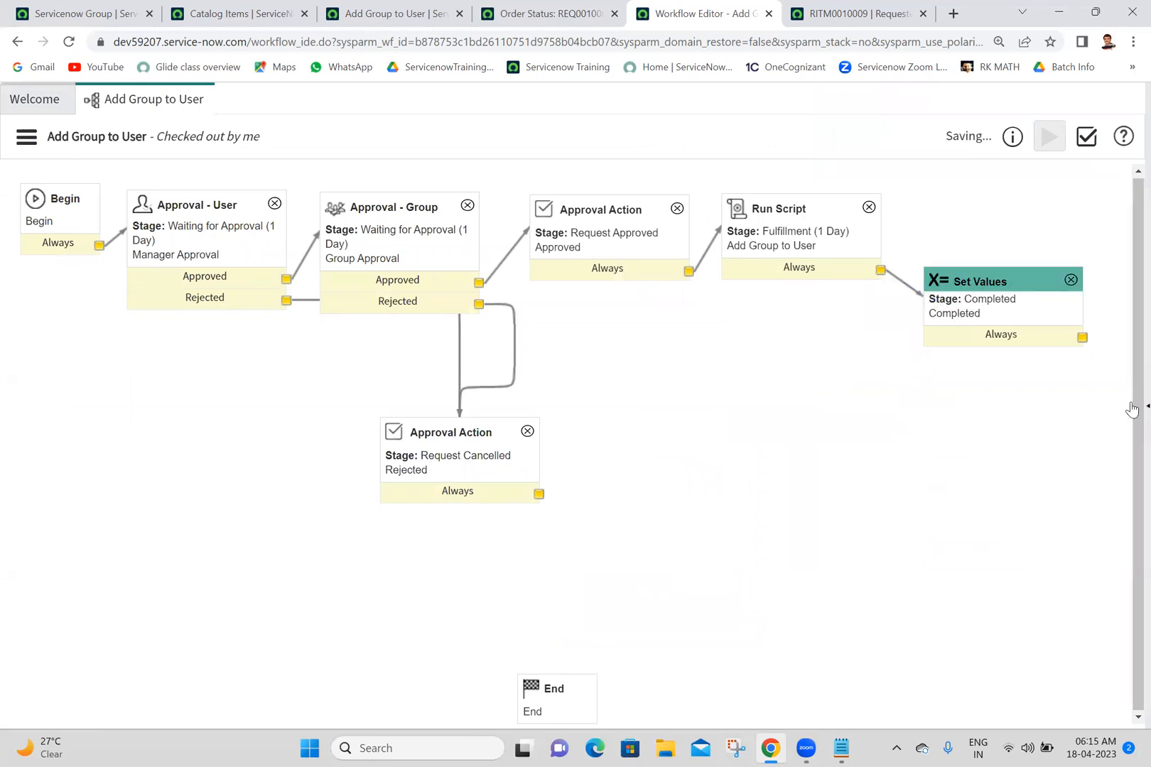
Step: Add a Set Values activity named Cancelled with stage Request Cancelled and State set to Closed Incomplete, and submit it
left_click(1132, 404)
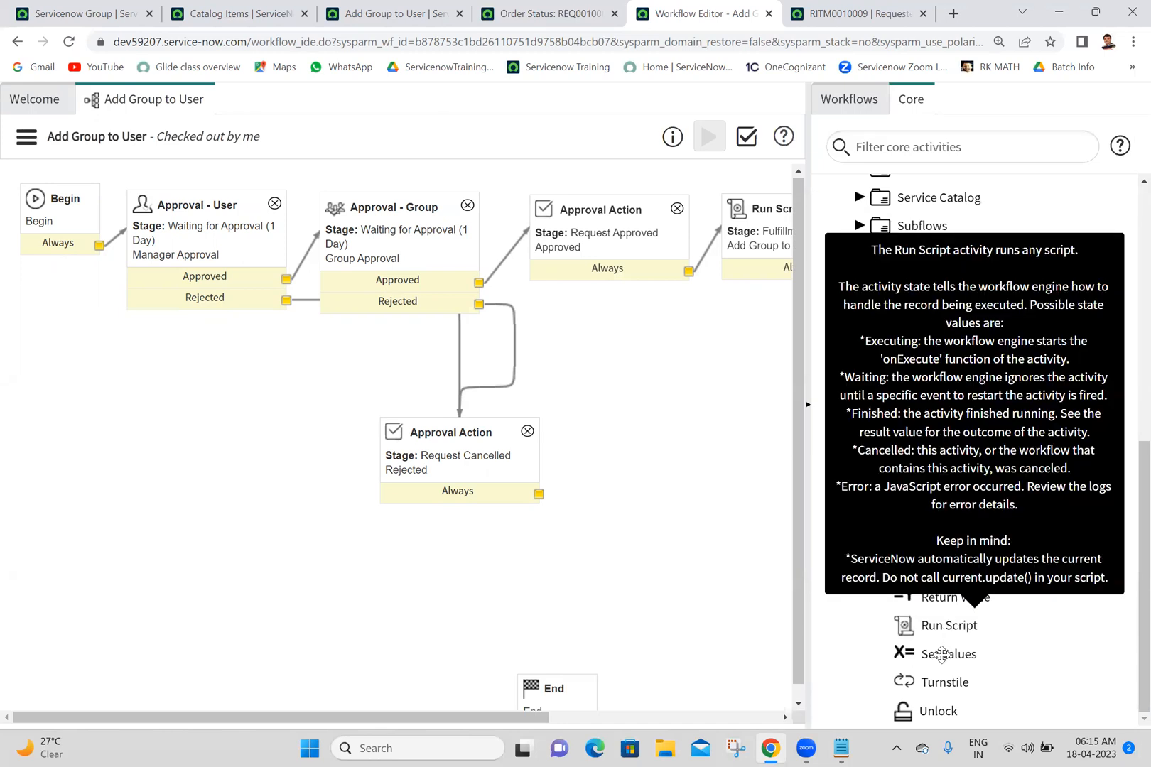
left_click_drag(943, 659, 652, 466)
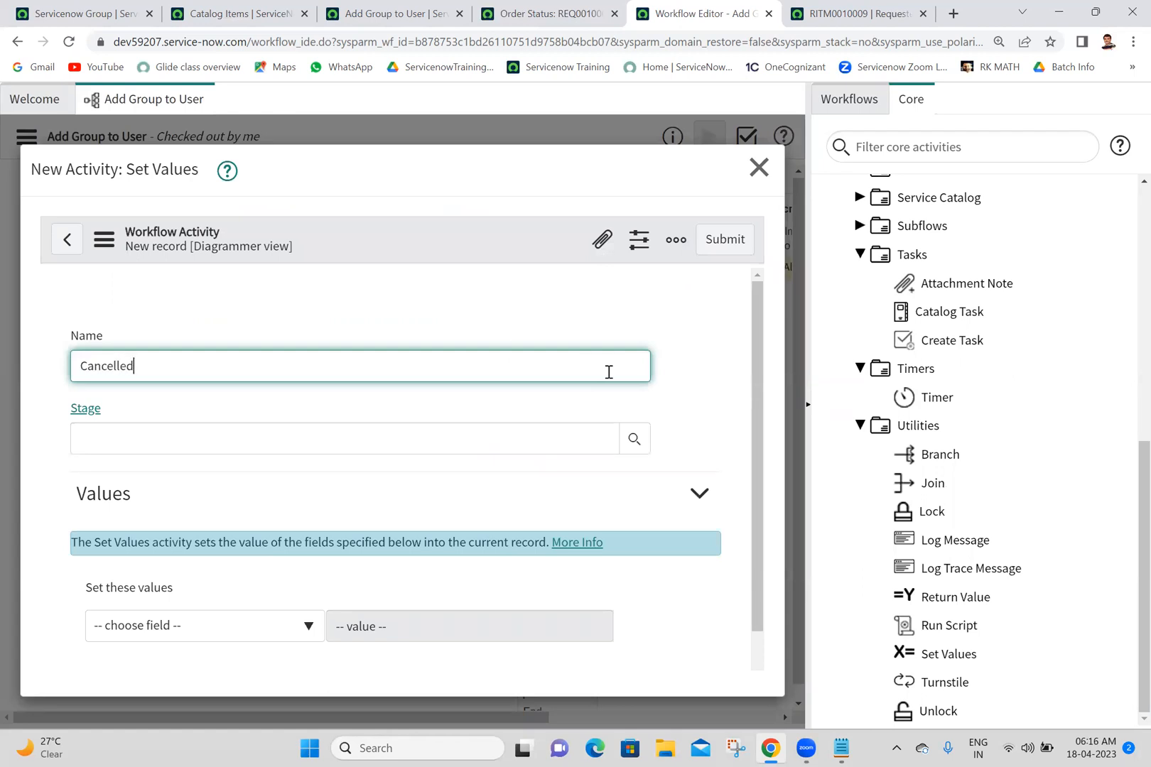
left_click(540, 449)
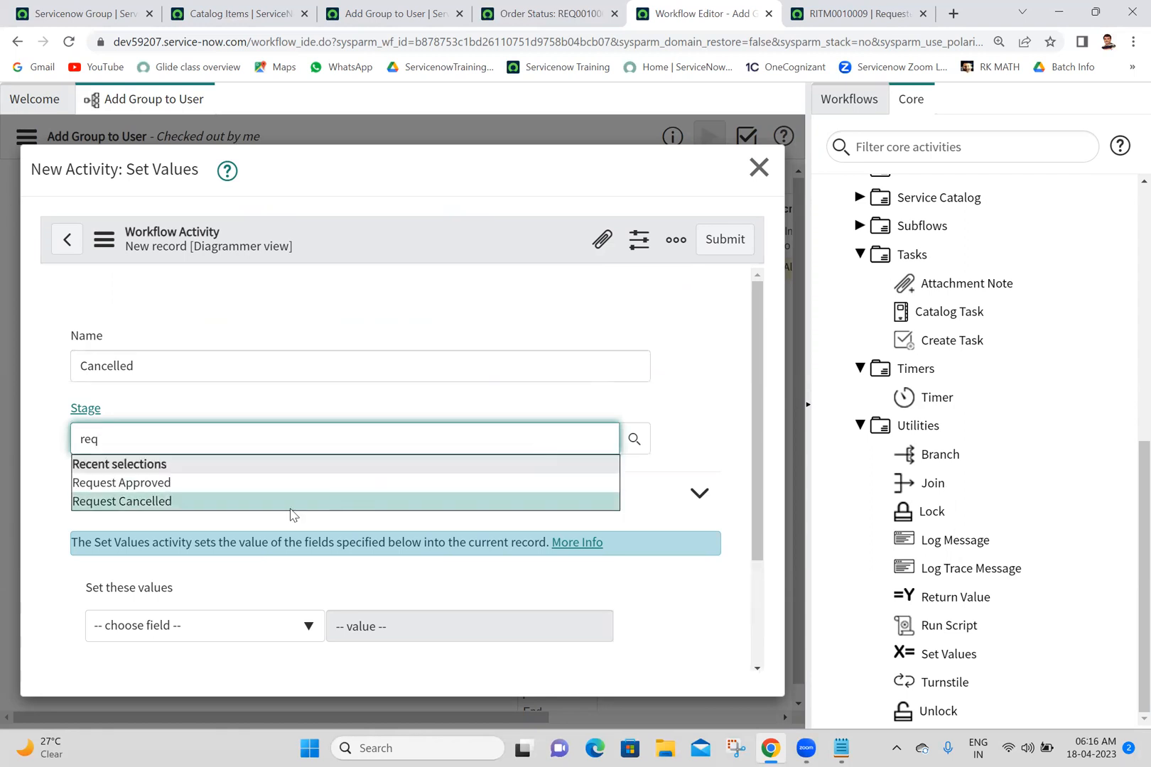
left_click(289, 506)
left_click(197, 625)
type("state")
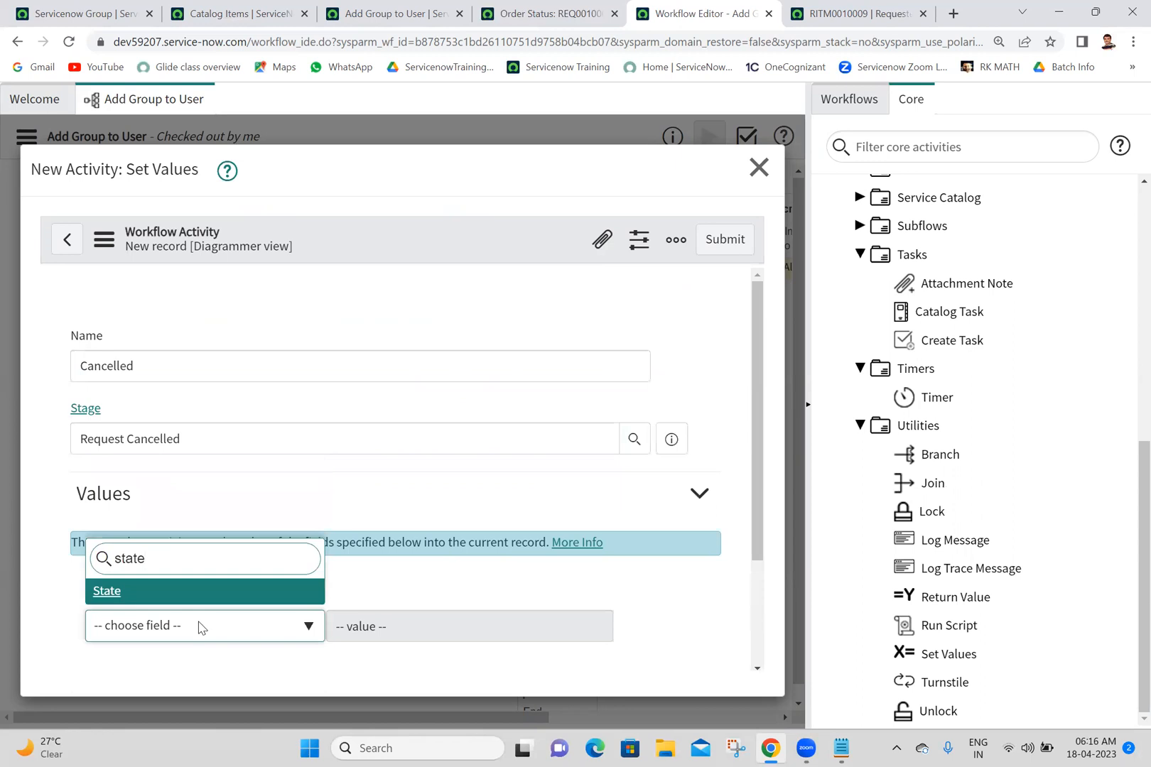
left_click(139, 596)
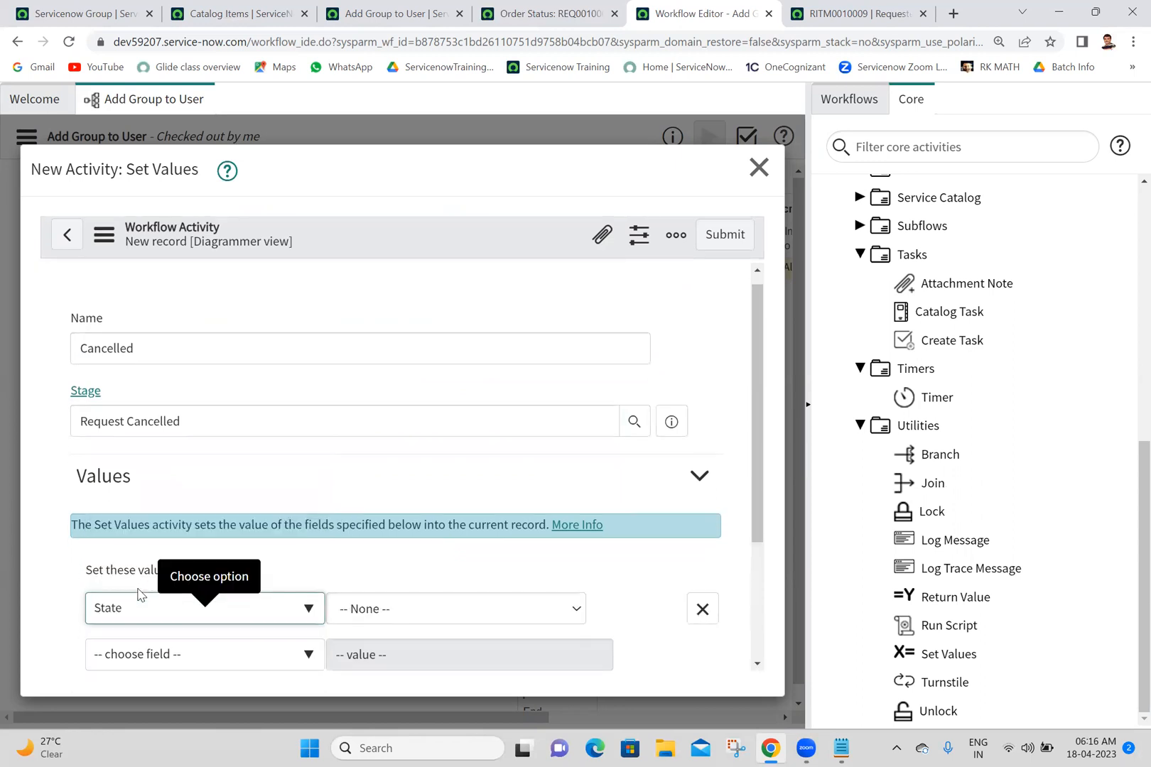
left_click(378, 609)
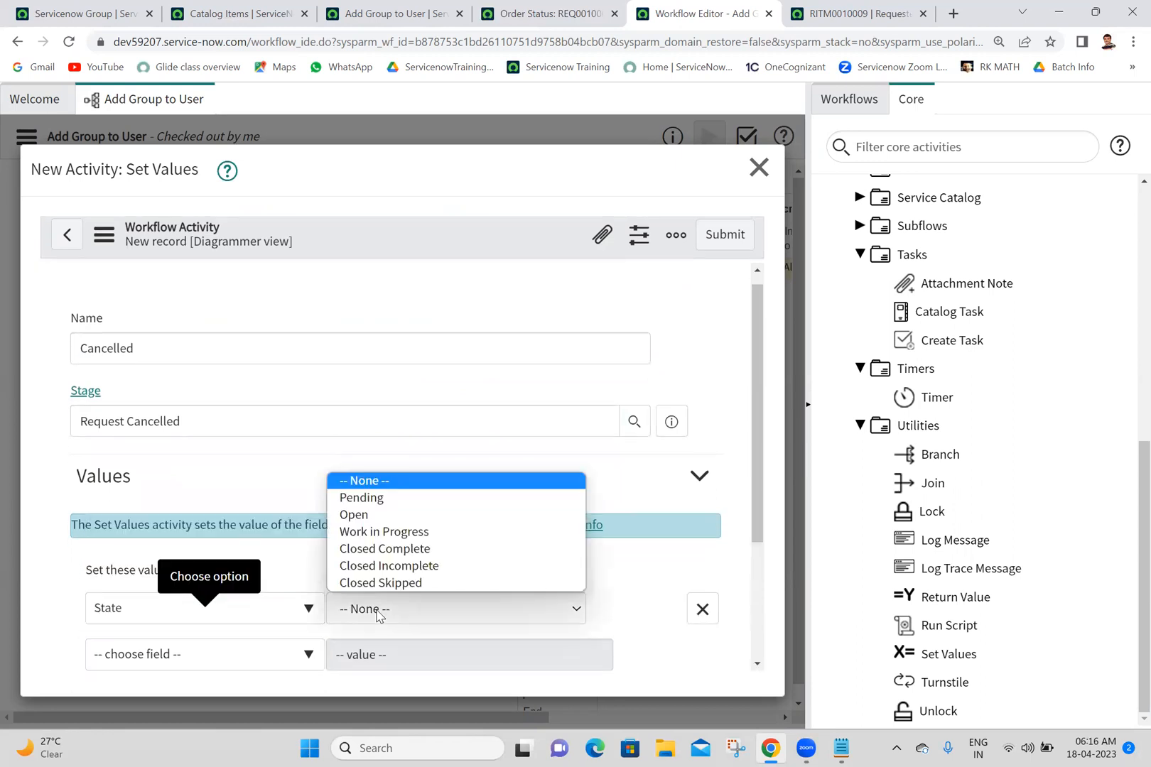
left_click(406, 566)
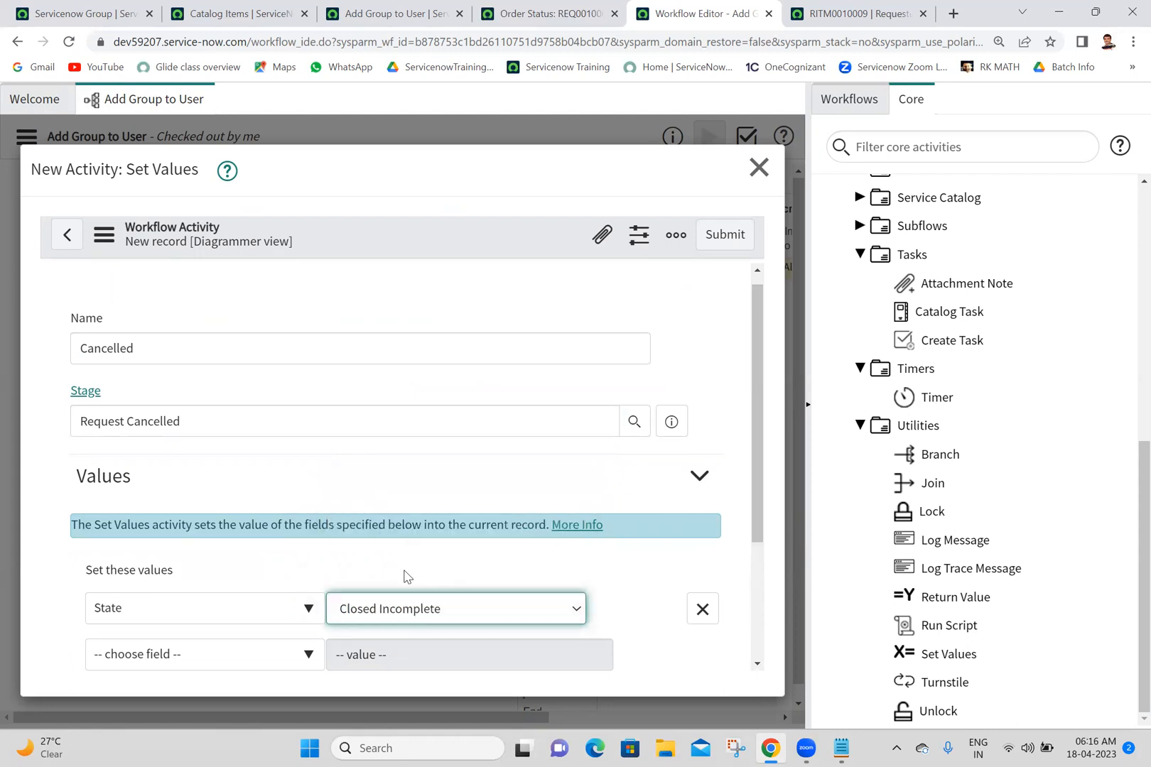
left_click(723, 245)
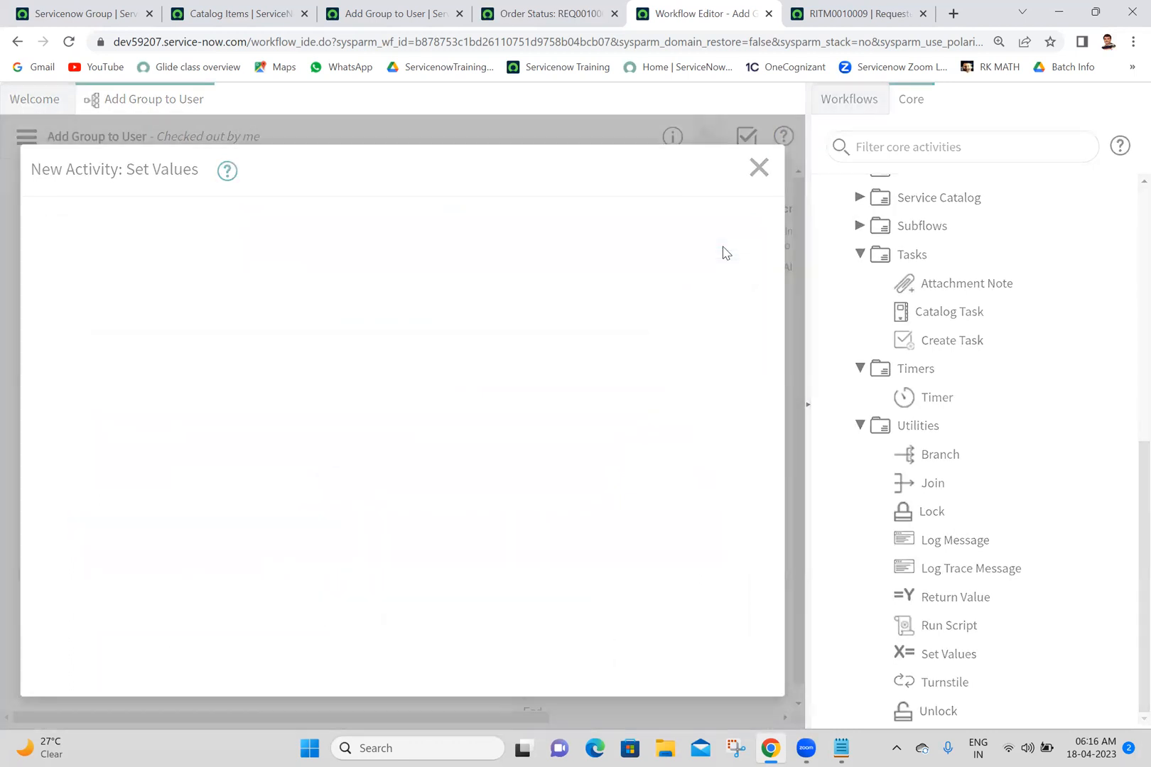
Step: Align the Cancelled Set Values activity beside the Rejected approval action and connect the approval action's Always result to it
left_click(807, 408)
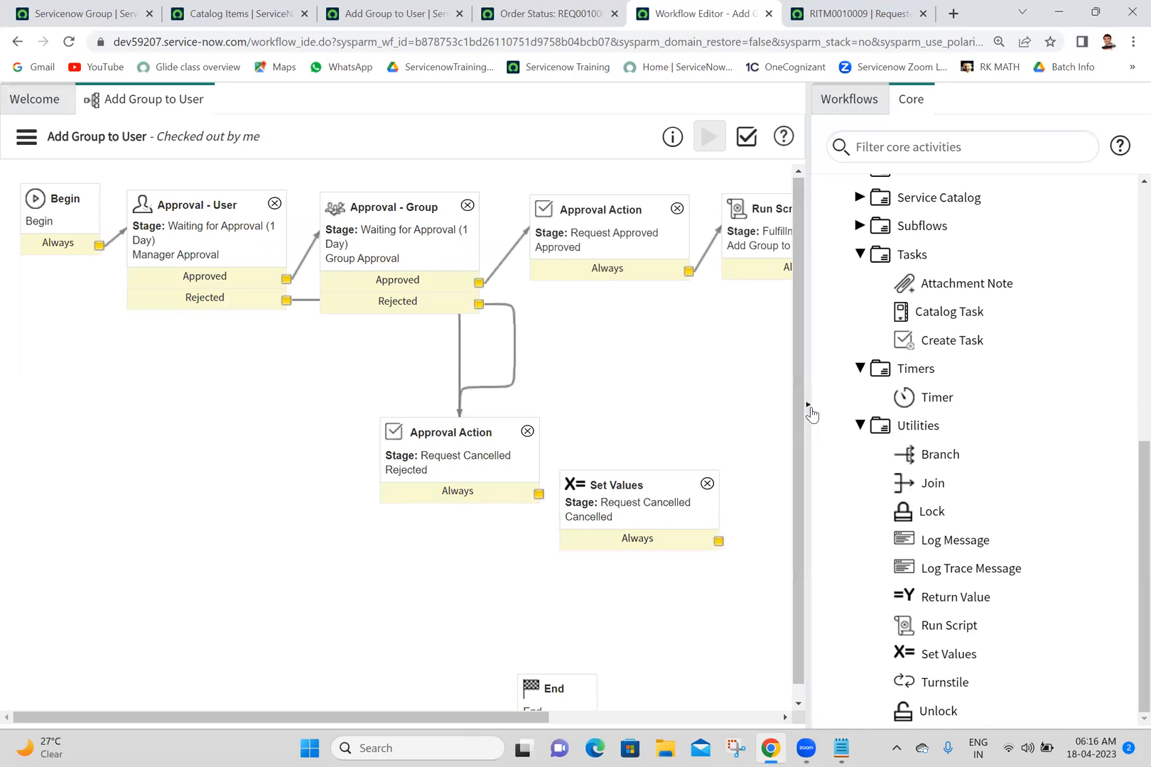
left_click_drag(653, 505, 706, 388)
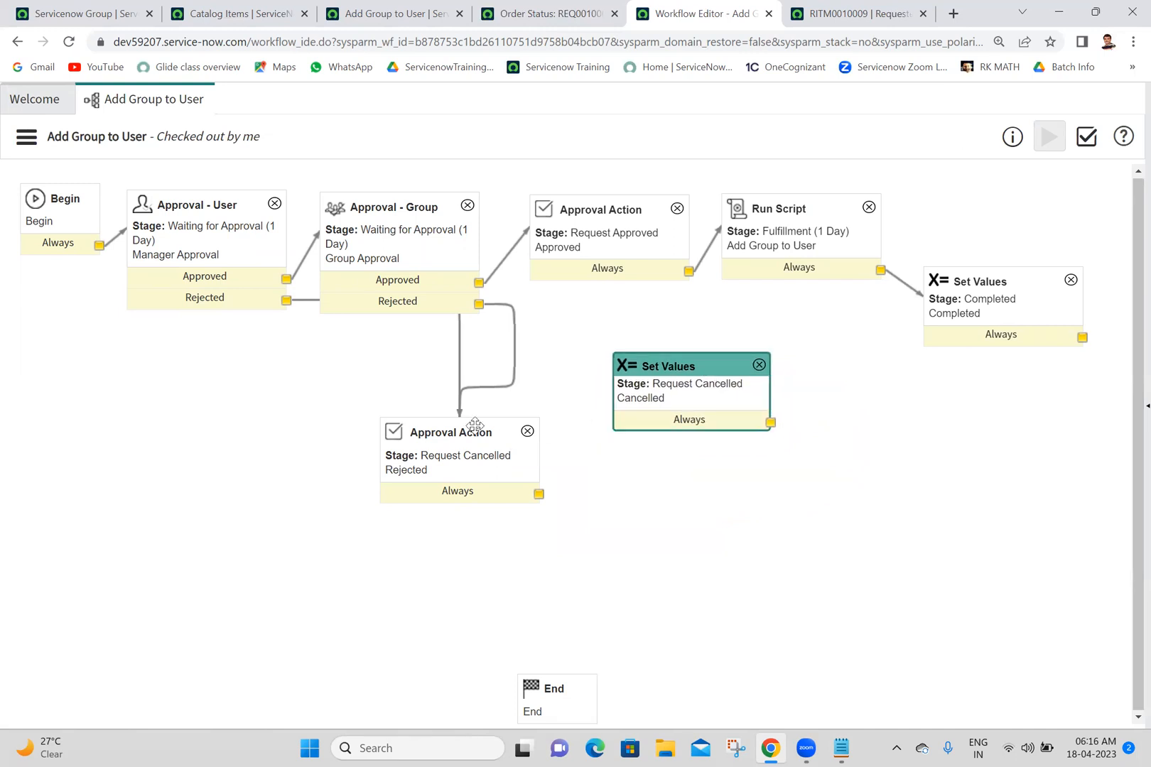
left_click_drag(478, 434, 513, 408)
left_click_drag(659, 367, 669, 408)
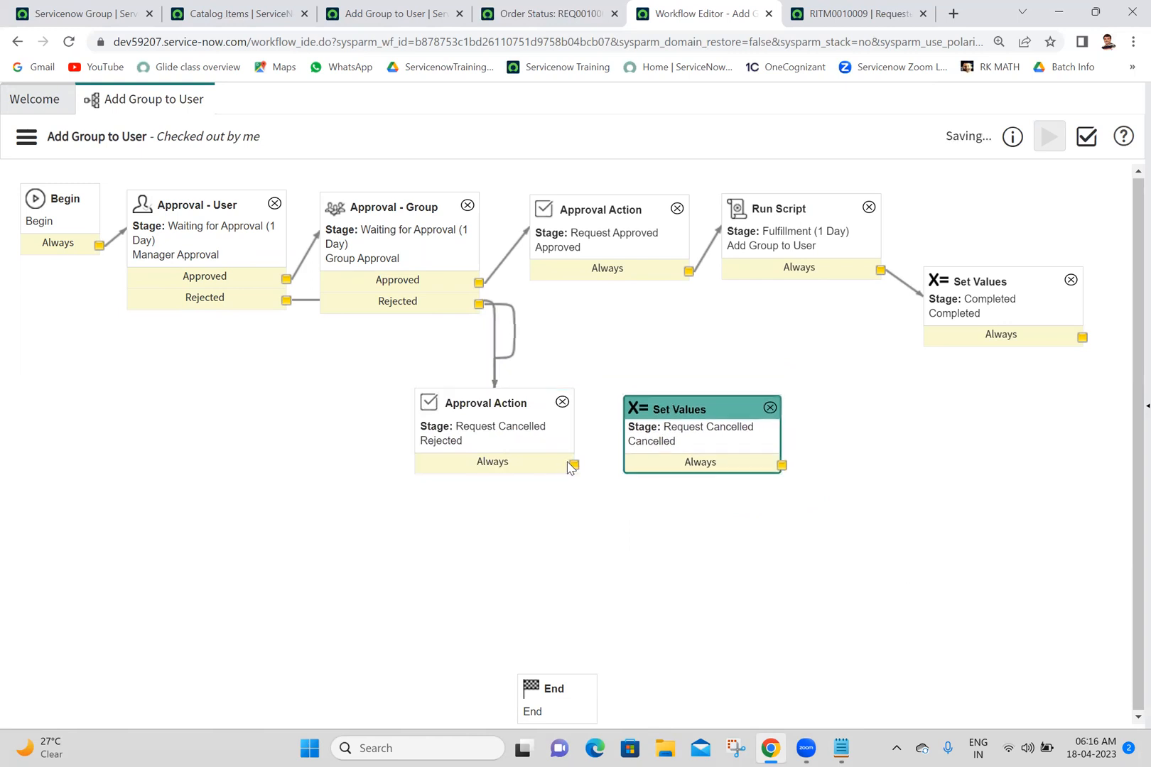
left_click_drag(574, 465, 702, 450)
Step: Move End beside the Cancelled Set Values activity and connect the Always results of both Set Values activities to it
left_click_drag(550, 694, 866, 428)
left_click_drag(782, 464, 861, 438)
left_click_drag(1082, 341, 873, 439)
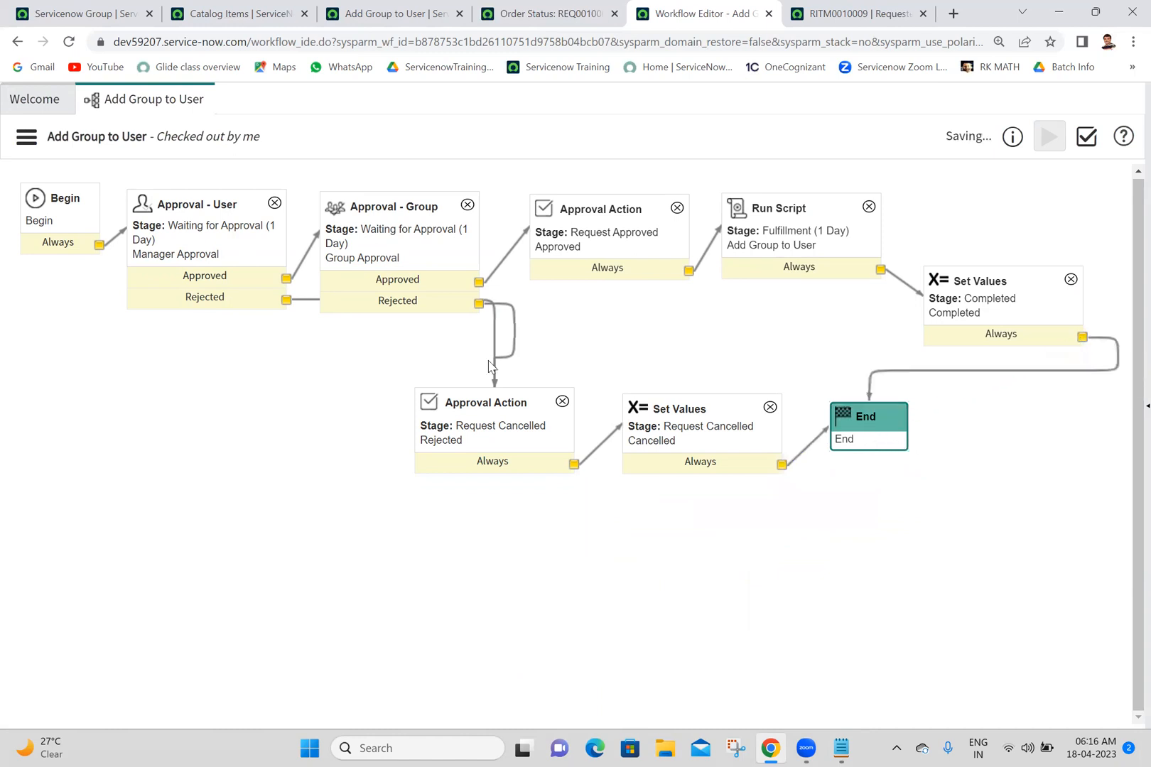
Step: Rearrange the canvas by moving Approval - User below Begin and shifting Approval - Group closer to Begin
left_click_drag(210, 206, 193, 293)
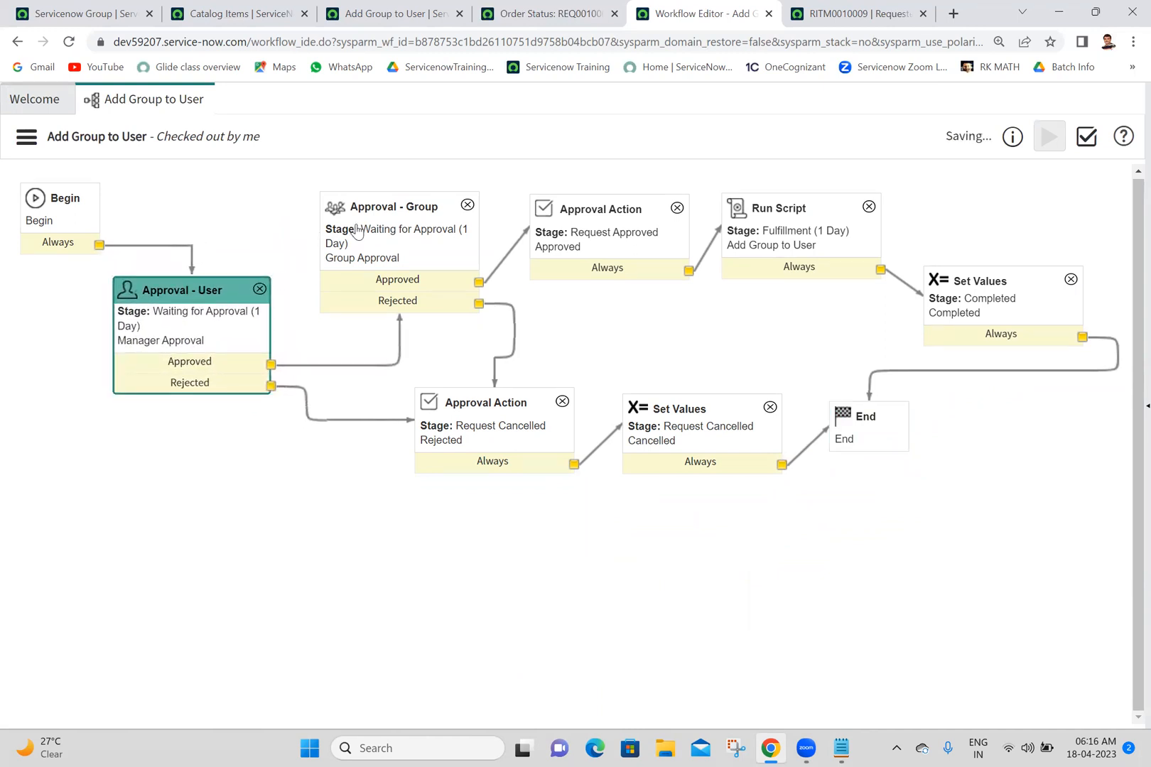
left_click_drag(378, 202, 334, 197)
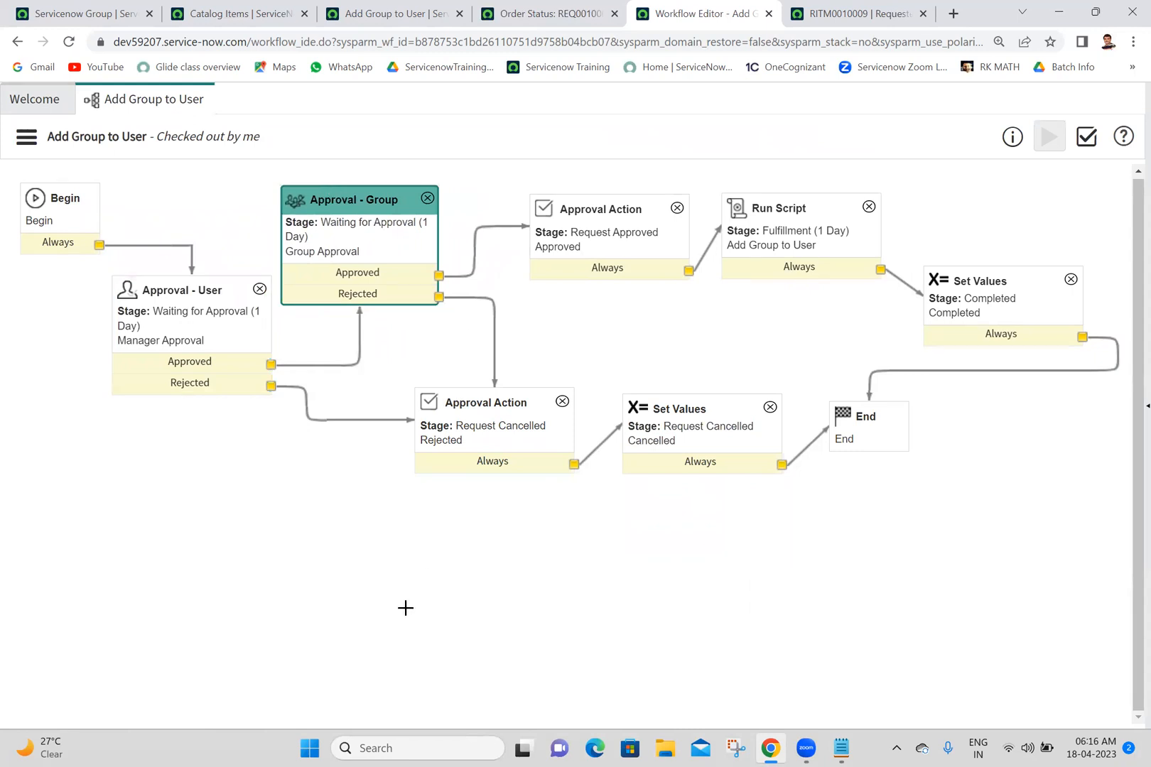
left_click(737, 748)
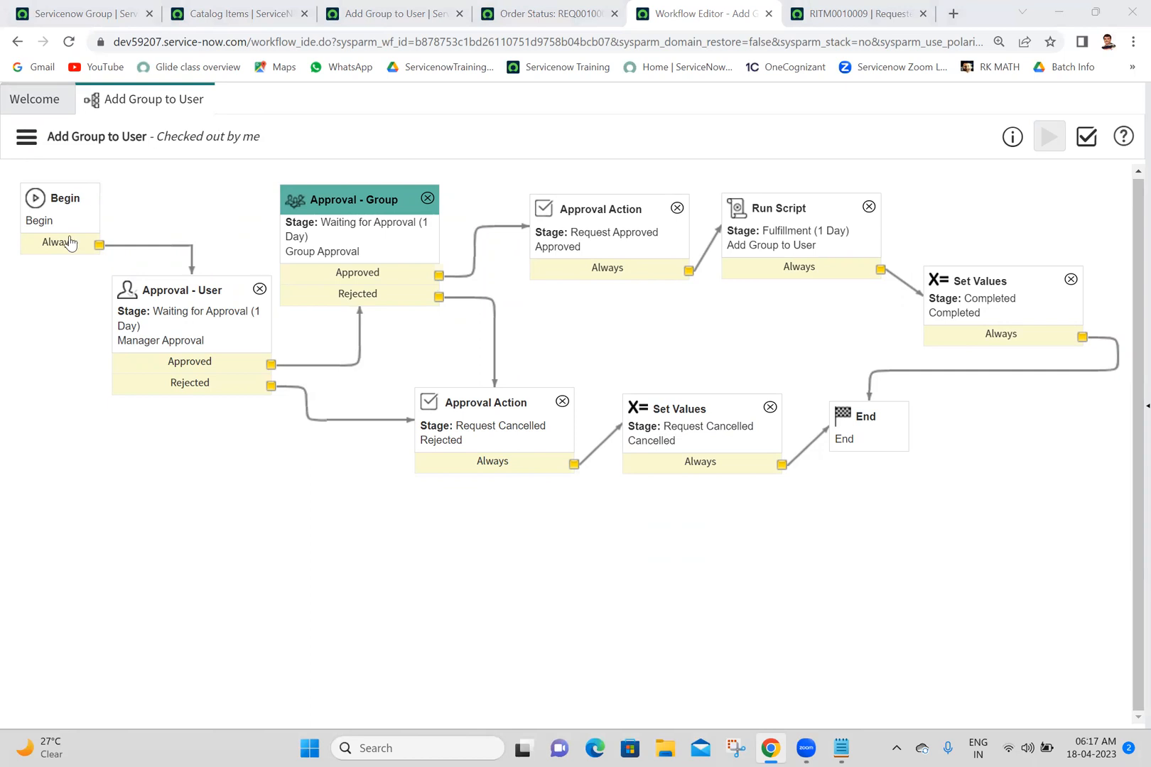
left_click(348, 120)
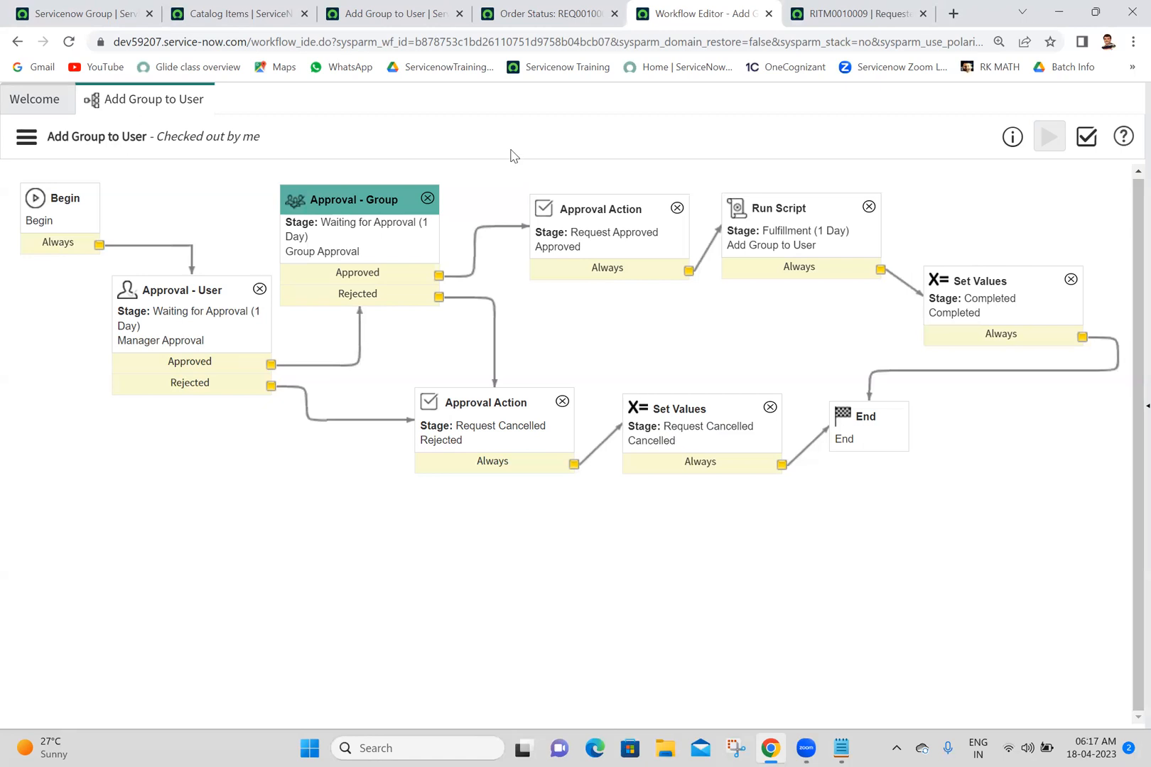
Step: Publish the Add Group to User workflow
left_click(26, 136)
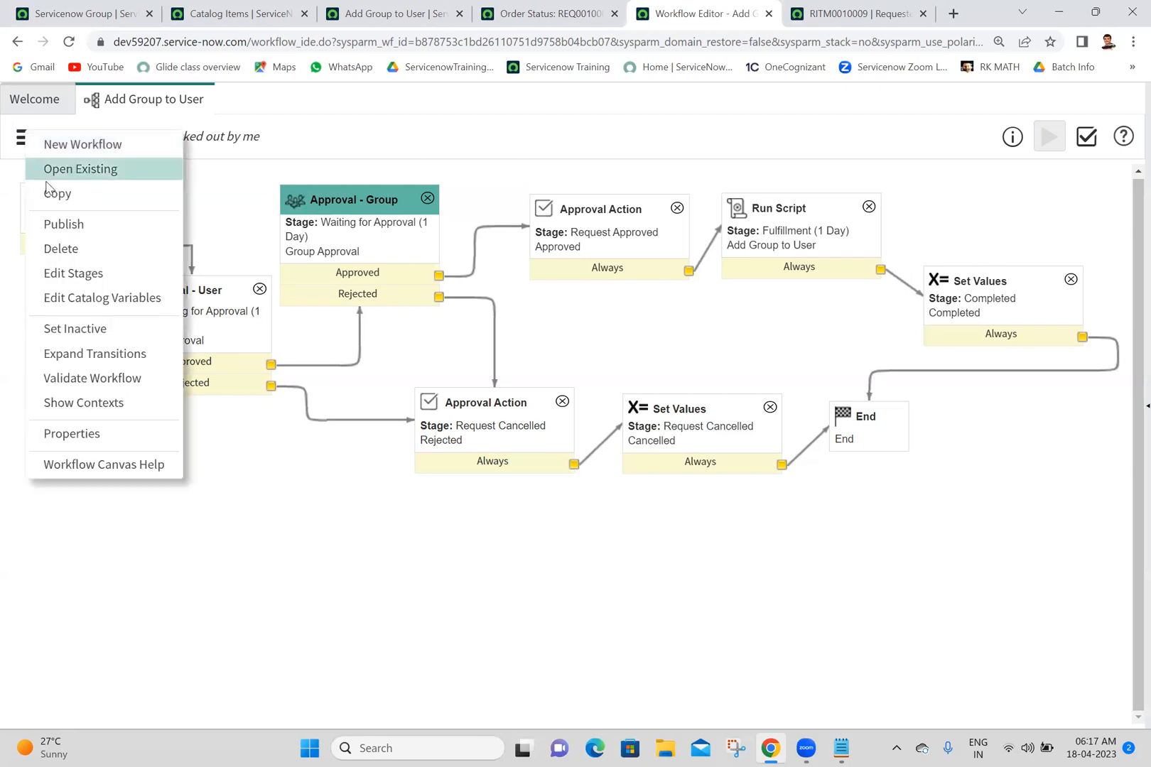
left_click(61, 226)
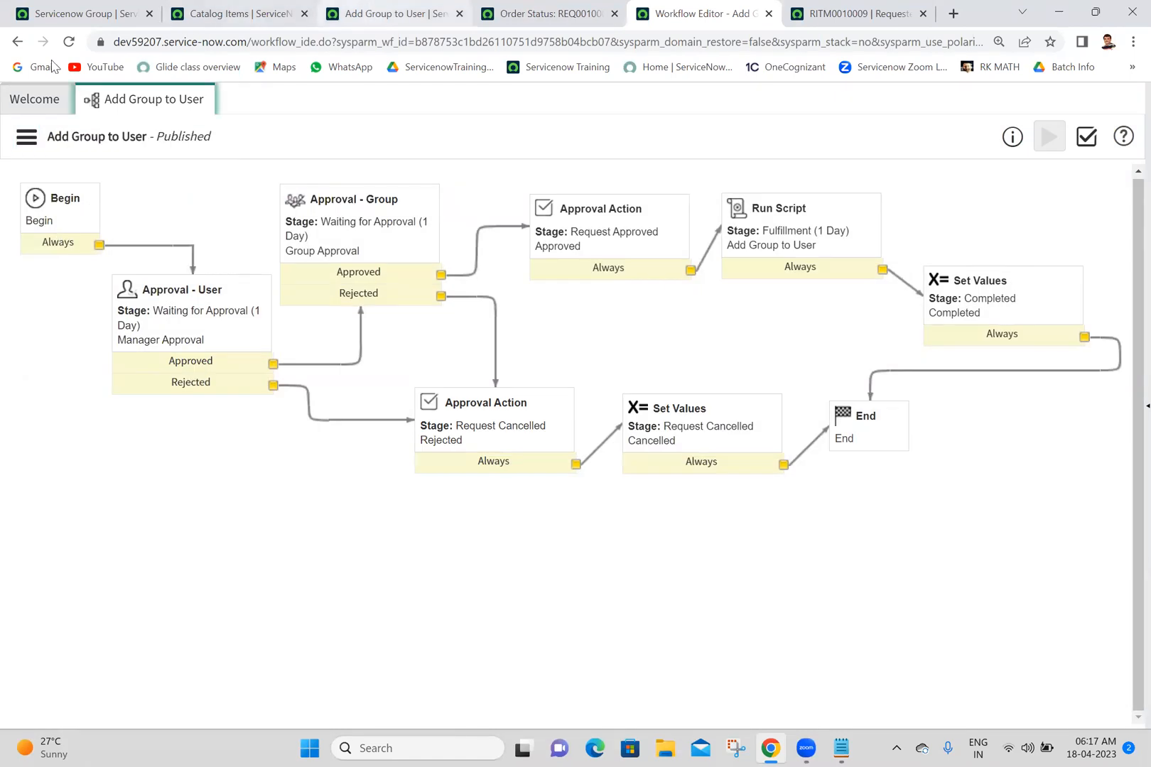
Step: Close the old Order Status page and reload the Add Group to User catalog item form
left_click(569, 16)
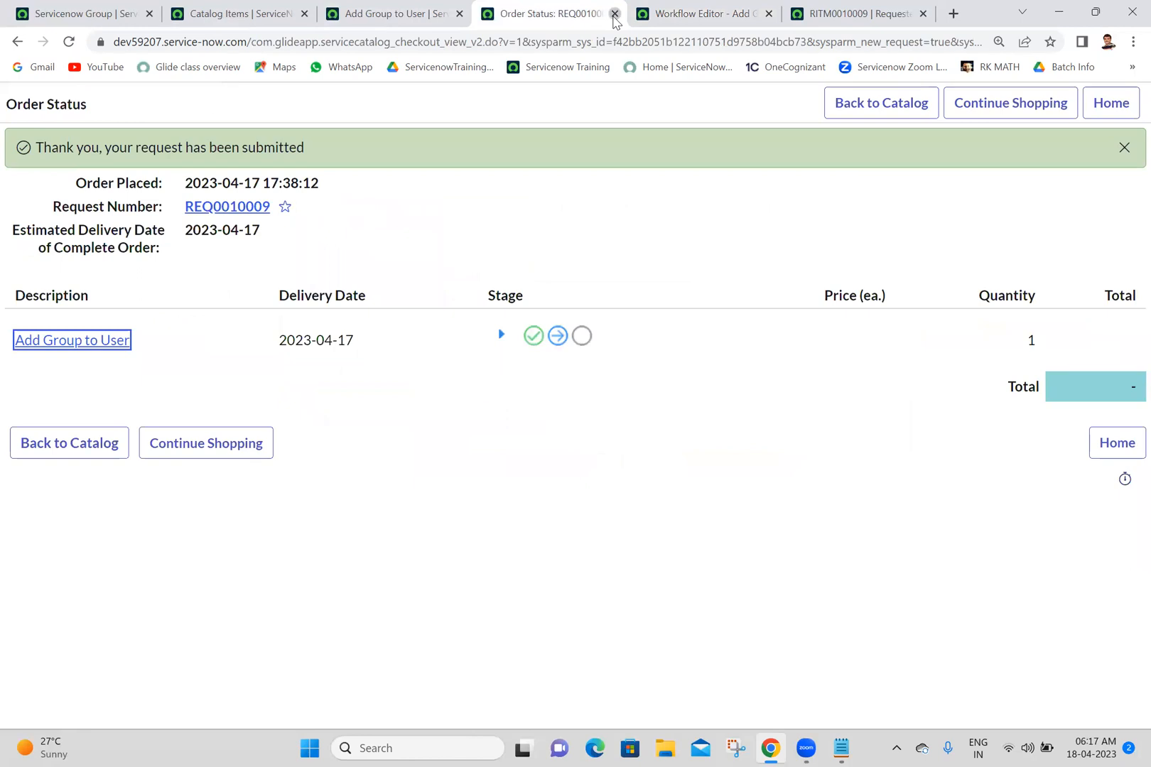
left_click(615, 13)
left_click(376, 14)
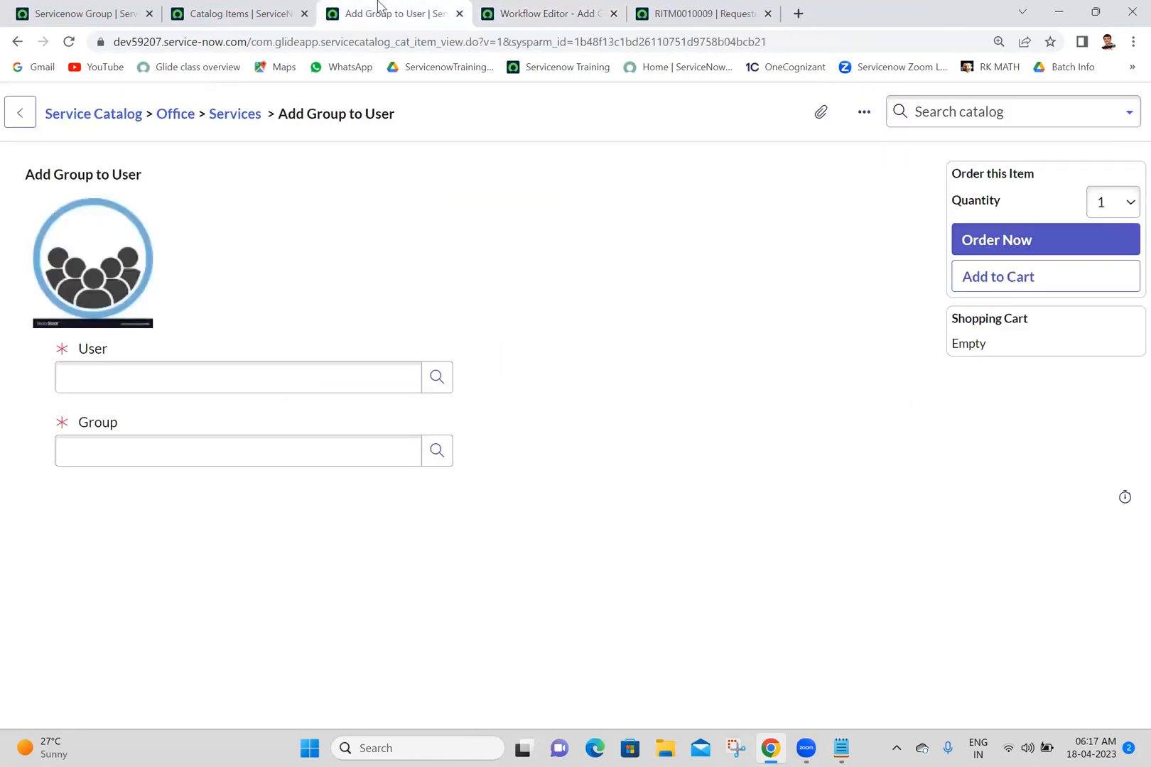
left_click(65, 43)
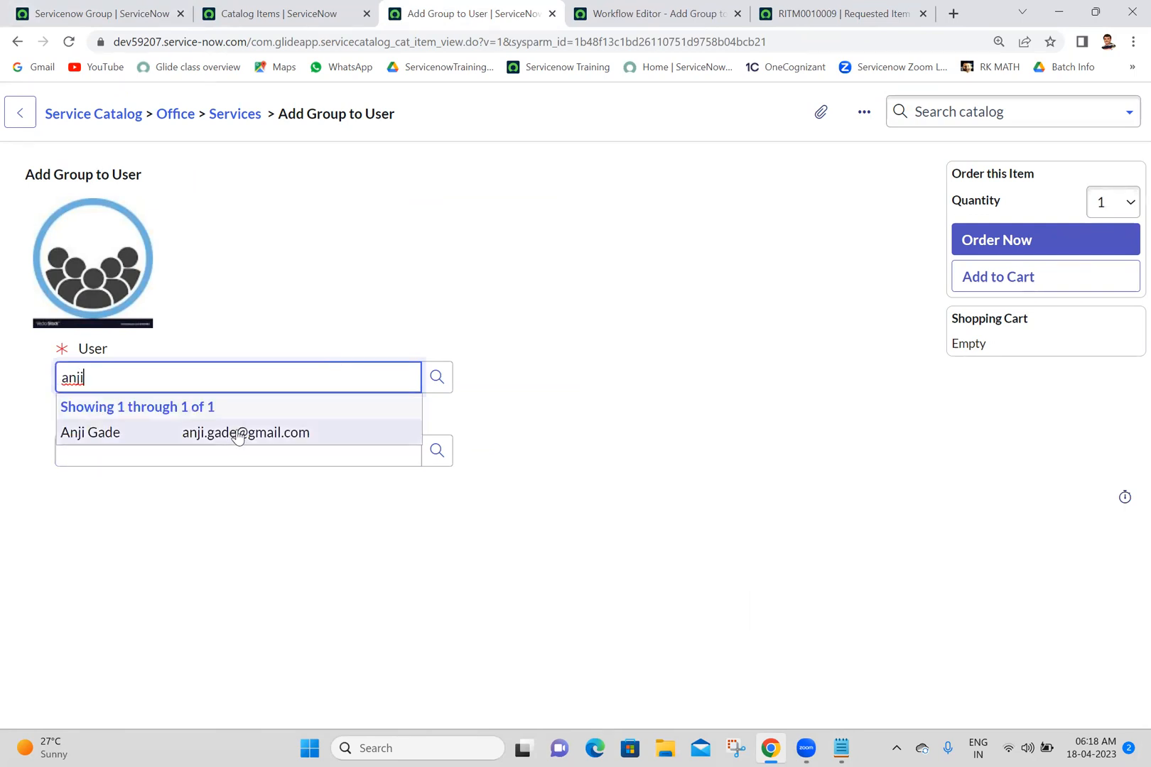
Step: Order the Add Group to User item with the requested user's name and group Database, and open its requested item
left_click(238, 436)
left_click(220, 452)
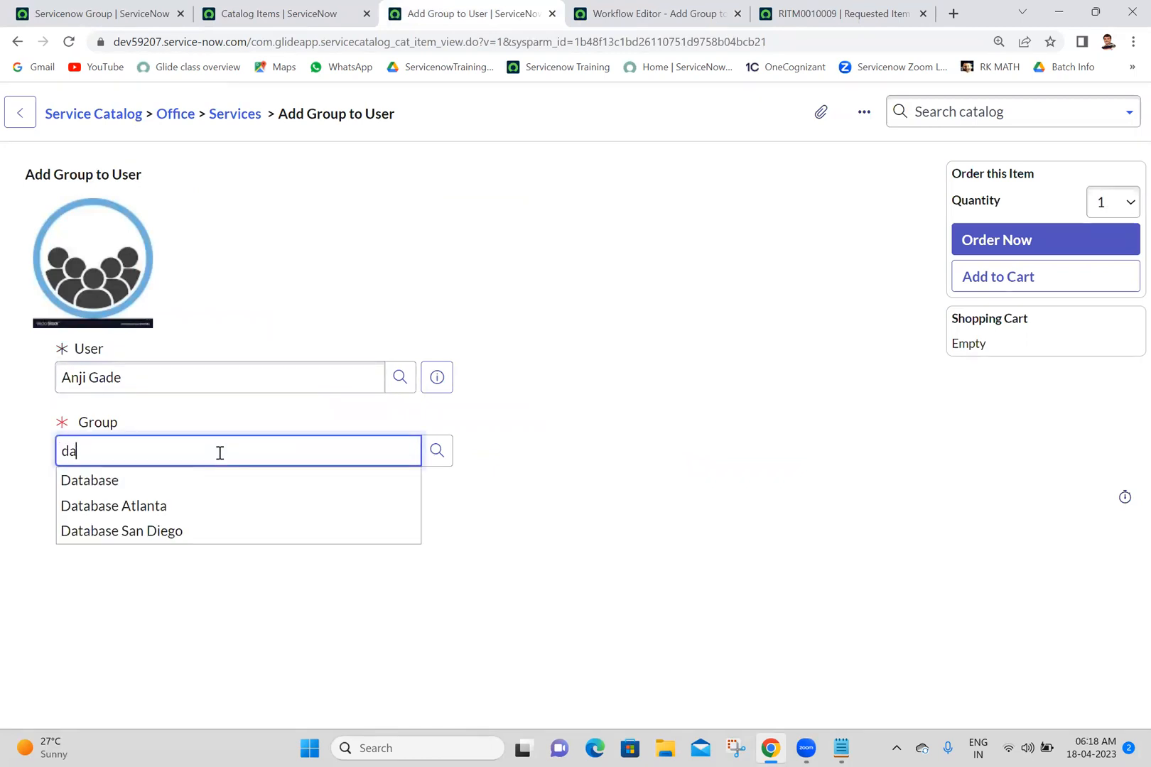
left_click(134, 491)
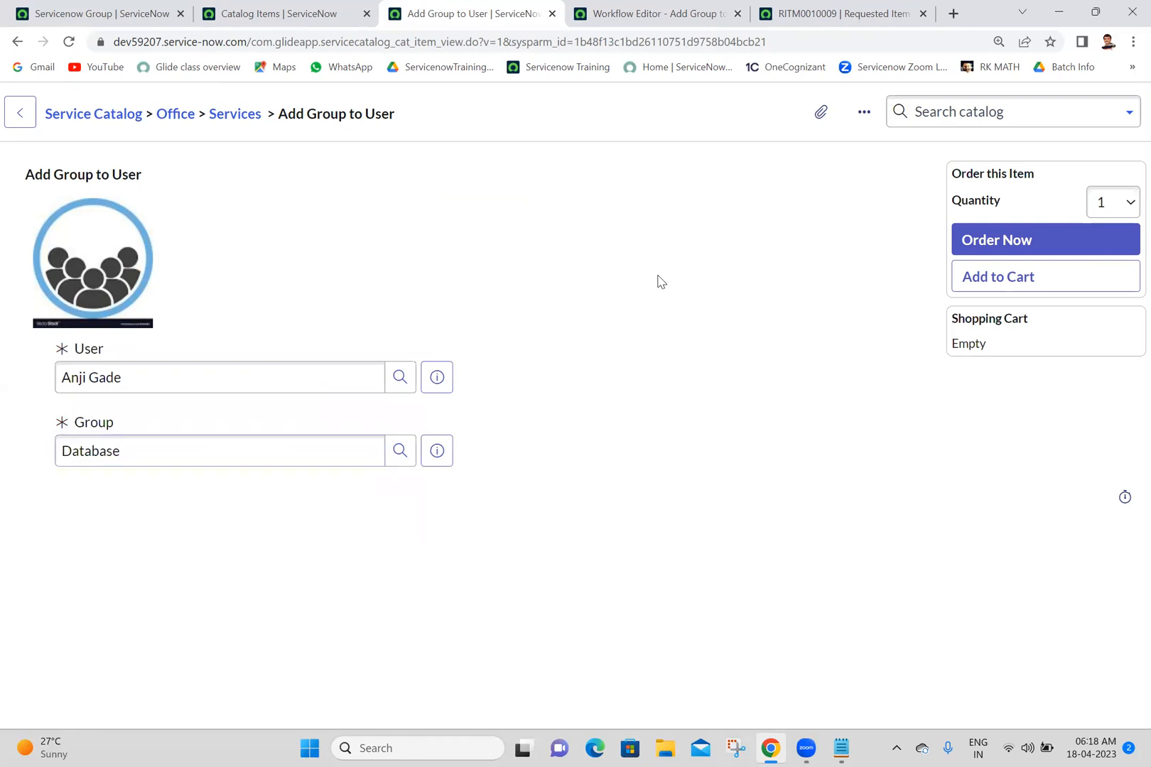
left_click(984, 247)
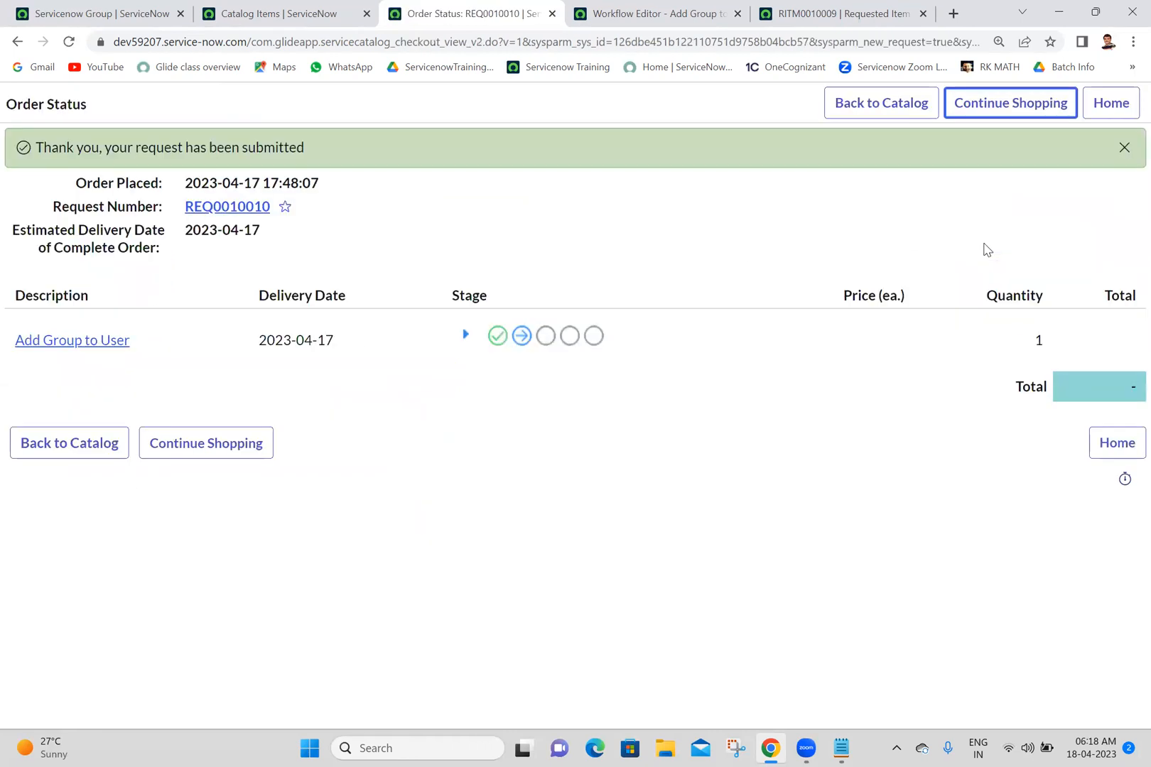
left_click(125, 342)
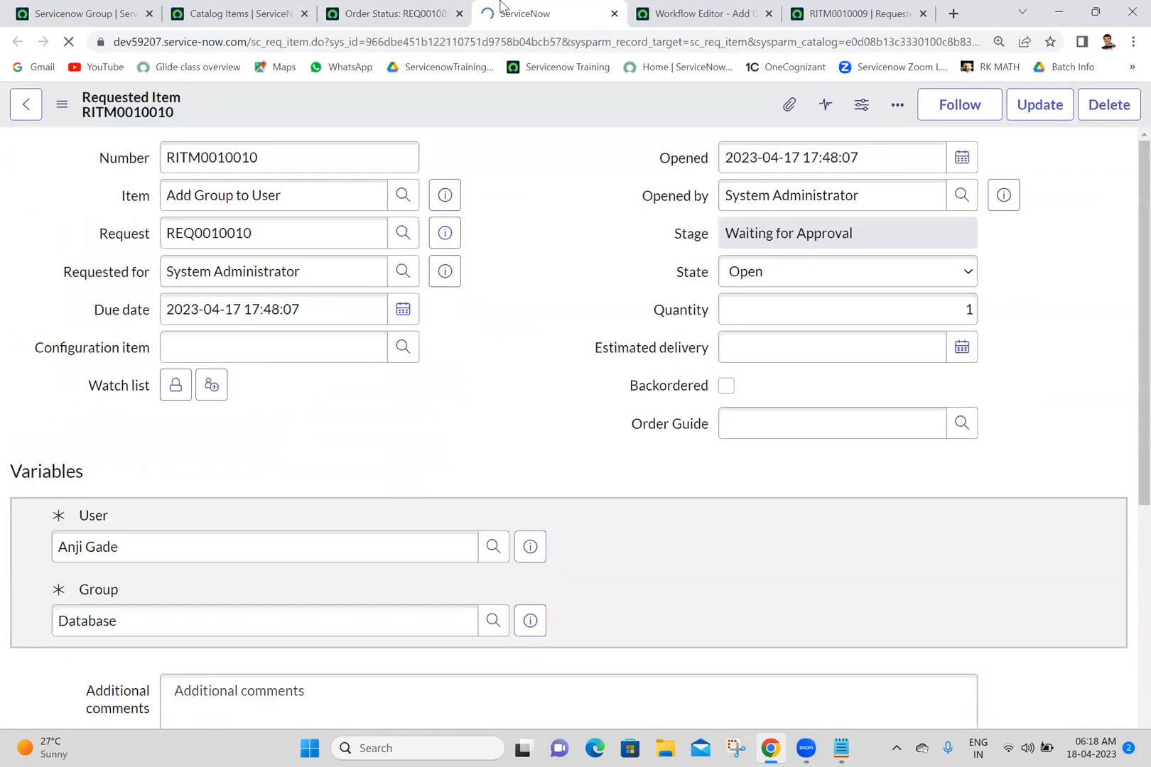
Step: Review the requested item for group Database and approve its pending manager approval in the approvers list
scroll(1125, 226, "down", 10)
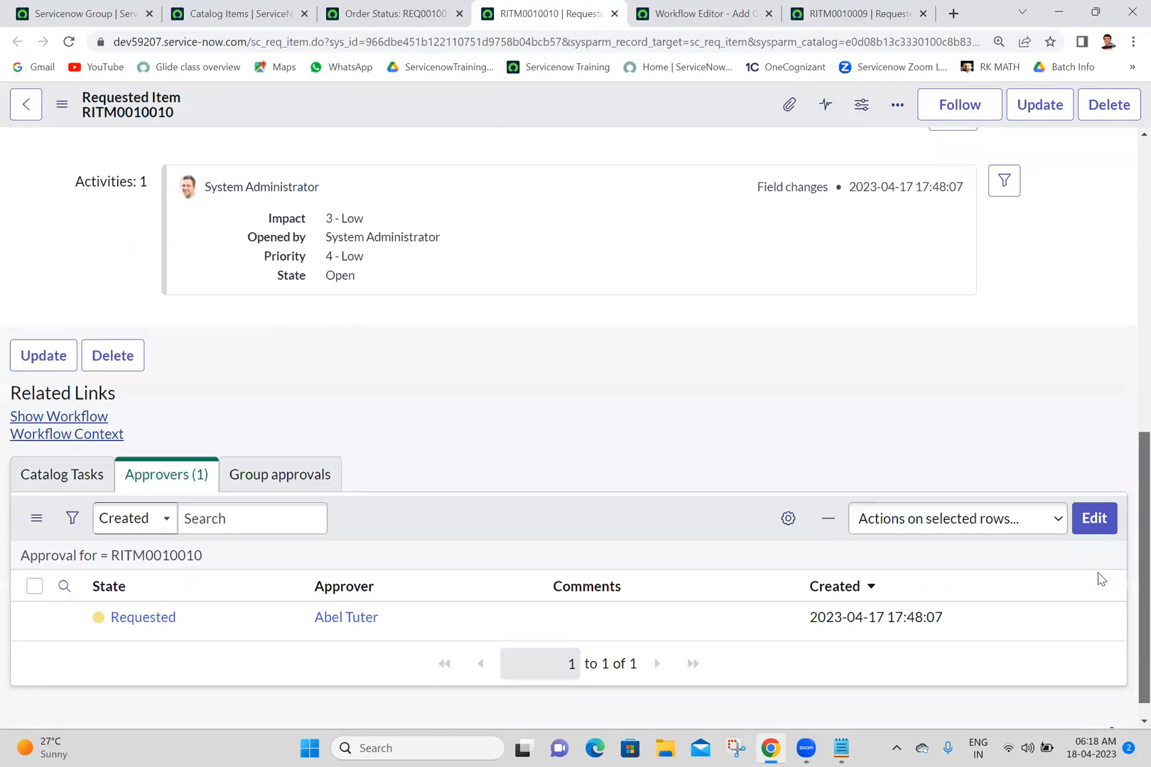
scroll(1125, 427, "up", 6)
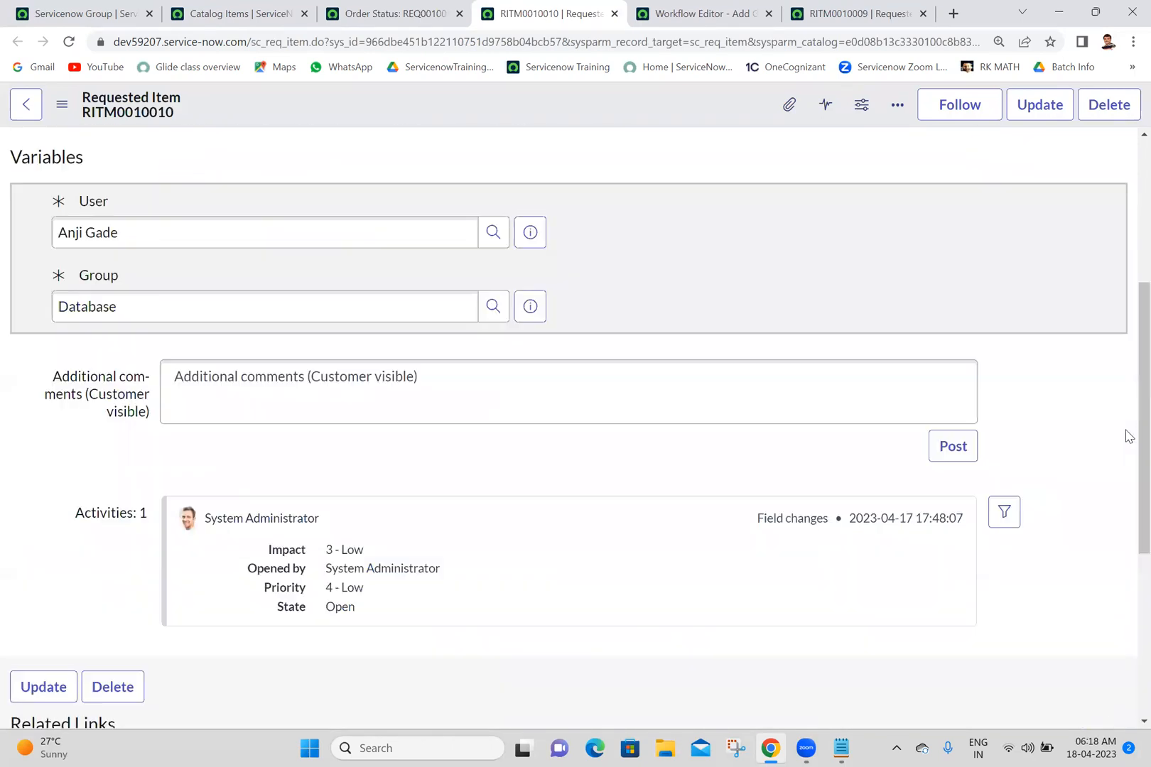
scroll(1128, 436, "up", 2)
scroll(1125, 321, "down", 1)
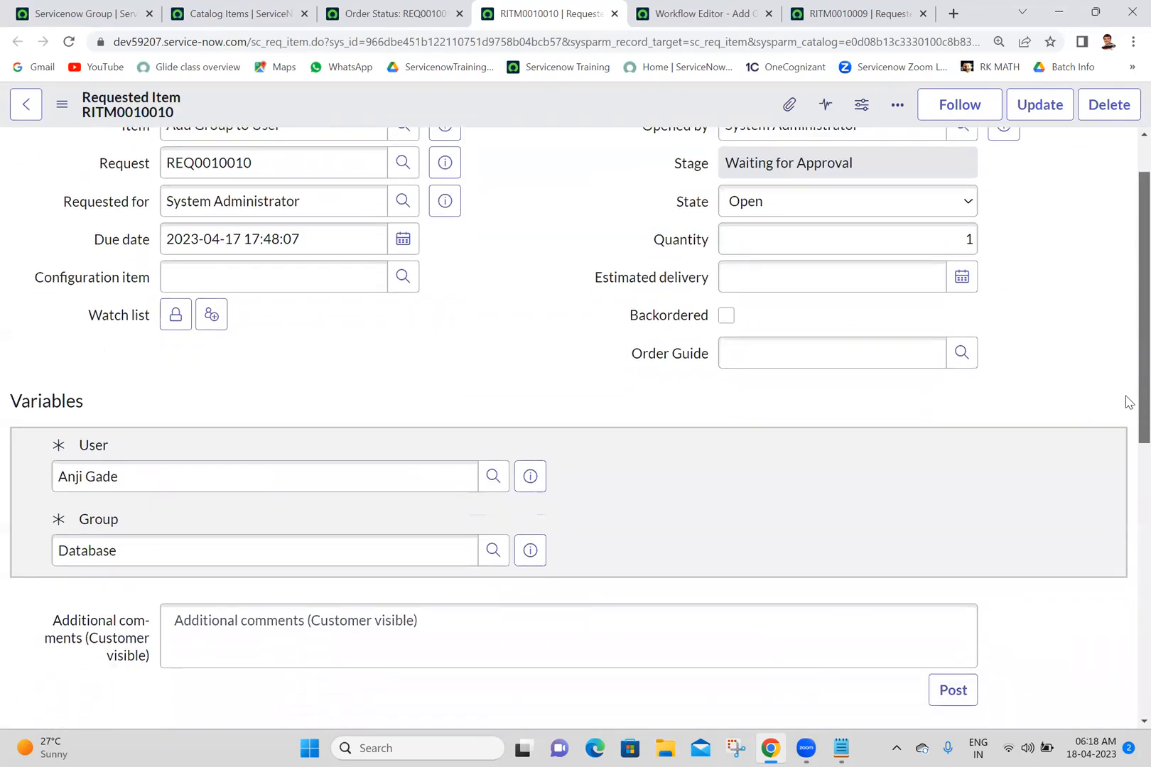
scroll(1125, 398, "up", 1)
scroll(1128, 357, "down", 3)
left_click_drag(1125, 469, 1125, 662)
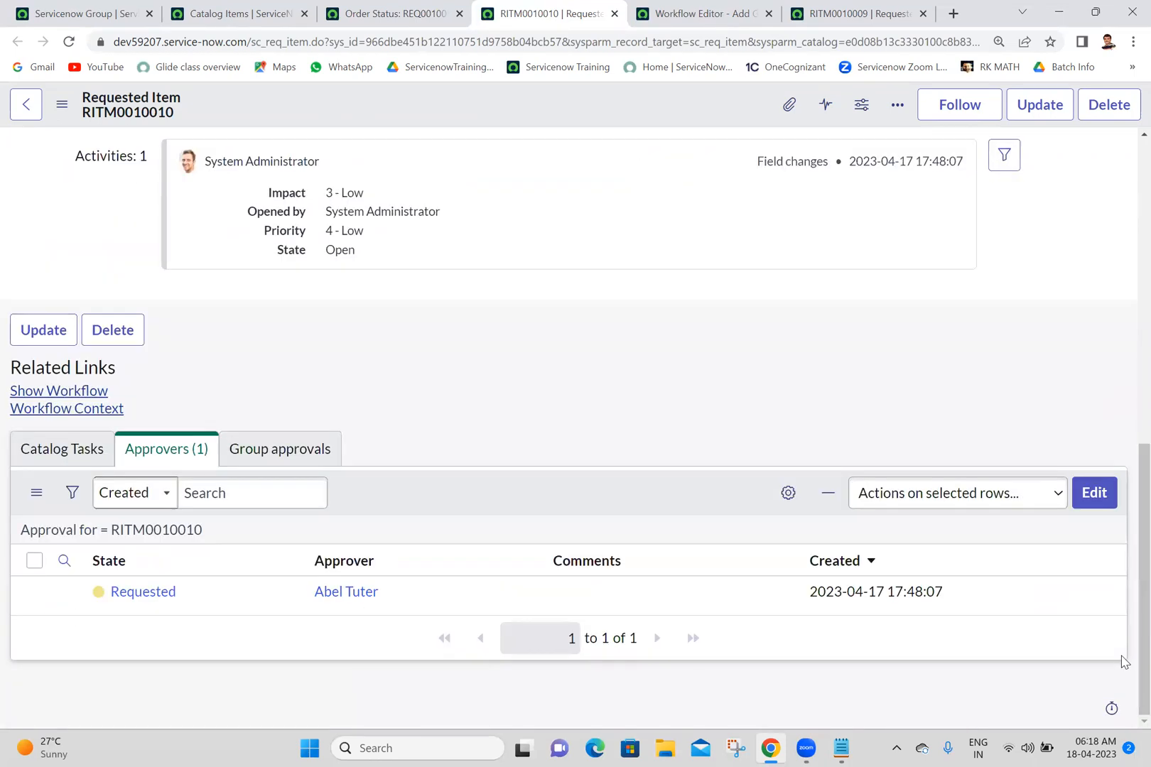
left_click(239, 590)
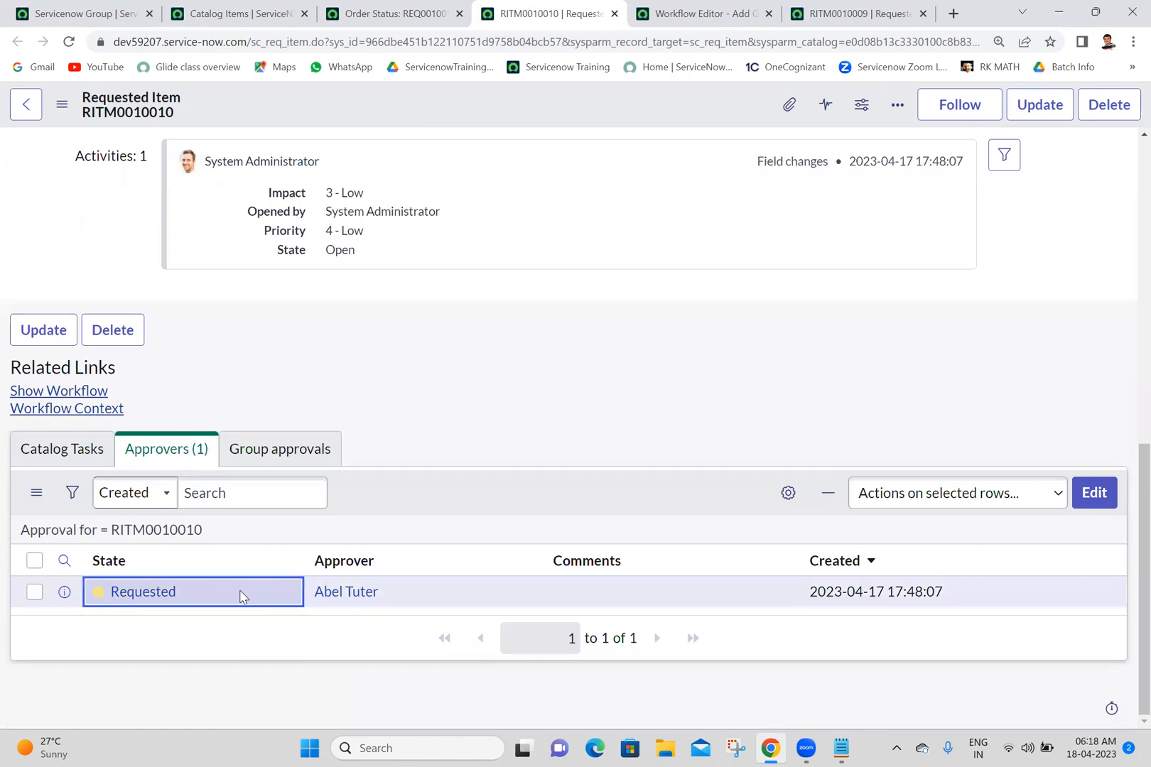
right_click(240, 589)
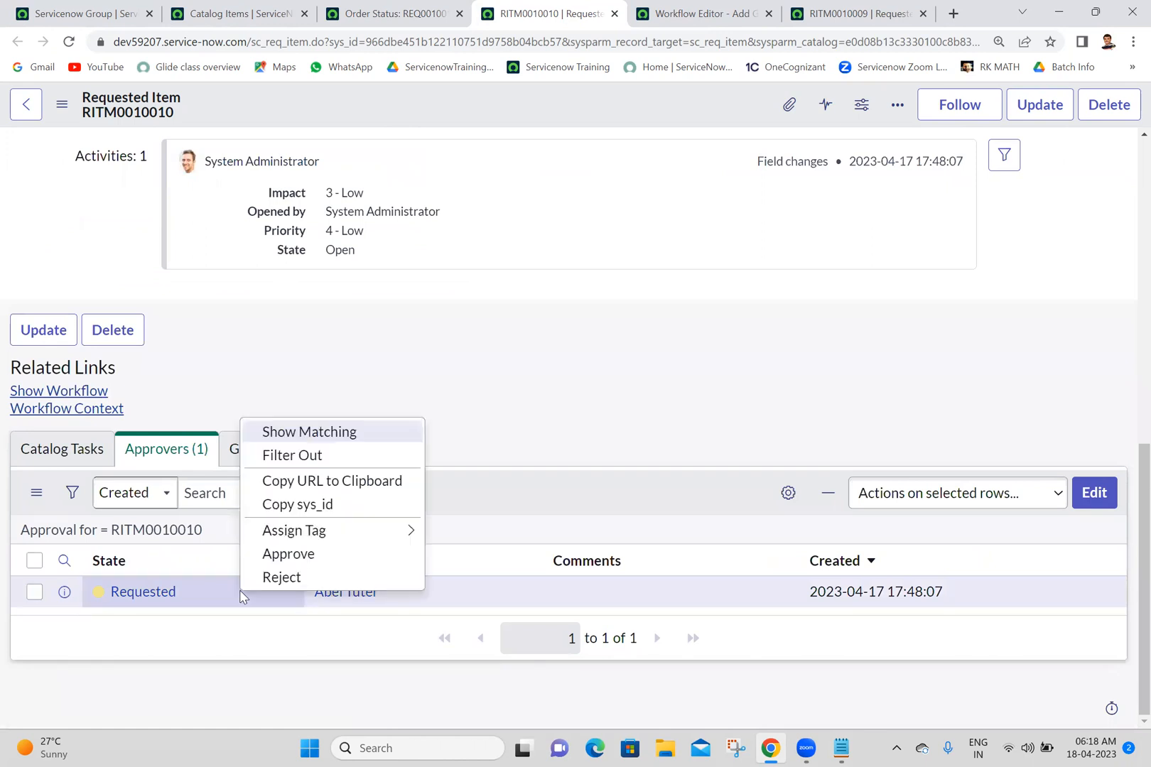
left_click(289, 555)
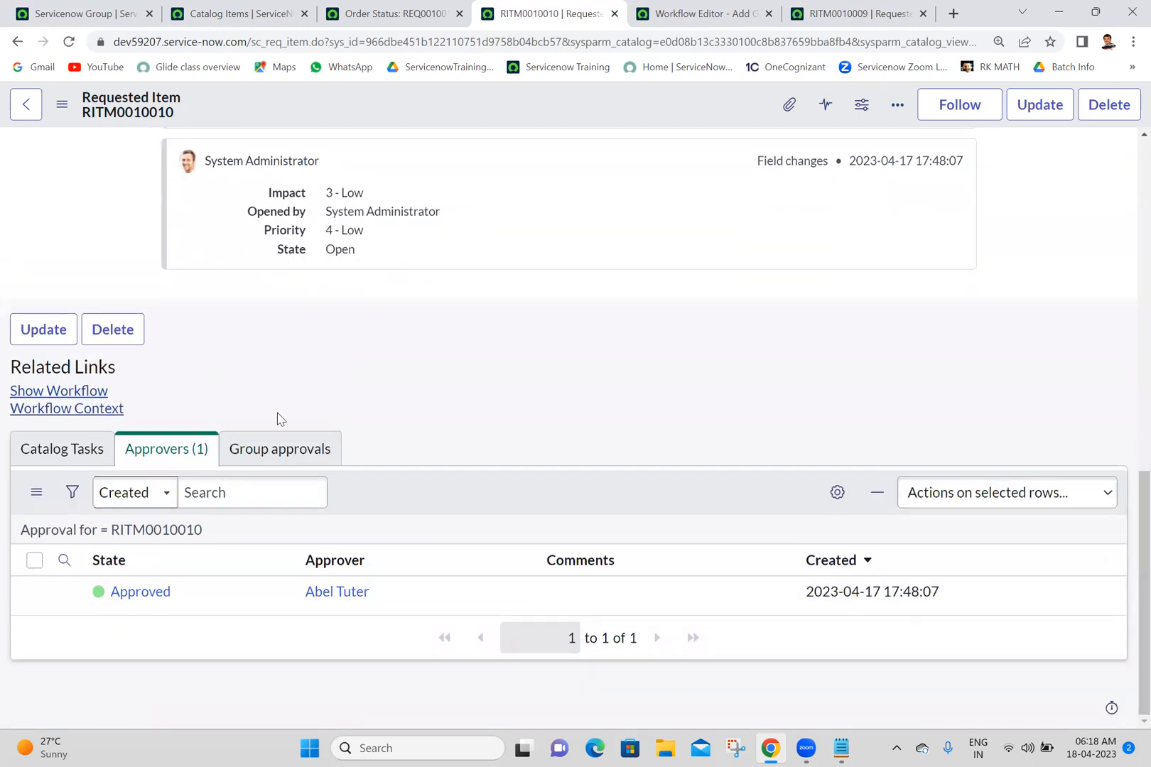
Step: Show the requested item's workflow, compare it with the approvers list, refresh it and examine the Approval - Group activity's execution details
left_click(66, 392)
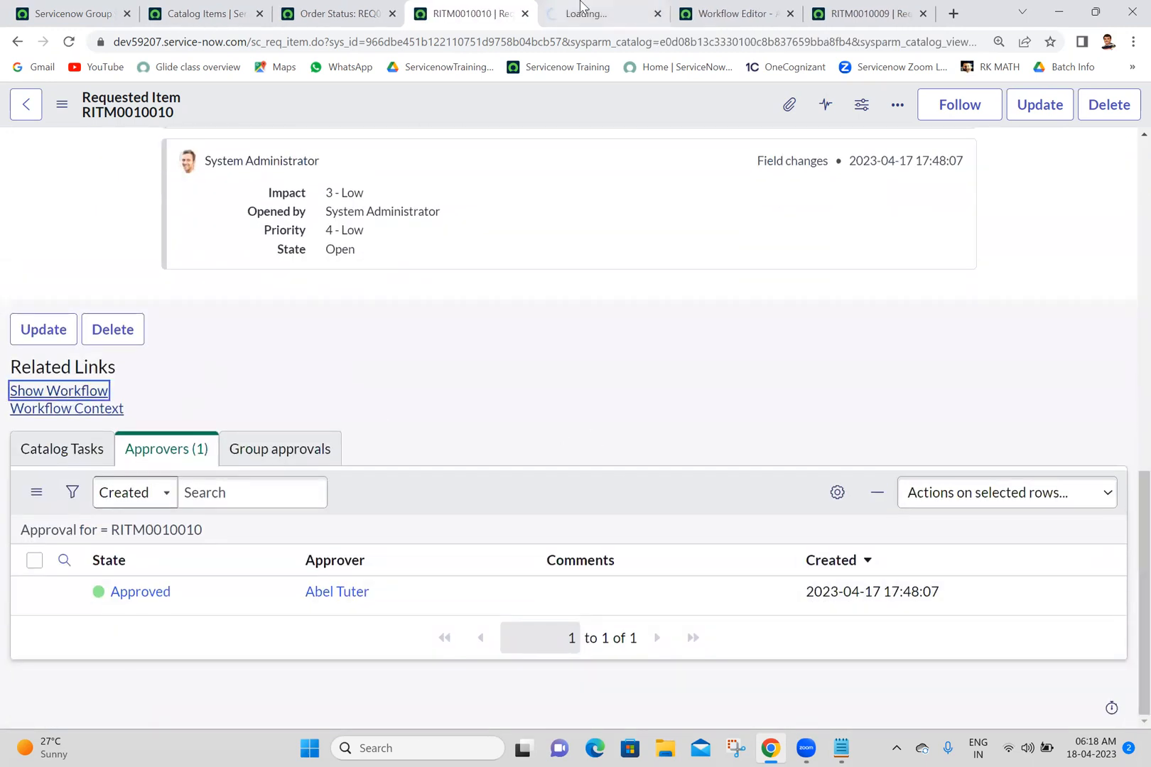
left_click(579, 9)
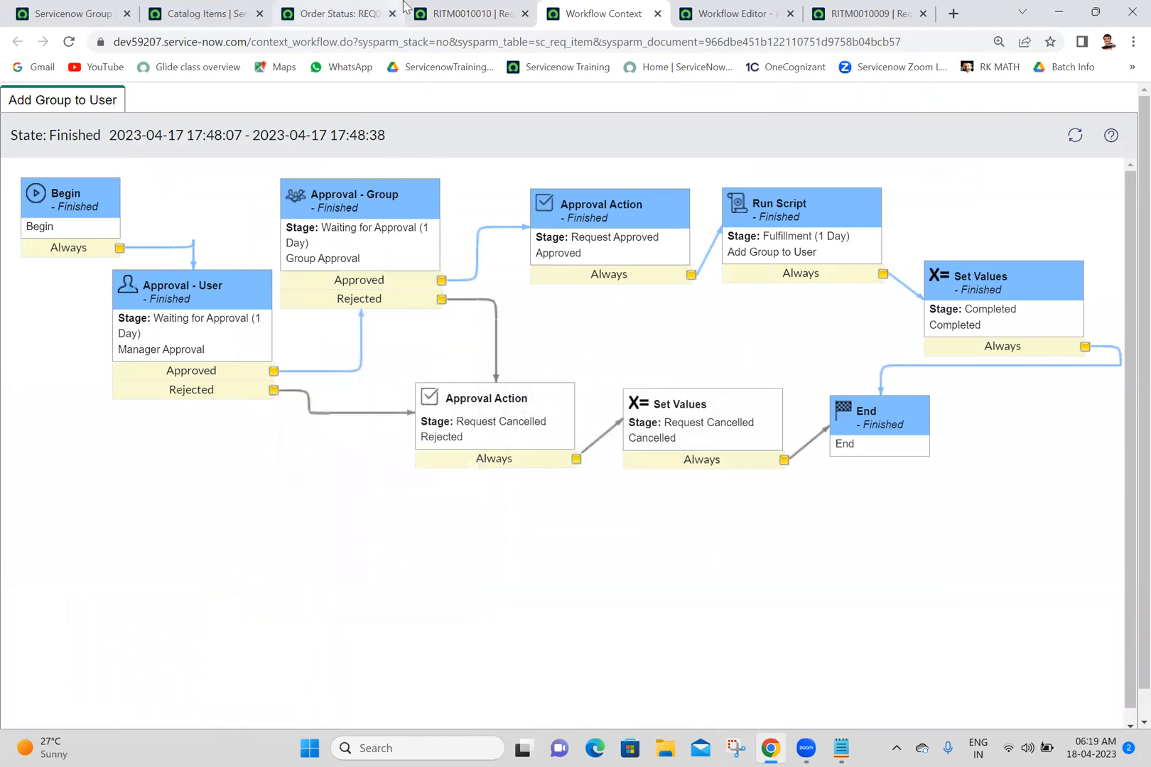
left_click(488, 6)
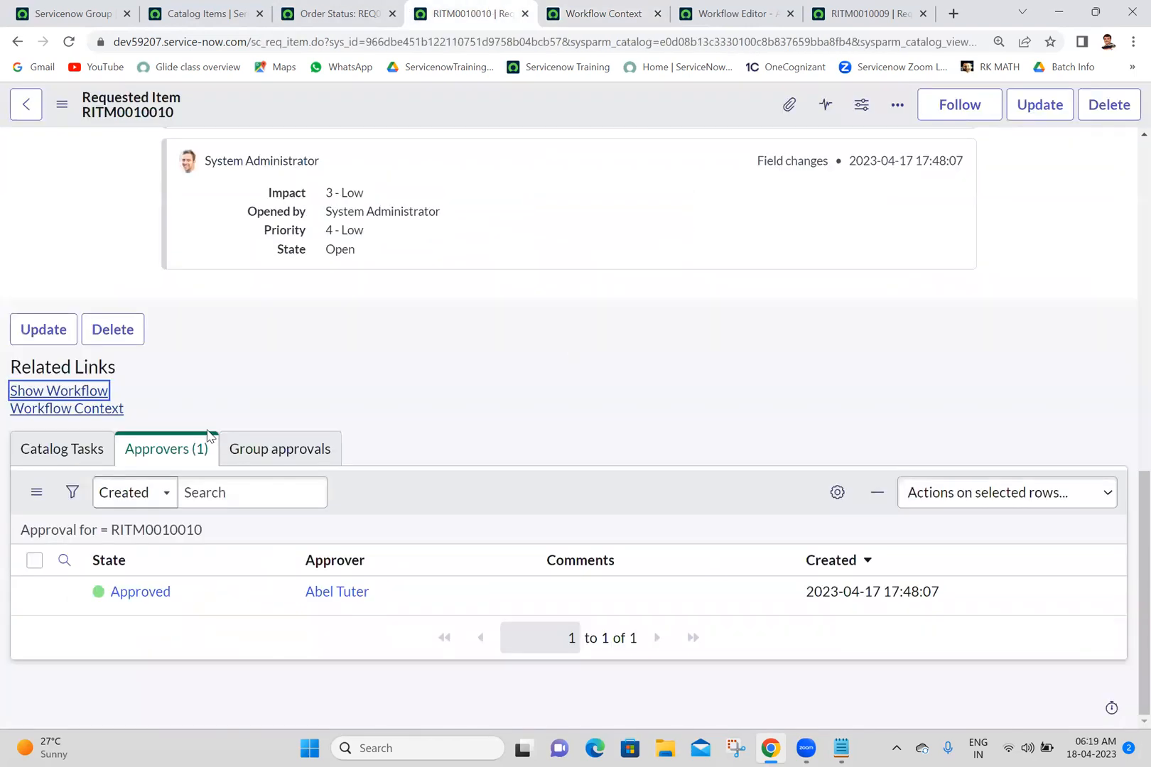
left_click_drag(412, 587, 292, 600)
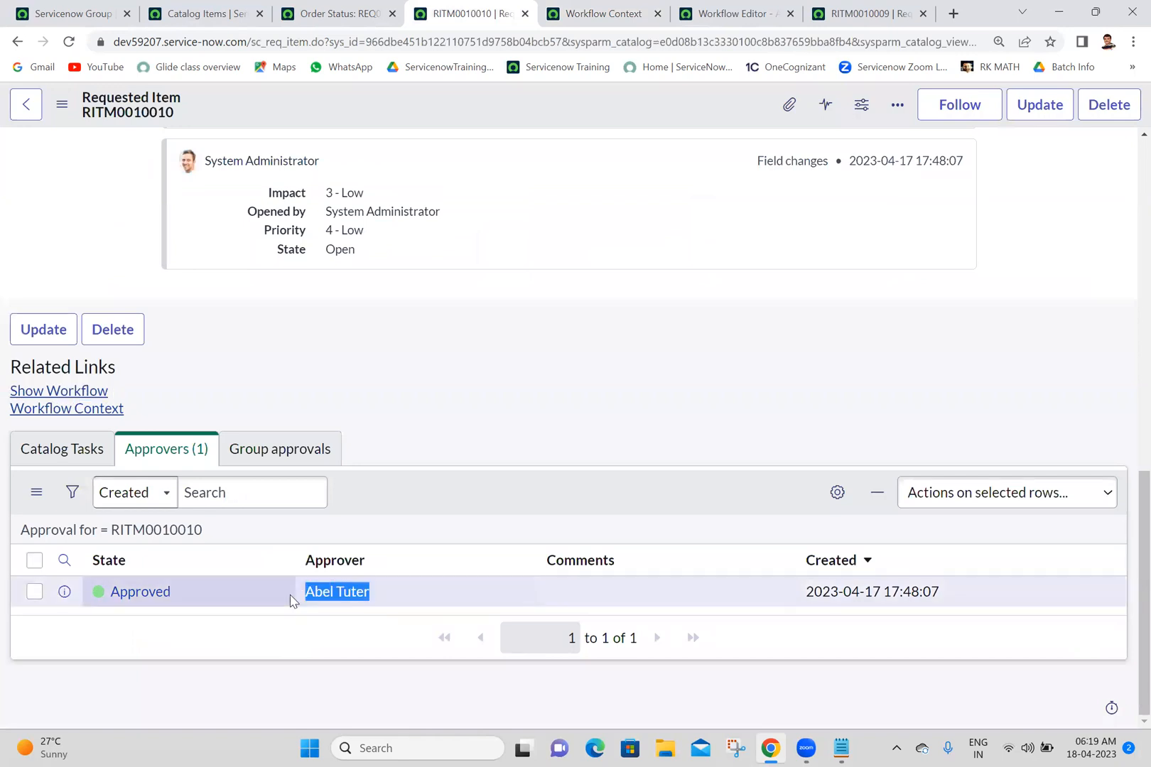
left_click(491, 349)
left_click(602, 13)
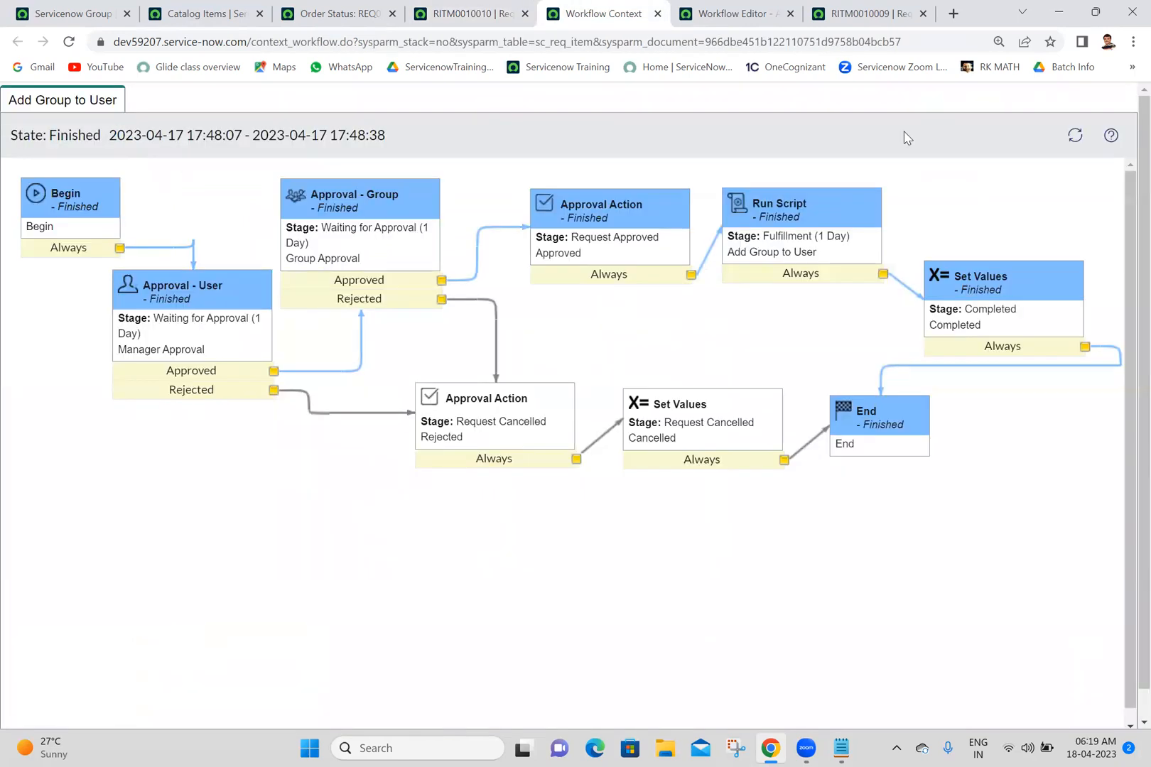
left_click(1074, 135)
left_click(1074, 137)
left_click(1074, 136)
mouse_move(398, 242)
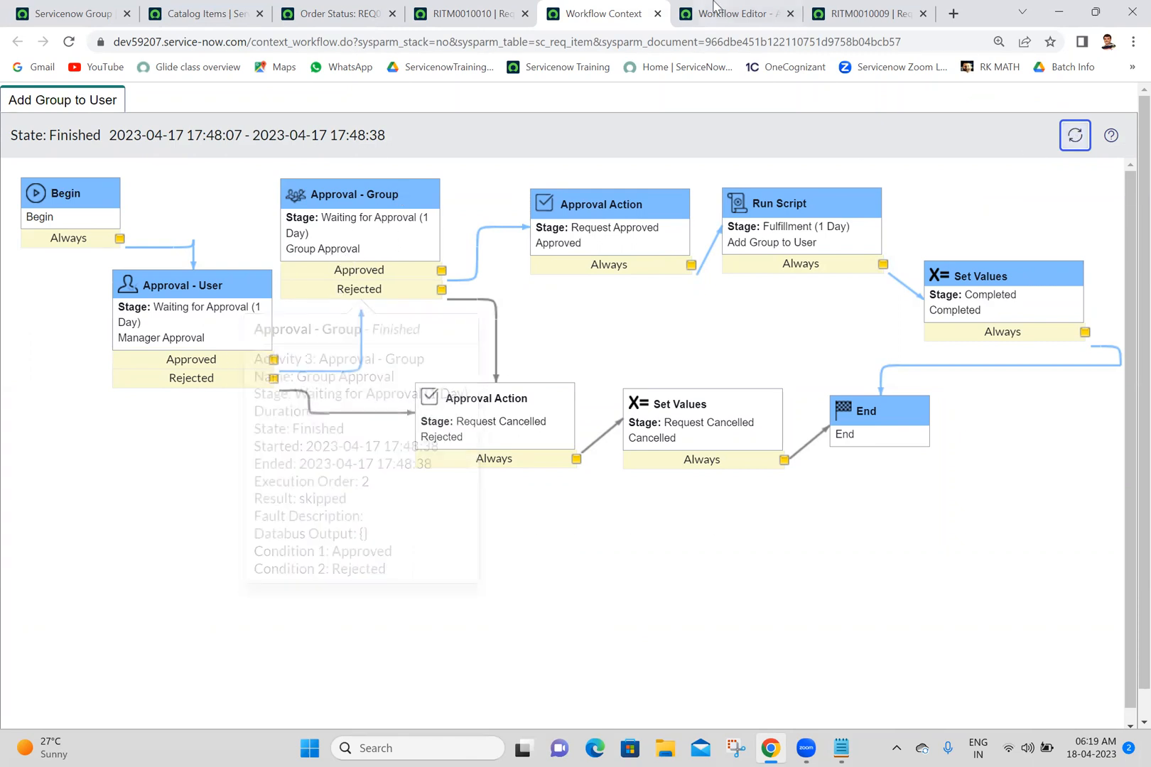
Step: Check out the published Add Group to User workflow in the Workflow Editor for editing
left_click(735, 14)
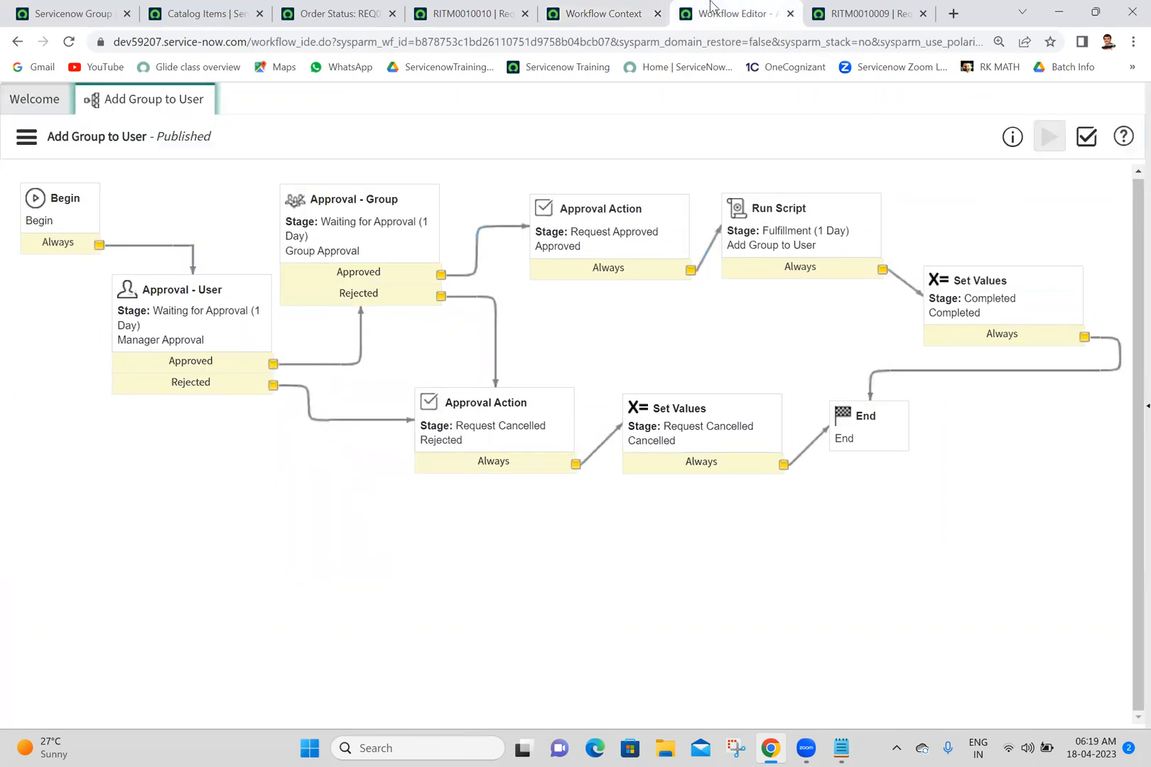
left_click(26, 136)
left_click(69, 226)
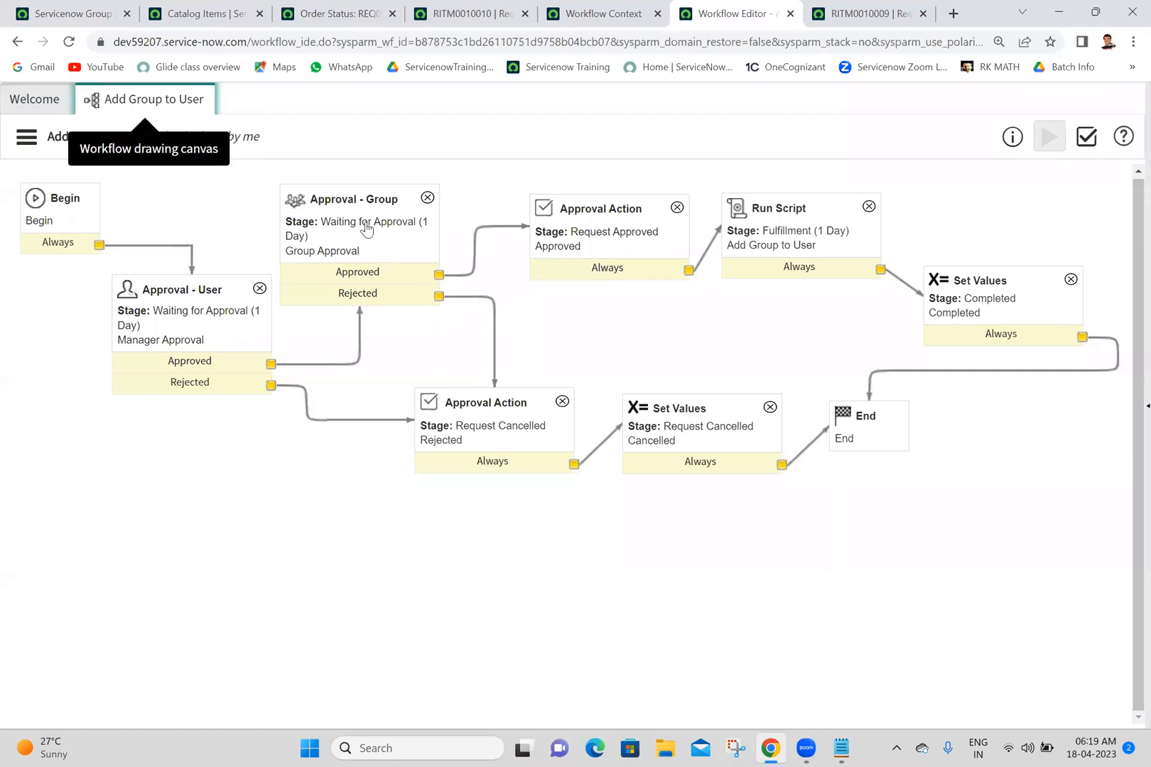
Step: Change the Approval - Group activity's additional groups script to answer.push(current.variables.group.sys_id); and update the activity
double_click(366, 227)
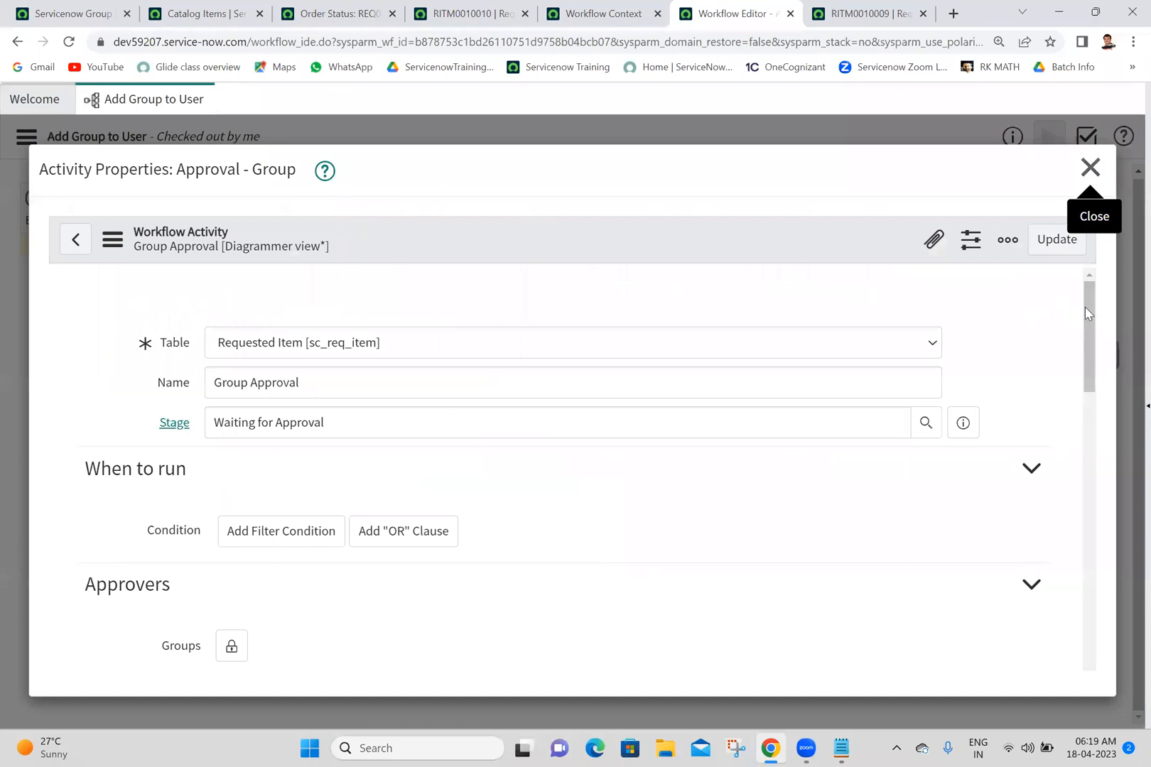
left_click_drag(1086, 325, 1073, 444)
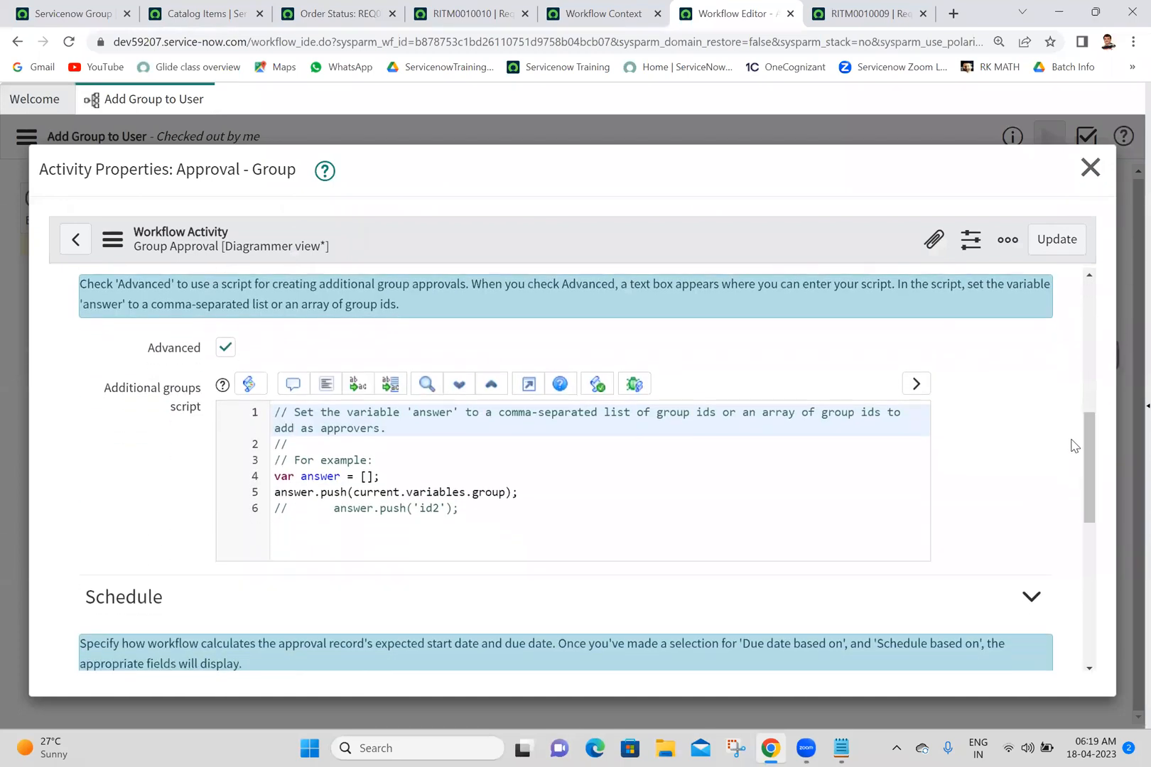
left_click(506, 492)
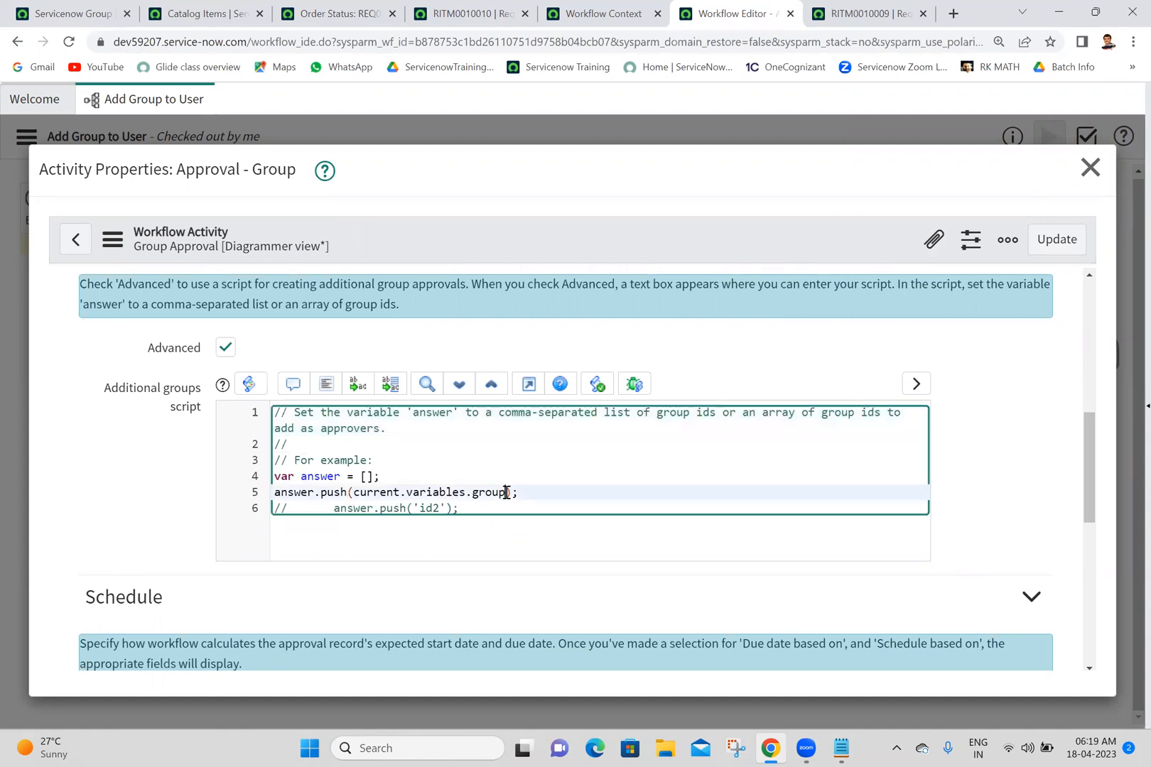
type(".sys")
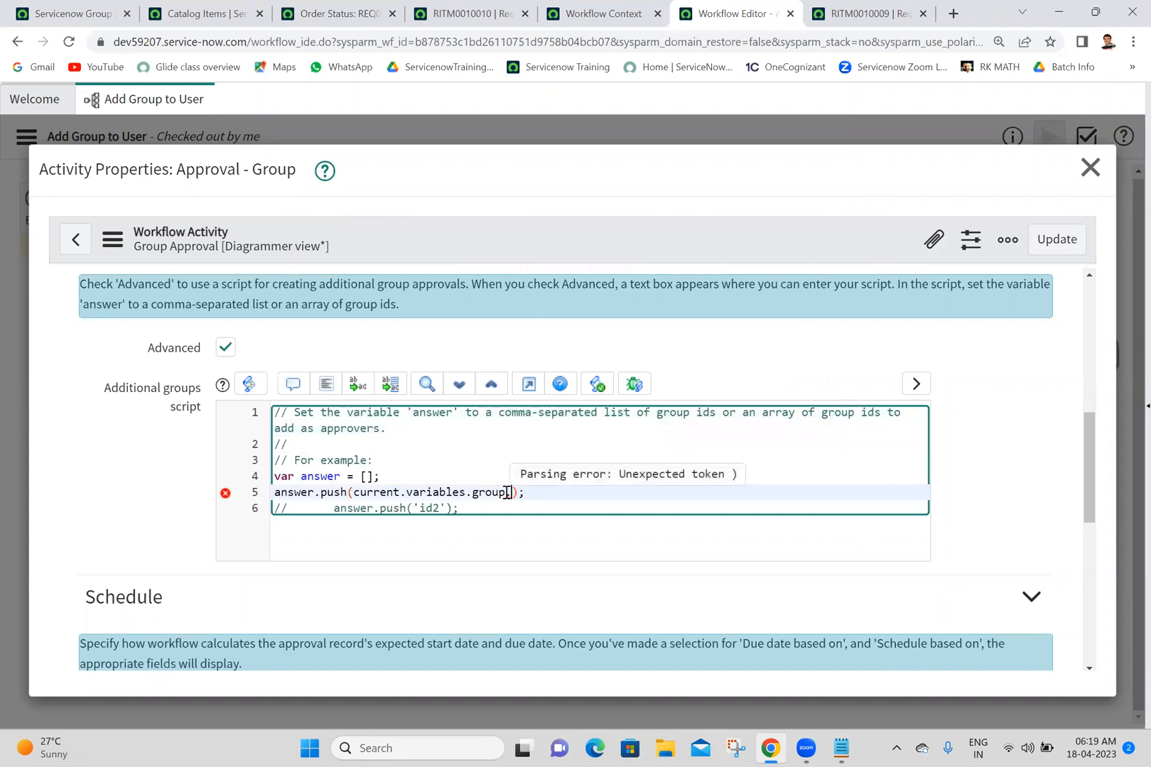
type("_id")
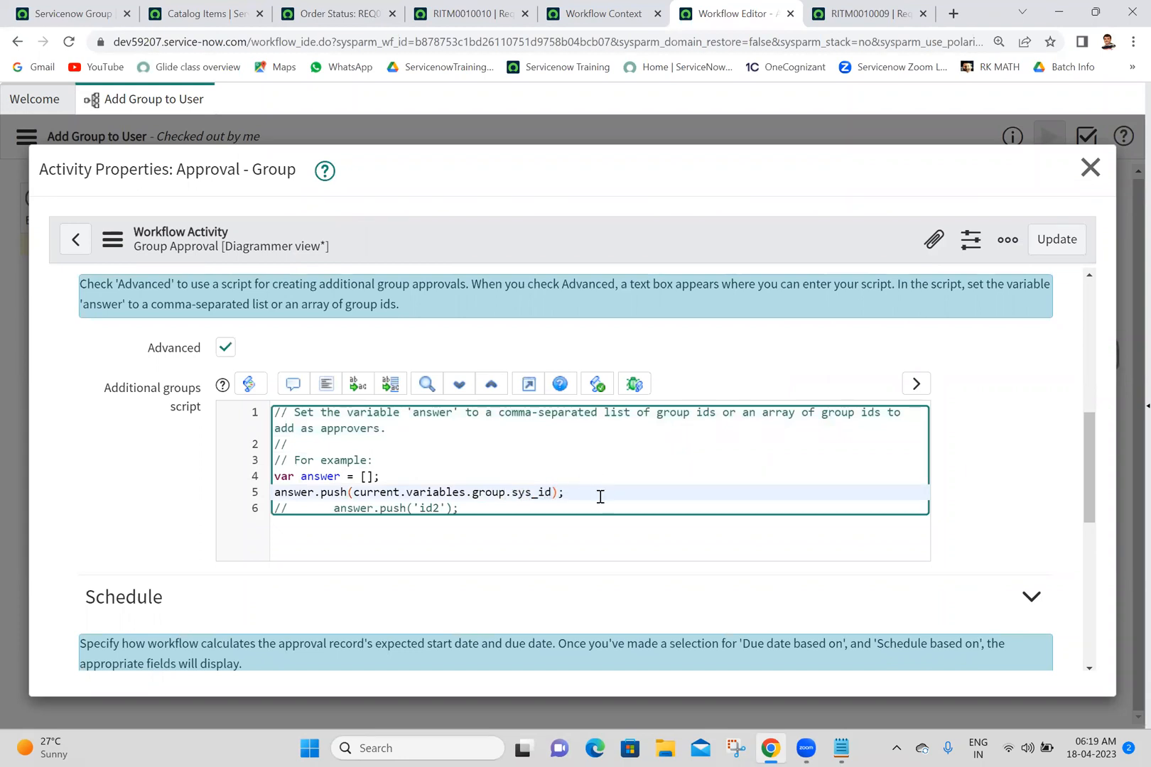
left_click(1041, 245)
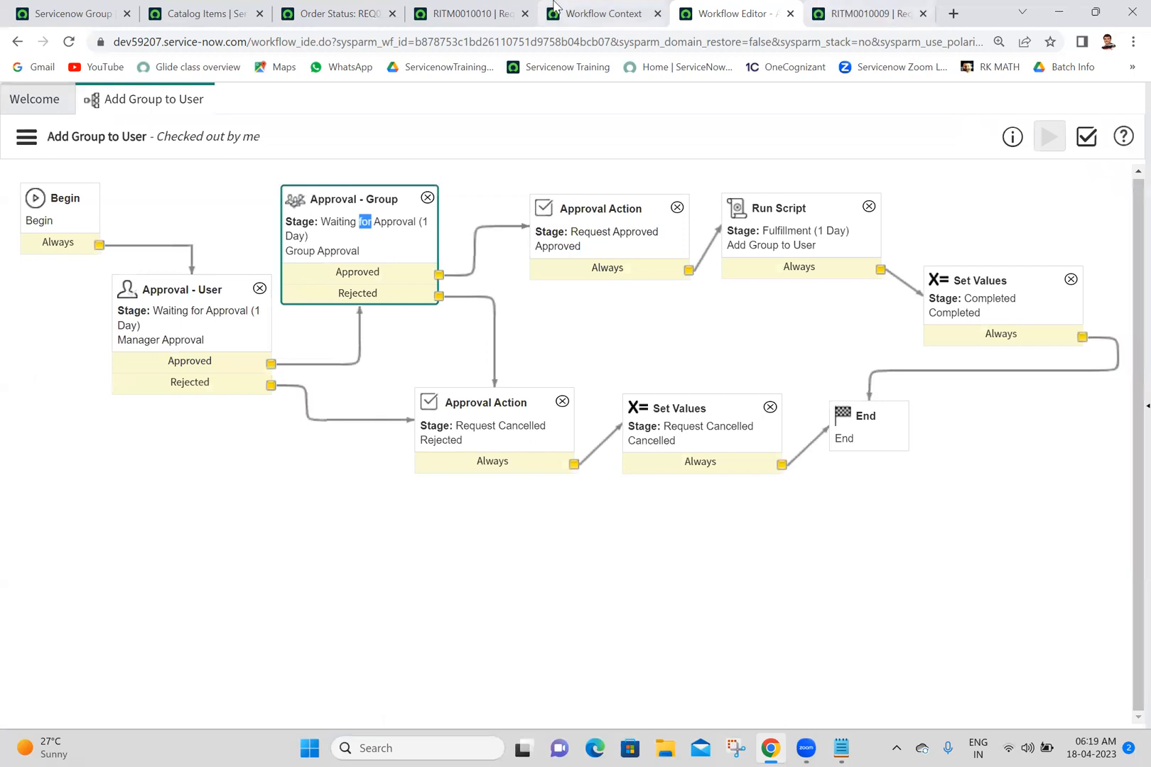
Step: Close the old workflow context and requested item pages, return from Order Status to the Add Group to User catalog form and reload it
left_click(648, 15)
left_click(658, 14)
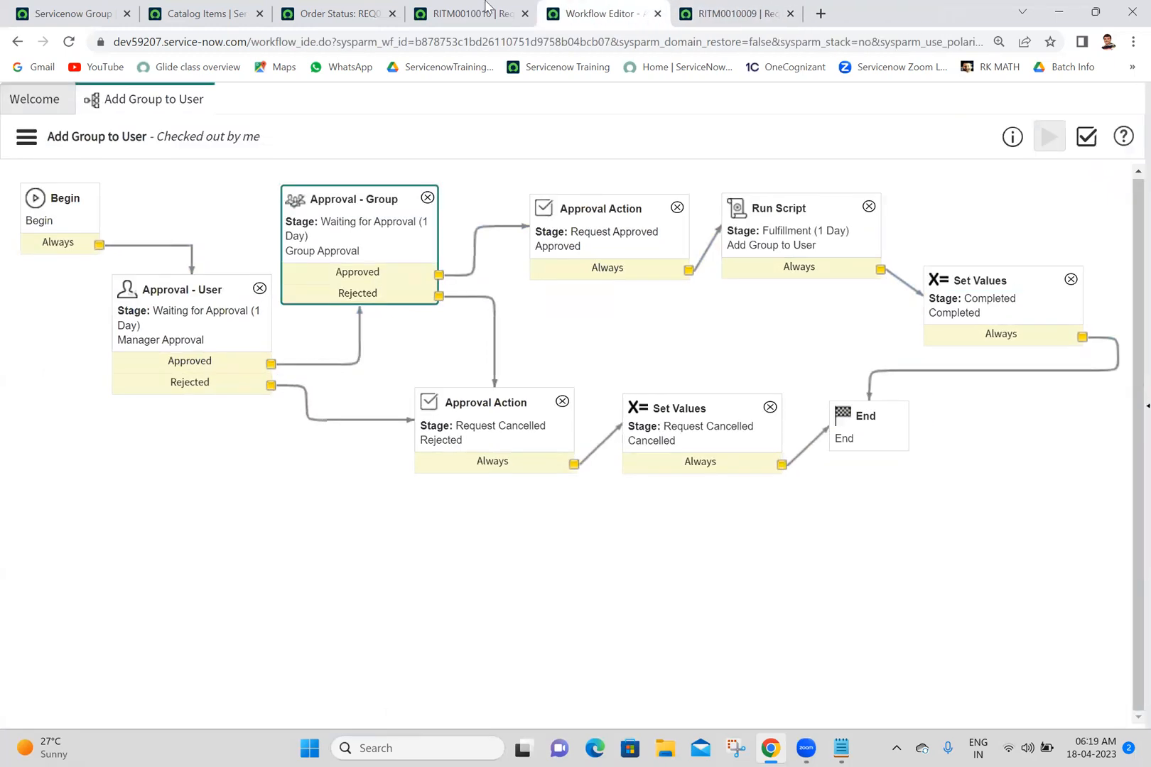
left_click(461, 7)
left_click(524, 13)
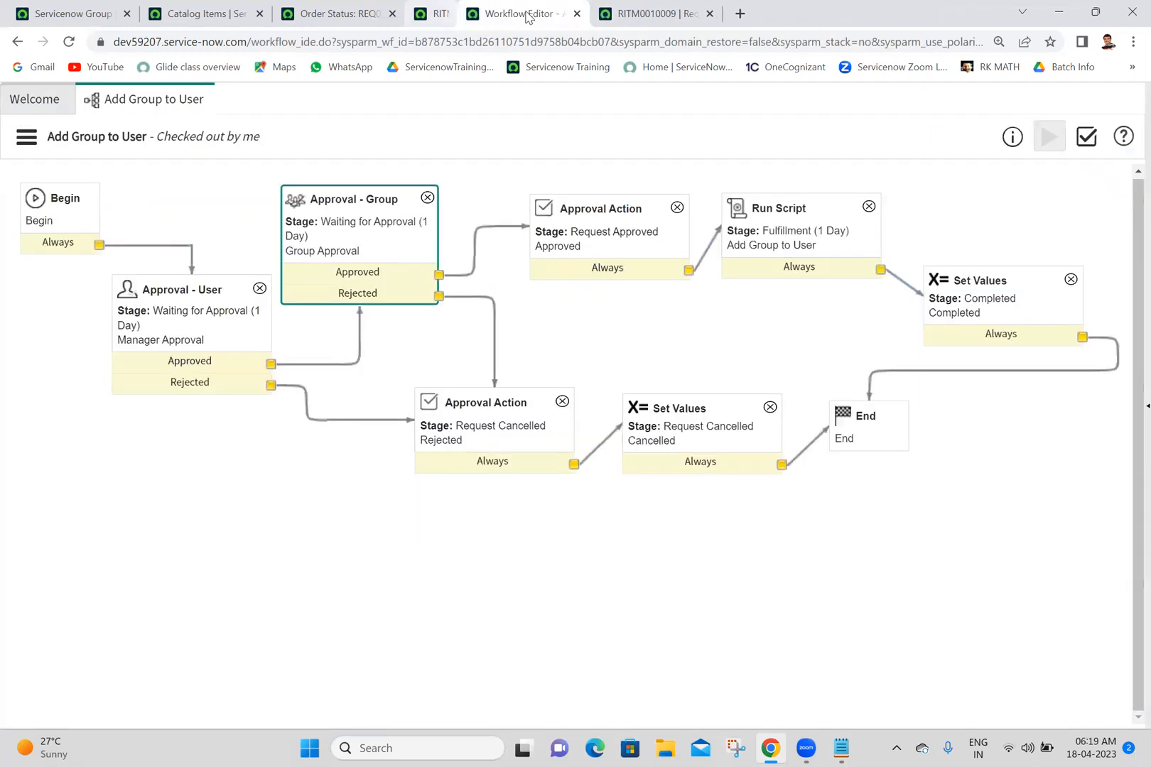
left_click(366, 5)
left_click(15, 41)
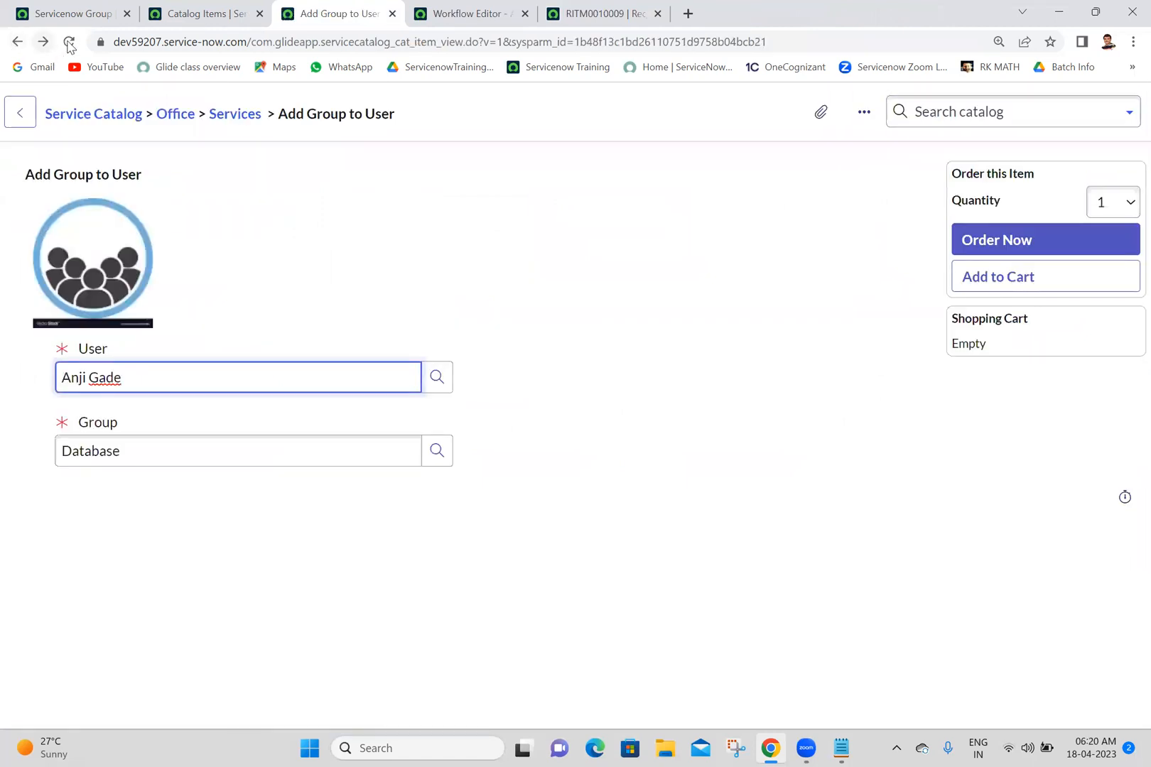
left_click(69, 42)
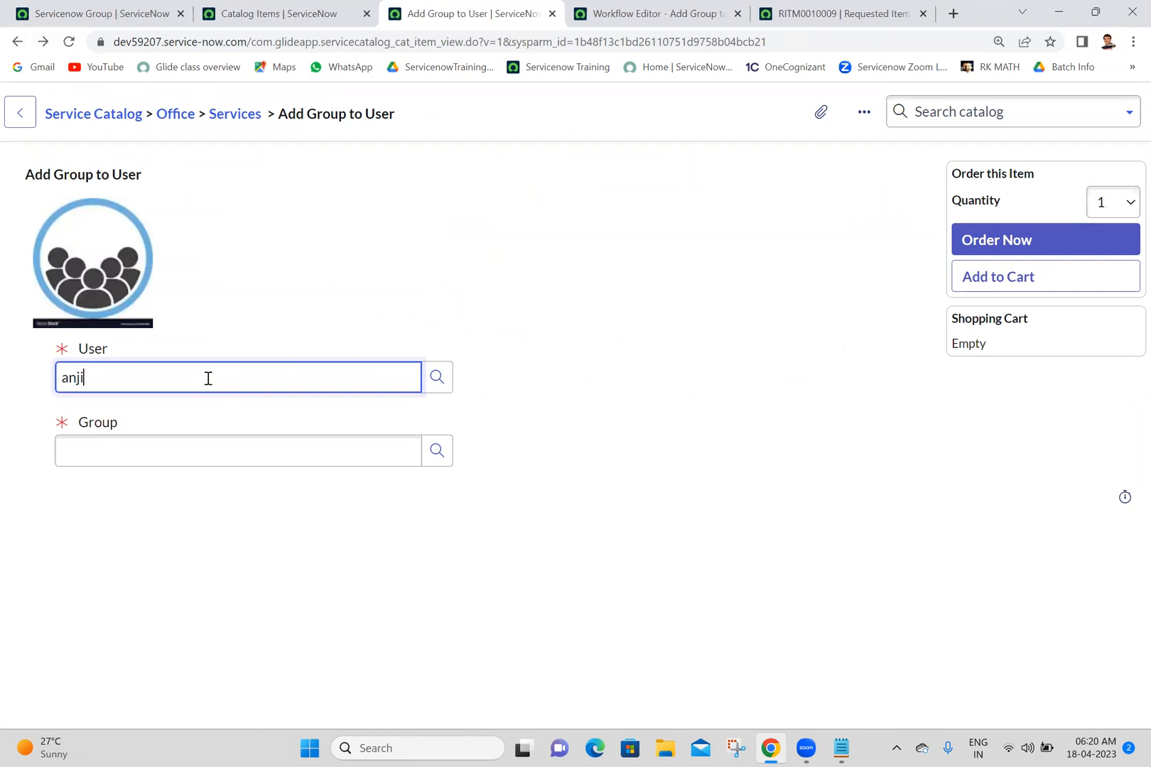
Step: Order the Add Group to User item with the requested user's name and group Service Desk, and open its requested item
left_click(141, 435)
left_click(182, 446)
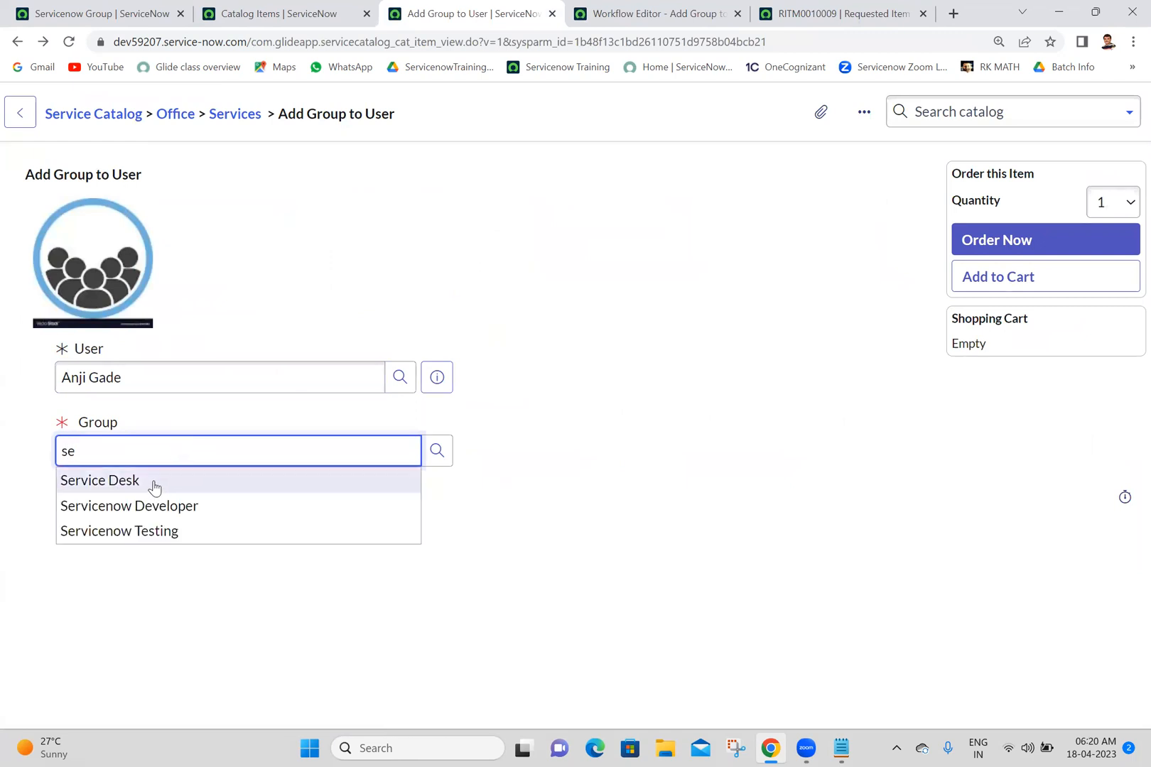
left_click(155, 487)
left_click(964, 243)
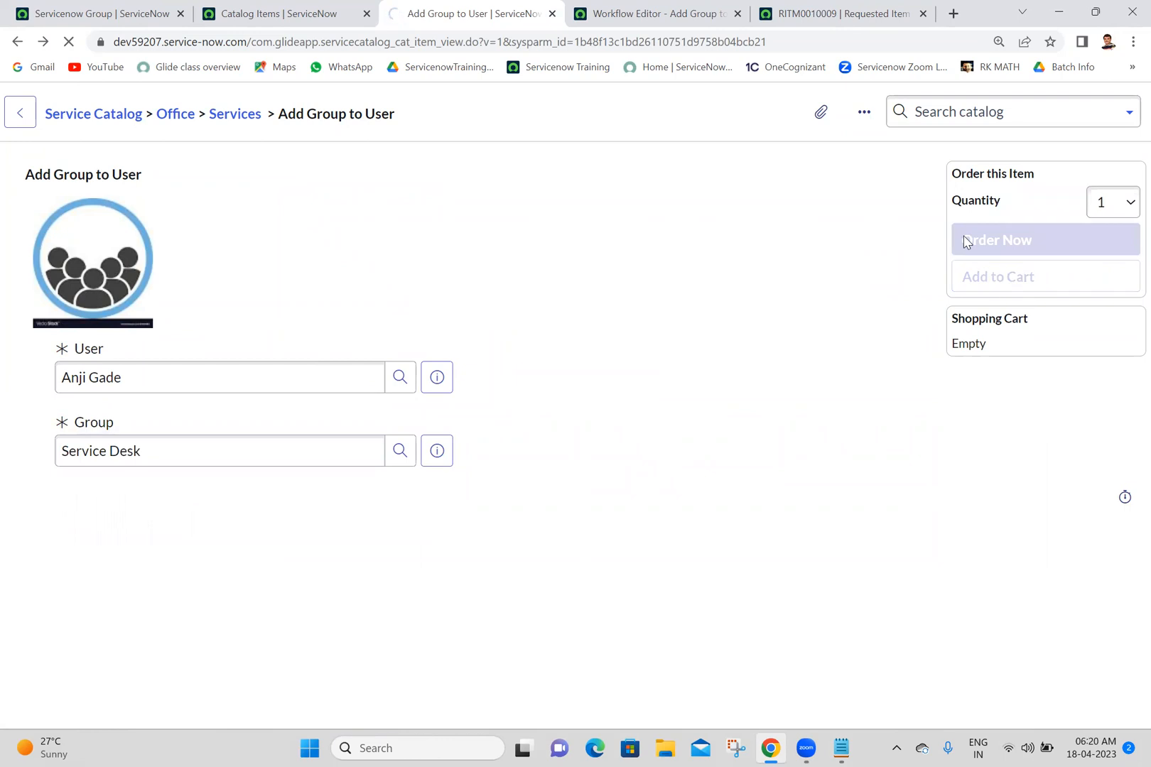
left_click(88, 342)
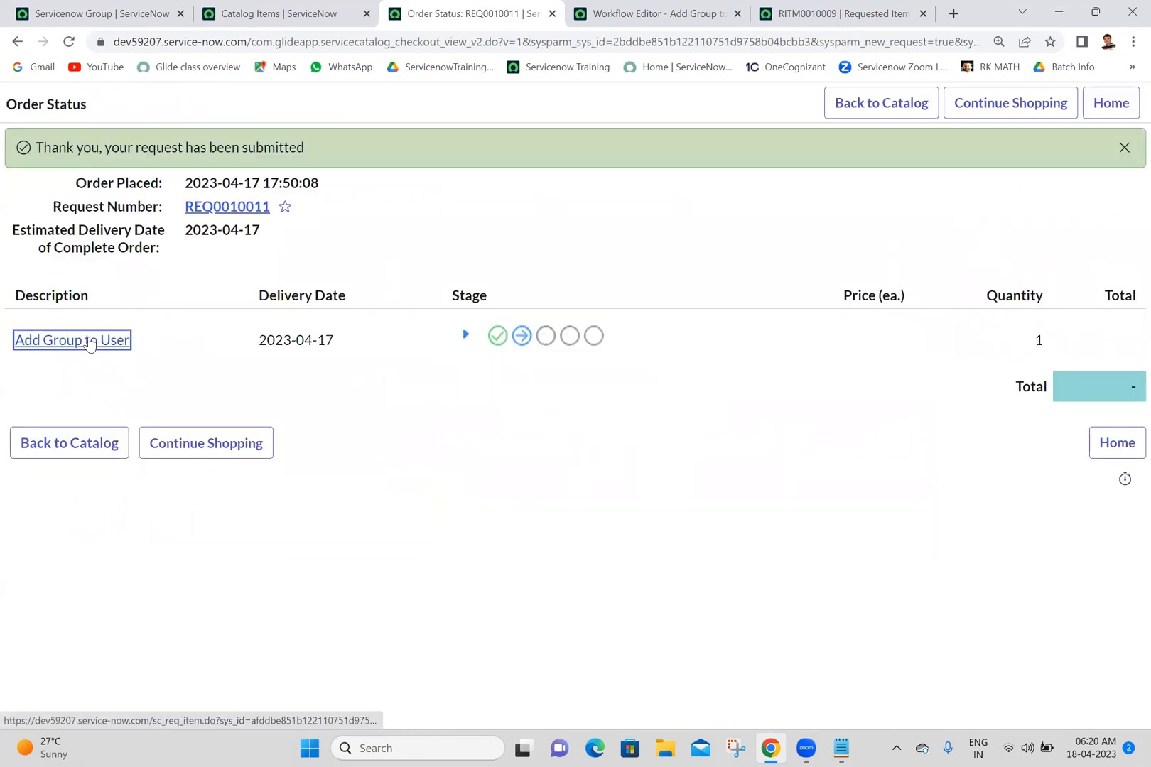
left_click(588, 7)
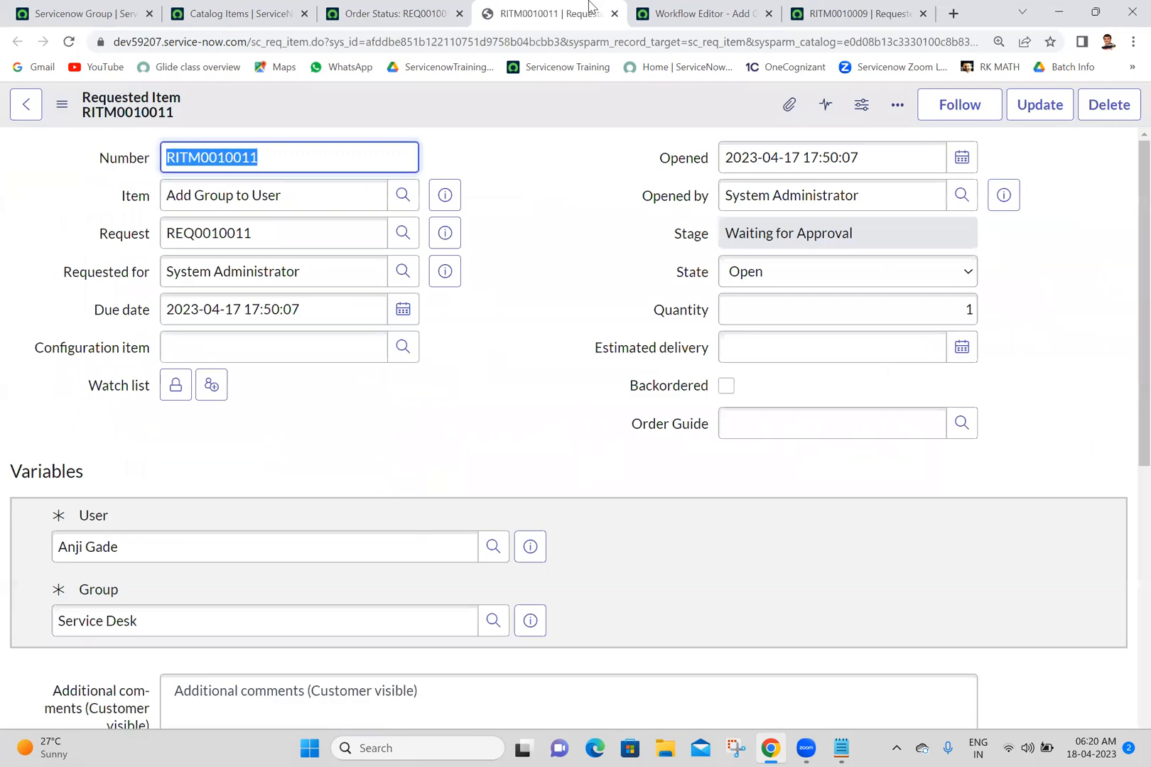
Step: Show the workflow of the Service Desk requested item to check which activity is running
left_click_drag(1135, 167, 1134, 424)
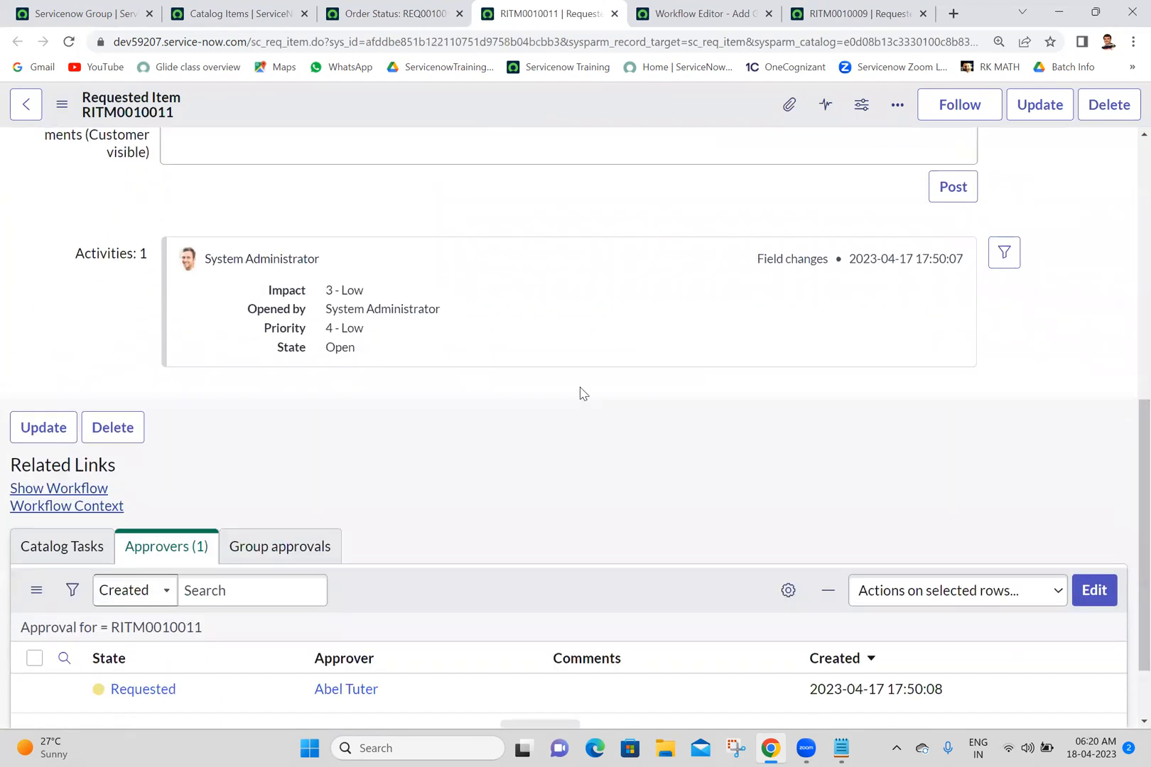
left_click(68, 494)
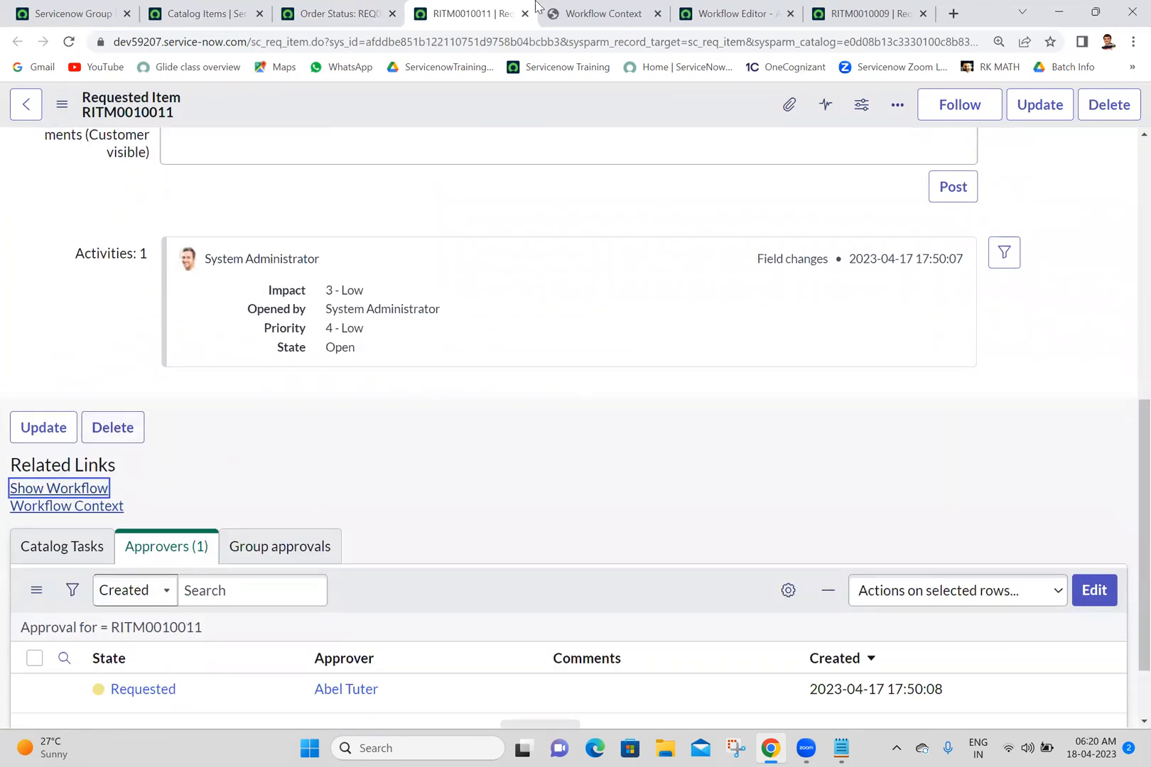
left_click(612, 7)
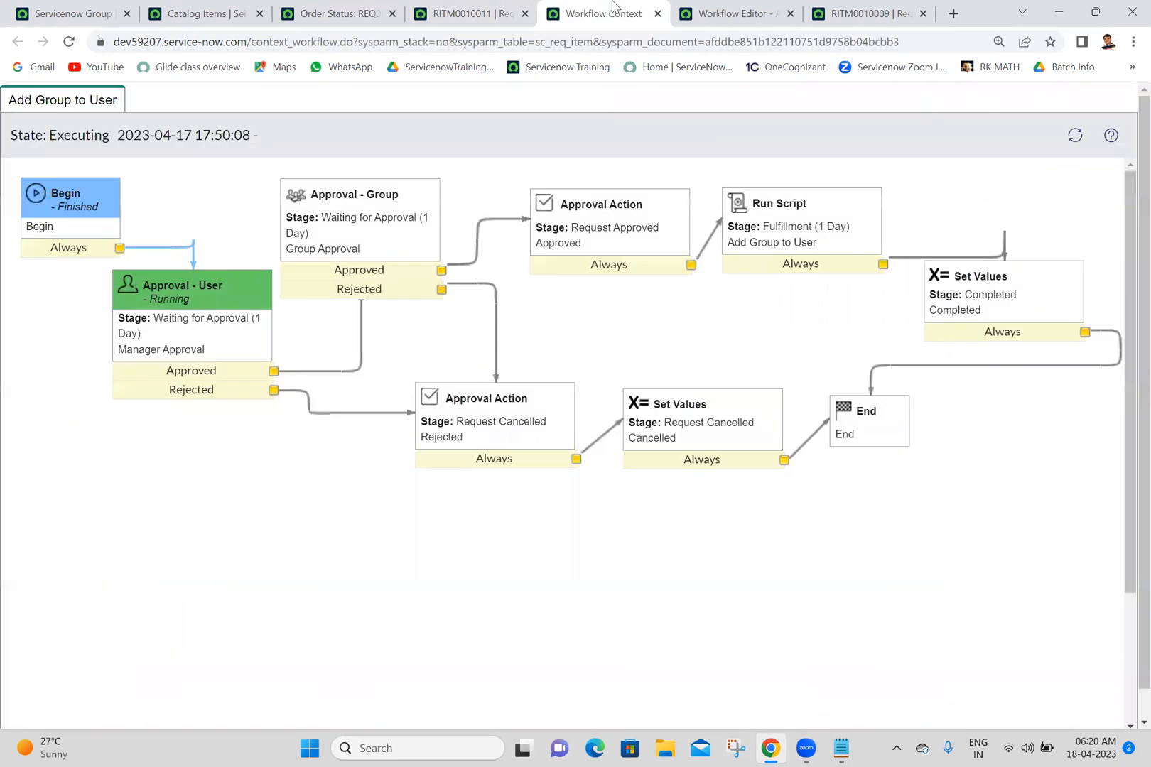
Step: Approve the manager's pending approval on the Service Desk requested item, and refresh its workflow to check which activity is running
left_click(517, 8)
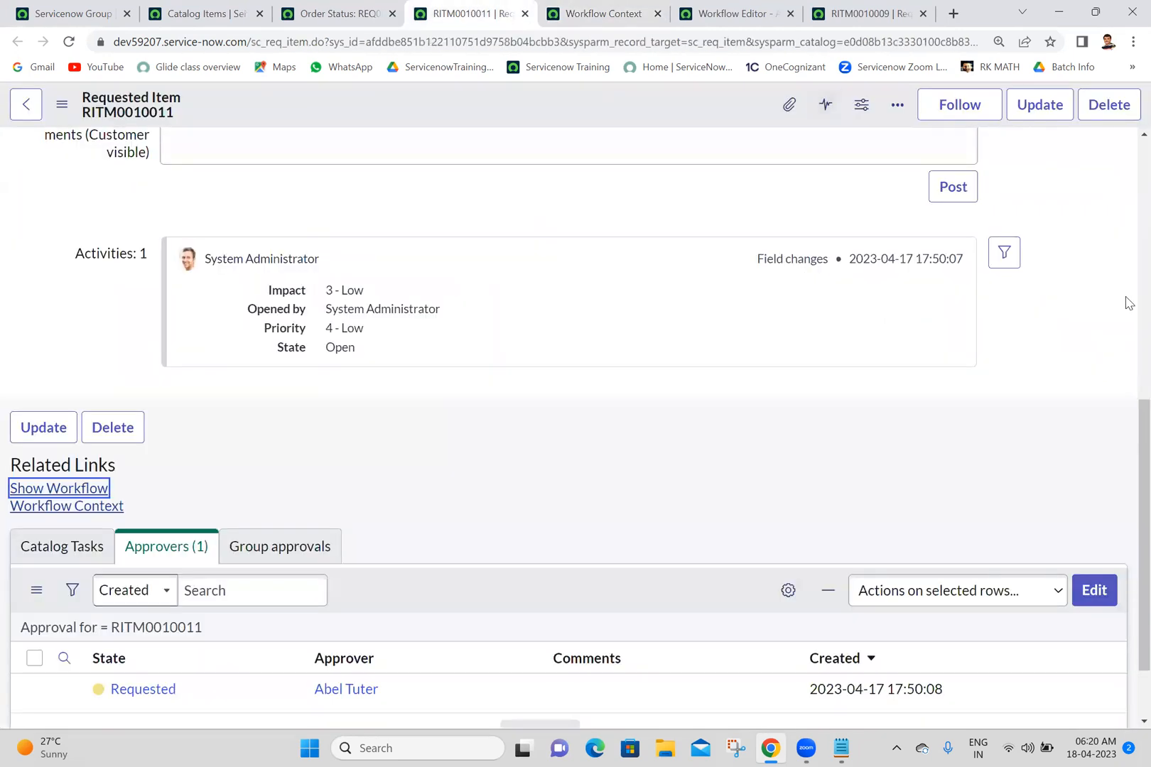
scroll(1125, 632, "down", 1)
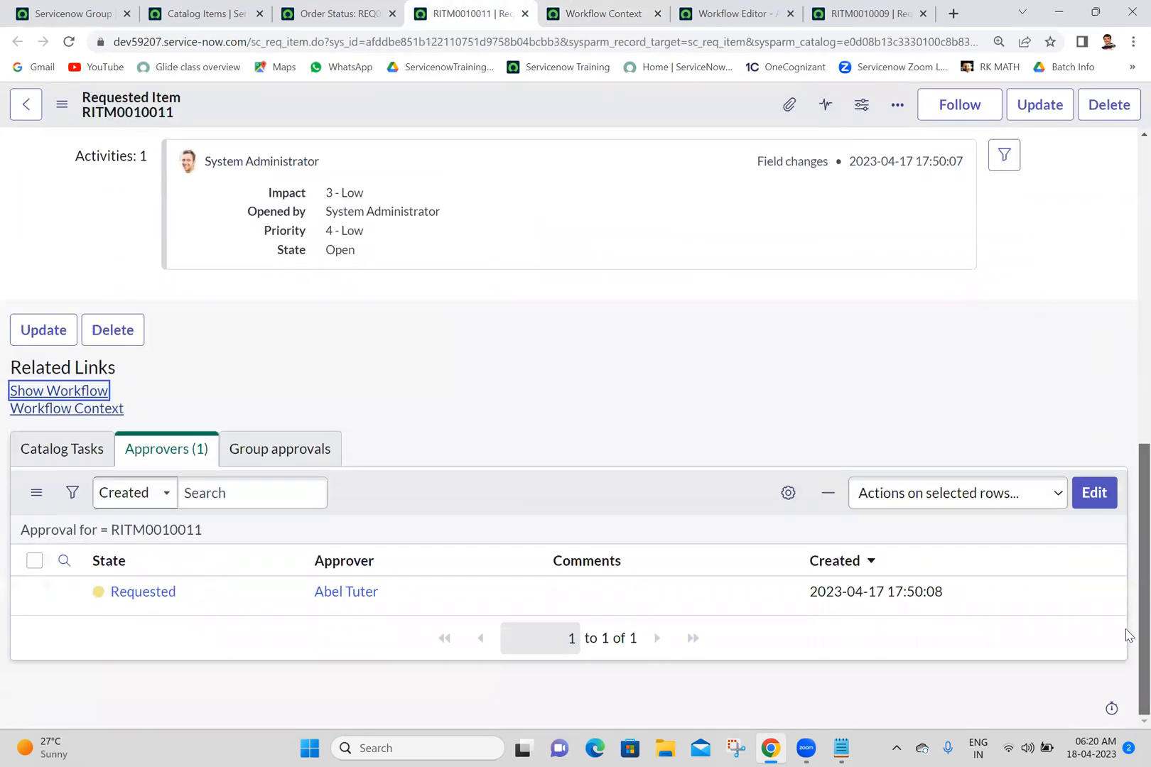
right_click(232, 596)
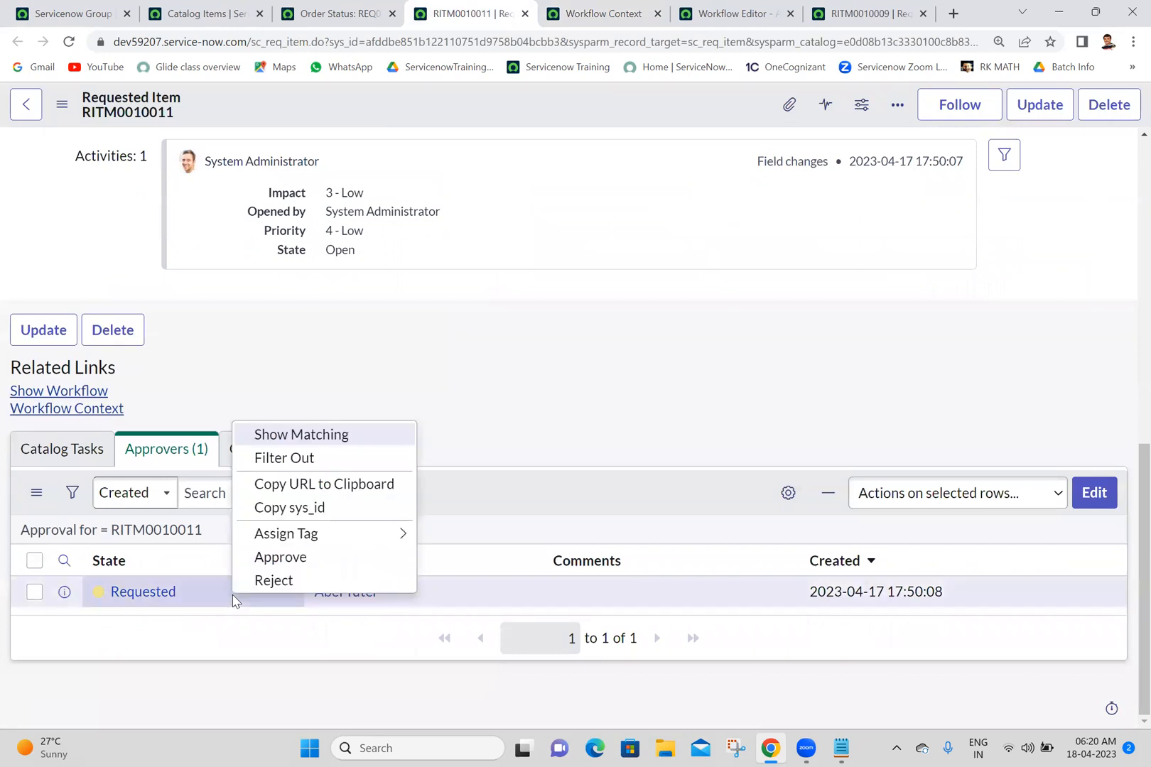
left_click(272, 558)
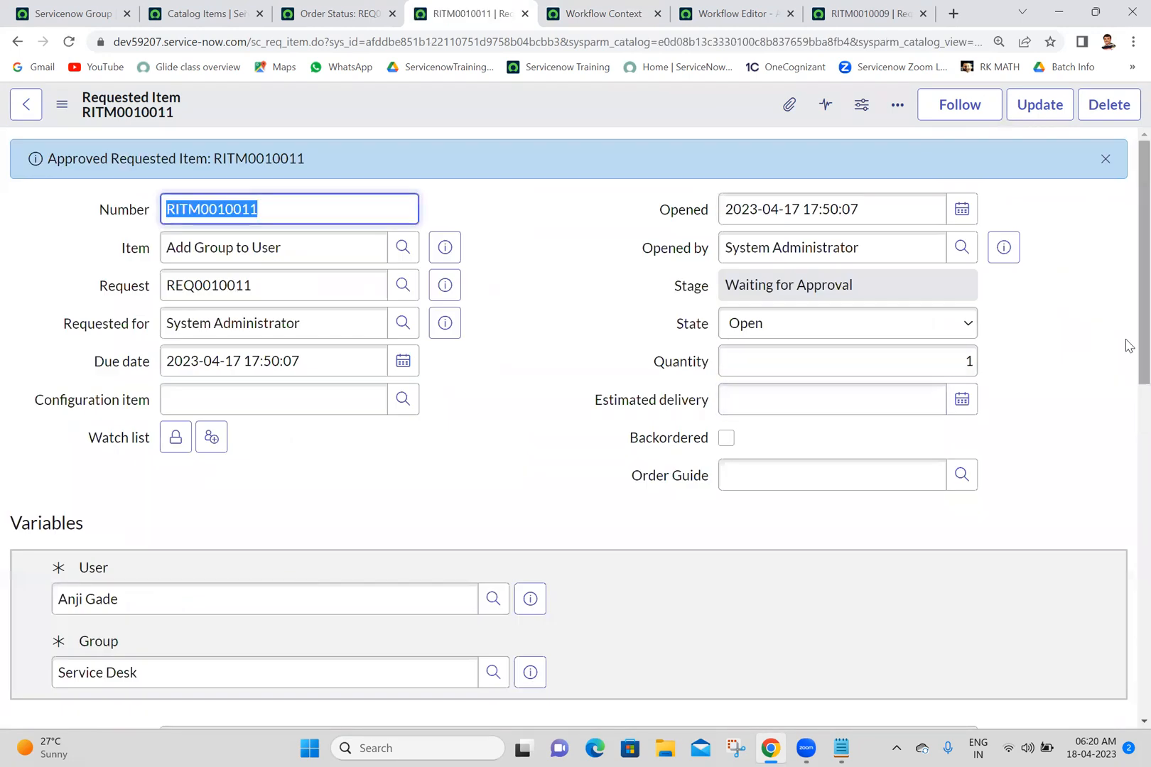
scroll(1126, 346, "down", 15)
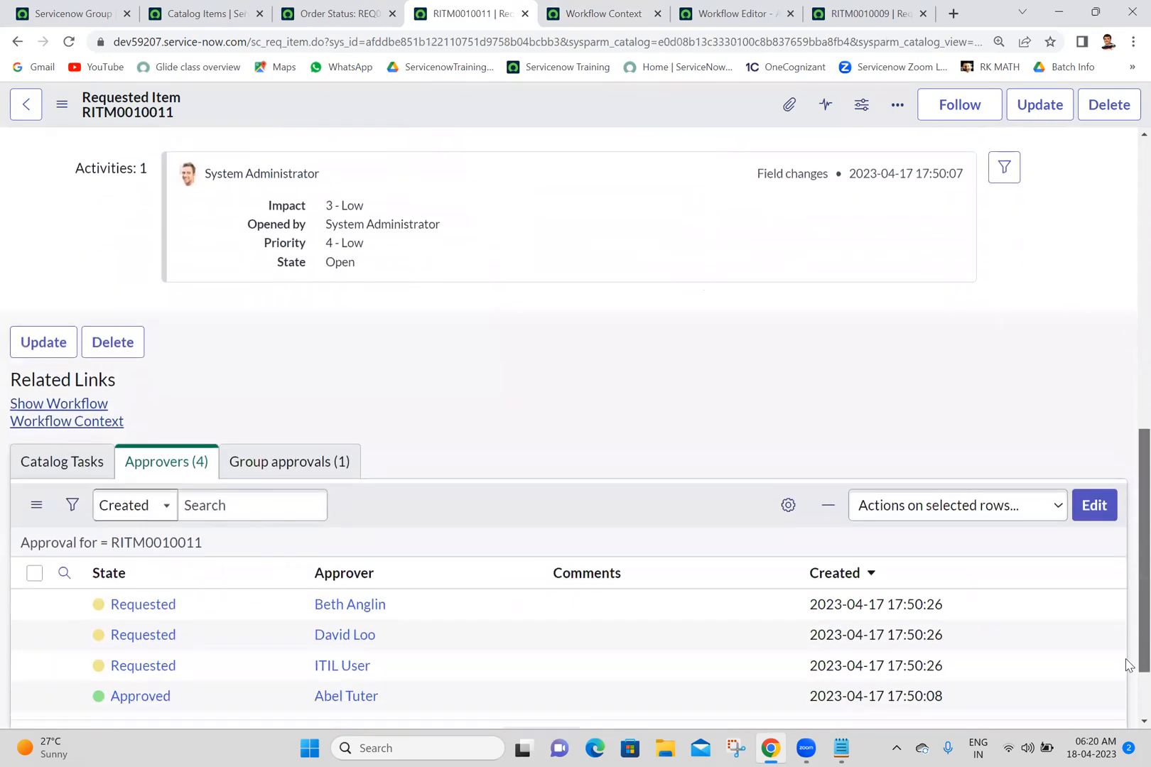
left_click(608, 8)
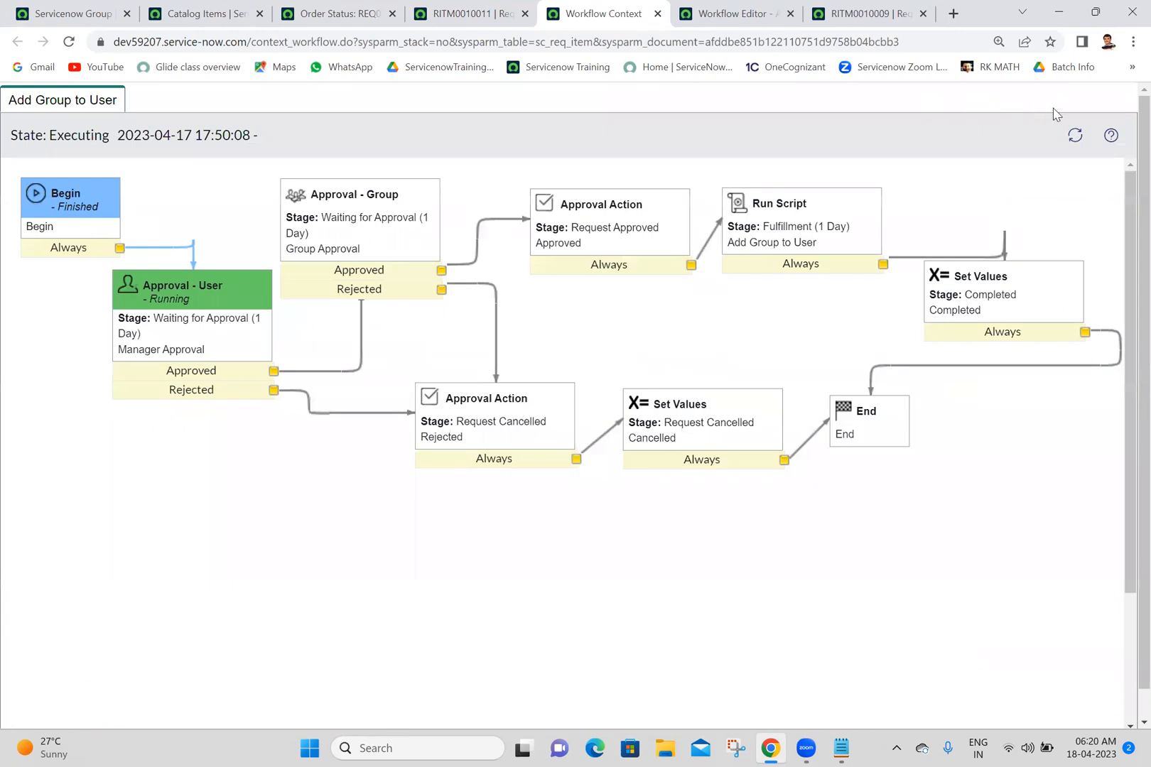
left_click(1074, 136)
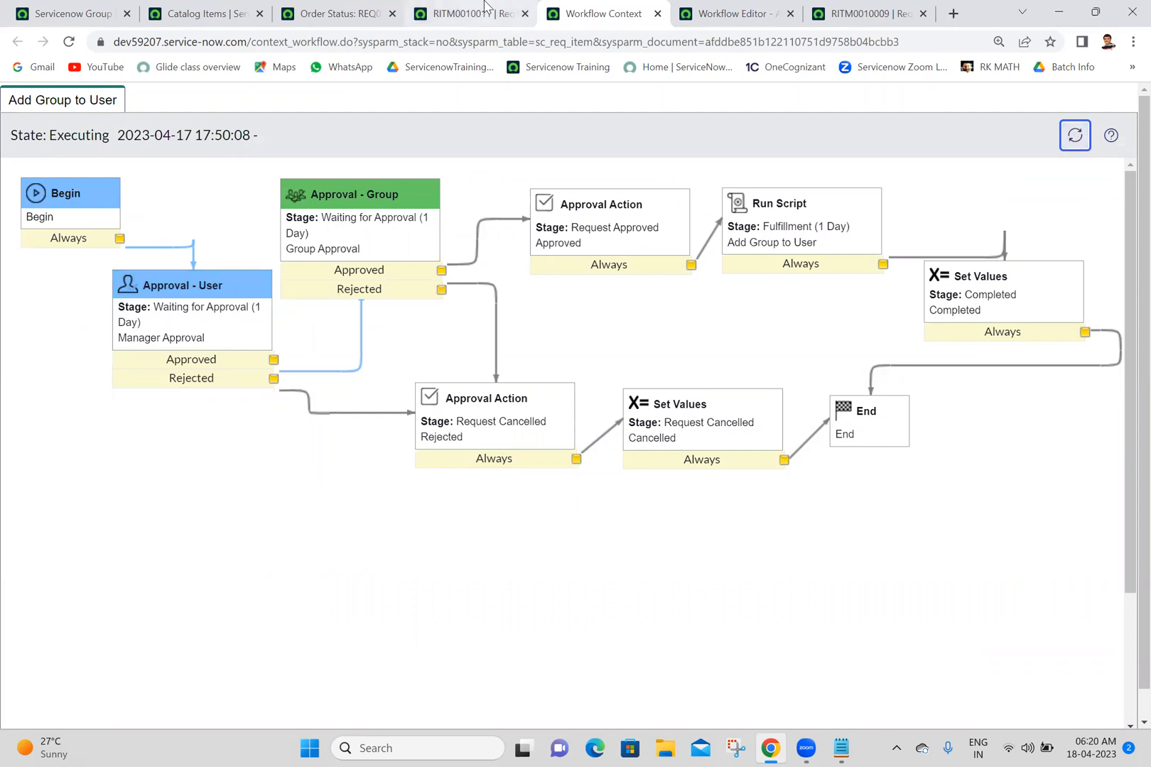
Step: Compare the requested item's Group variable with its group approvals and its list of approvers
left_click(486, 7)
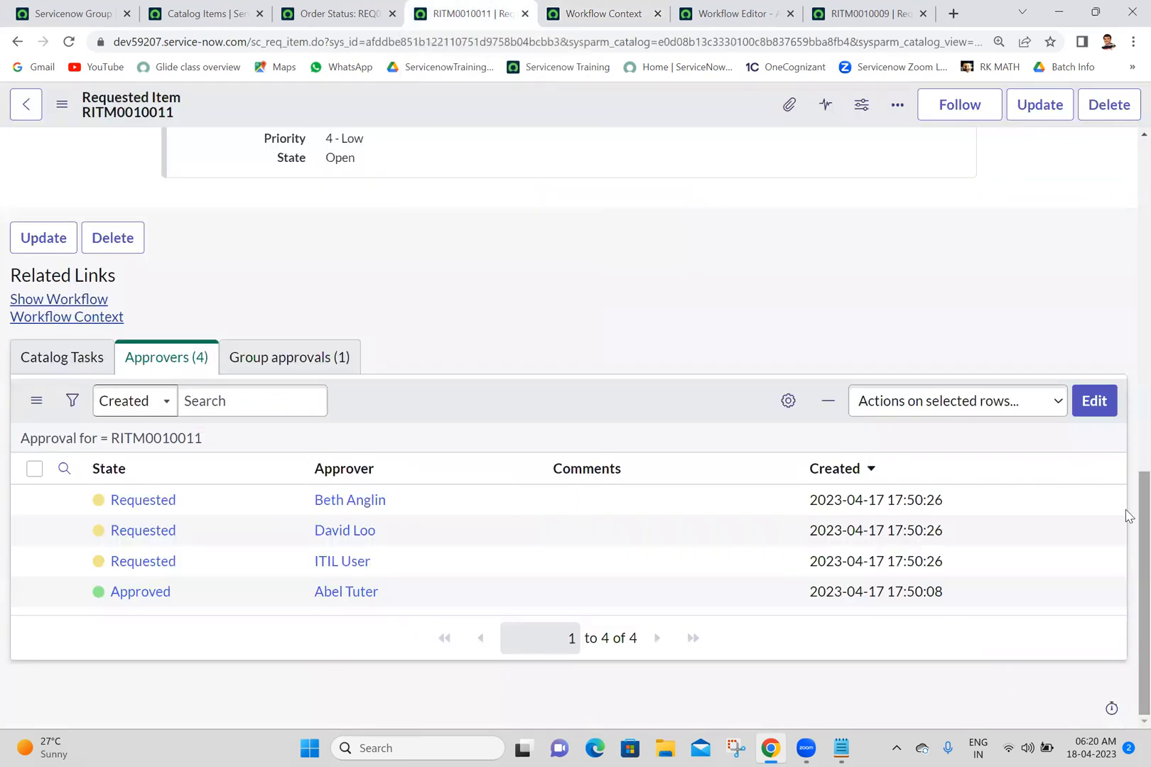
scroll(1027, 319, "up", 7)
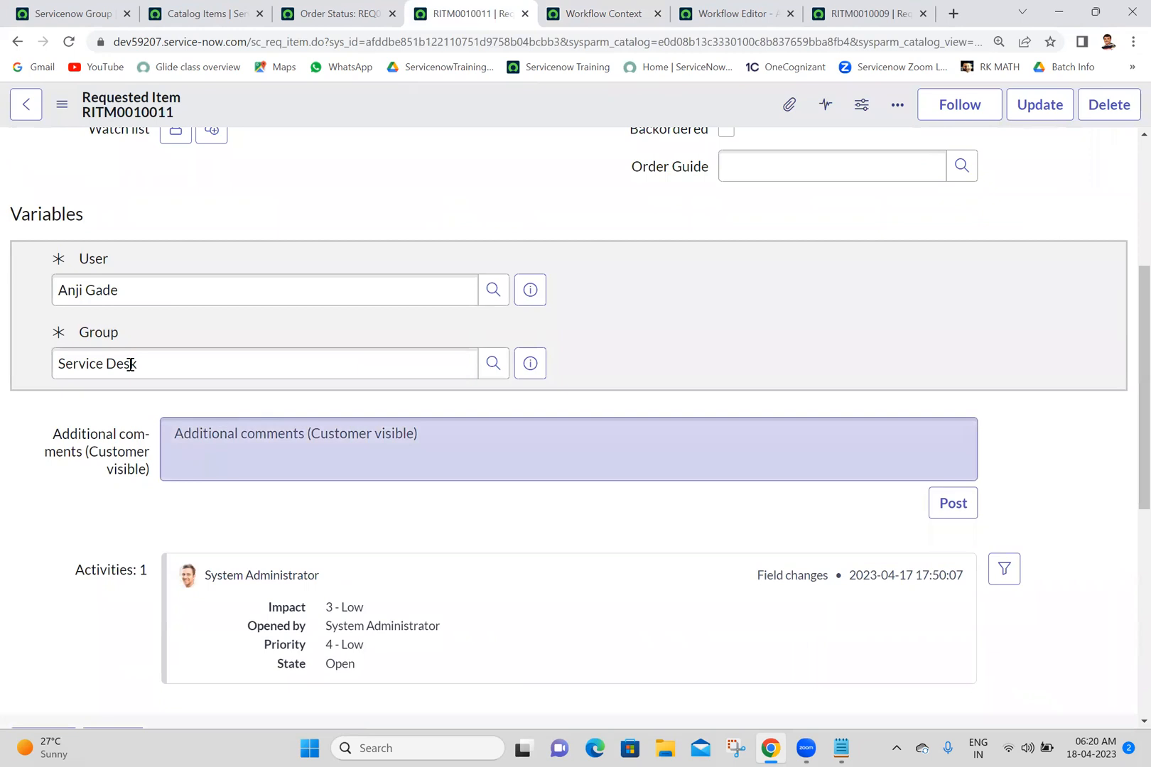
left_click(794, 366)
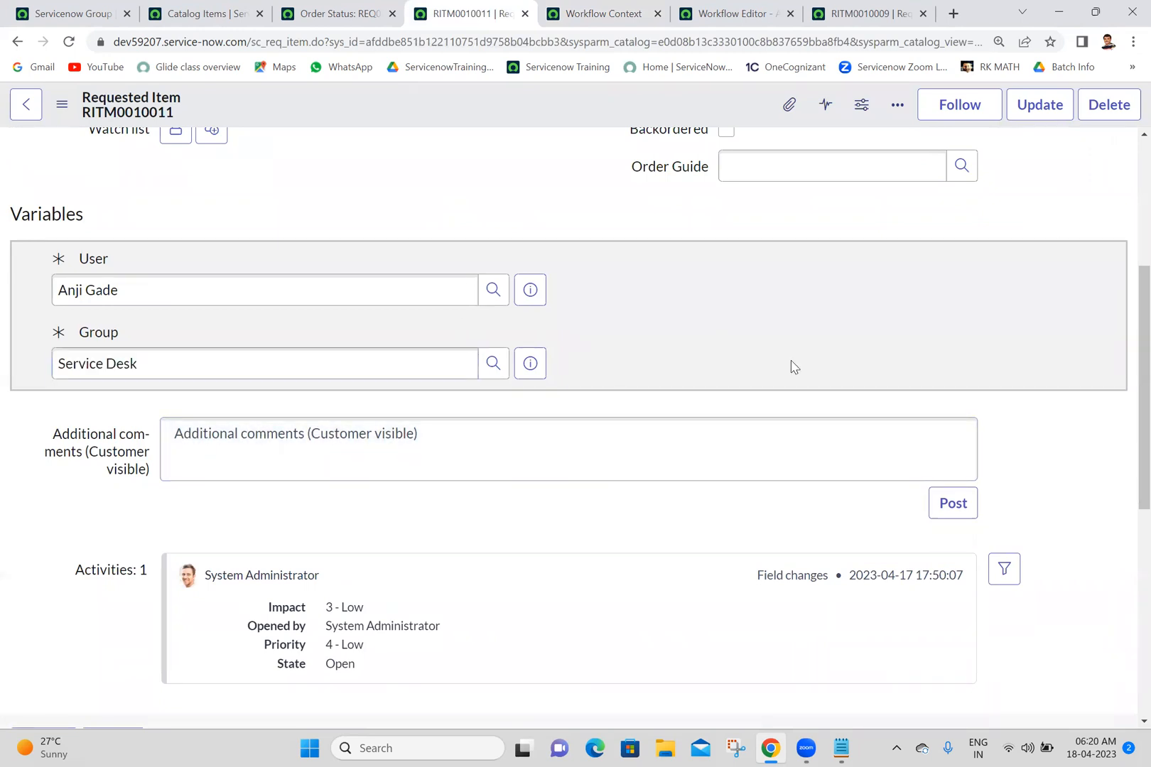
left_click_drag(1127, 377, 1119, 615)
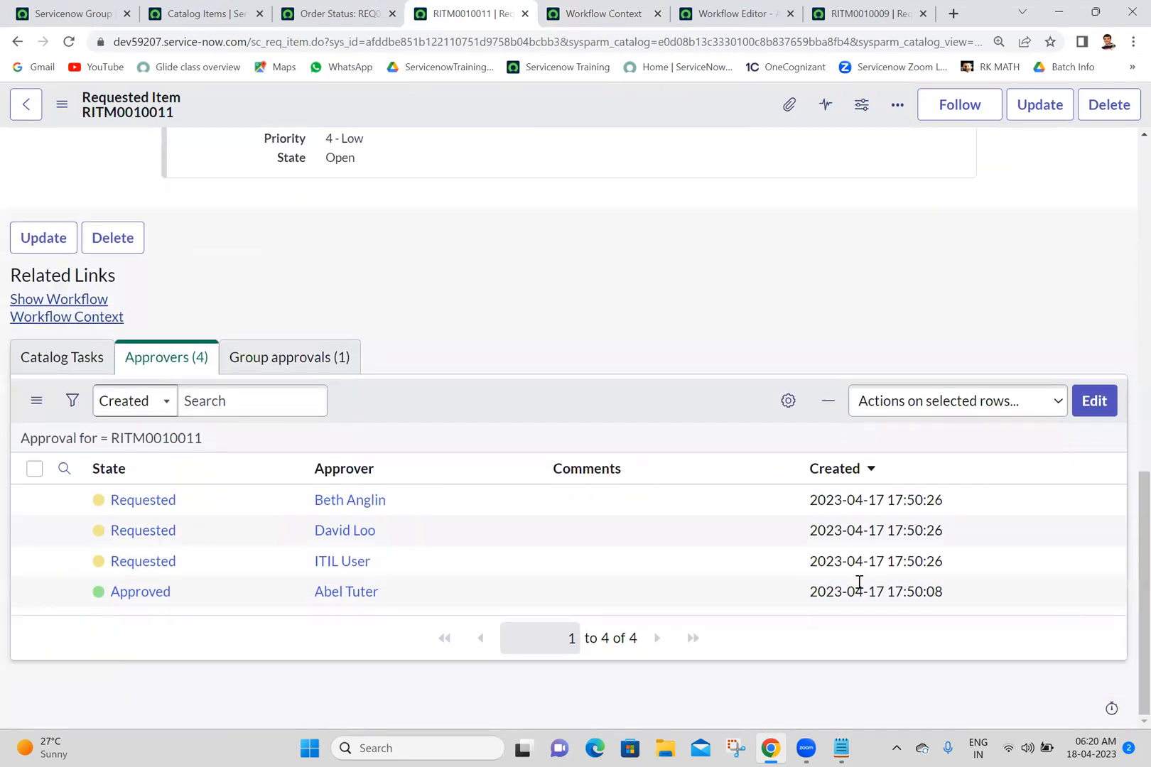
left_click(317, 370)
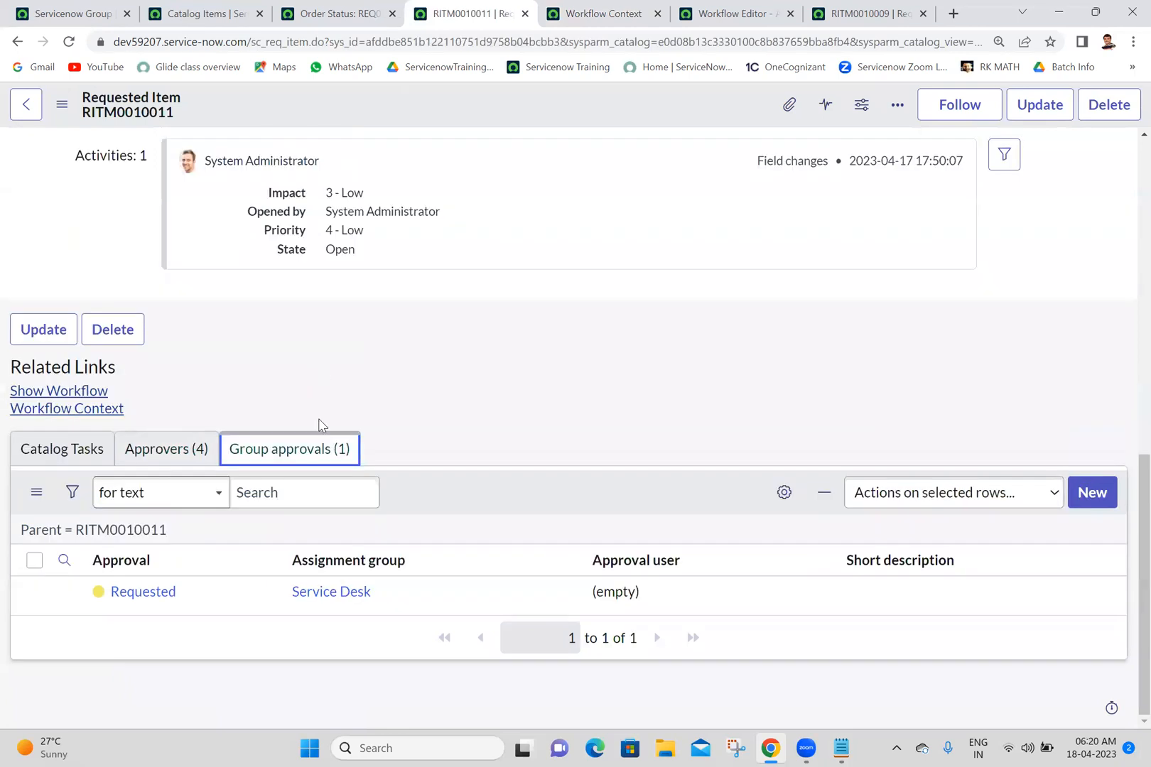
left_click(169, 450)
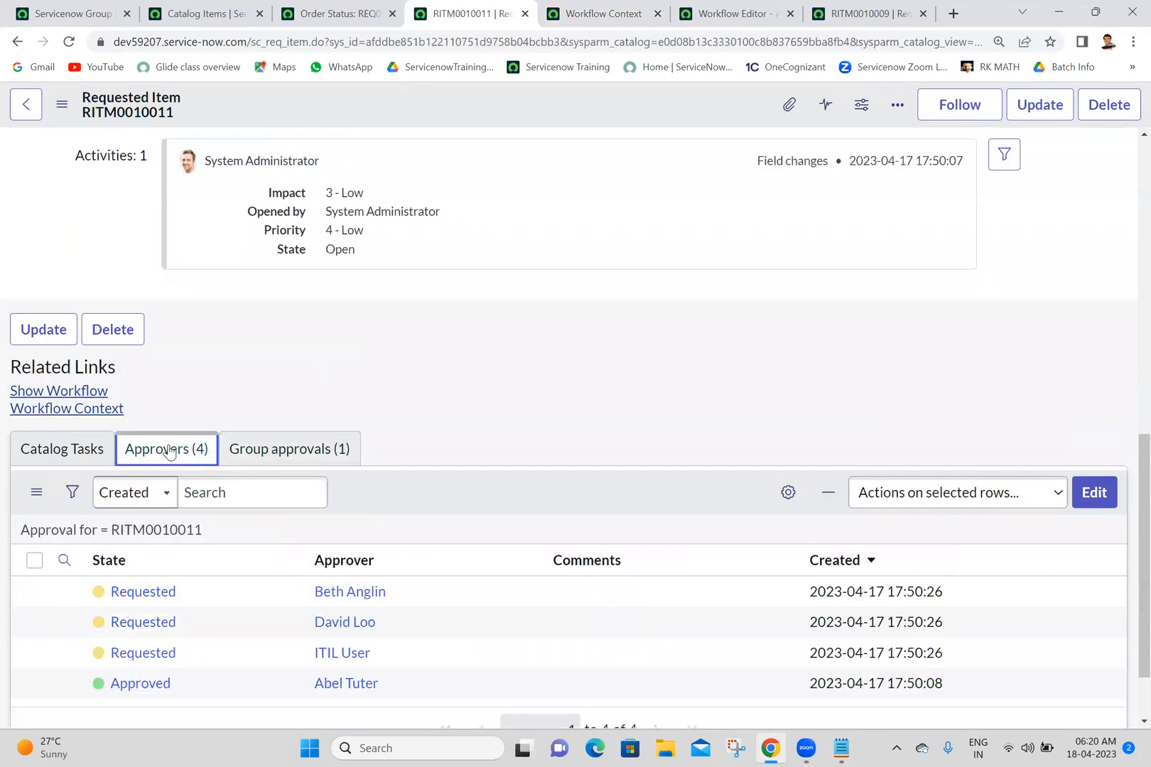
Step: Approve the first pending group member's approval, and check the requested item's approver states and stage
scroll(1130, 625, "down", 2)
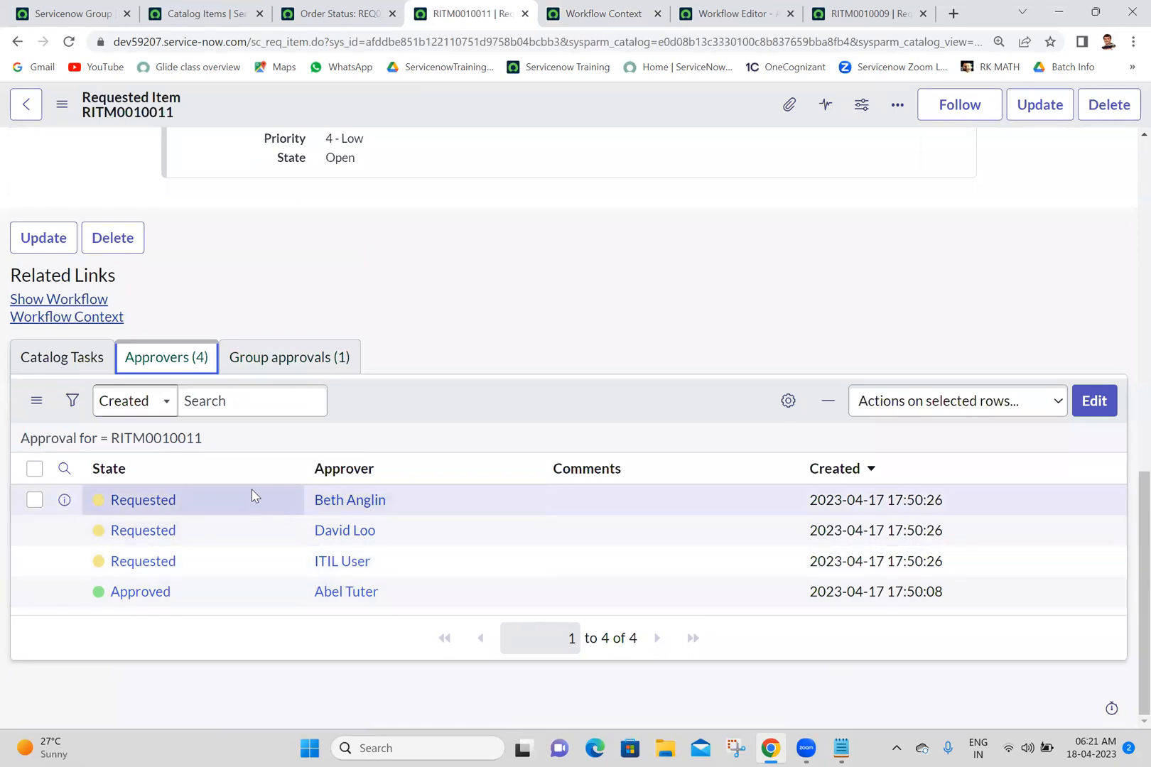
right_click(255, 499)
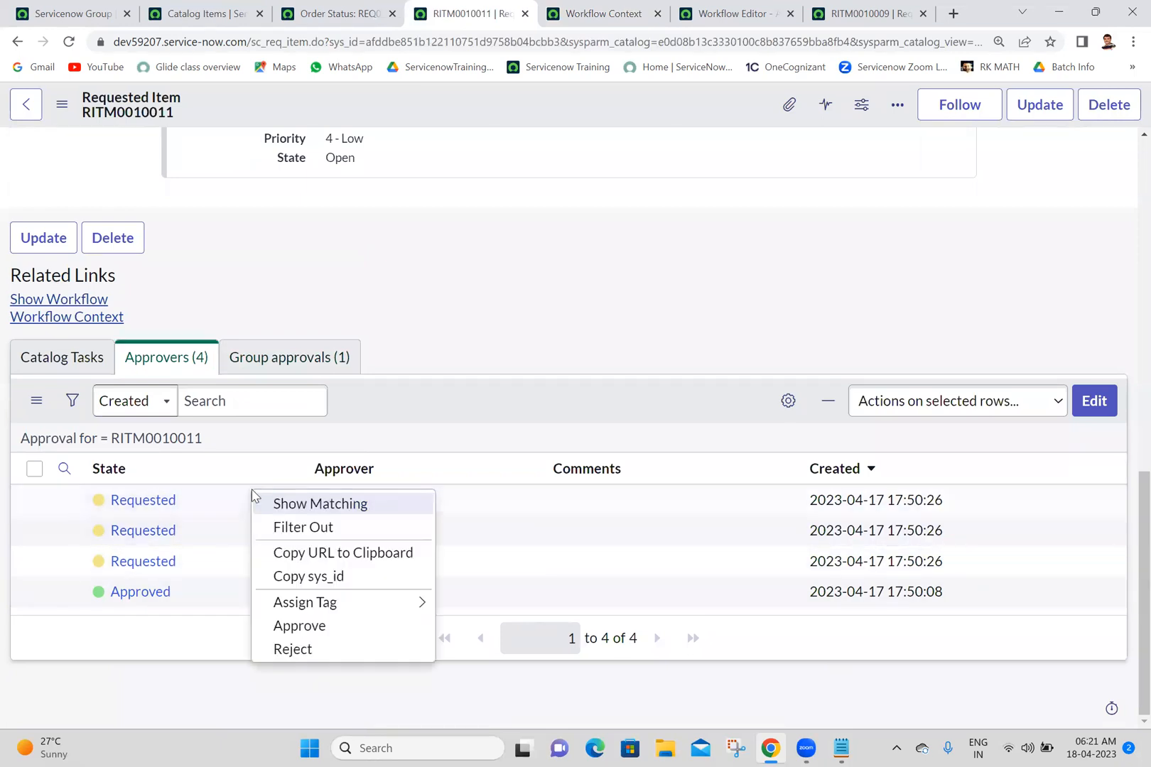
left_click(299, 626)
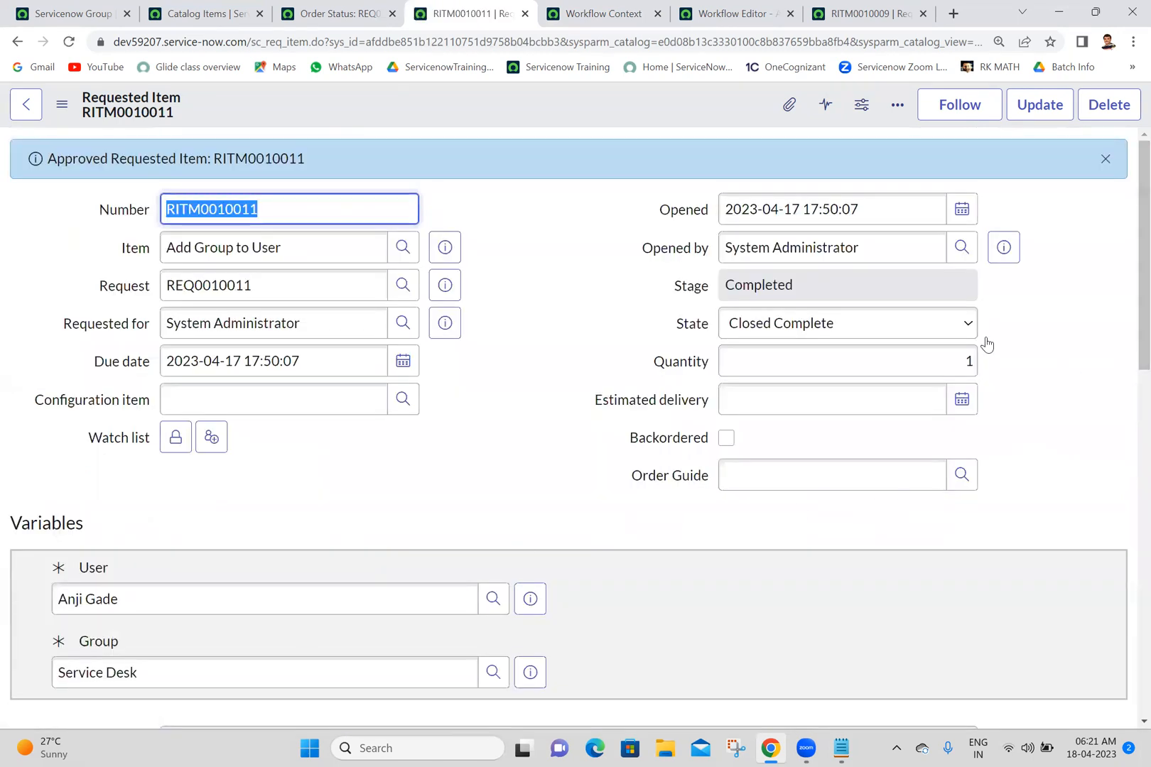
scroll(1126, 497, "down", 15)
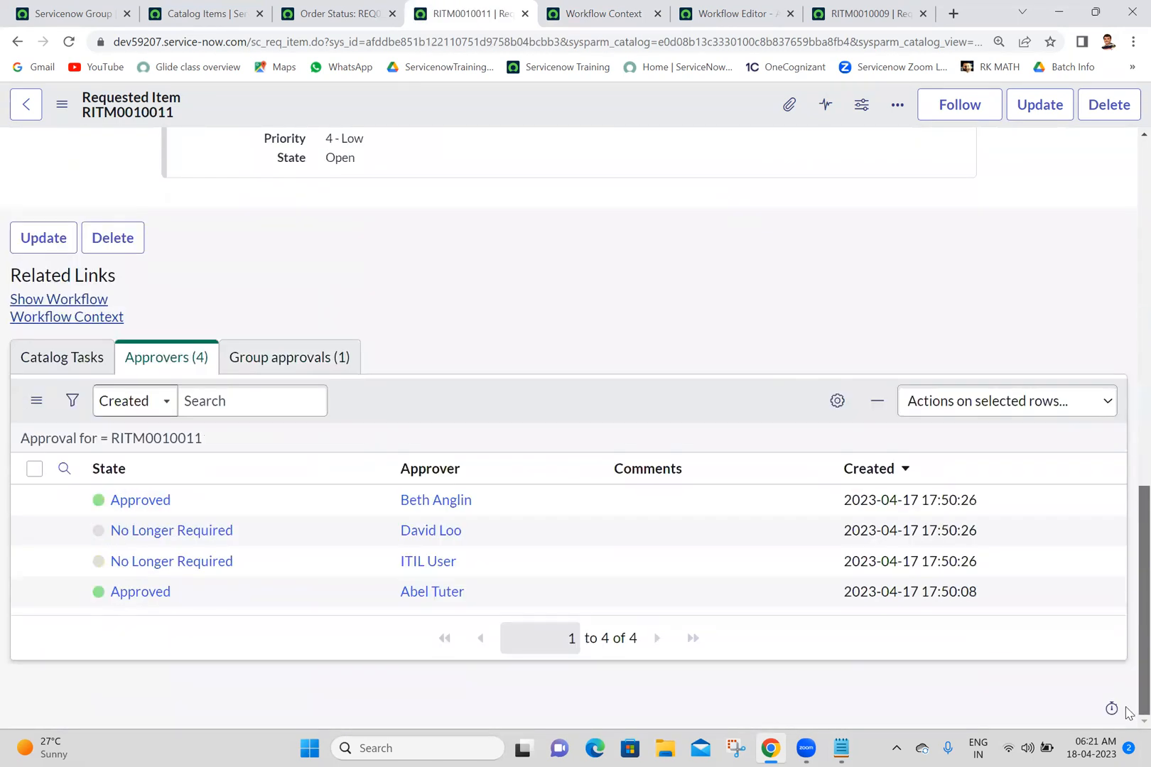
scroll(1126, 497, "up", 5)
scroll(1079, 640, "down", 5)
scroll(1071, 540, "up", 12)
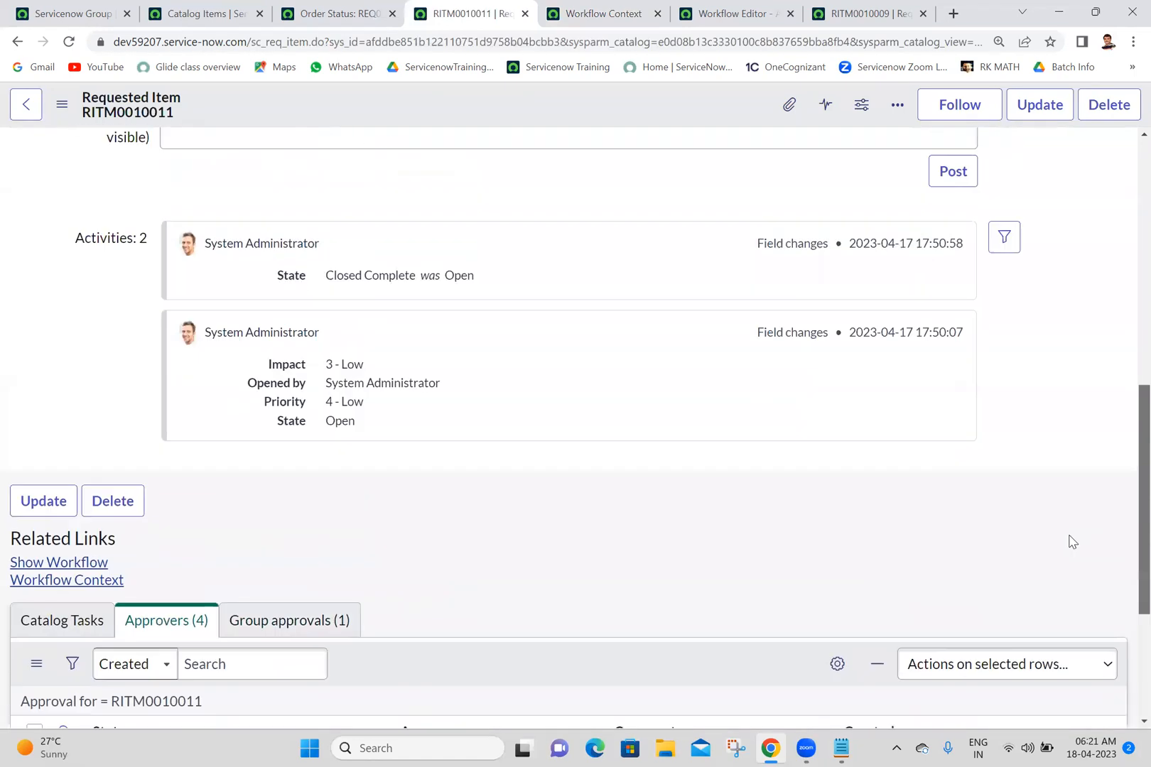
scroll(1124, 333, "up", 1)
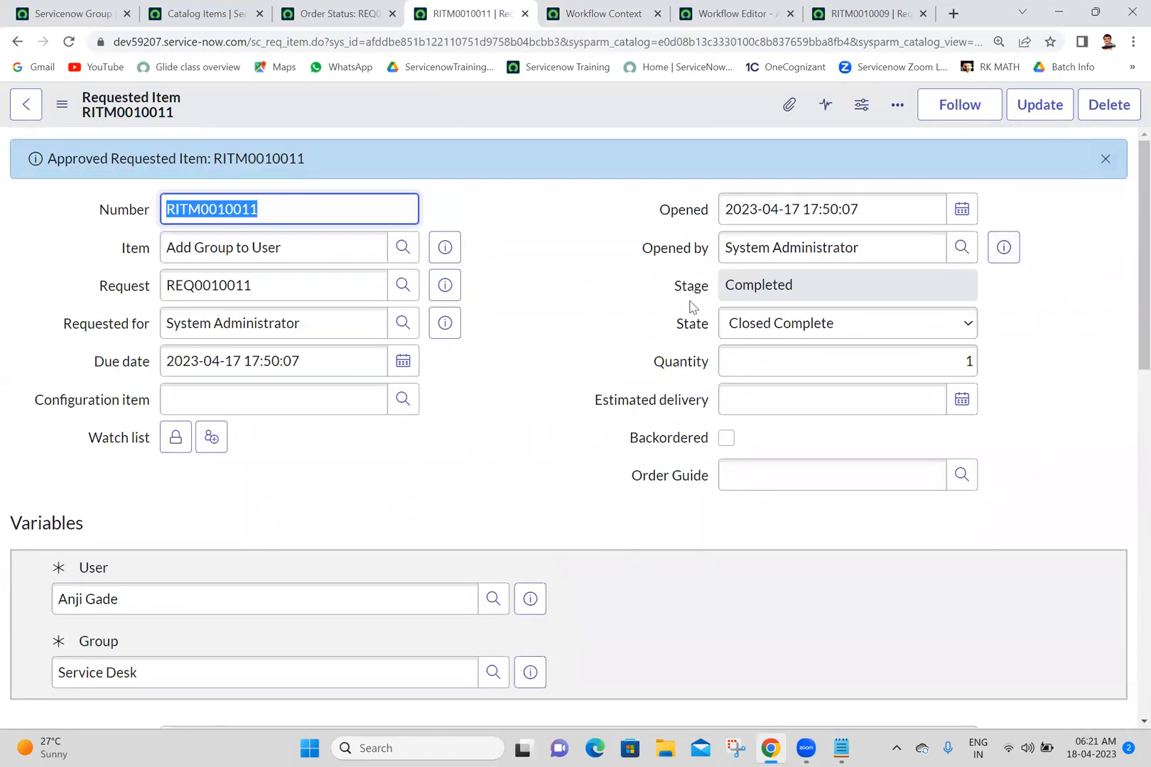
Step: Open the user table's record list from the main ServiceNow page with sys_user.LIST
left_click(113, 12)
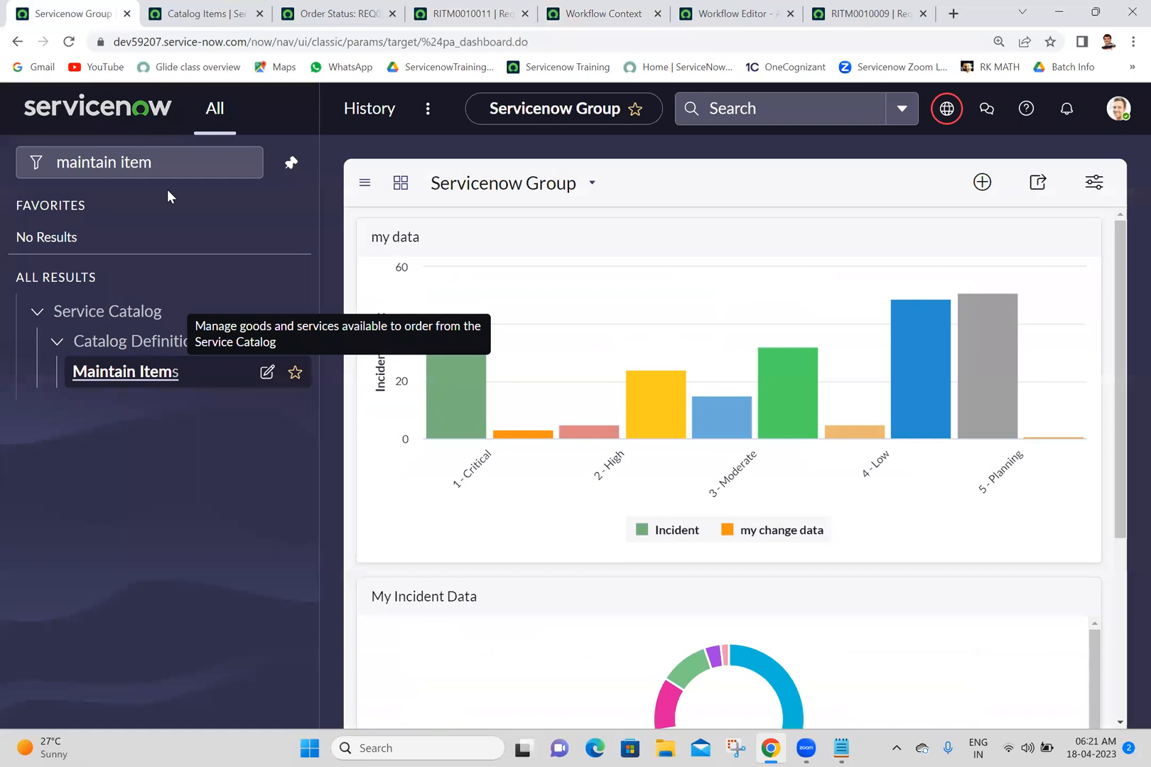
double_click(204, 157)
key("ctrl+a")
type("sys")
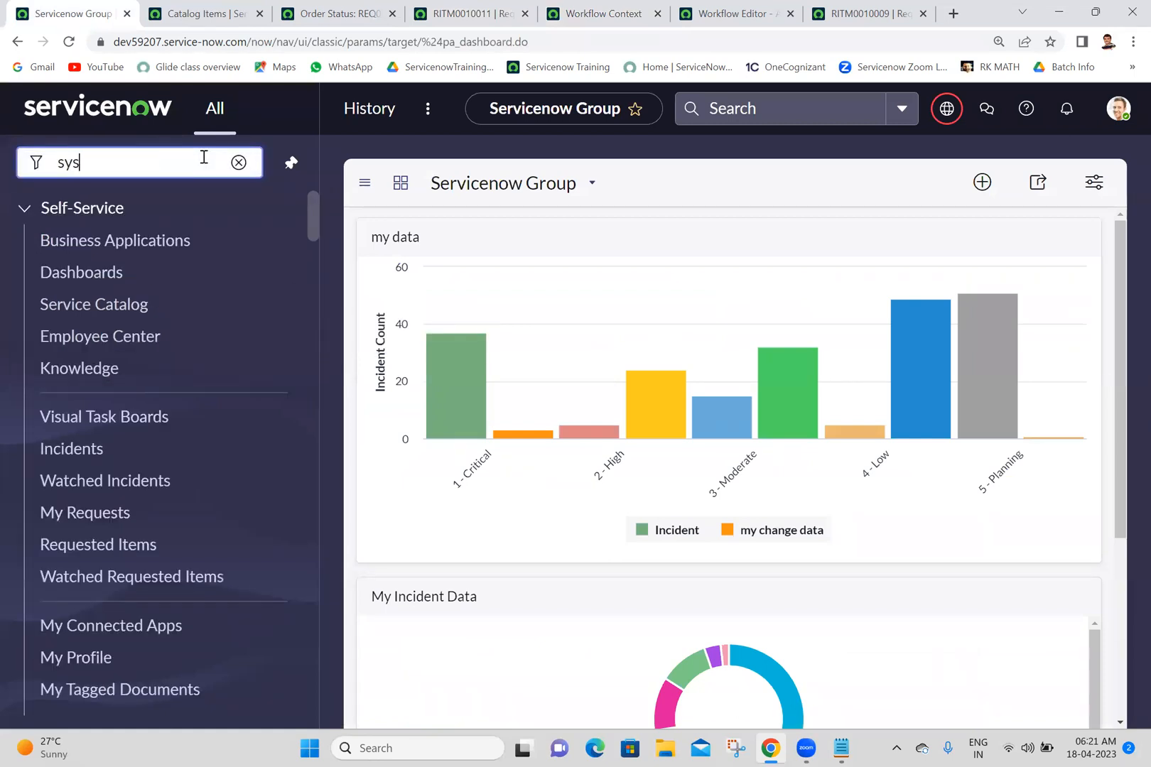
type("_user.")
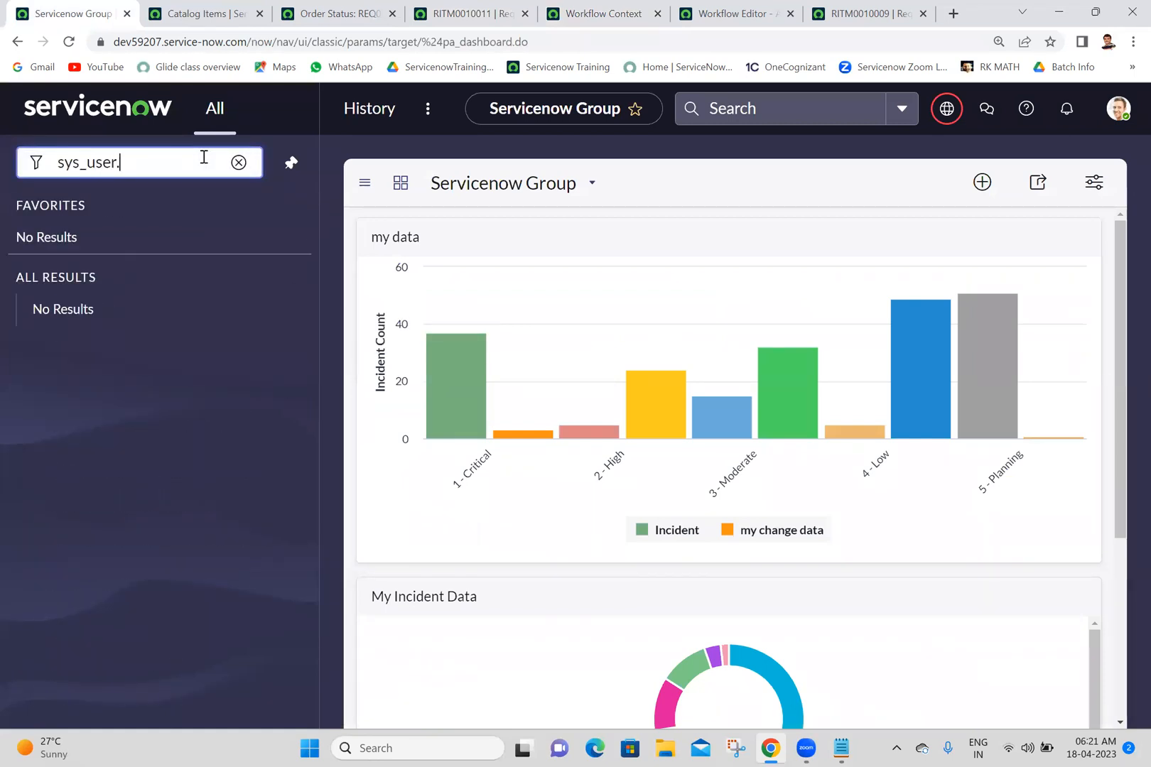
type("LIST")
key("Return")
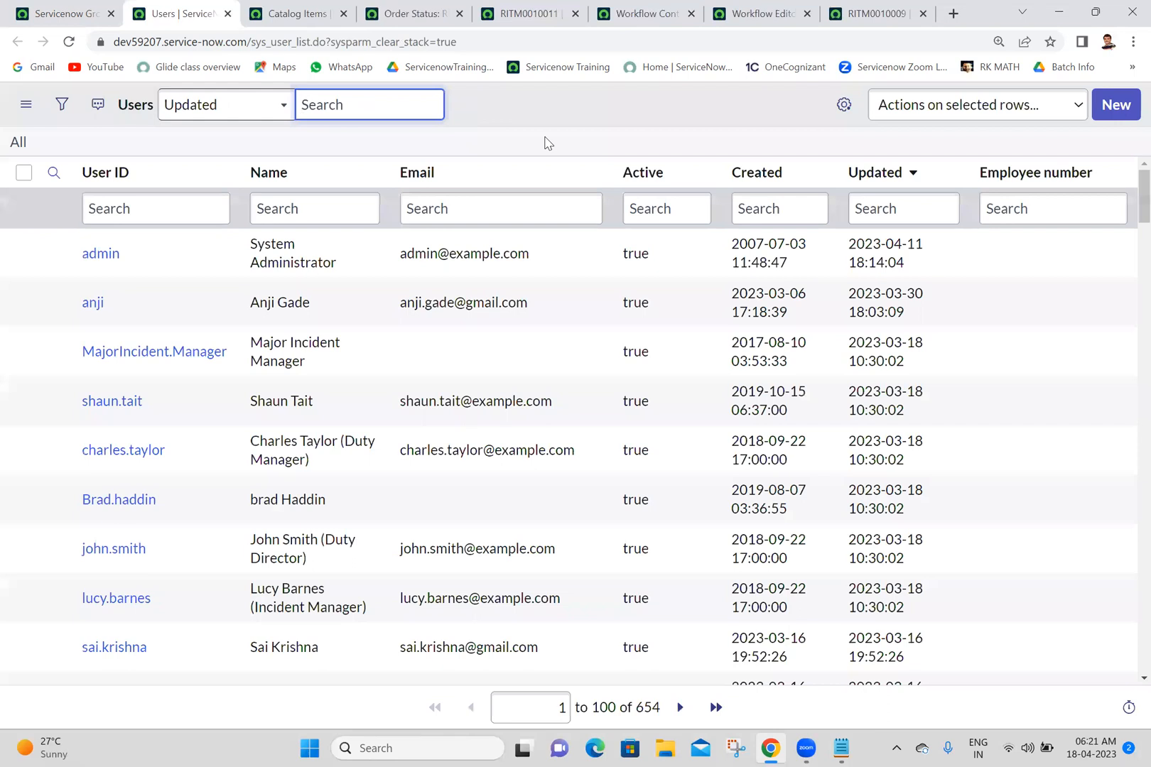
Step: Open the requested user's record and show the groups the user belongs to
left_click(93, 303)
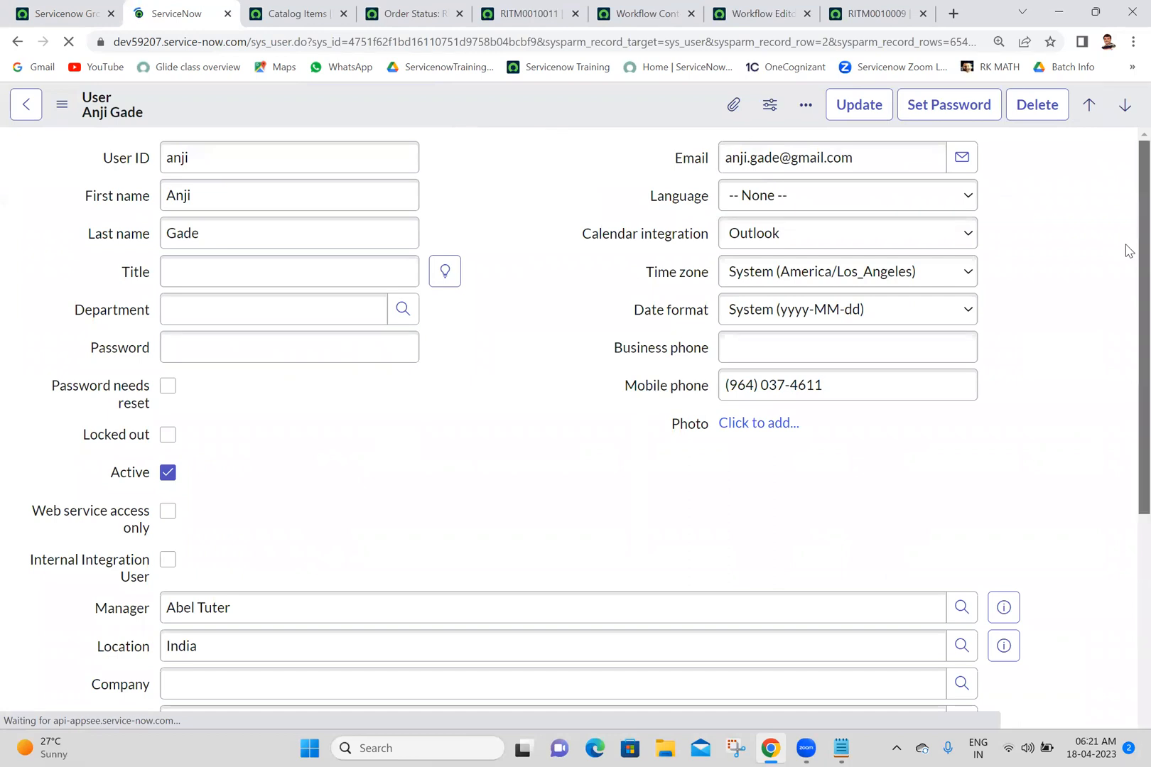
left_click_drag(1130, 249, 1129, 566)
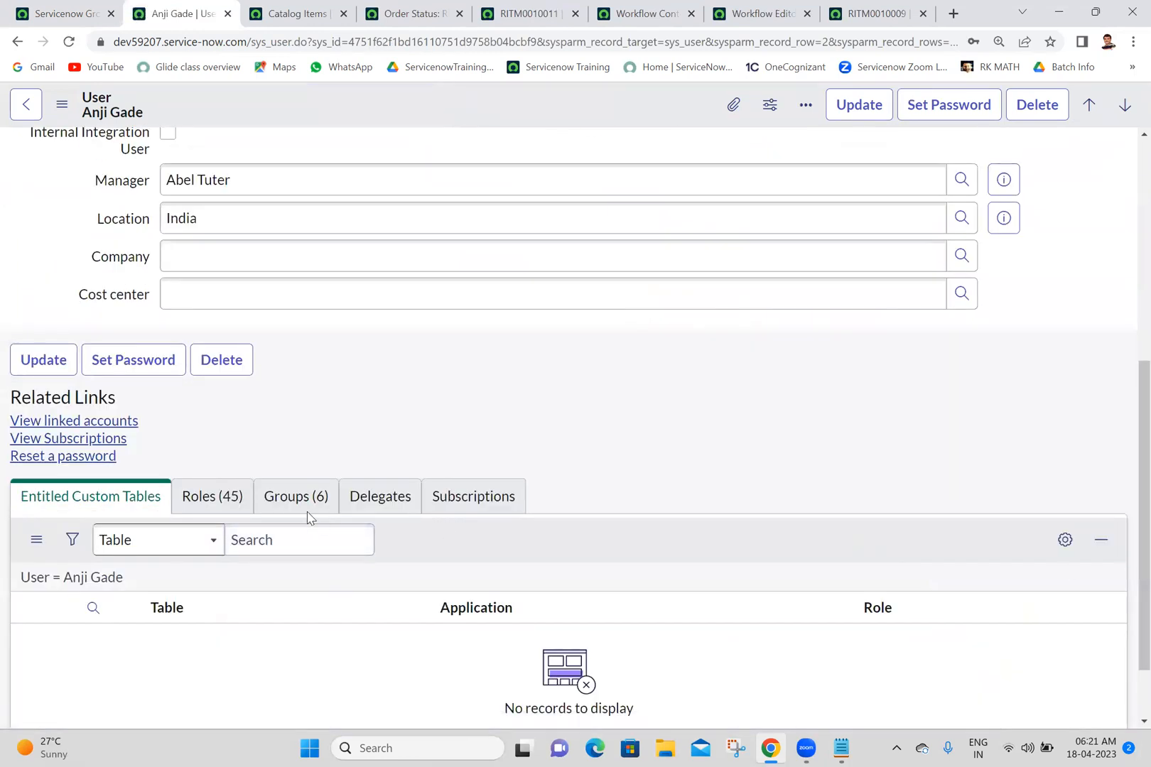
left_click(290, 491)
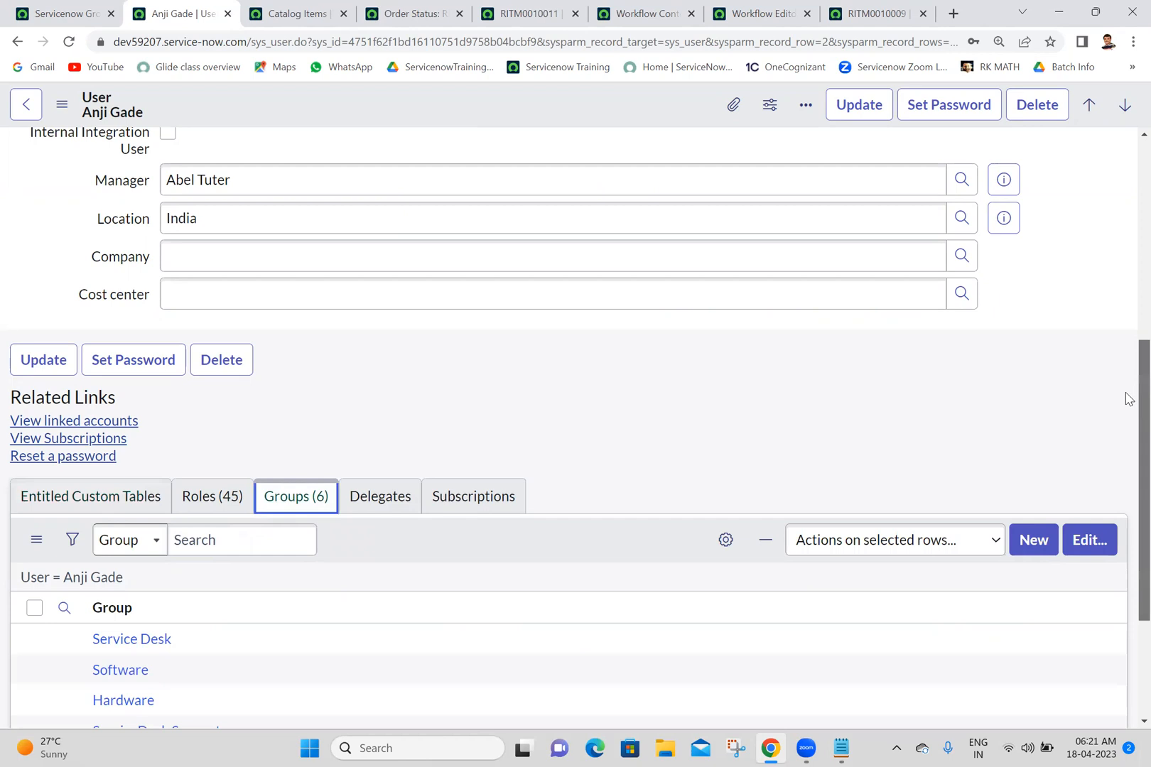
scroll(1125, 399, "down", 3)
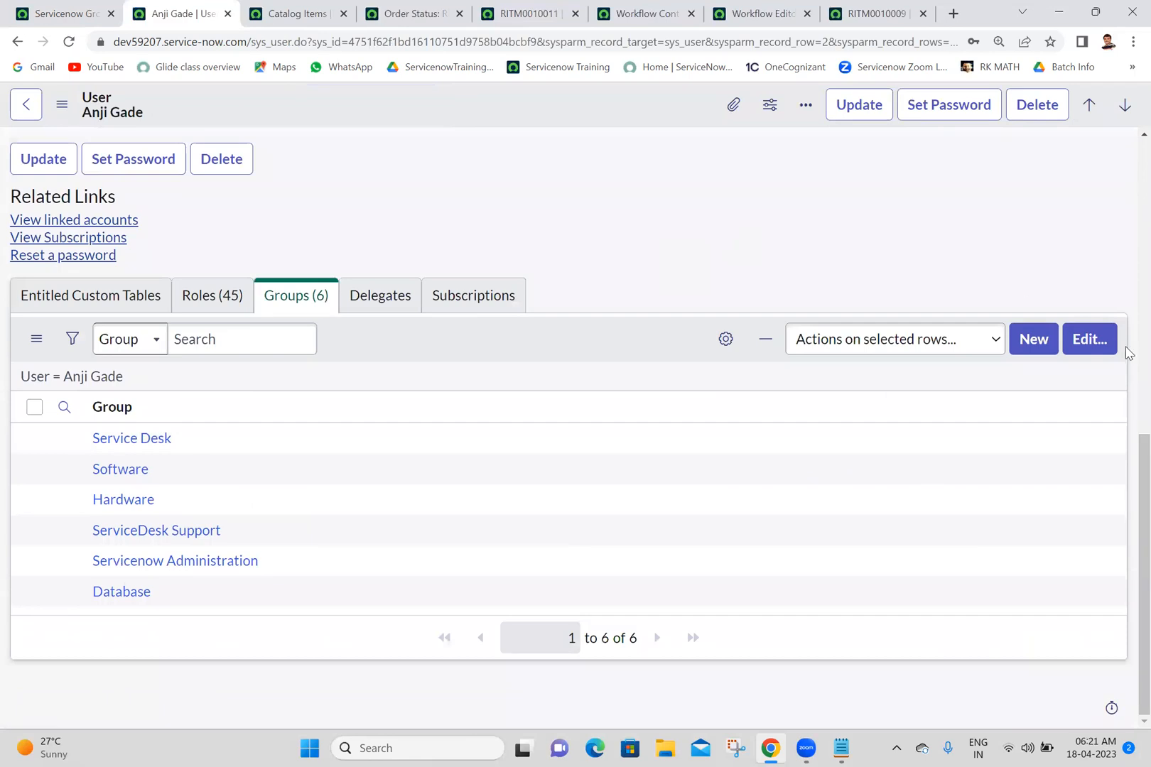
Step: Remove Database, Hardware, Service Desk, ServiceDesk Support and Software from the user's groups list and save the membership
left_click(1090, 340)
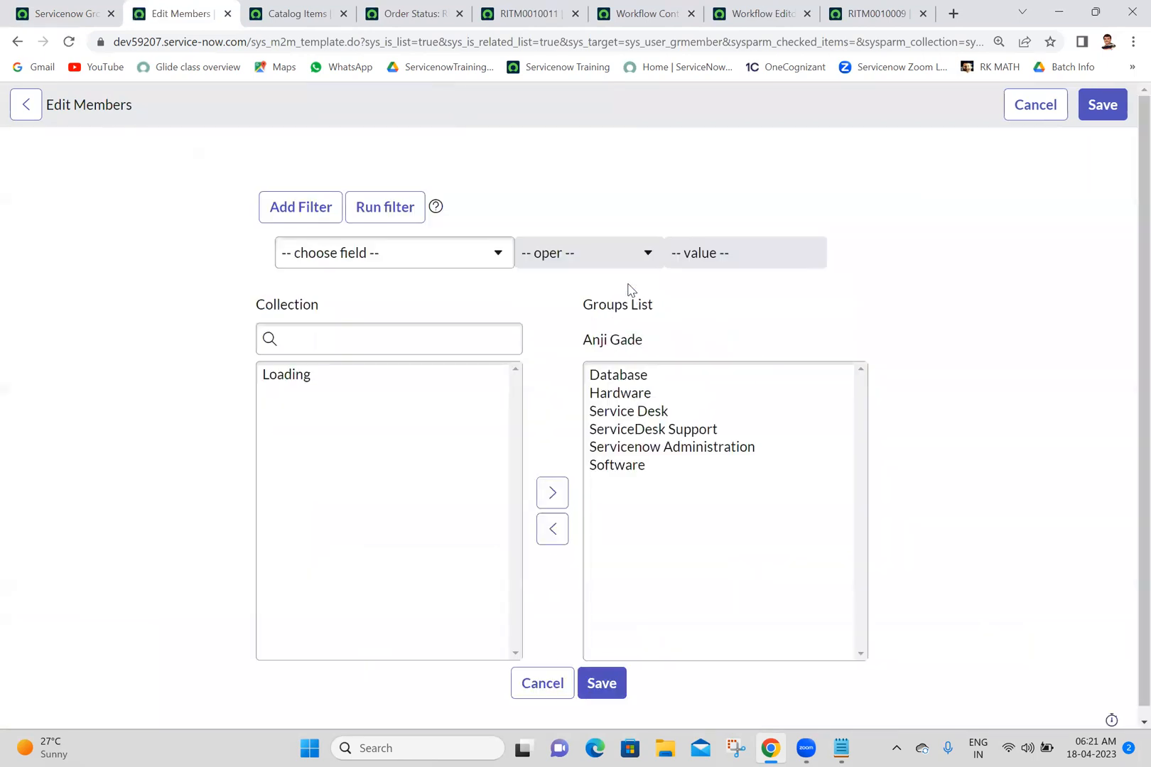
left_click_drag(624, 381, 634, 411)
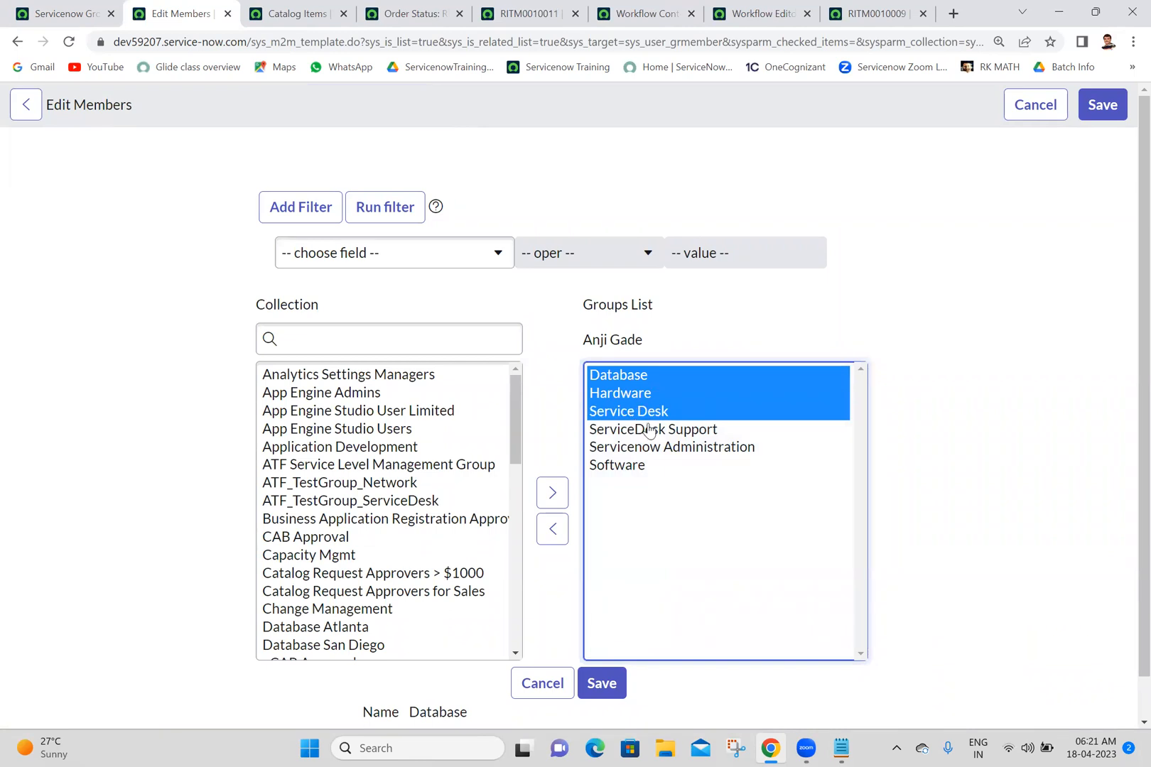
left_click(649, 431, "shift")
left_click(622, 465, "ctrl")
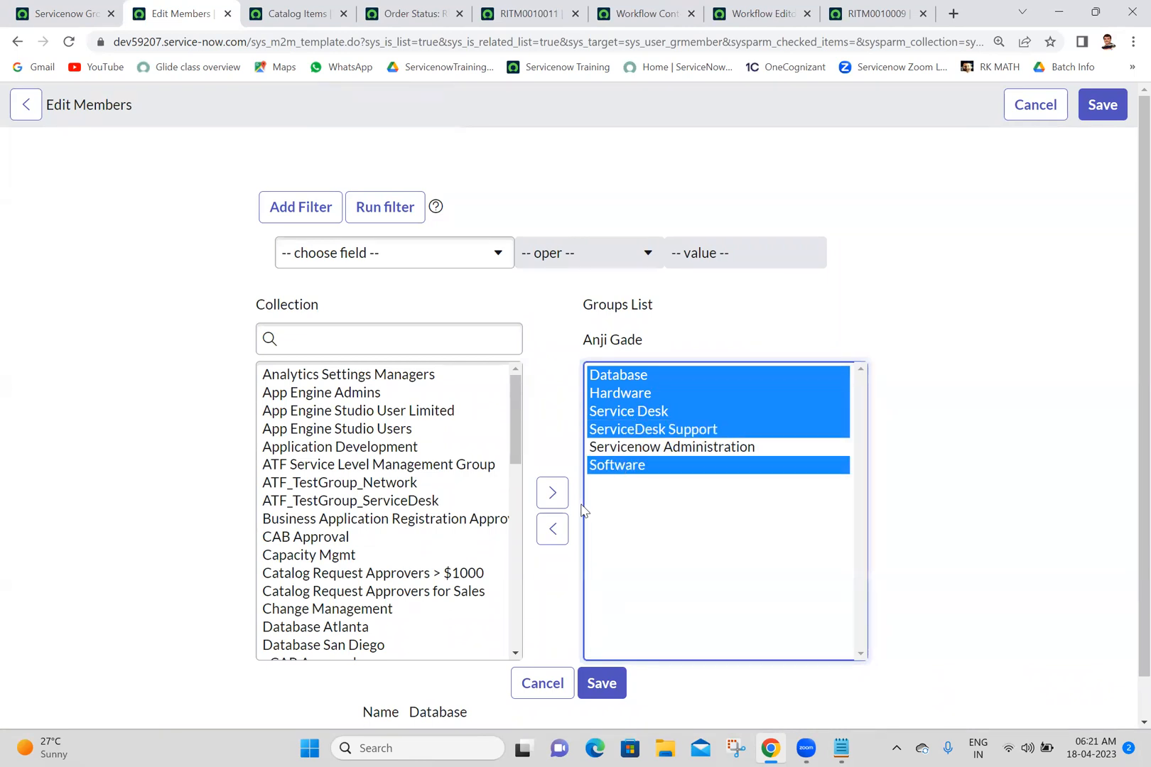
left_click(552, 529)
left_click(603, 686)
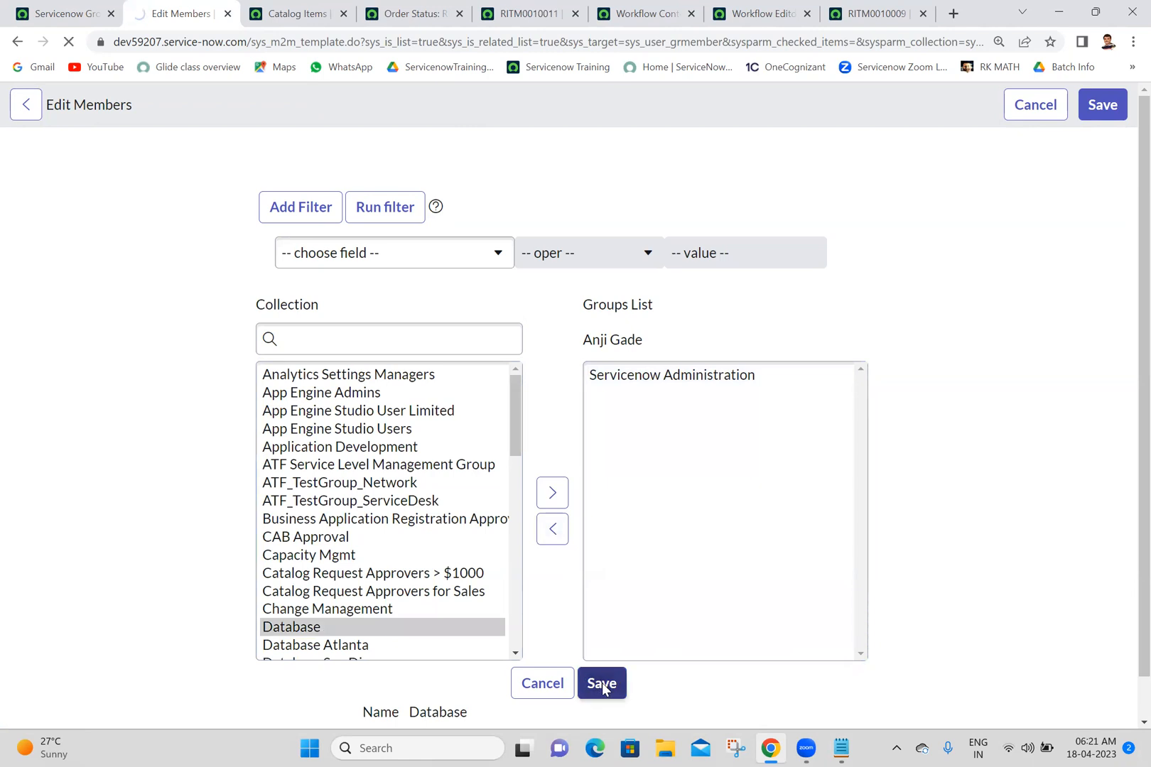
Step: Refresh the workflow context to check its executed path, and close it and the requested item page, returning to Order Status
left_click(679, 13)
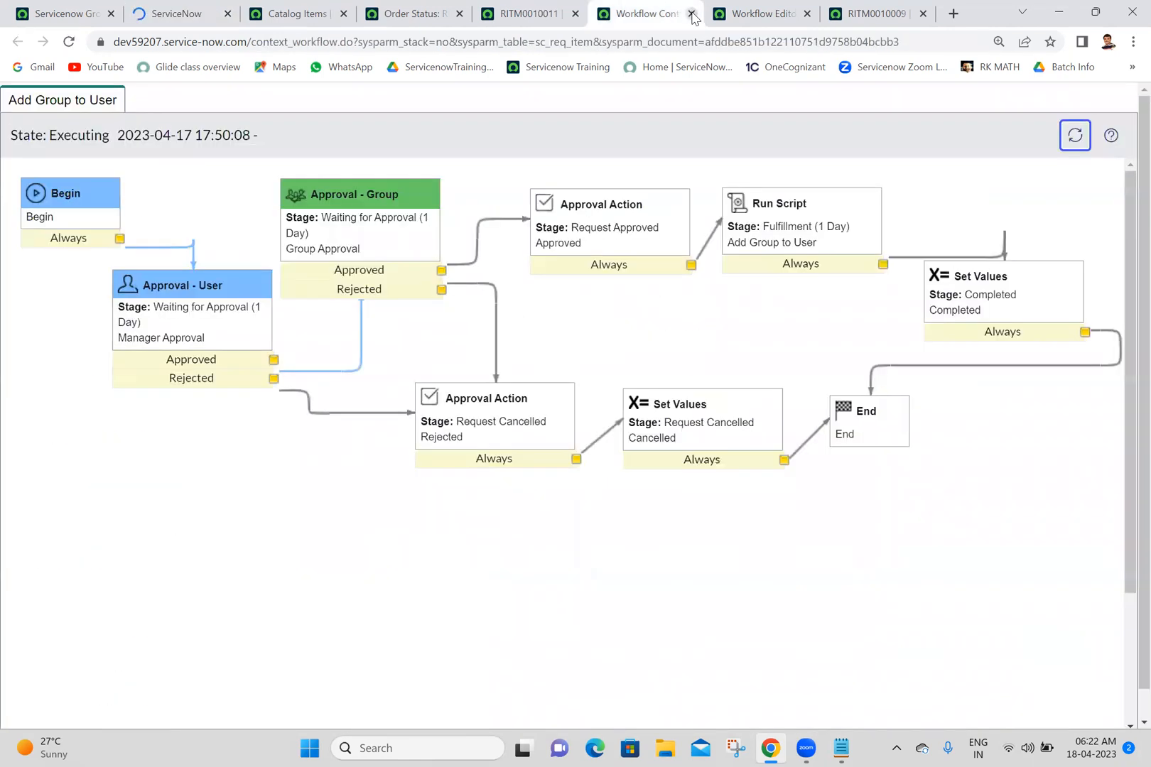
left_click(1075, 135)
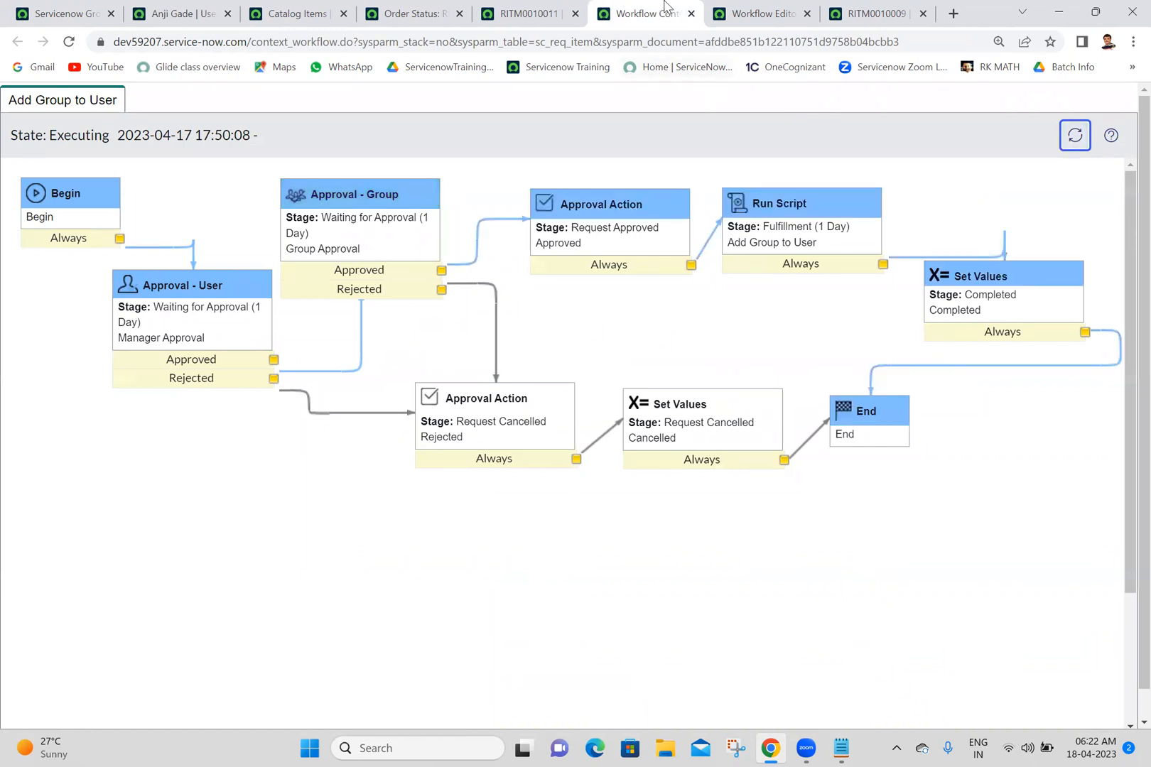
left_click(691, 13)
left_click(561, 10)
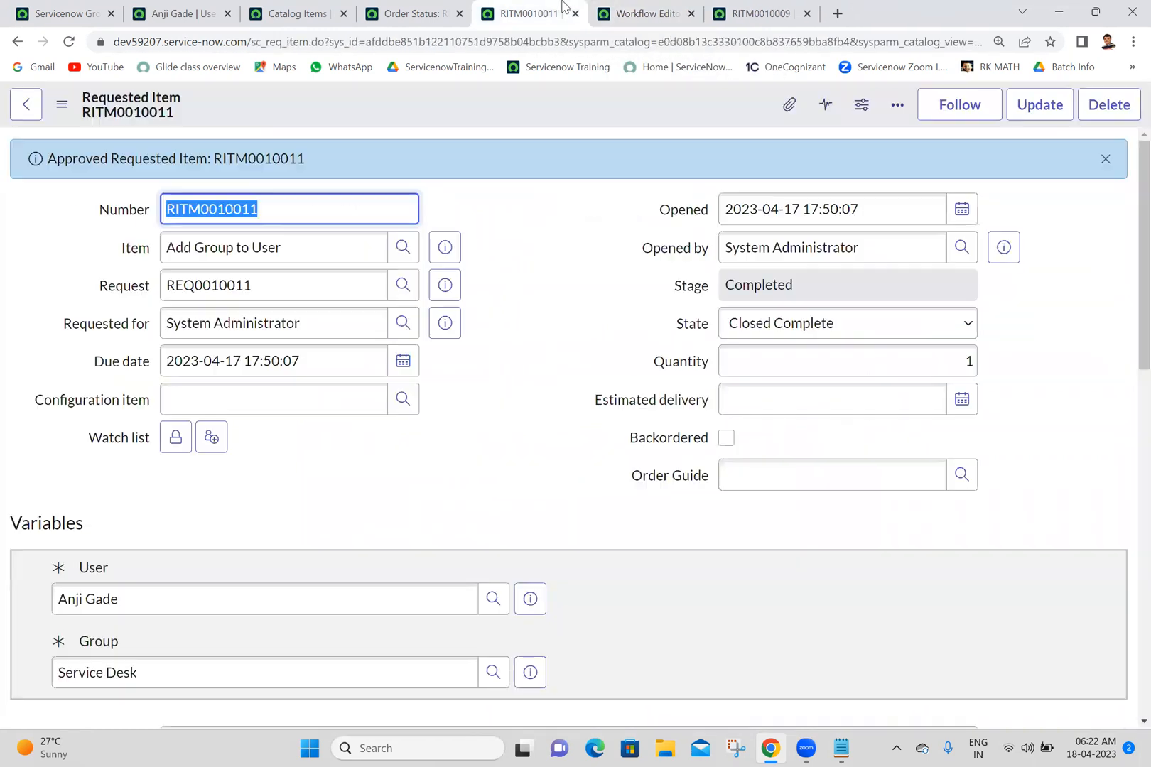
left_click(576, 13)
left_click(444, 14)
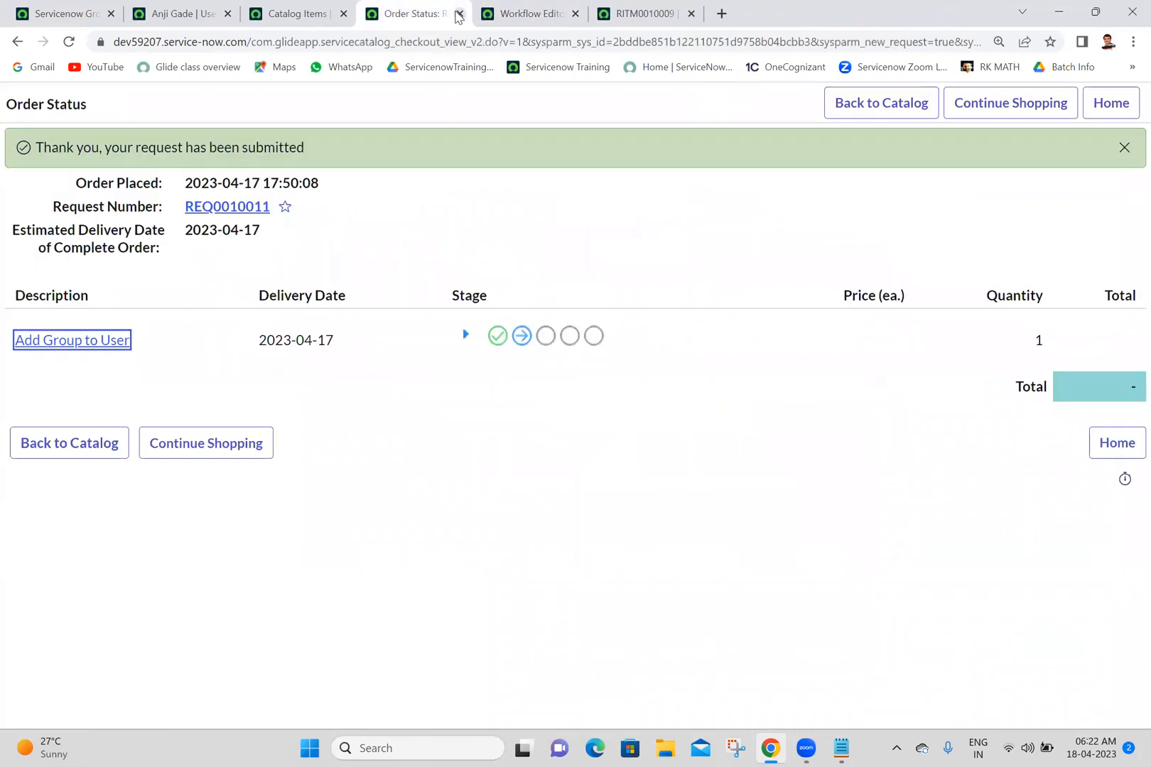
Step: Return to the Add Group to User form, reload it, and order the Software group for the same test user
left_click(8, 42)
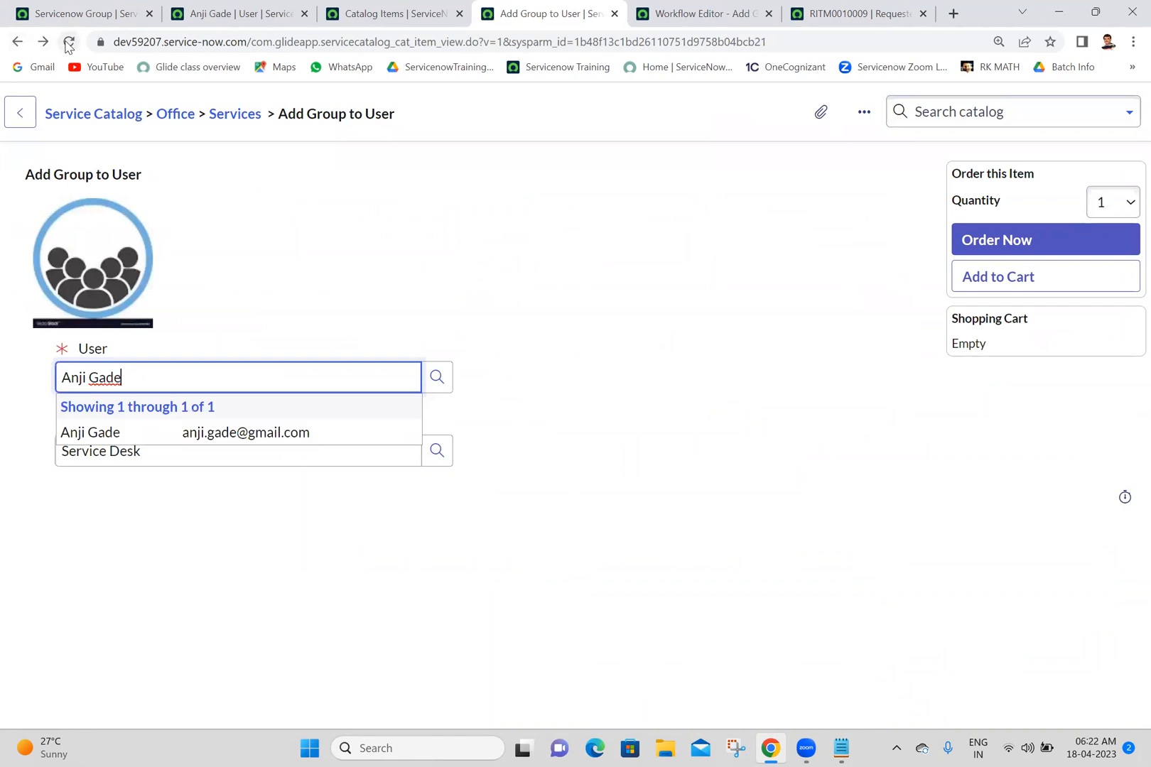
left_click(68, 43)
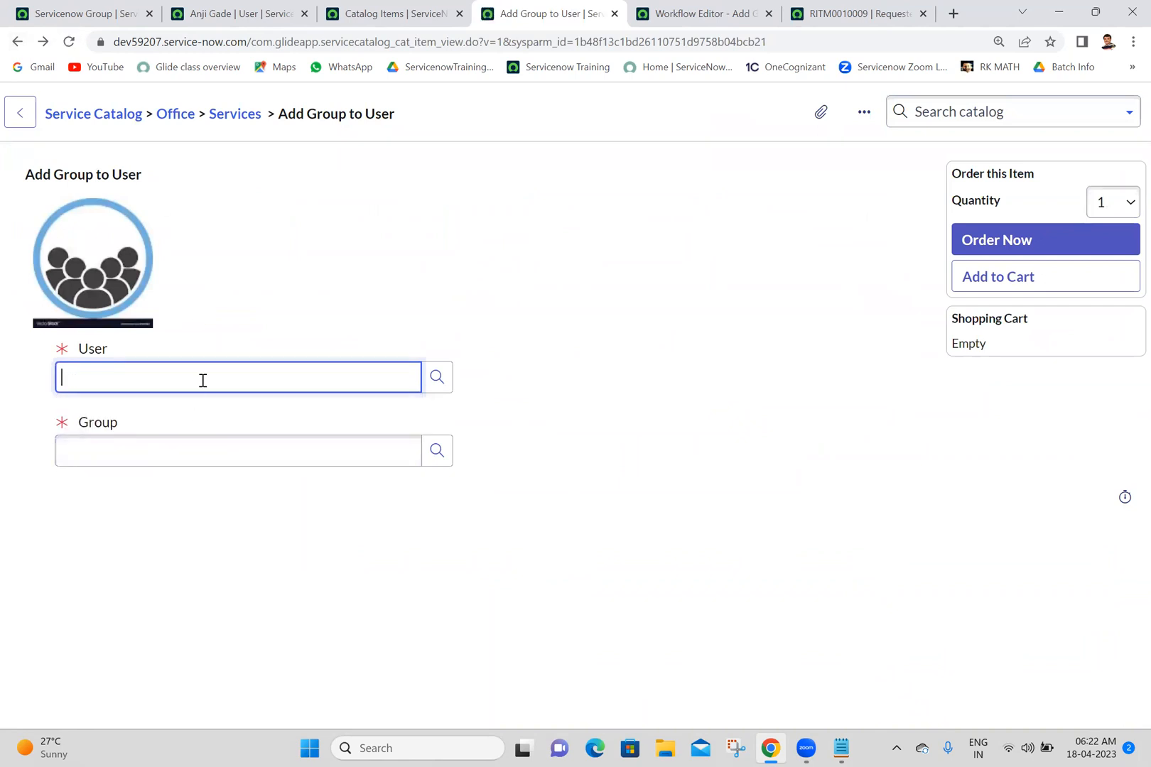
type("anji")
left_click(142, 434)
left_click(141, 442)
type("so")
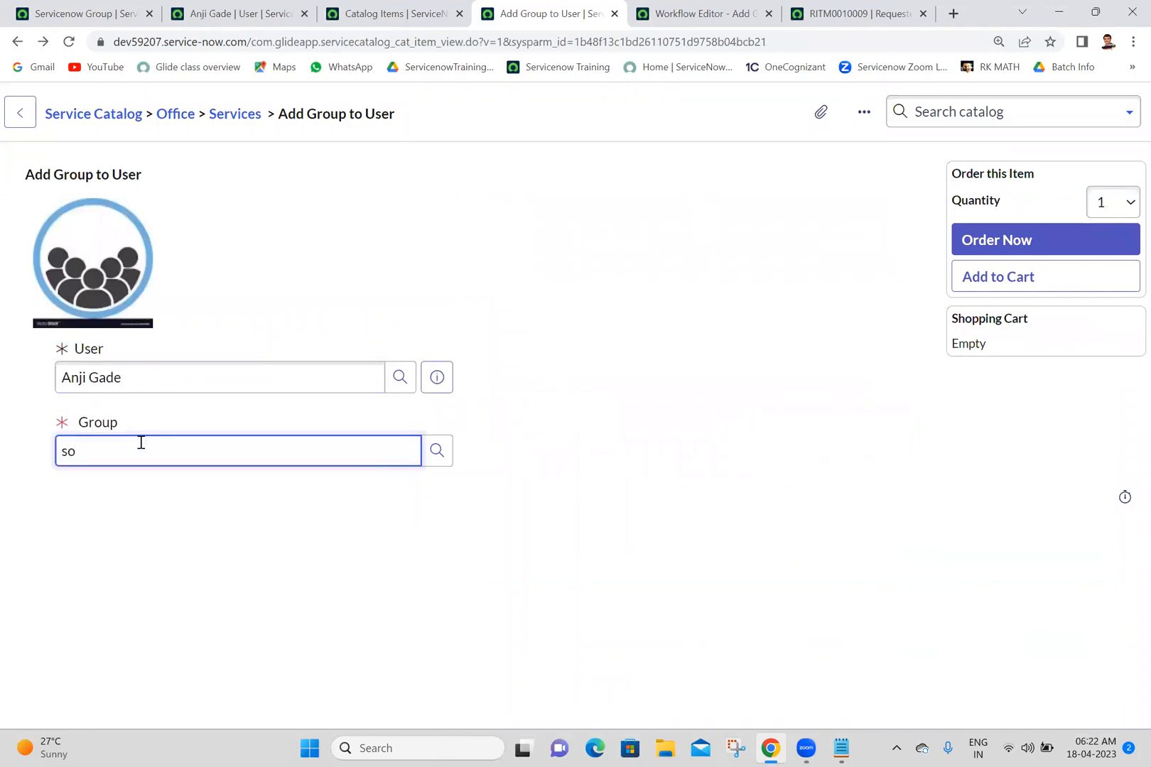
left_click(114, 488)
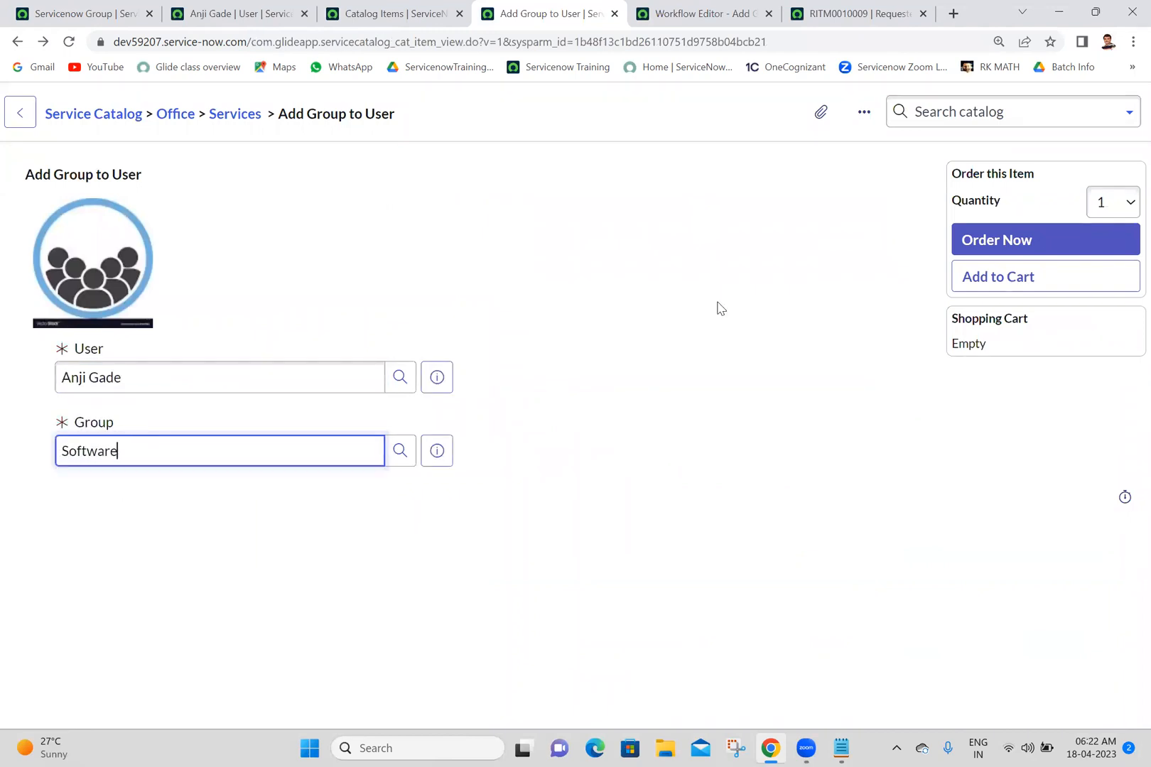
left_click(989, 245)
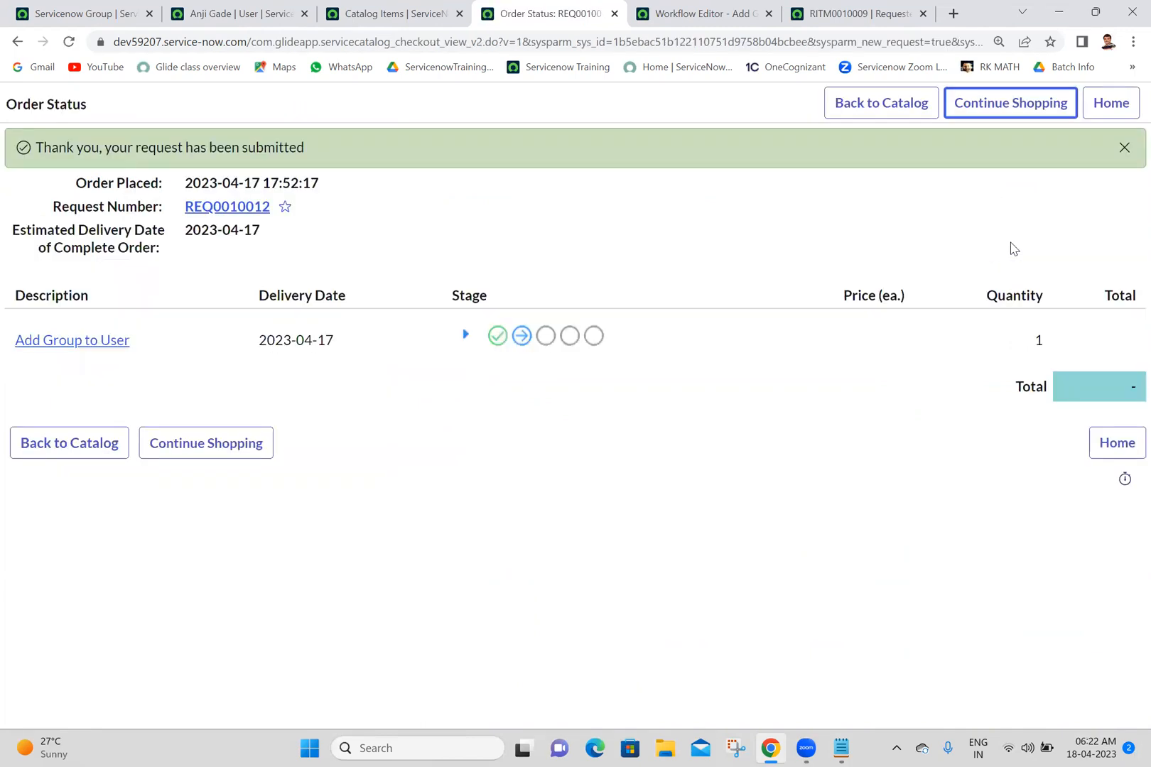
Step: Open the ordered Add Group to User item and check the current activity in its refreshed workflow context
left_click(56, 343)
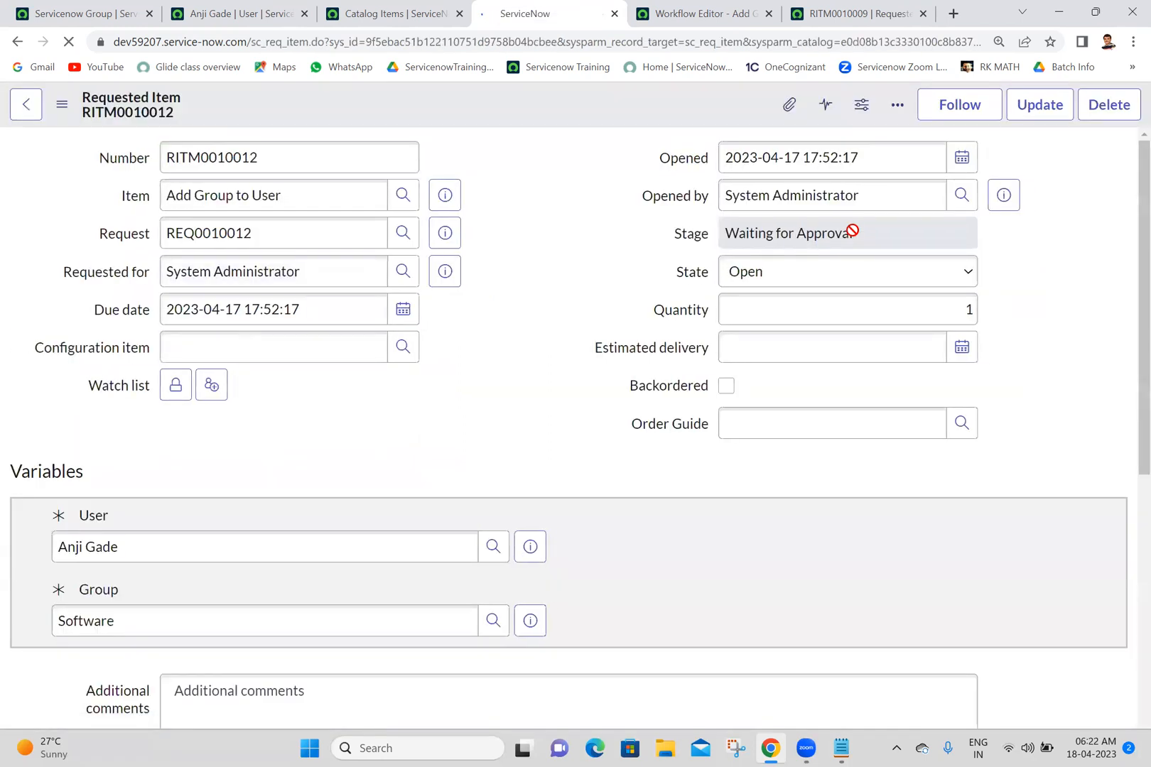
scroll(1128, 613, "down", 6)
scroll(1129, 613, "down", 3)
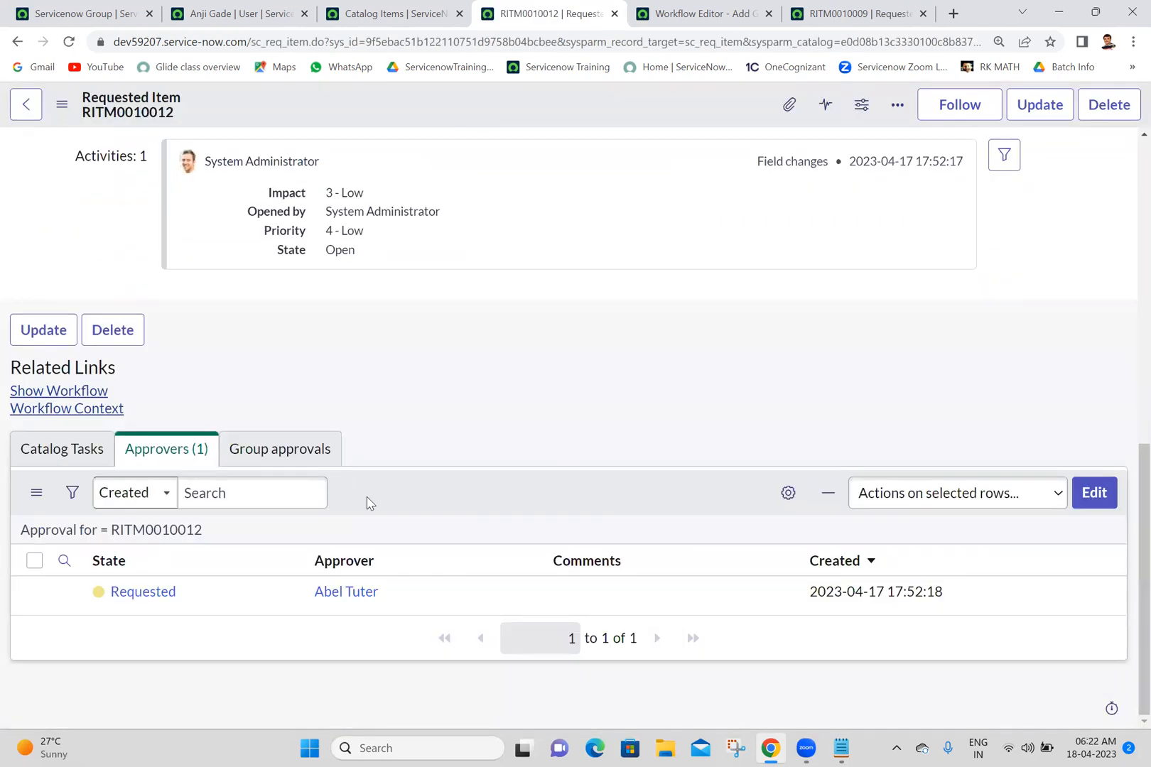
left_click(78, 392)
left_click(588, 9)
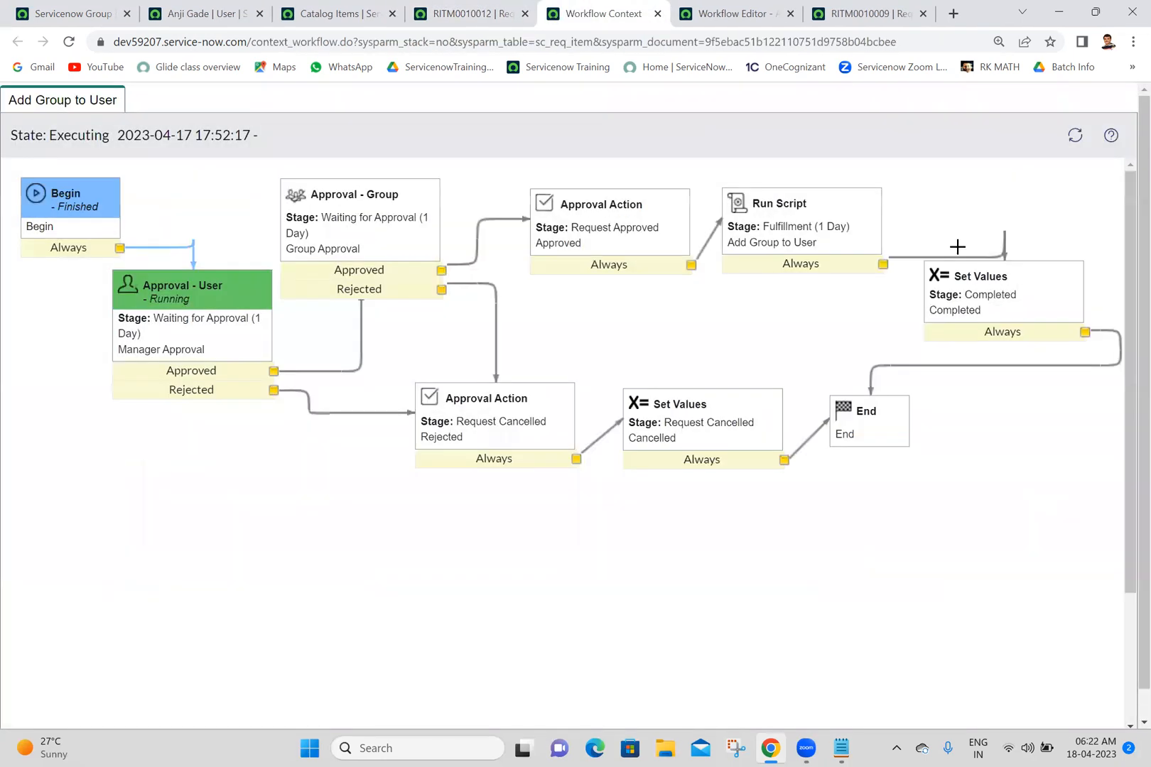
left_click(1075, 140)
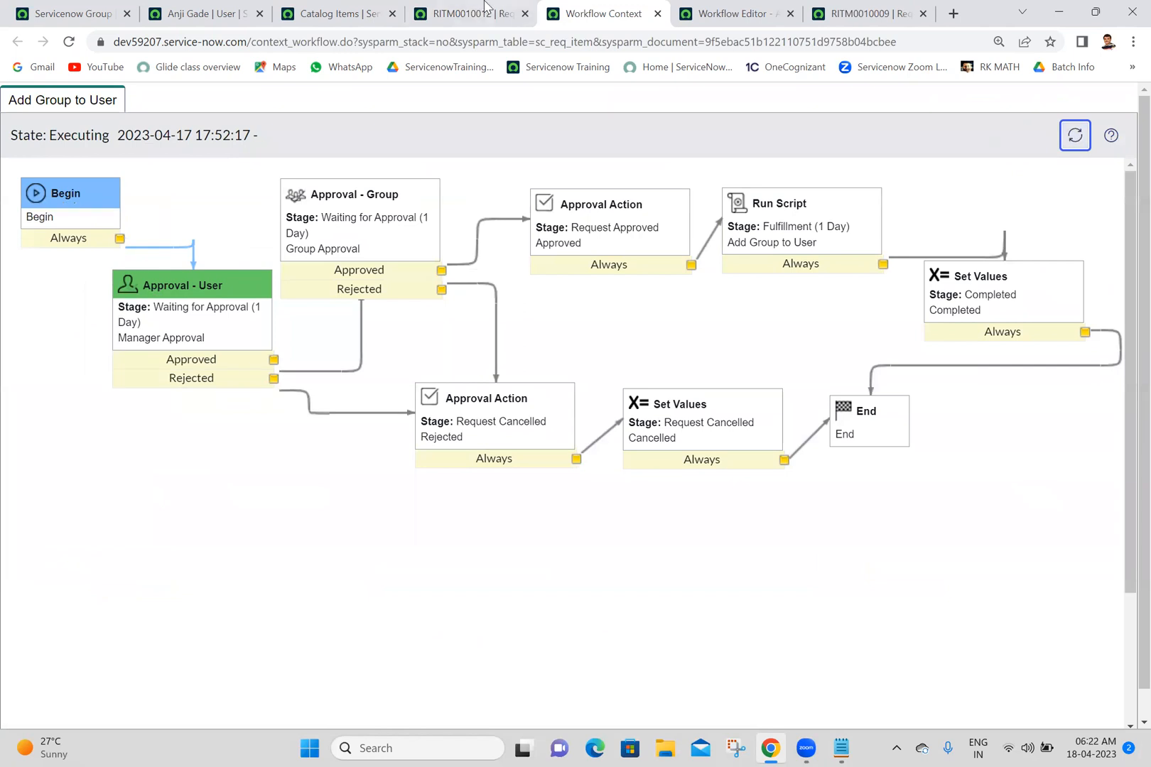
Step: Reject the manager's pending approval on the requested item
left_click(489, 8)
right_click(234, 594)
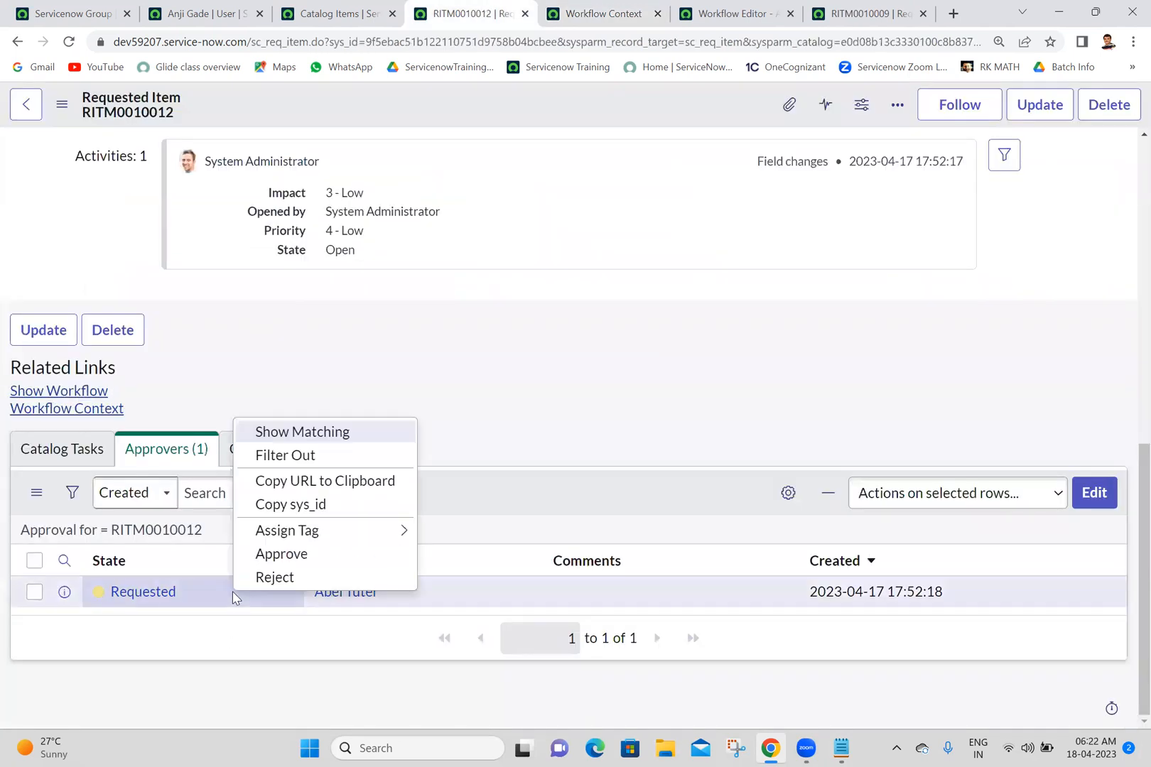
left_click(275, 577)
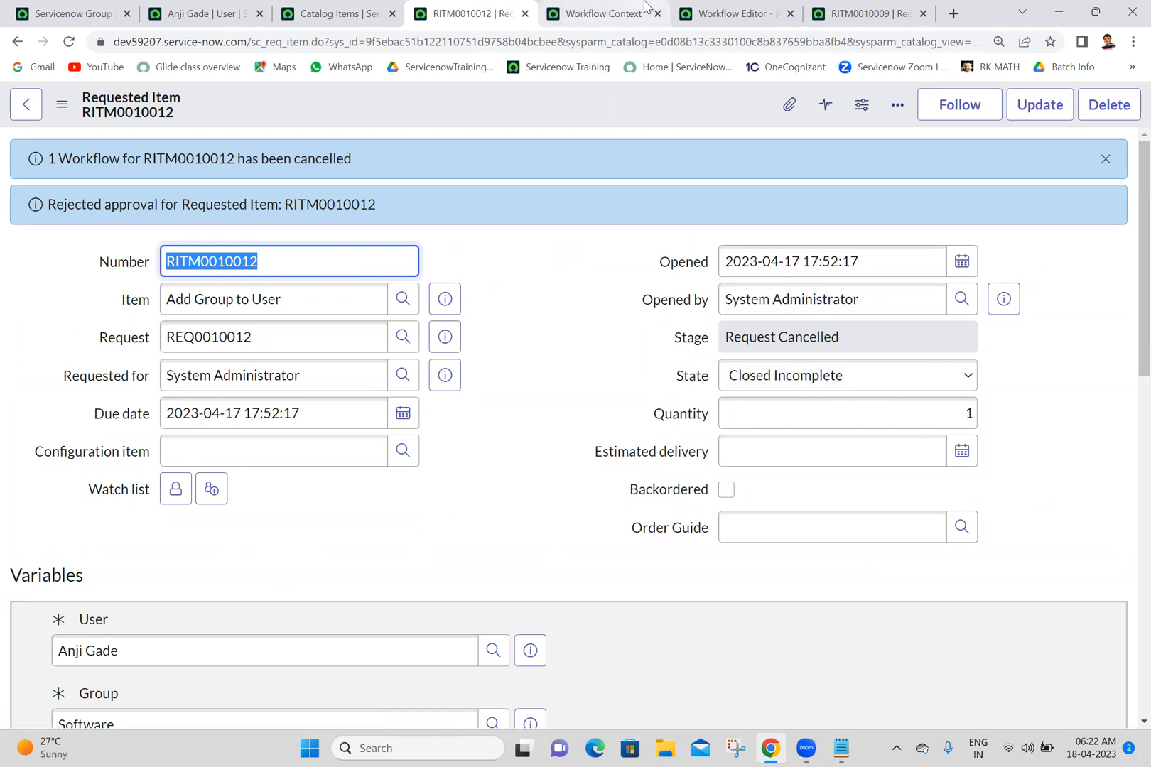
Step: Refresh the workflow context to check the path and activity details after the rejection, and close it
left_click(611, 10)
left_click(1075, 136)
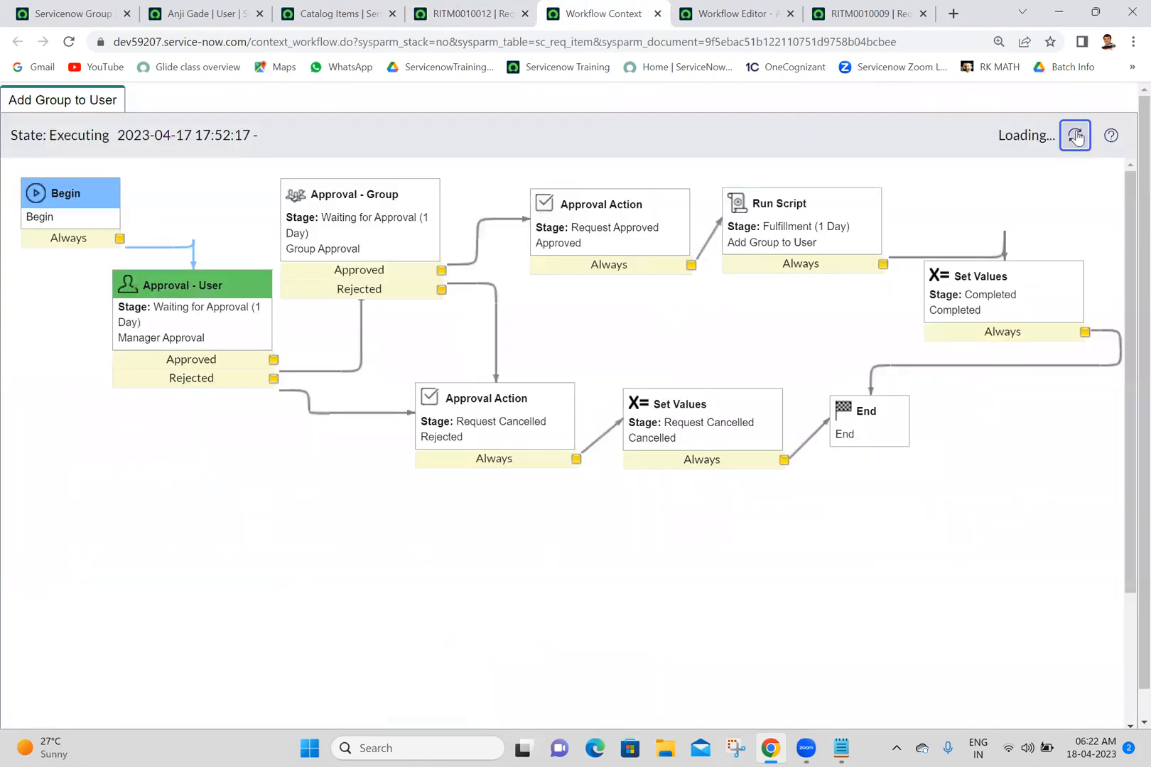
mouse_move(213, 359)
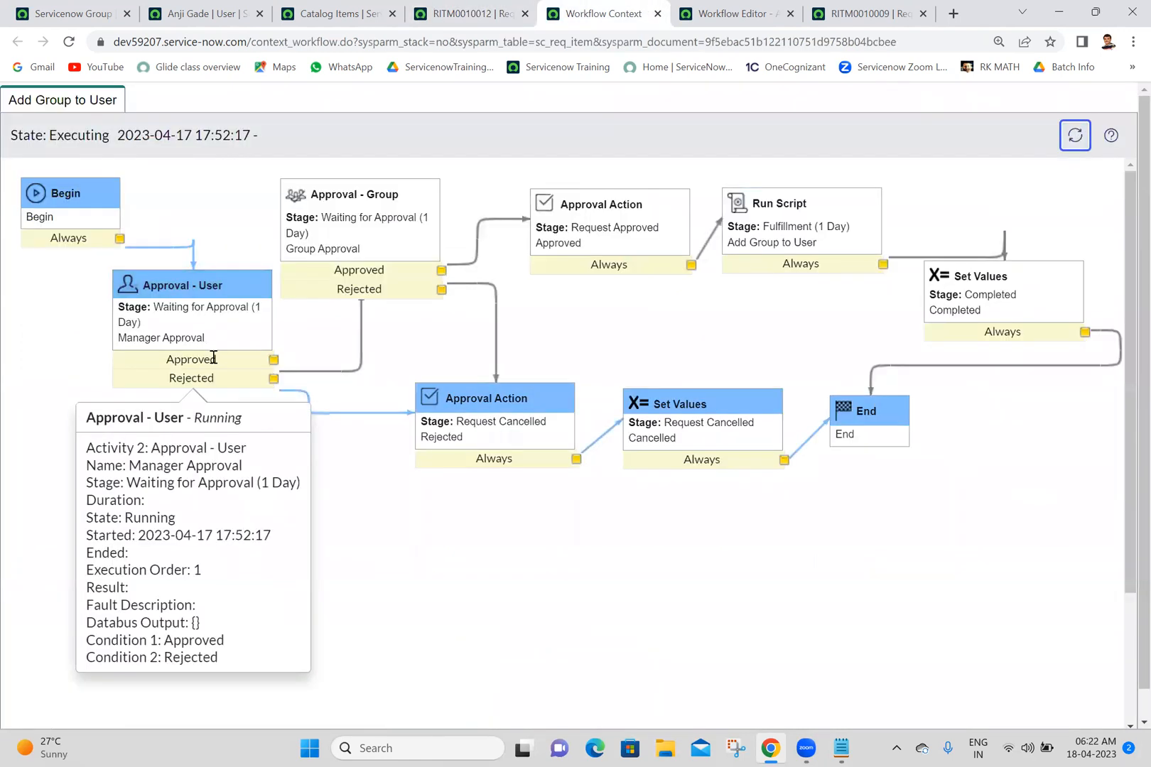
mouse_move(384, 227)
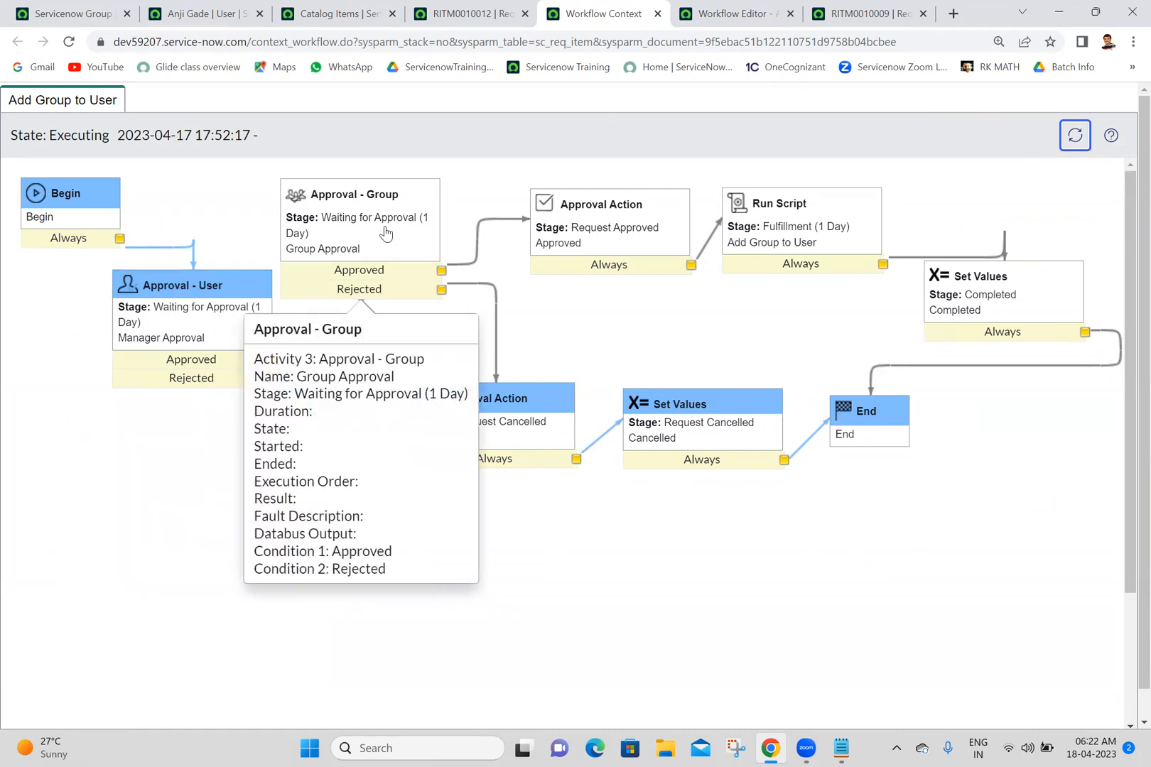
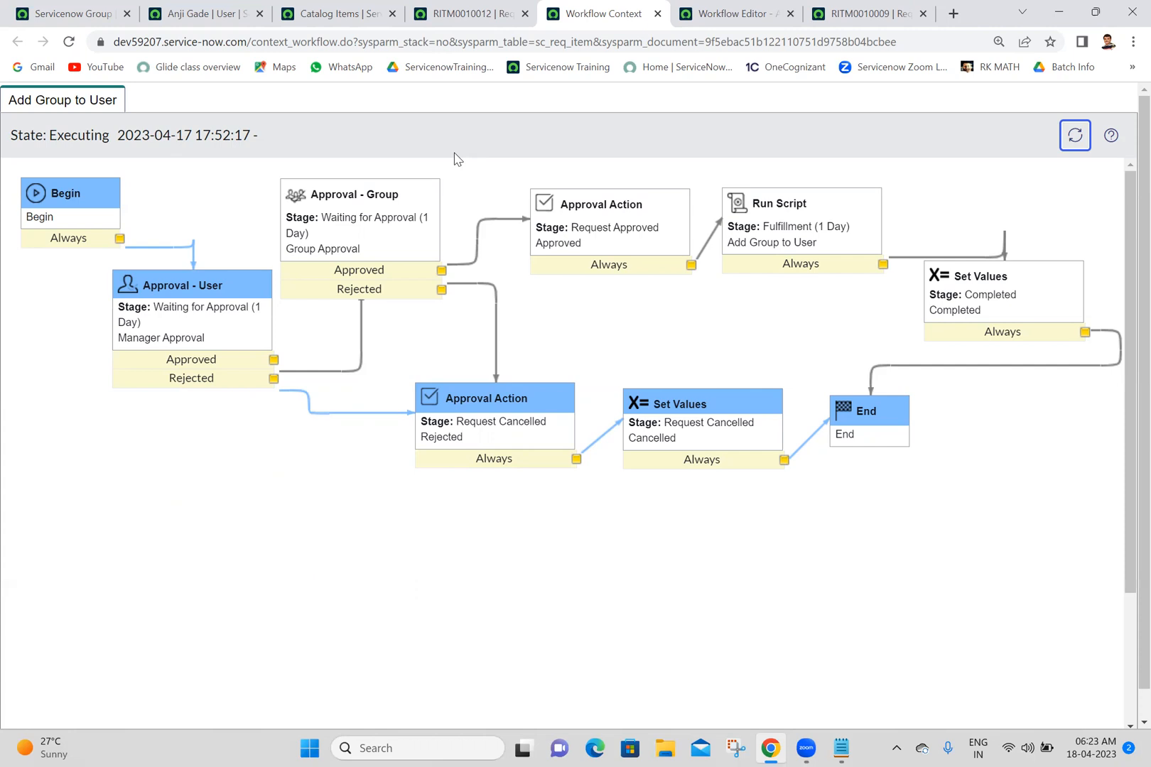
left_click(658, 13)
Step: Publish the Add Group to User workflow in the Workflow Editor
left_click(639, 15)
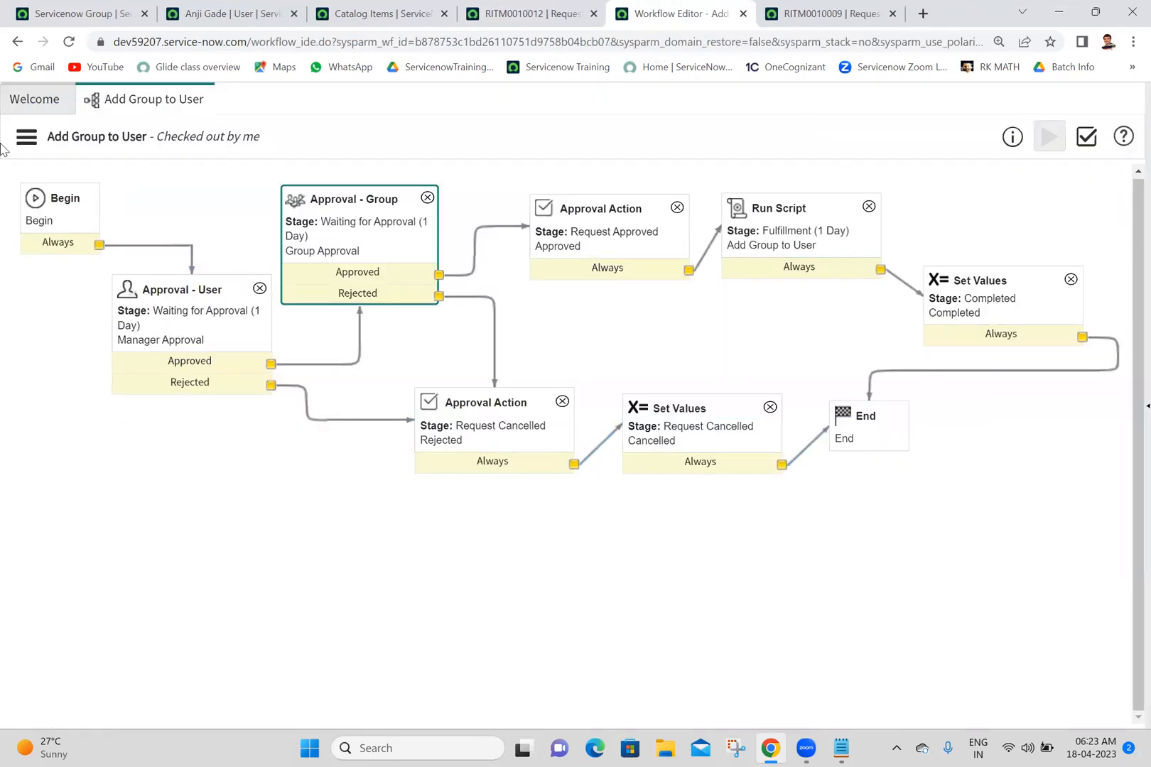
left_click(26, 136)
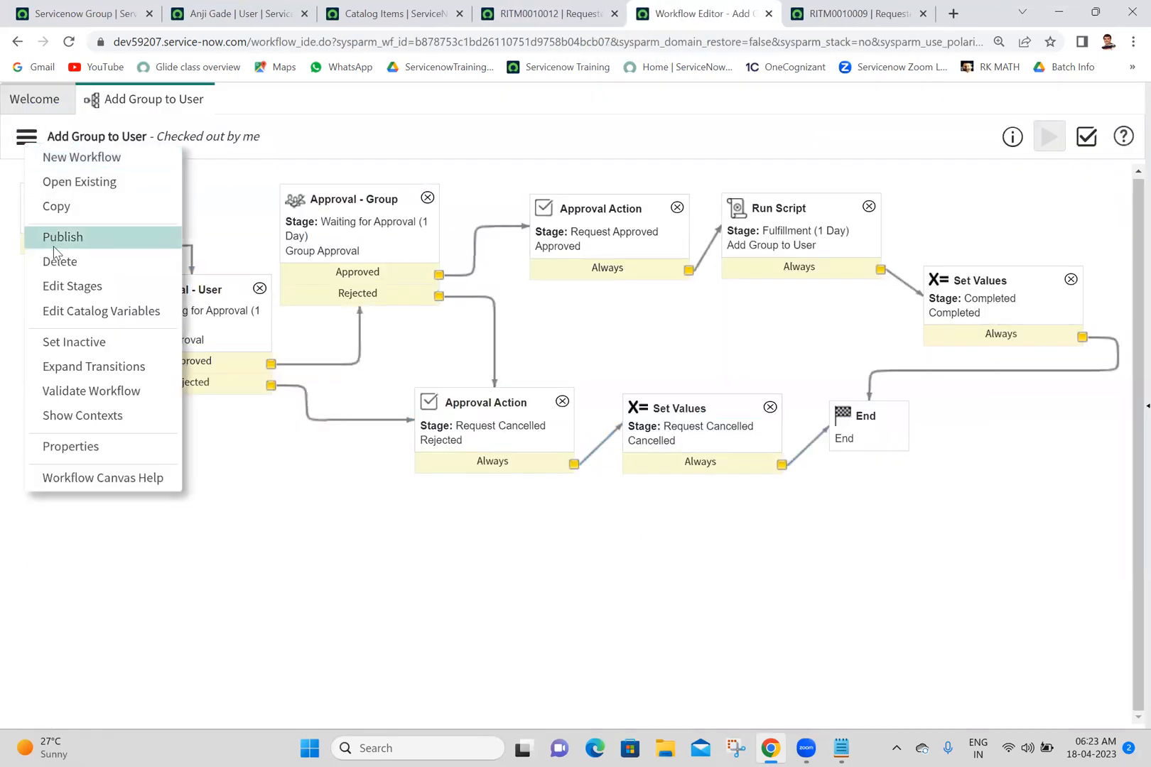
left_click(56, 240)
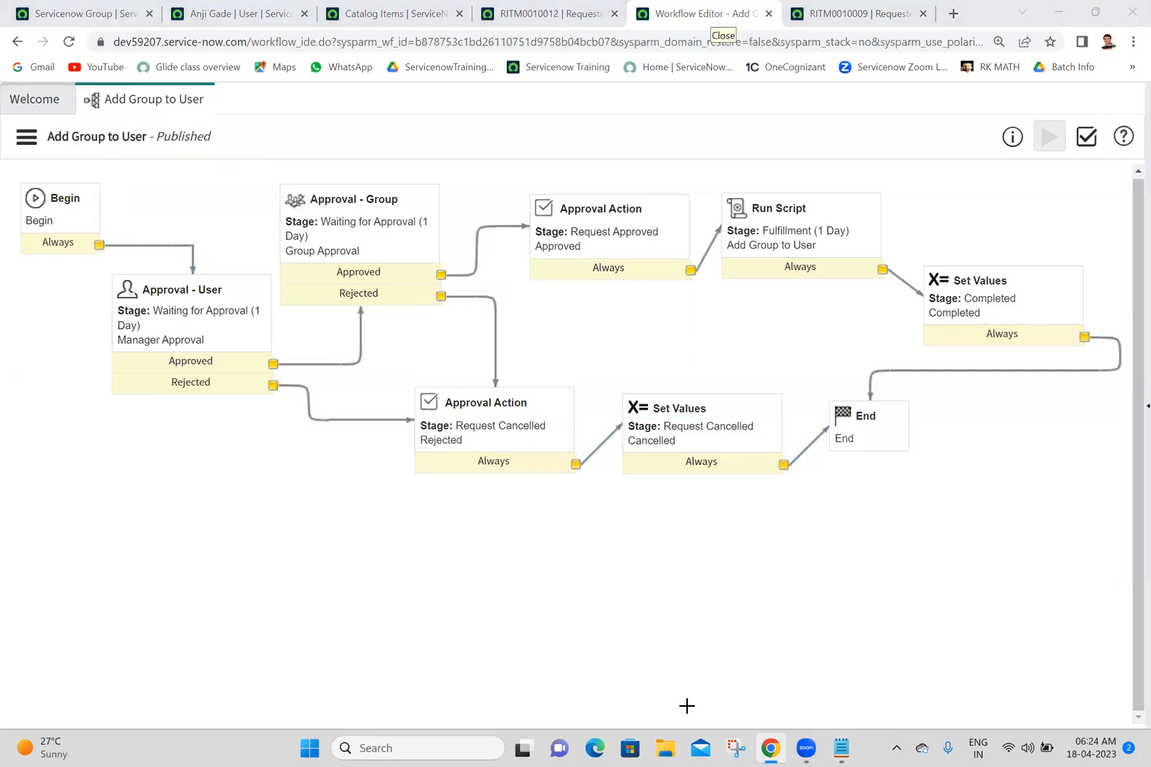
Step: Close both requested item pages and the Workflow Editor, returning to the Catalog Items list
left_click(603, 15)
left_click(618, 14)
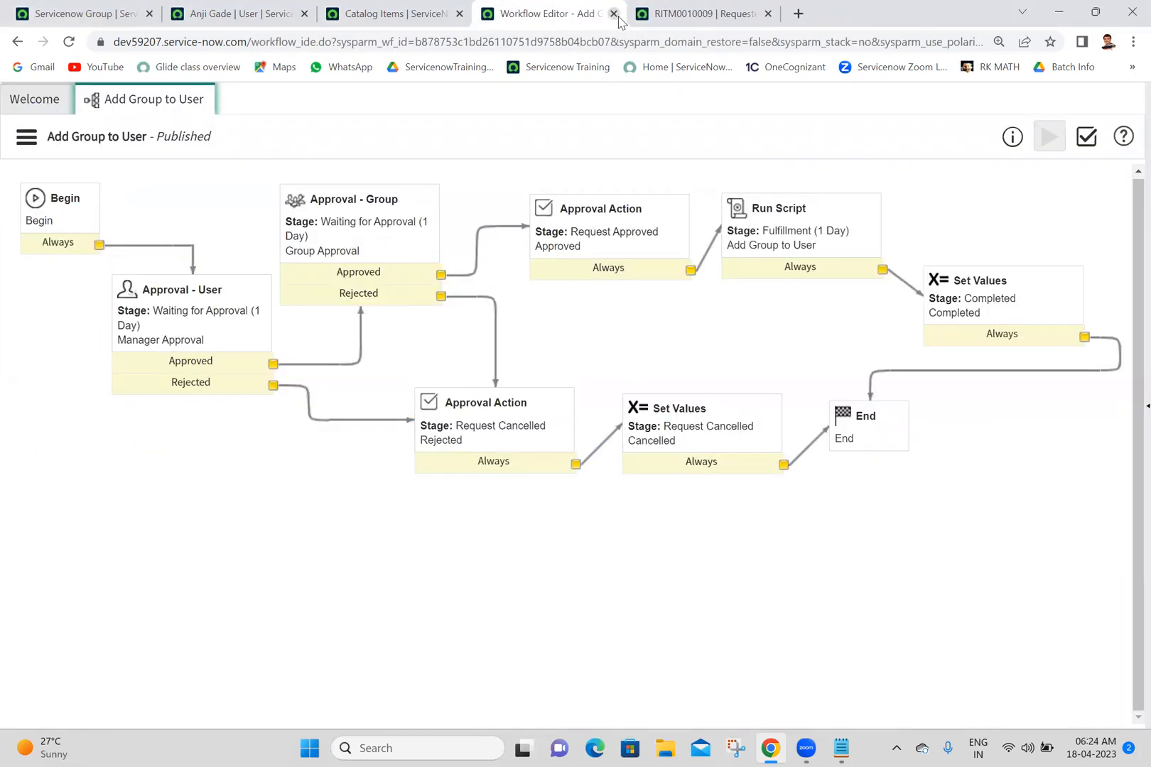
left_click(616, 15)
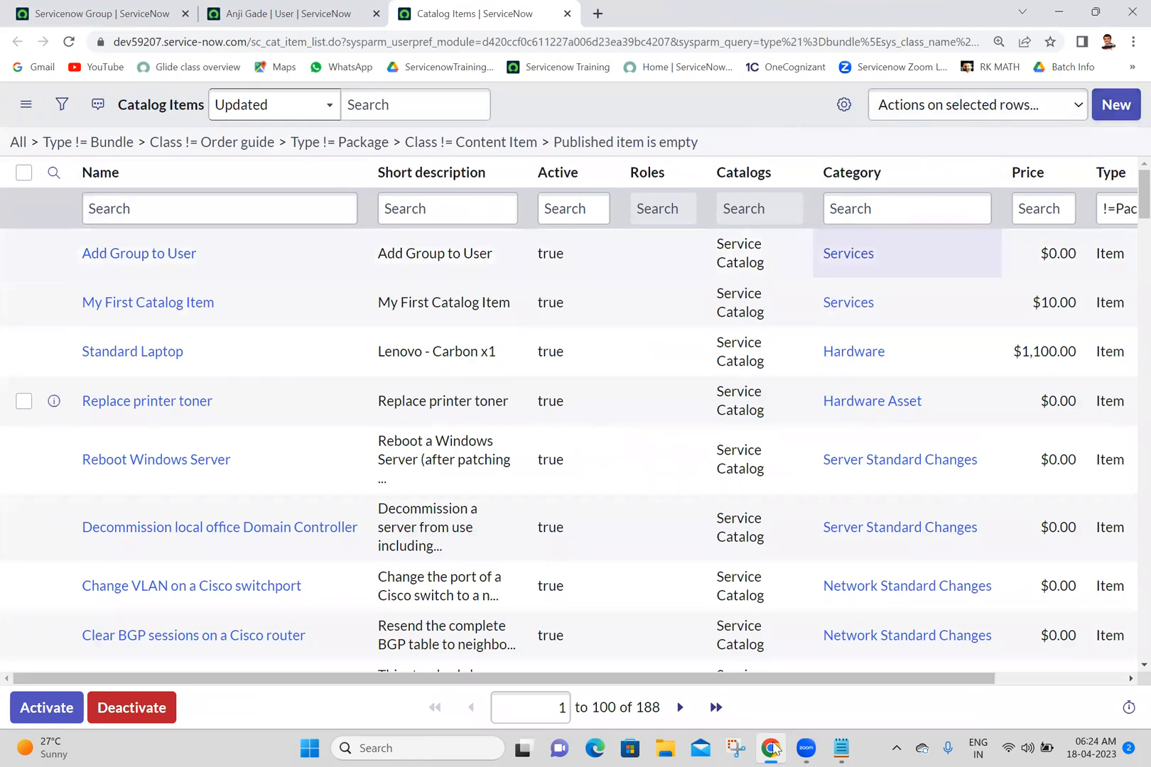
Step: Switch to the Batch 18 notes in Notepad and copy the title "Remove Role from User" from the numbered list of catalog items
left_click(841, 747)
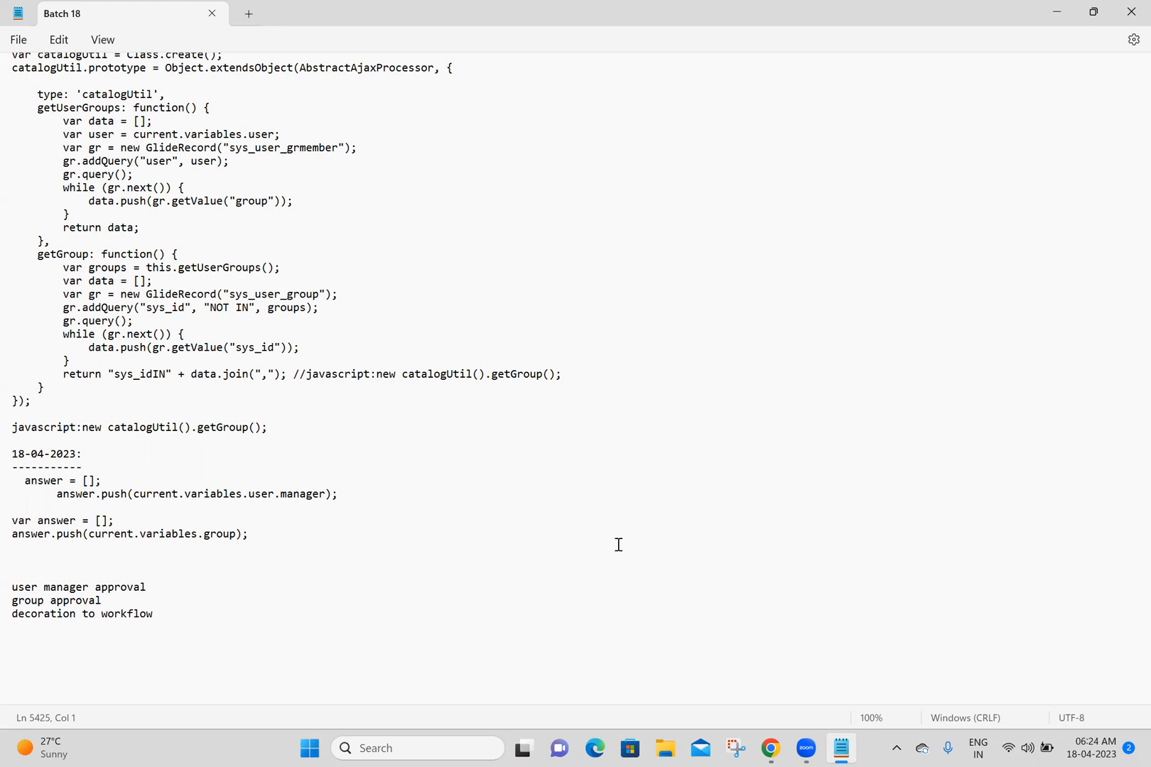
key("Up")
key("Up")
key("Up")
key("Up")
key("Up")
key("Up")
key("Up")
key("Up")
key("Up")
key("Up")
key("Up")
key("Up")
key("Up")
key("Up")
key("Up")
key("Up")
key("Up")
key("Up")
key("Up")
key("Up")
key("Up")
key("Up")
key("Up")
key("Up")
key("Up")
key("Up")
key("Up")
key("Up")
key("Up")
key("Up")
key("Up")
key("Up")
key("Up")
key("Up")
key("Up")
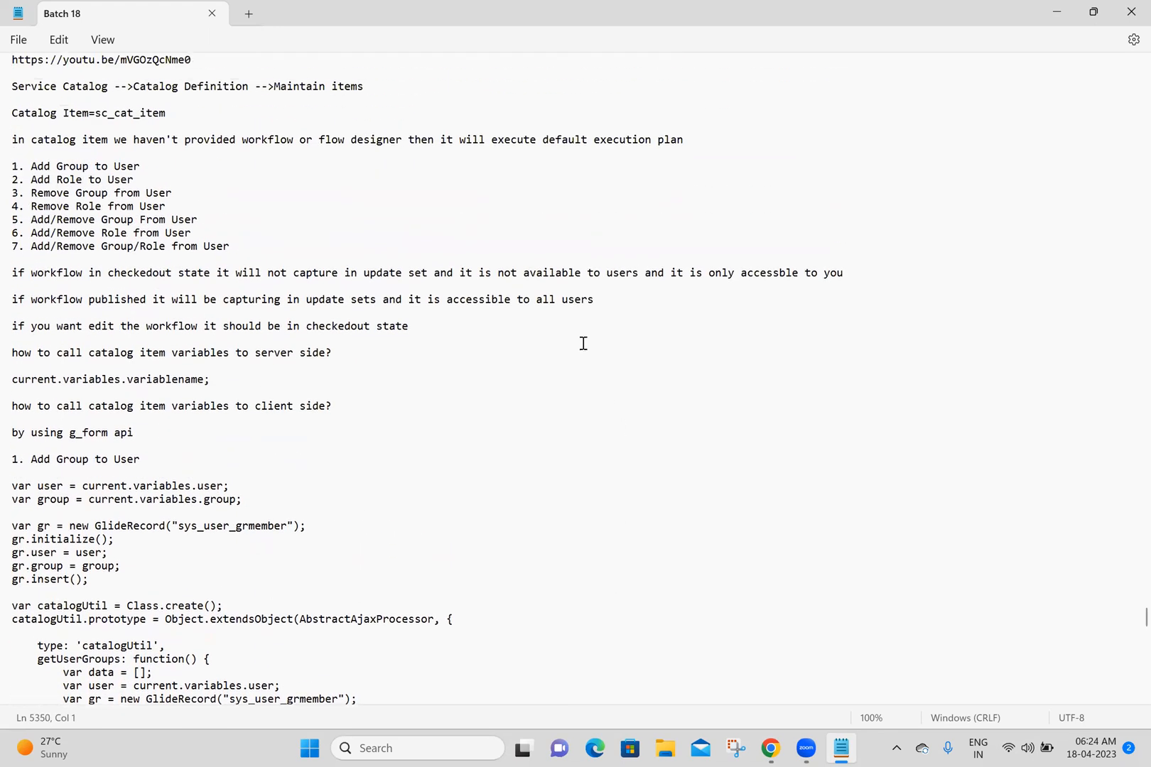
left_click(32, 206)
left_click_drag(40, 206, 167, 208)
key("ctrl+c")
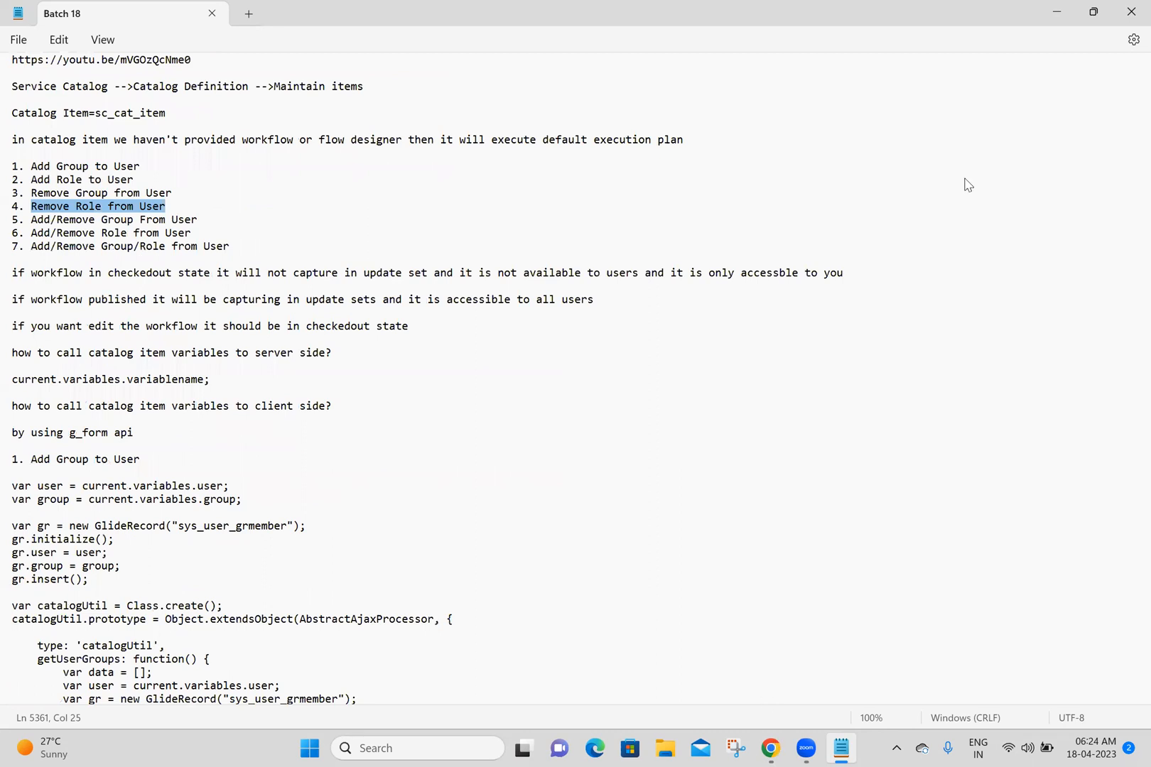
Step: Switch back to ServiceNow in Chrome and start a new catalog item named Remove Role from User
key("alt+Tab")
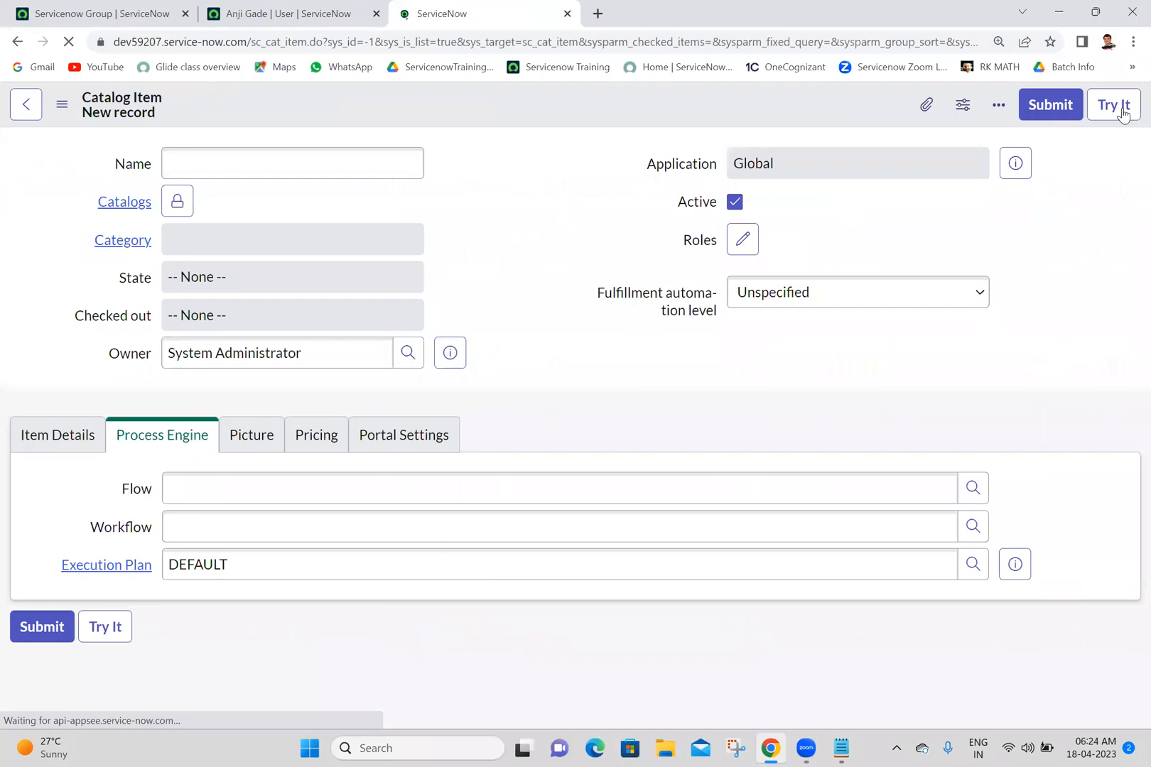
key("ctrl+v")
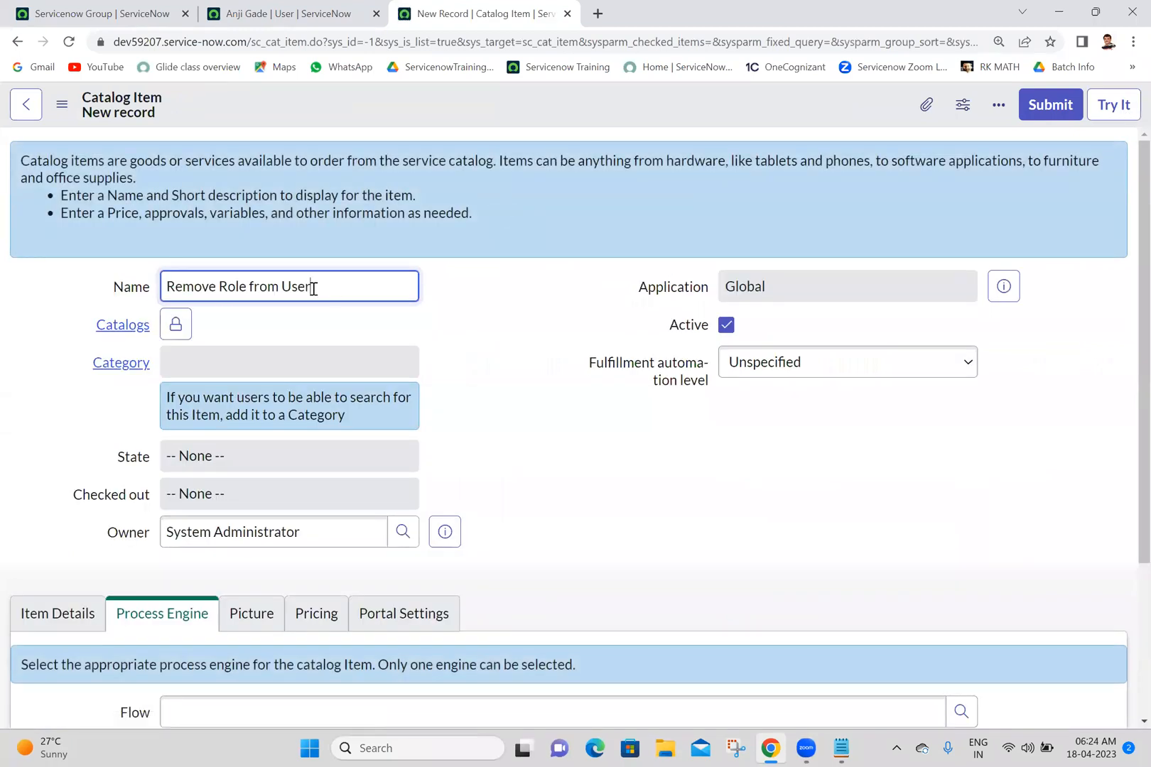
left_click(480, 314)
Step: Assign the new item to the Service Catalog and set its category to Services
left_click(177, 327)
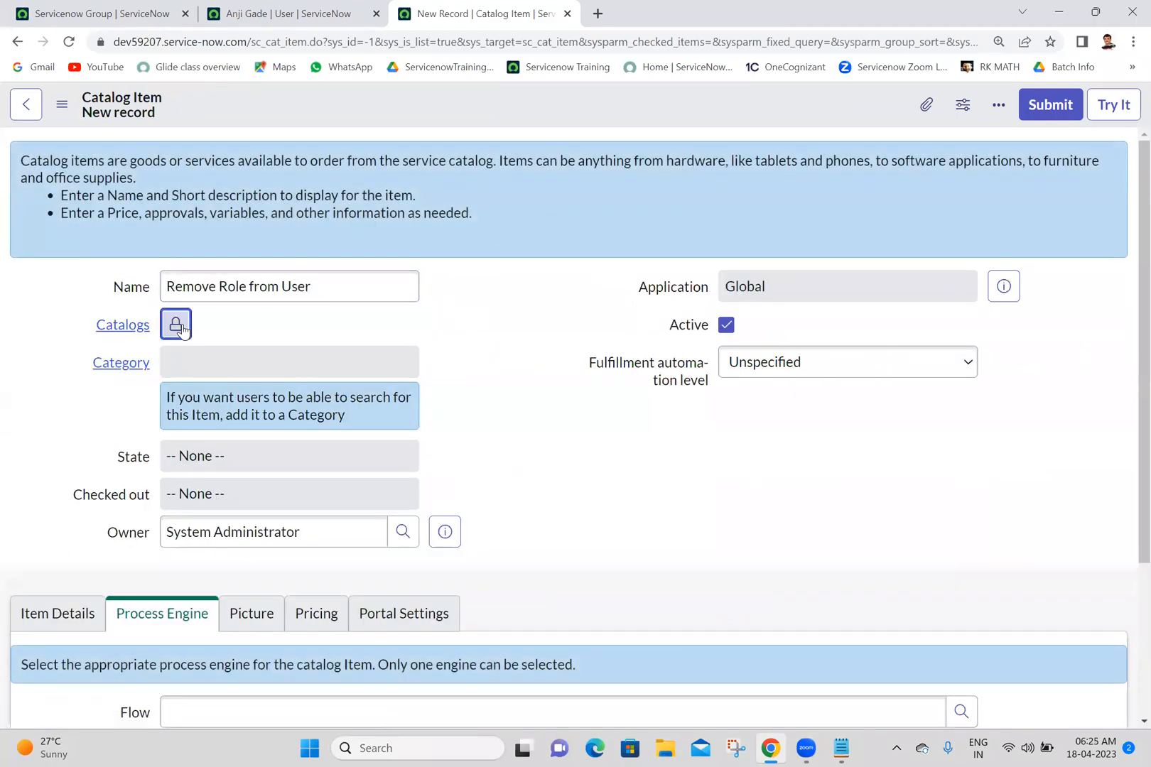
type("serv")
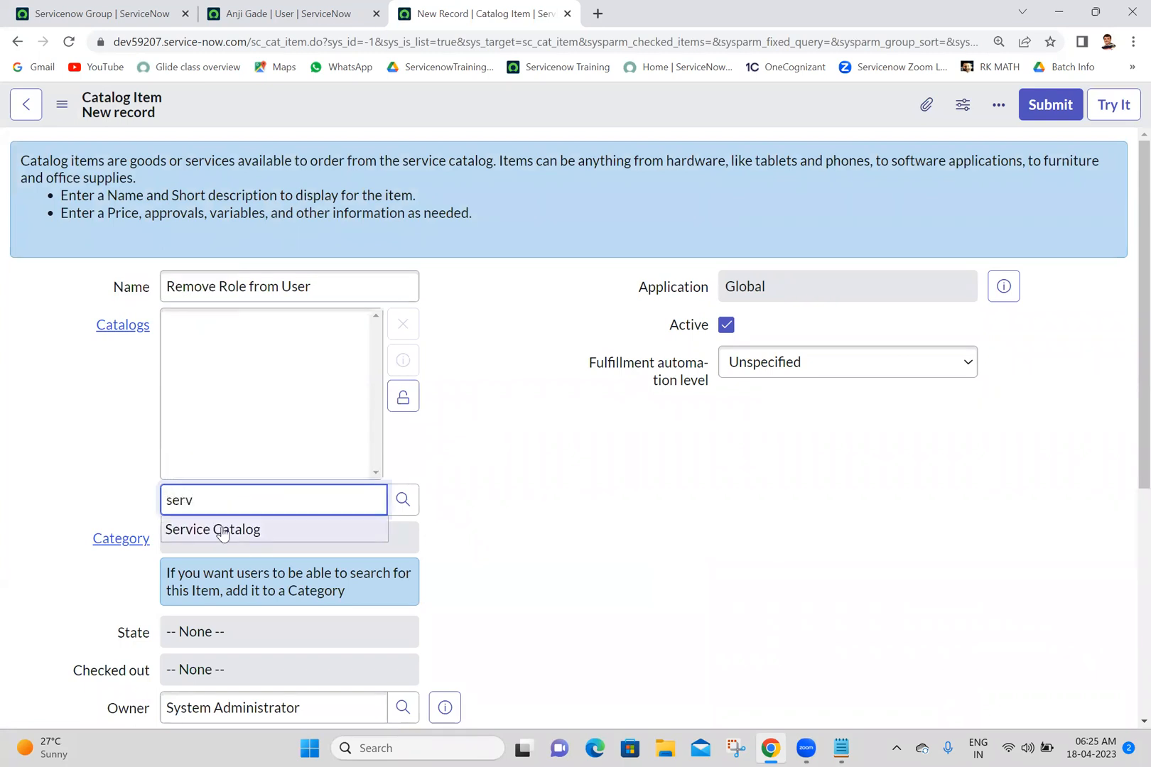
left_click(223, 529)
left_click(298, 539)
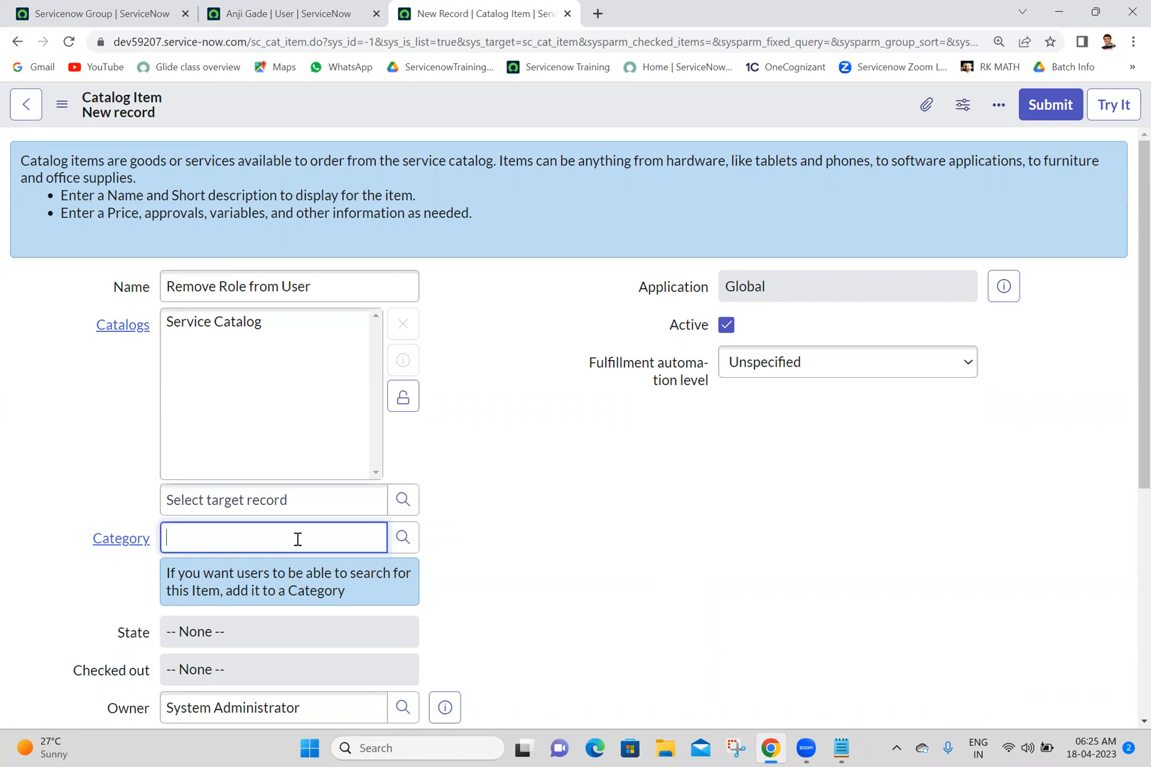
left_click(297, 539)
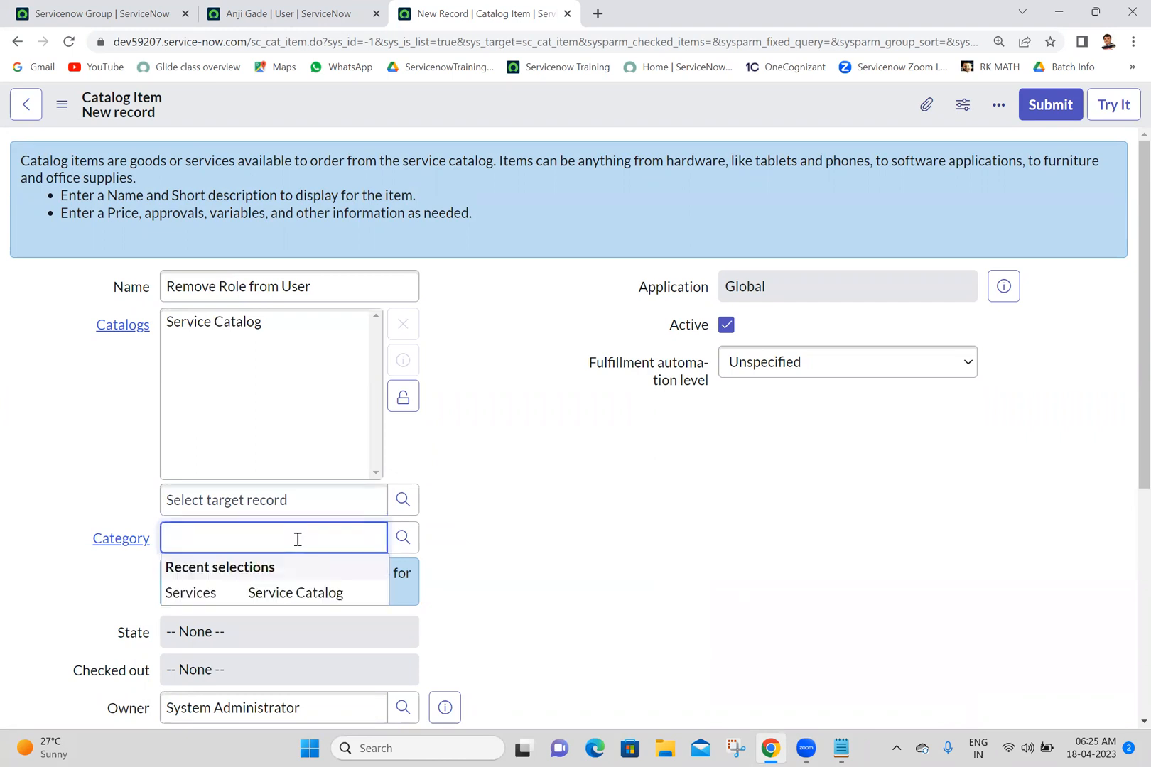
left_click(236, 598)
left_click(665, 509)
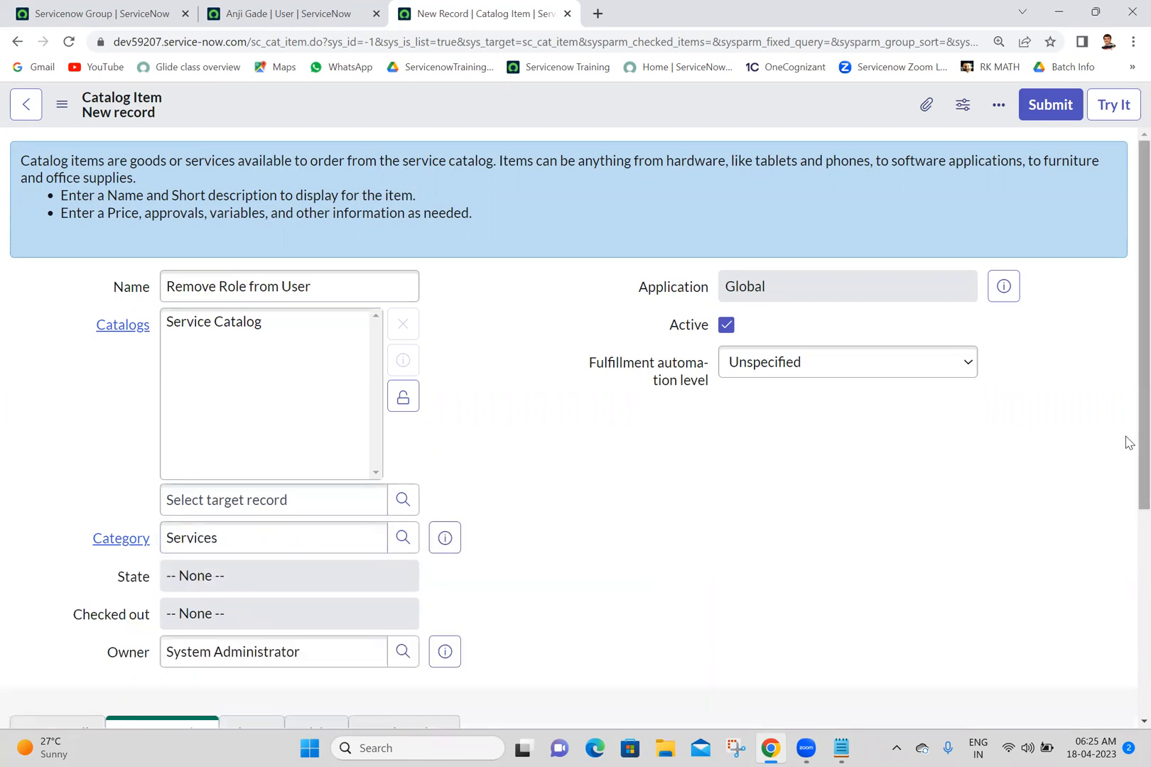
Step: Set the item's short description to Remove Role from User
scroll(1128, 442, "down", 3)
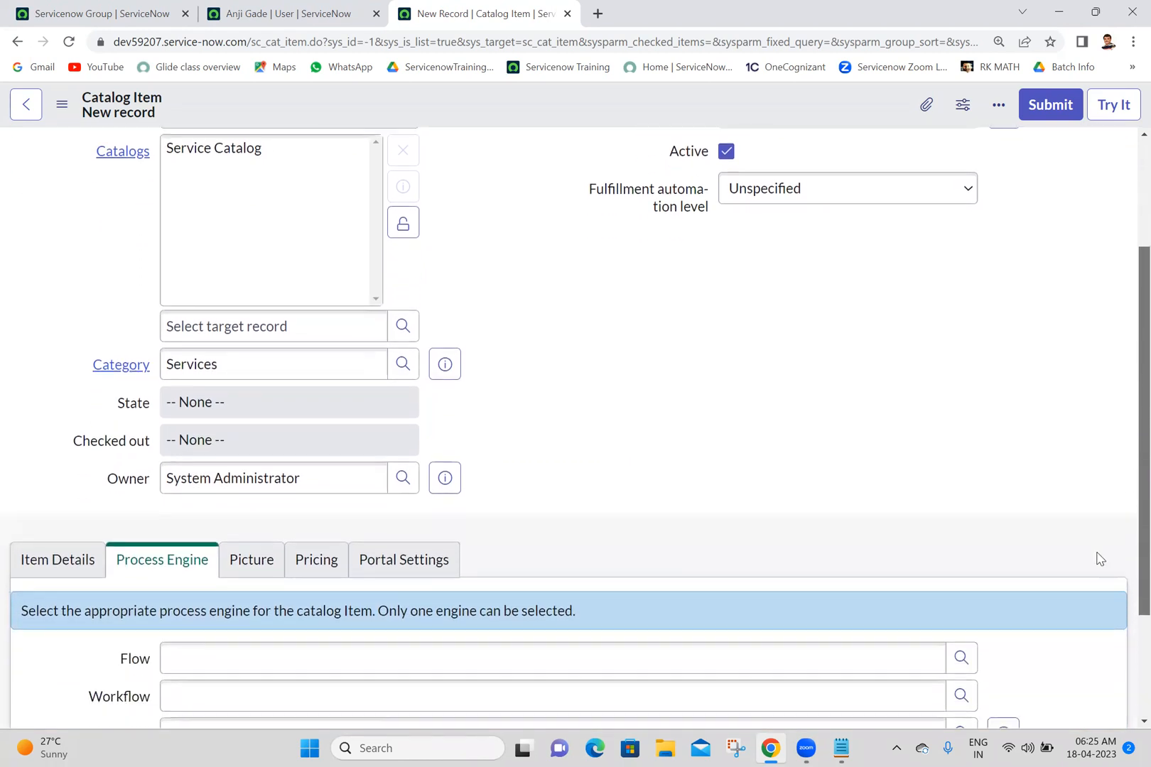
left_click(56, 513)
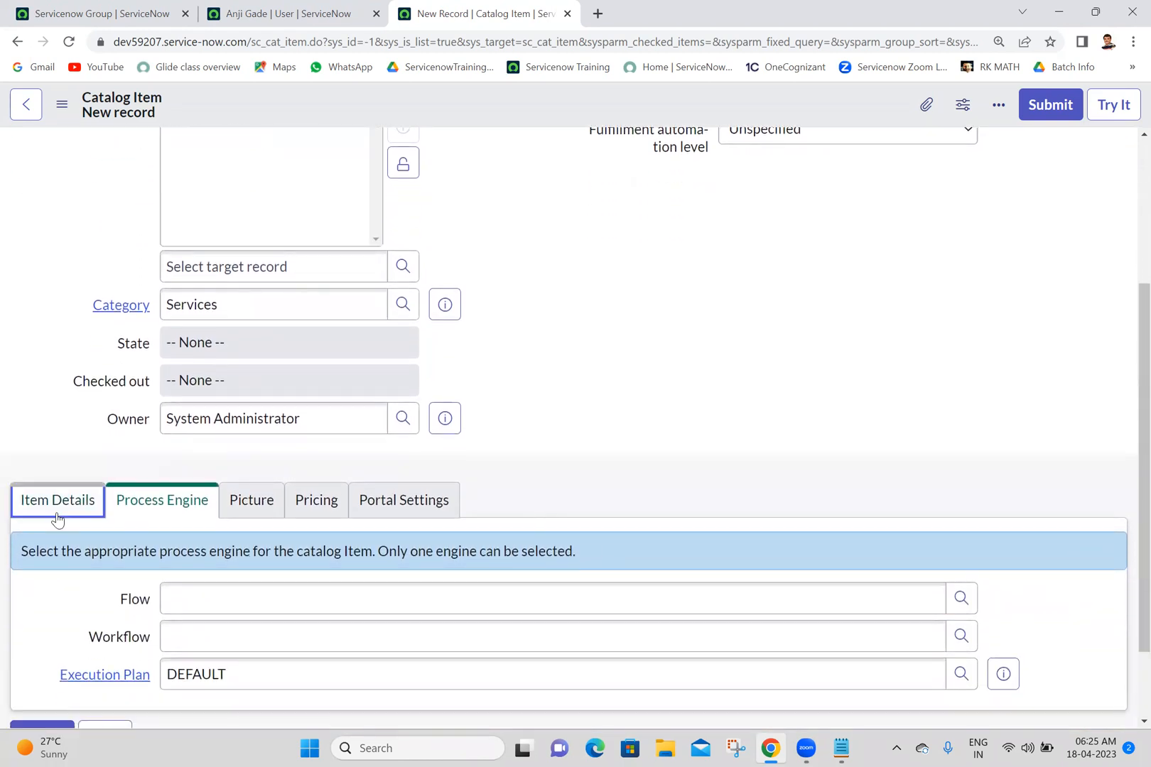
left_click(235, 561)
type("Remove Role from User")
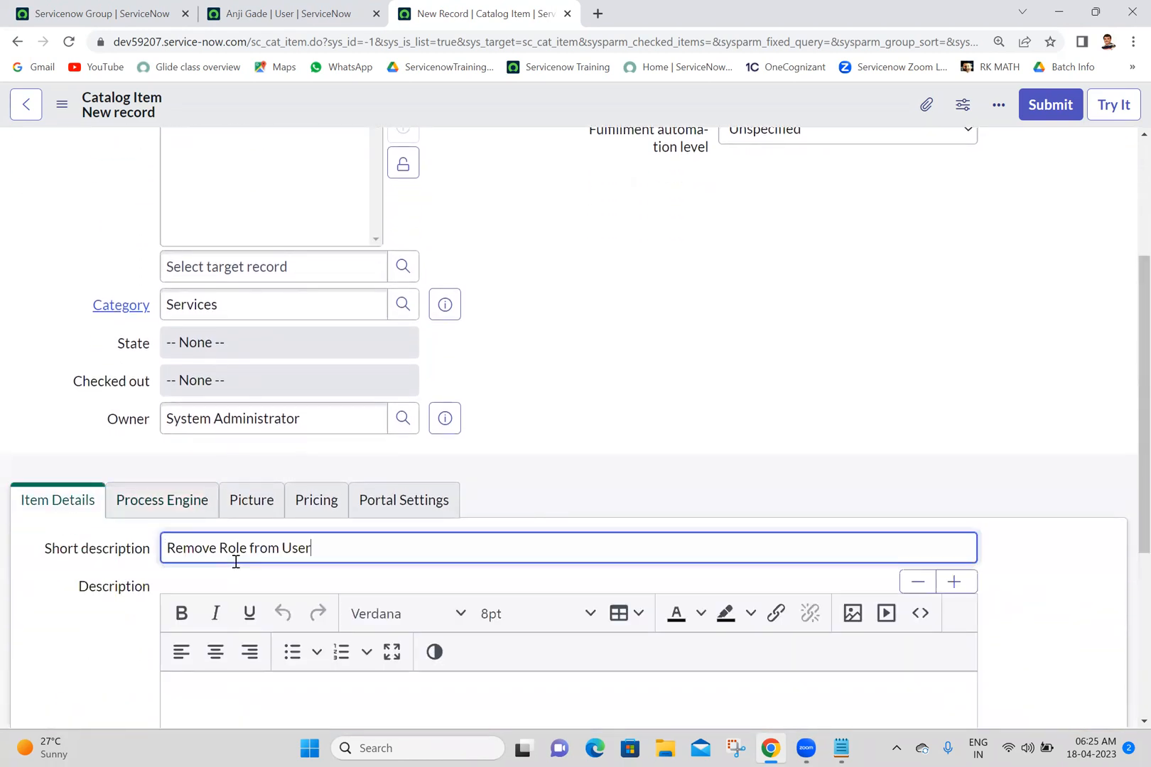
Step: Open the workflow lookup in the new catalog item's process engine settings
left_click(186, 507)
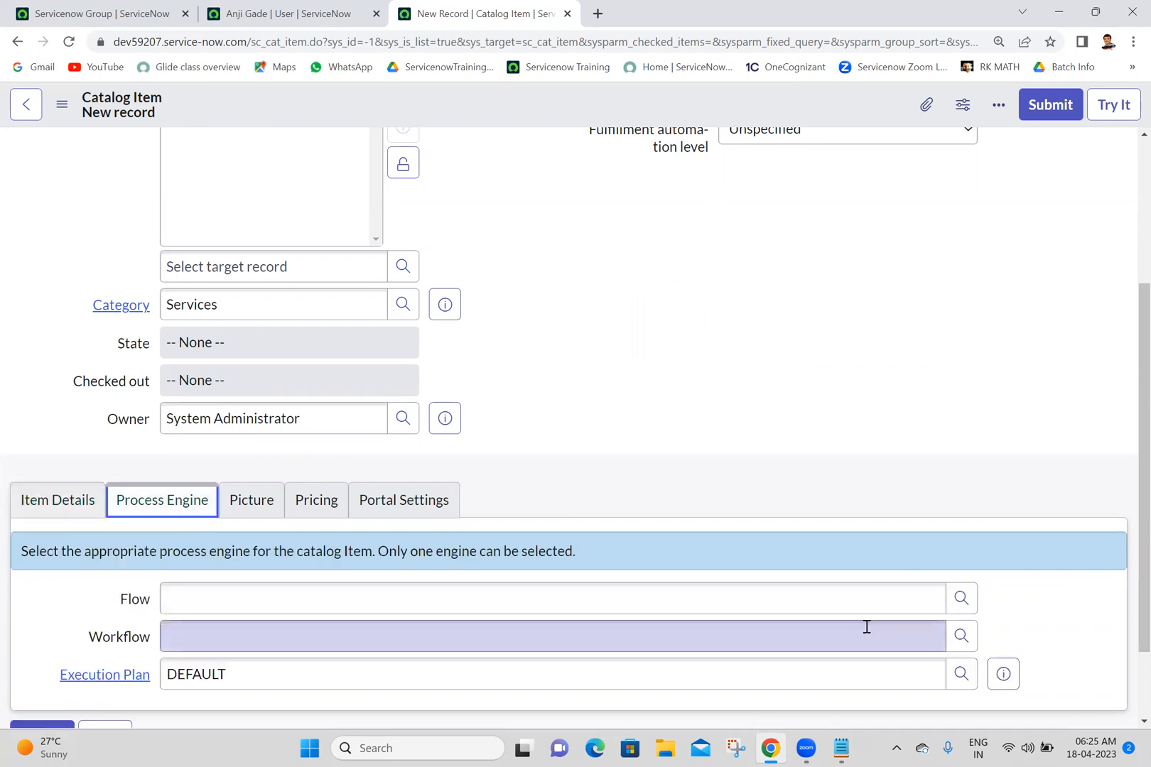
left_click(960, 636)
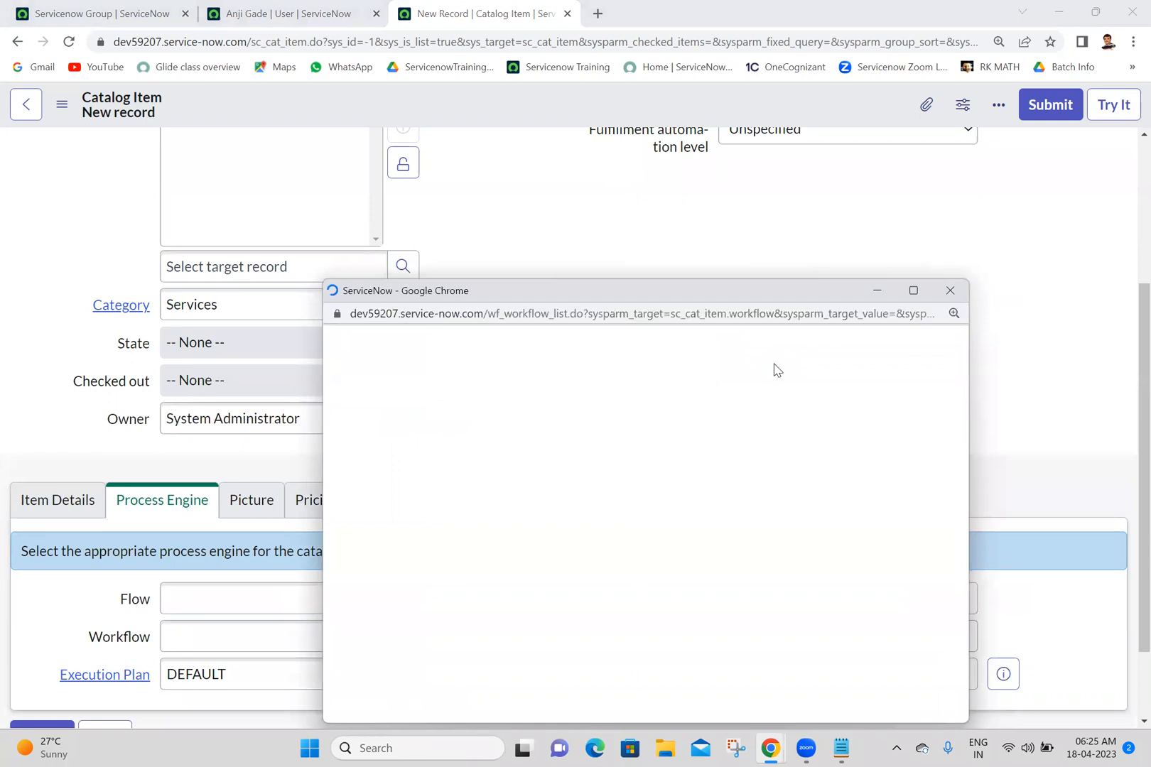
Step: Create and submit a new workflow named Remove Role from User on the Requested Item table
left_click(951, 351)
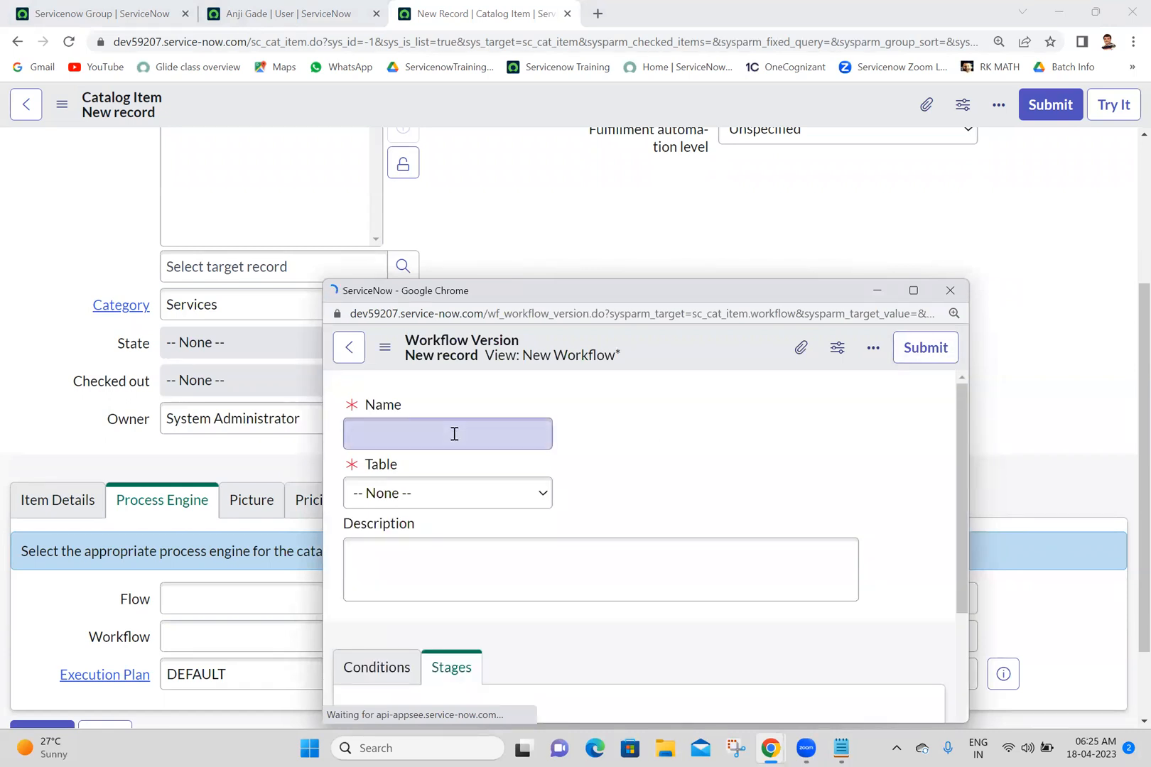
left_click(450, 494)
type("Remove Role from User")
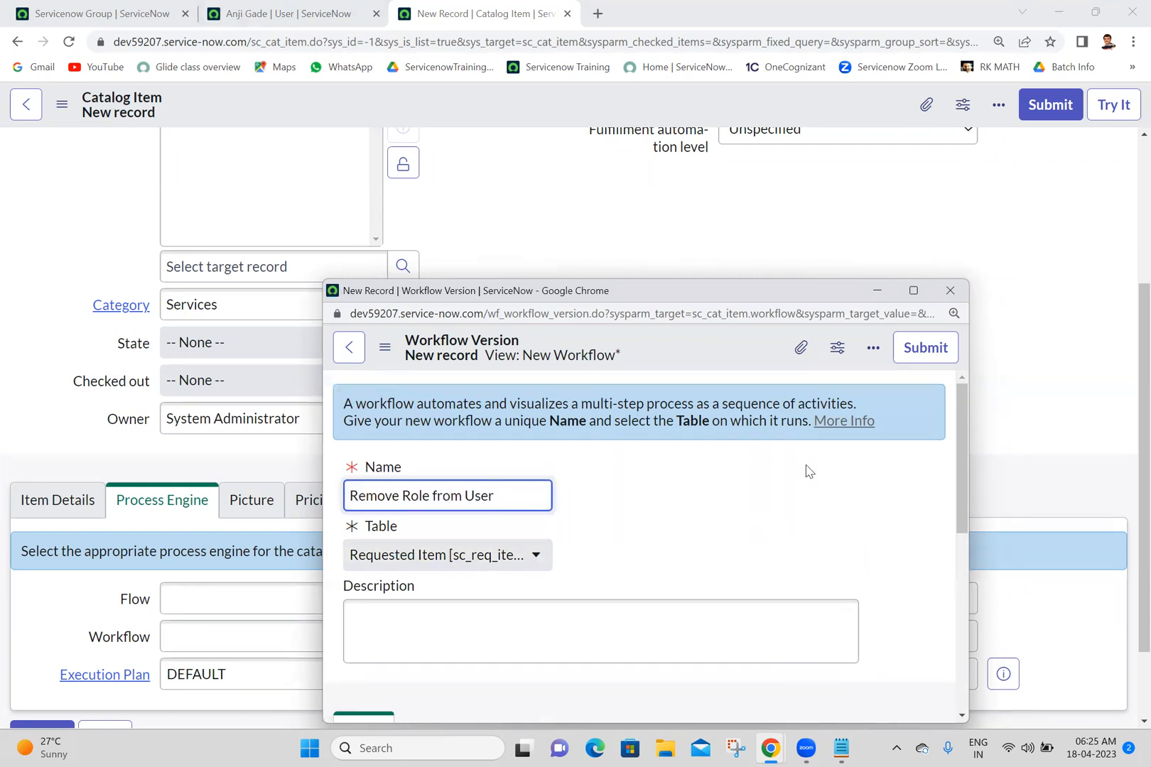
left_click(817, 492)
left_click(934, 346)
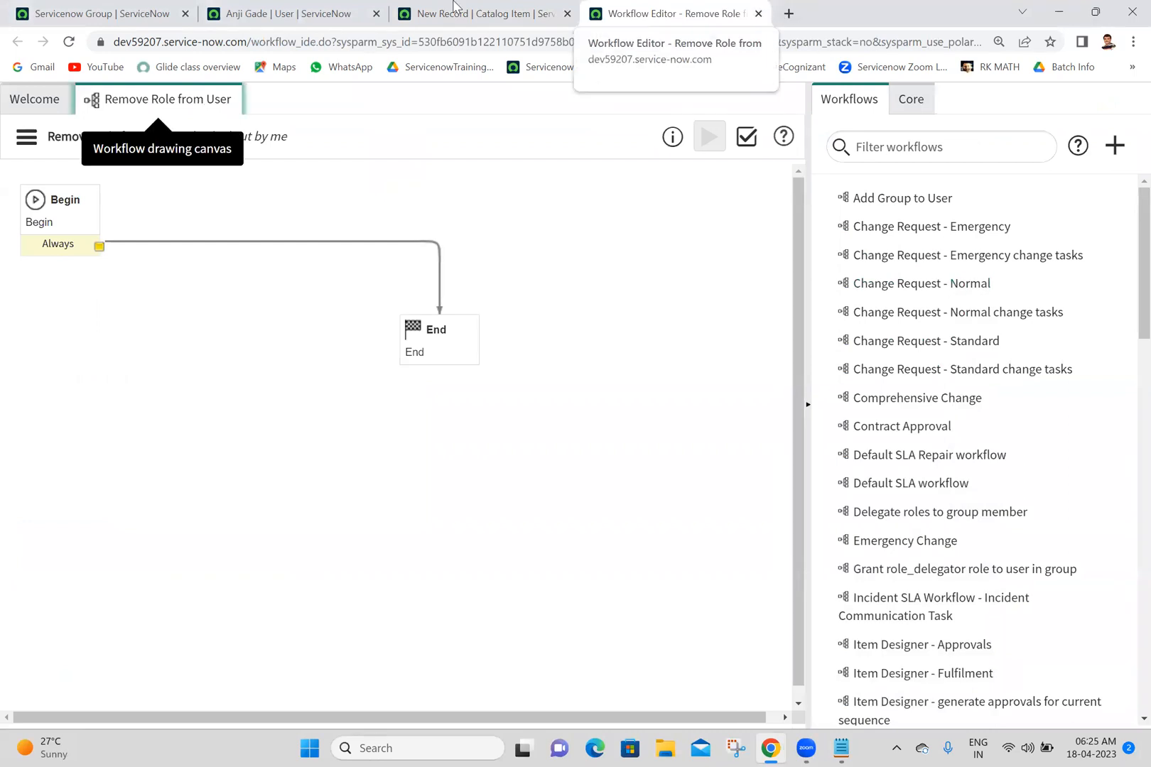
Step: Assign the Remove Role from User workflow as the new catalog item's process engine
left_click(485, 13)
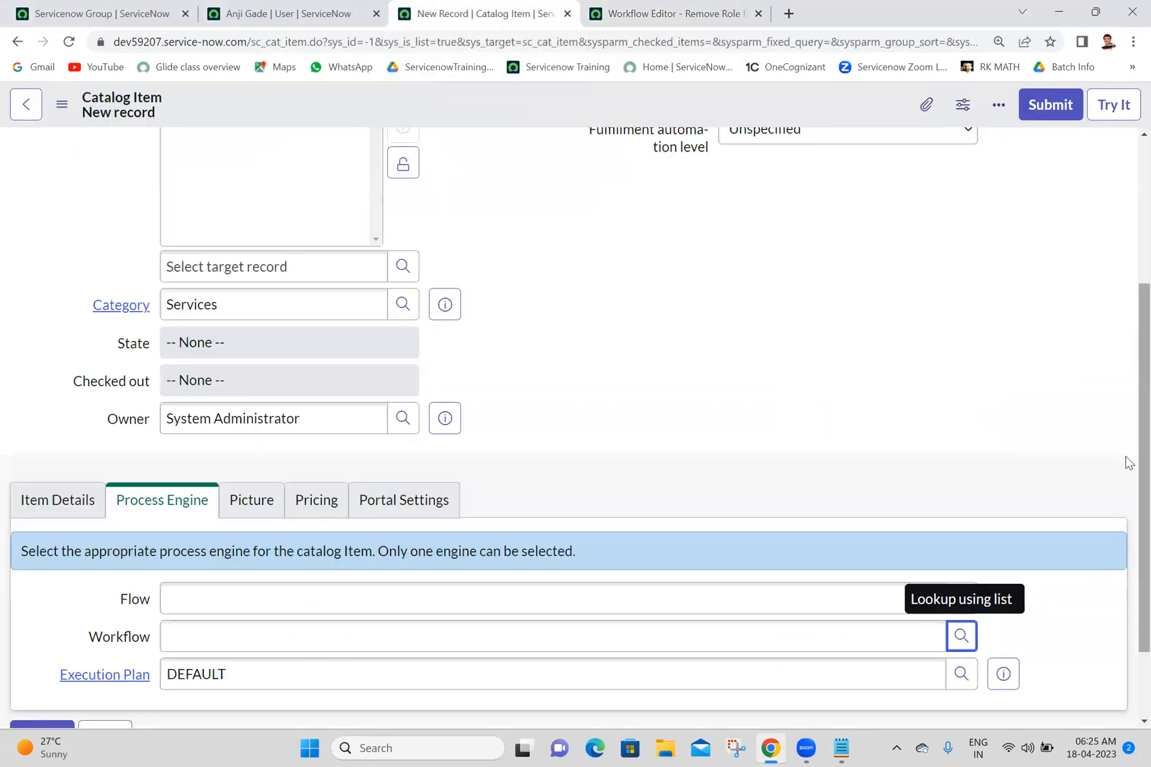
scroll(1128, 463, "down", 2)
left_click(714, 524)
type("Remove Role from User")
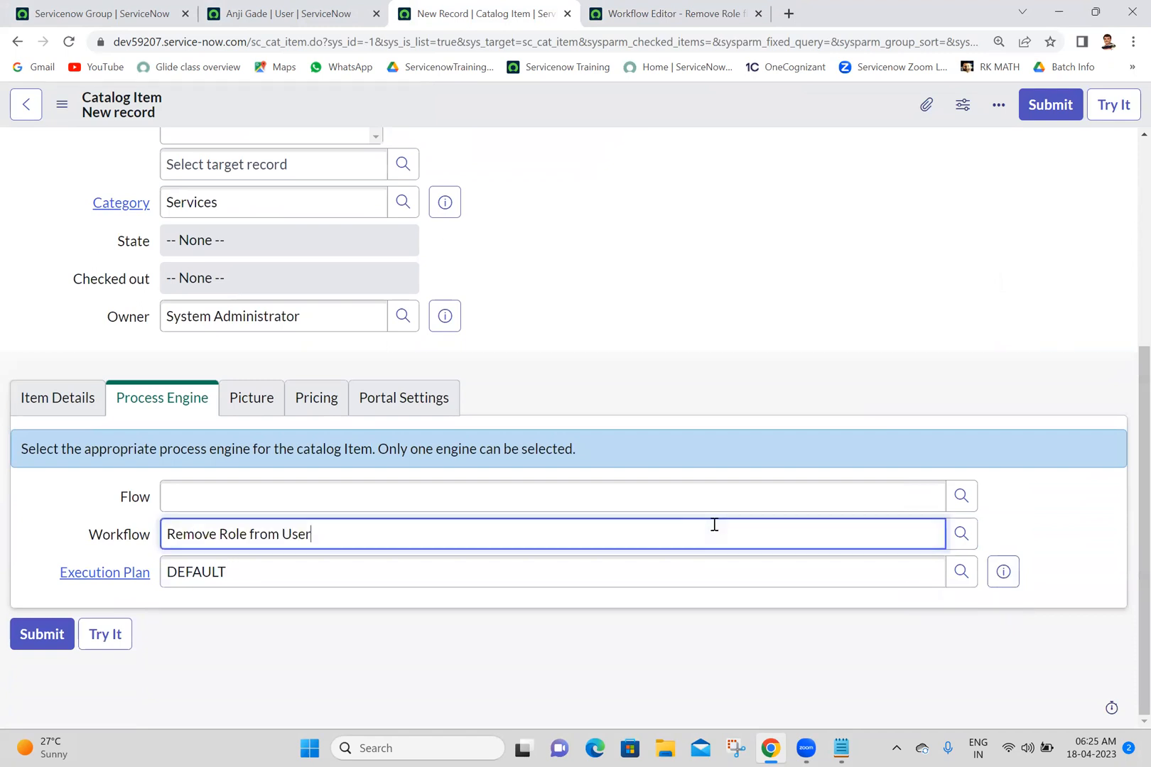
left_click(711, 345)
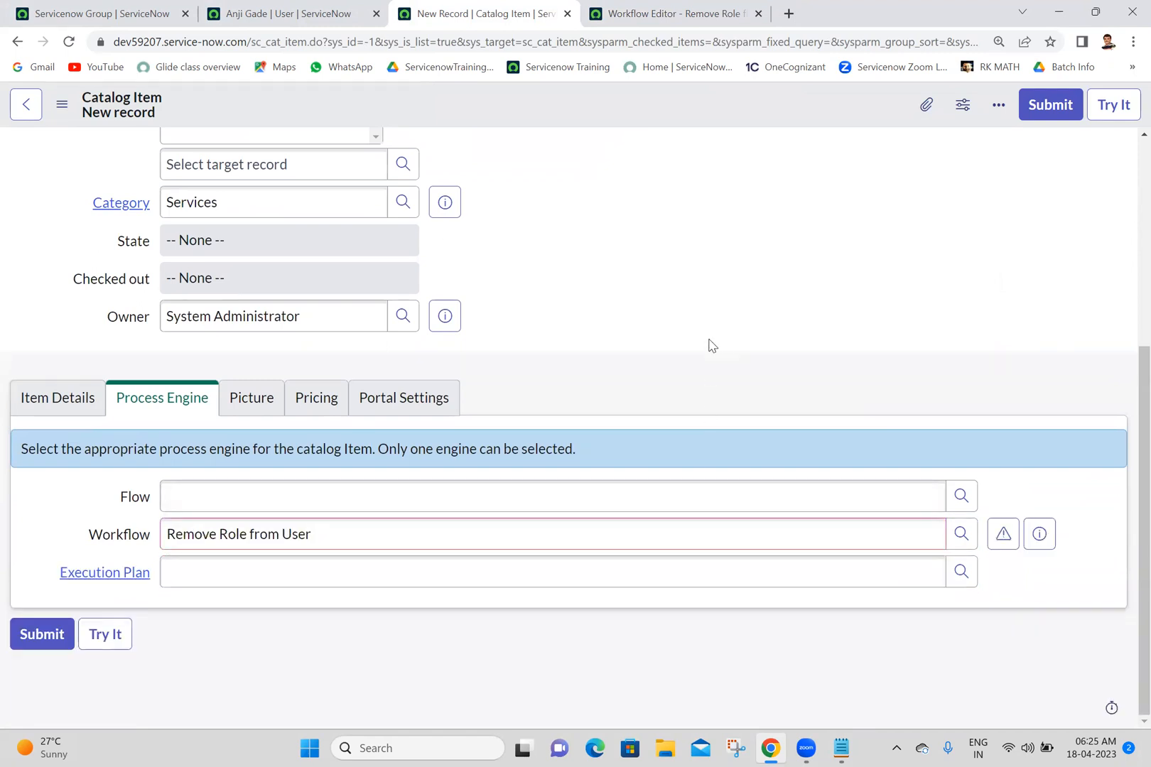
Step: Upload download (1).png from the Downloads folder as the catalog item's picture
left_click(244, 402)
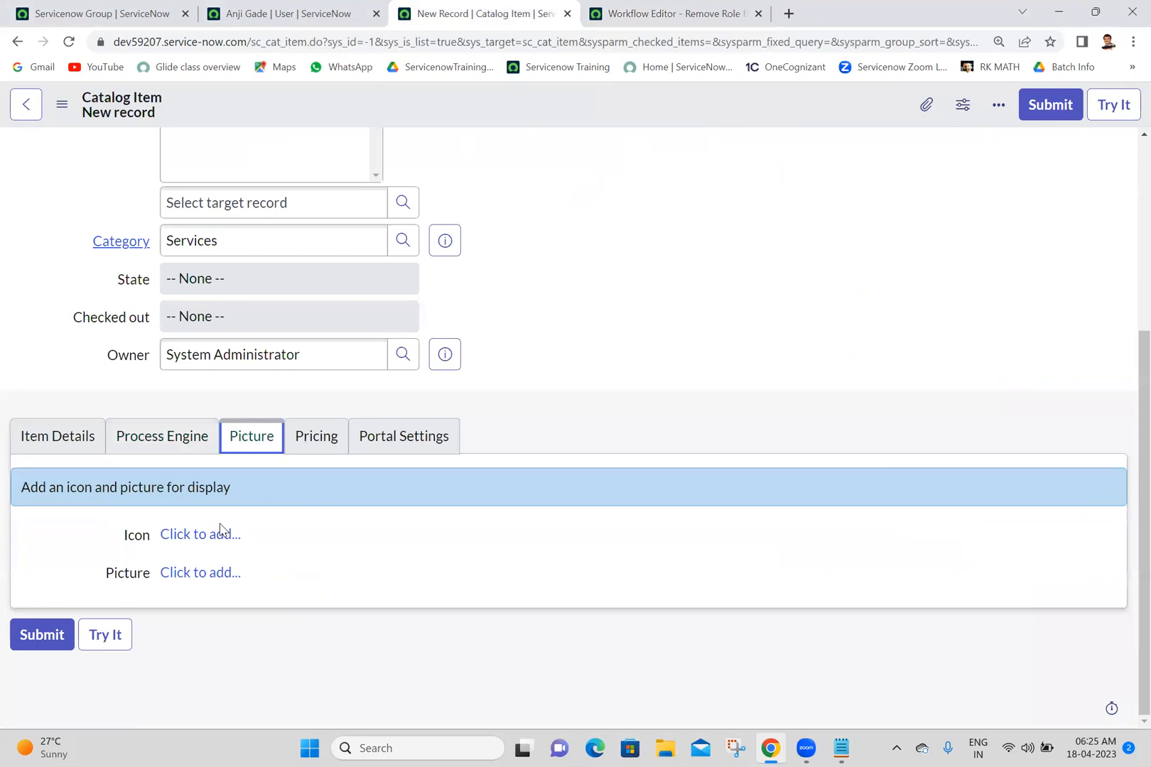
left_click(186, 577)
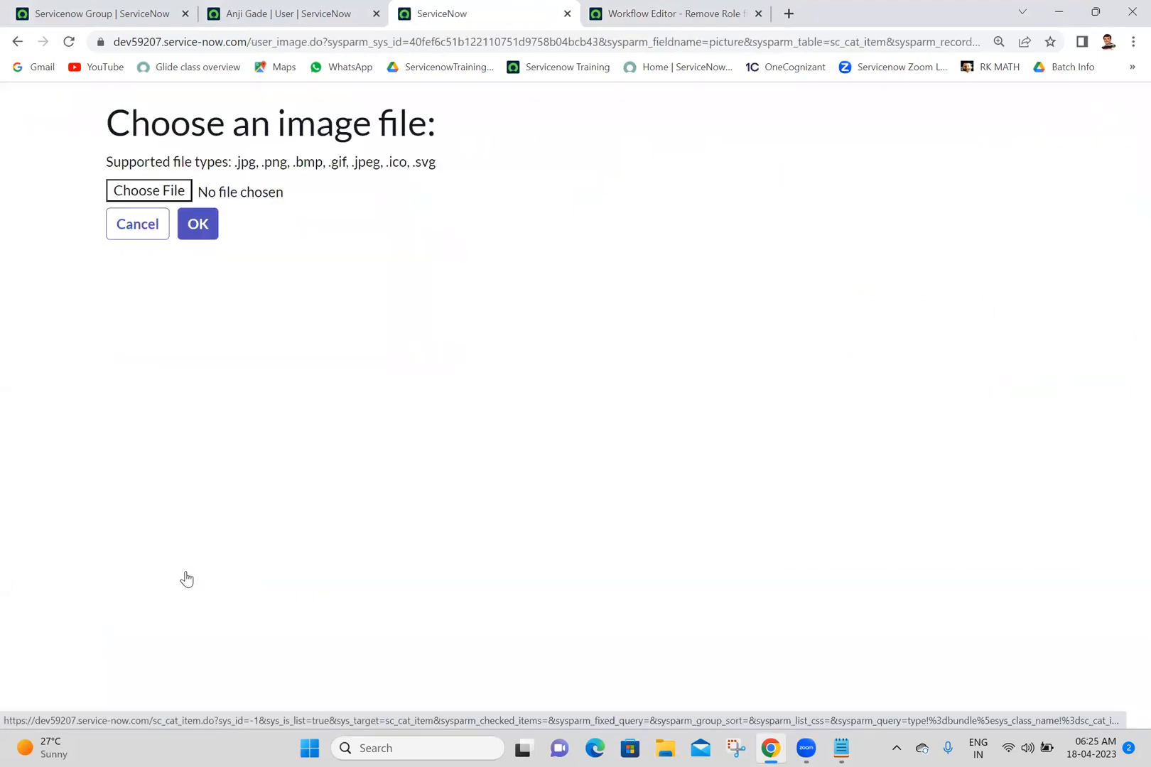
left_click(161, 197)
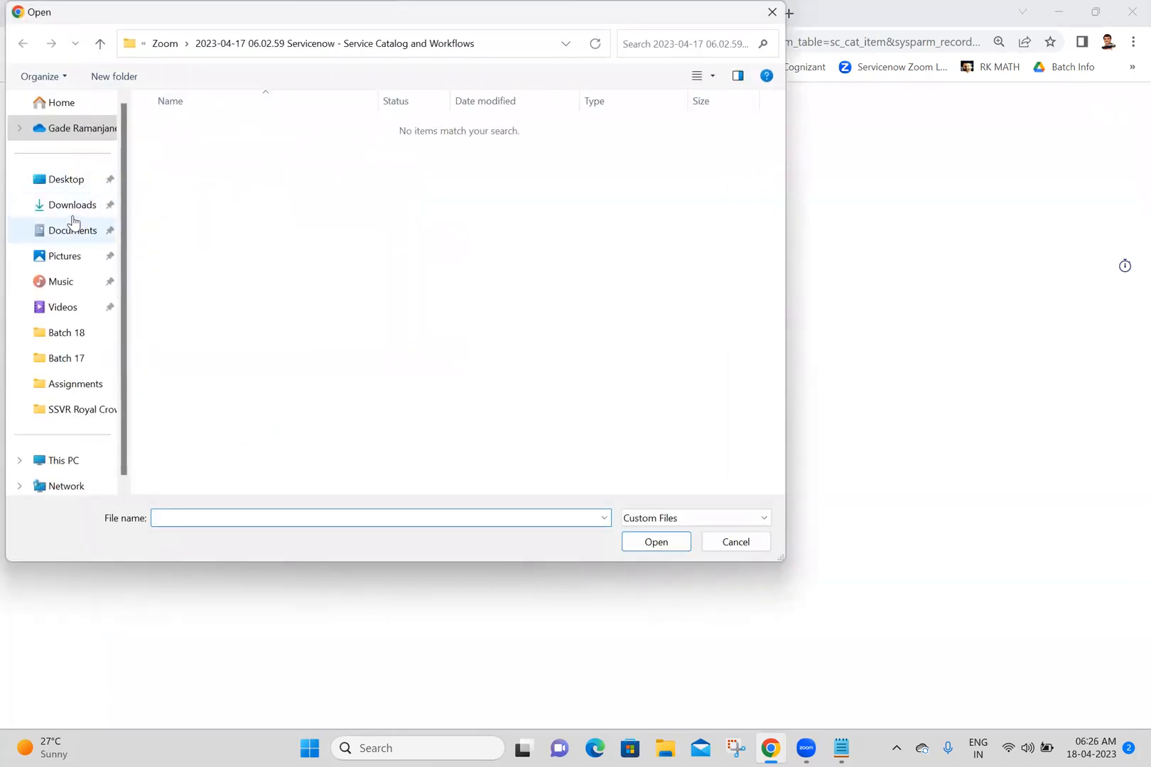
left_click(74, 206)
double_click(231, 199)
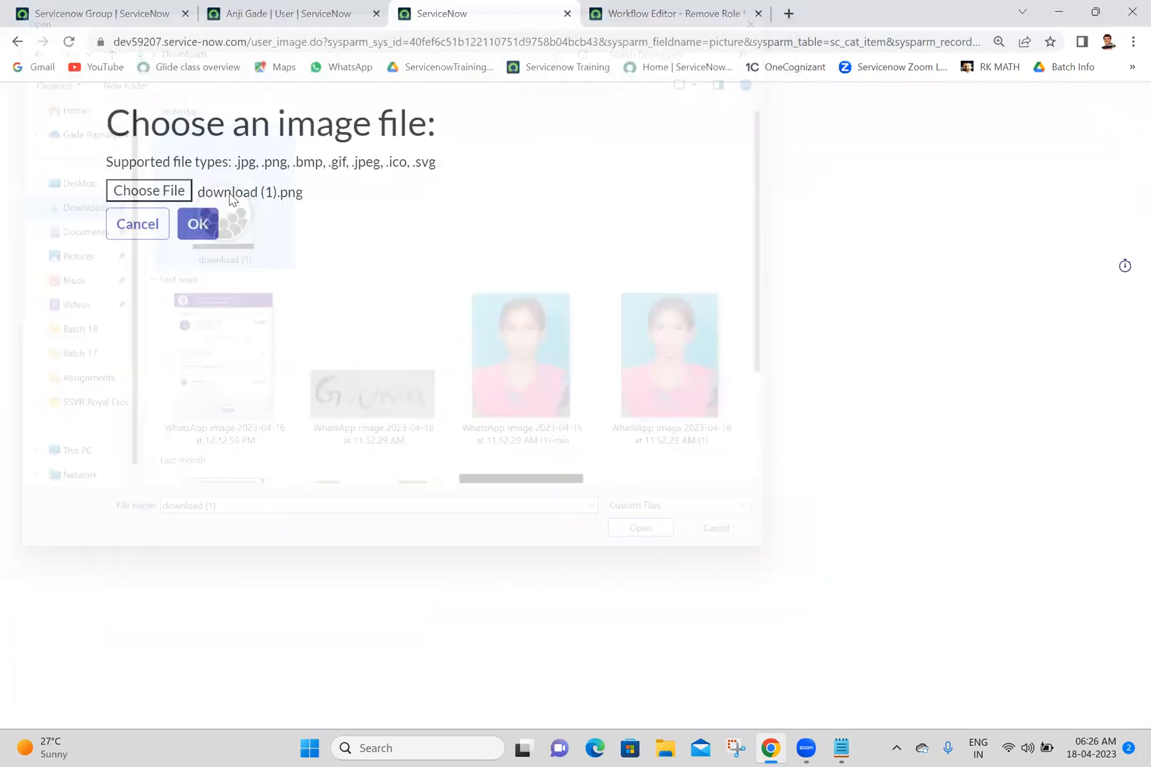
left_click(201, 231)
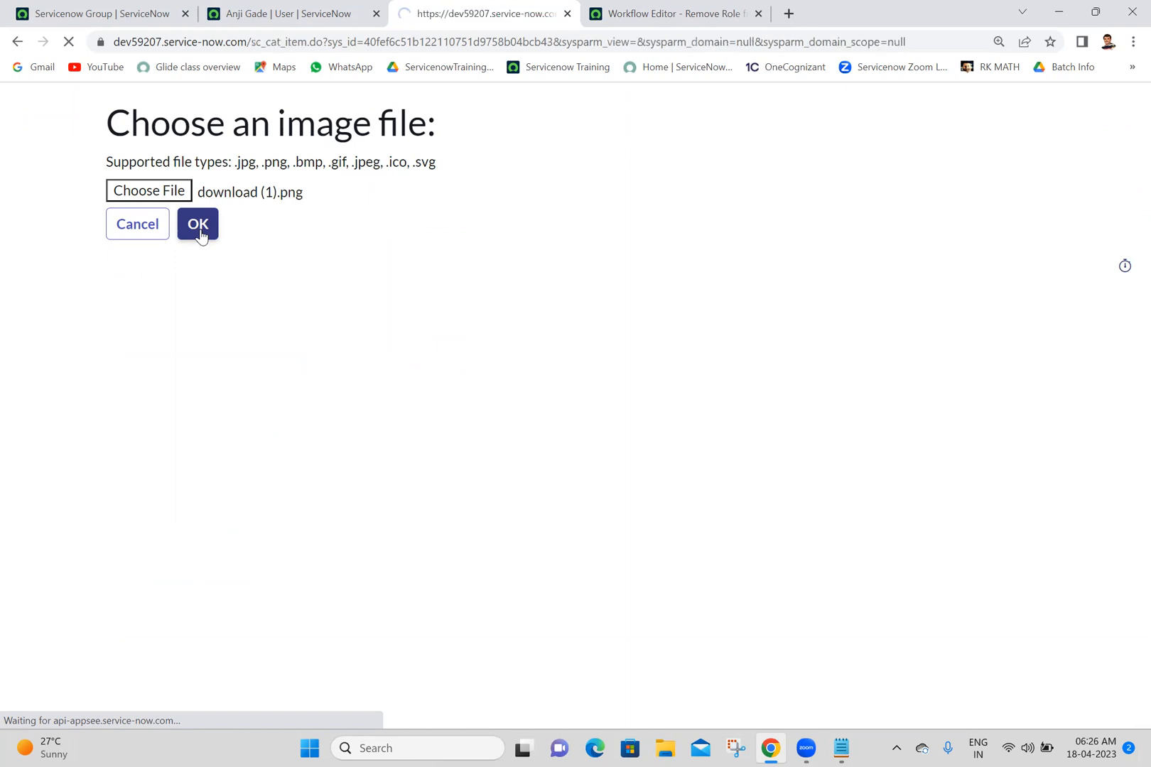
scroll(1127, 249, "down", 5)
scroll(1127, 250, "up", 5)
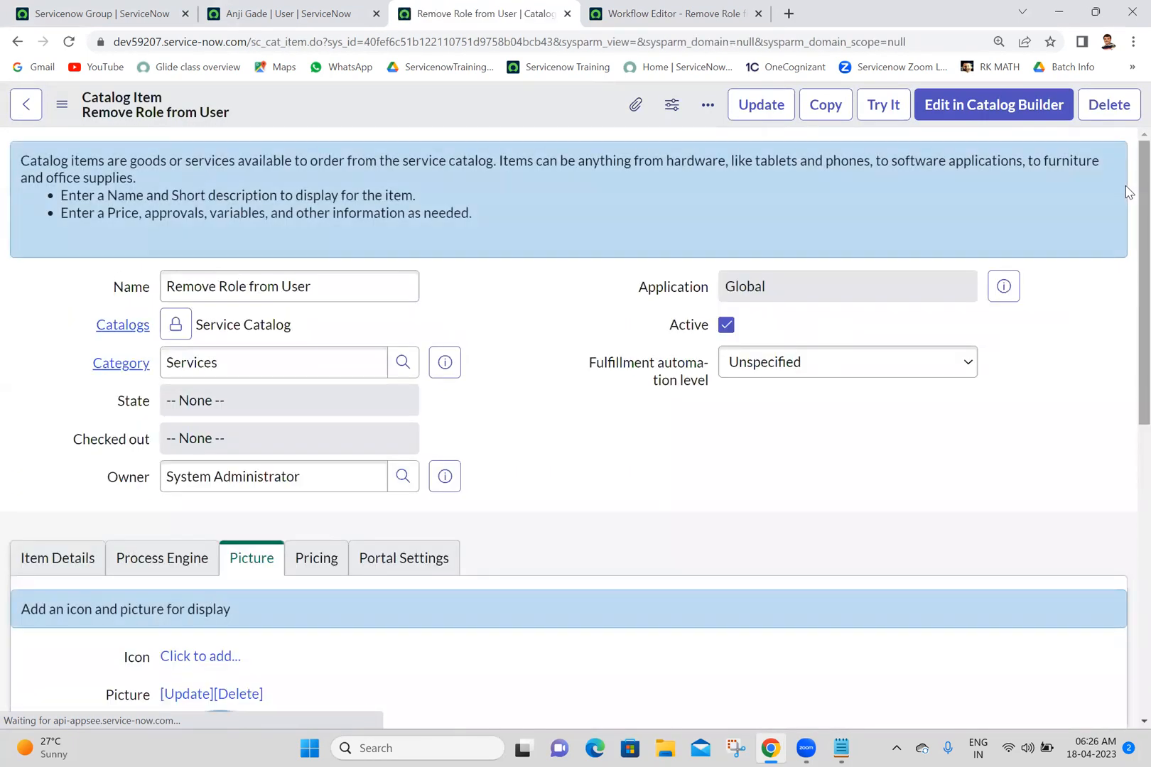
Step: Set the catalog item's request method to Submit, hide its wish list and attachment options, and save the record
scroll(1130, 285, "down", 2)
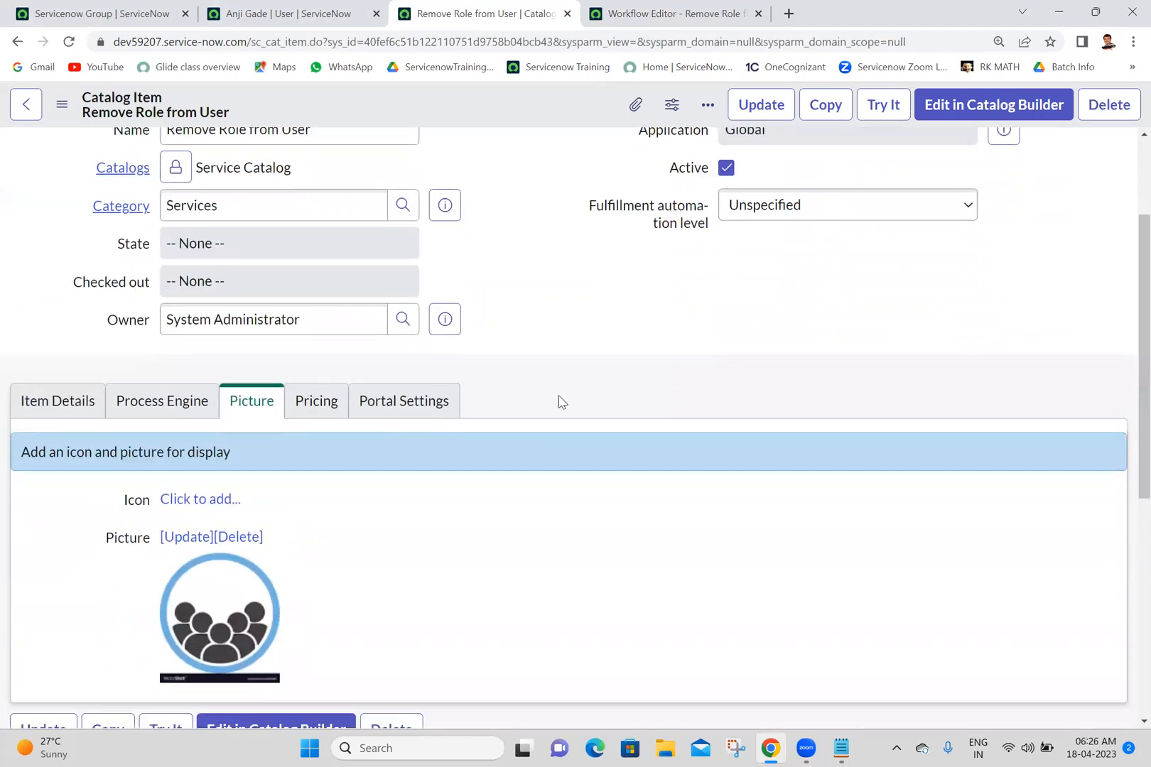
left_click(405, 405)
left_click(259, 444)
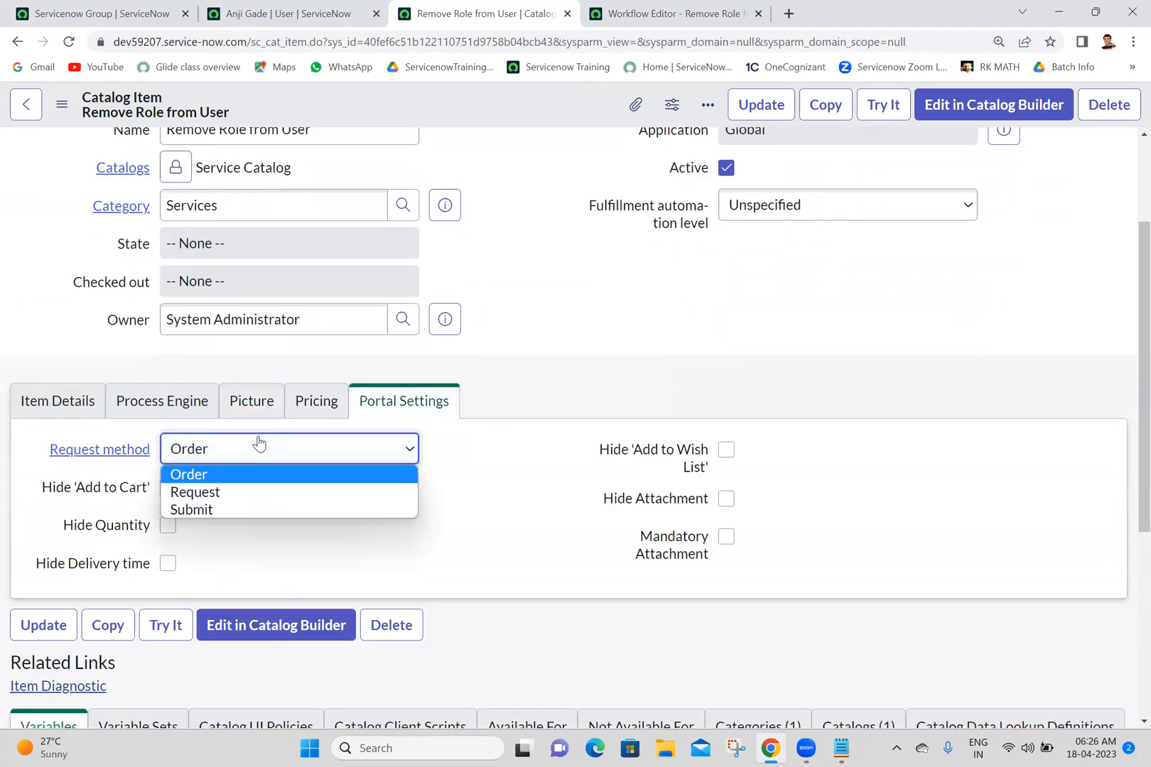
left_click(191, 507)
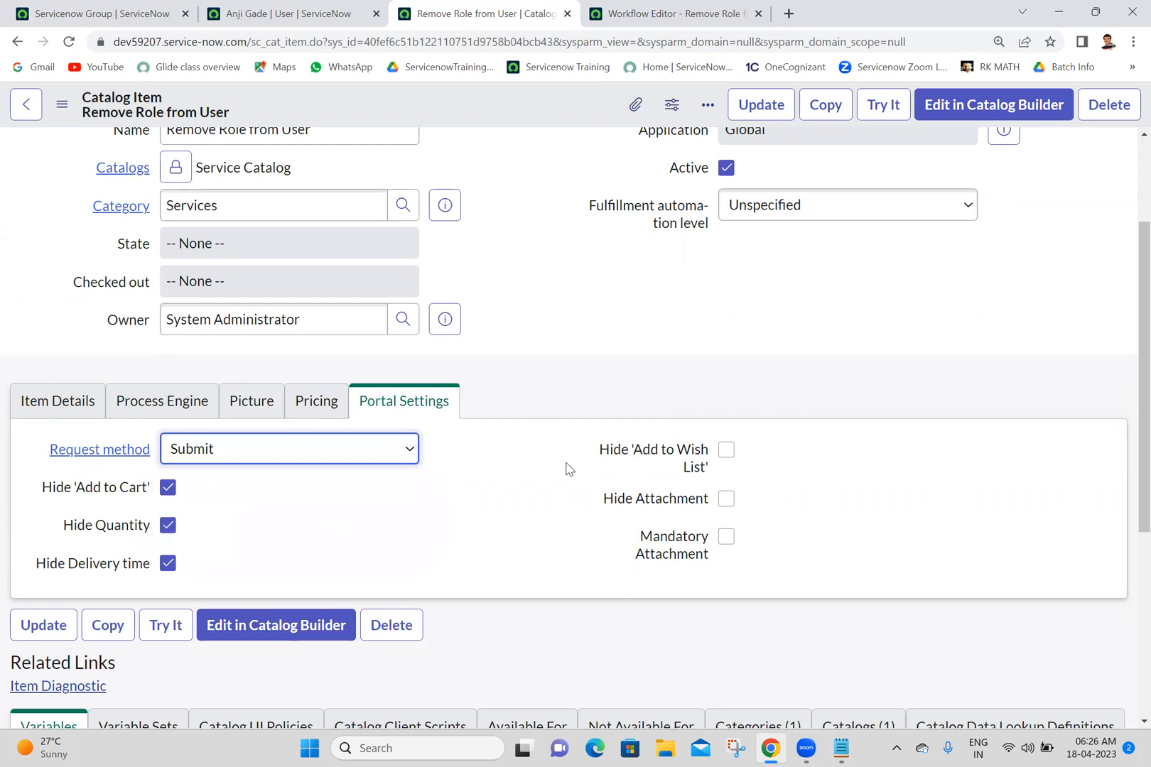
left_click(726, 450)
left_click(725, 498)
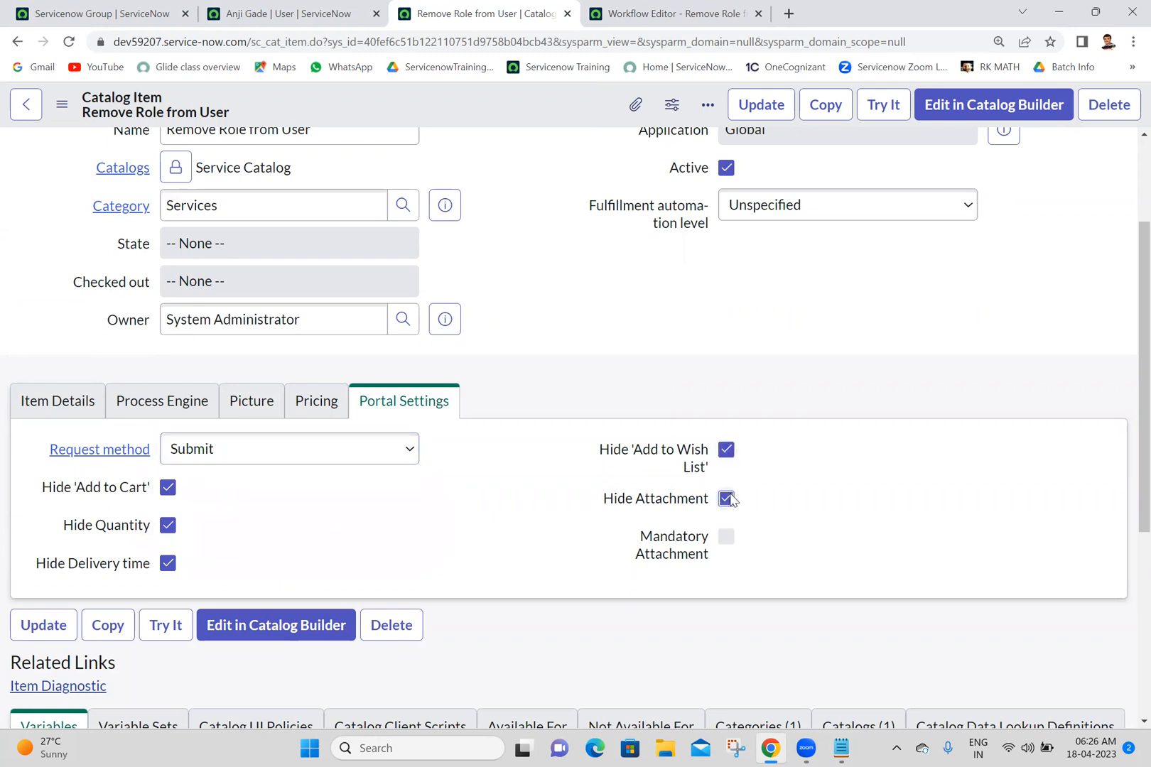
right_click(532, 106)
left_click(562, 118)
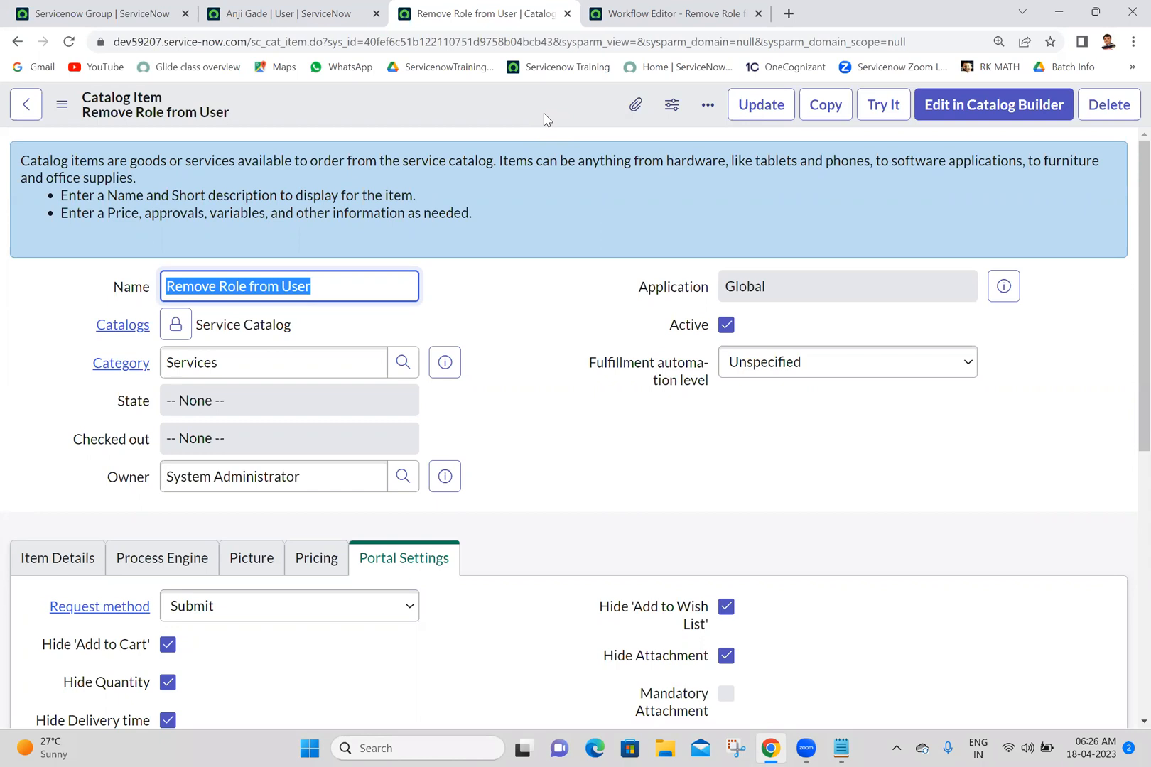
left_click(543, 119)
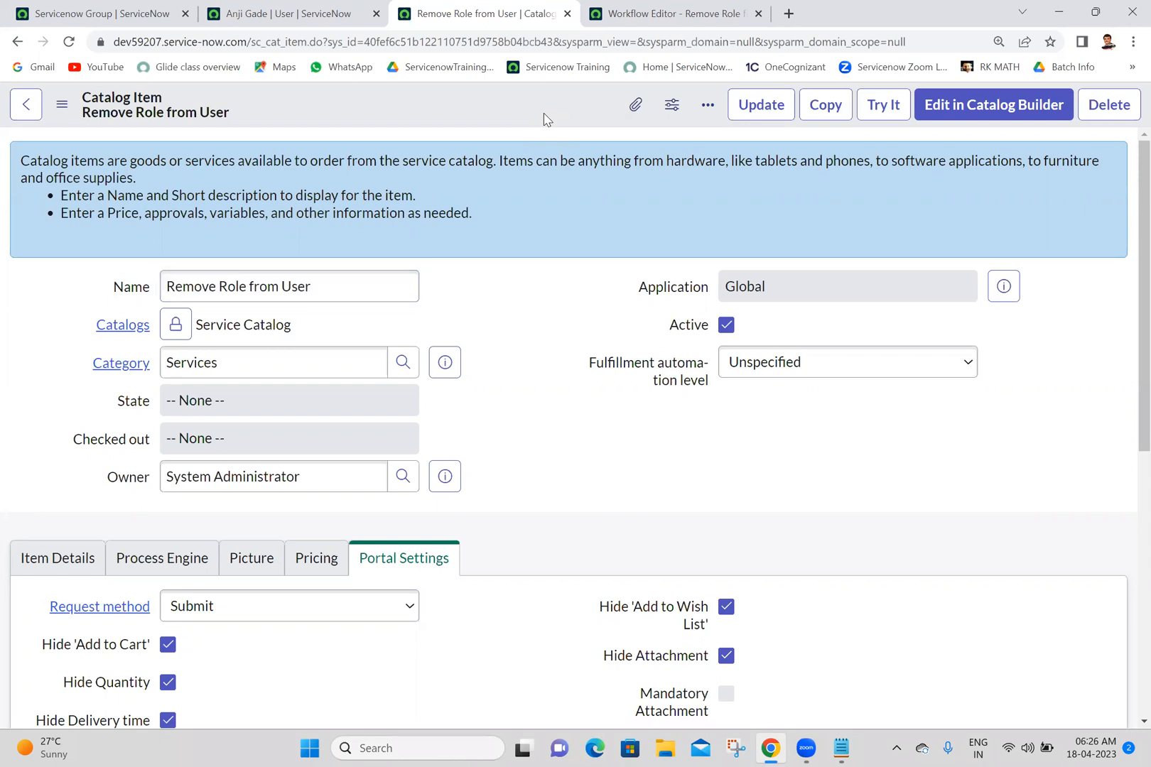
Step: Start a new variable for the Remove Role from User catalog item and set its type to Reference
scroll(1125, 287, "down", 7)
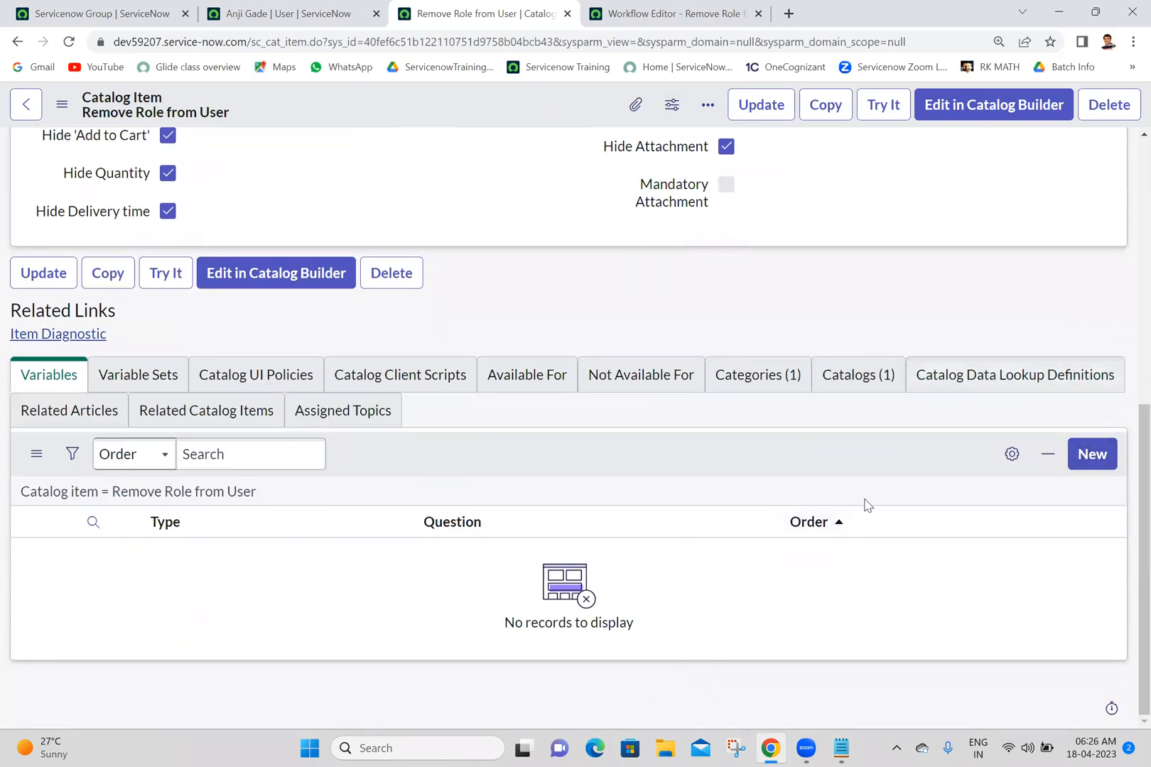
left_click(1097, 465)
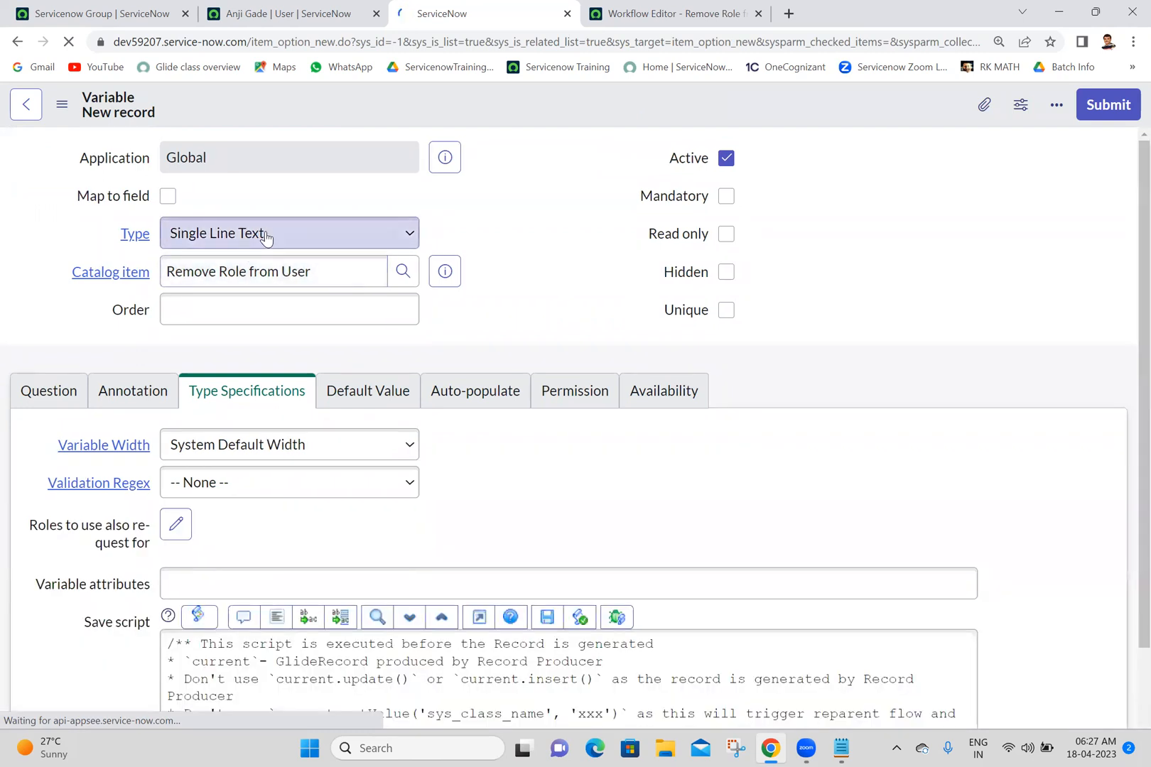
left_click(269, 237)
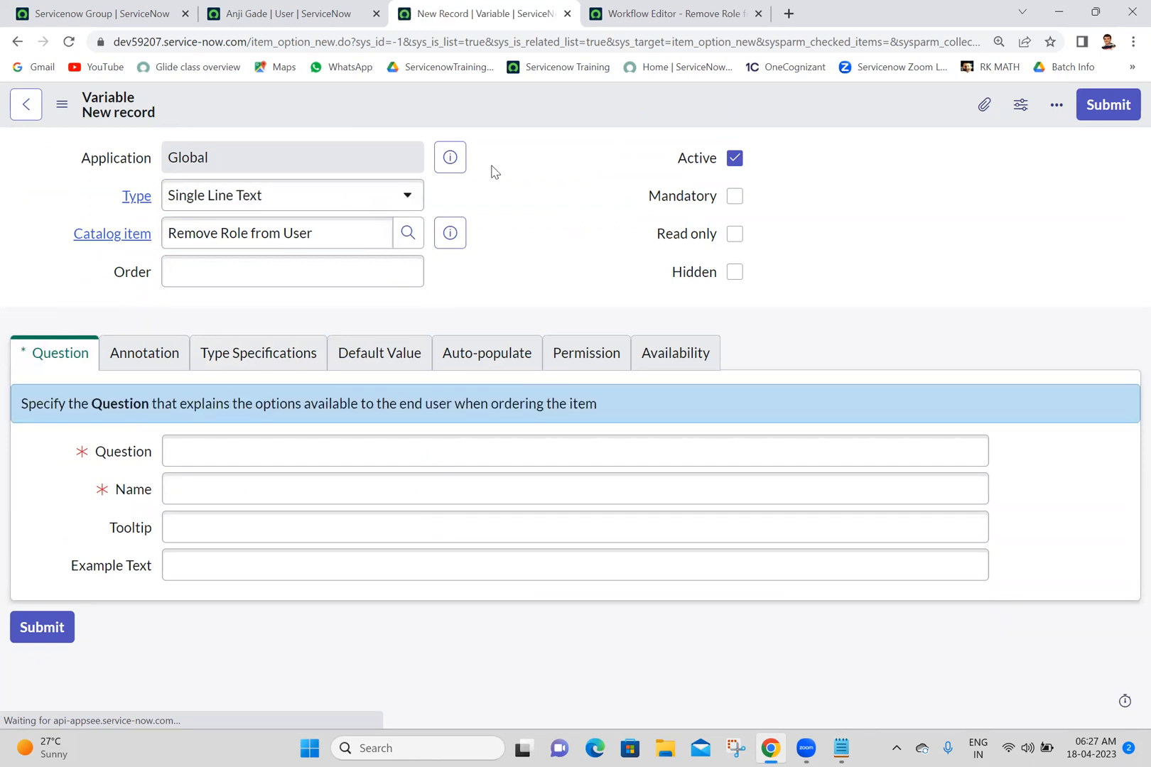
left_click(369, 194)
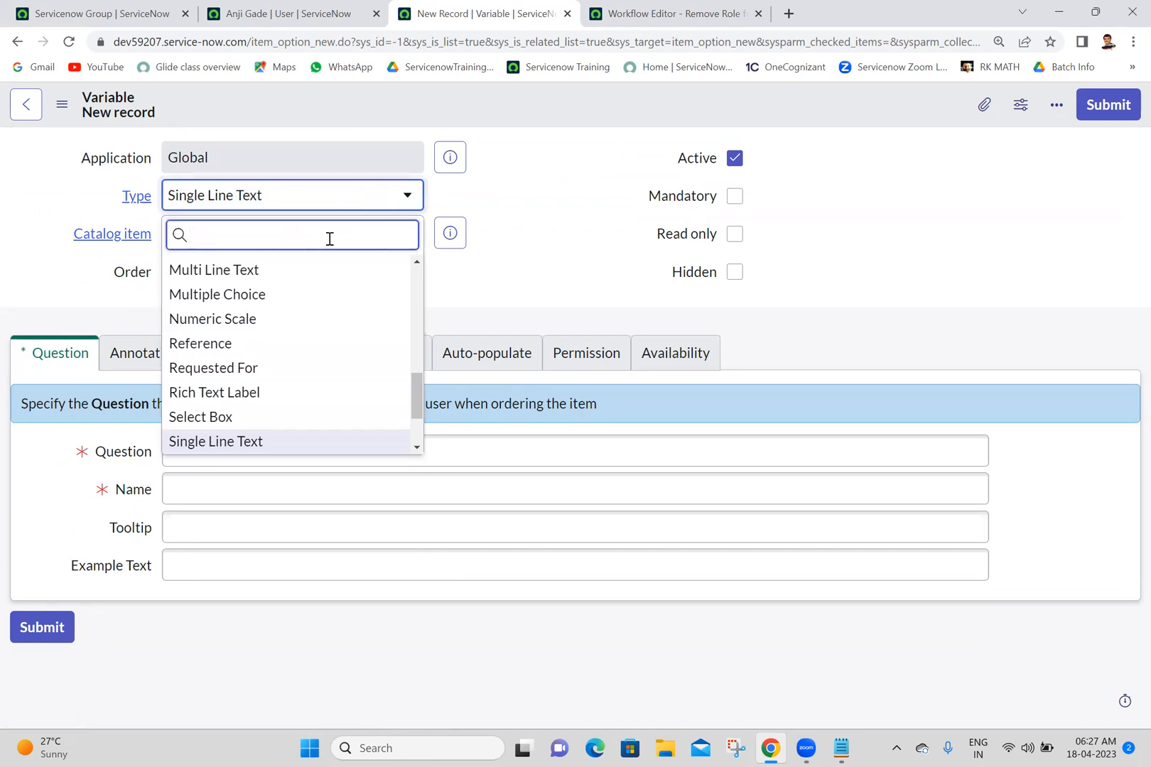
type("r")
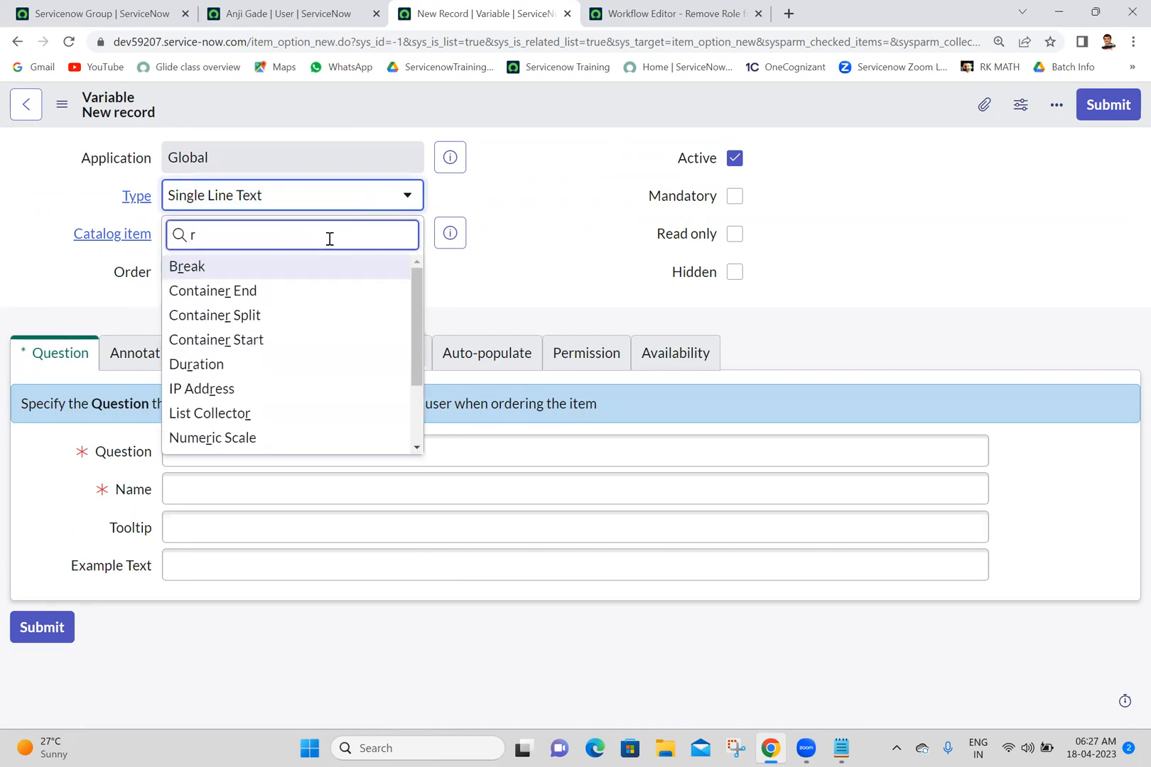
type("e")
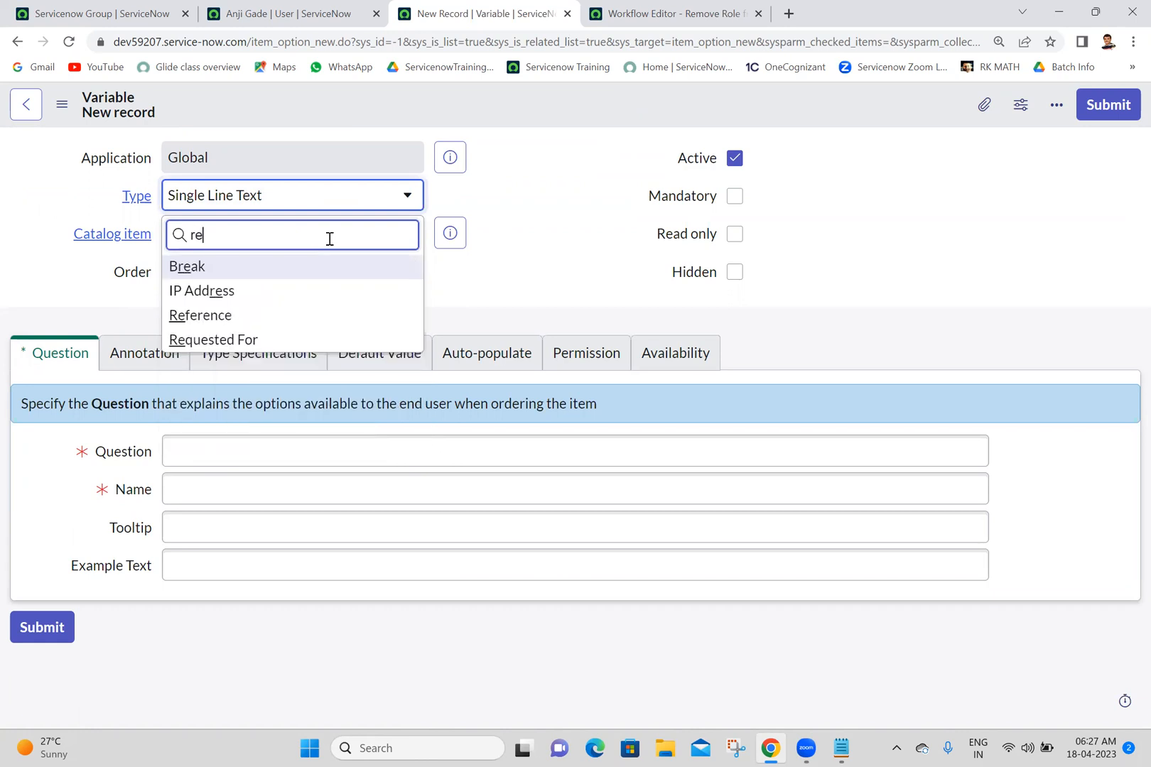
type("f")
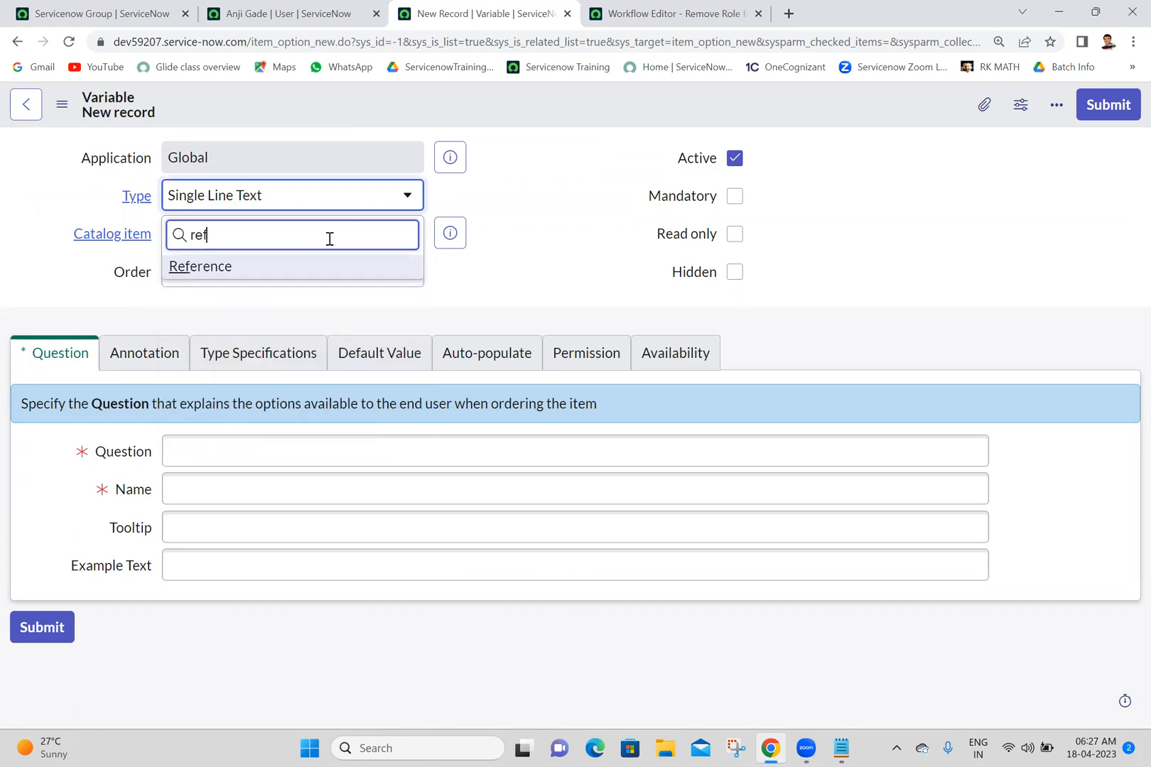
left_click(287, 271)
left_click(288, 276)
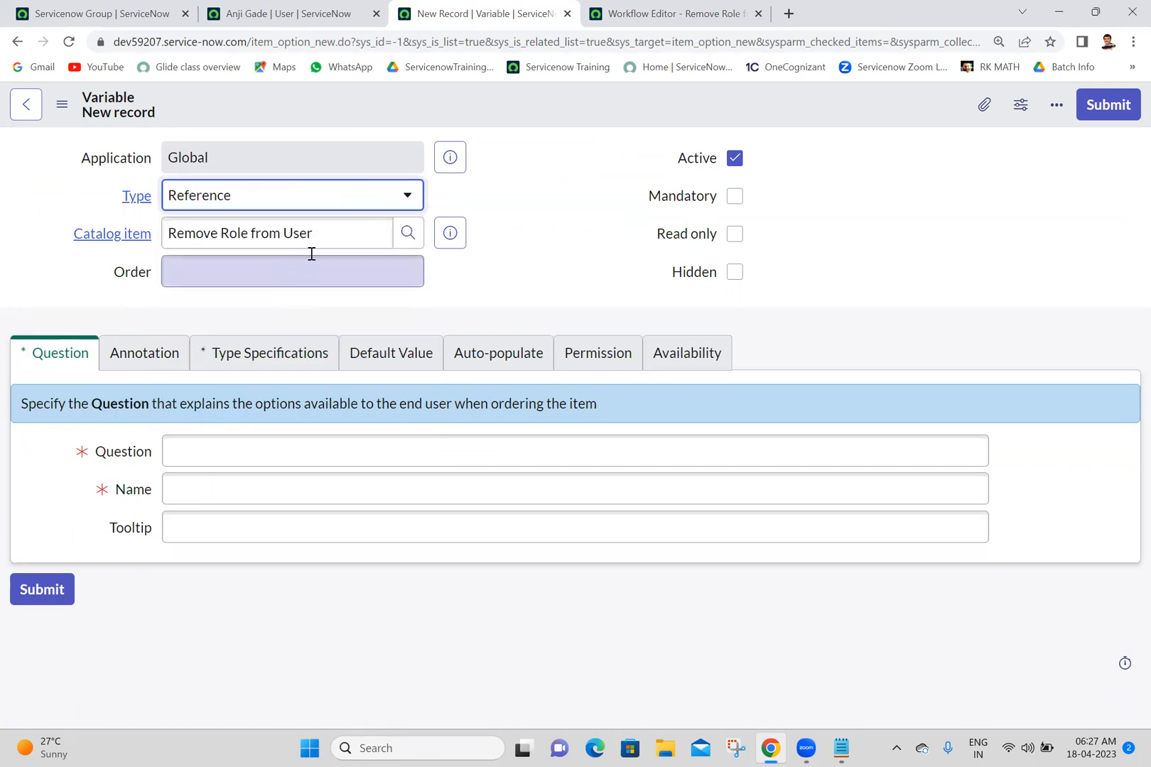
Step: Give the new variable order 100 and the question User
left_click(236, 262)
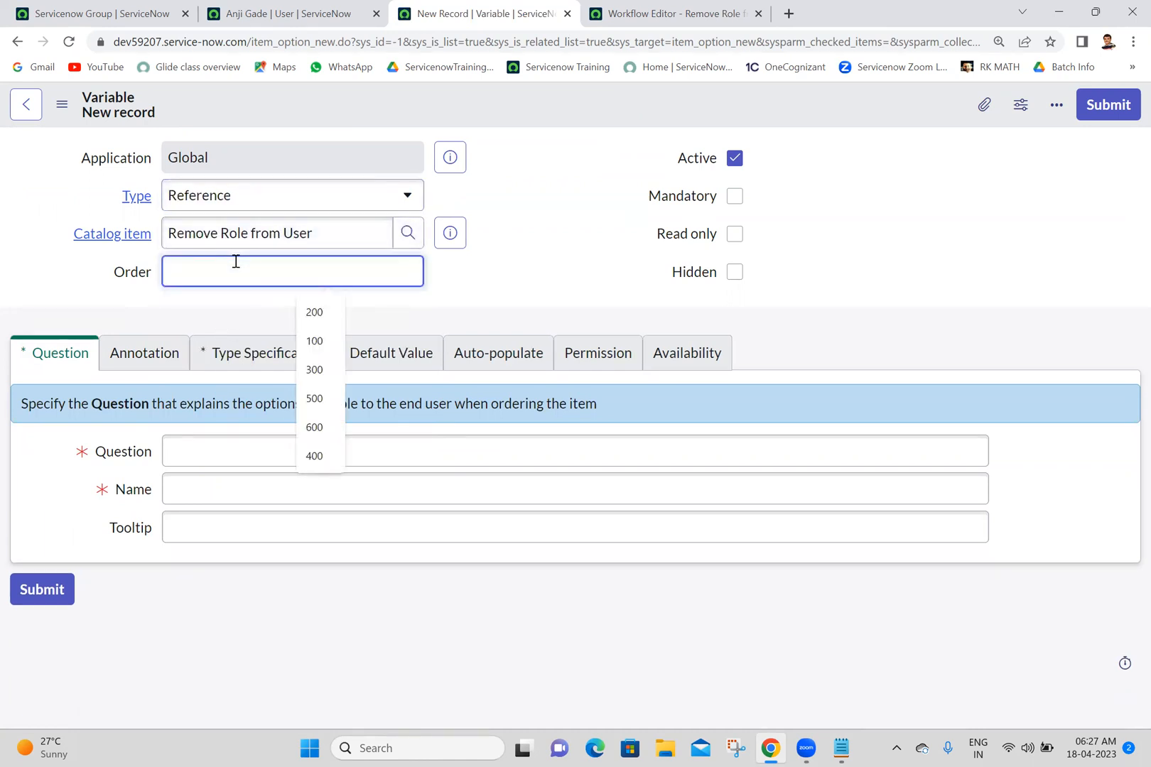
type("100")
left_click(215, 442)
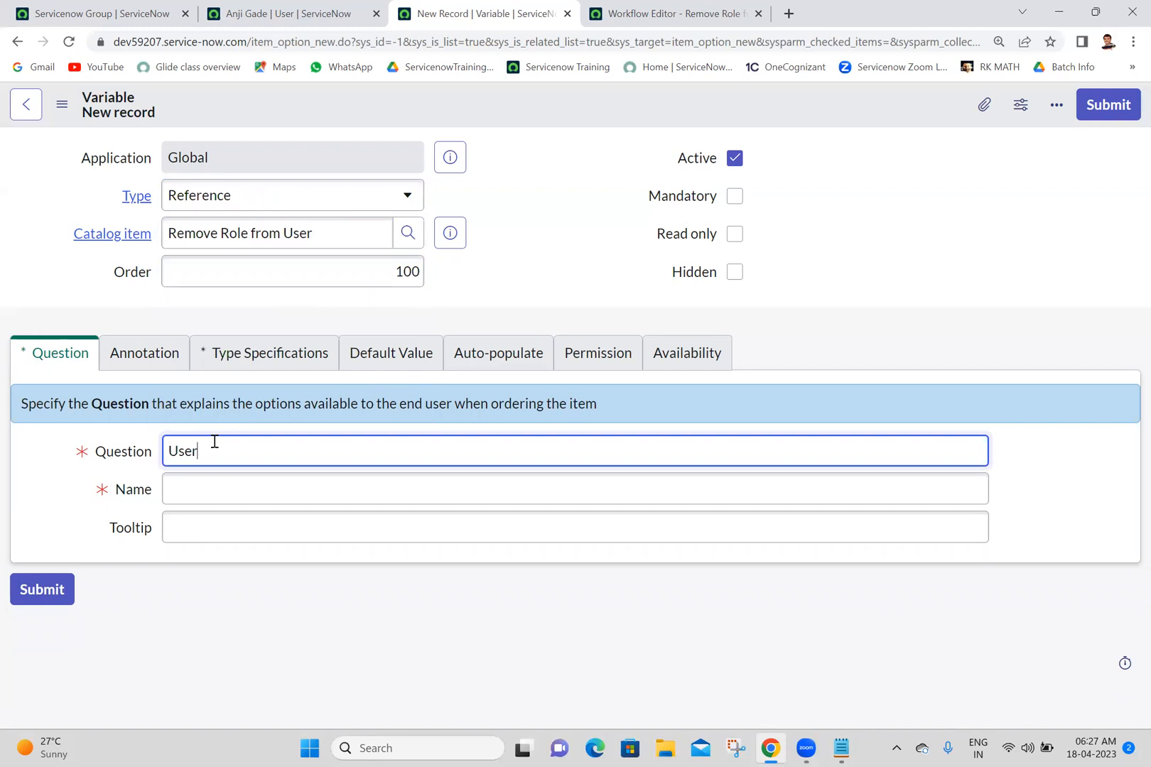
left_click(554, 273)
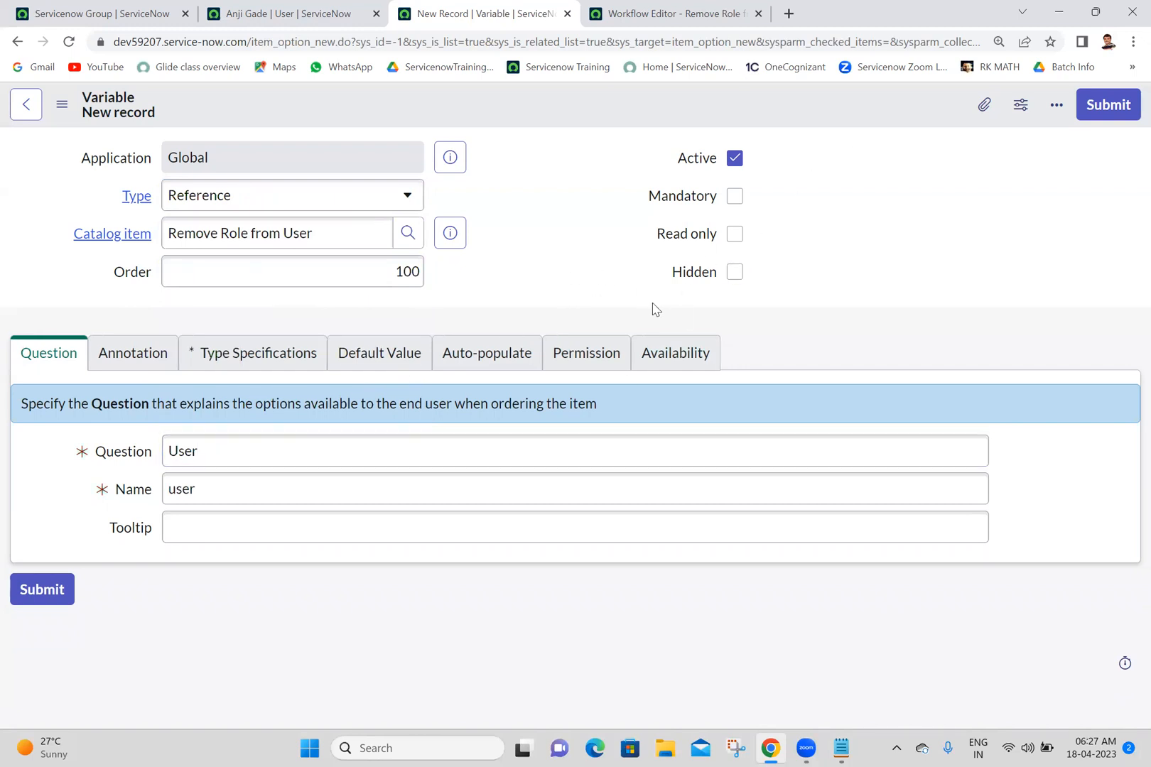
Step: Set the variable's reference table to User [sys_user]
left_click(1109, 107)
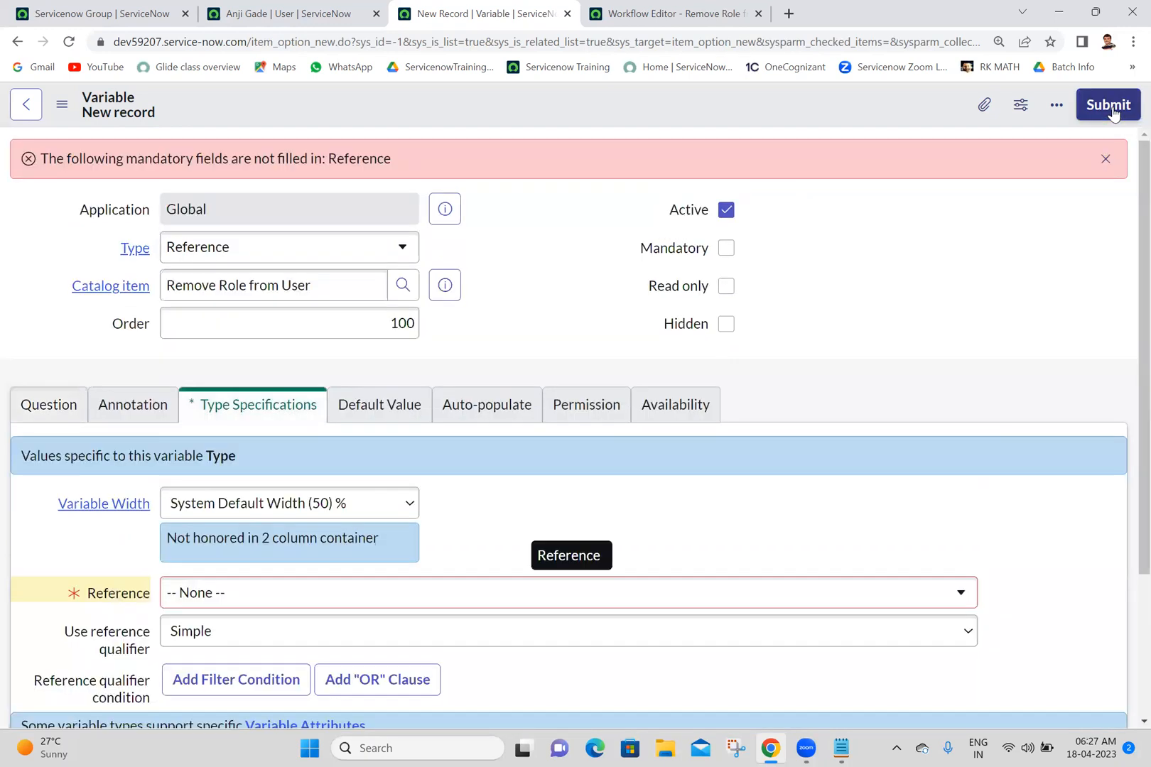
scroll(1125, 393, "down", 3)
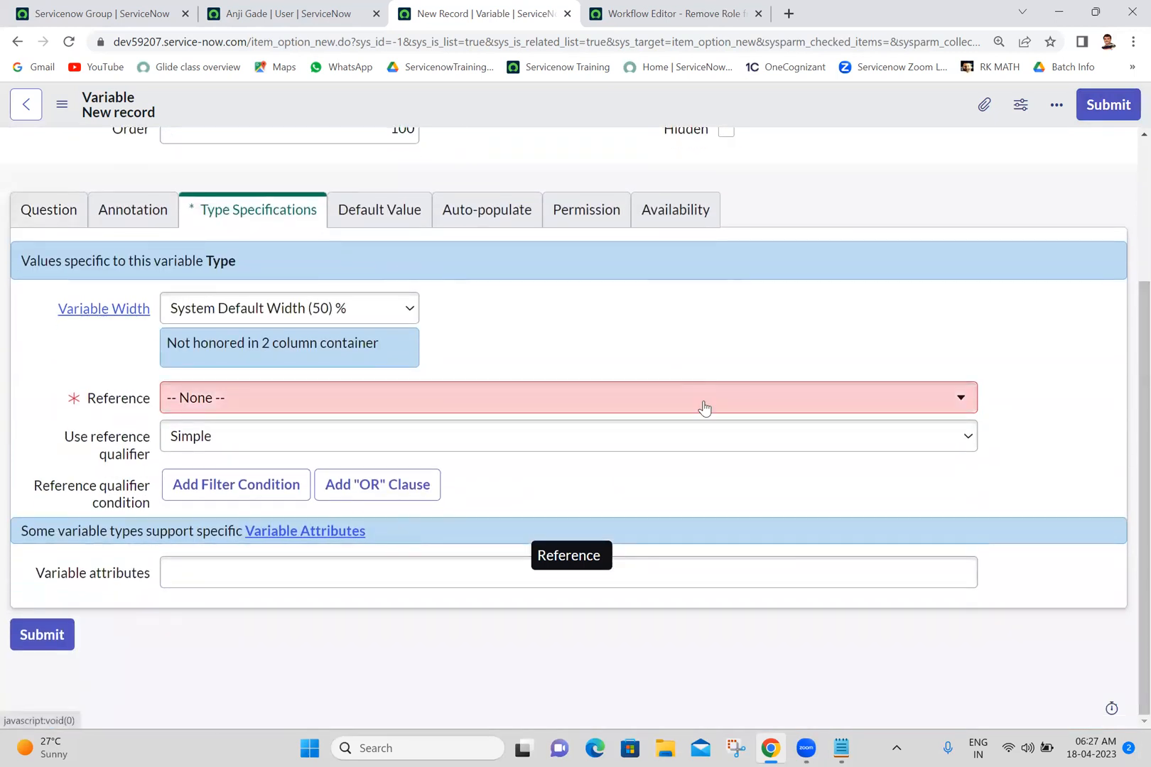
left_click(704, 406)
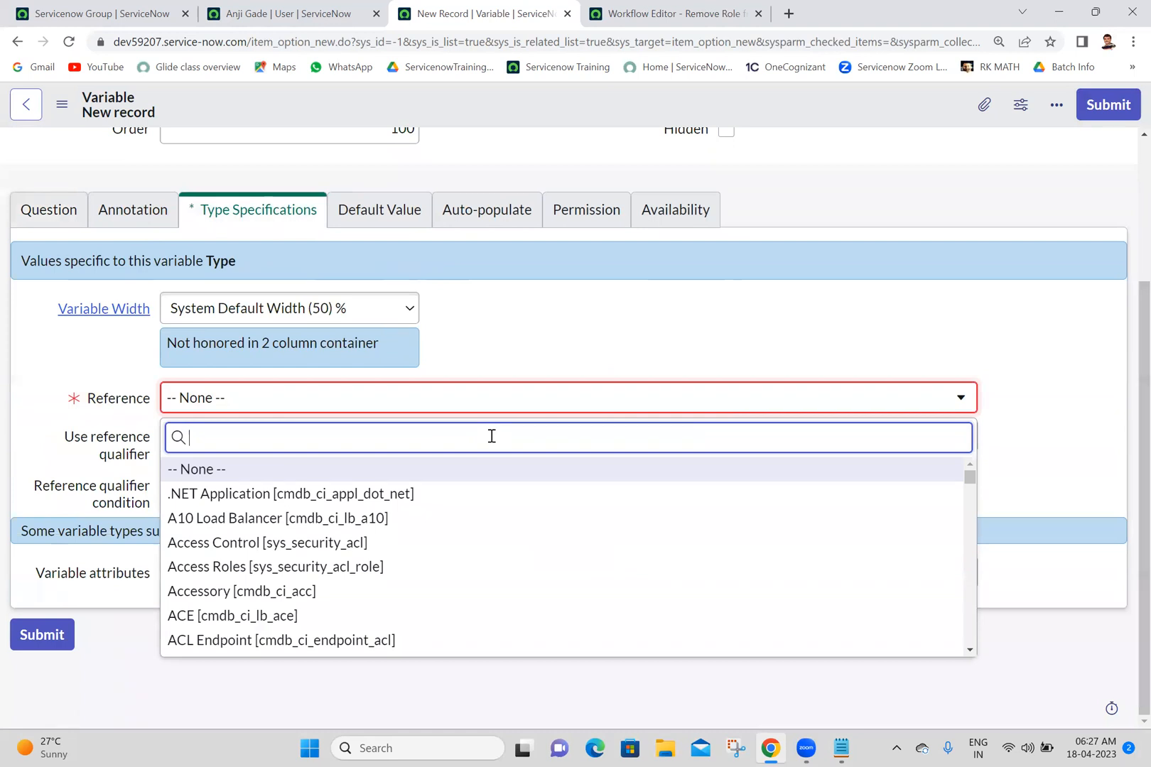
type("sys_user")
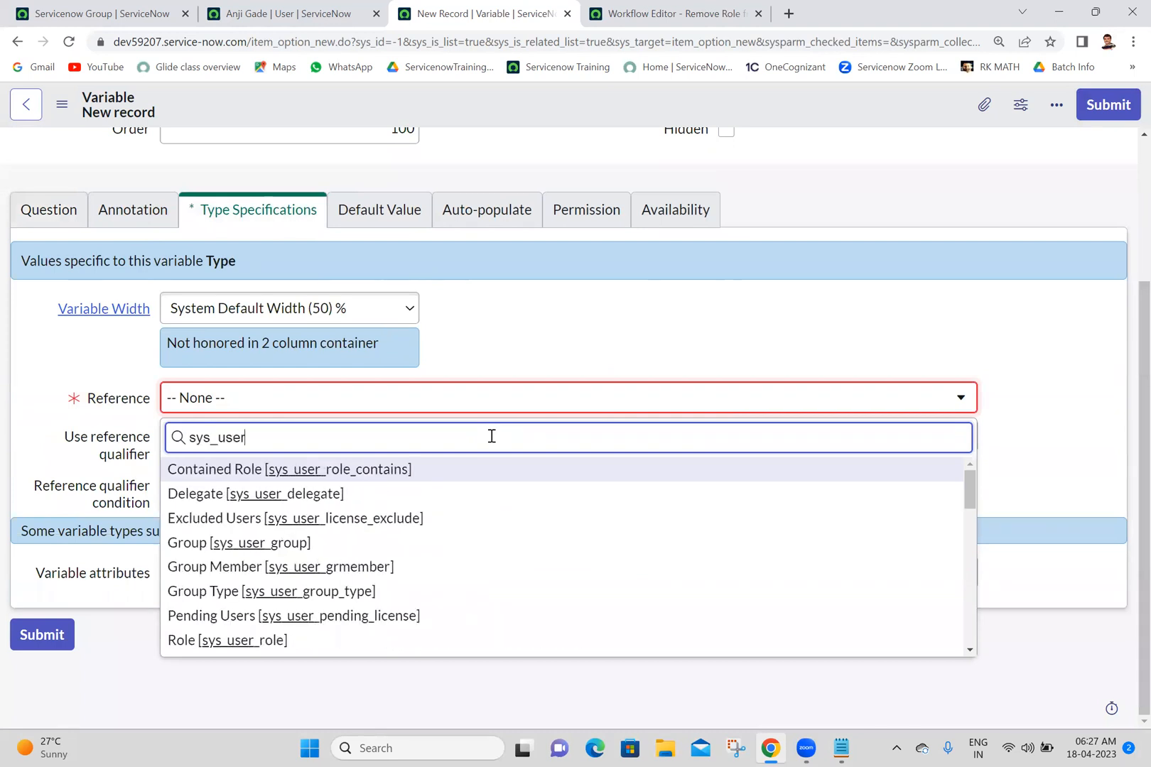
scroll(970, 508, "down", 1)
left_click_drag(971, 508, 958, 595)
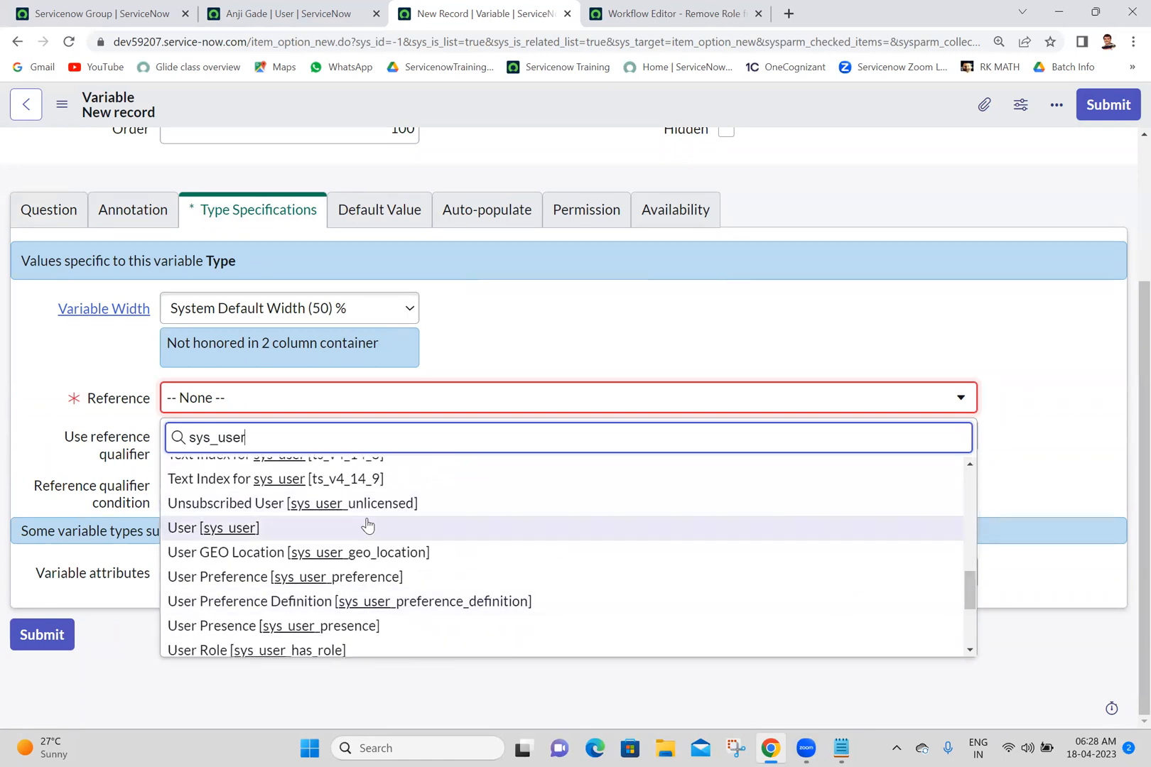
left_click(367, 527)
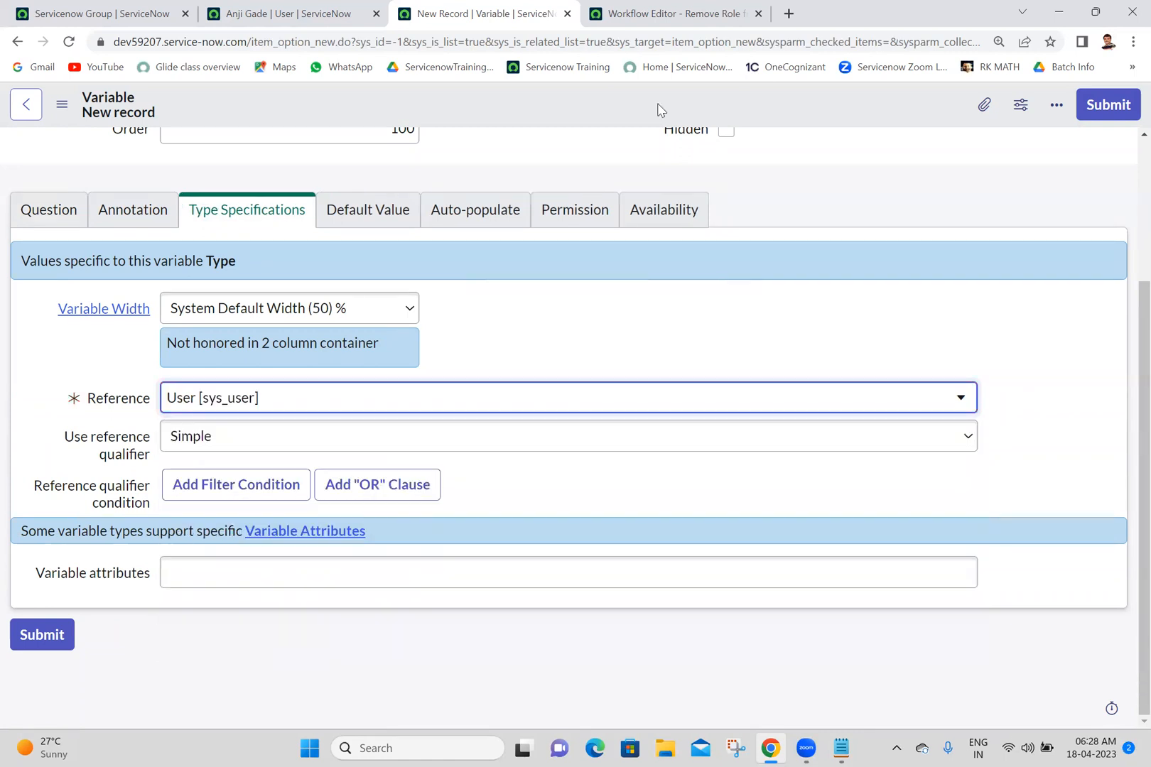
Step: Save the User variable and return to the Remove Role from User catalog item
right_click(702, 104)
left_click(736, 113)
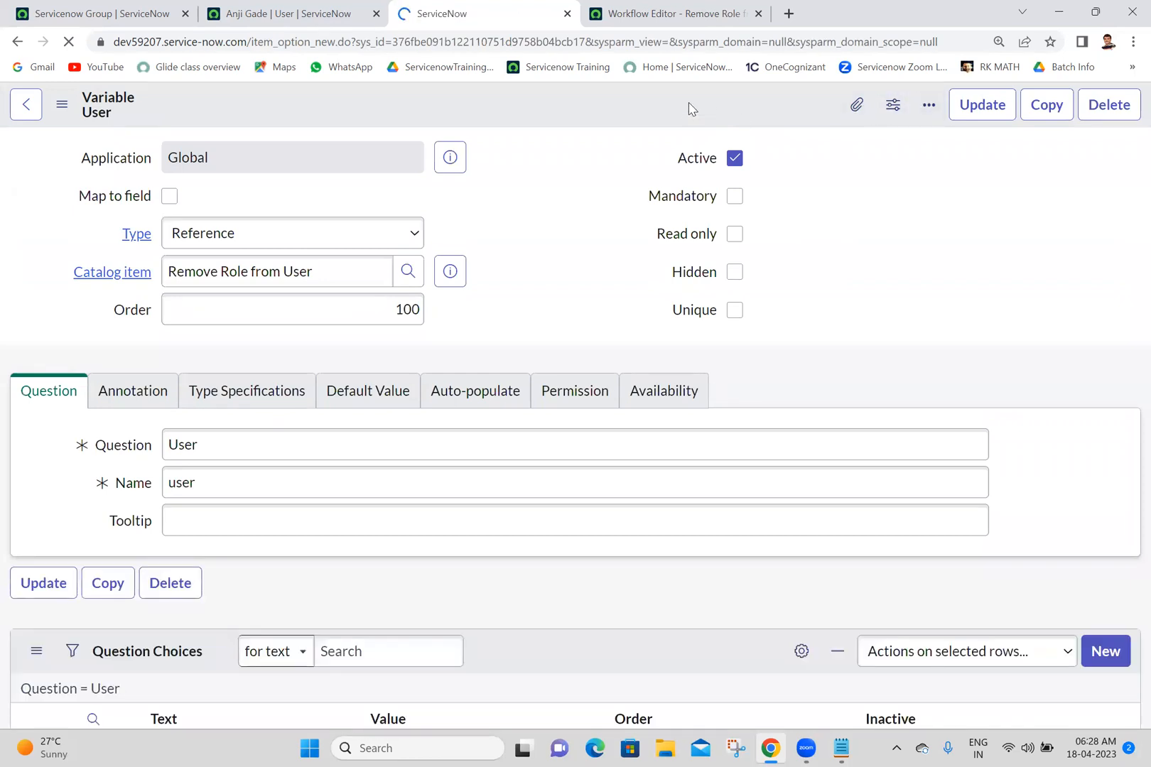
left_click(988, 112)
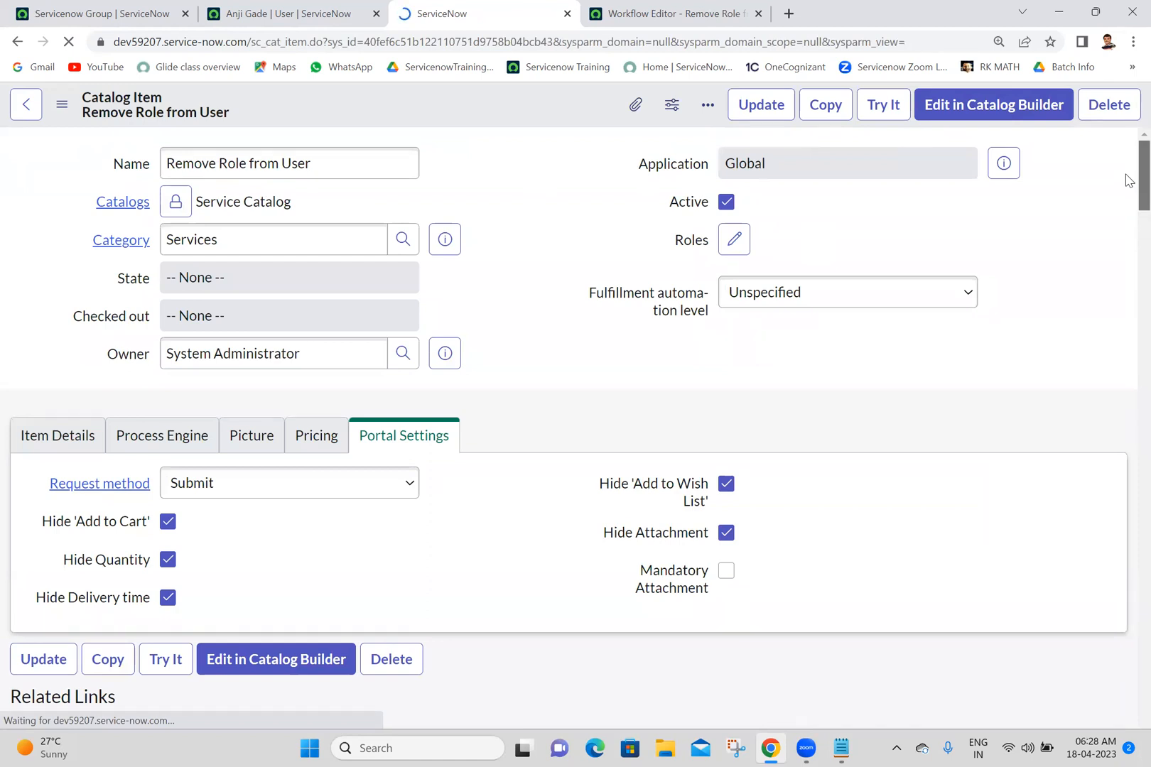
Step: Start another variable for the catalog item with the question Role and order 200
scroll(1130, 448, "down", 5)
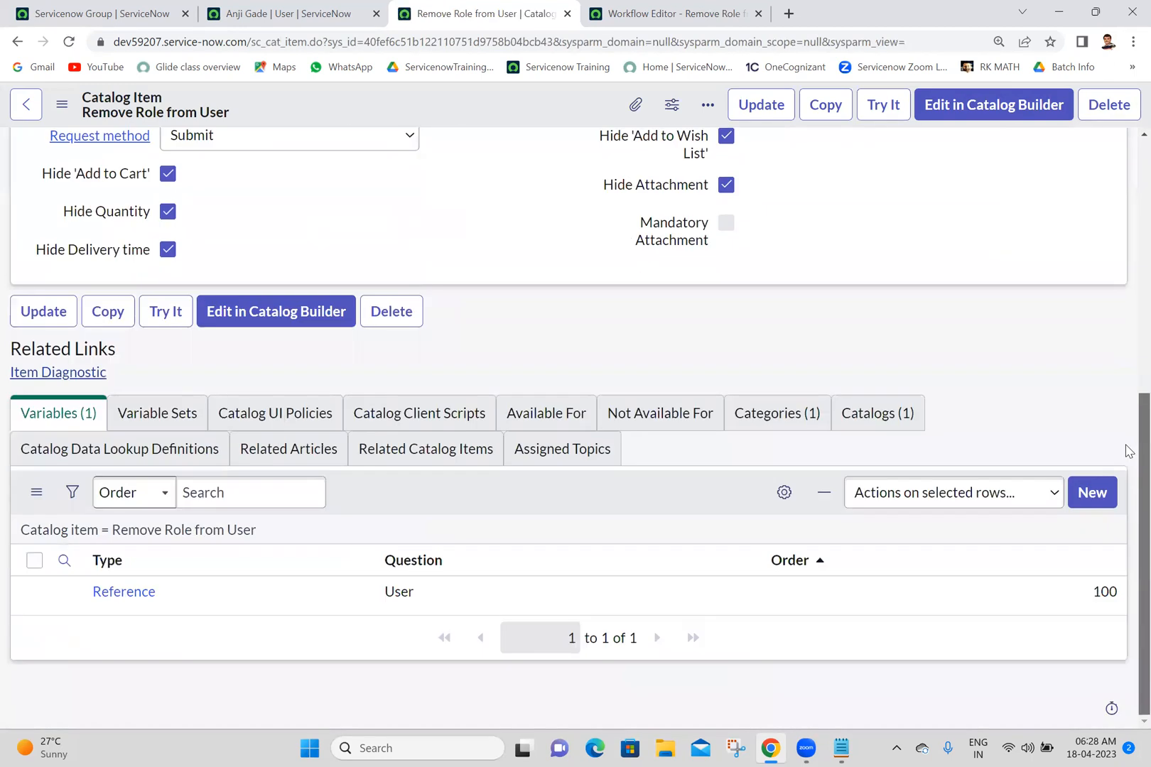
left_click(1105, 500)
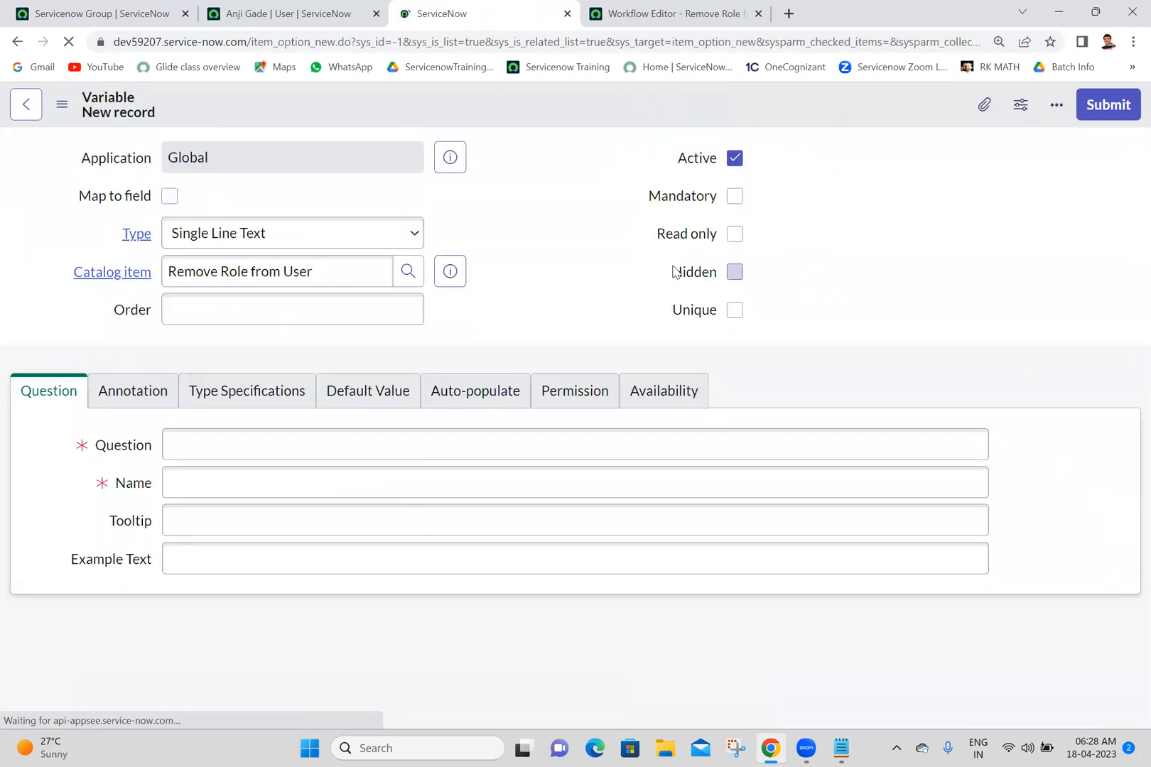
left_click(252, 435)
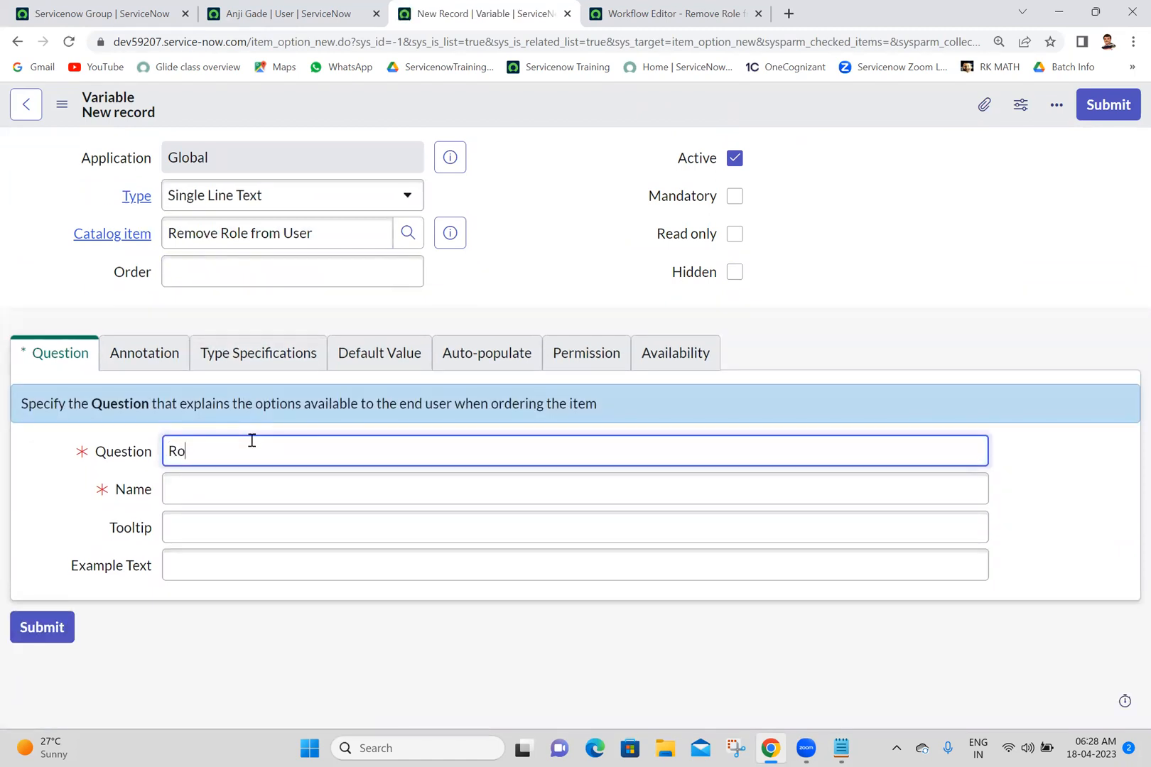
left_click(293, 263)
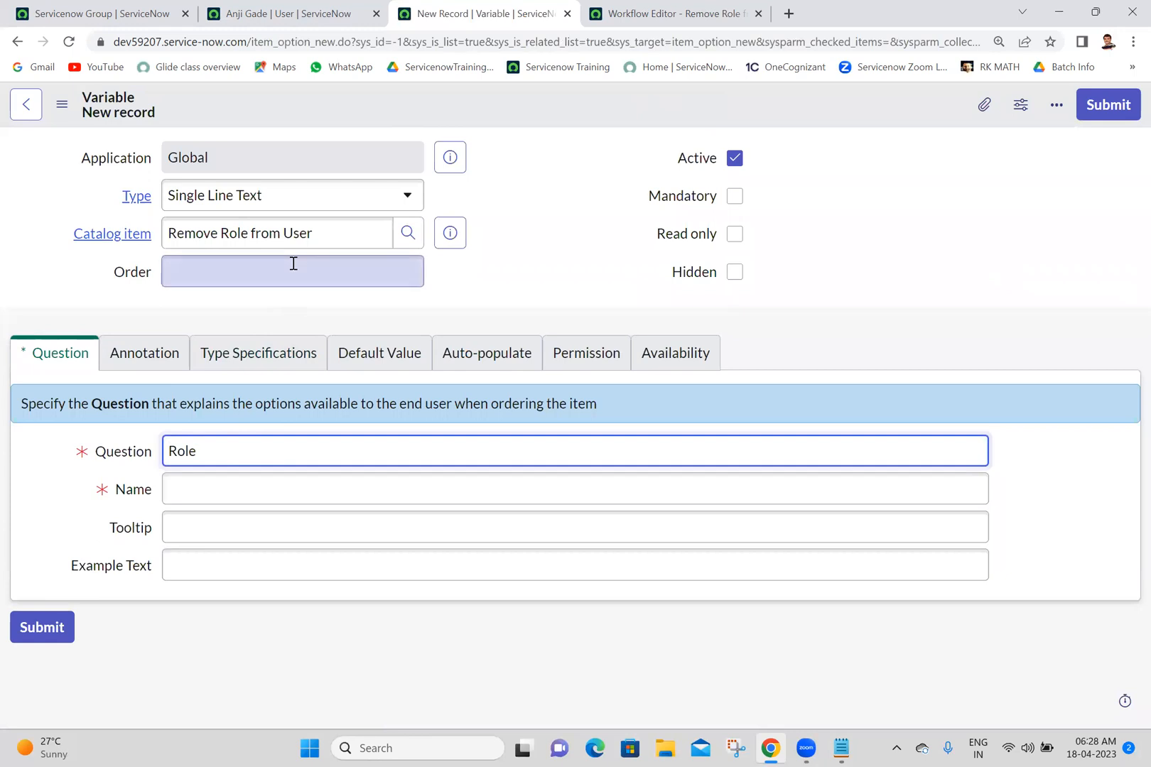
type("200")
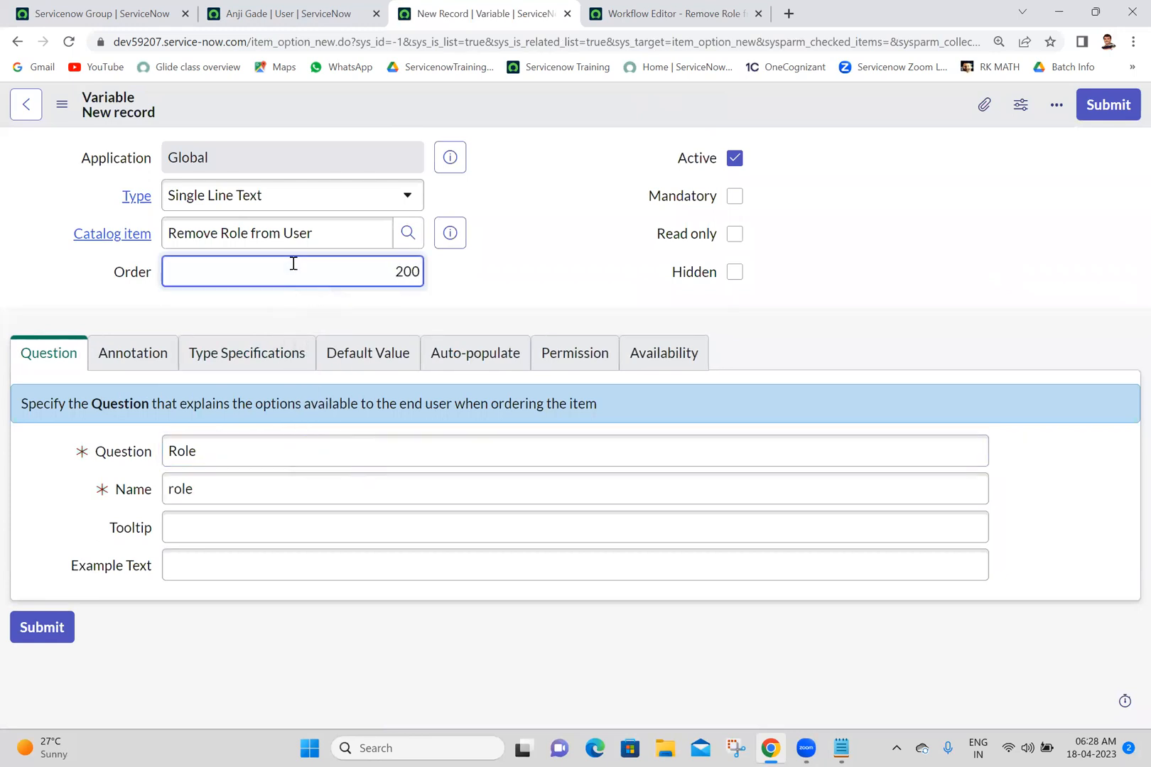
left_click(522, 231)
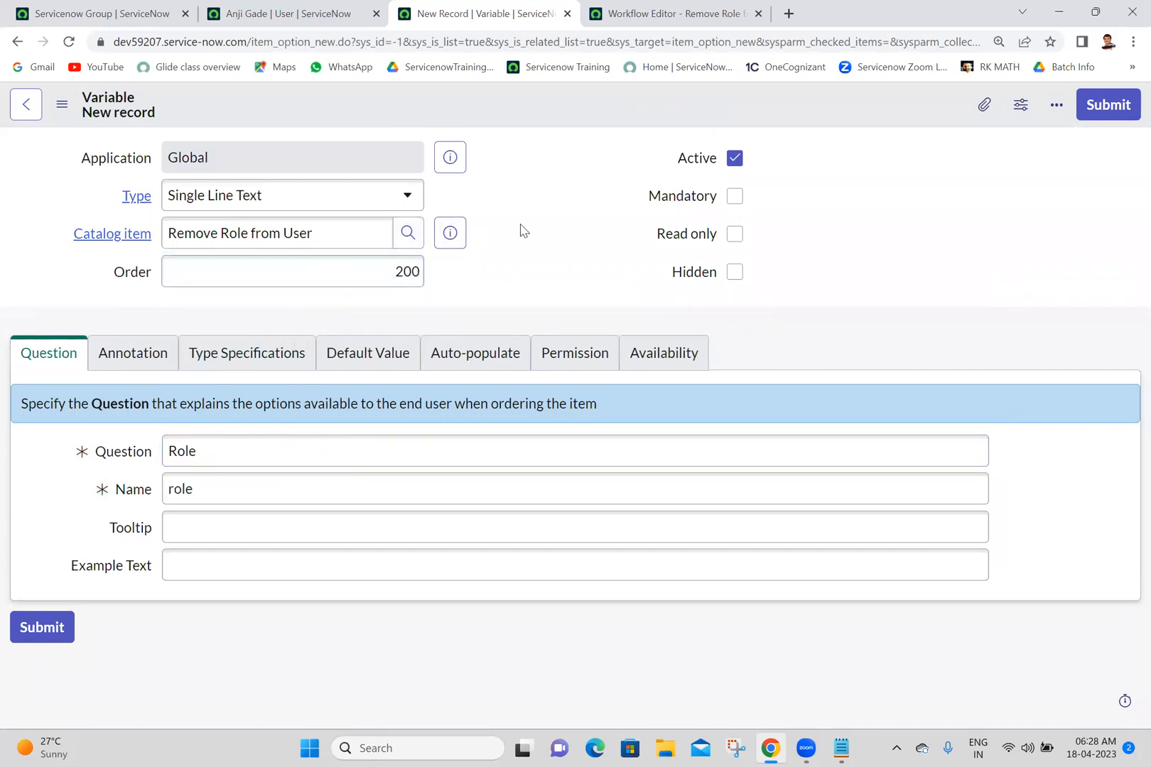
Step: Set the Role variable's type to Lookup Select Box
left_click(383, 197)
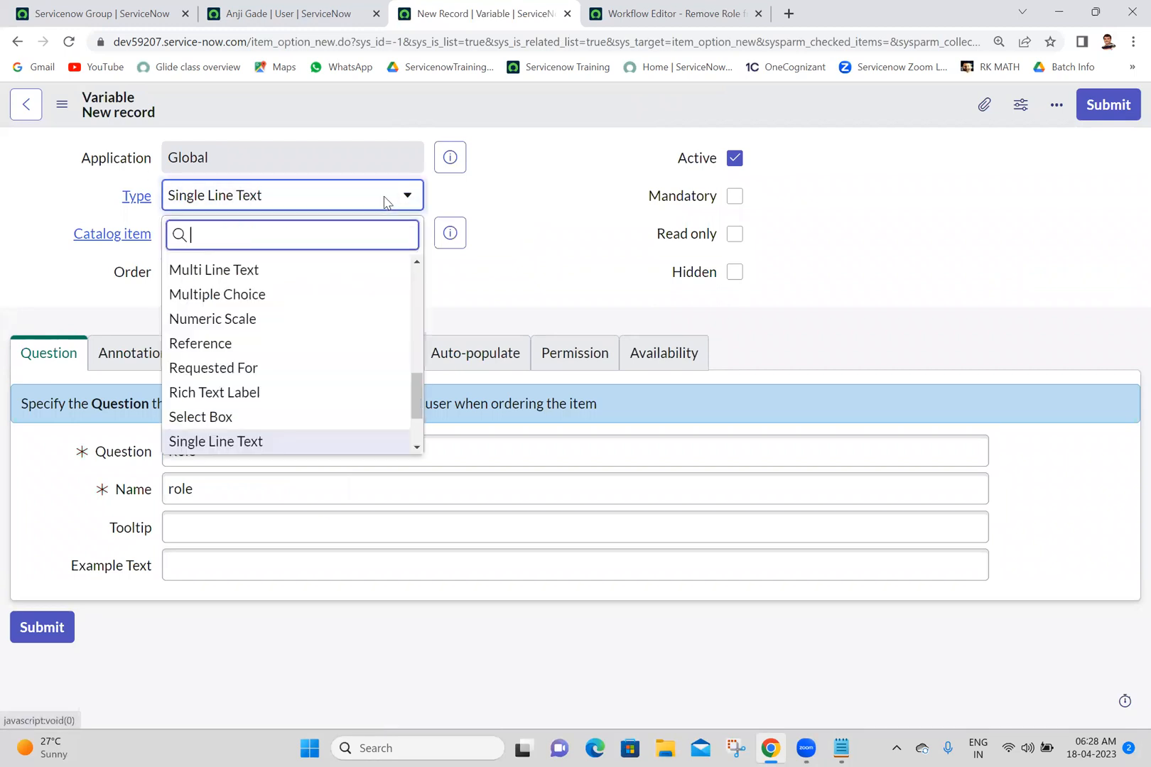
type("look")
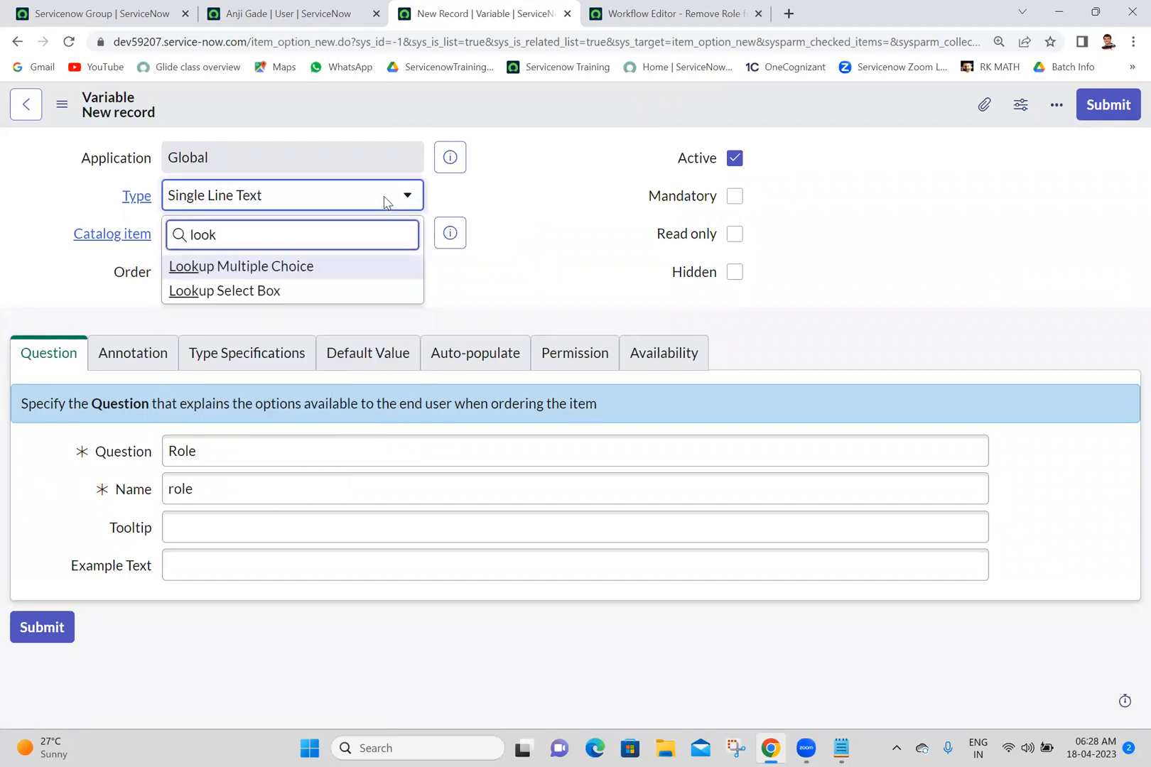
left_click(270, 291)
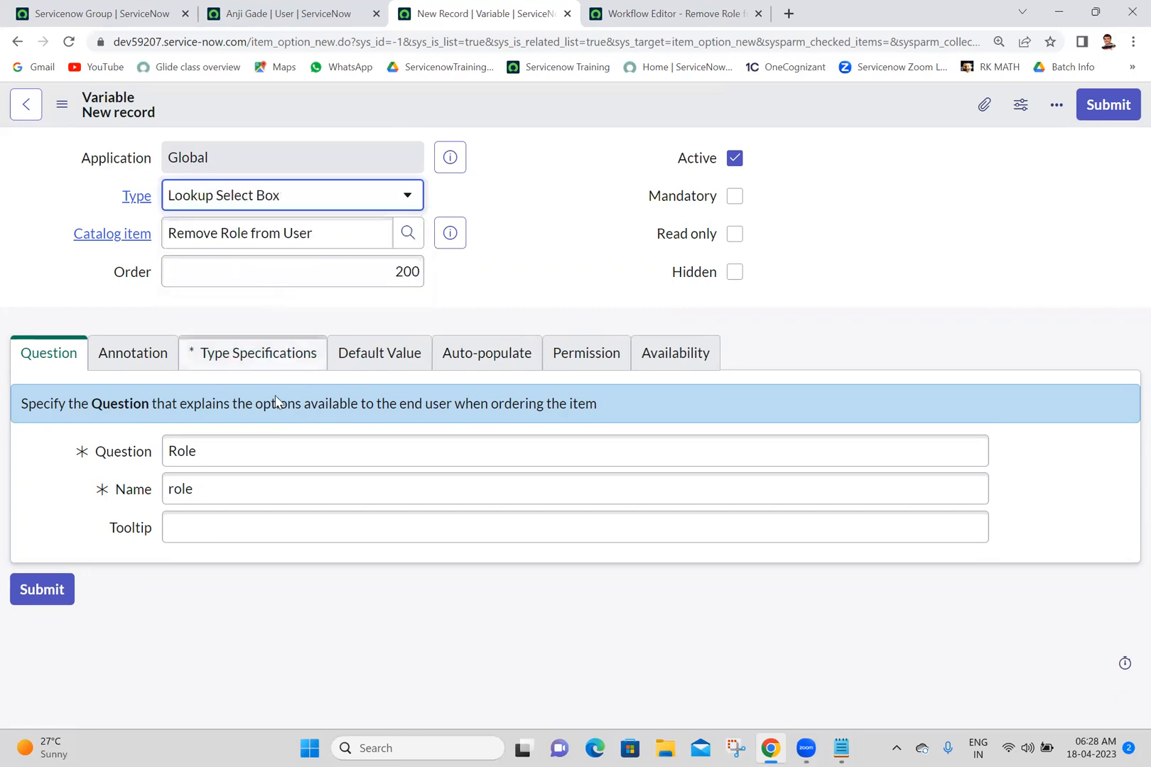
Step: Set the Role variable's lookup table to Role [sys_user_role]
left_click(248, 354)
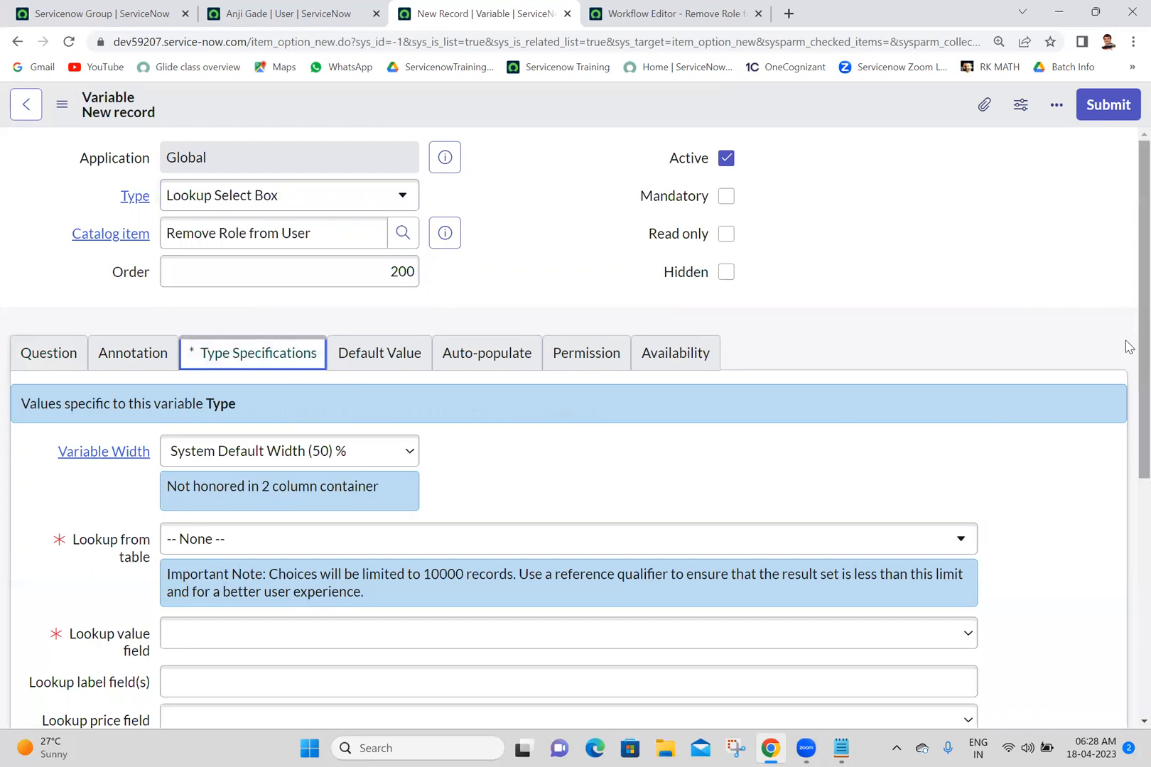
scroll(1128, 452, "down", 3)
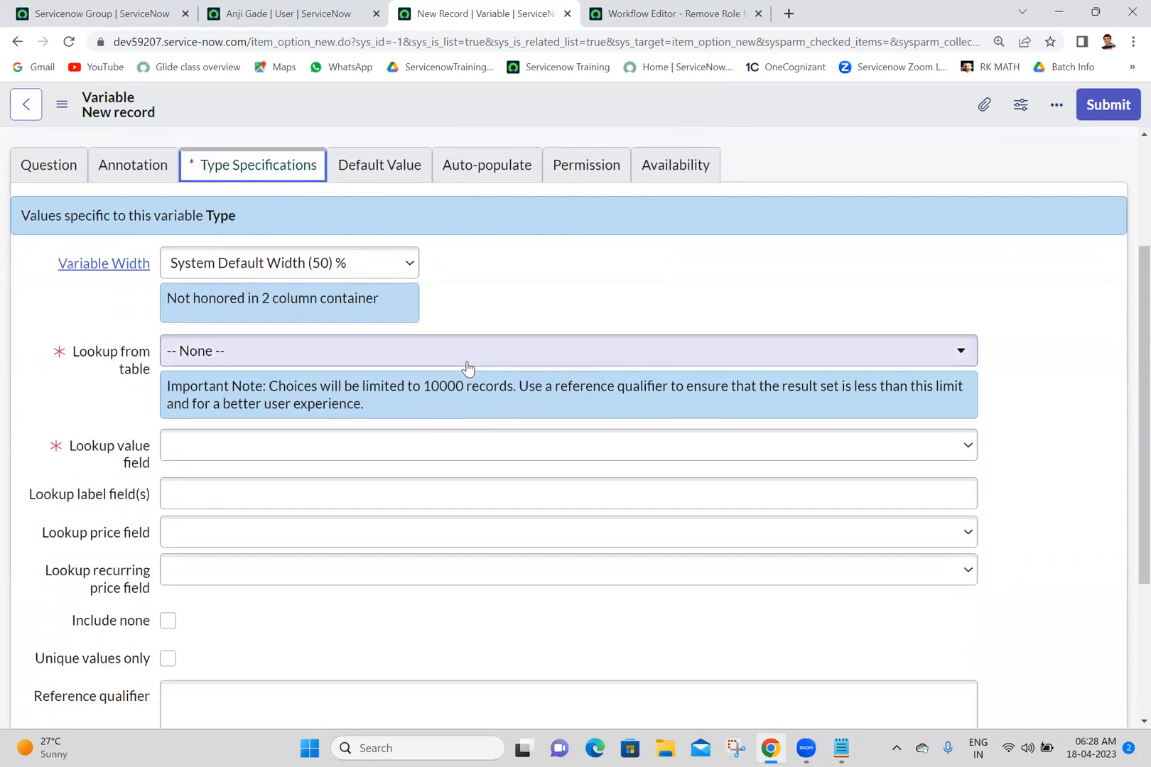
left_click(439, 355)
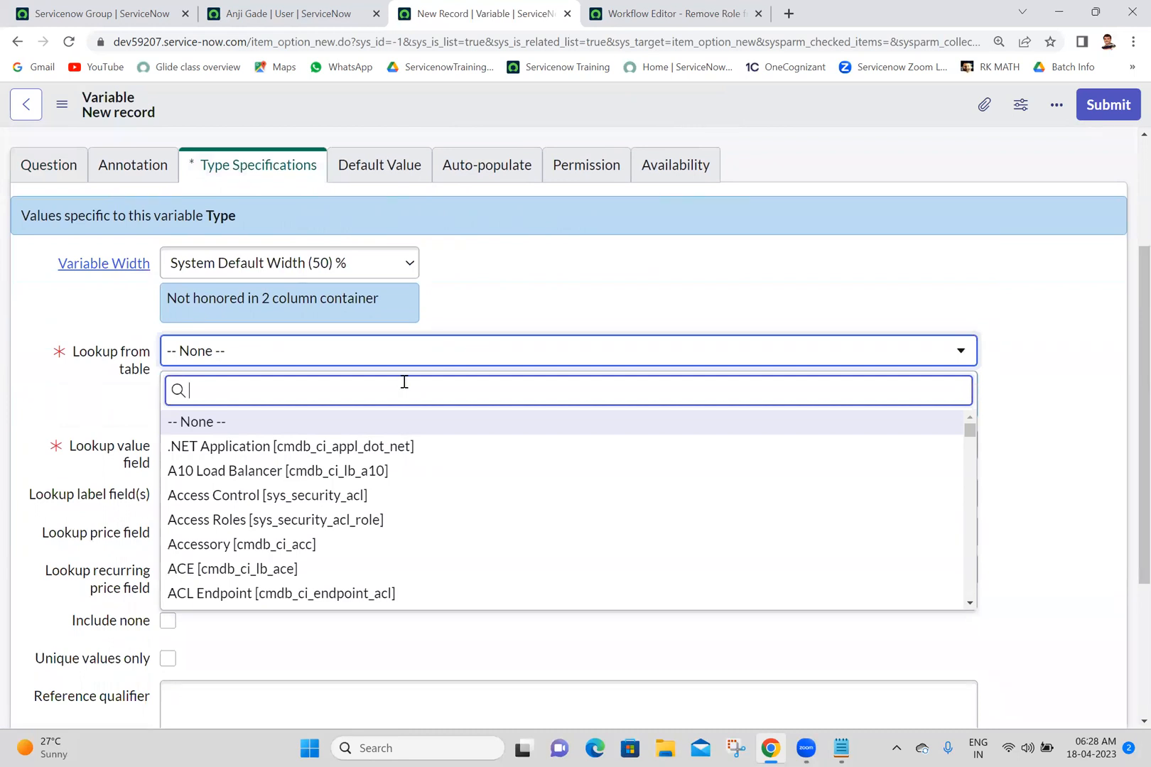
type("sys_user_r")
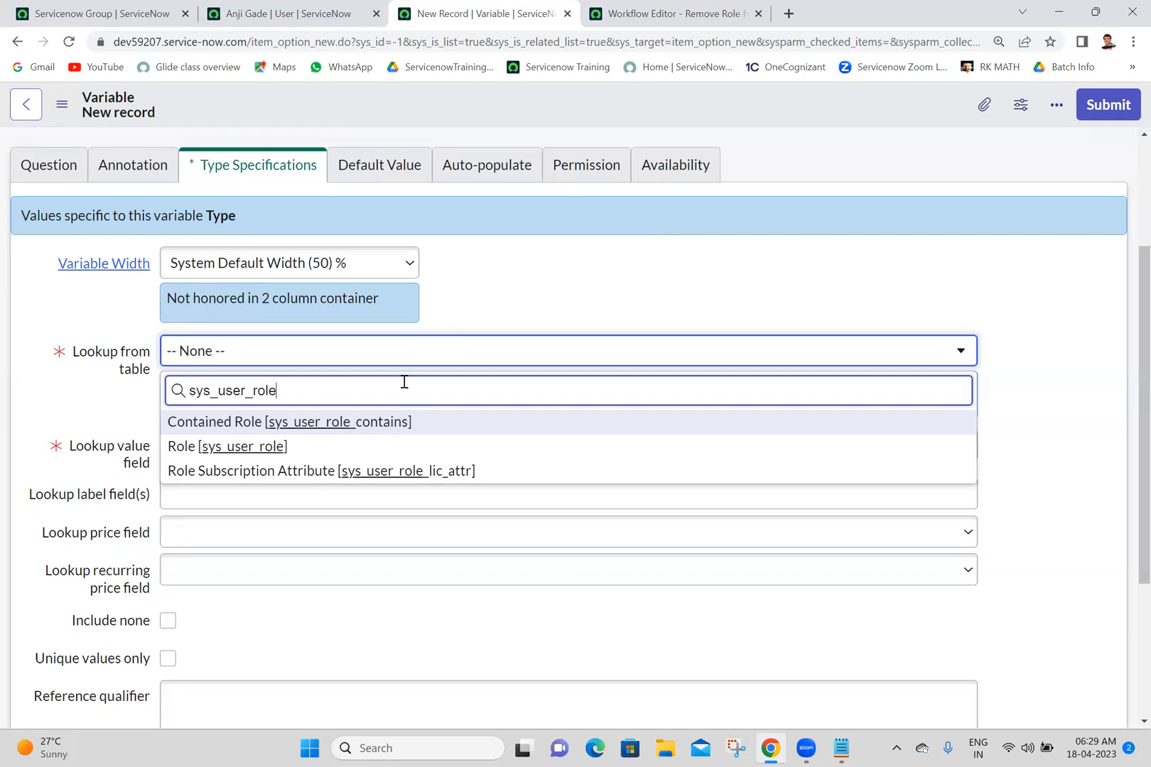
type("ole")
left_click(257, 447)
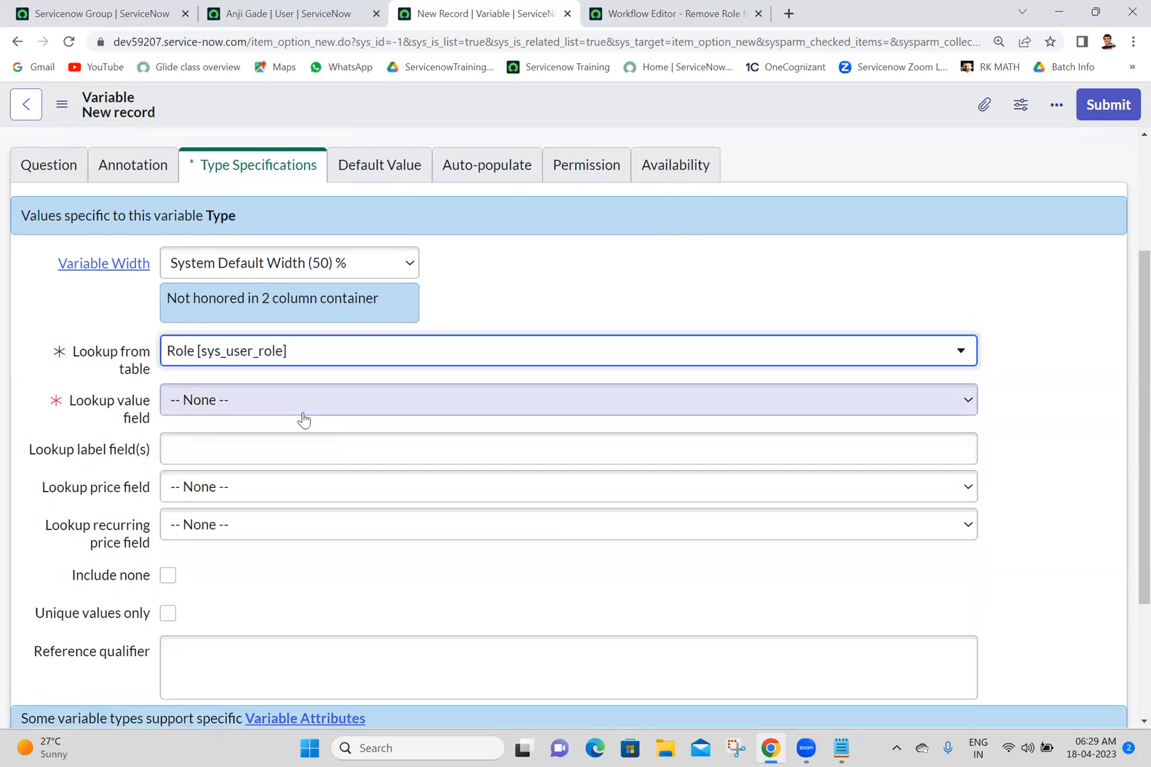
Step: Use Name as the lookup value field and enable the Include none option
left_click(303, 400)
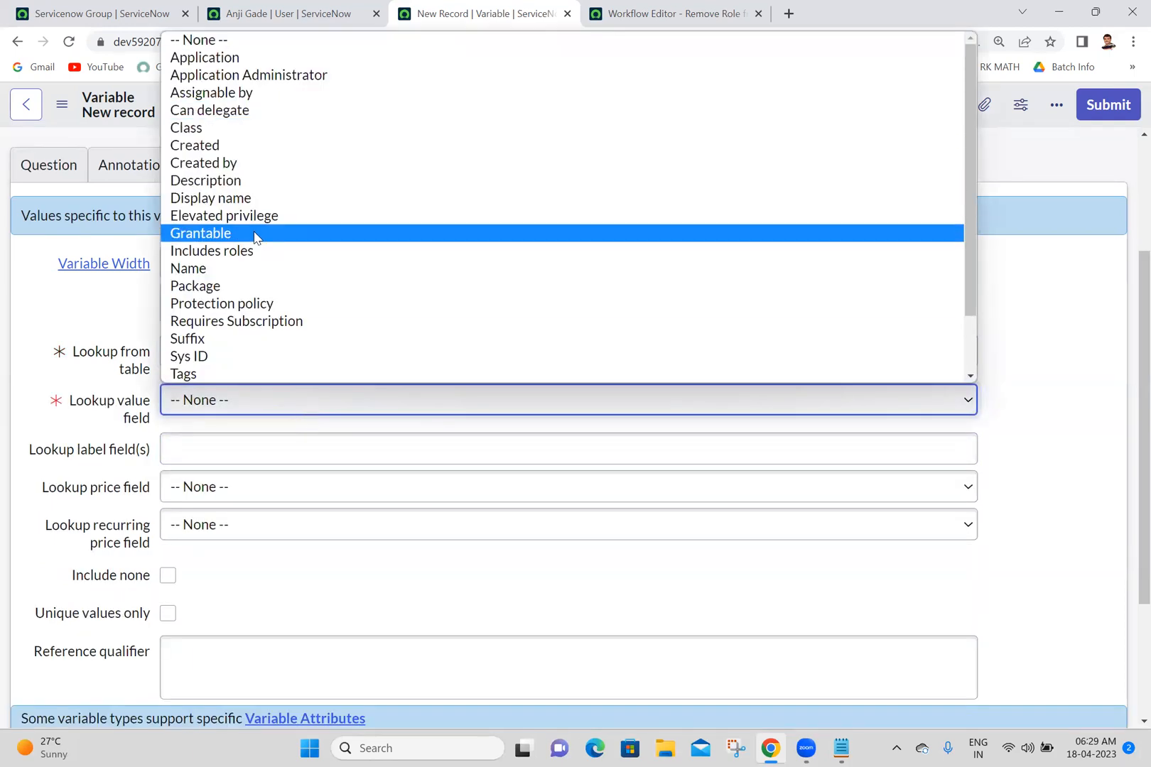
left_click(183, 268)
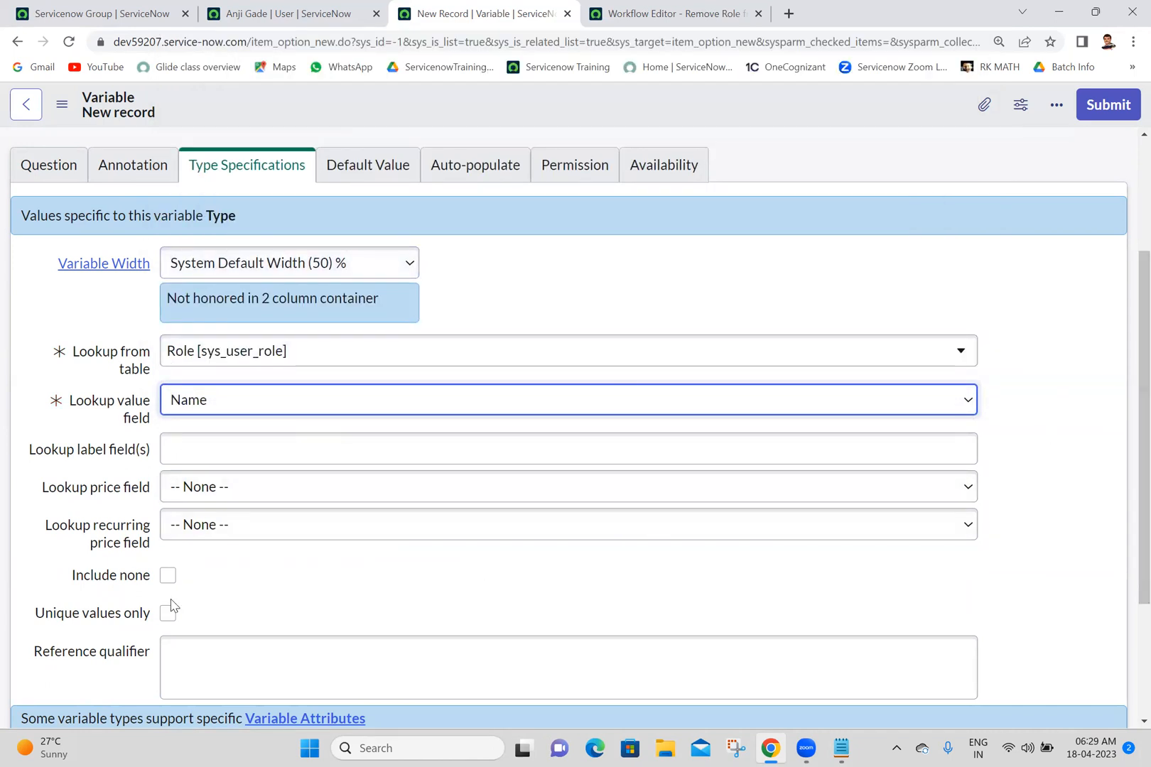
left_click(169, 576)
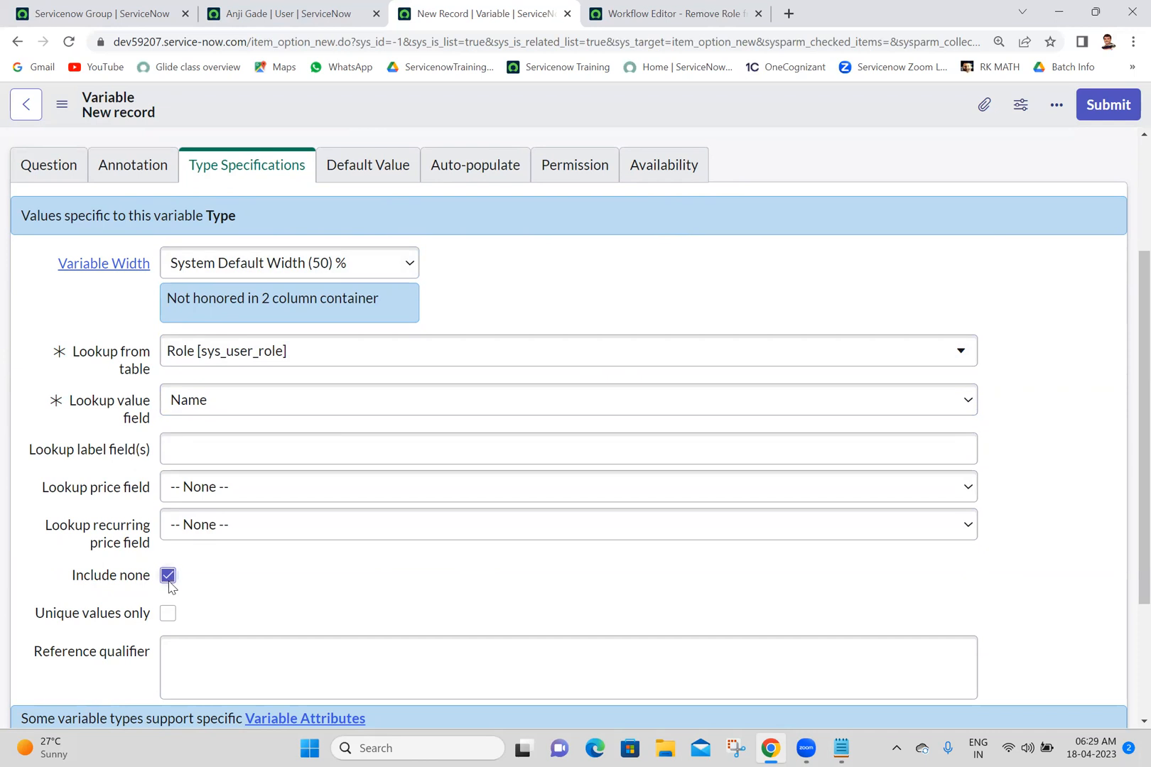
scroll(1127, 509, "down", 3)
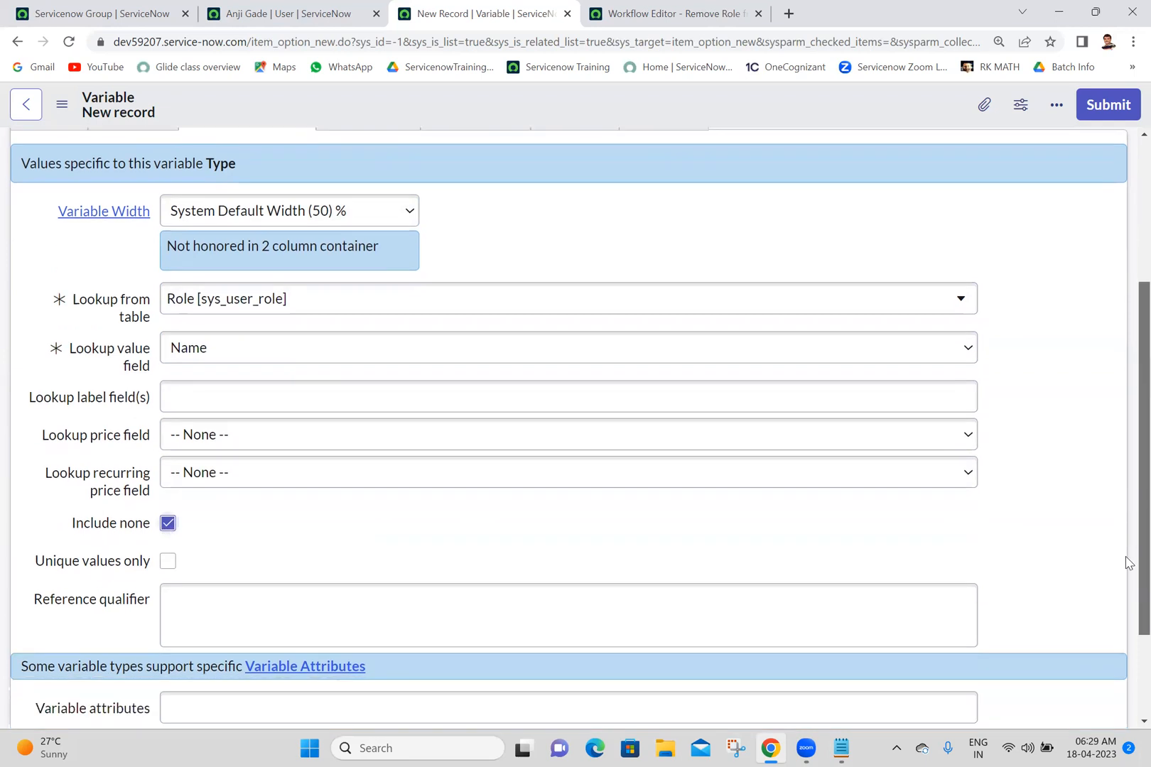
scroll(1127, 497, "up", 5)
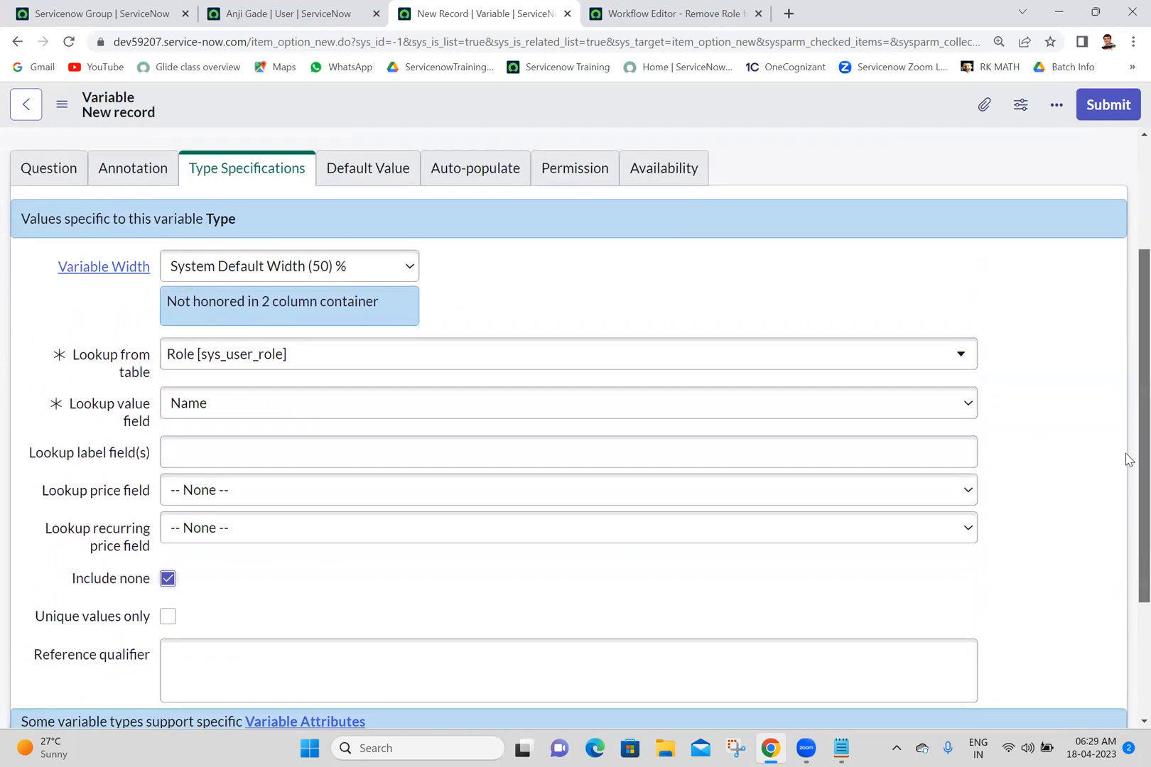
scroll(1128, 363, "down", 5)
scroll(1127, 363, "up", 5)
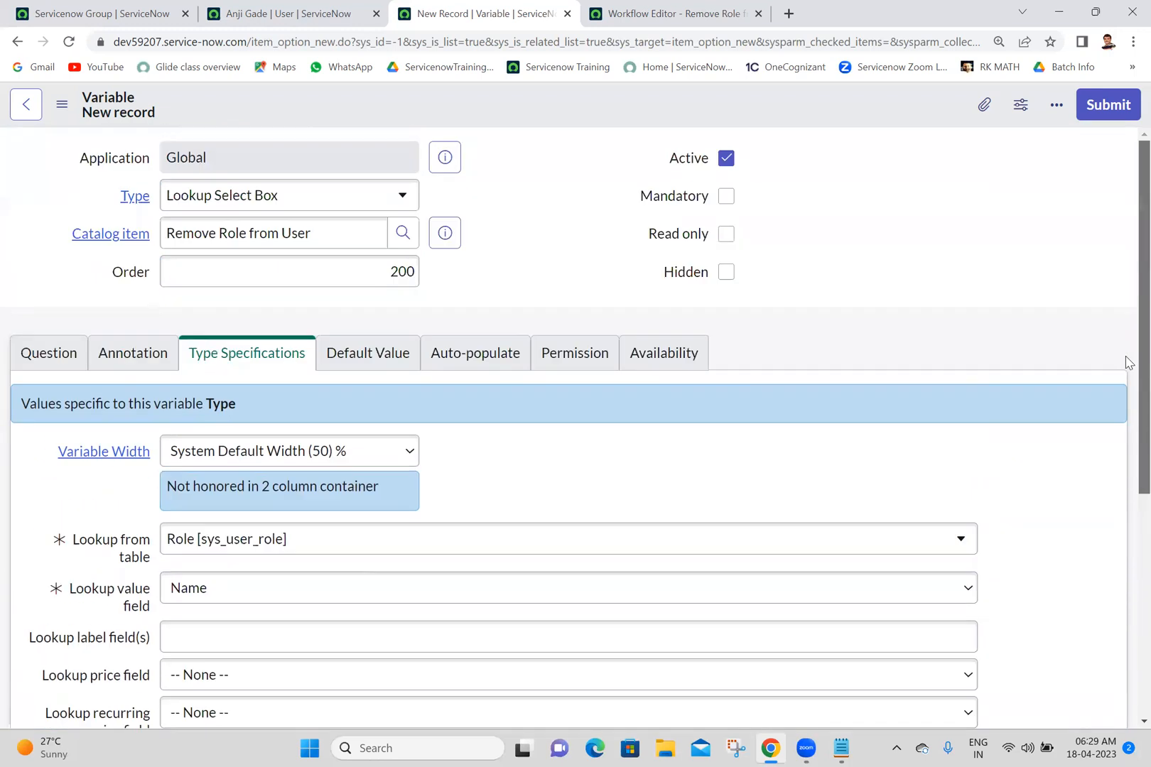
Step: Change the Role variable's type to Reference and set its reference table to Role [sys_user_role]
left_click(237, 204)
type("ref")
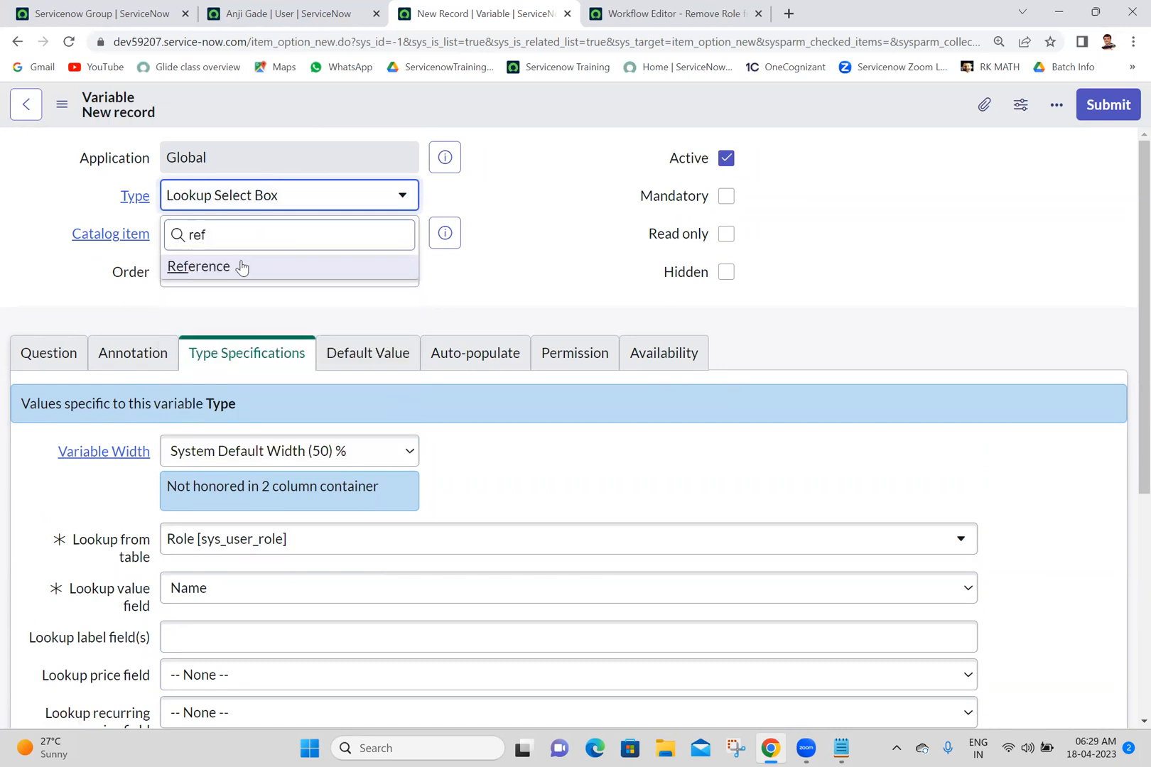
left_click(199, 267)
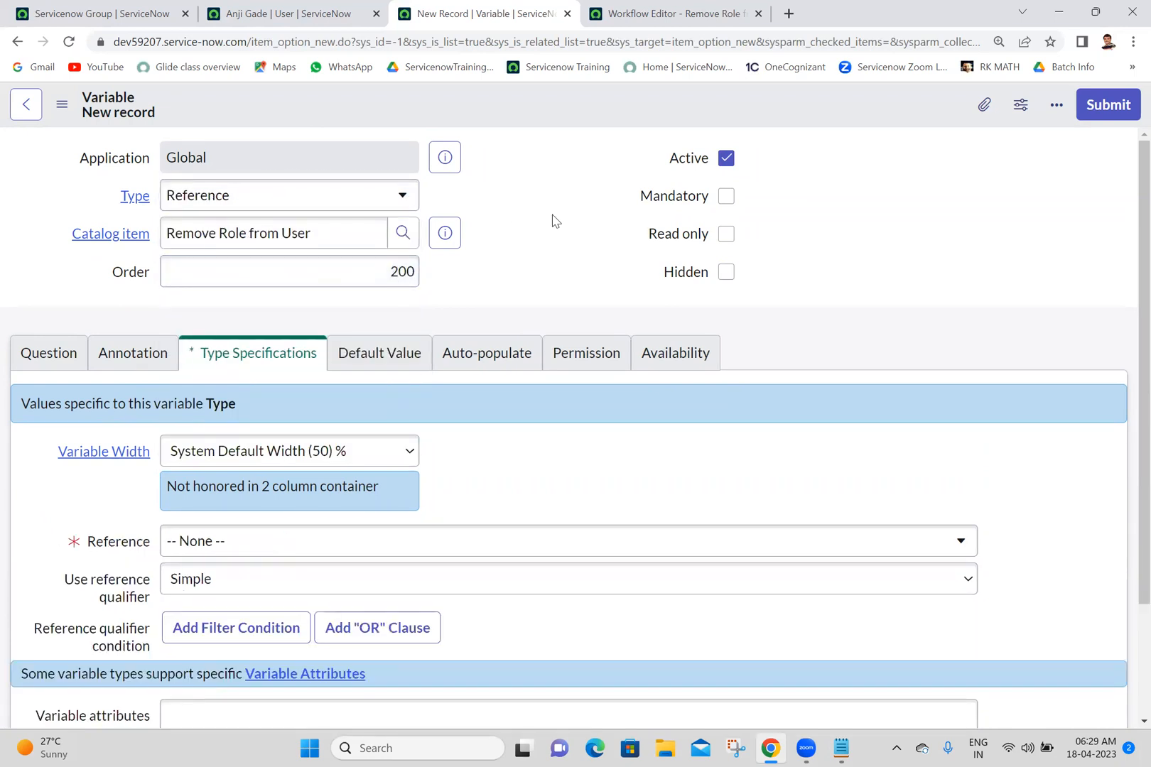
left_click(252, 557)
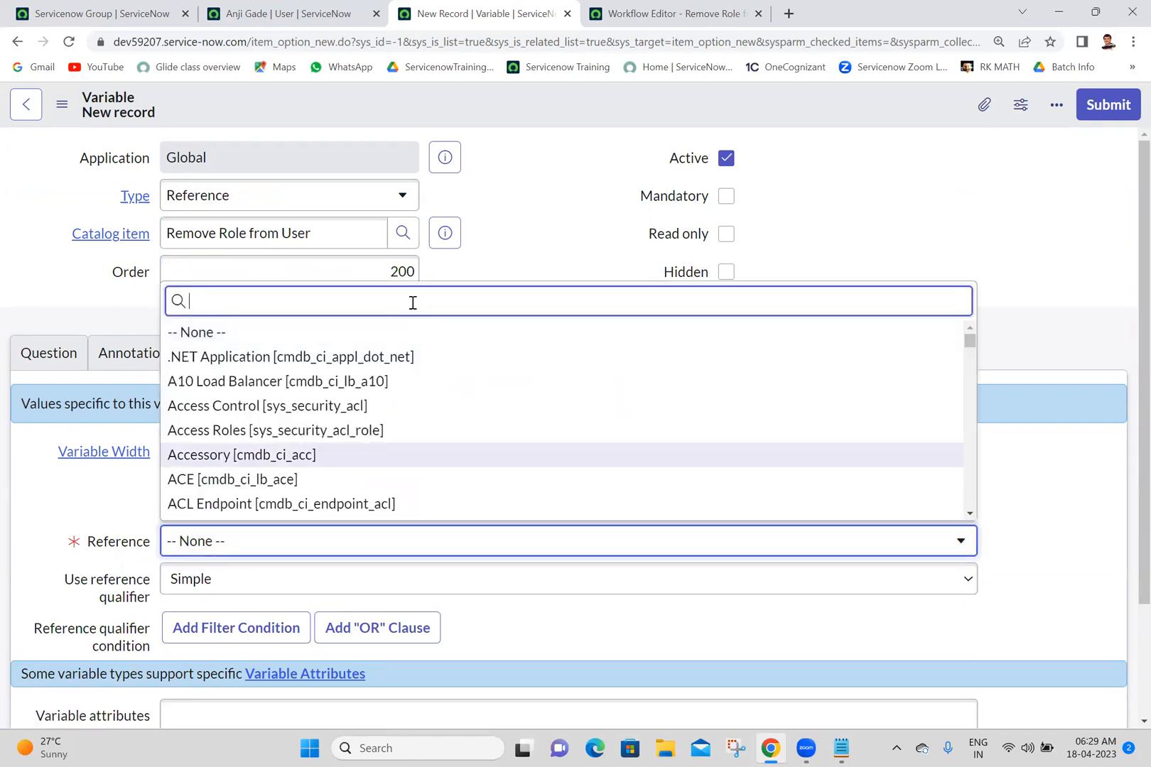
type("sys_user_rol")
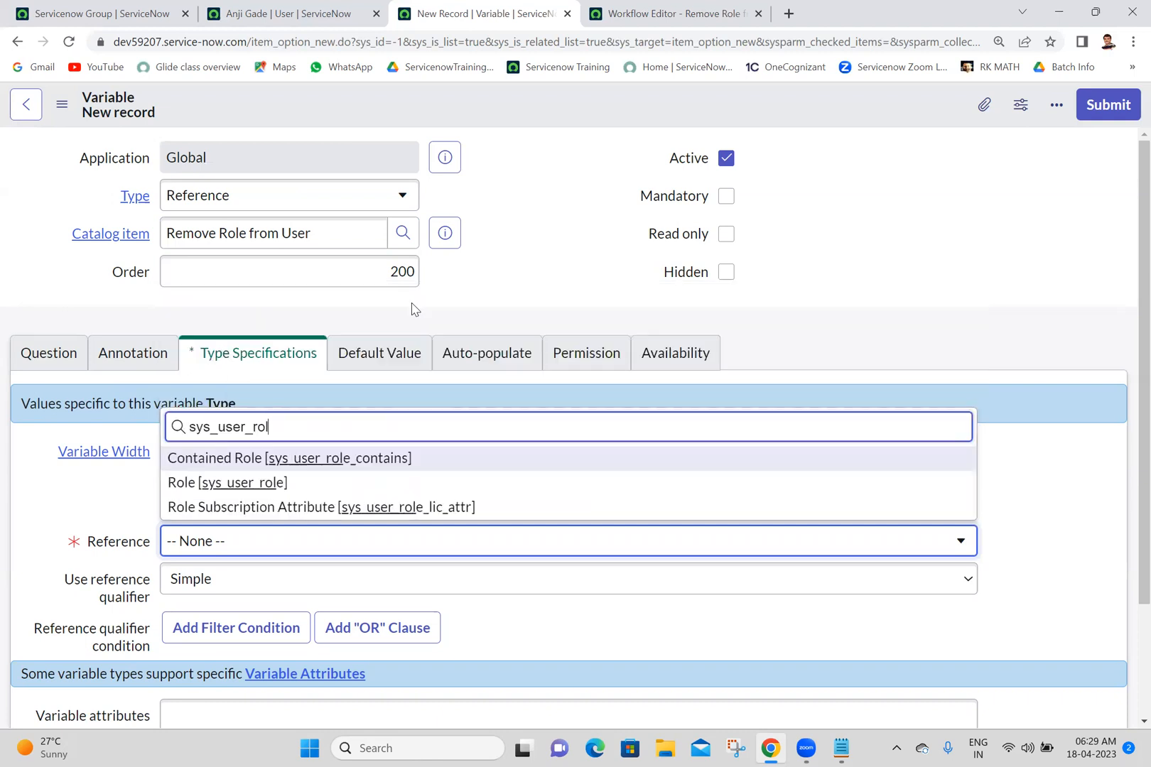
type("e")
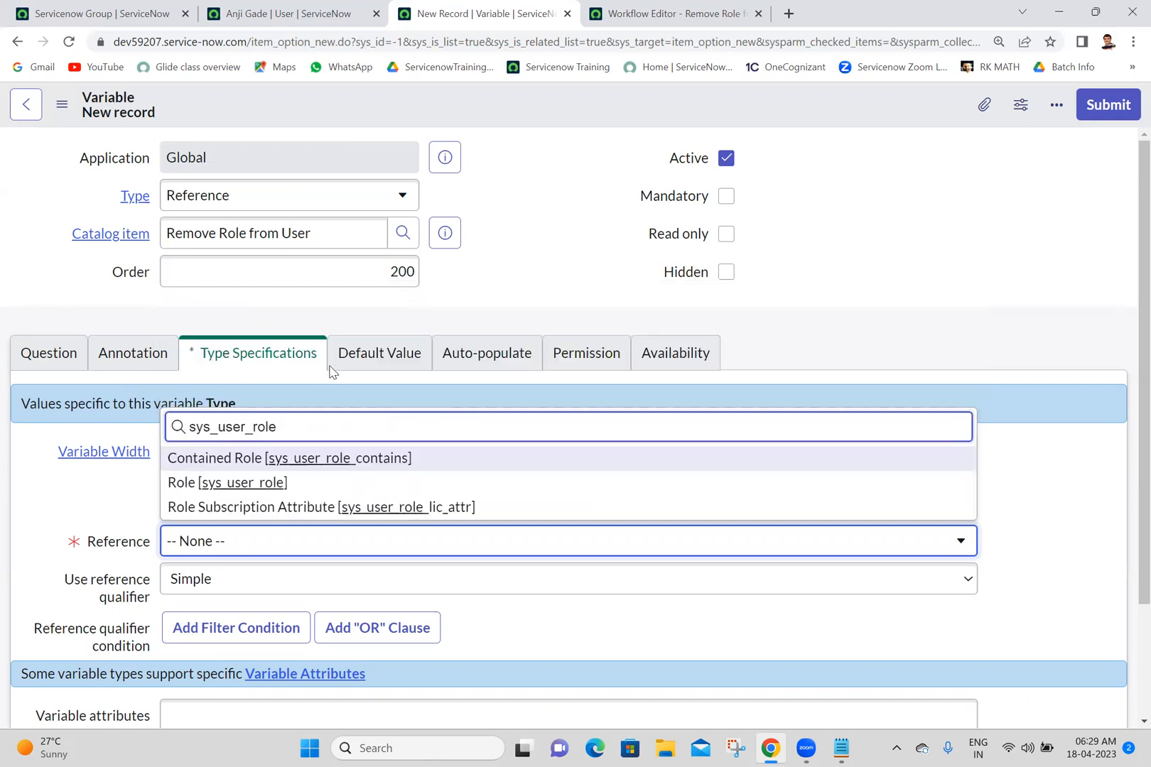
left_click(264, 485)
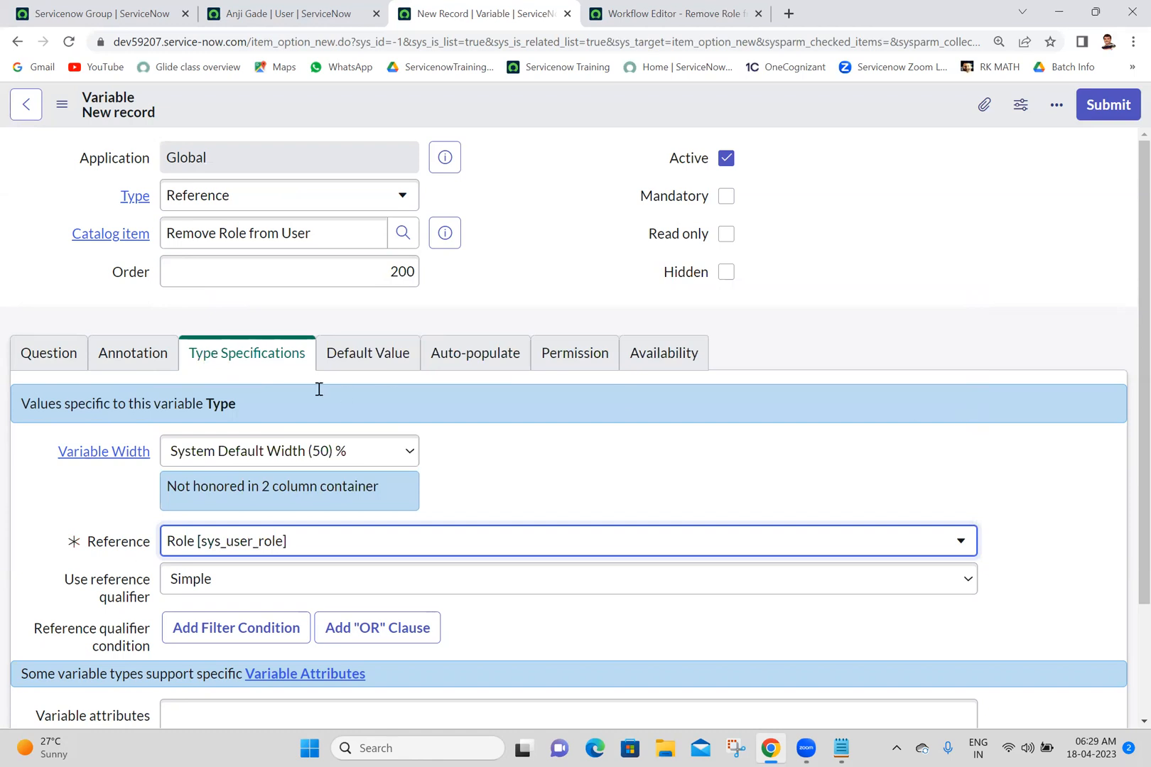
Step: Check the Role variable's question details and submit the new variable
left_click(48, 355)
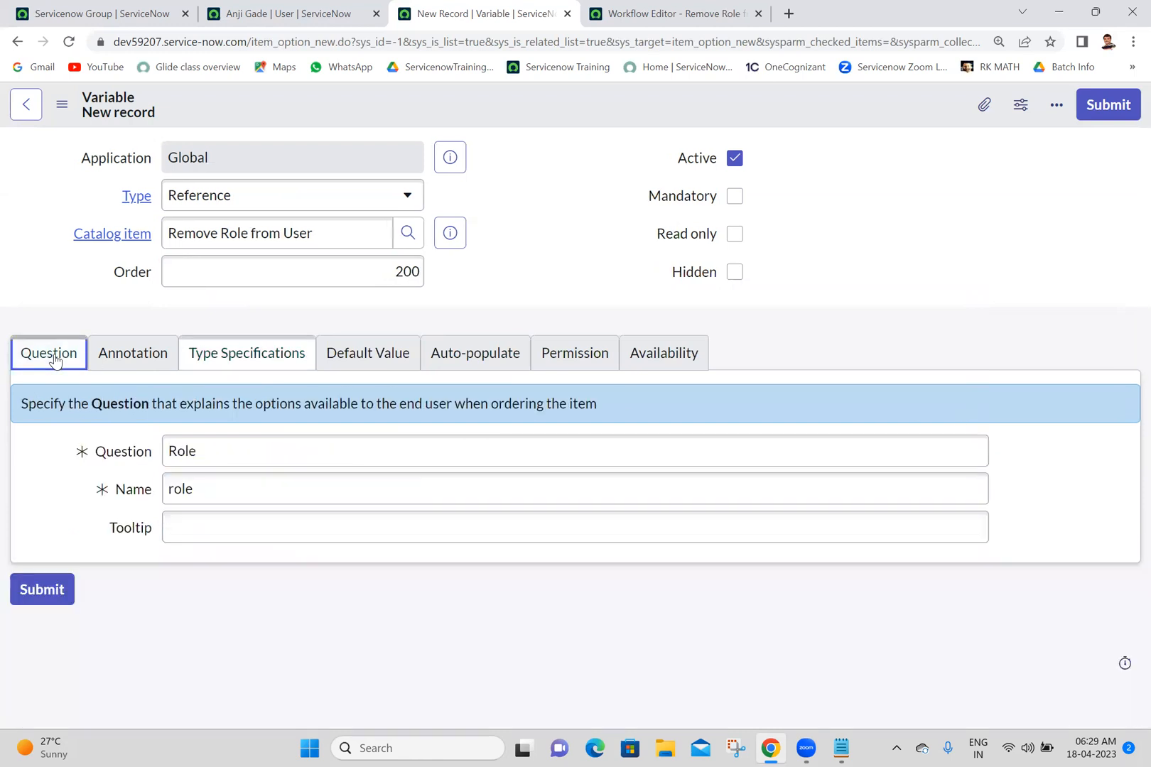
right_click(519, 106)
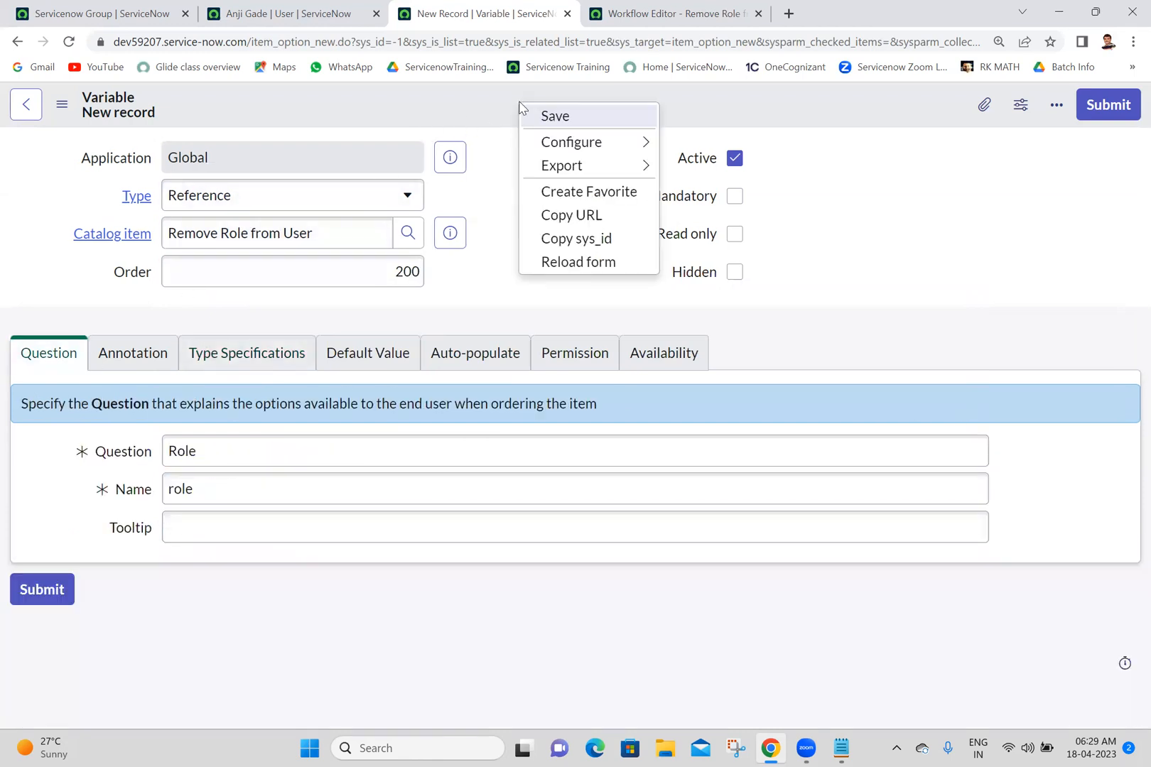
left_click(1108, 106)
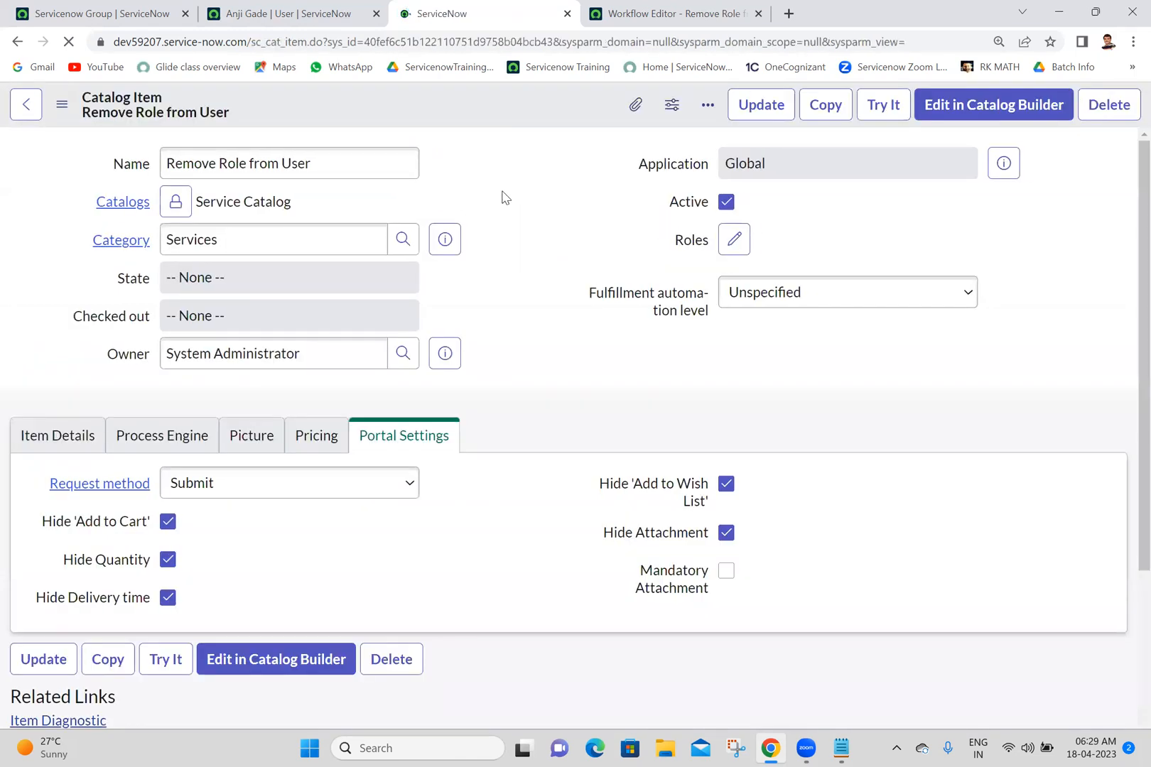
Step: Preview the Remove Role from User catalog item and check its User and Role fields
left_click(881, 107)
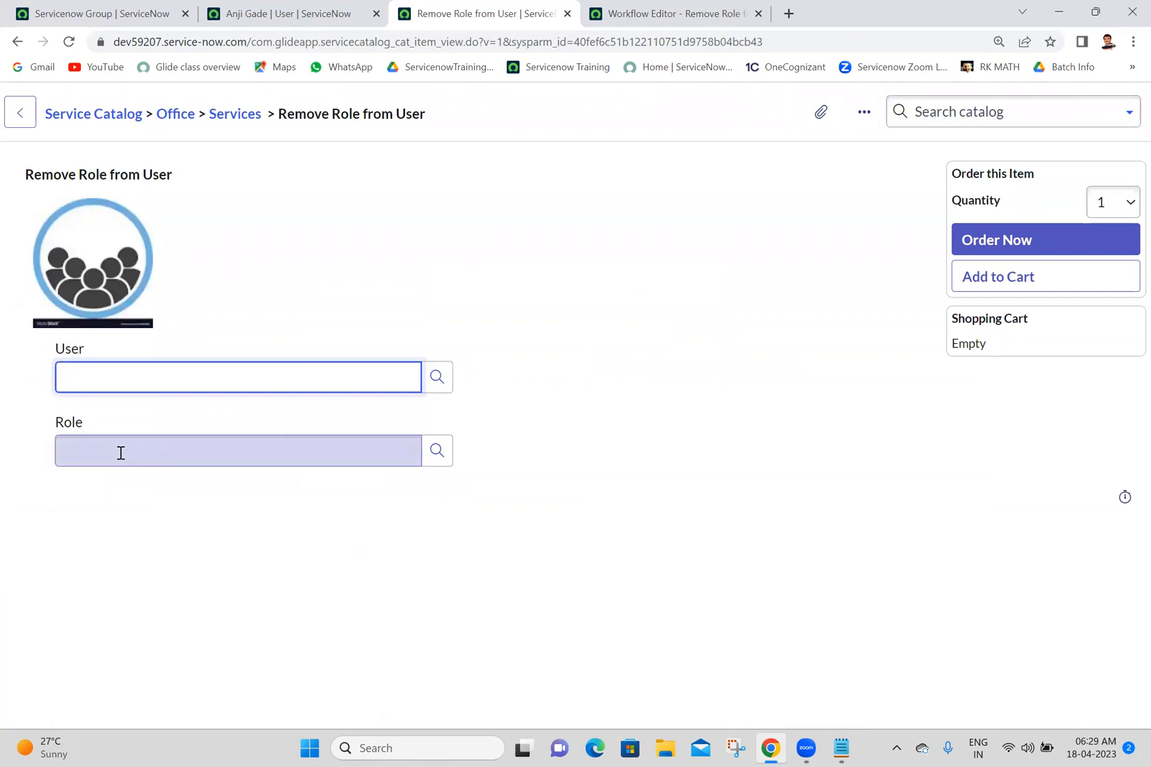
left_click(120, 452)
left_click(551, 311)
left_click(370, 388)
left_click(271, 462)
left_click(572, 296)
left_click(257, 389)
left_click(602, 310)
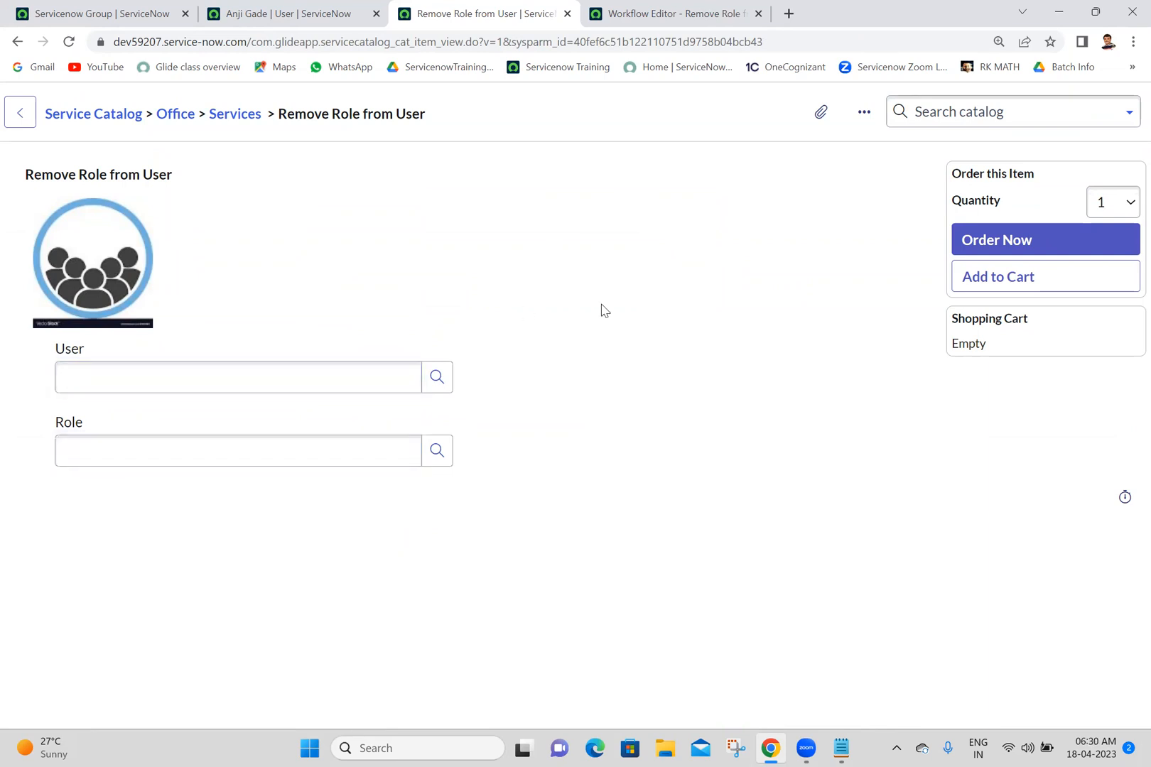
Step: Look through the roles offered by the Role field's lookup list and close it without choosing one
left_click(208, 449)
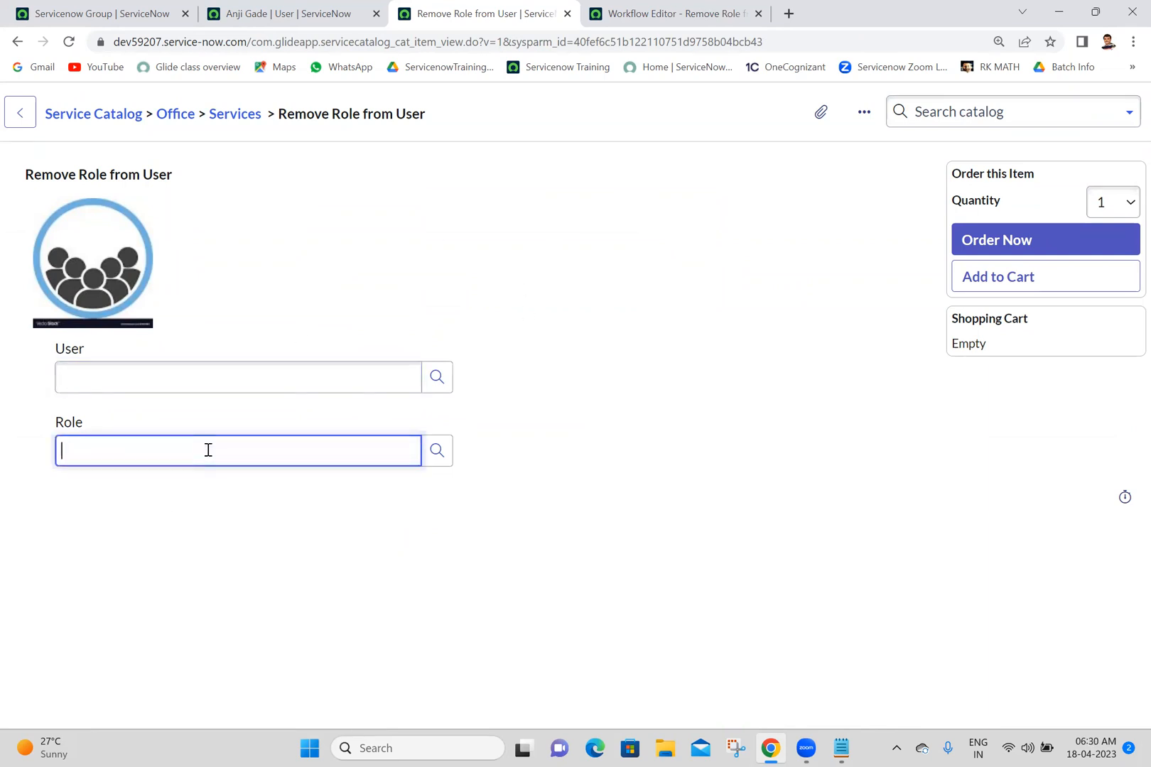
left_click(437, 450)
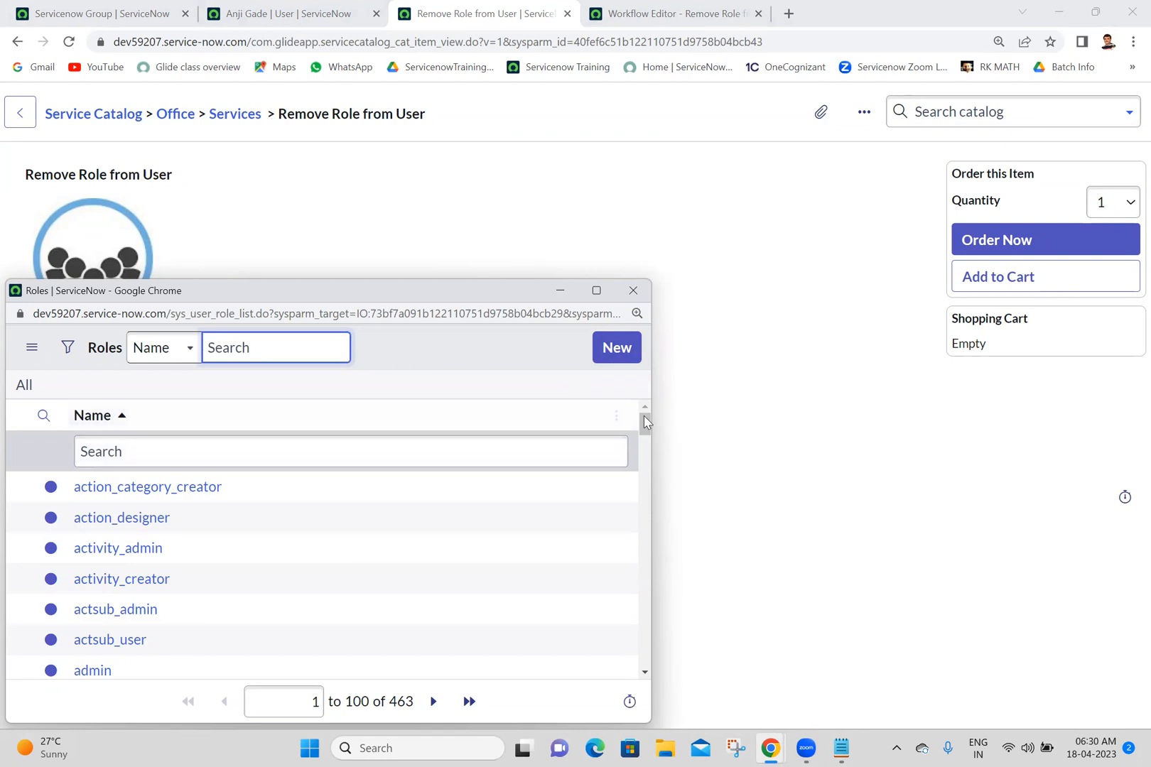
left_click_drag(644, 419, 667, 320)
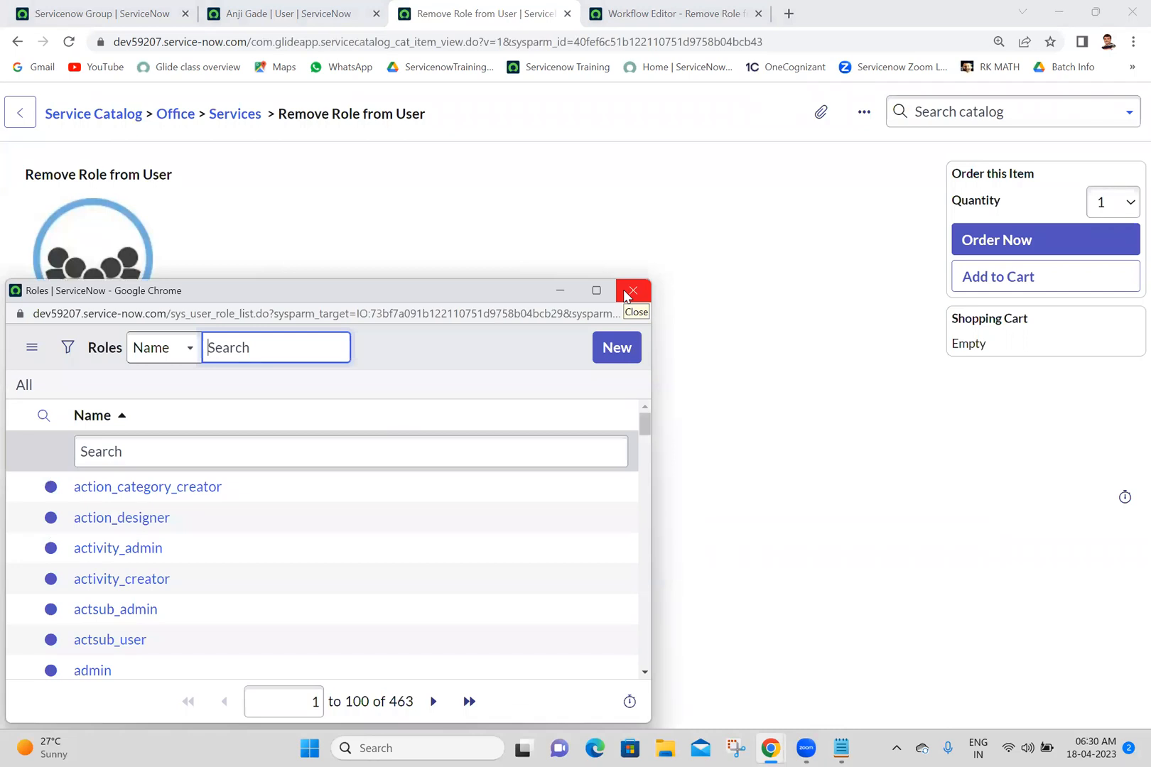
left_click(631, 292)
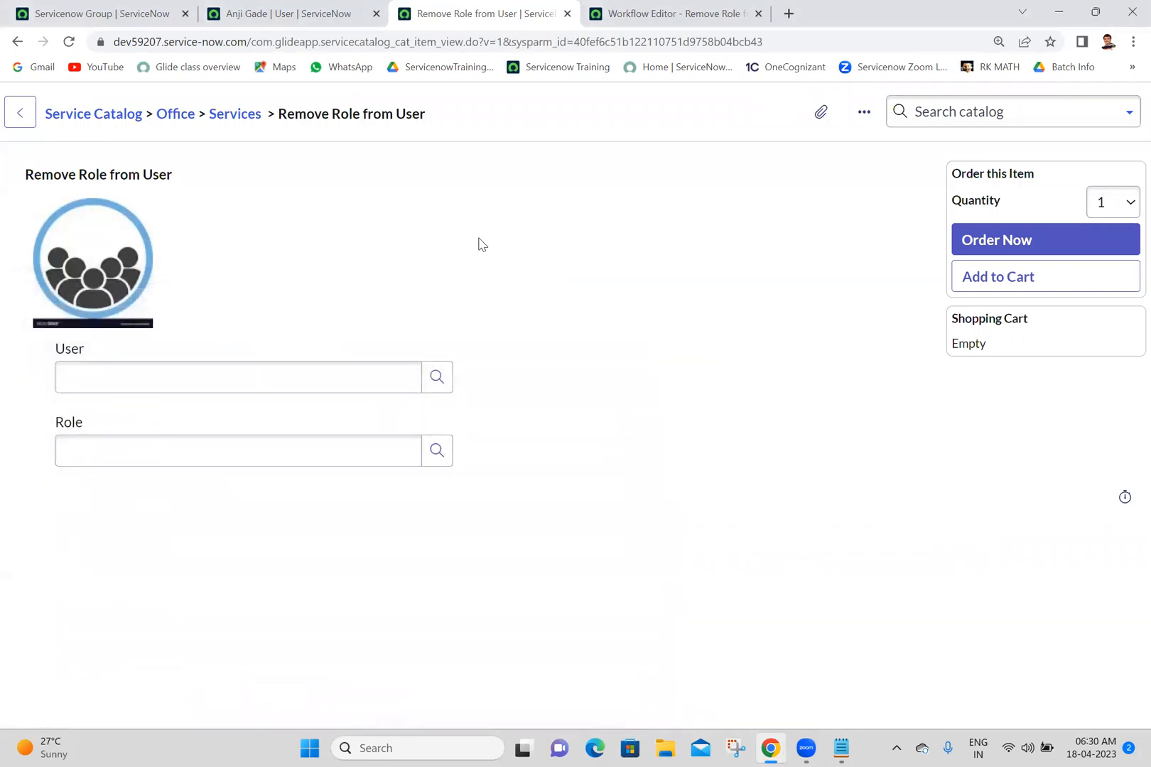
Step: Find Maintain Items, open it in a separate tab, and open the Remove Role from User catalog item
left_click(60, 5)
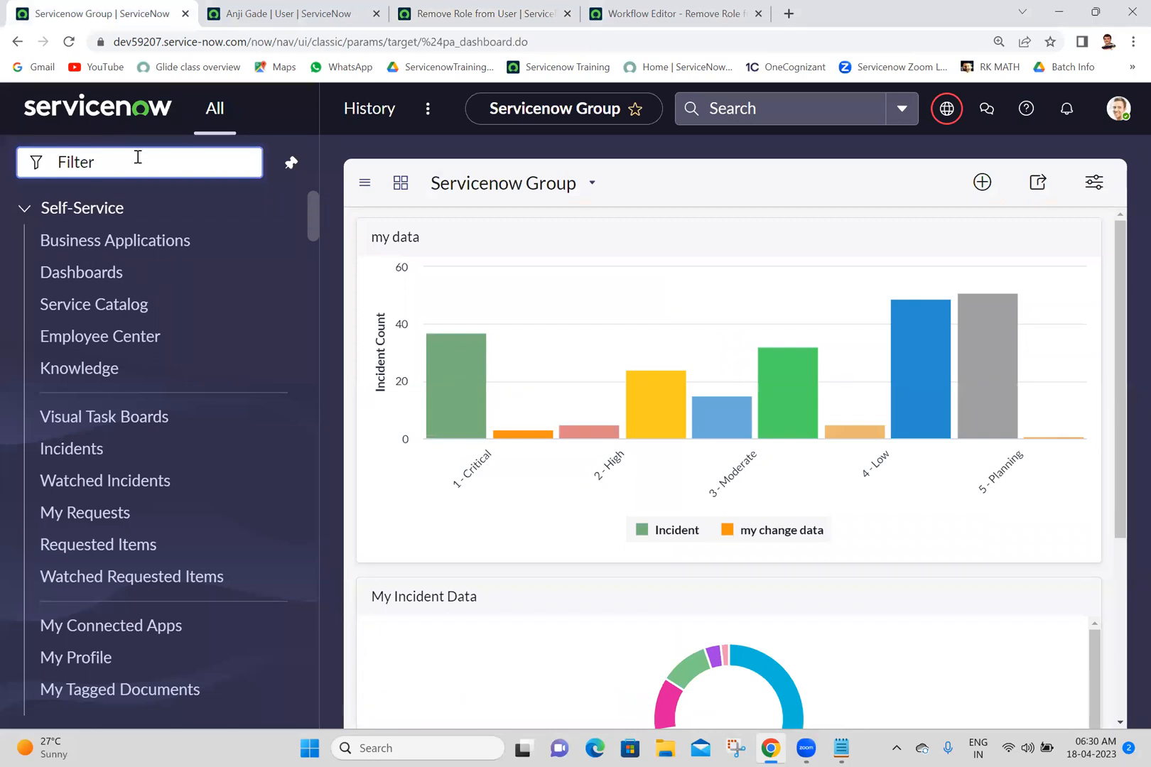
type("mai")
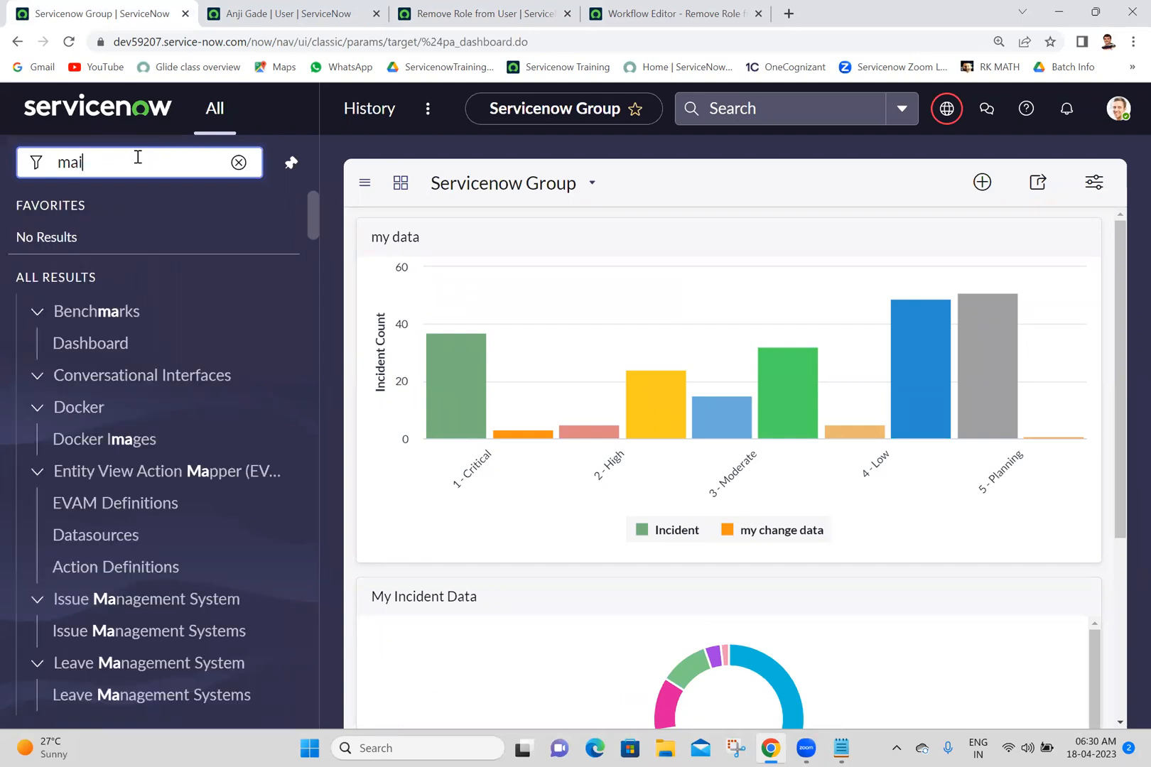
type("ntain item")
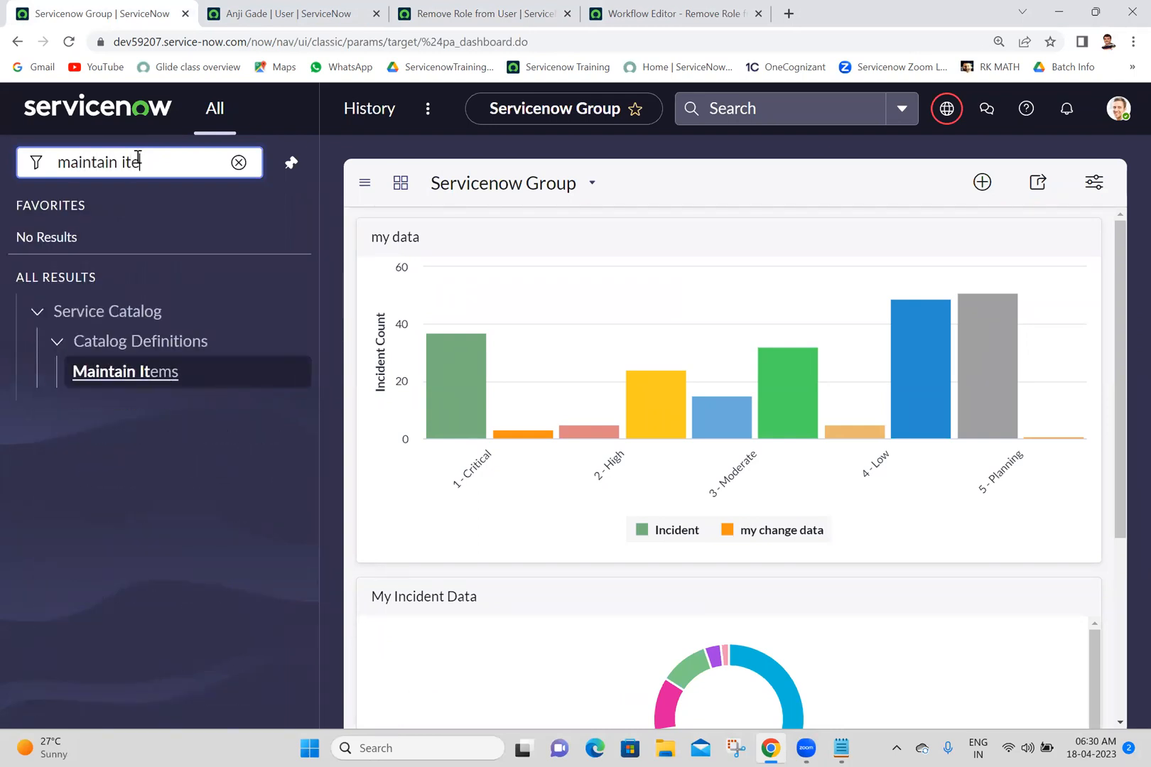
left_click(90, 385, "ctrl")
left_click(294, 5)
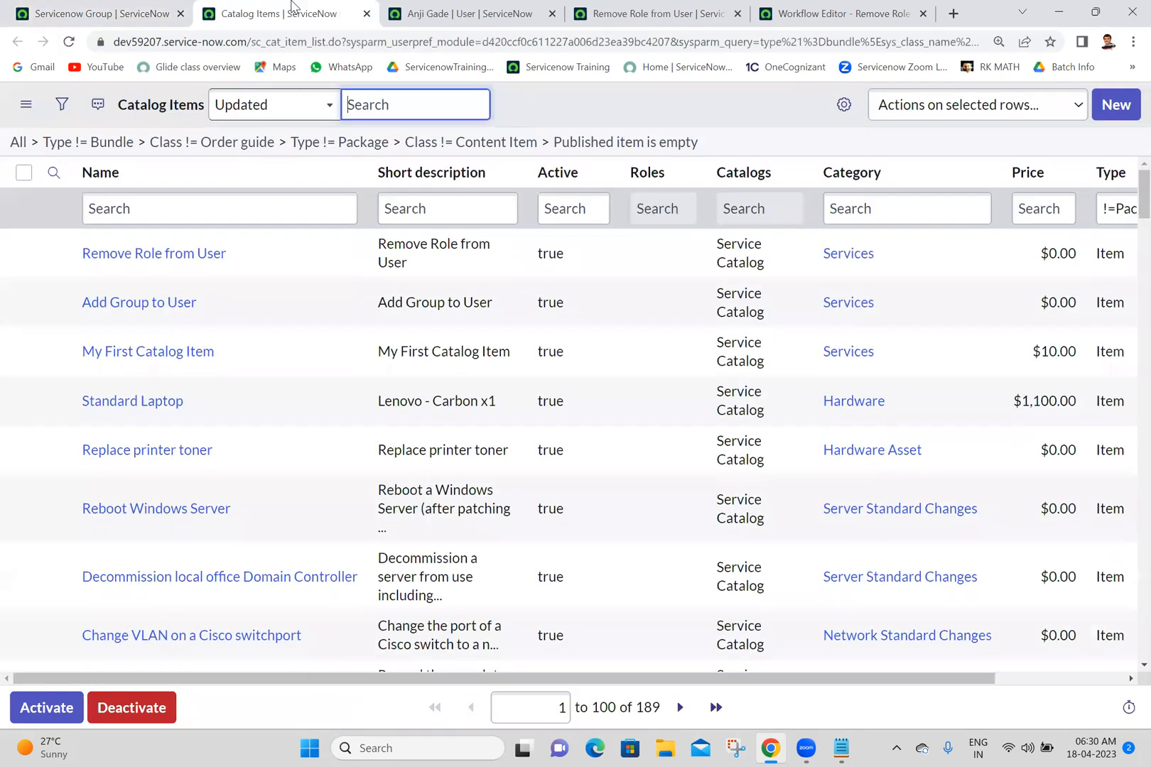
left_click(193, 257)
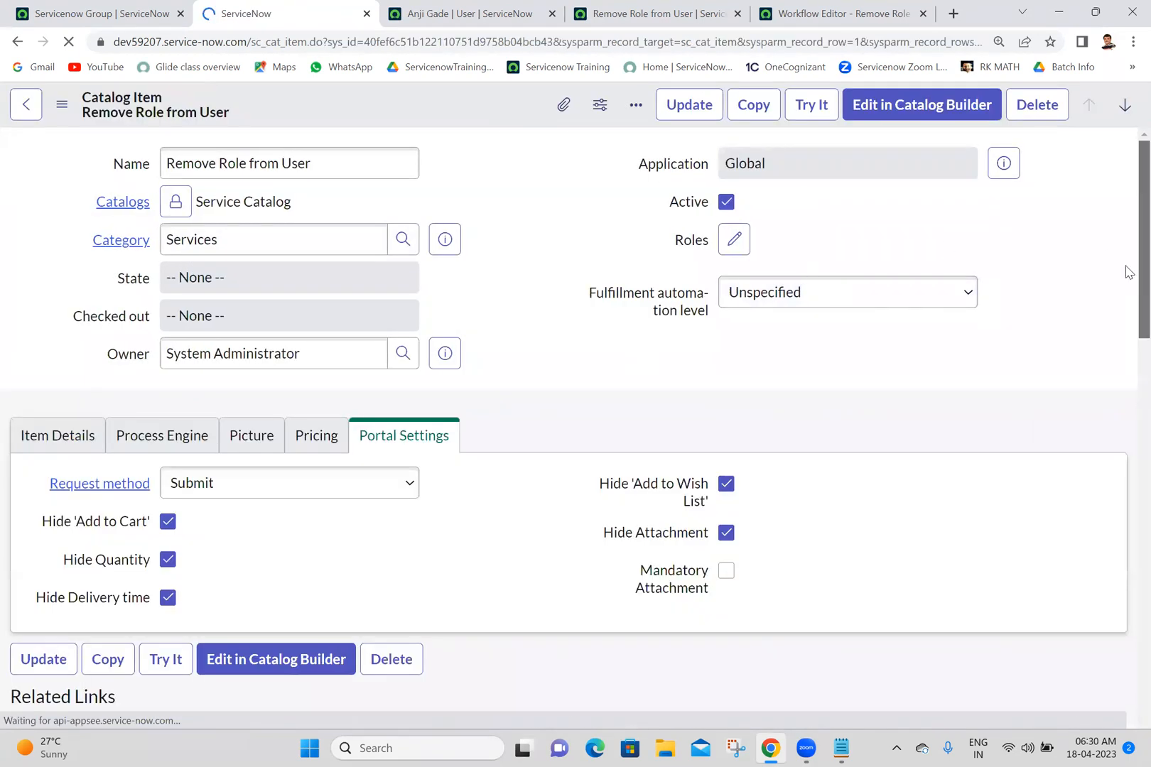
Step: Create a new catalog UI policy for the item with the short description "make user and role mandatory"
scroll(1126, 271, "down", 8)
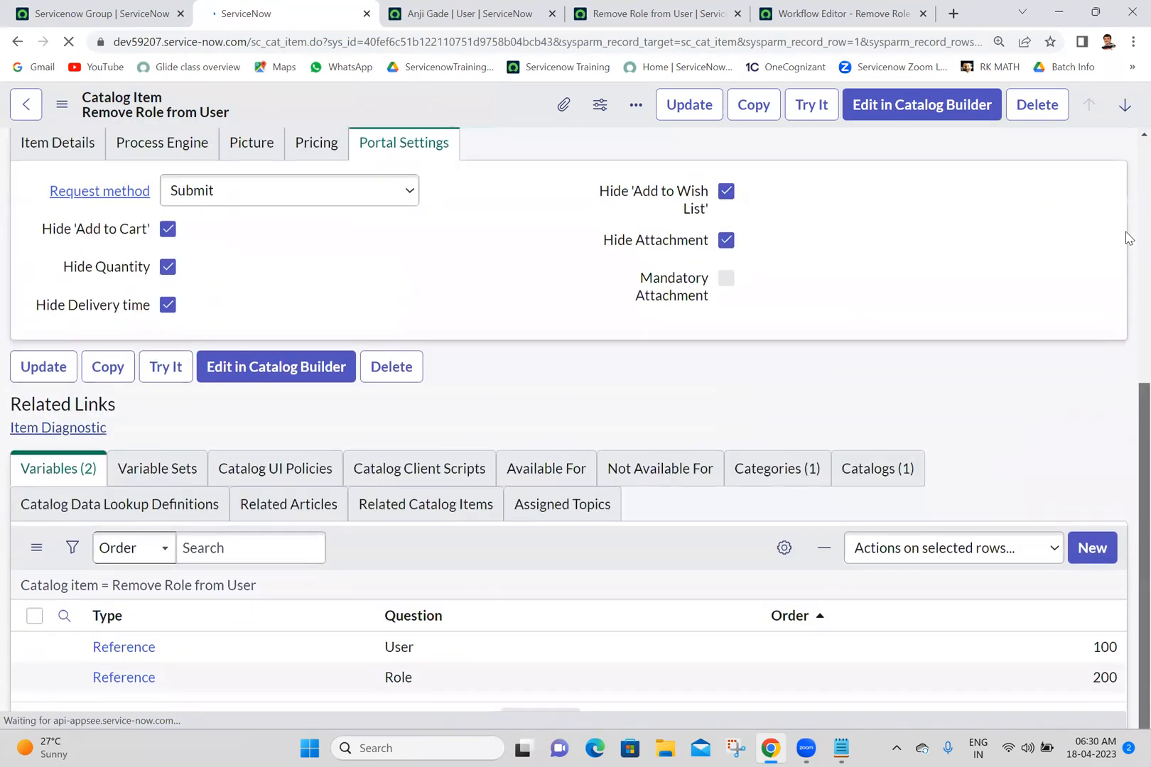
scroll(1128, 512, "down", 5)
scroll(1128, 513, "down", 2)
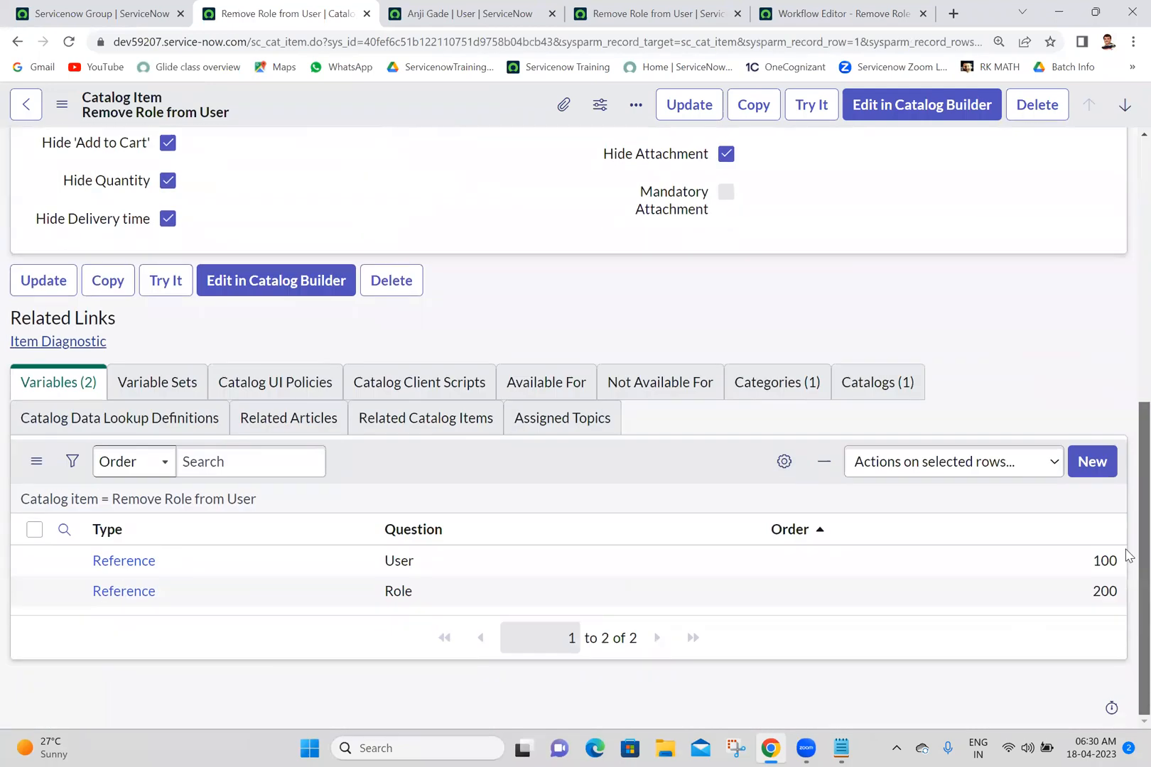
left_click(274, 384)
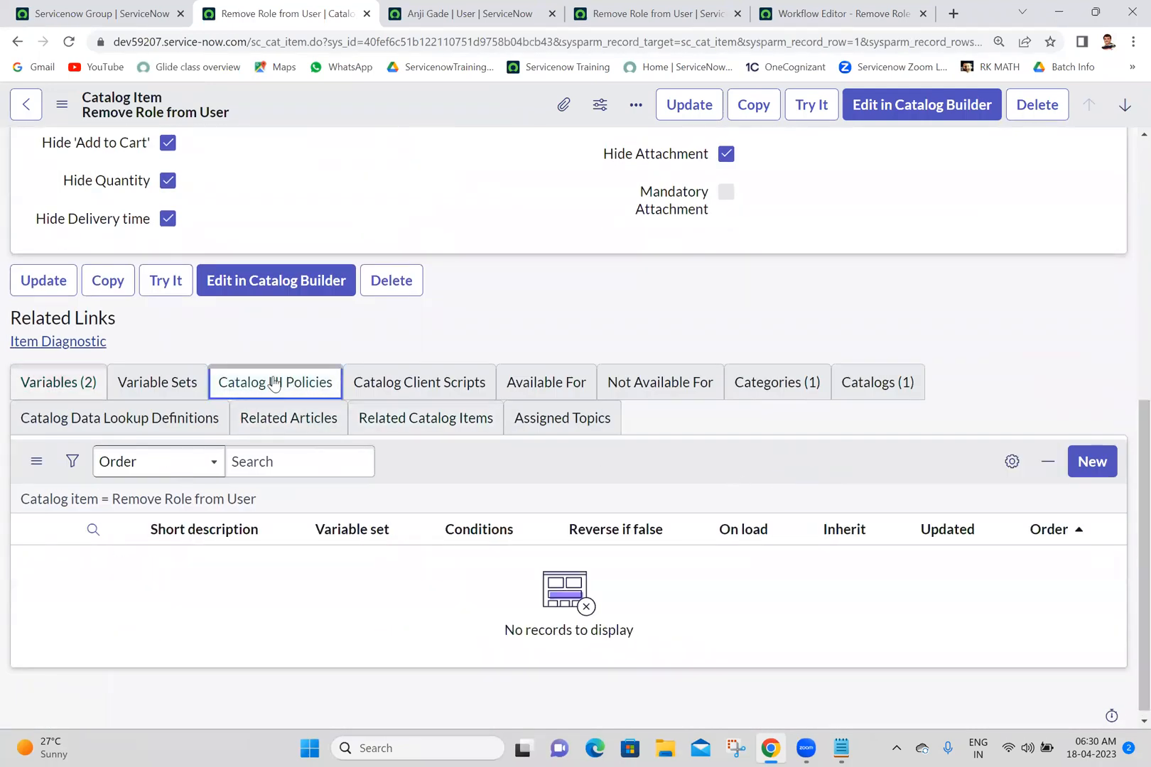
left_click(1084, 467)
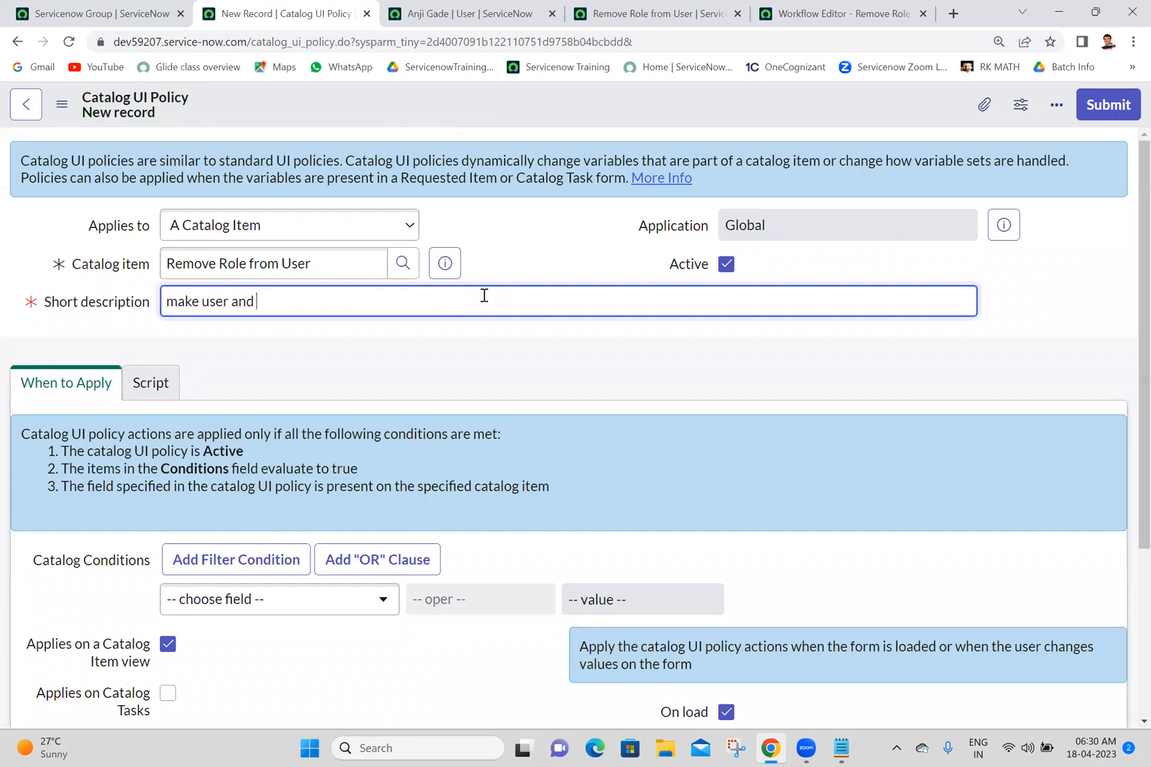
type("mandatory")
left_click(519, 263)
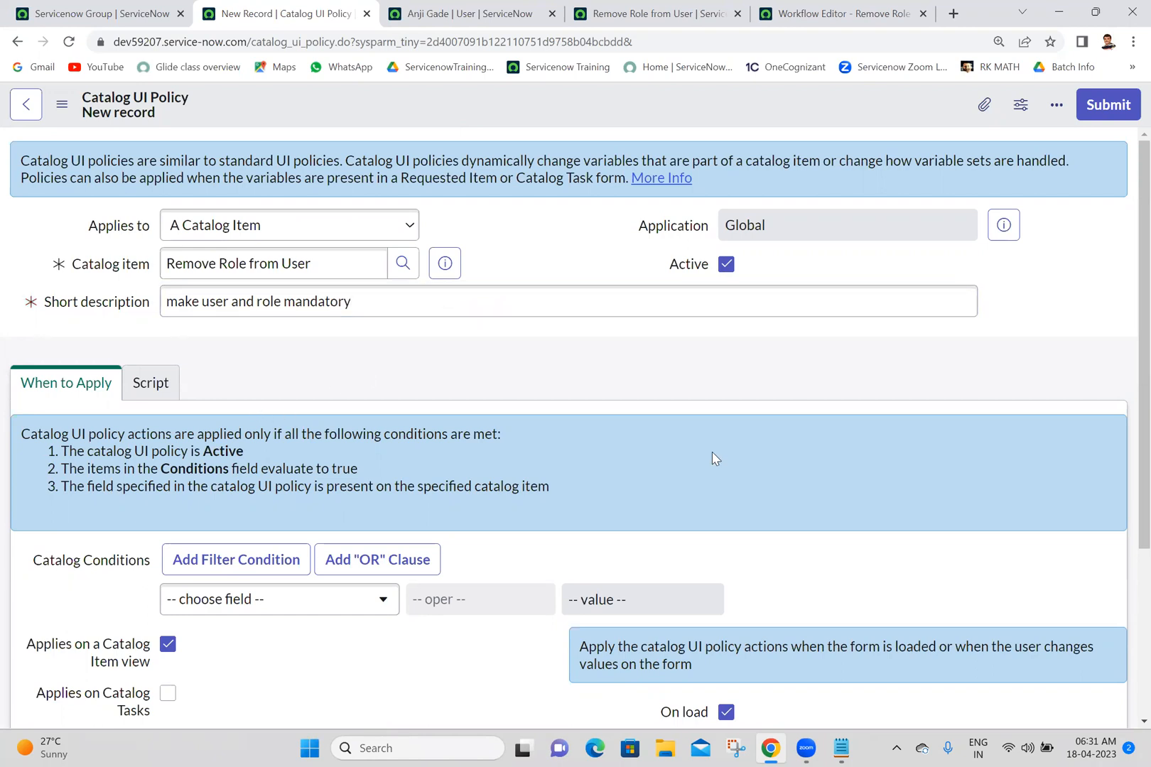
Step: Make the UI policy also apply on Catalog Tasks and Requested Items, and save it without leaving the record
scroll(1127, 402, "down", 3)
scroll(1127, 402, "down", 1)
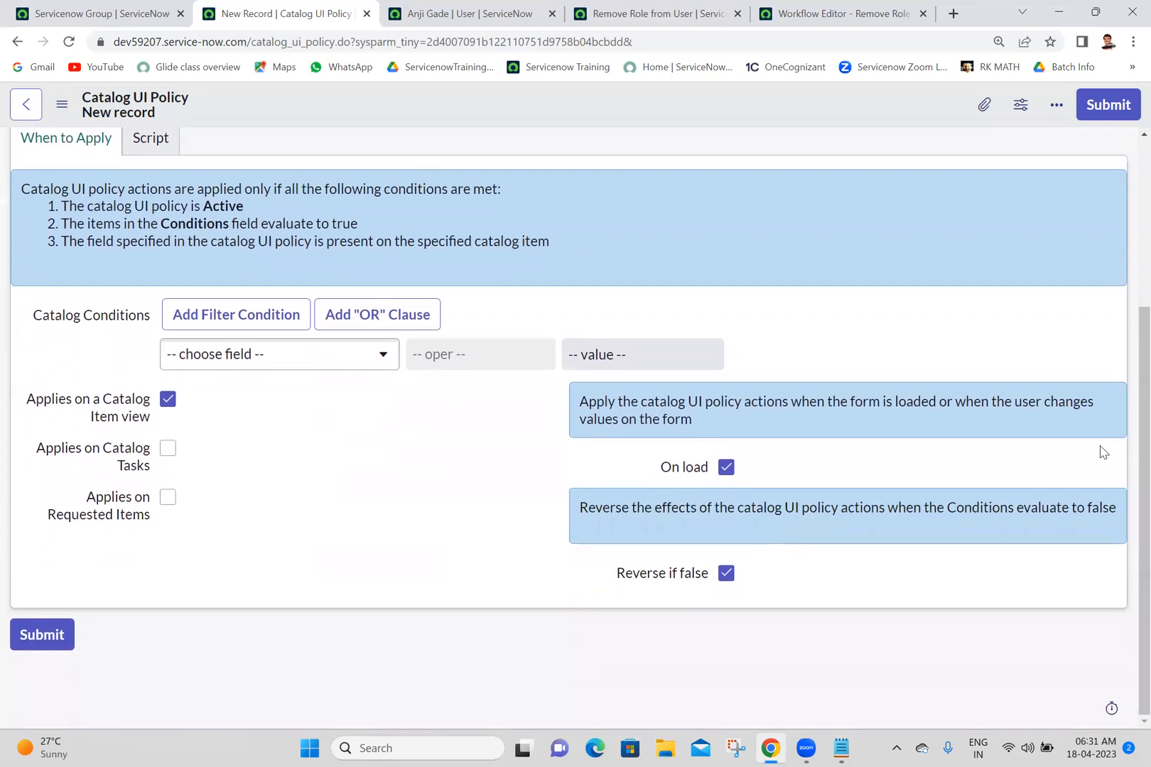
left_click(168, 450)
left_click(168, 500)
scroll(1055, 295, "up", 3)
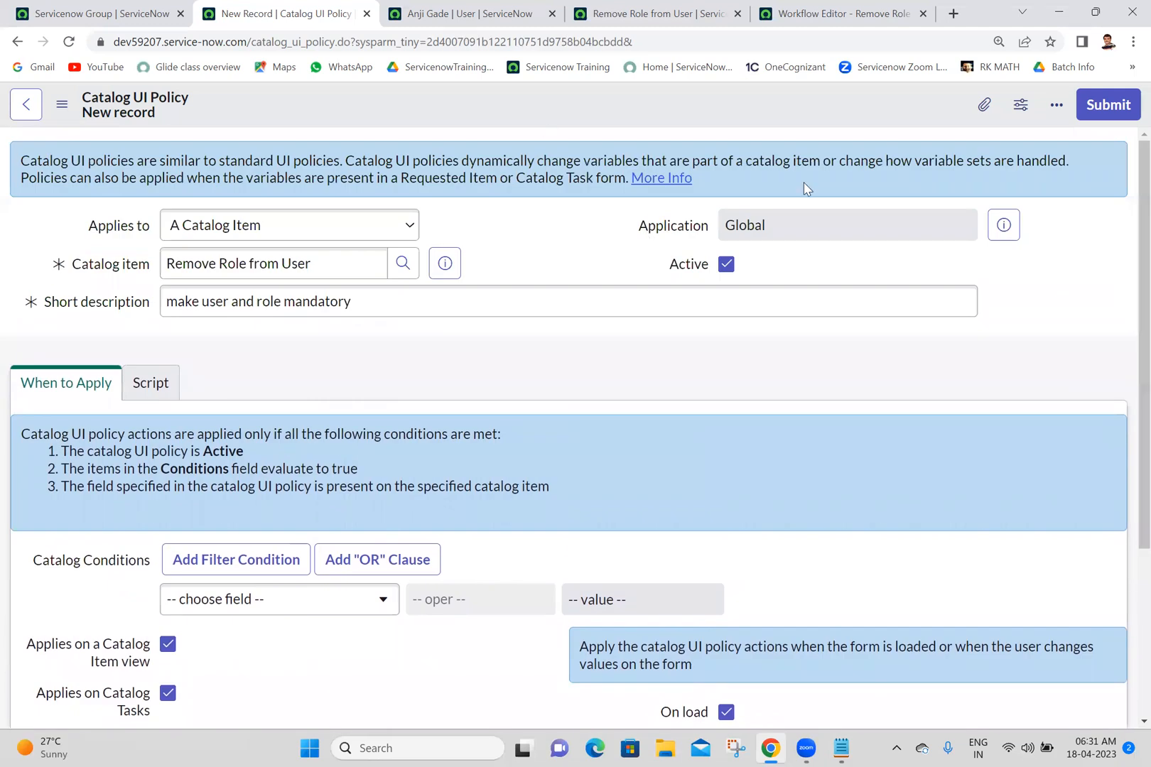
right_click(625, 102)
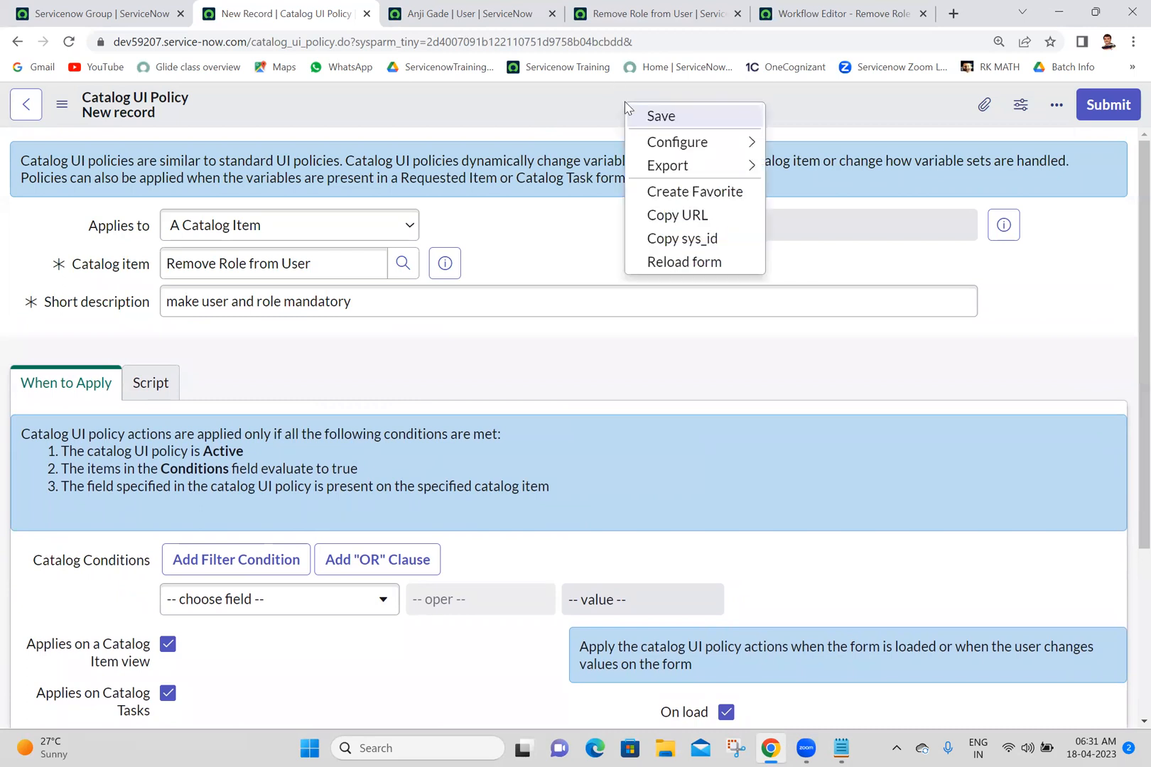
left_click(660, 116)
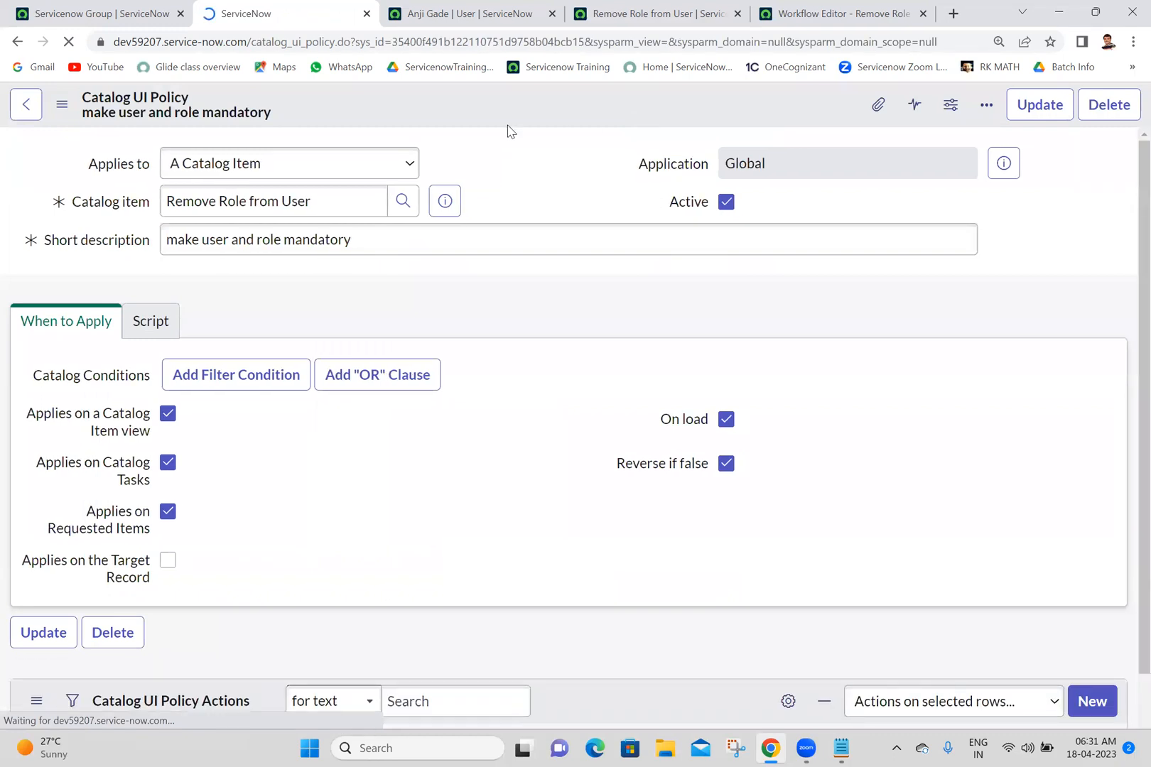
Step: Add a UI policy action that sets Mandatory to True for the user variable and submit it
scroll(1126, 597, "down", 5)
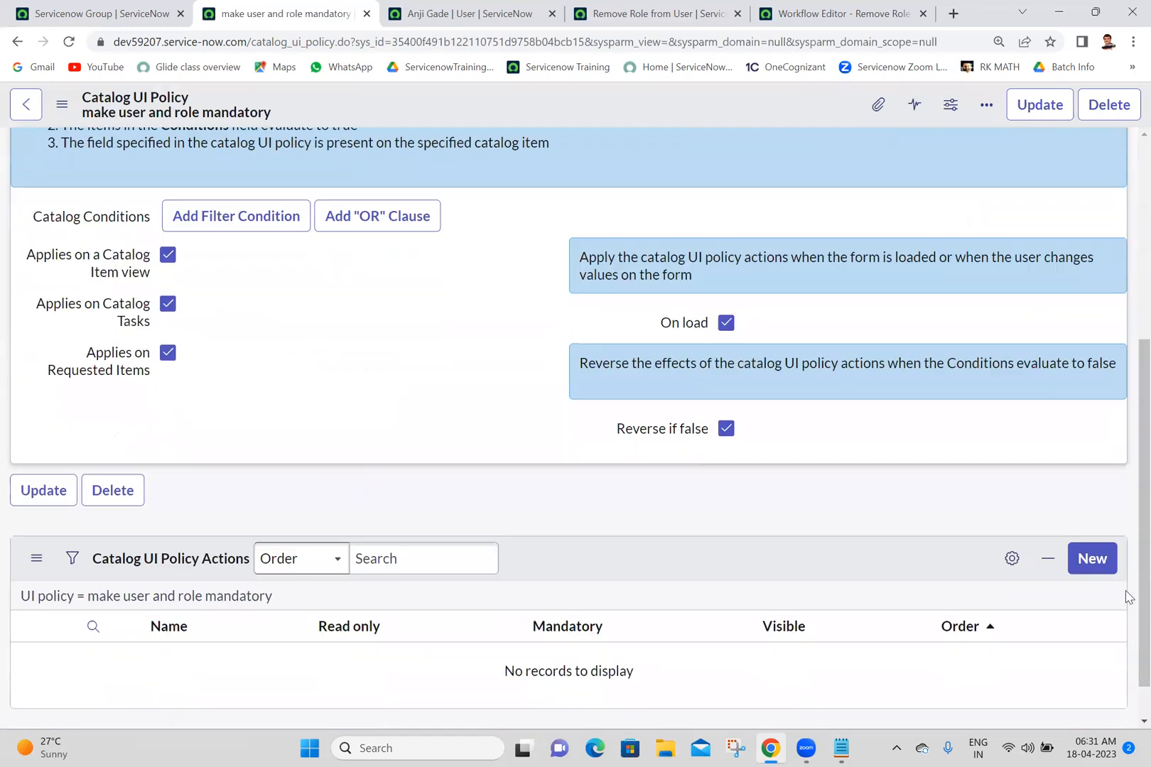
left_click(1091, 557)
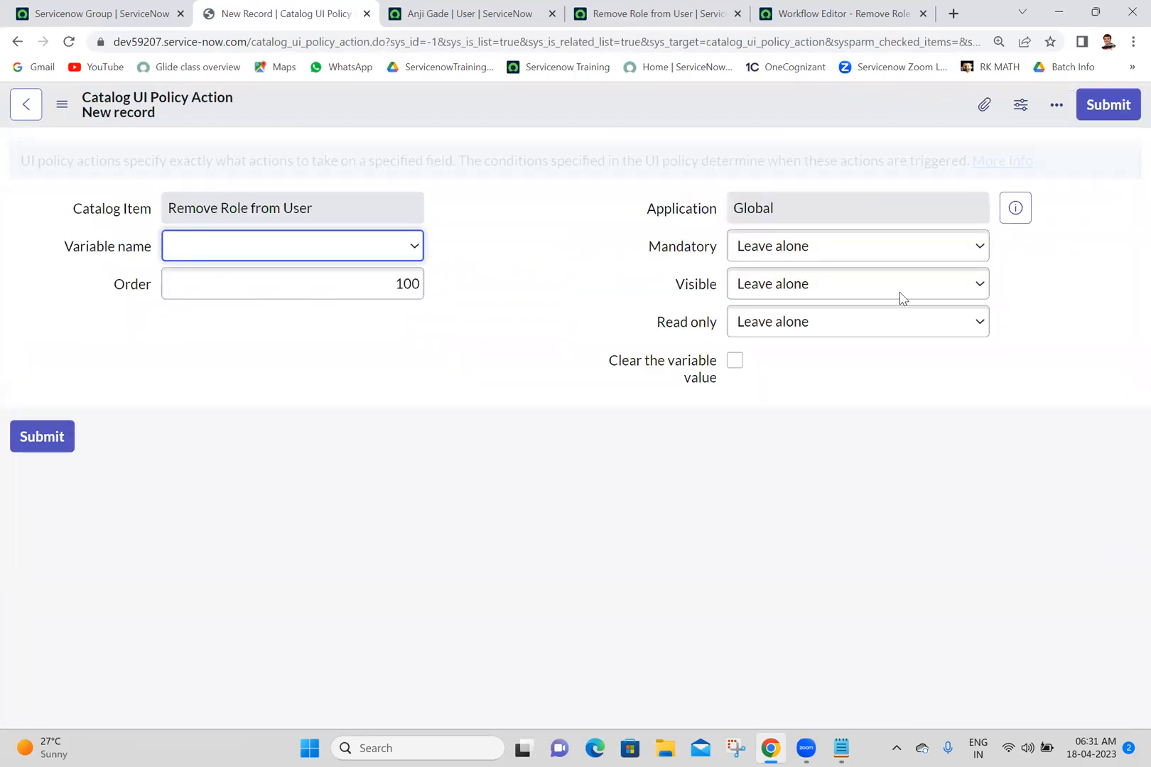
left_click(352, 247)
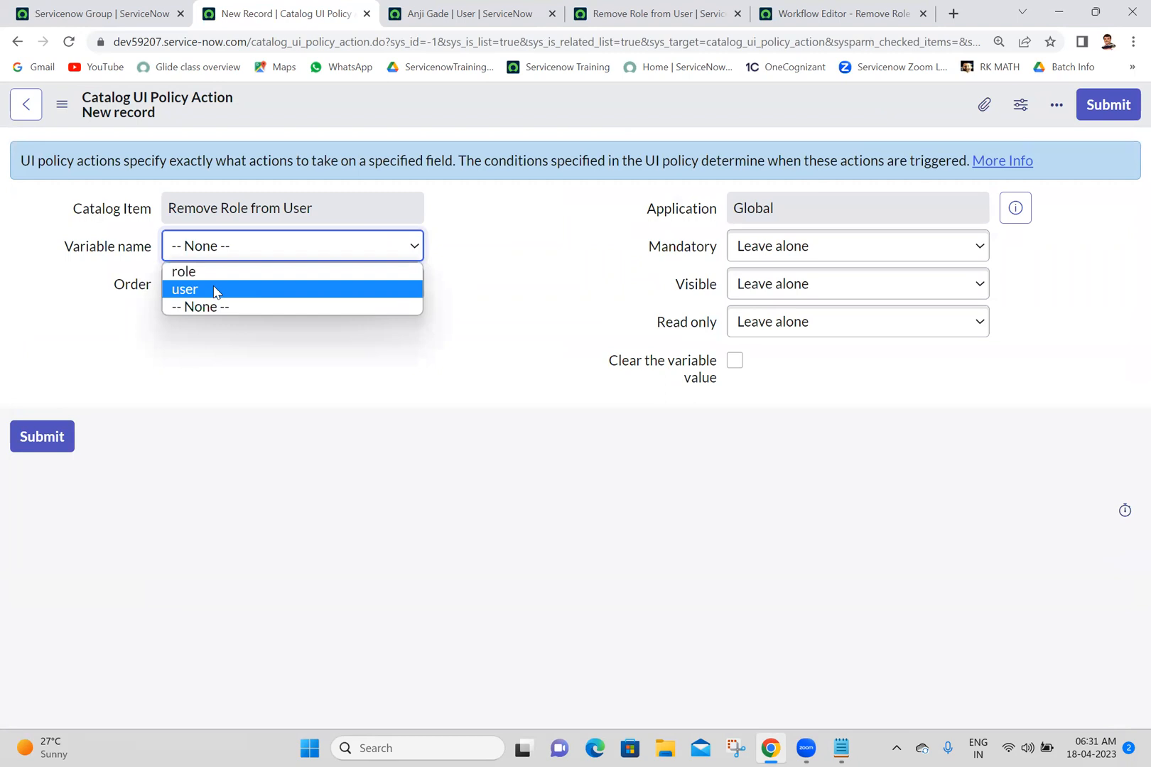
left_click(215, 290)
left_click(782, 245)
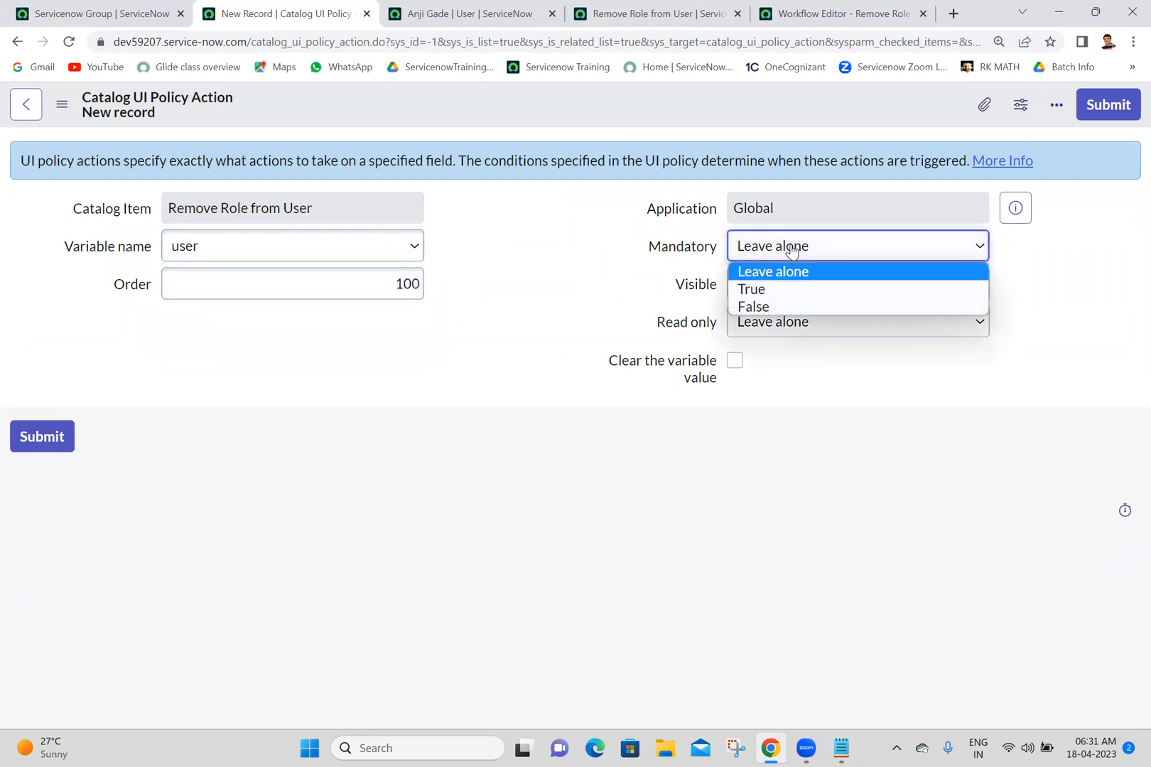
left_click(752, 289)
left_click(1084, 116)
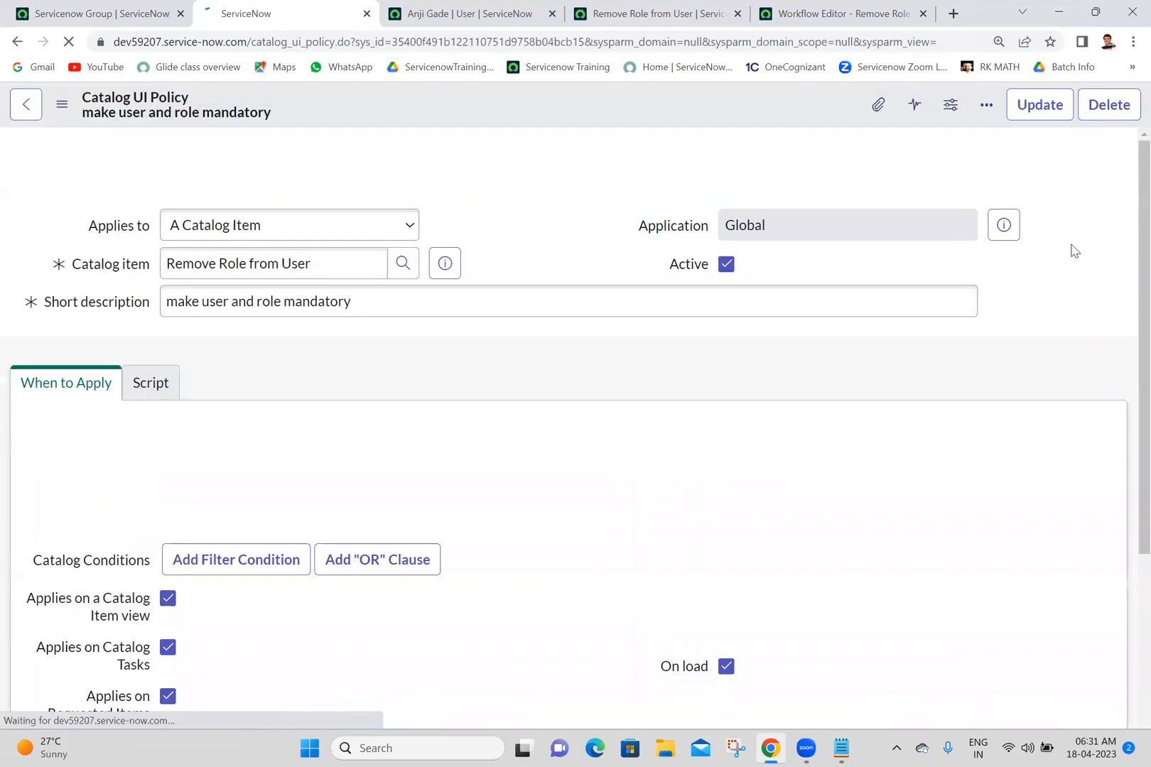
Step: Add a second UI policy action that sets Mandatory to True for the role variable and submit it
scroll(1128, 427, "down", 4)
scroll(1128, 509, "down", 2)
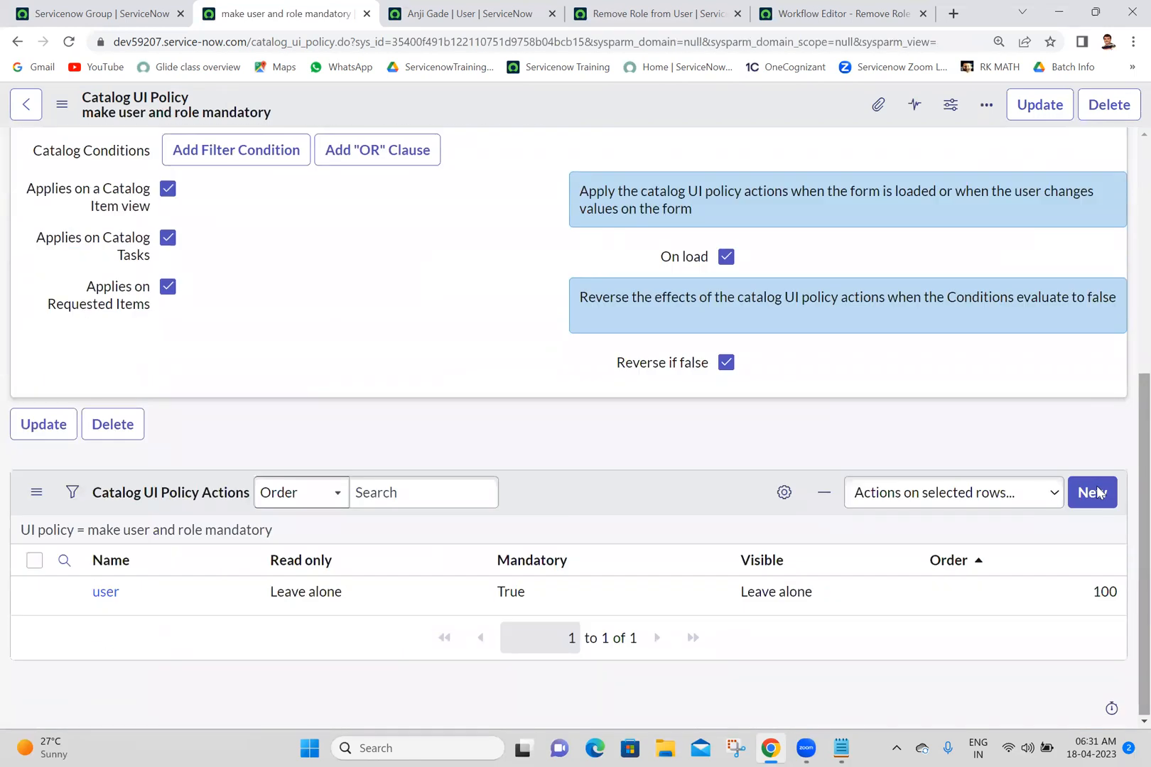
left_click(1092, 540)
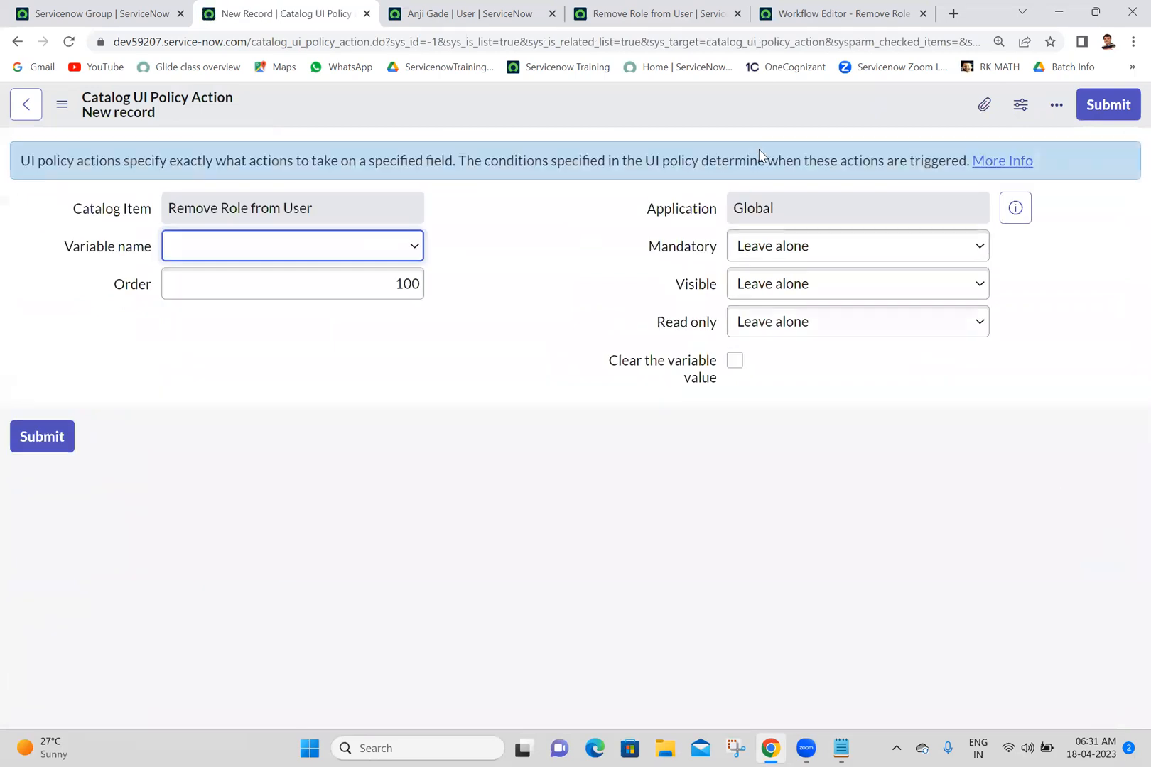
left_click(363, 246)
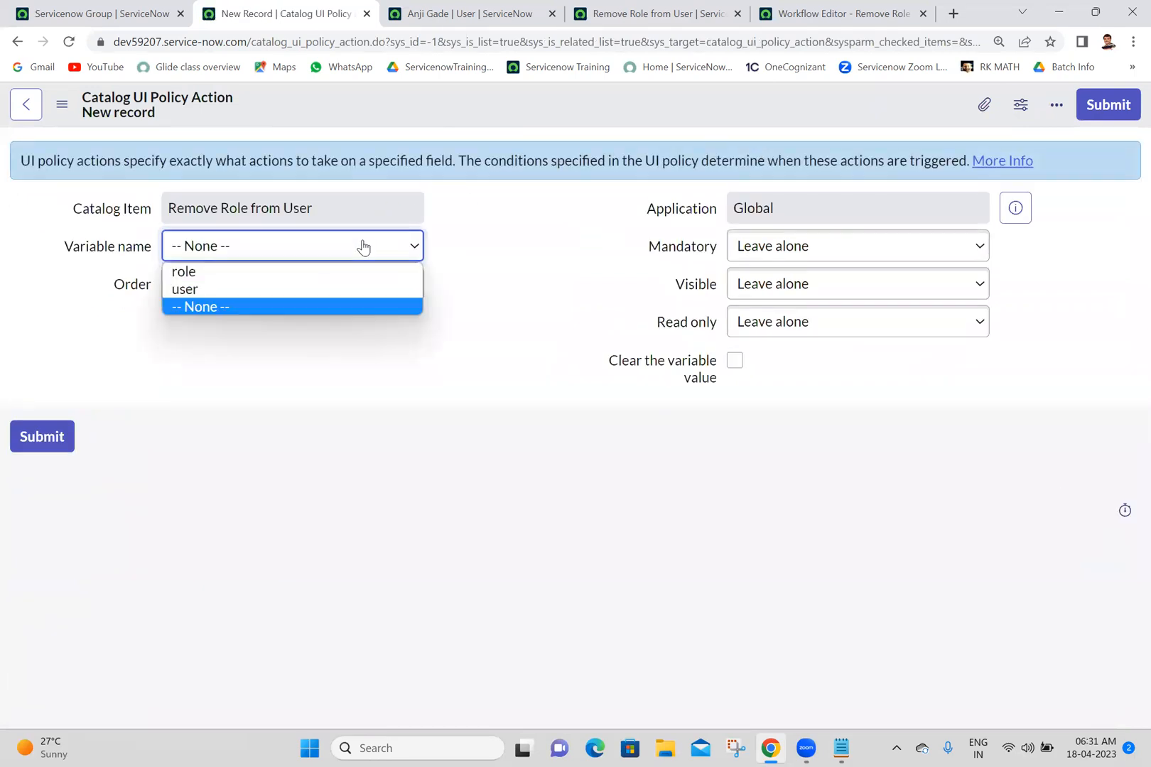
left_click(258, 272)
left_click(801, 256)
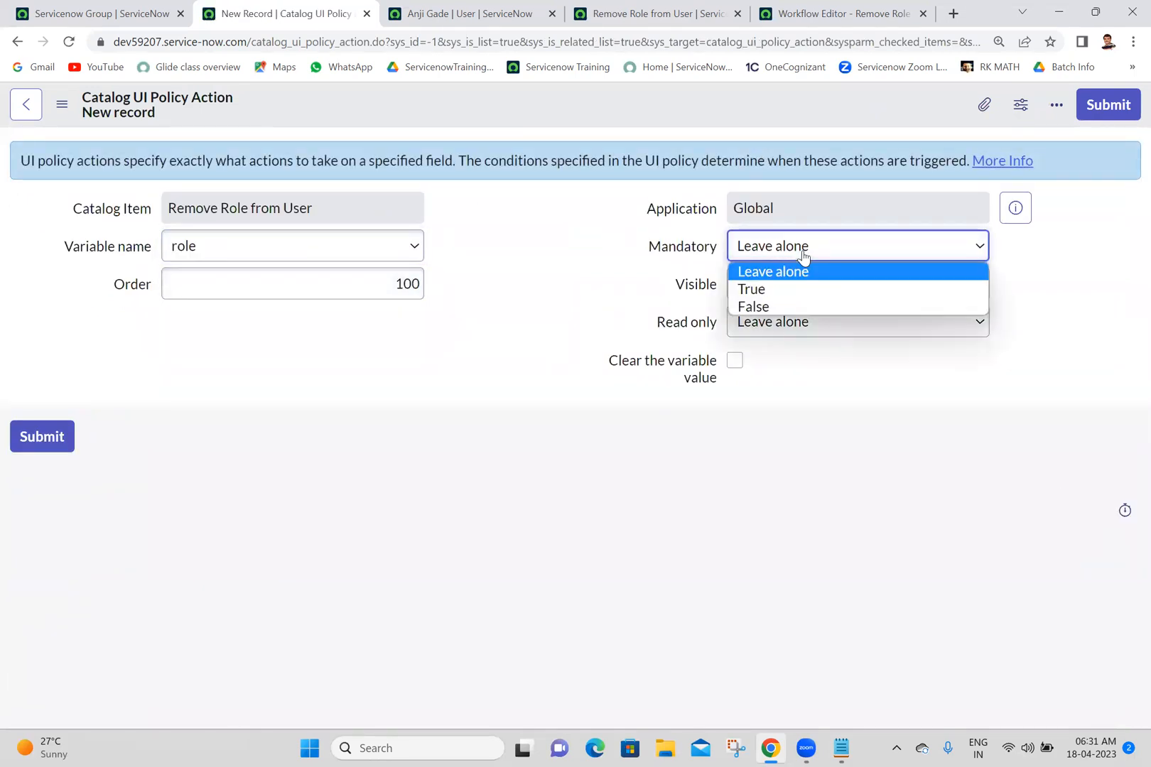
left_click(747, 291)
left_click(1109, 106)
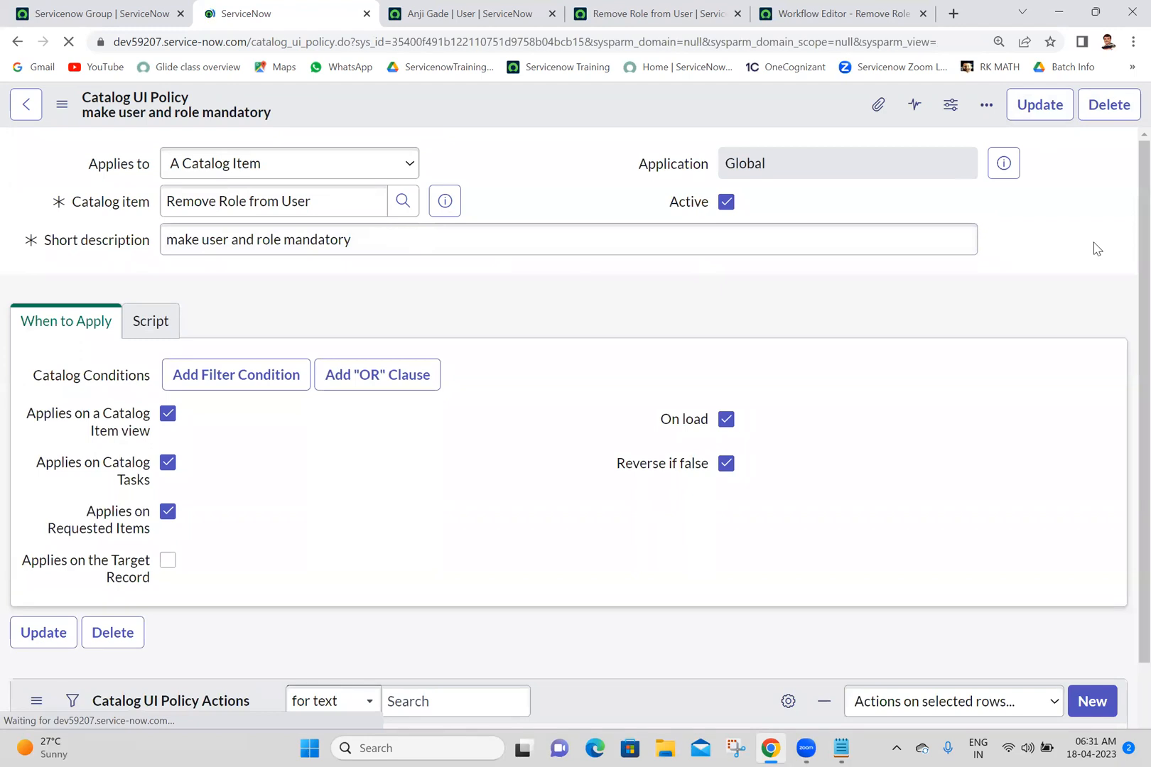
Step: Review the UI policy's apply settings and its list of catalog UI policy actions
scroll(1127, 252, "down", 6)
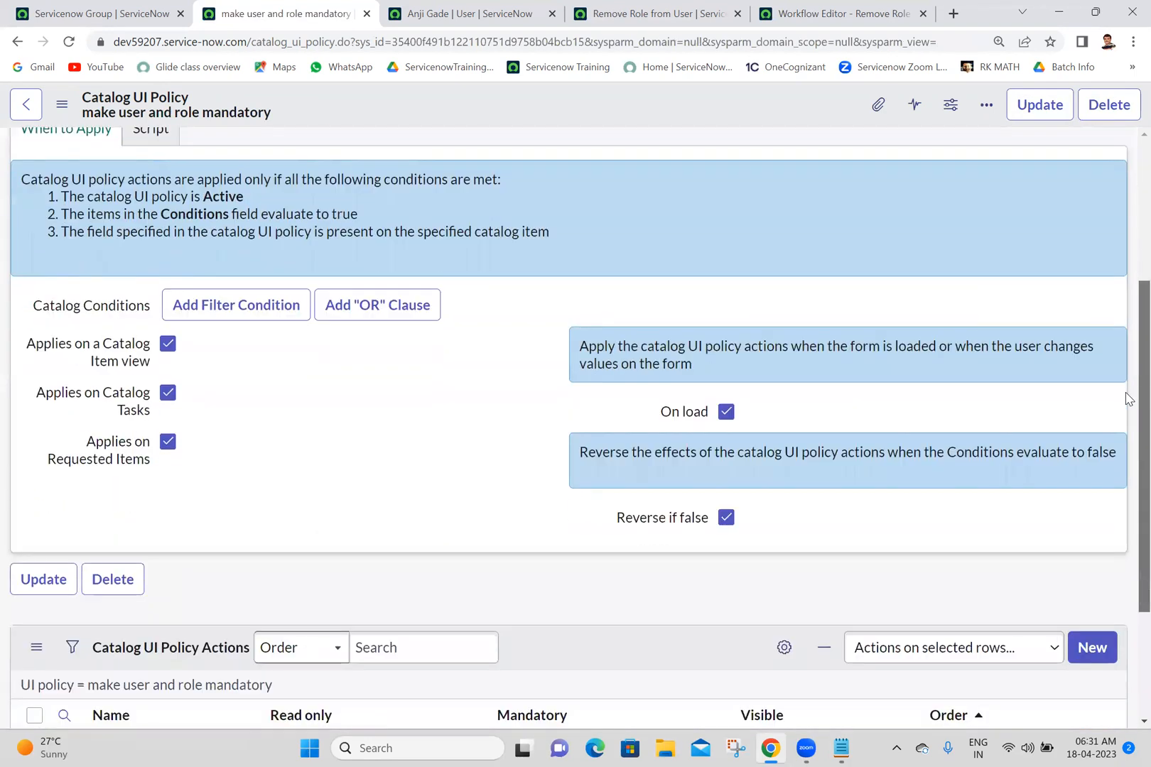
scroll(1127, 416, "up", 6)
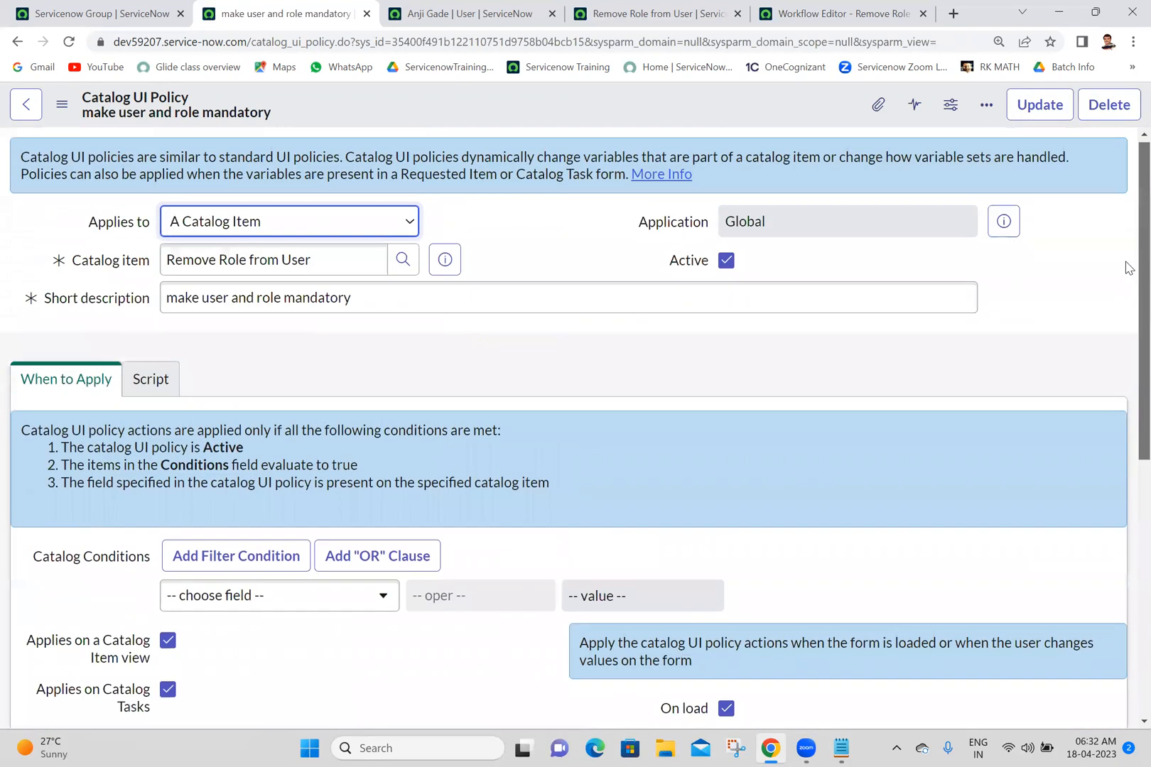
scroll(1125, 264, "down", 7)
scroll(1125, 706, "up", 6)
scroll(1127, 316, "down", 6)
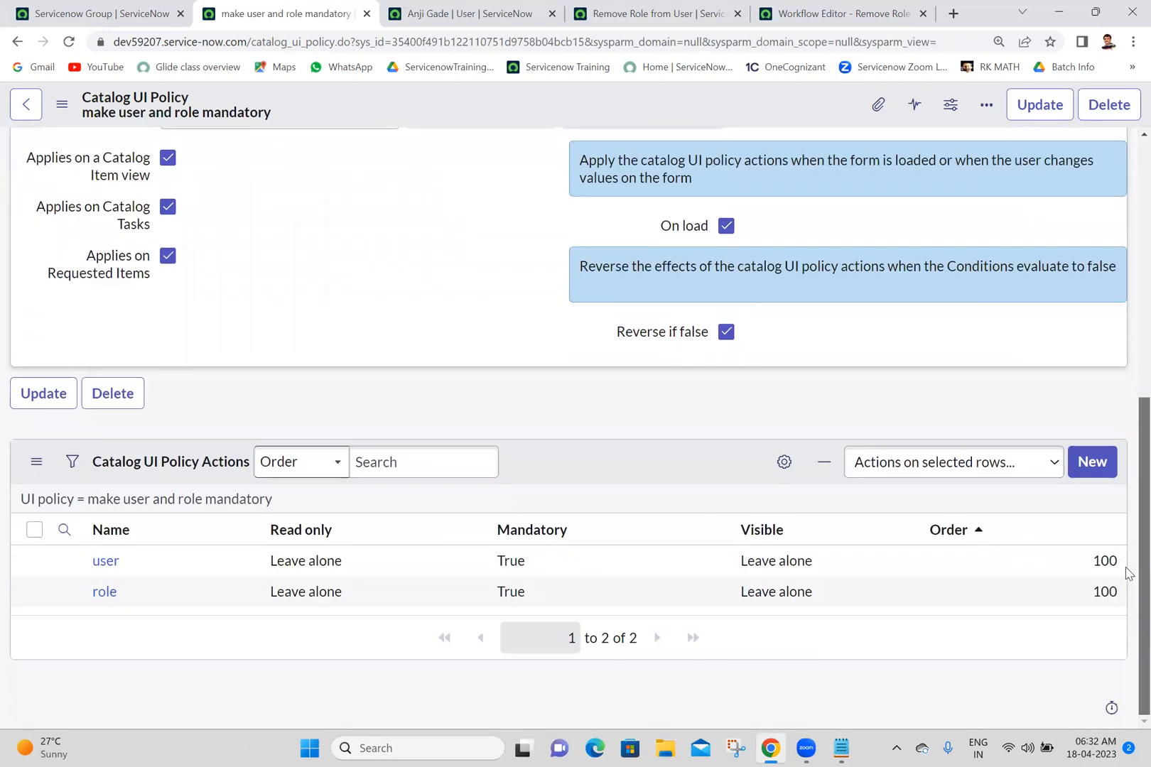
scroll(1125, 569, "up", 6)
scroll(1125, 301, "down", 6)
scroll(1126, 596, "up", 7)
Step: Update the UI policy and reload the Remove Role from User order page to apply the mandatory fields
left_click(1030, 103)
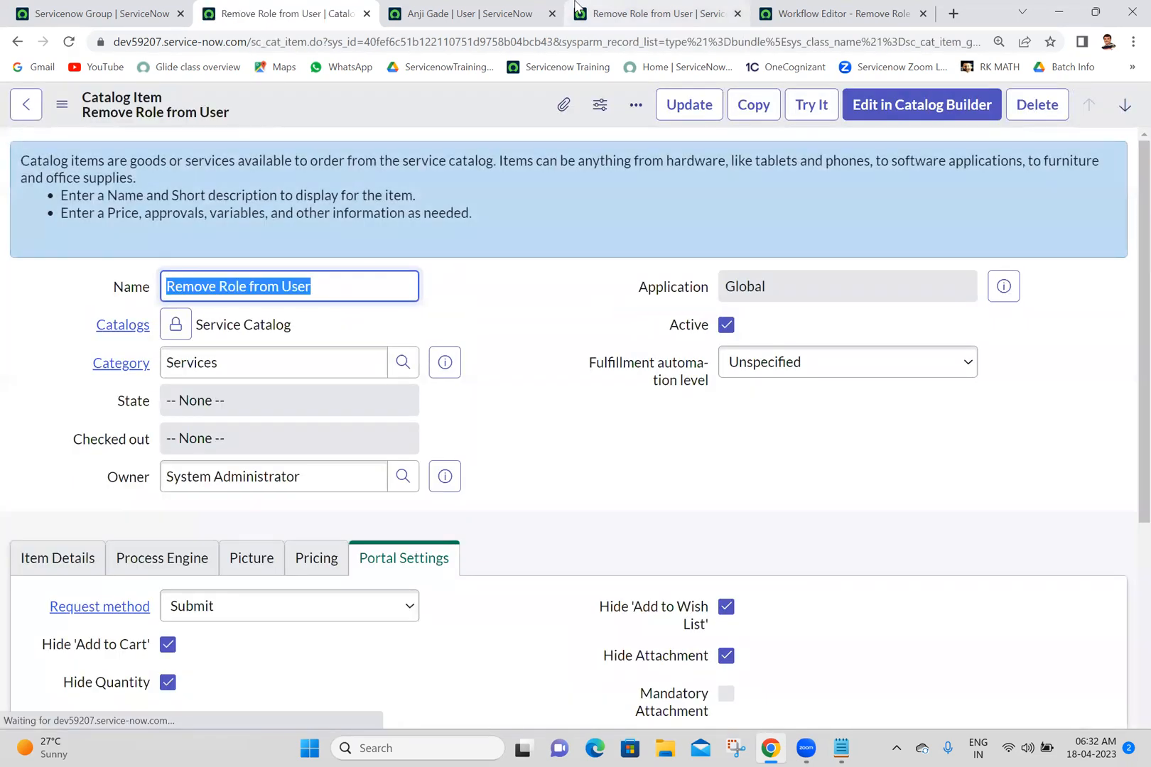
left_click(641, 6)
left_click(71, 43)
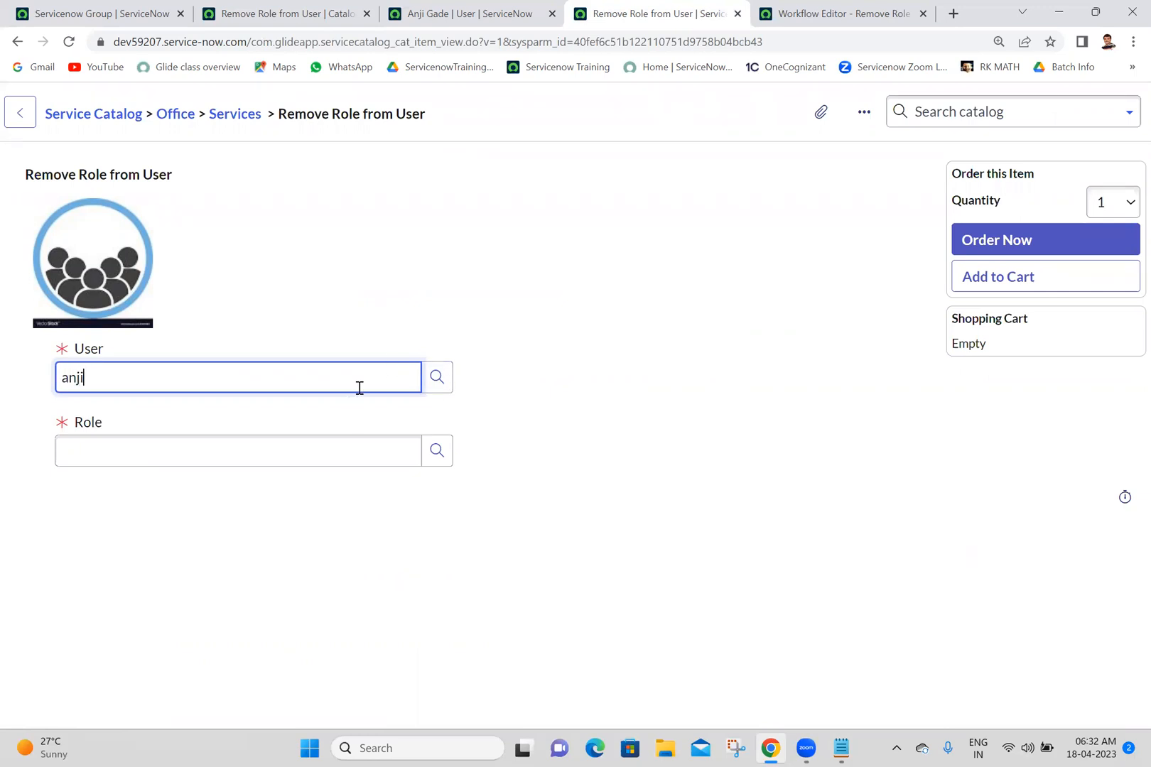
Step: Fill the User field with the test user's name and look through the role lookup list, closing it without choosing a role
left_click(625, 252)
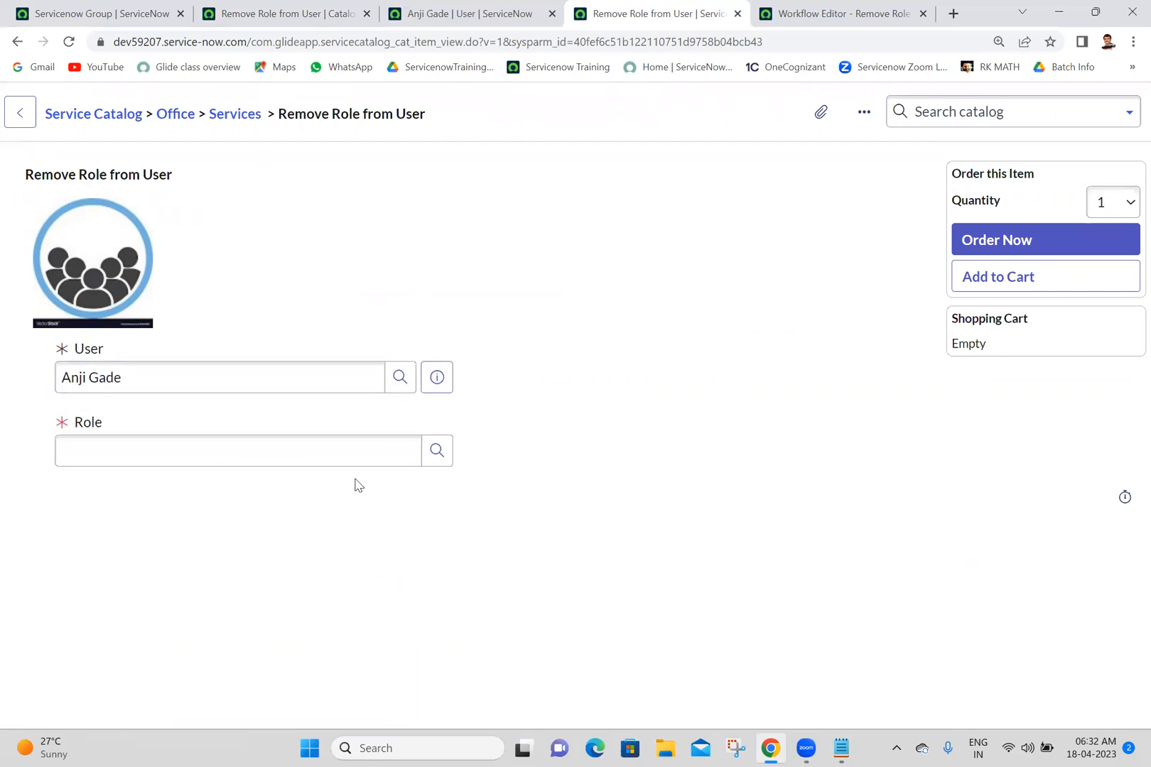
left_click(437, 451)
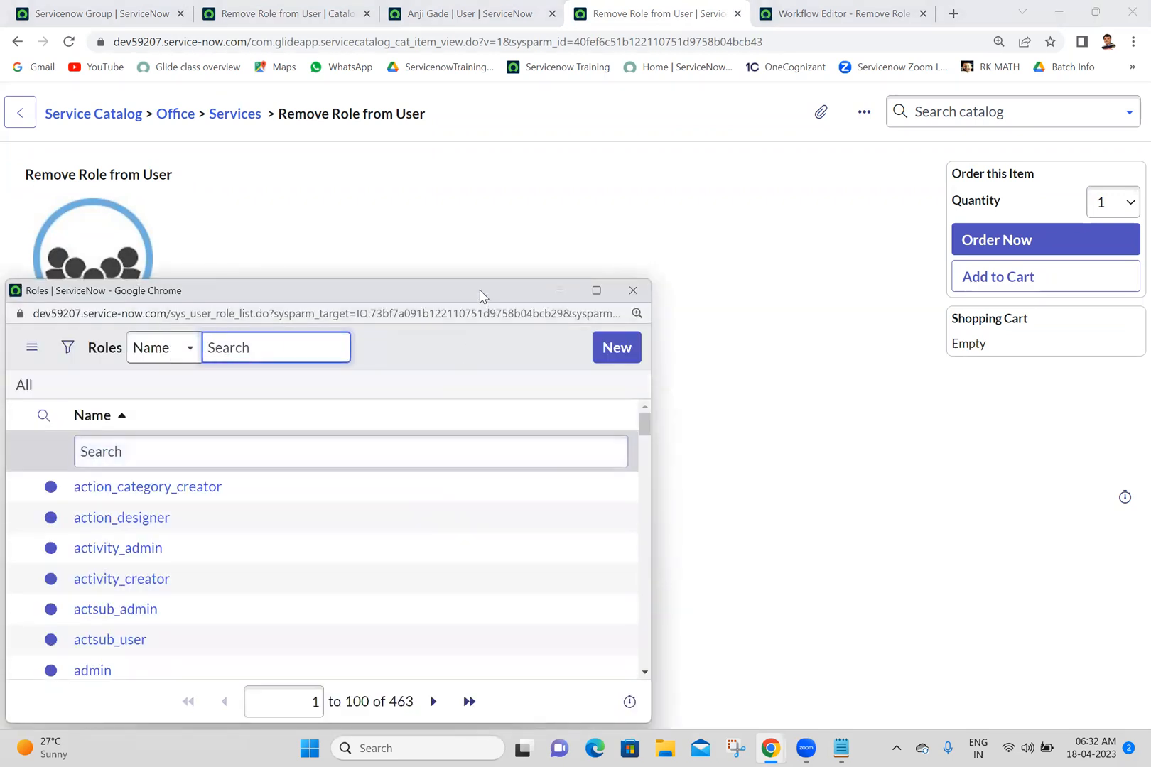
left_click_drag(480, 281, 479, 143)
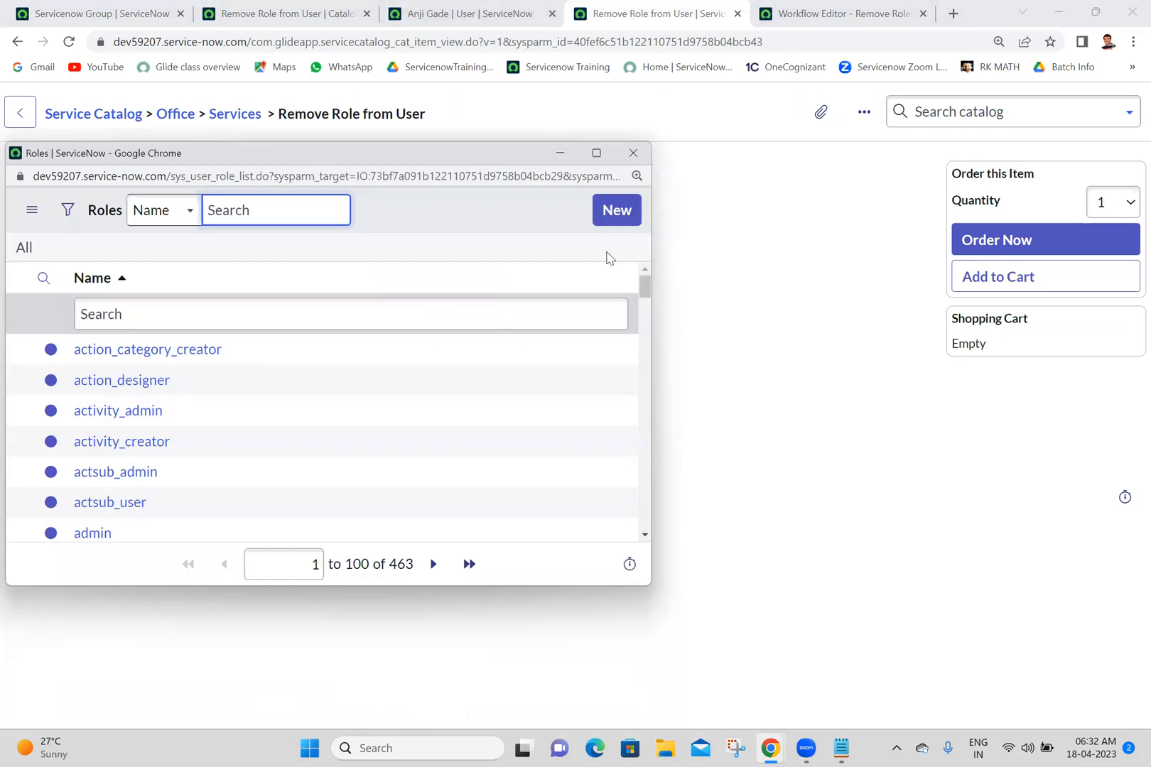
mouse_move(647, 284)
left_mouse_down()
mouse_move(615, 608)
mouse_move(637, 291)
left_mouse_up()
scroll(637, 291, "up", 15)
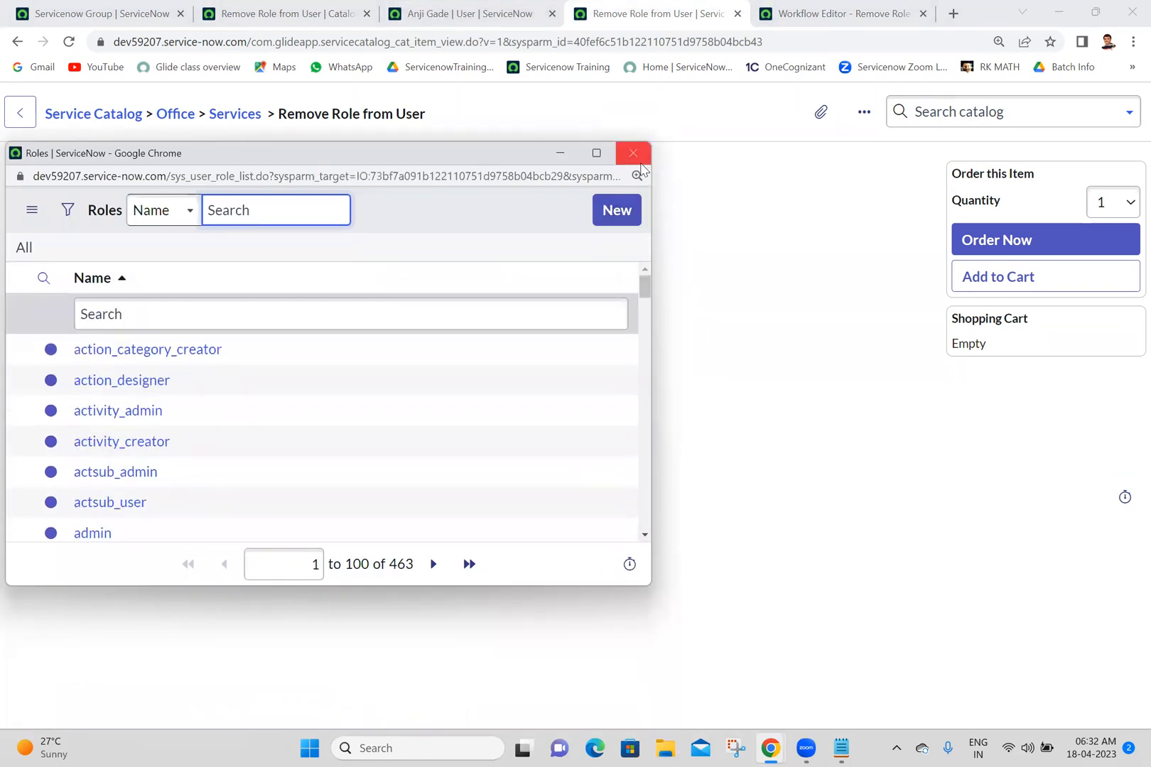
left_click(633, 153)
left_click(324, 458)
left_click(301, 321)
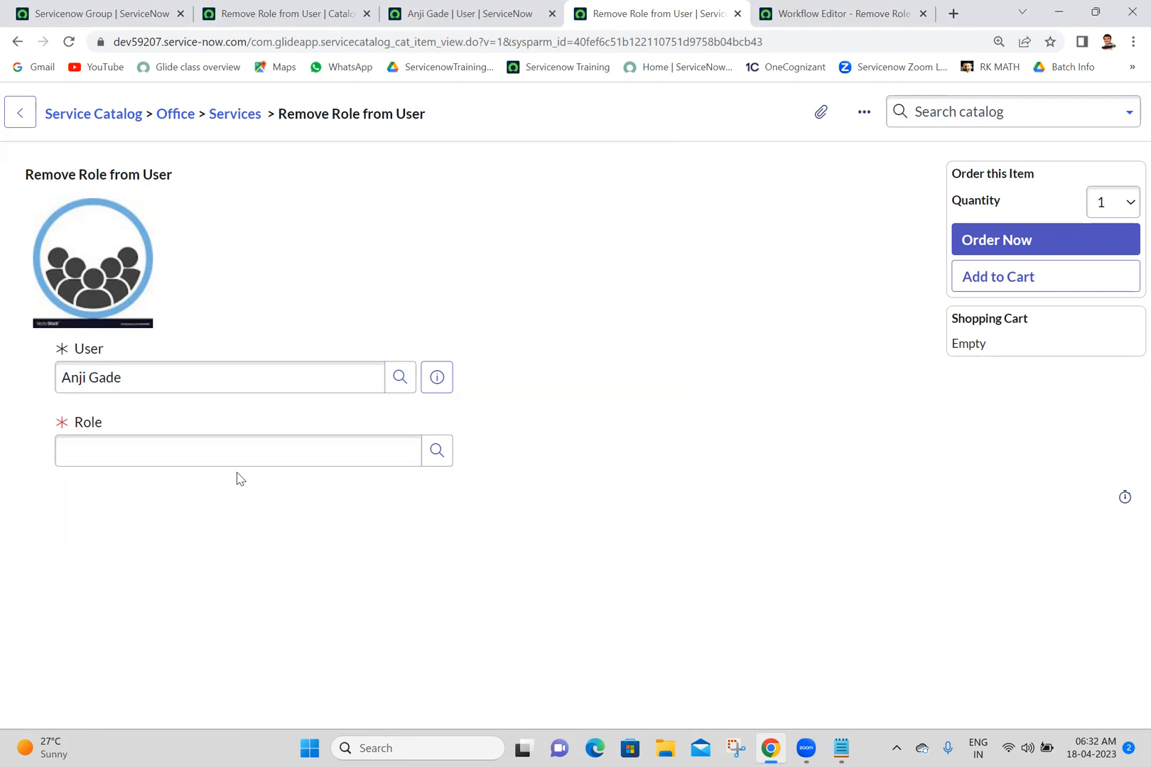
right_click(294, 442)
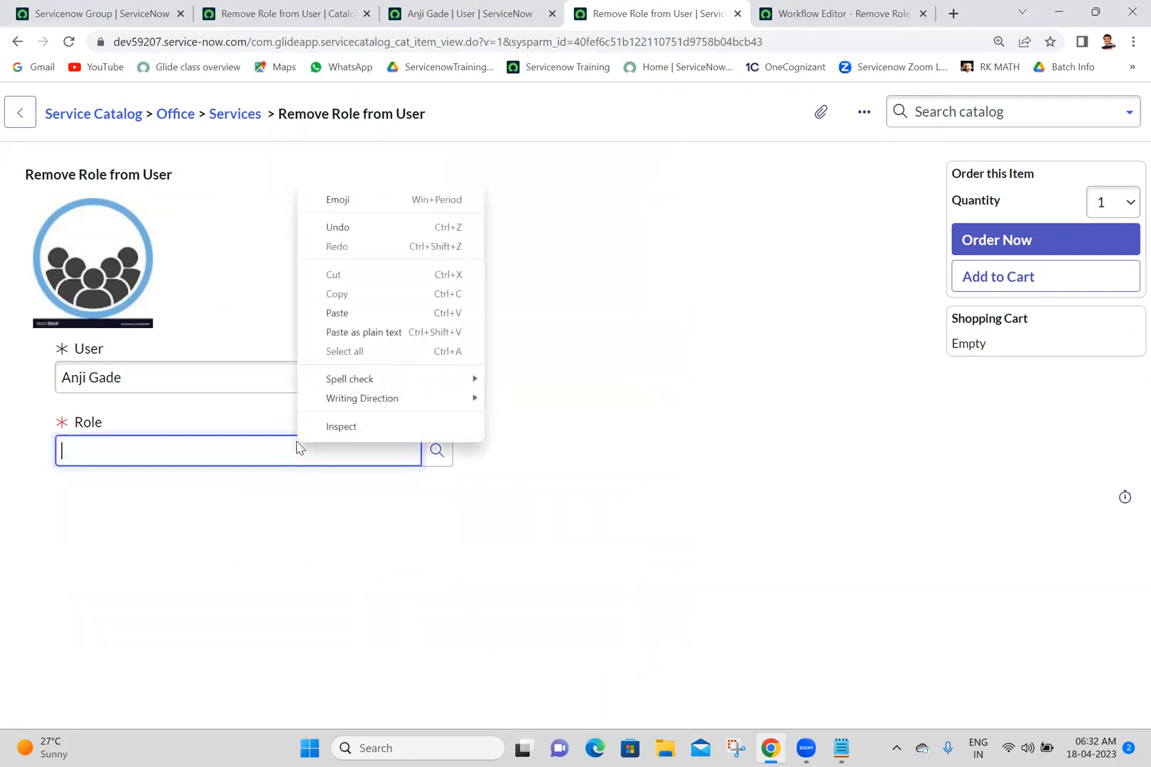
left_click(272, 580)
left_click(344, 456)
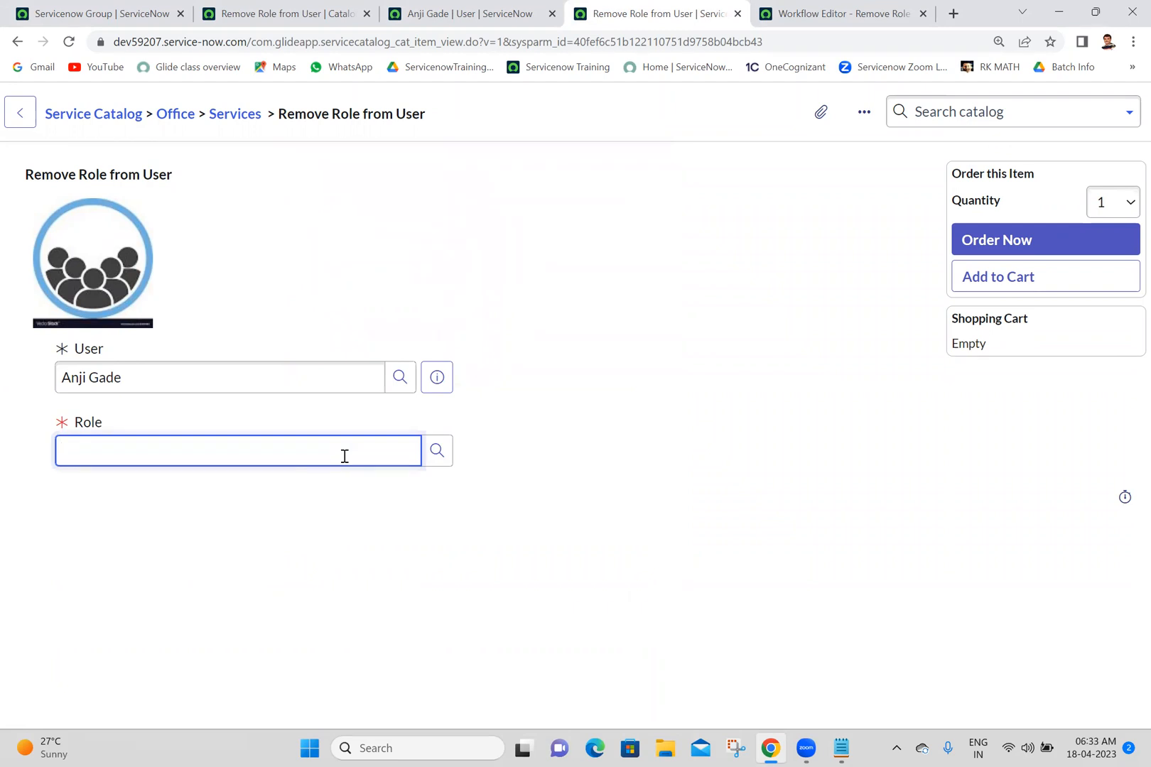
Step: Go to the test user's record and reload it to check the current group memberships
left_click(441, 12)
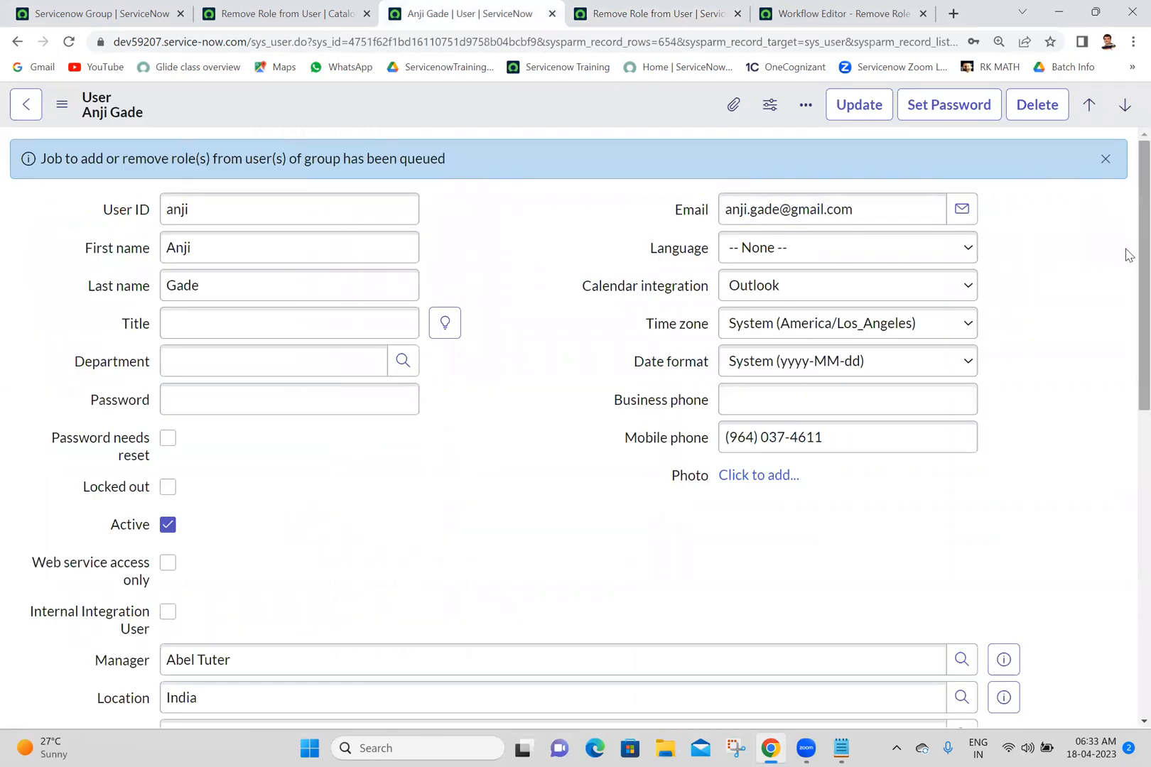
scroll(1125, 355, "down", 10)
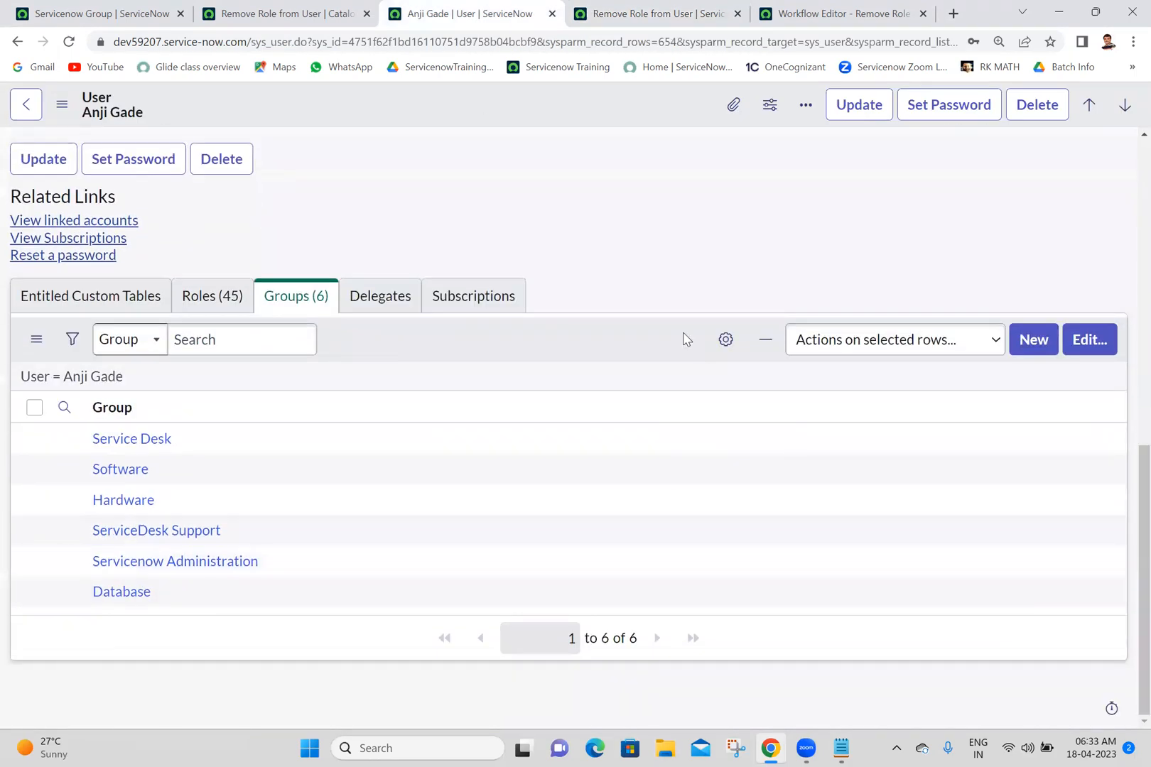
left_click(69, 42)
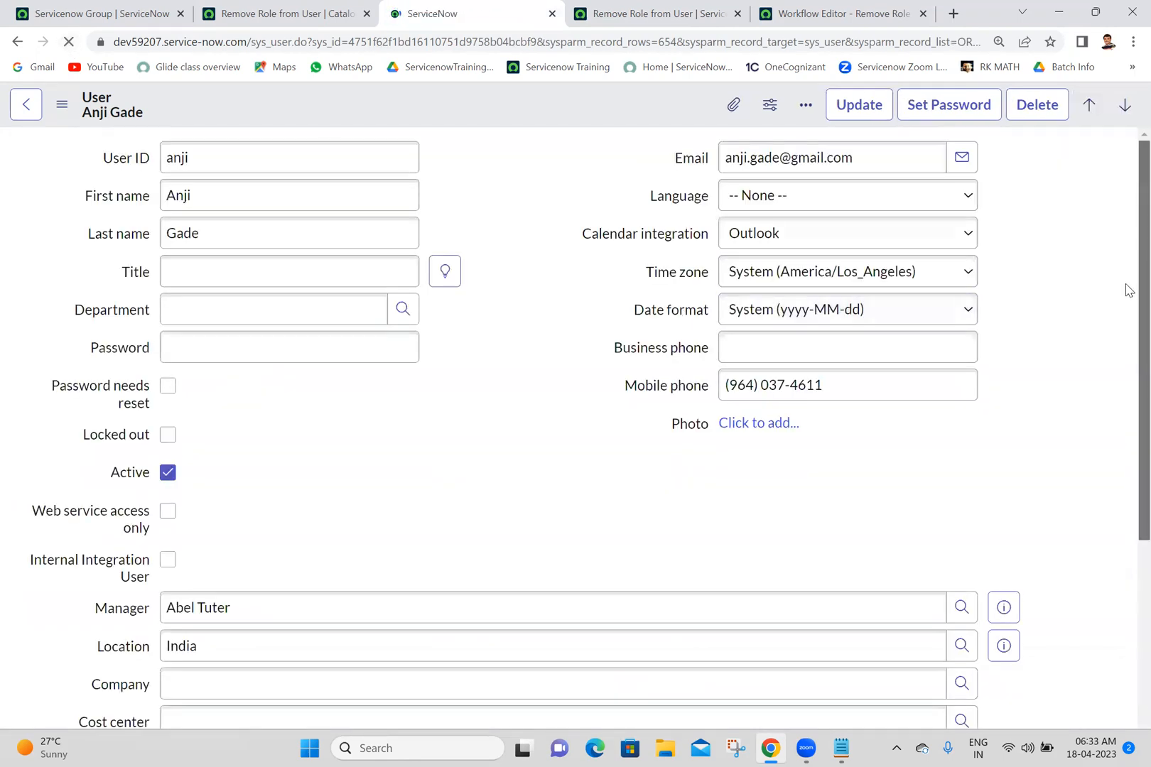
scroll(1128, 555, "down", 2)
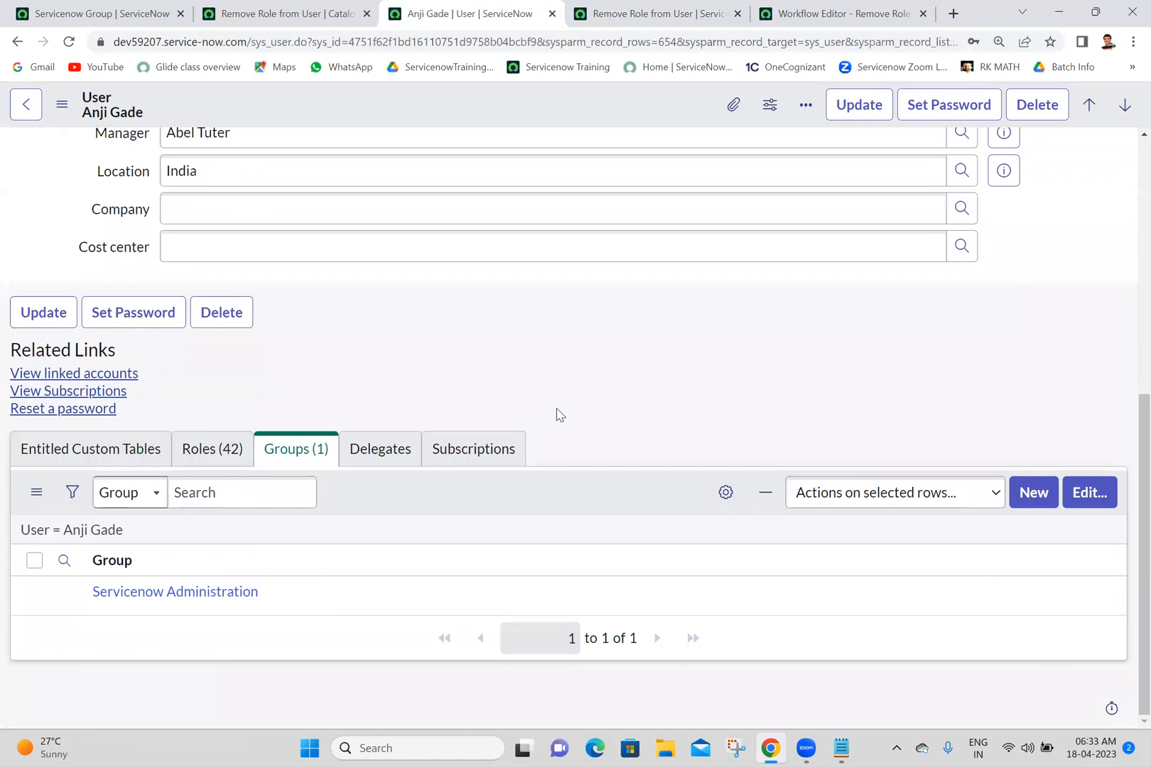
Step: Look through the user's roles and filter out those whose Inherited value is true
left_click(213, 455)
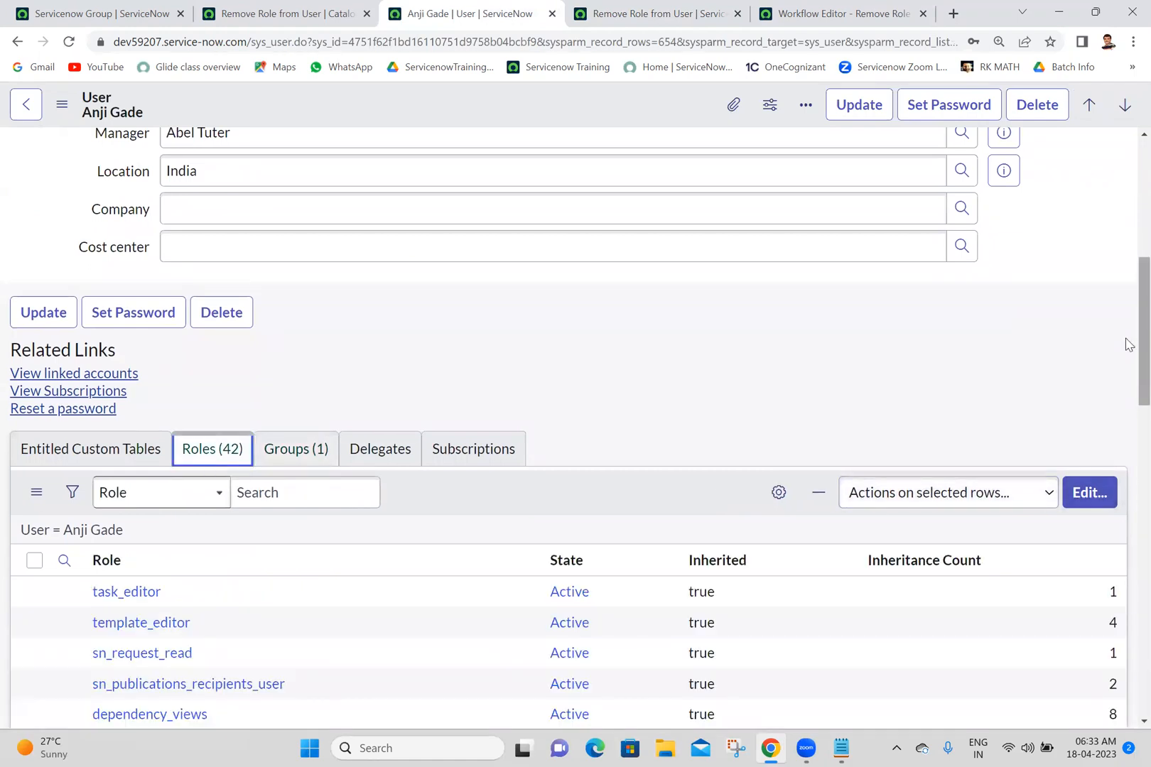
left_click_drag(1127, 344, 1099, 691)
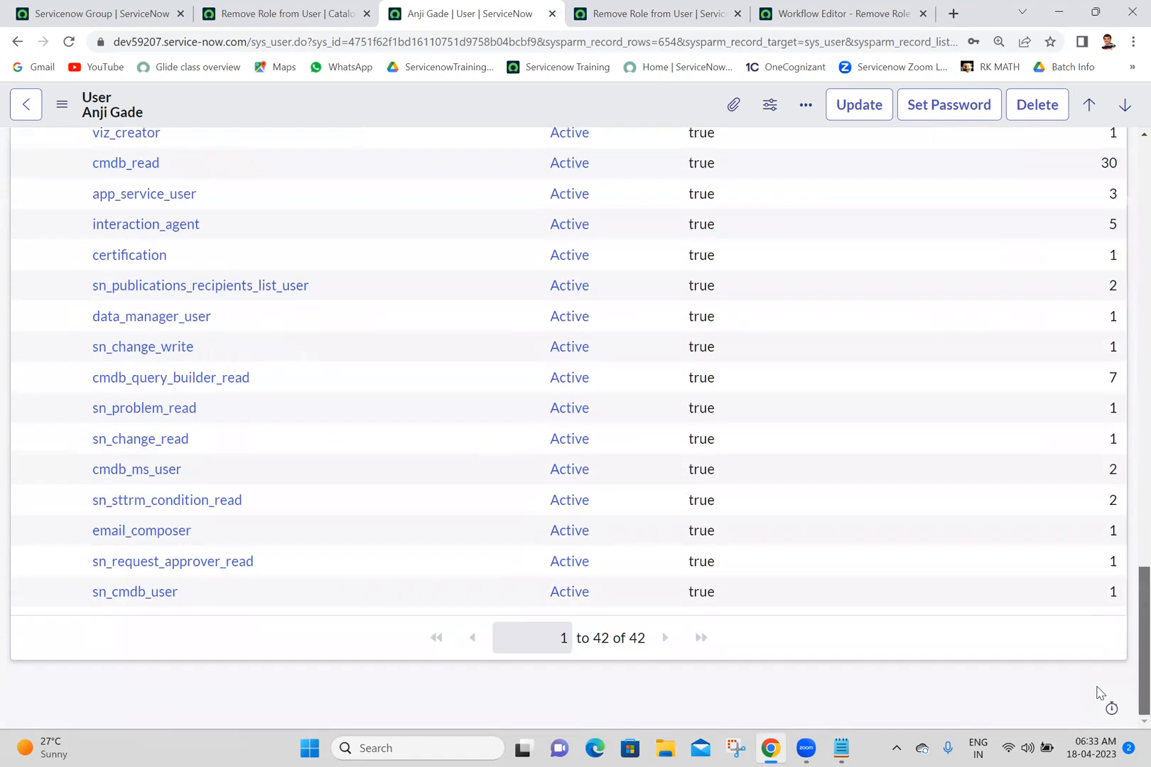
scroll(1053, 432, "up", 15)
scroll(1053, 347, "down", 5)
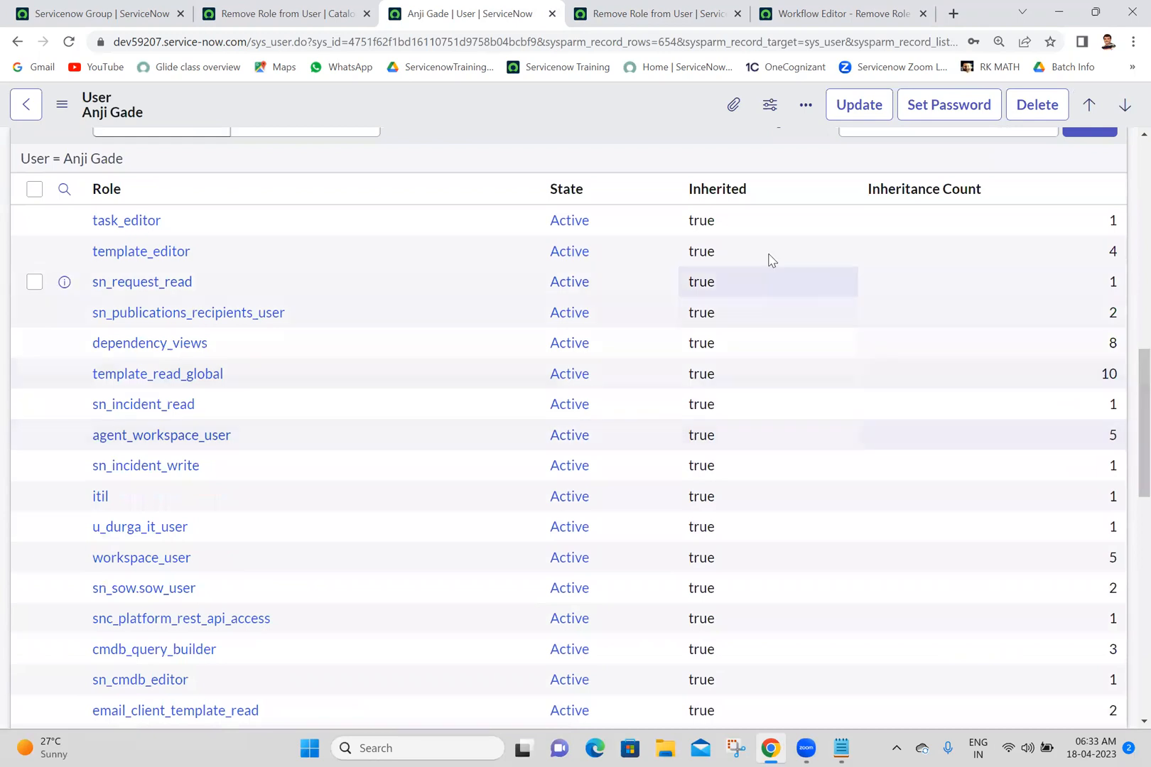
right_click(703, 216)
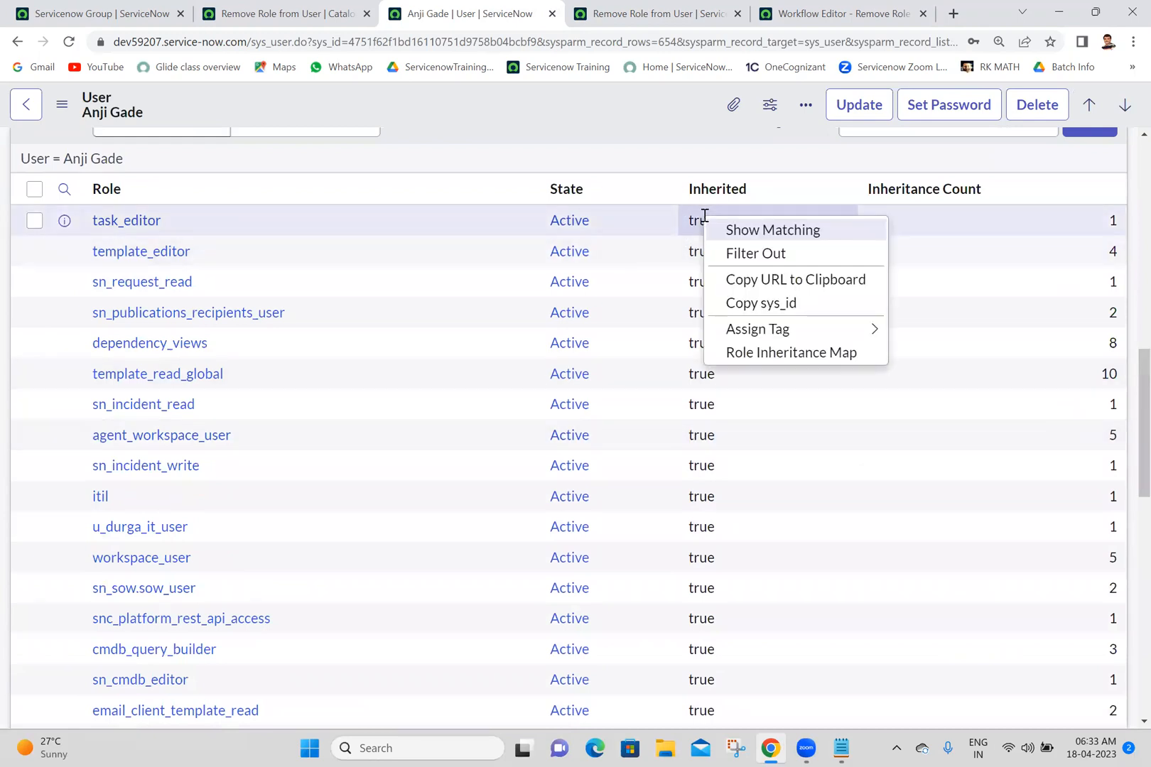
left_click(757, 254)
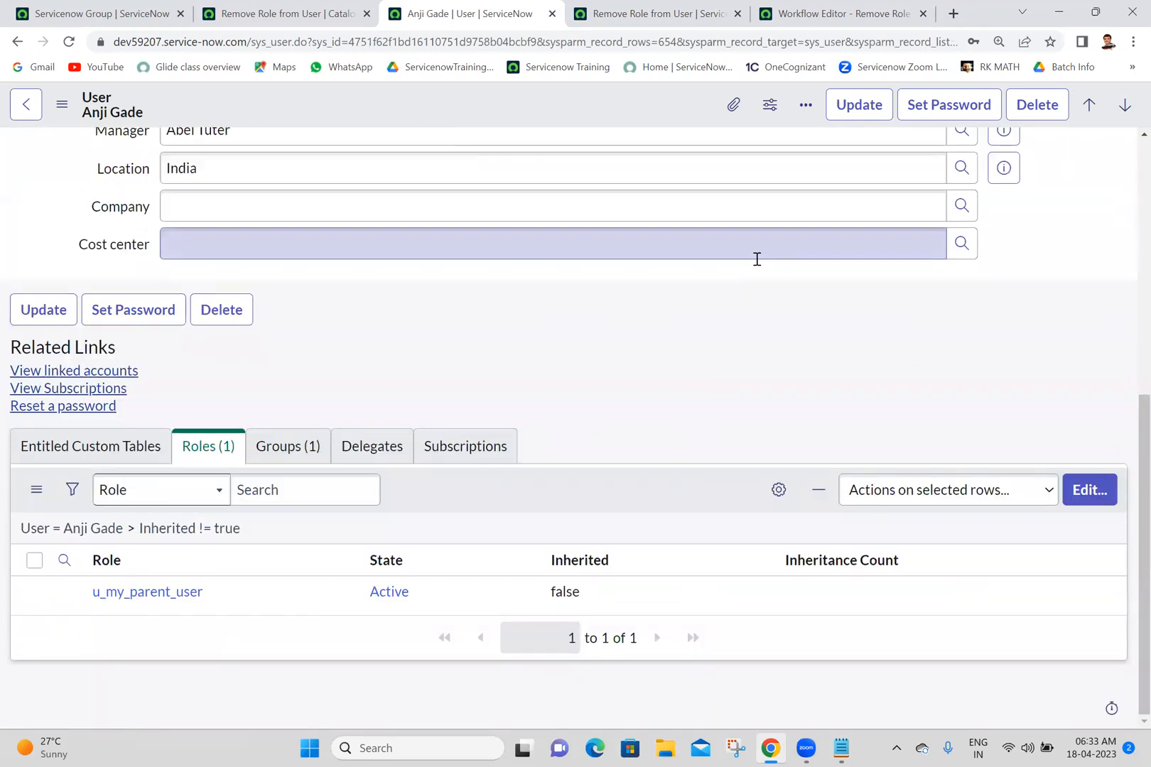
Step: Edit the user's roles, search the collection for u_, add all matching roles to the roles list and save
left_click(1086, 490)
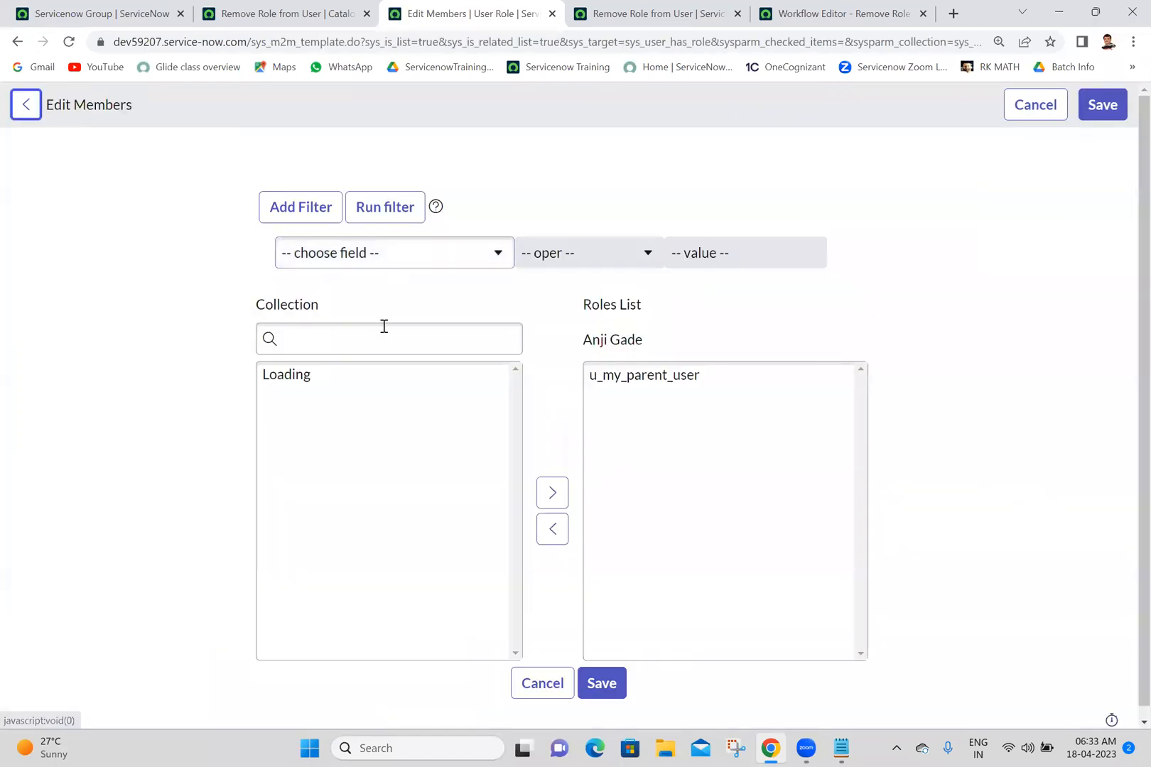
left_click(384, 336)
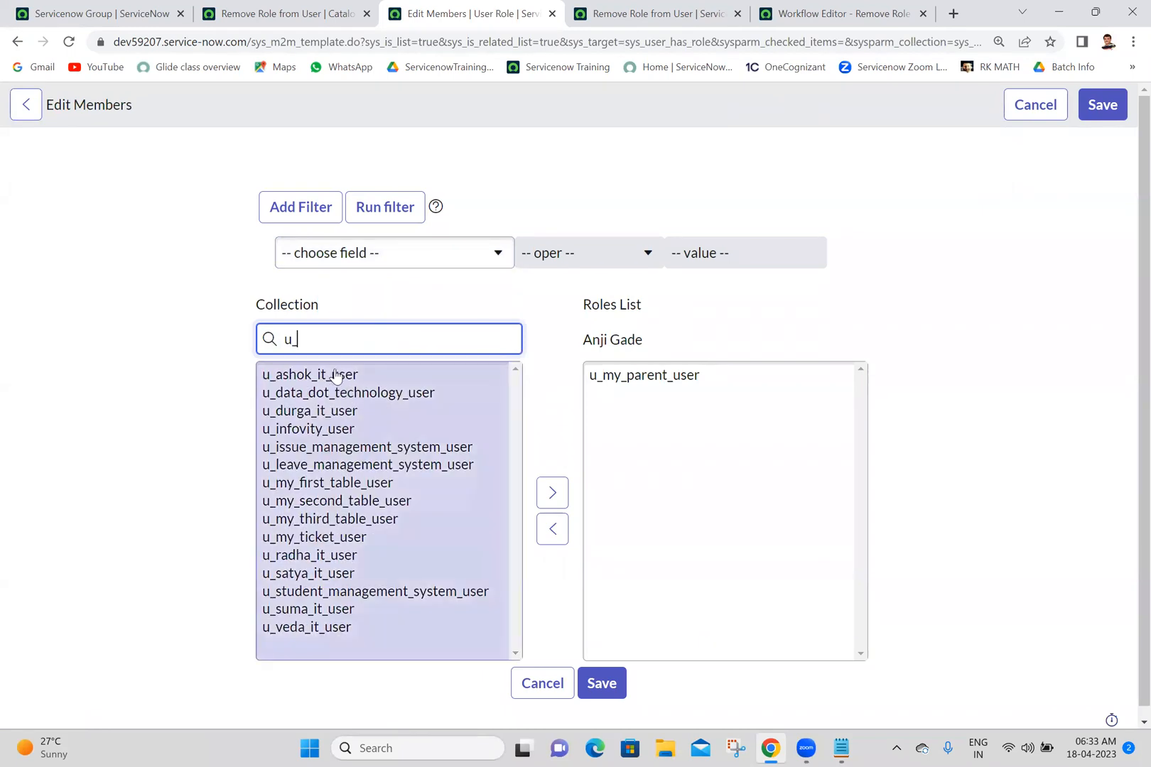
left_click(336, 375)
key("shift+Down")
key("shift+Down")
key("shift+Down")
key("shift+Down")
key("shift+Down")
key("shift+Down")
key("shift+Down")
key("shift+Down")
key("shift+Down")
key("shift+Down")
key("shift+Down")
key("shift+Down")
key("shift+Down")
key("shift+Down")
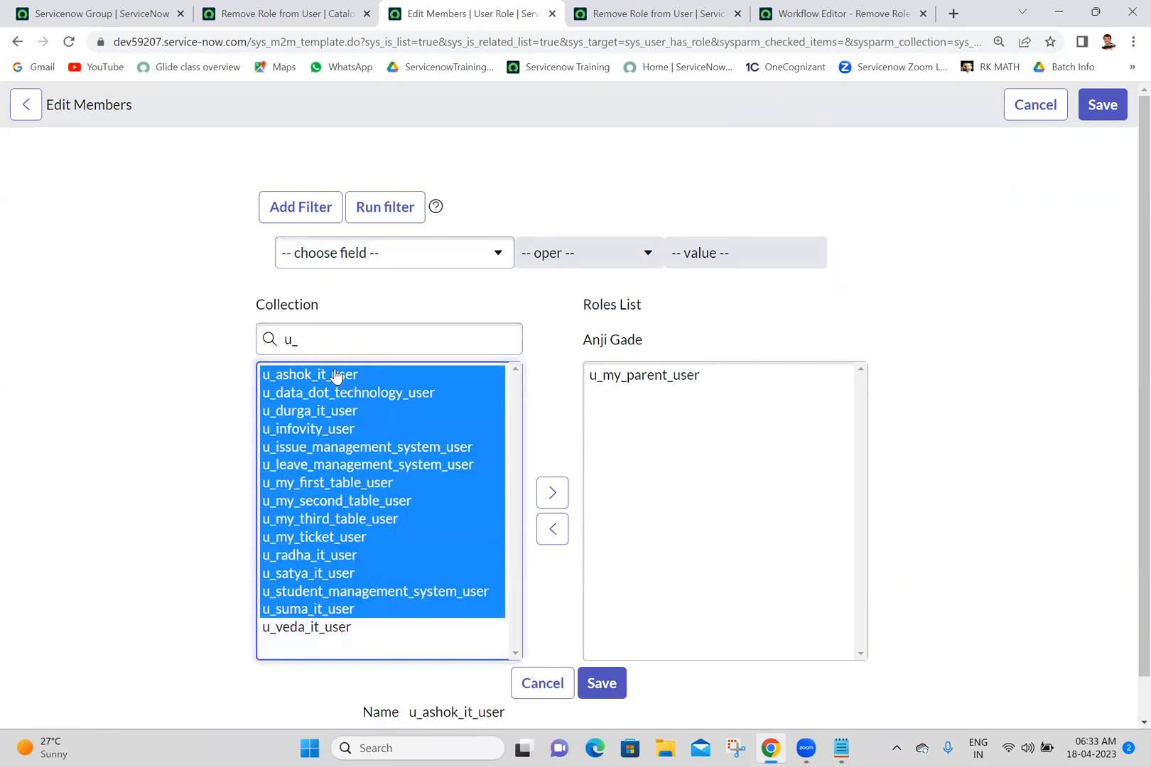
left_click(551, 495)
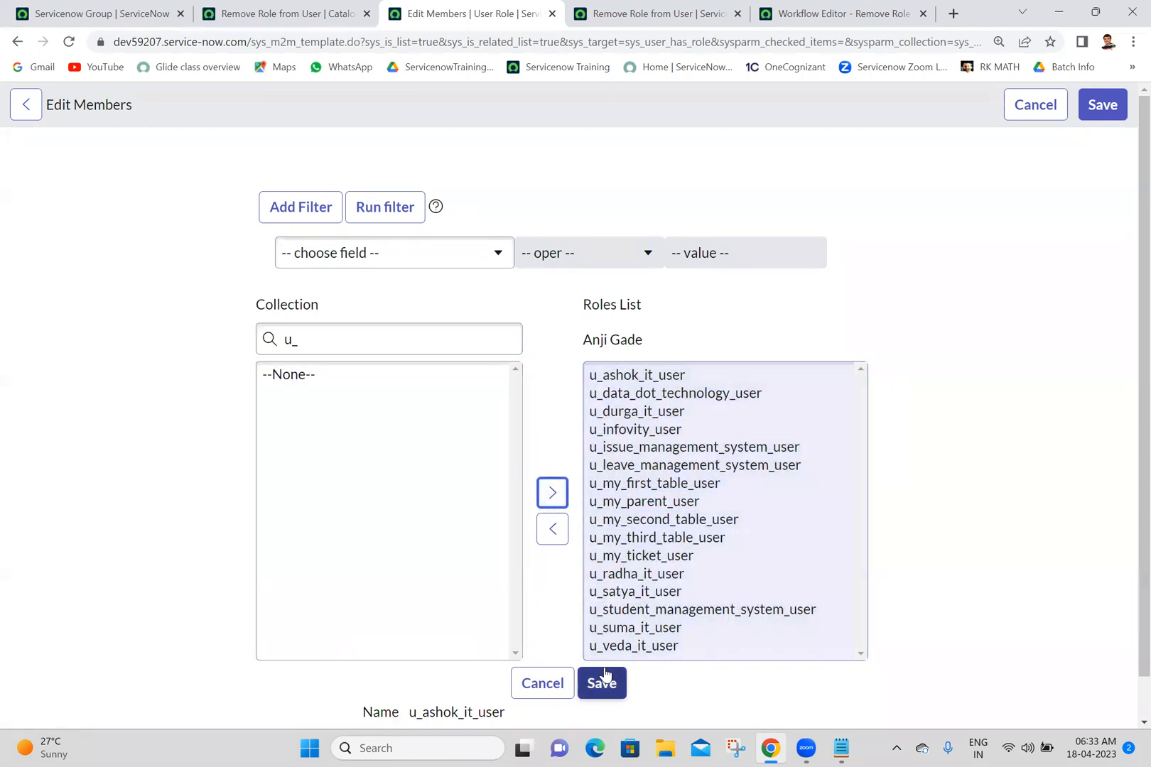
left_click(602, 685)
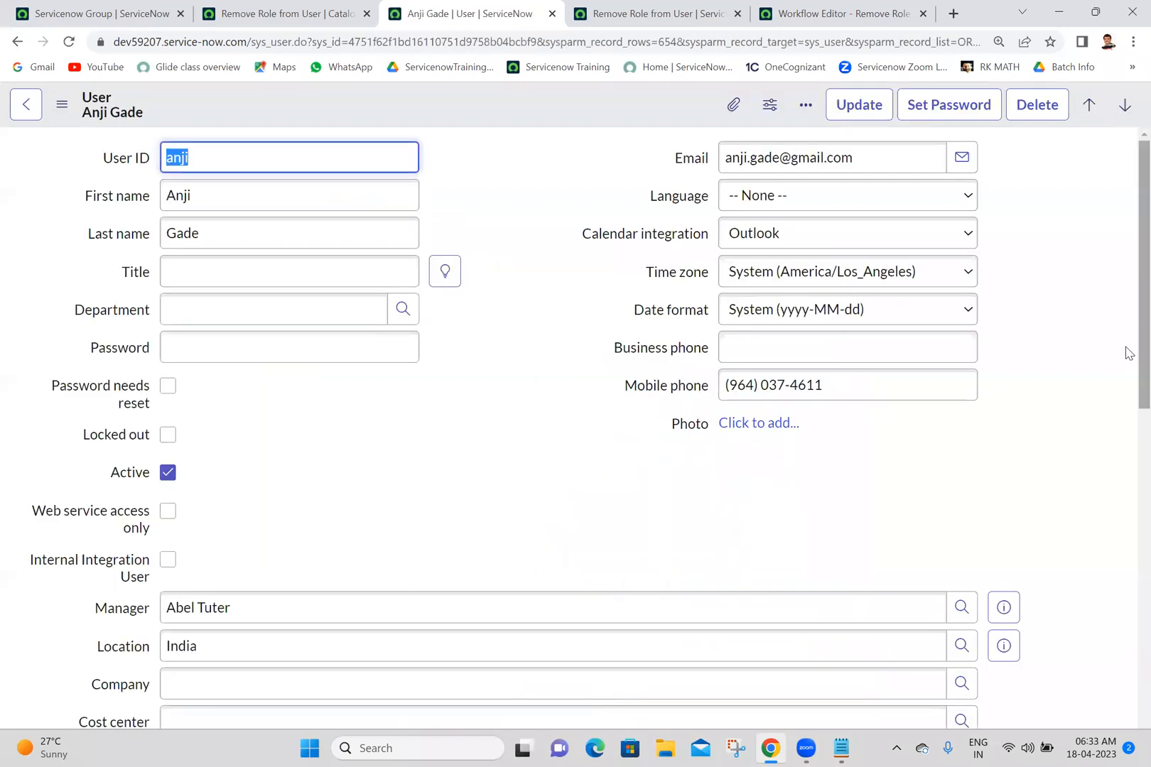
Step: Review the list of non-inherited roles assigned to the user
scroll(1129, 323, "down", 10)
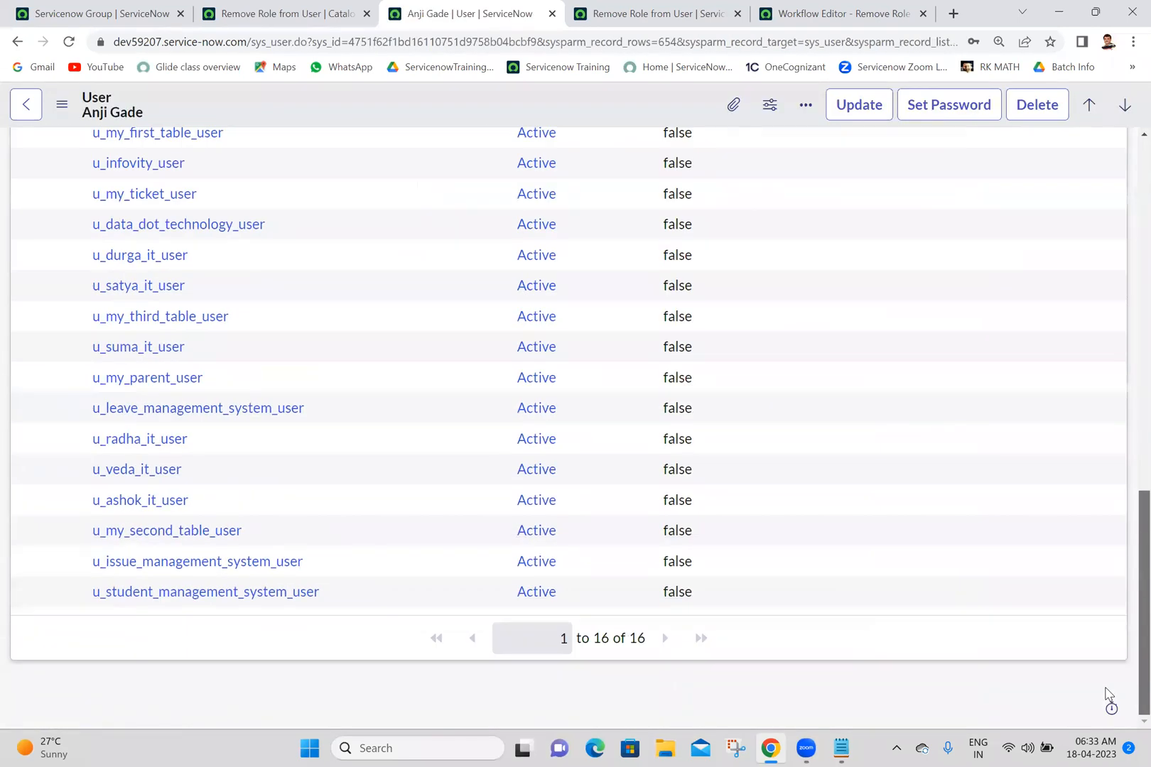
scroll(1129, 586, "up", 3)
scroll(1130, 583, "down", 1)
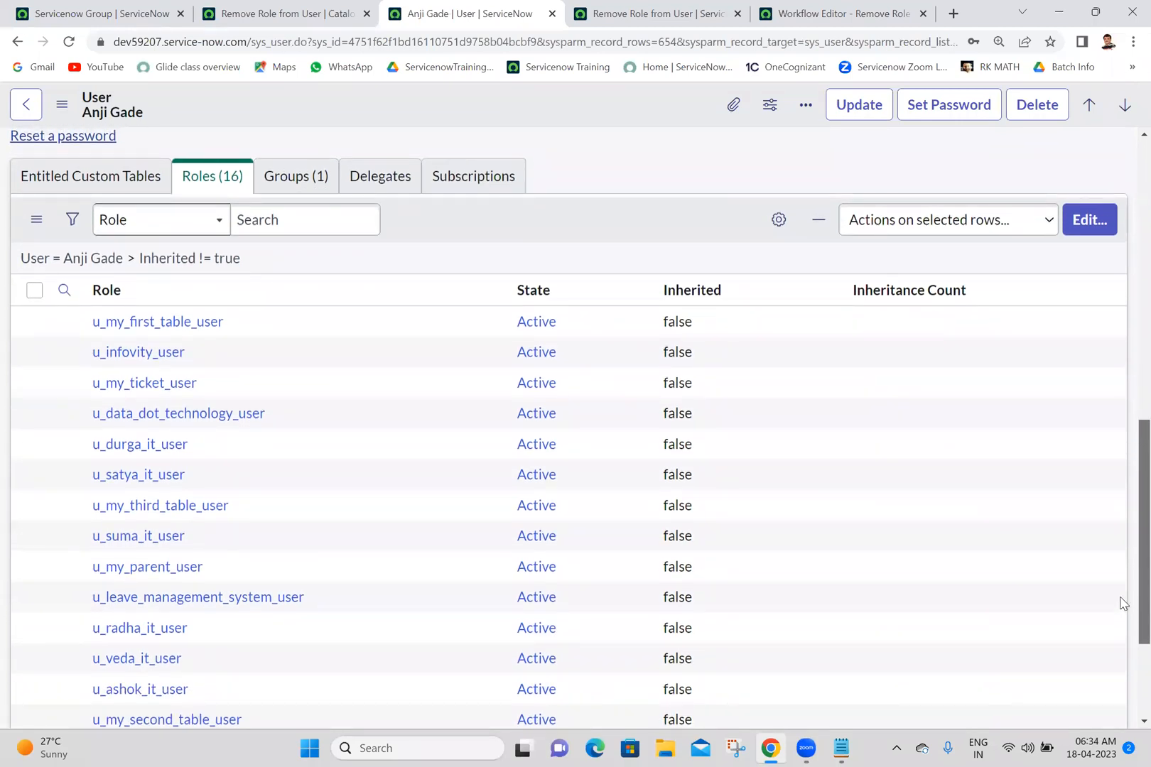
scroll(1122, 639, "down", 3)
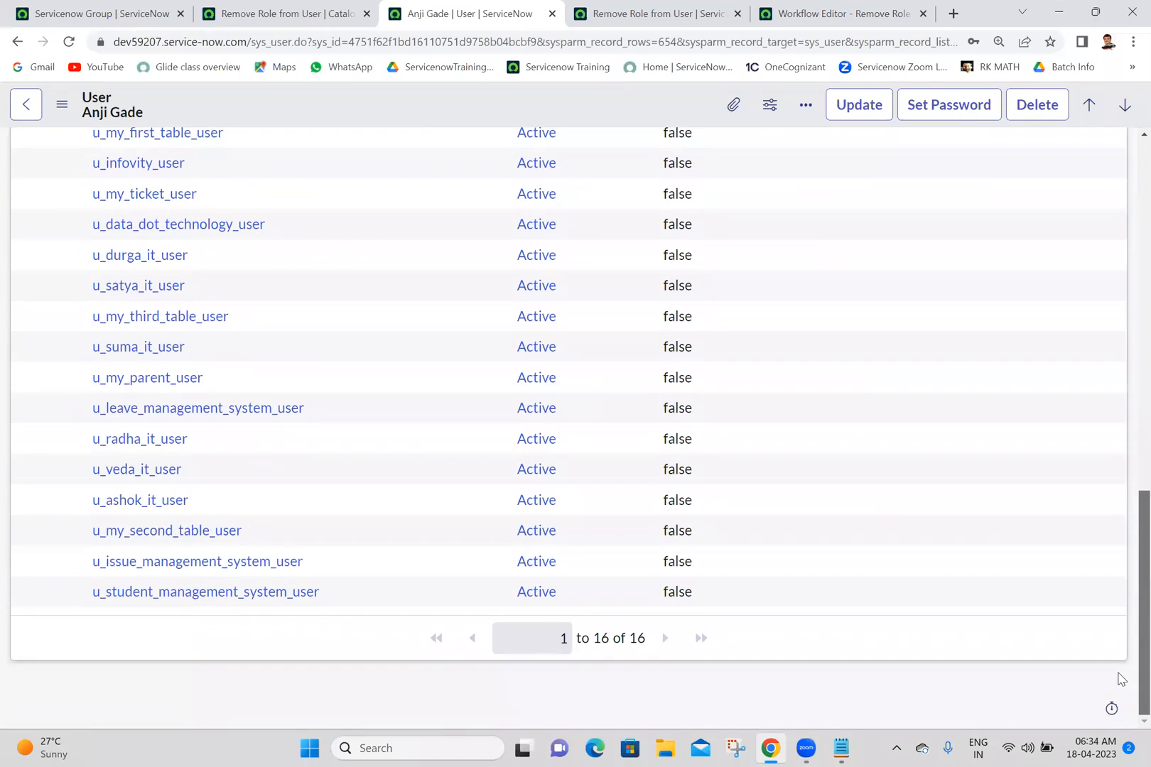
scroll(1119, 679, "up", 5)
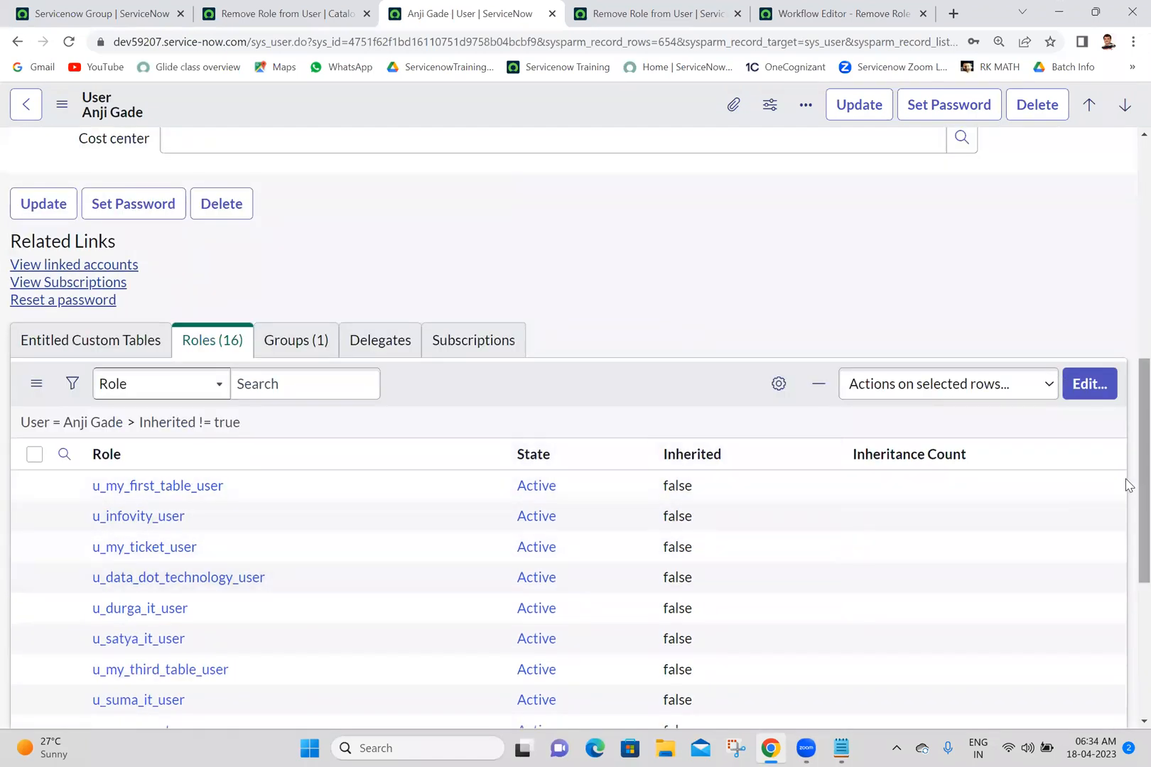
scroll(1128, 485, "down", 1)
scroll(1124, 472, "up", 1)
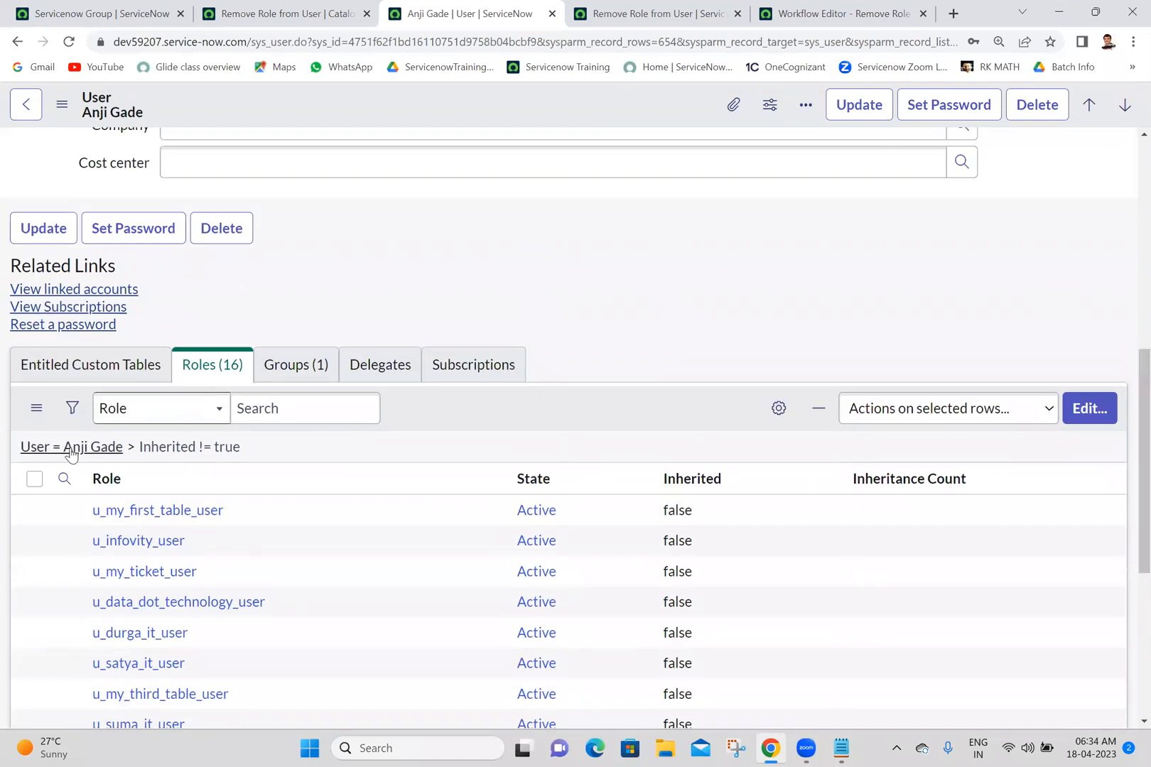
Step: Remove the Inherited filter from the user's roles list and compare inherited with directly assigned roles
left_click(74, 448)
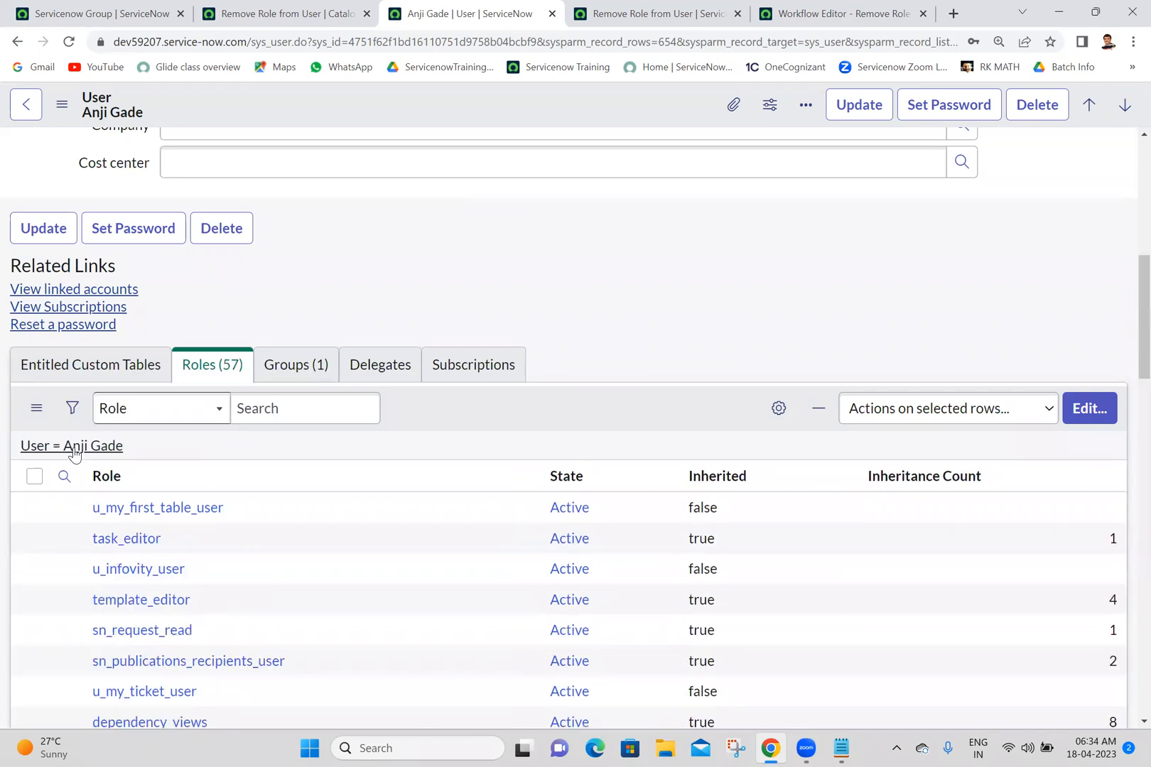
scroll(1128, 313, "down", 4)
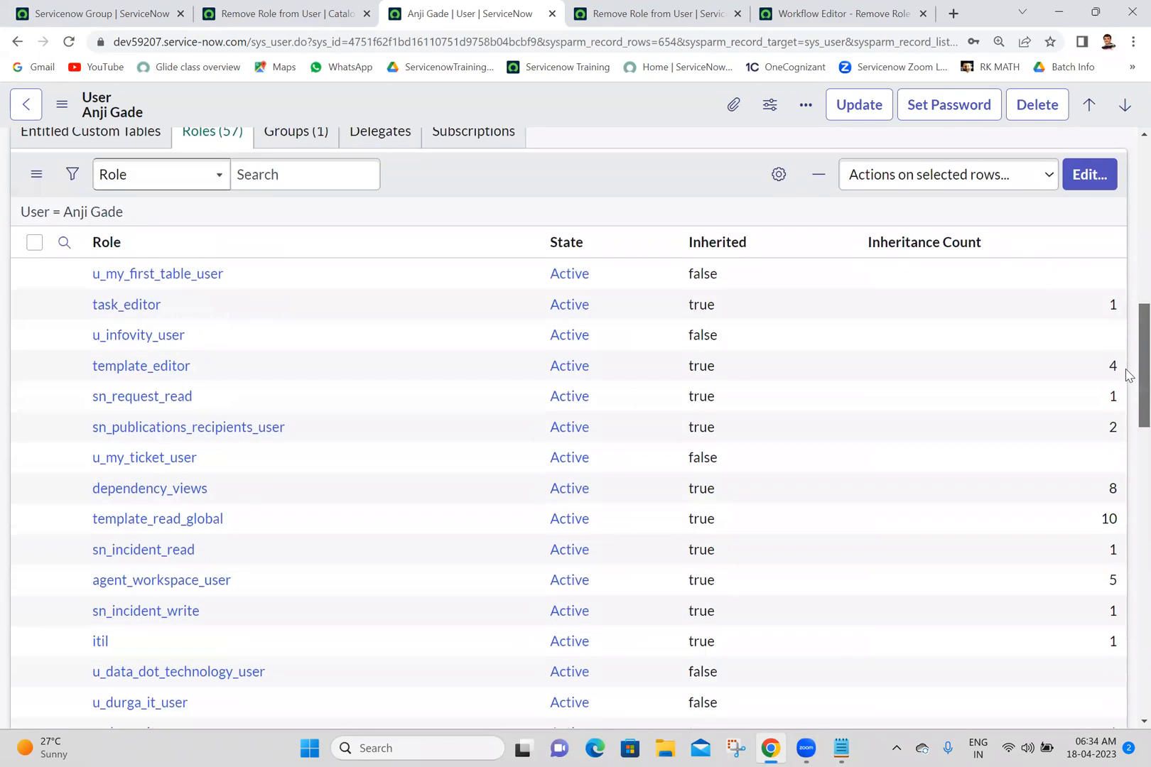
scroll(1125, 375, "up", 2)
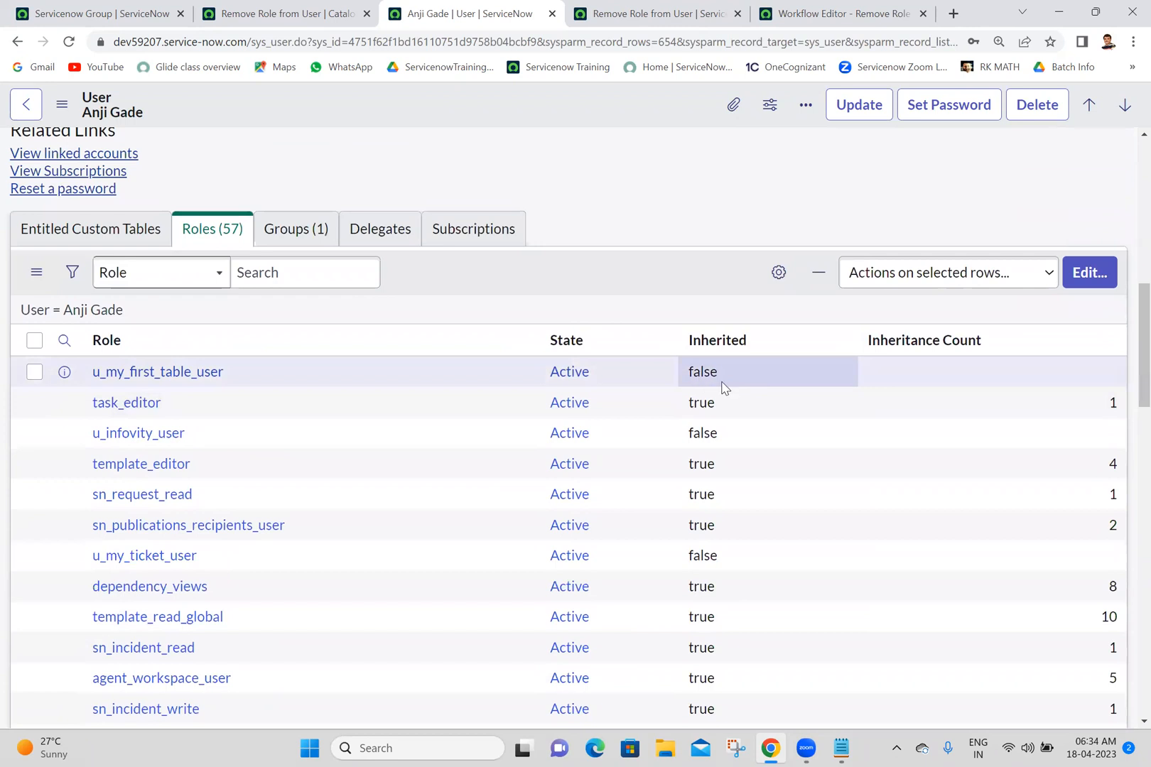
left_click_drag(743, 400, 81, 412)
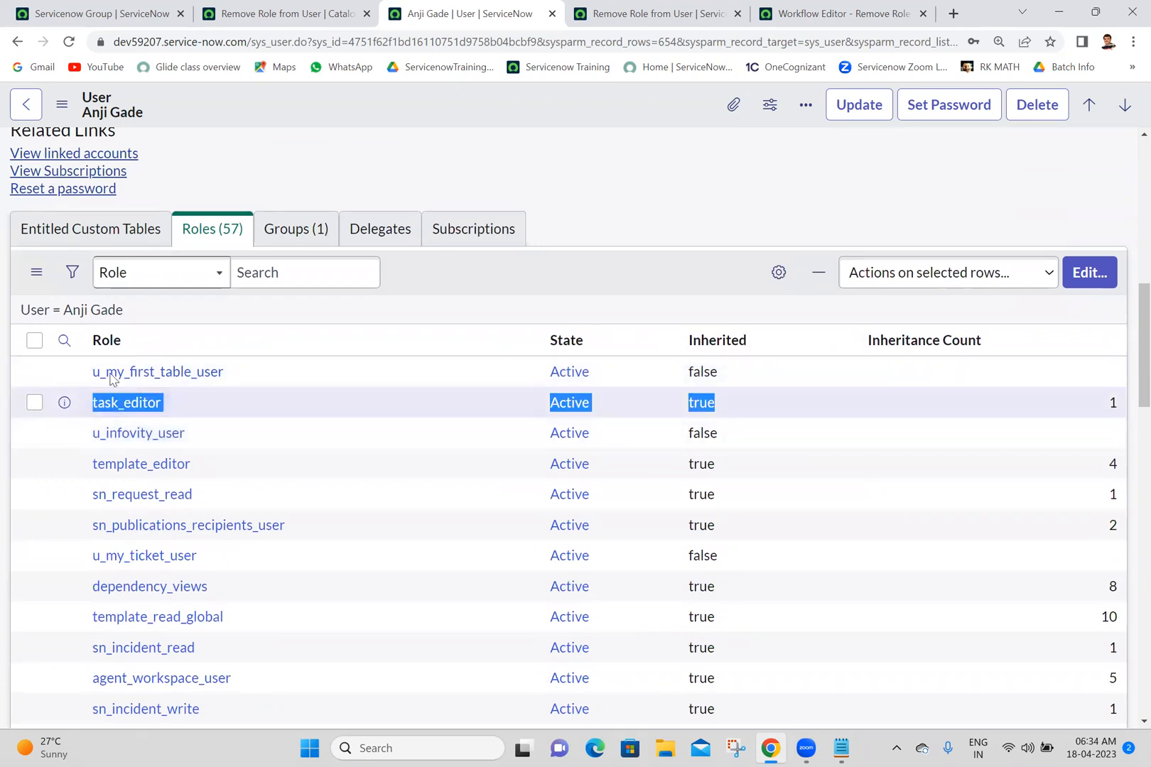
Step: Open the user's Servicenow Administration group and its itil role in separate browser tabs to examine the roles they contain
left_click(288, 232)
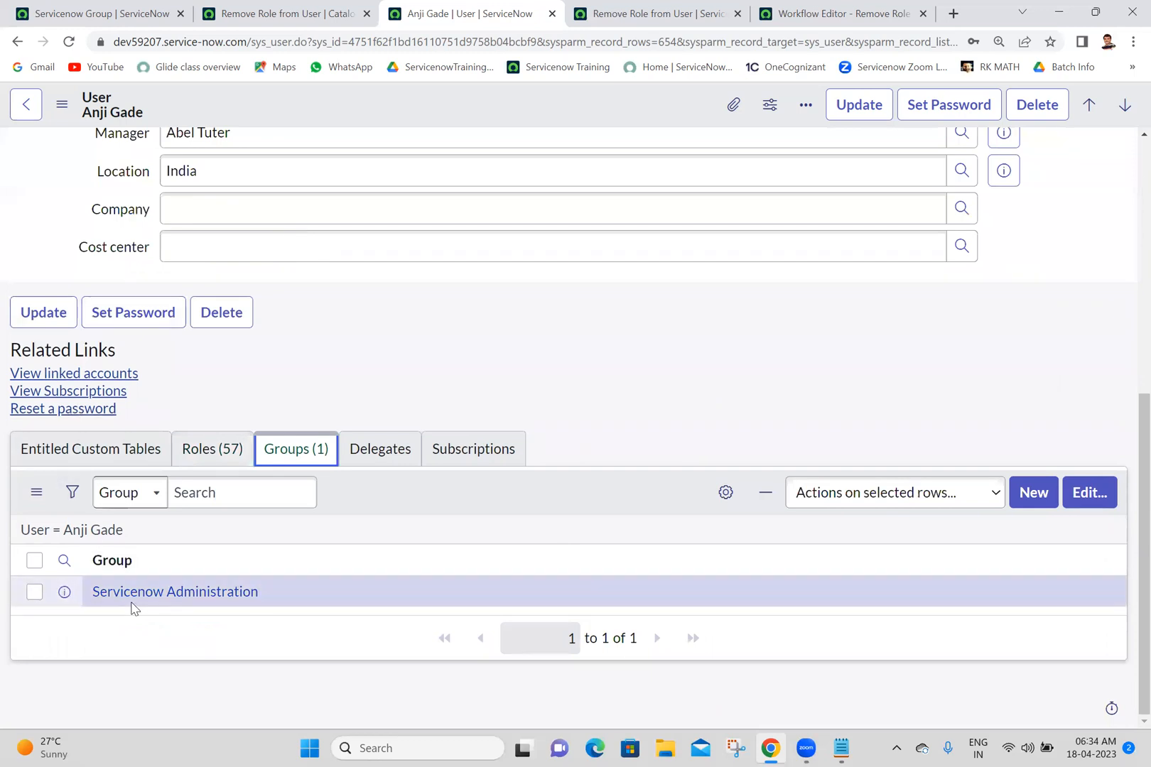
left_click(130, 595, "ctrl")
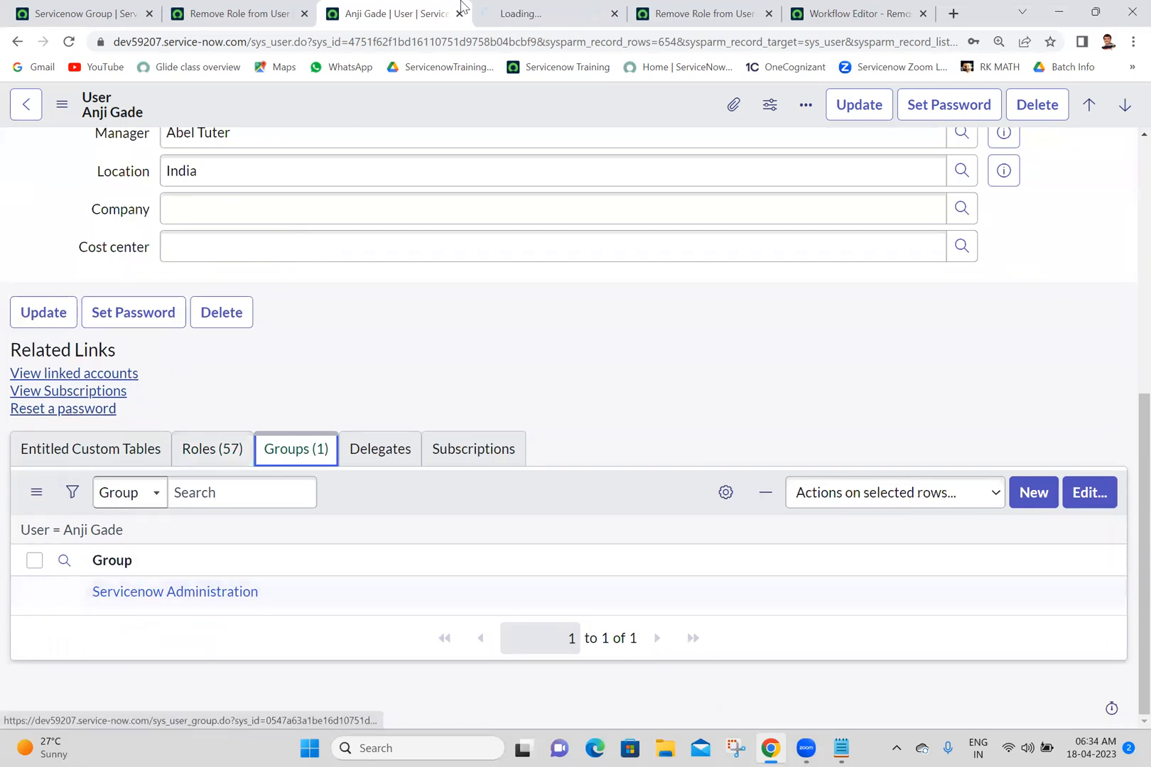
left_click(555, 8)
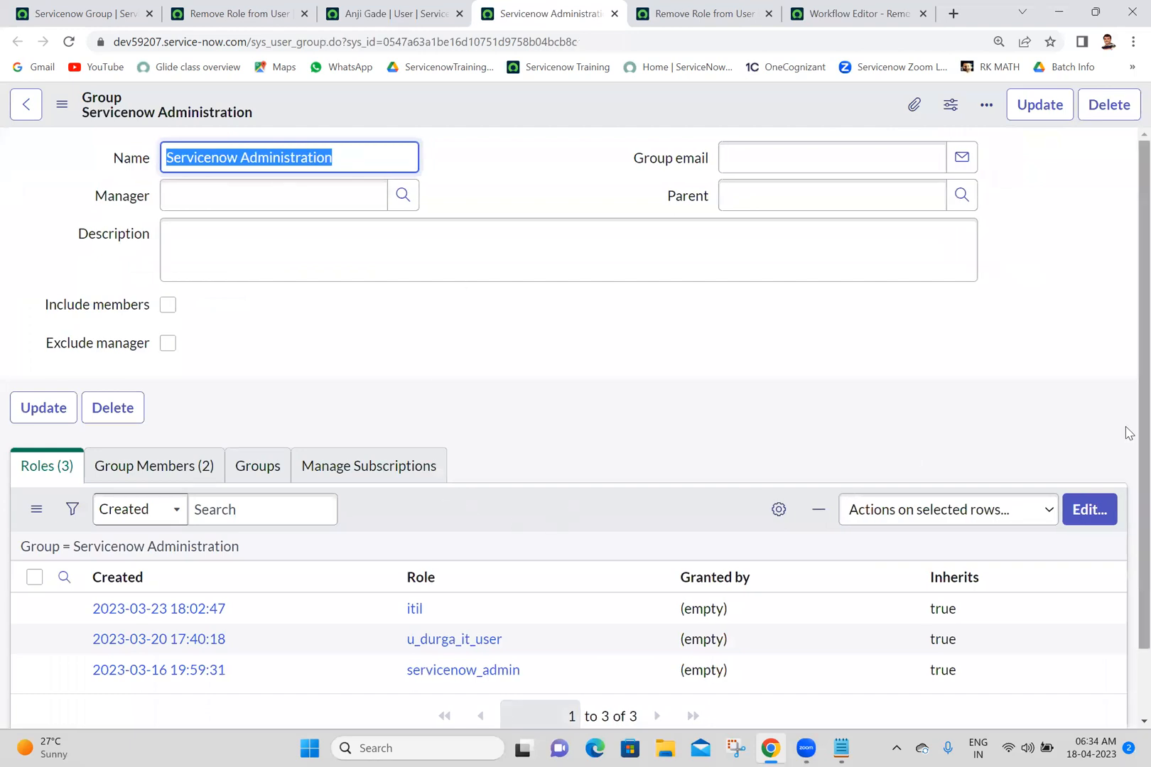
scroll(1125, 431, "down", 2)
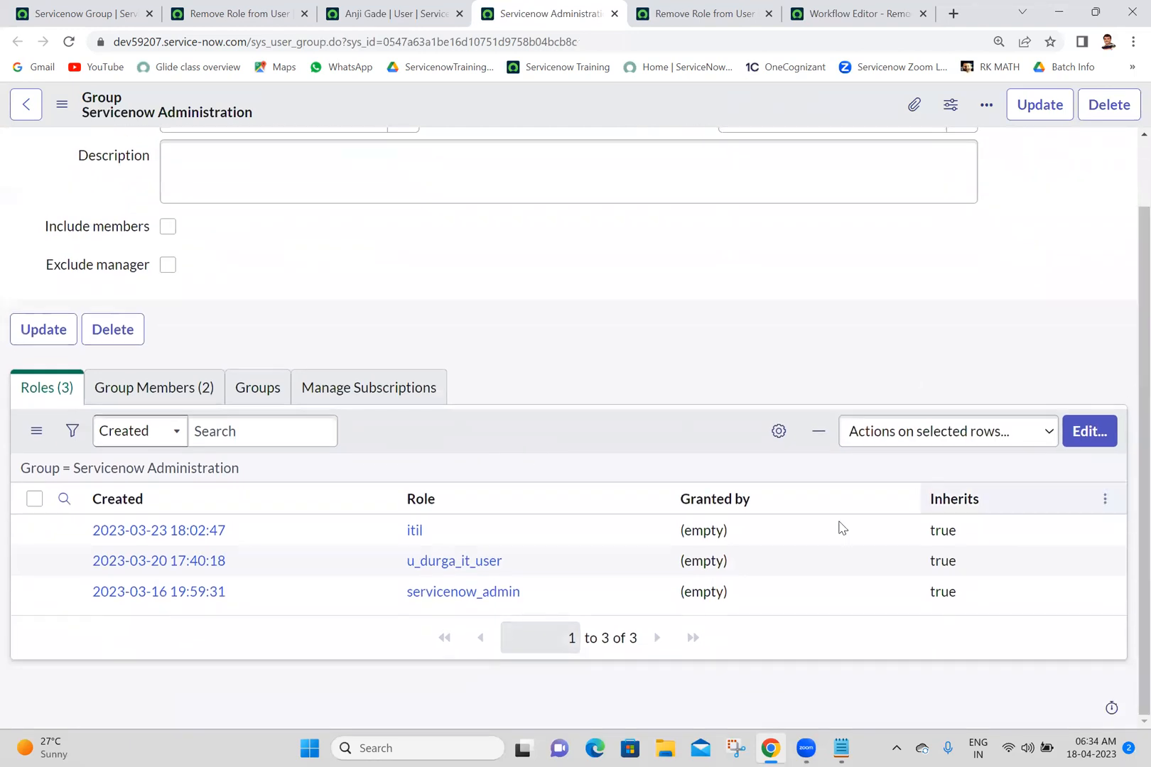
middle_click(414, 533)
left_click(587, 9)
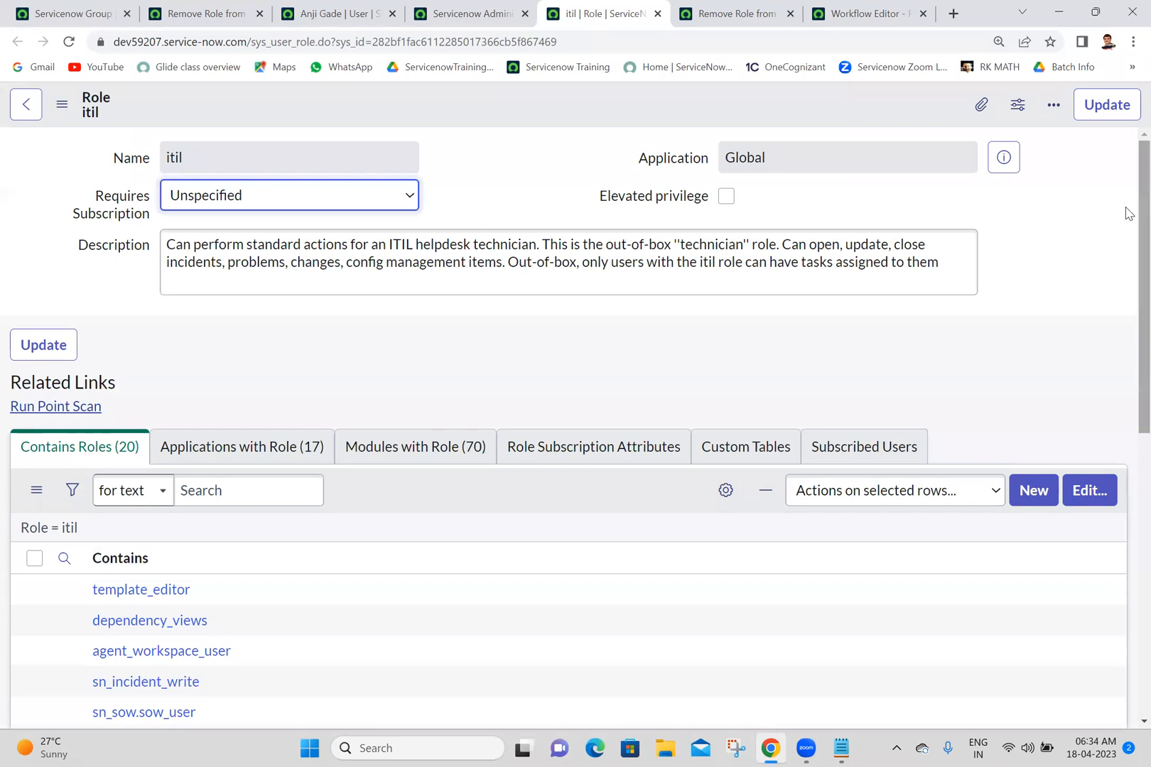
Step: Examine the roles contained in the itil role and the roles assigned to the Servicenow Administration group
scroll(1127, 341, "down", 7)
scroll(1128, 369, "up", 4)
scroll(1126, 398, "down", 2)
scroll(1128, 476, "up", 5)
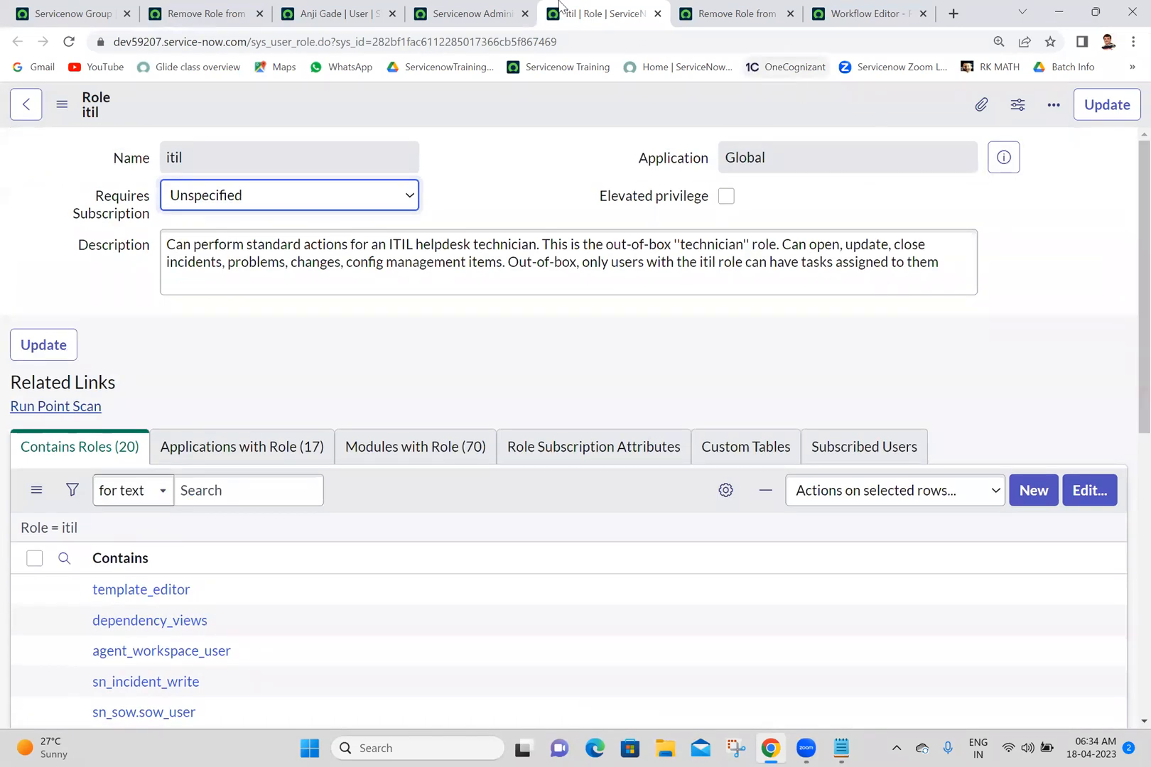
left_click(474, 13)
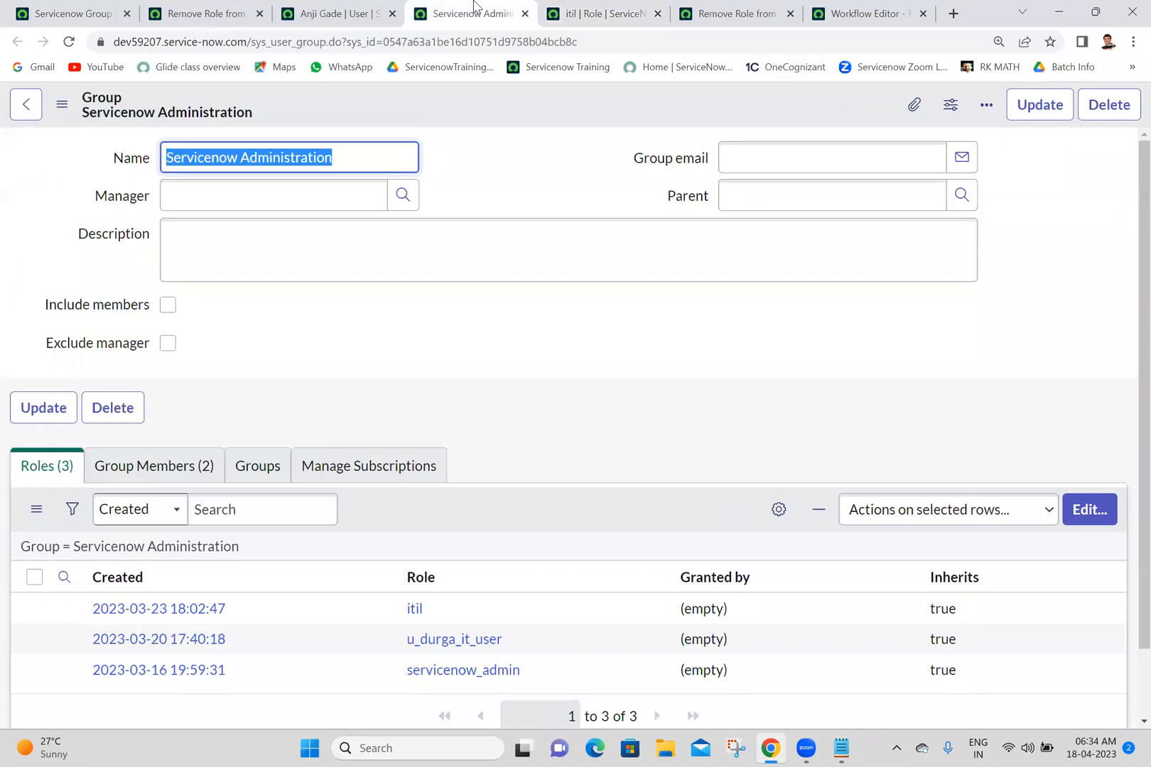
left_click(566, 331)
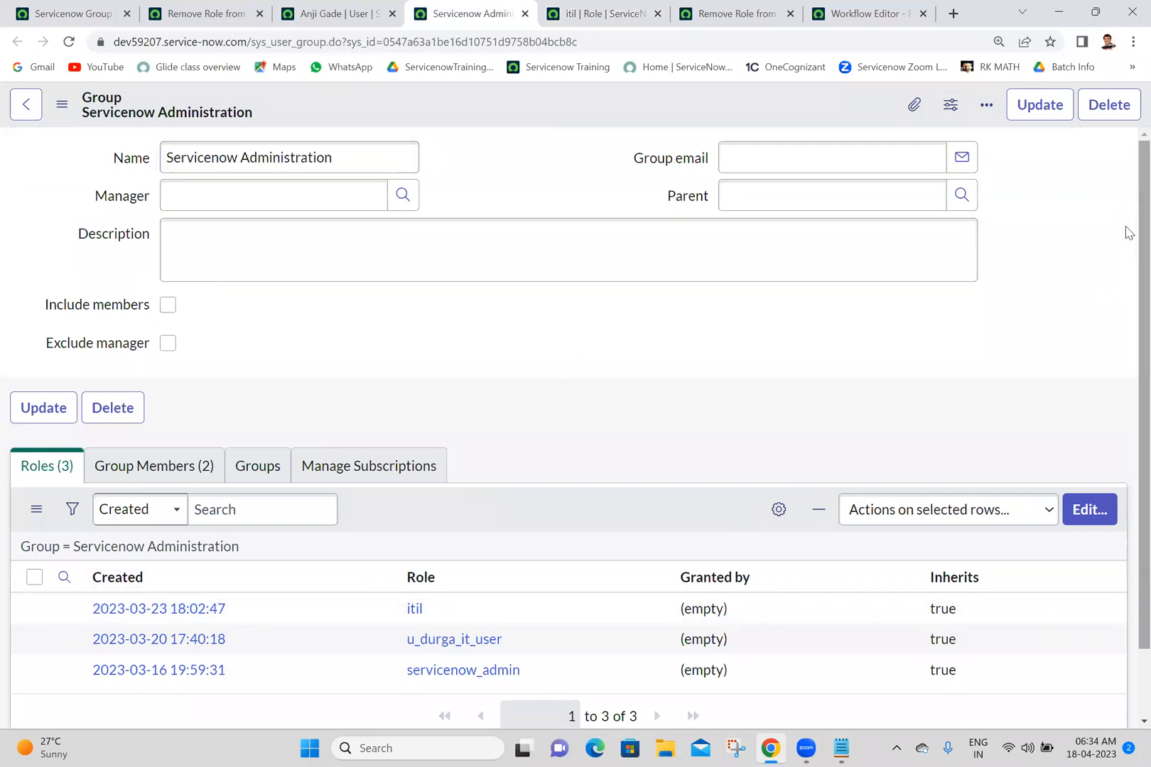
scroll(1128, 305, "down", 1)
scroll(1130, 282, "up", 1)
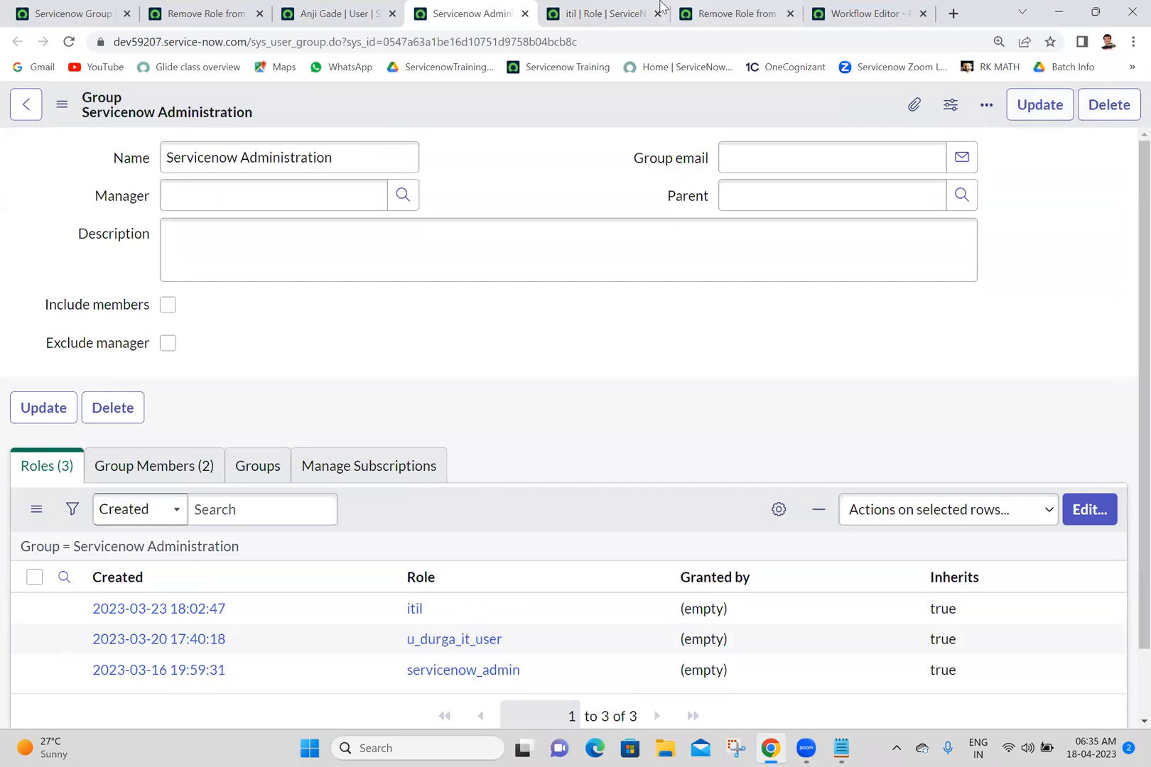
Step: Return to the user's record and filter the roles list to show only entries with Inherited = true
left_click(330, 8)
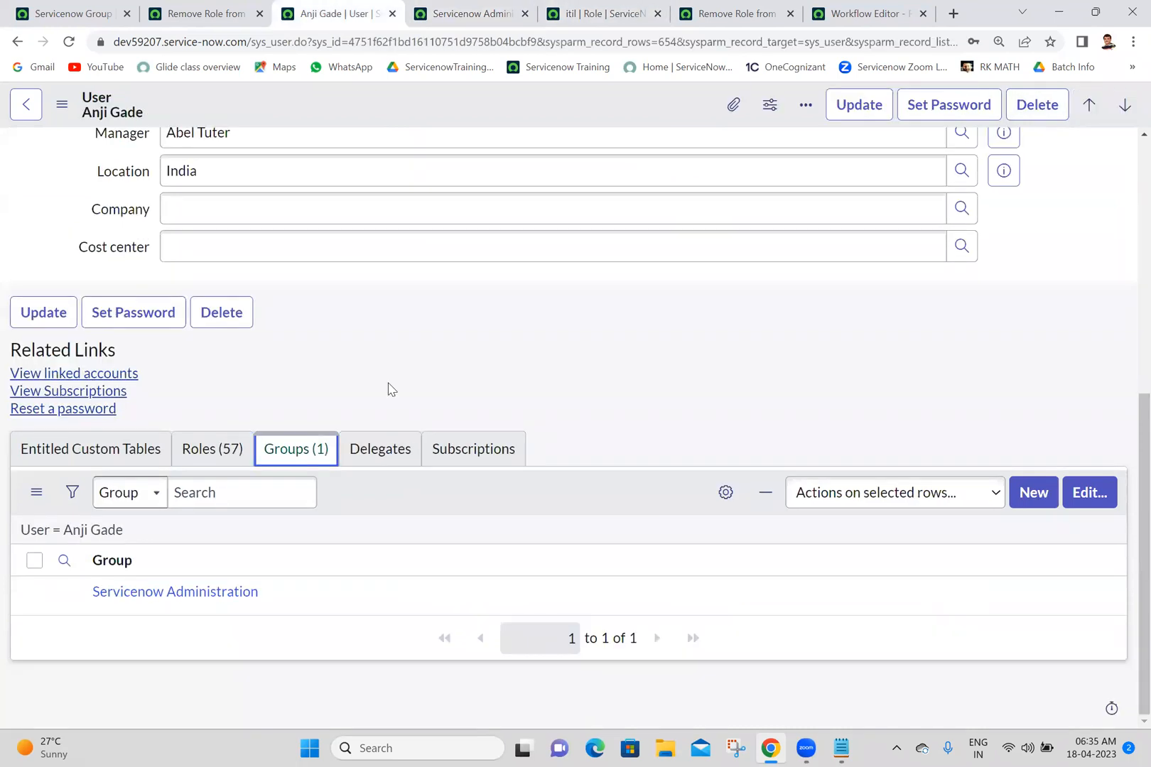
left_click(205, 451)
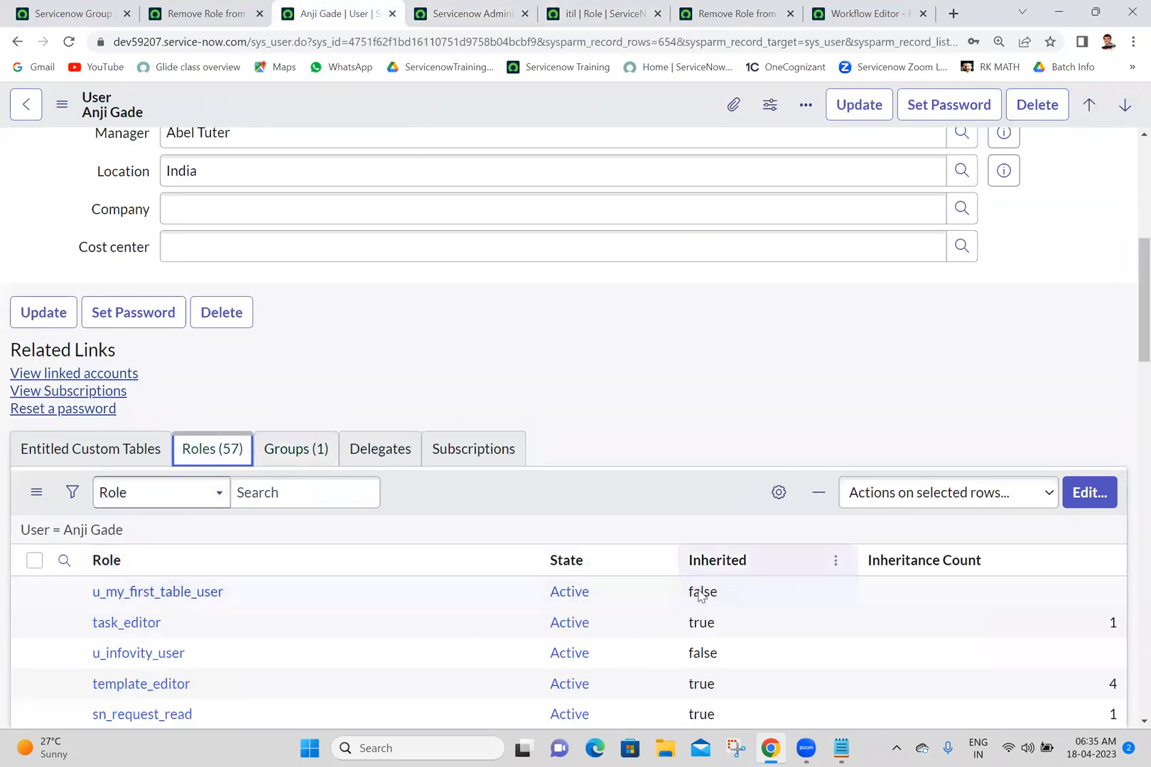
right_click(698, 623)
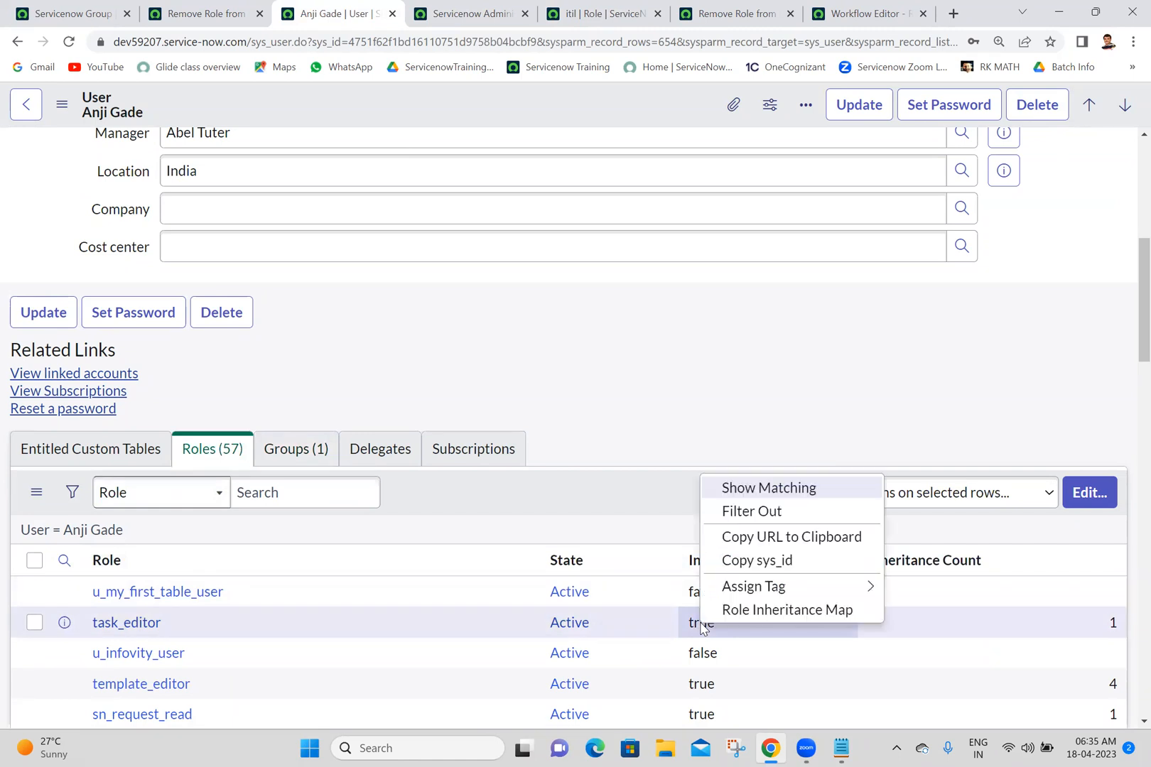
left_click(783, 491)
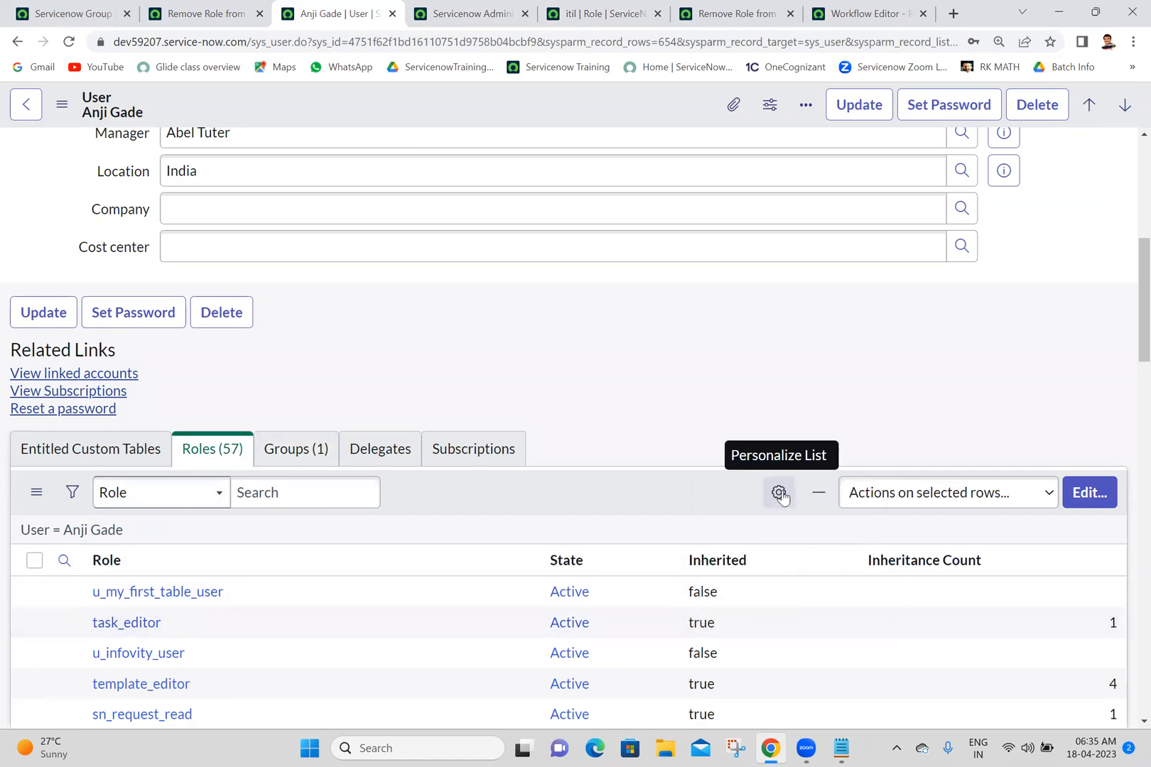
mouse_move(1141, 355)
left_mouse_down()
mouse_move(1128, 673)
mouse_move(1128, 371)
left_mouse_up()
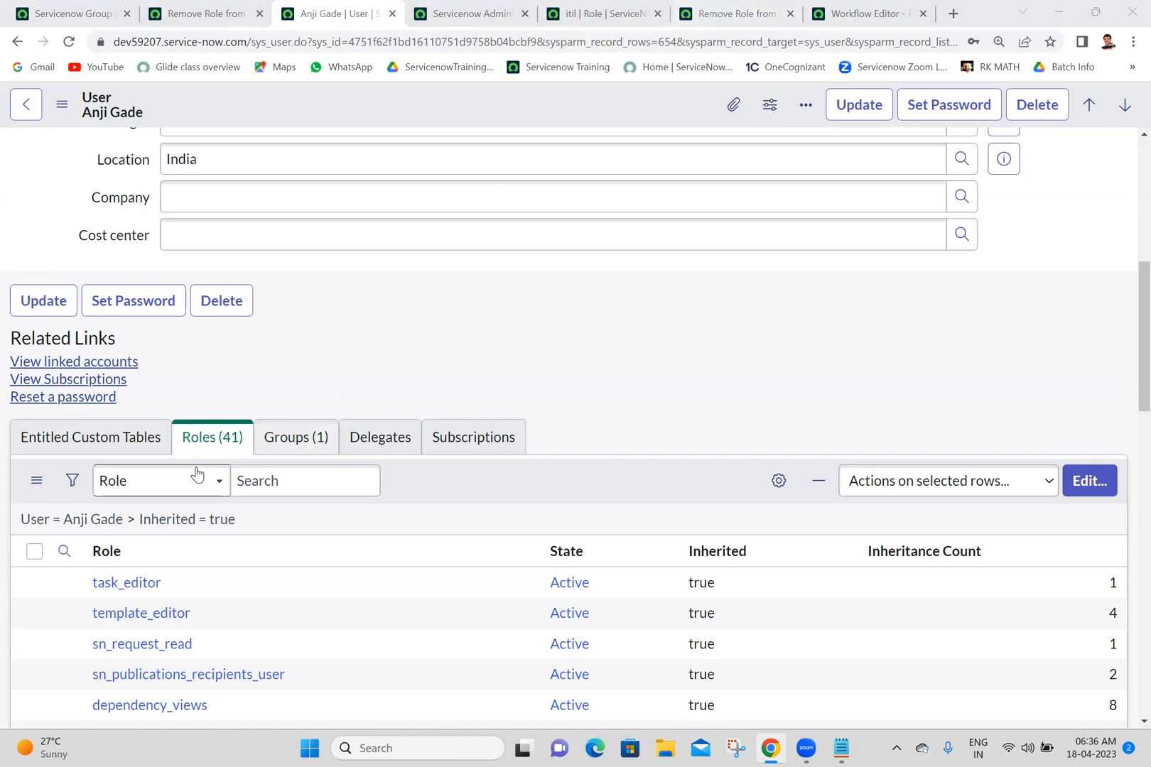
Step: Clear the Inherited = true filter, filter out the inherited roles instead and review the user's directly assigned roles
left_click(100, 524)
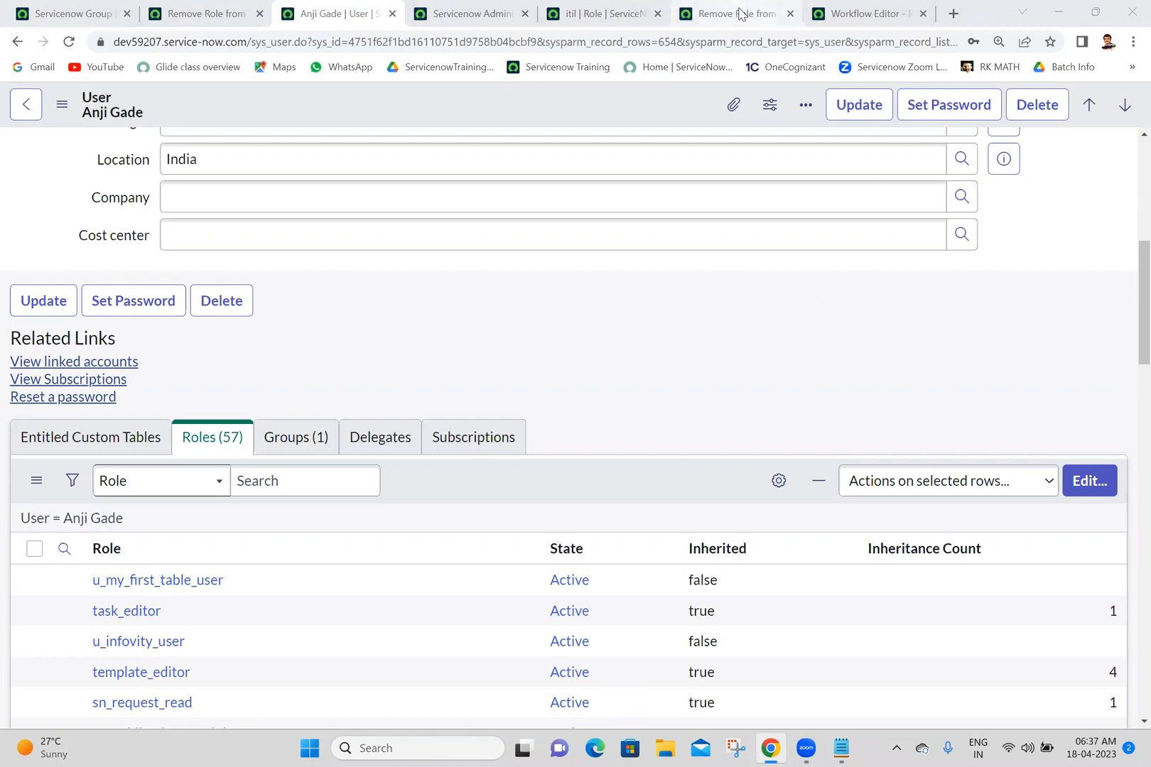
left_click_drag(1128, 343, 1122, 390)
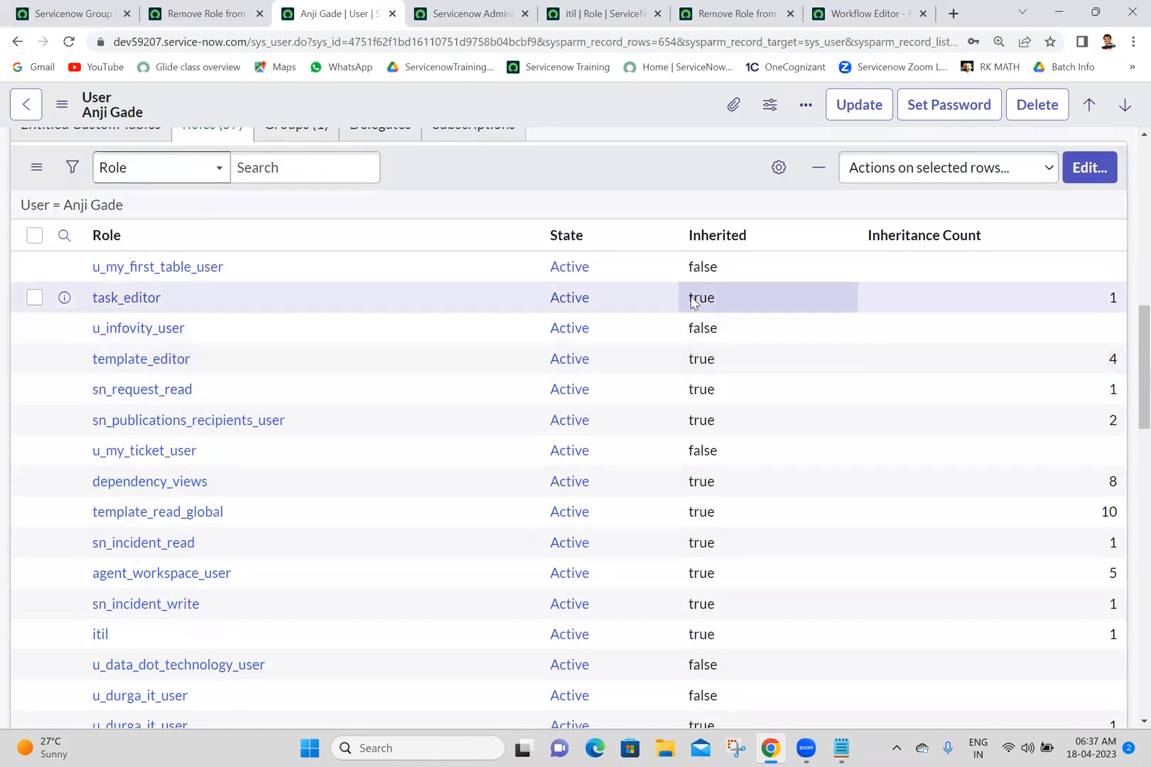
right_click(703, 300)
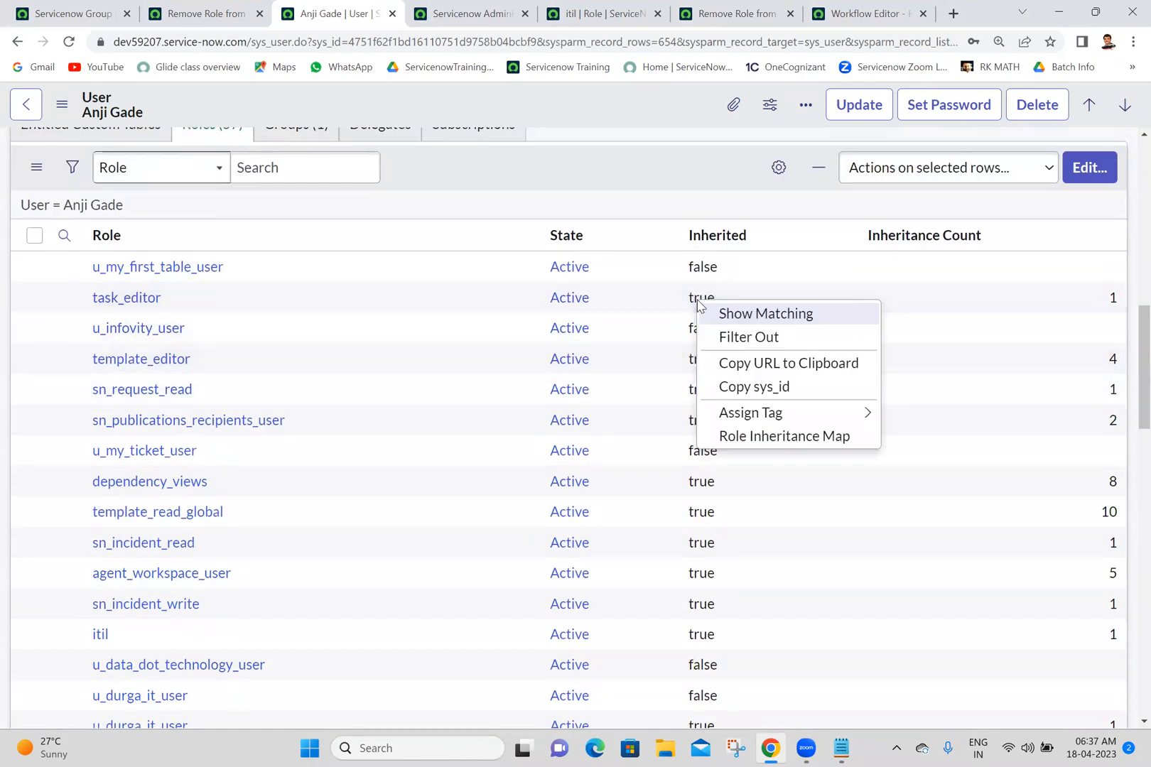
left_click(744, 338)
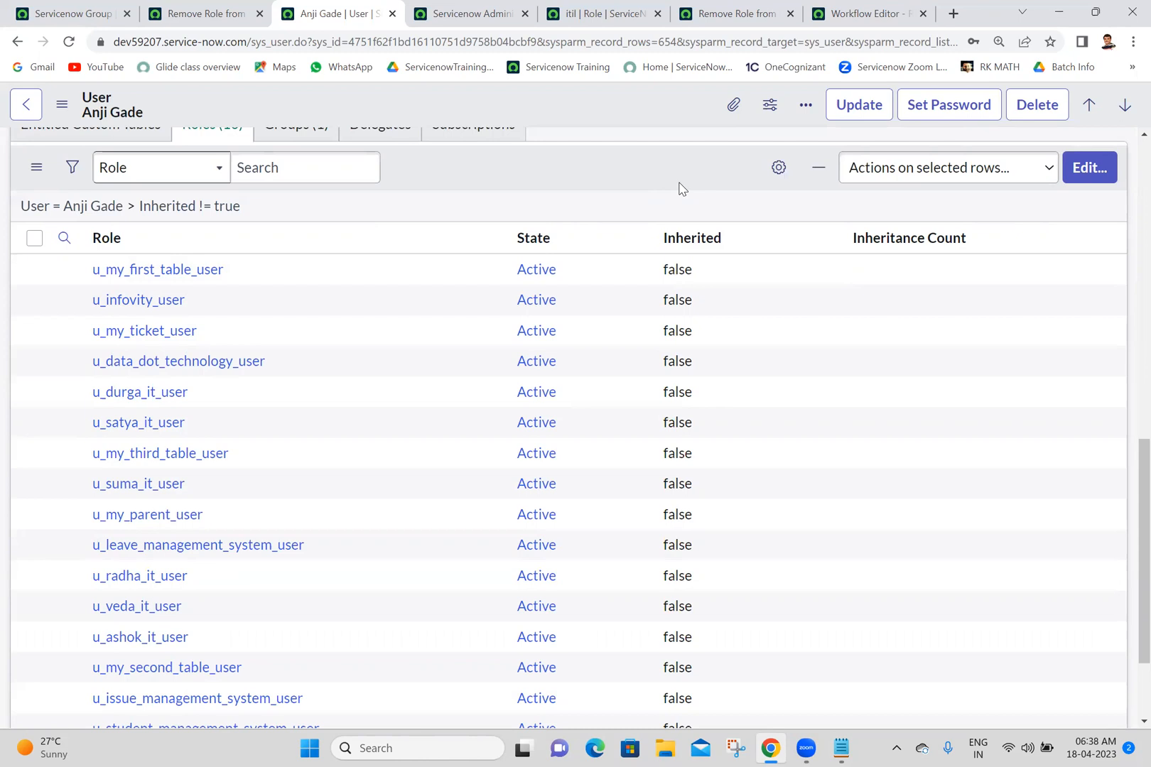
left_click_drag(1140, 479, 1139, 539)
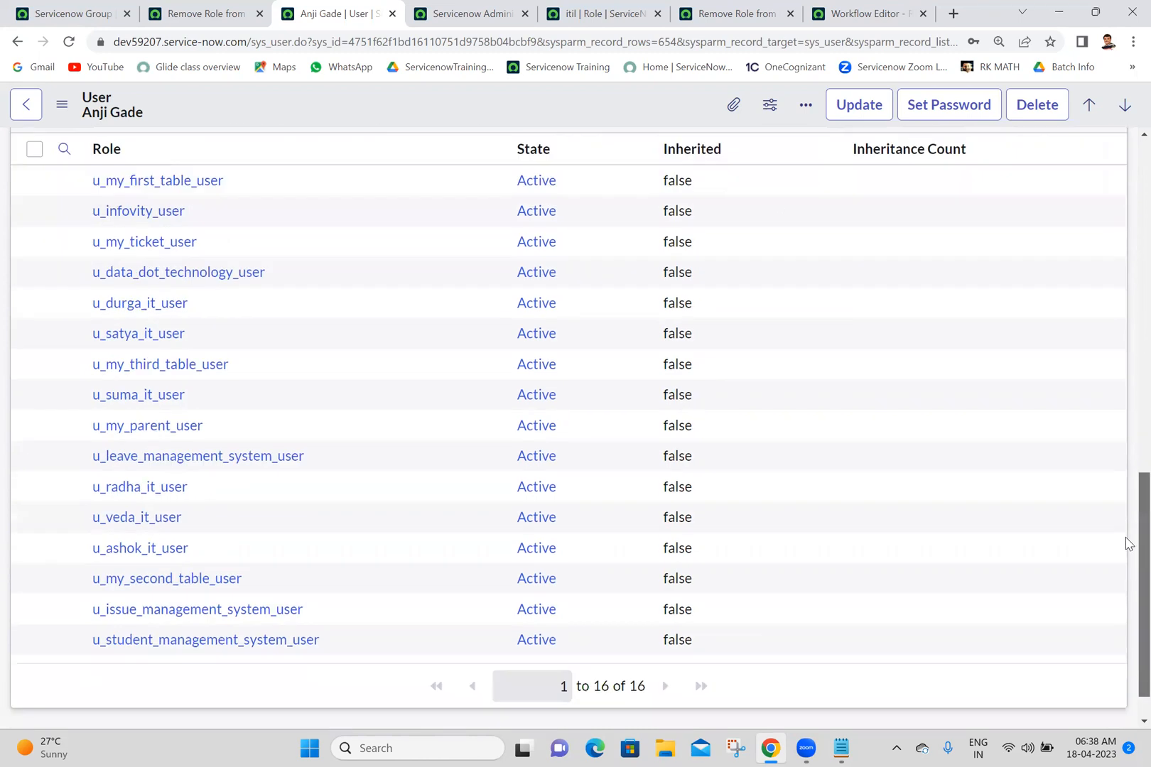
scroll(1126, 603, "up", 5)
scroll(1111, 572, "down", 1)
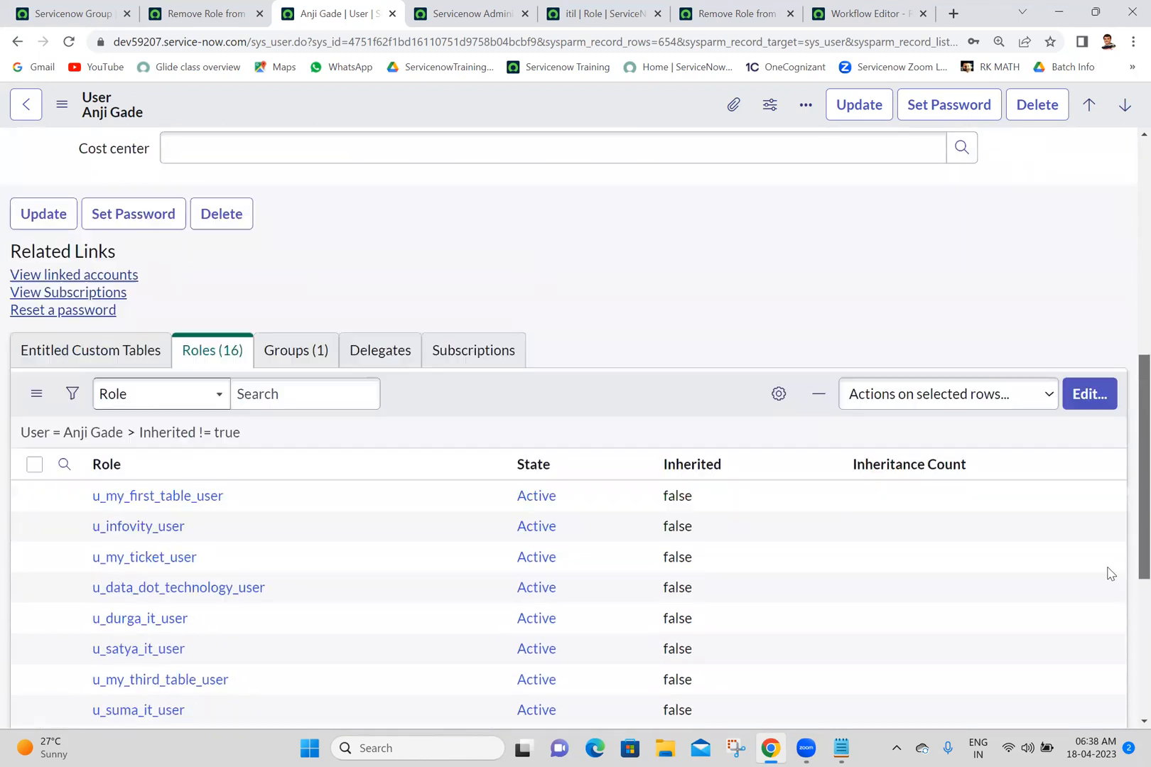
scroll(1125, 395, "up", 2)
scroll(1125, 384, "down", 1)
scroll(1127, 391, "down", 2)
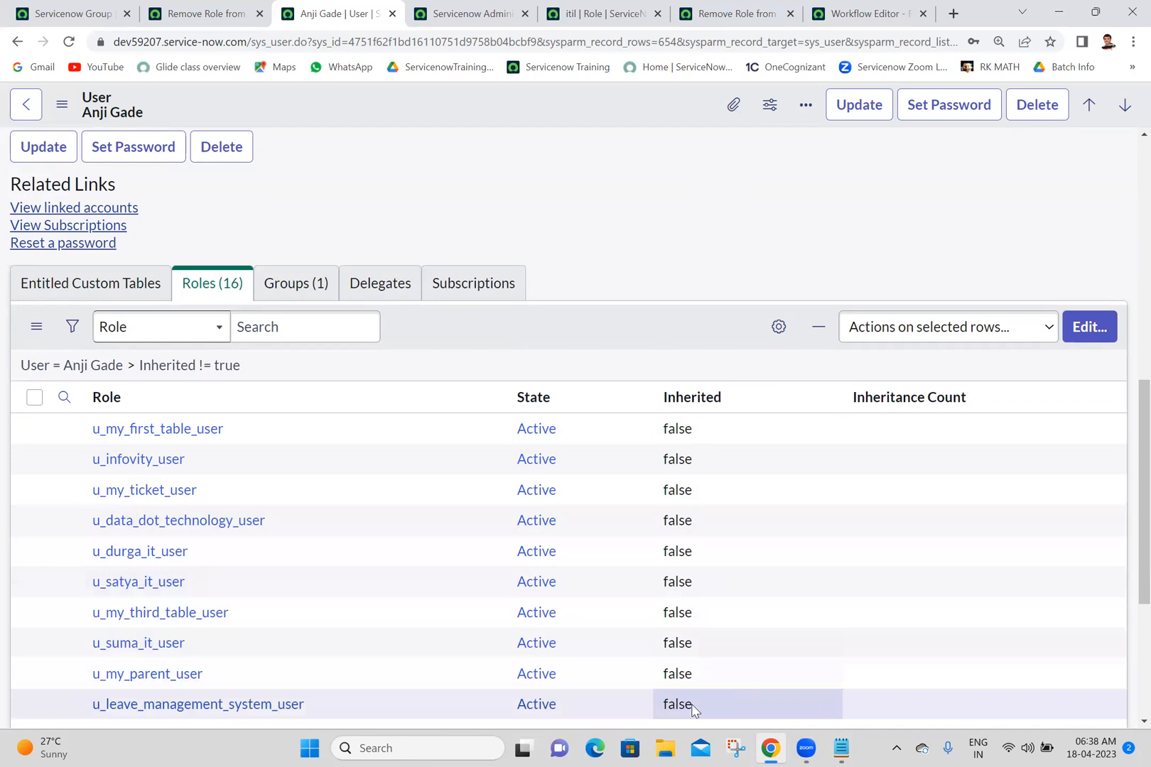
key("alt+Tab")
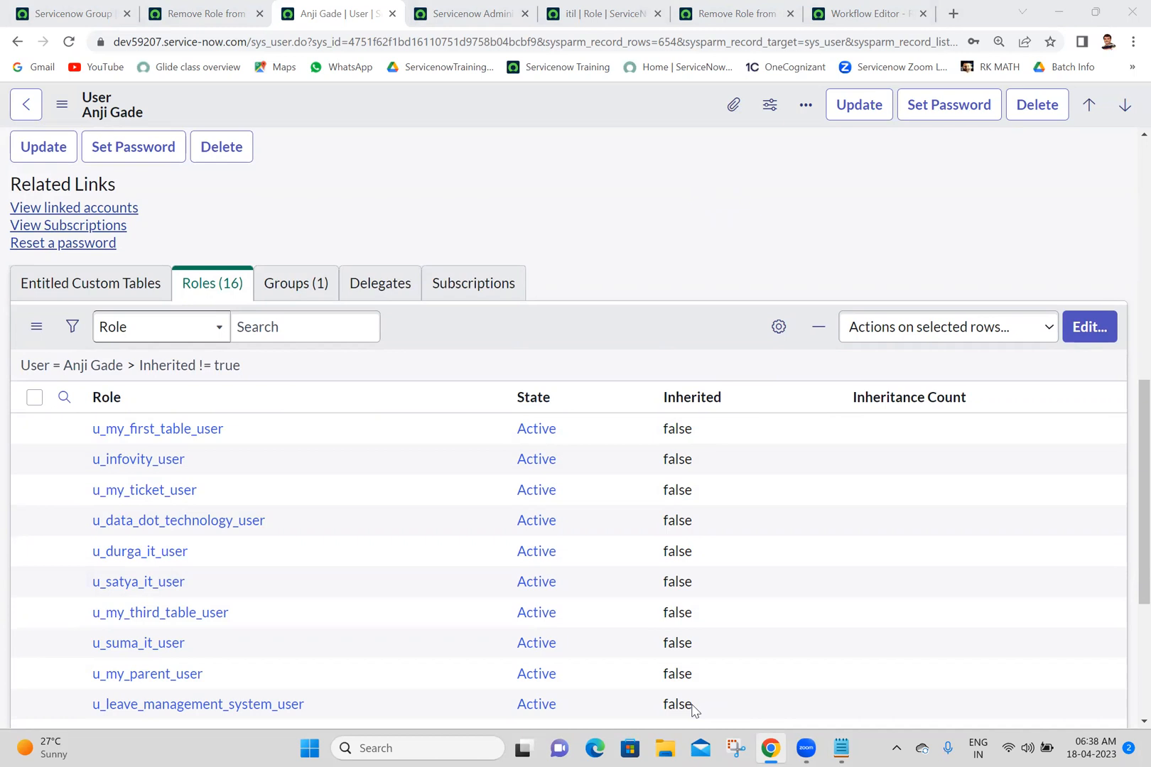
key("super+s")
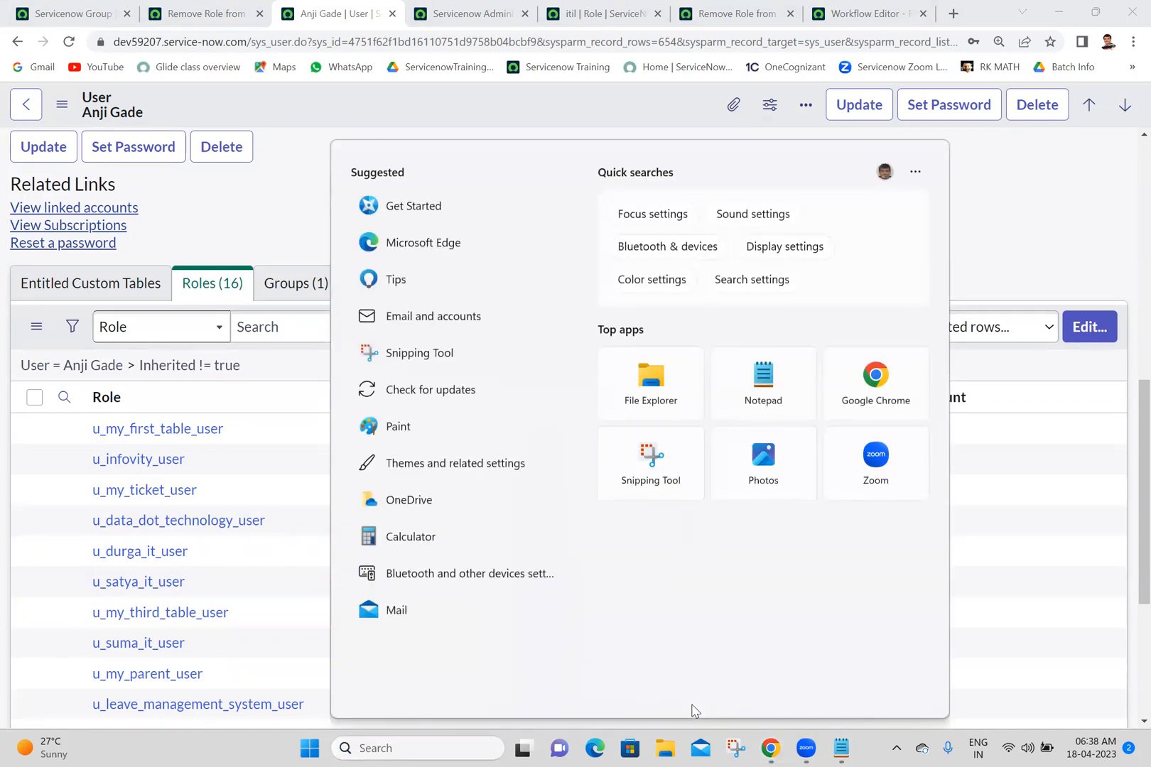
key("Escape")
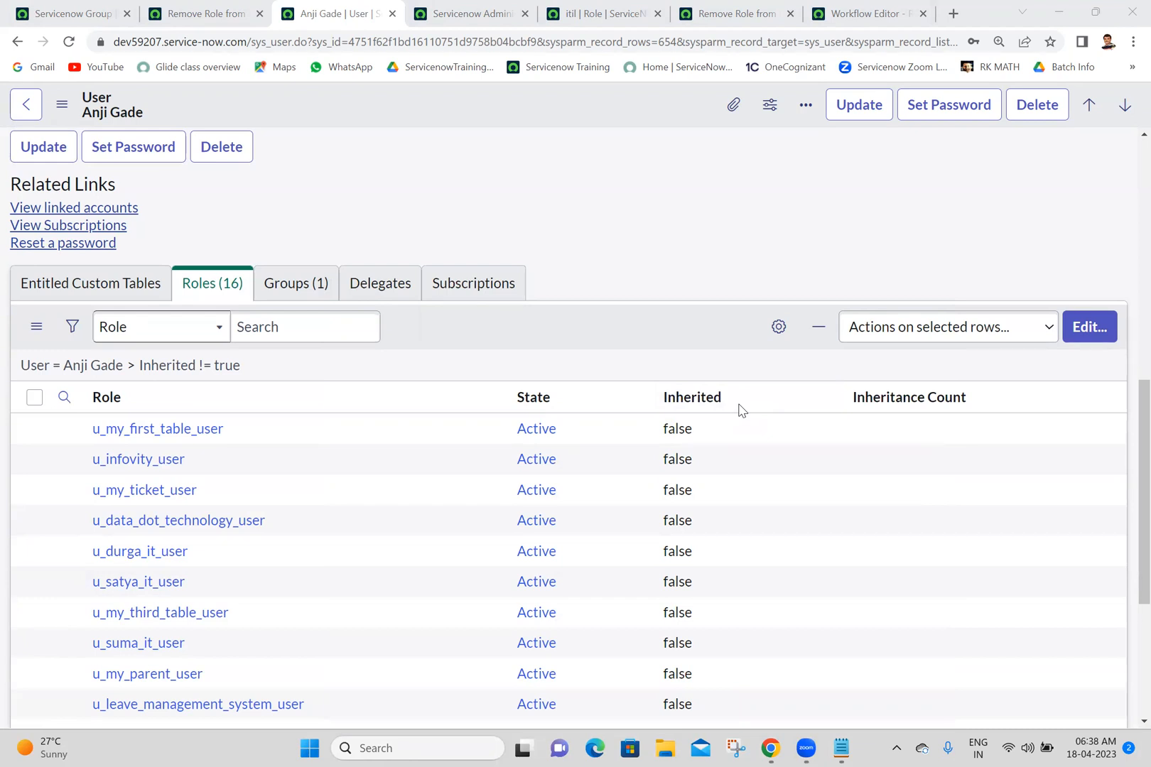
Step: Switch to the Remove Role from User catalog item form and check its empty Role field
left_click(628, 8)
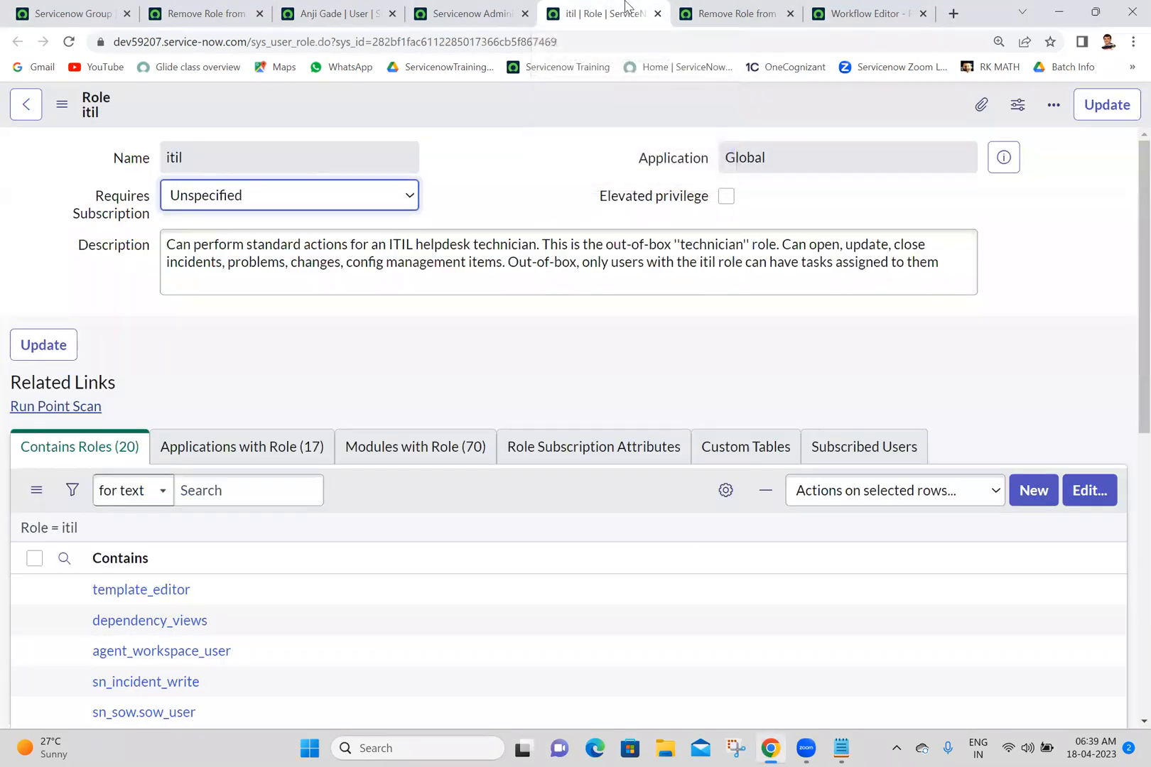
left_click(757, 7)
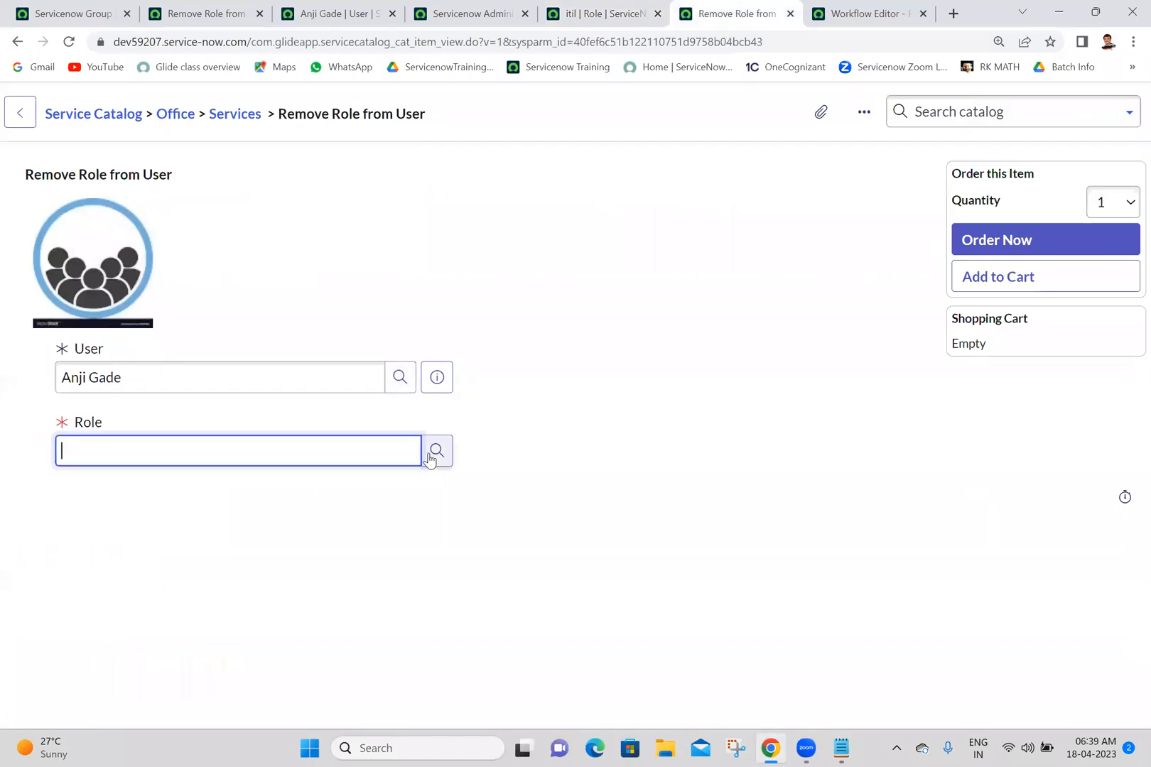
left_click(465, 451)
left_click(350, 459)
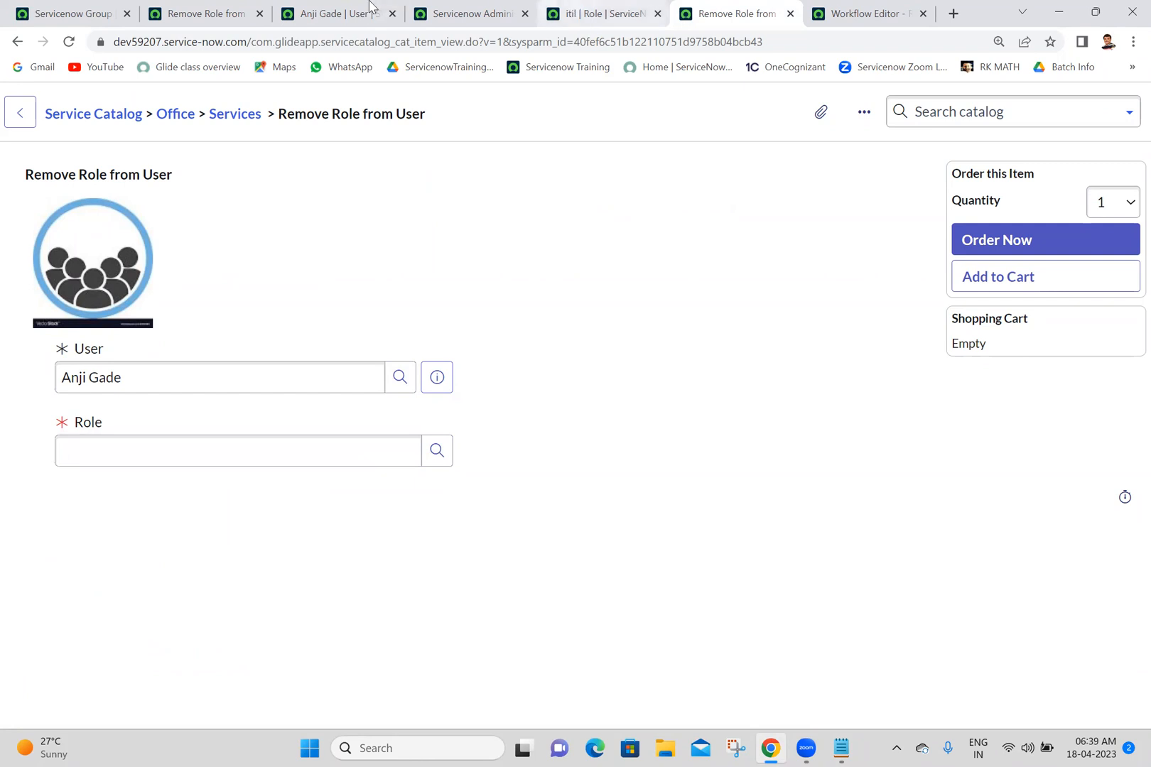
Step: Find the System Definition script includes by filtering for "script include", open them in a new browser tab and open the catalogUtil record
left_click(370, 8)
left_click(233, 8)
left_click(91, 10)
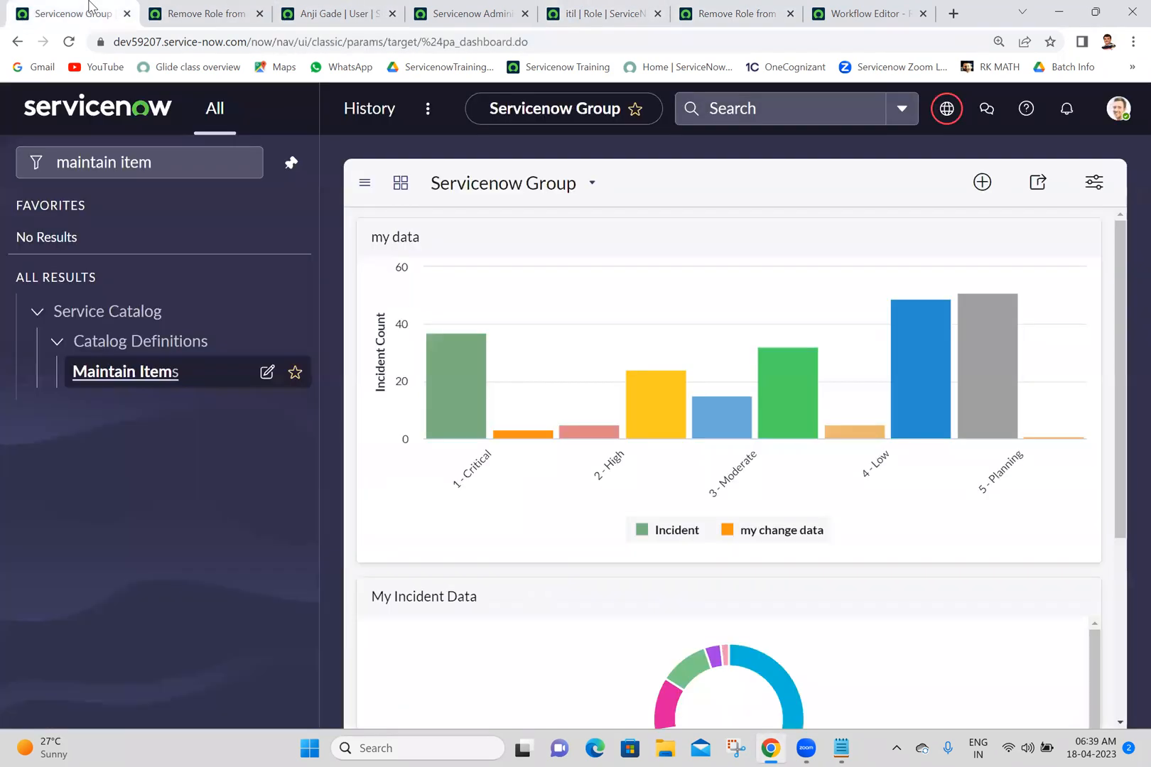
left_click(208, 163)
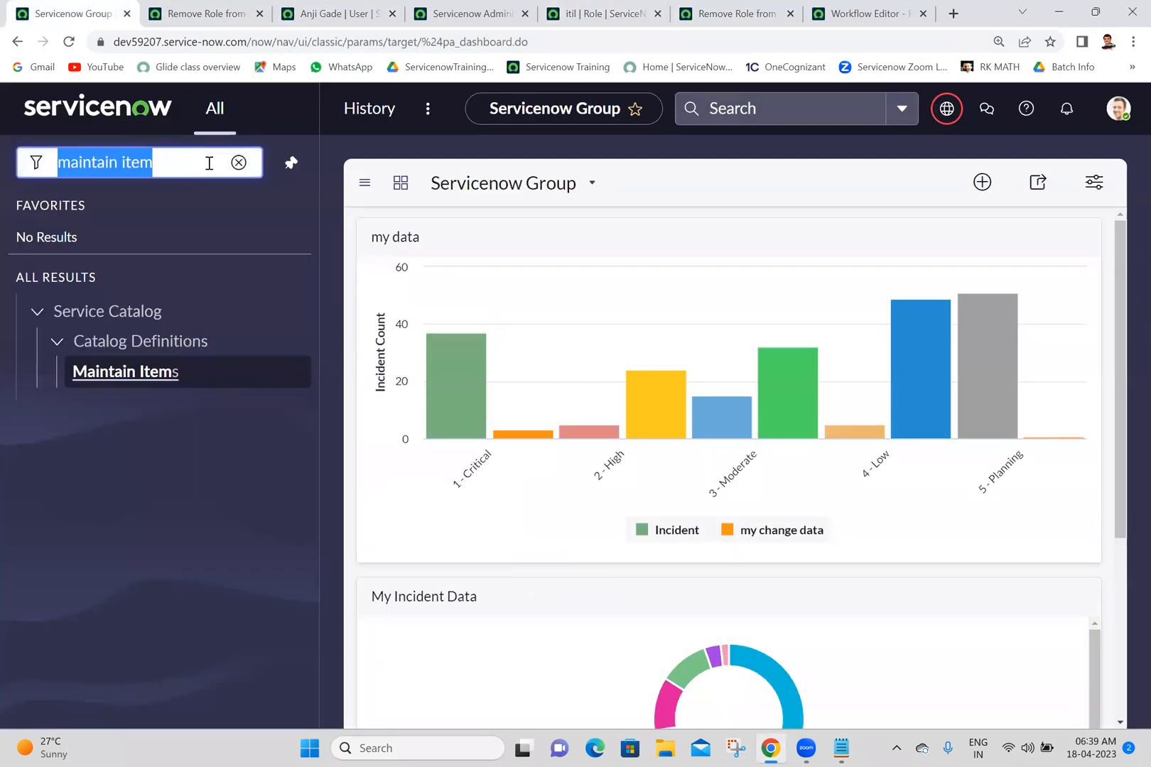
type("script ")
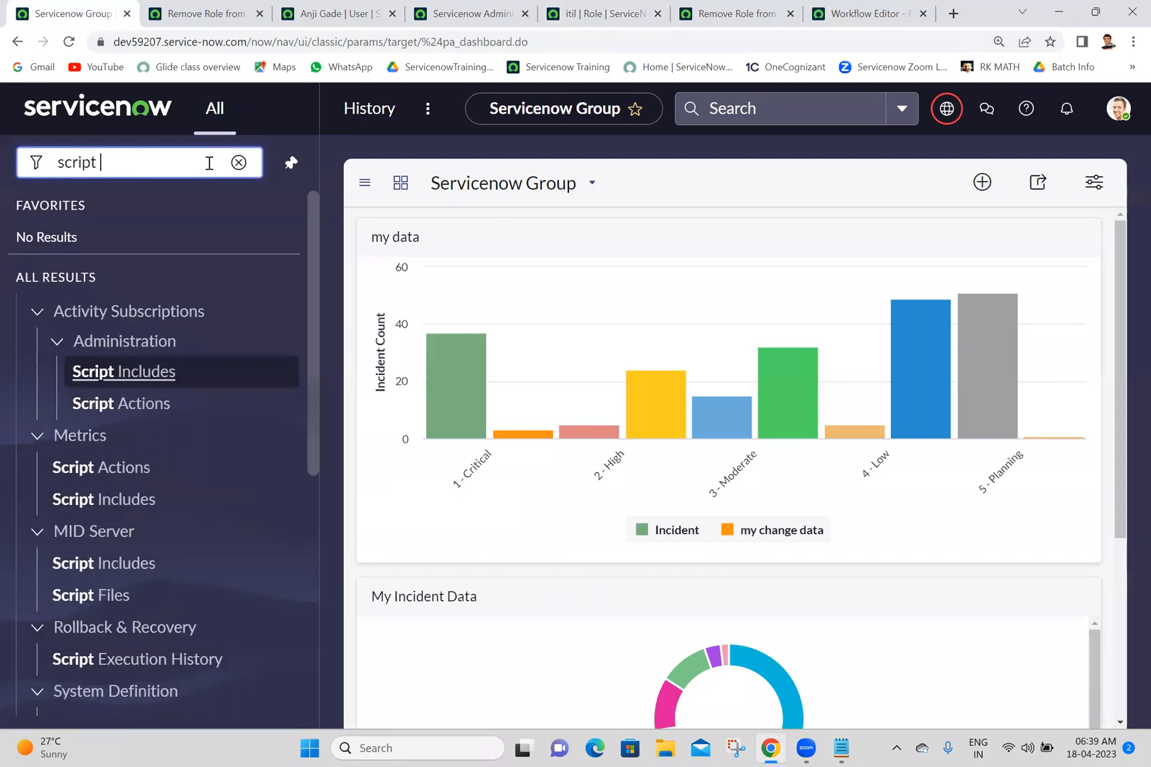
type("include")
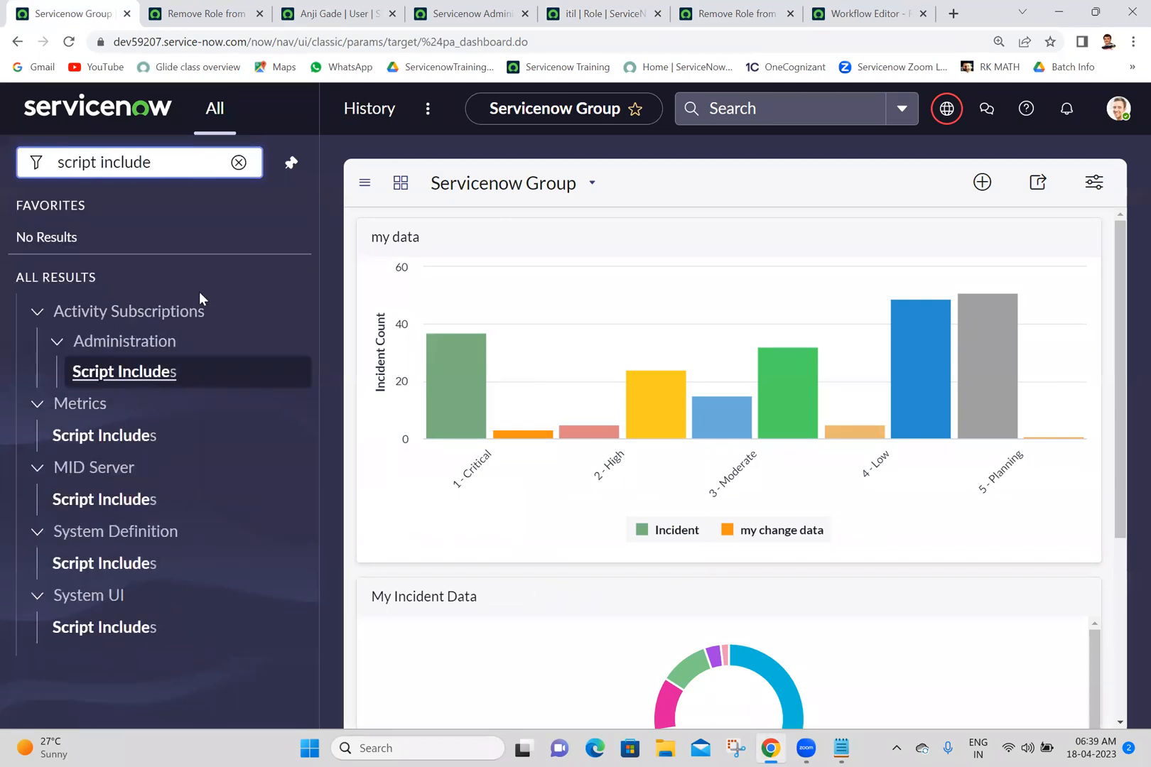
left_click(118, 575)
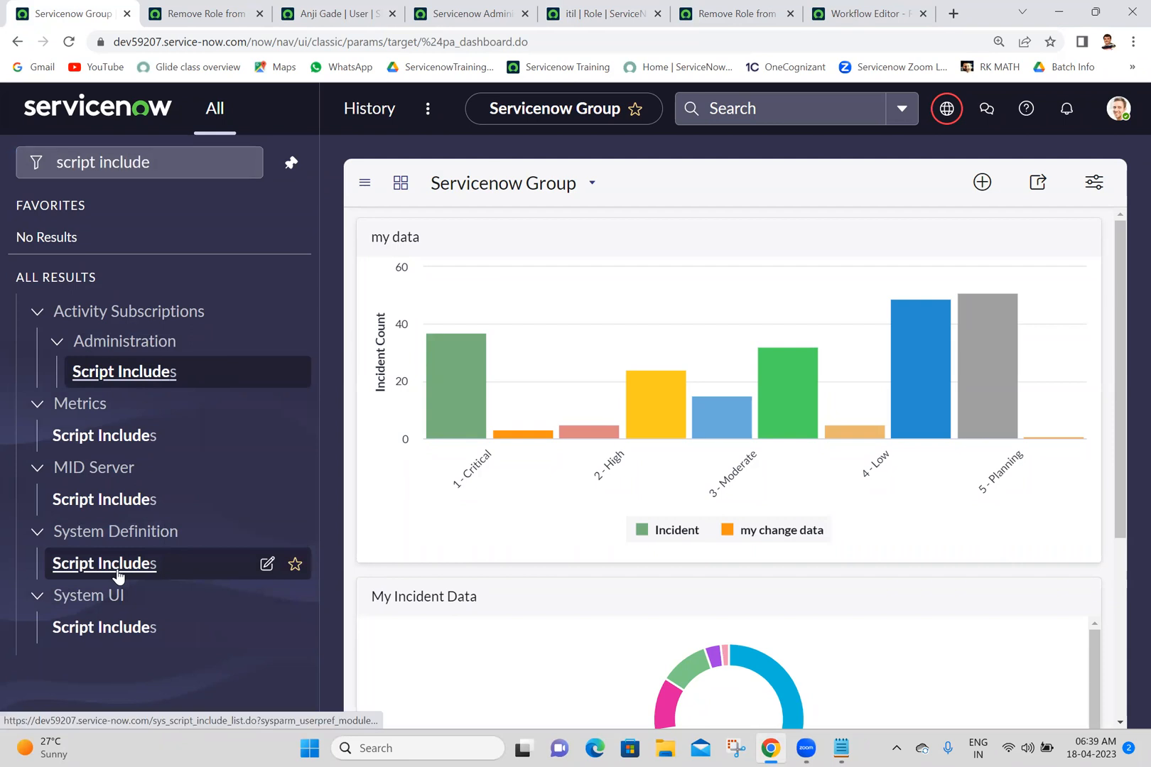
middle_click(118, 575)
left_click(213, 10)
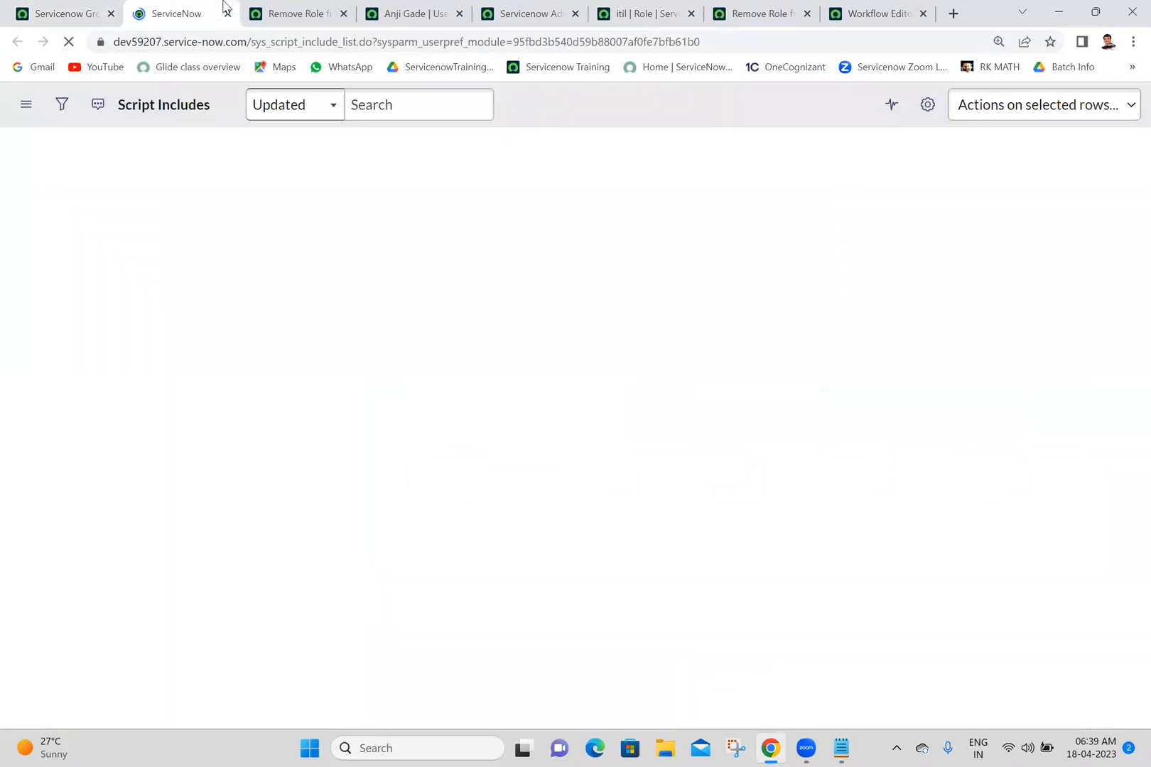
left_click(136, 254)
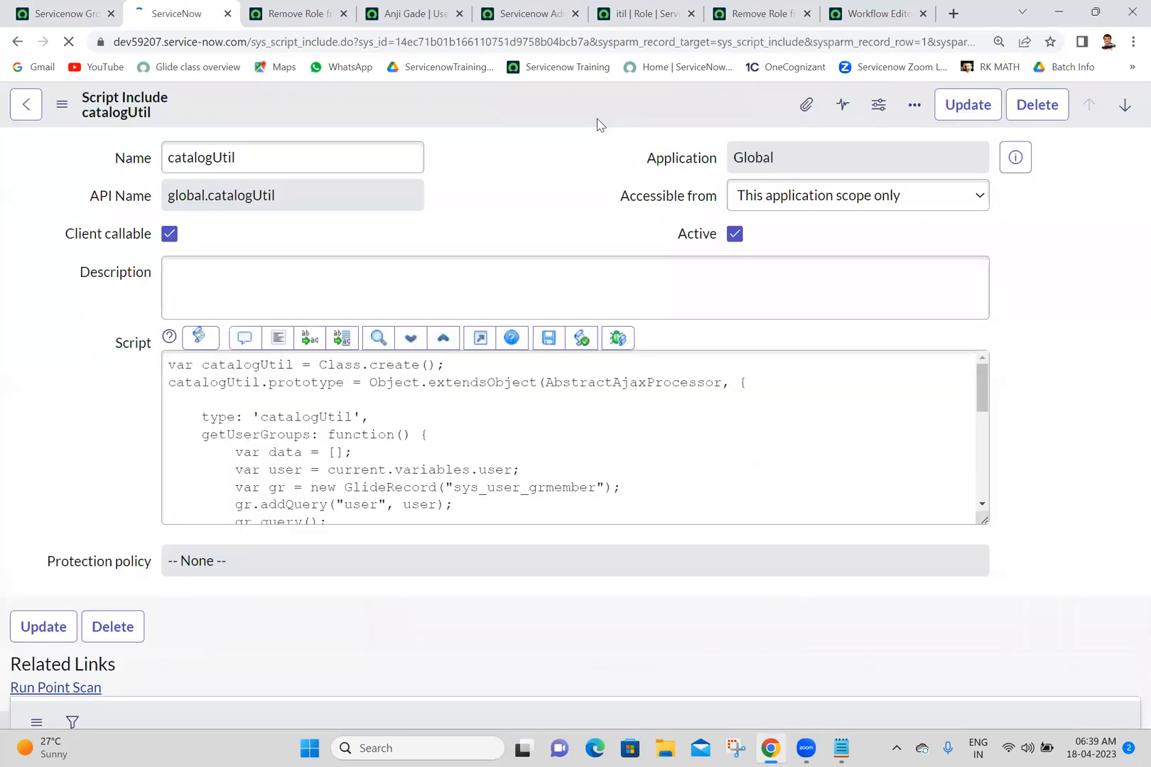
Step: Add a comma after the closing brace of the getGroup function and start a new line in the script
scroll(1128, 380, "down", 1)
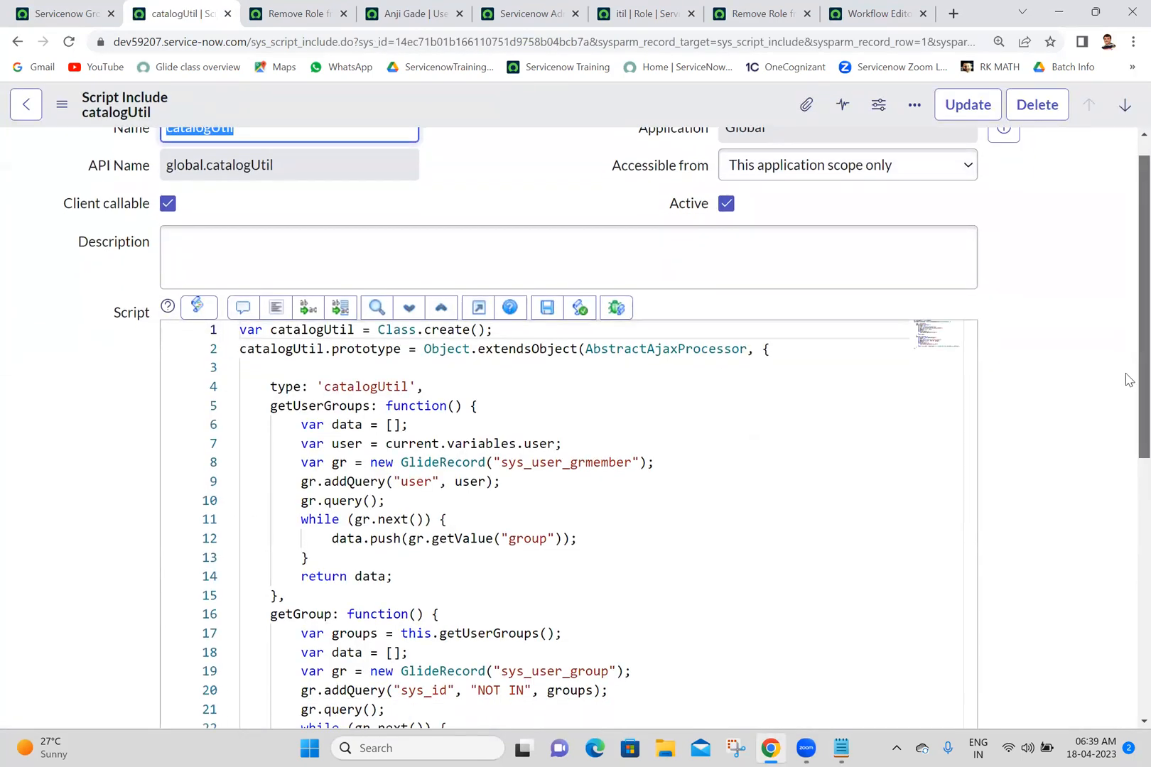
scroll(1128, 380, "down", 3)
left_click_drag(972, 295, 971, 454)
left_click(354, 301)
type(",")
key("Return")
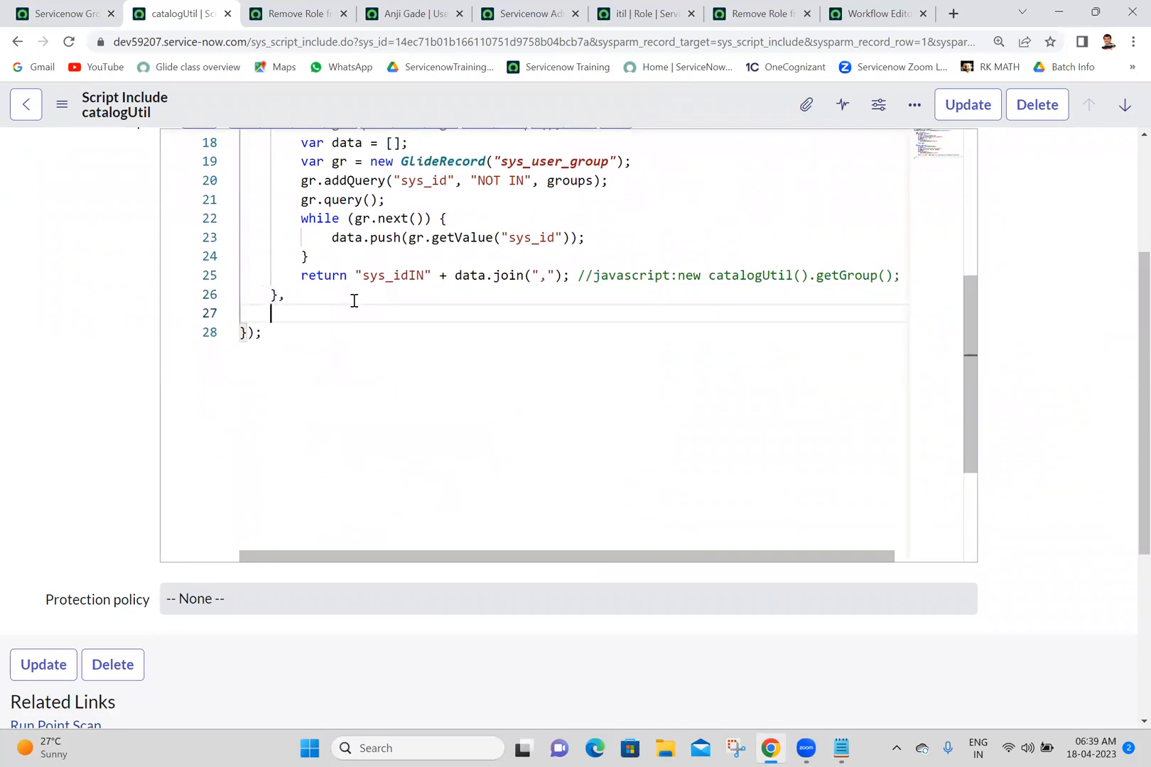
Step: Declare a function named getUserRoles with an empty body below getGroup
type("get")
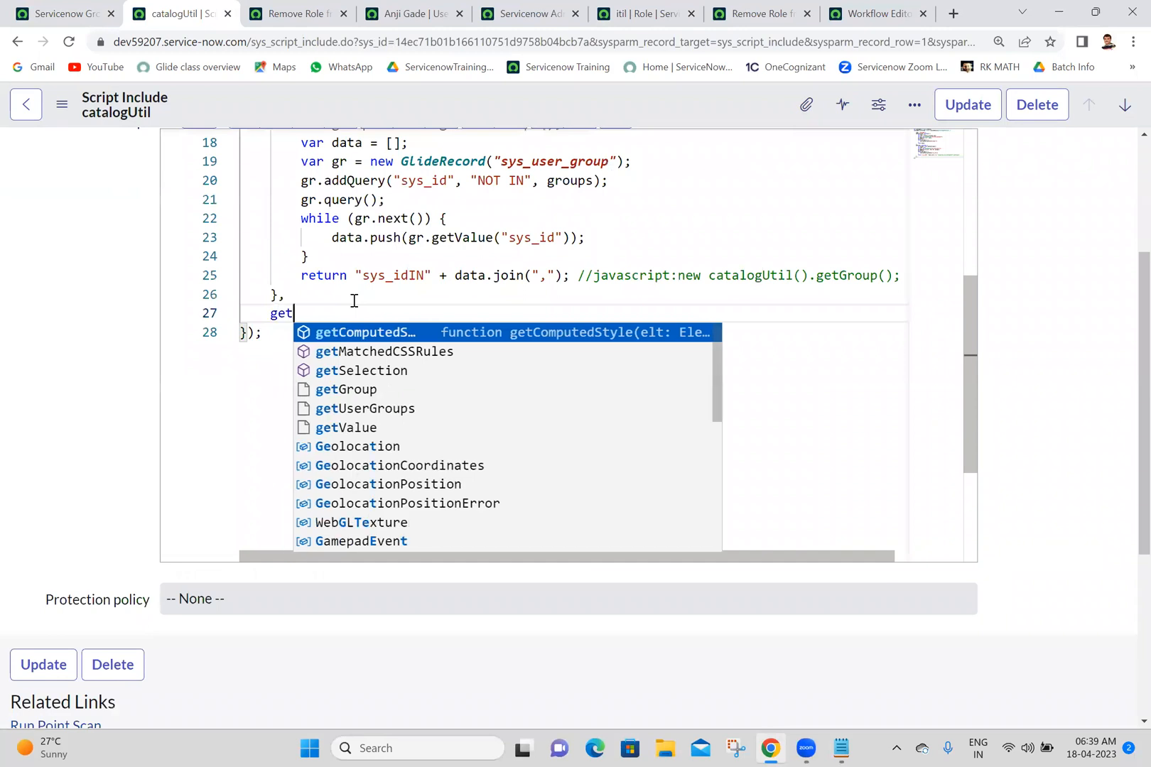
type("U")
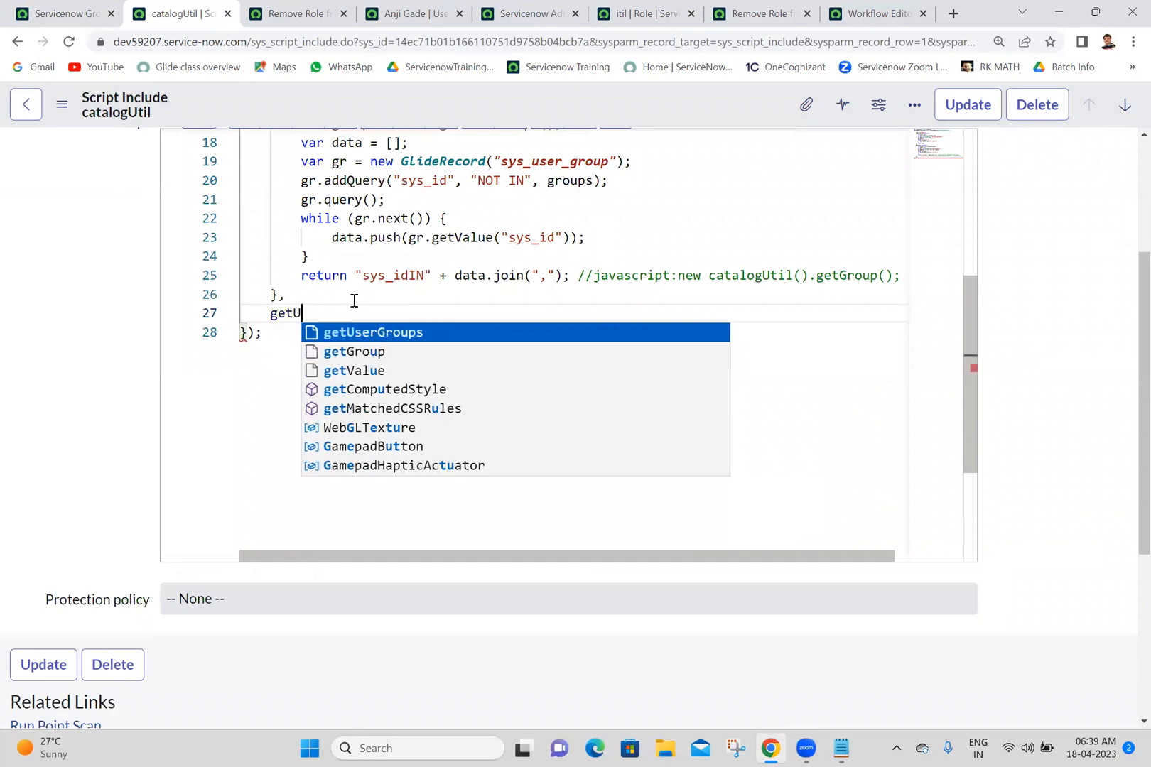
type("serRol")
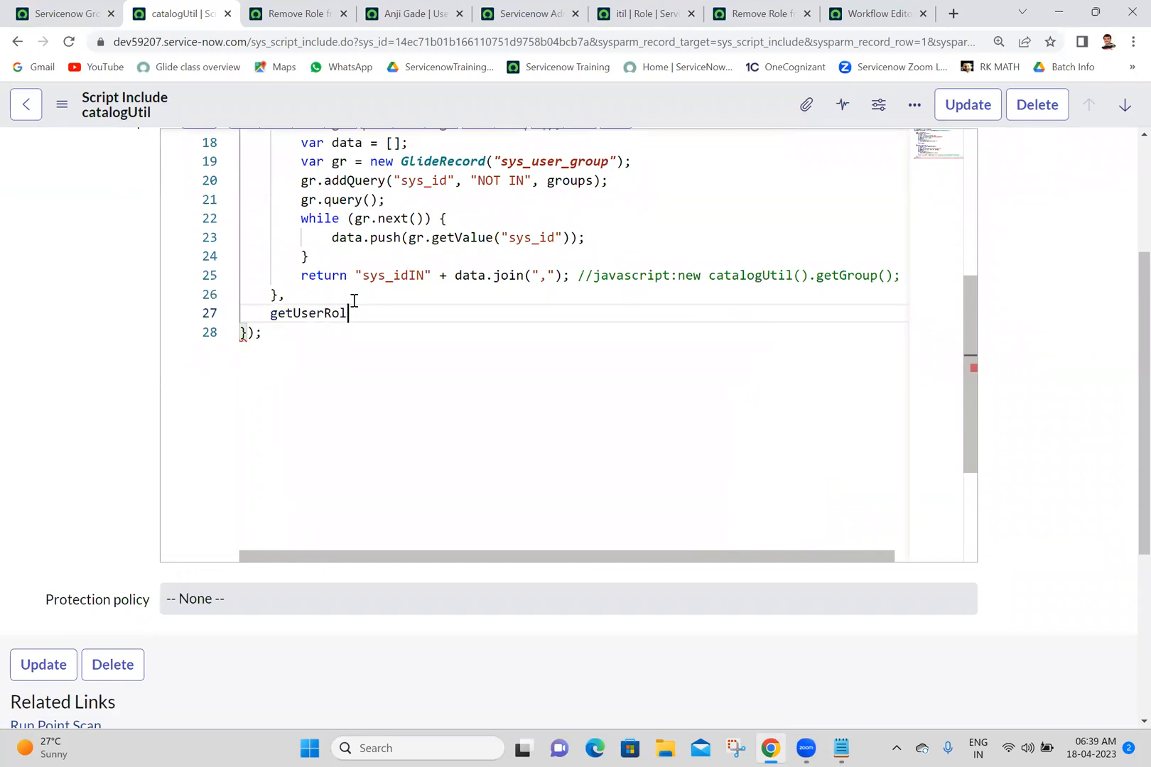
type("es:function")
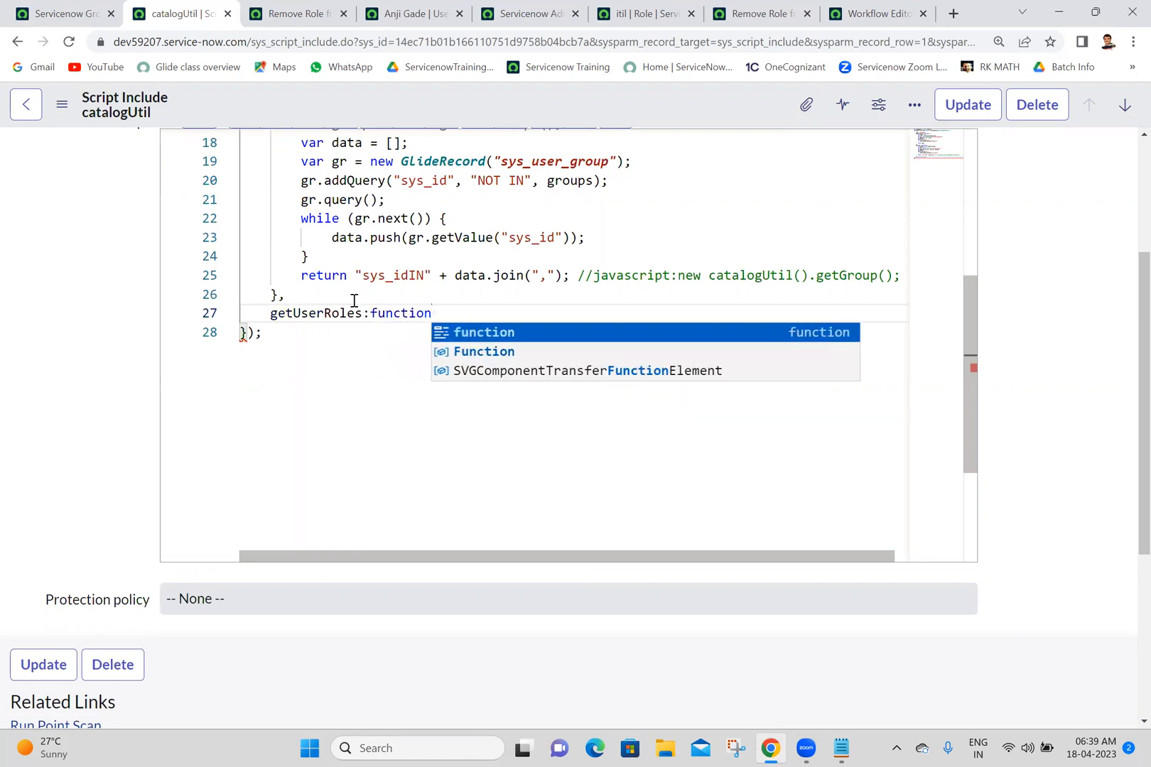
key("Escape")
type("(){")
key("Return")
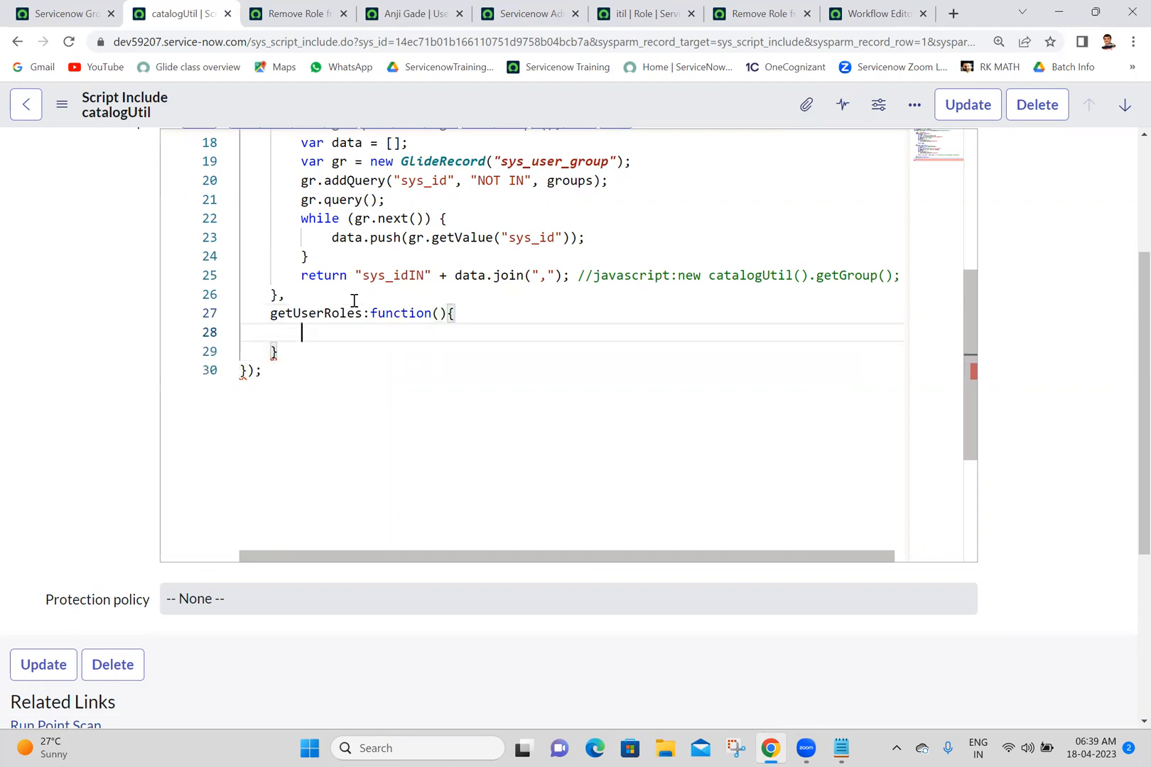
Step: Declare a user variable set to current.variables.user as the first line of getUserRoles
type("va")
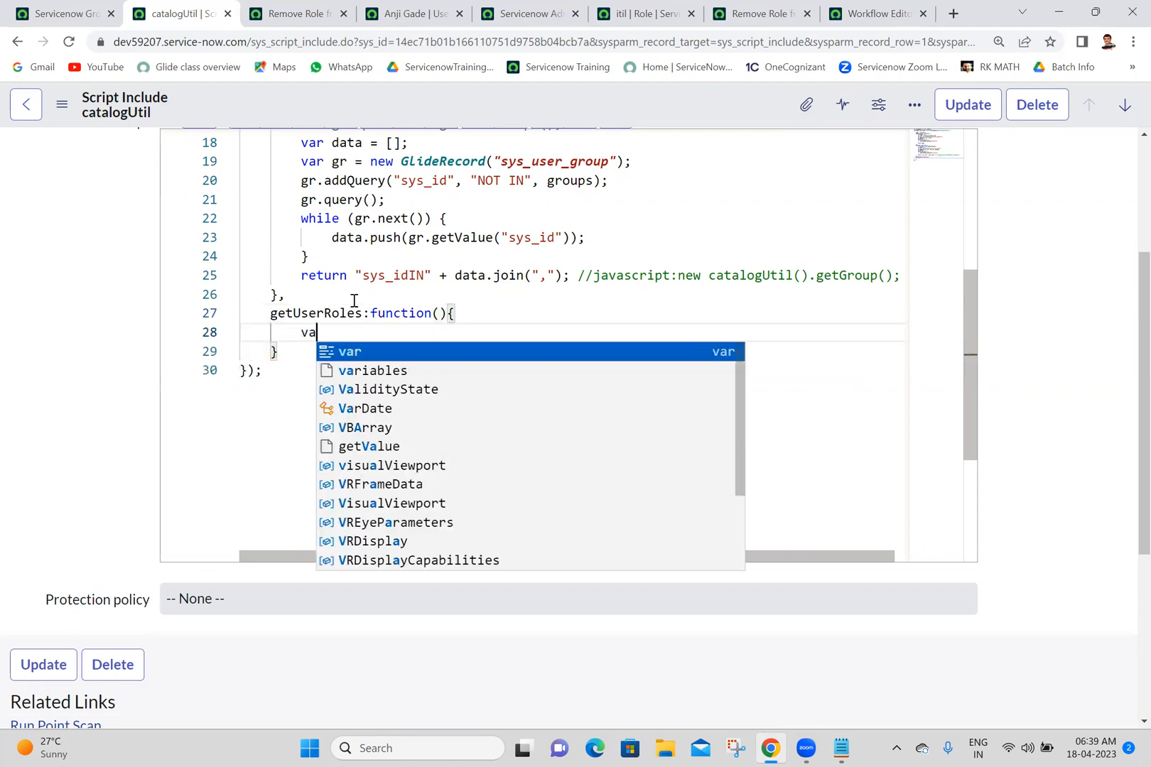
type("r role=sys")
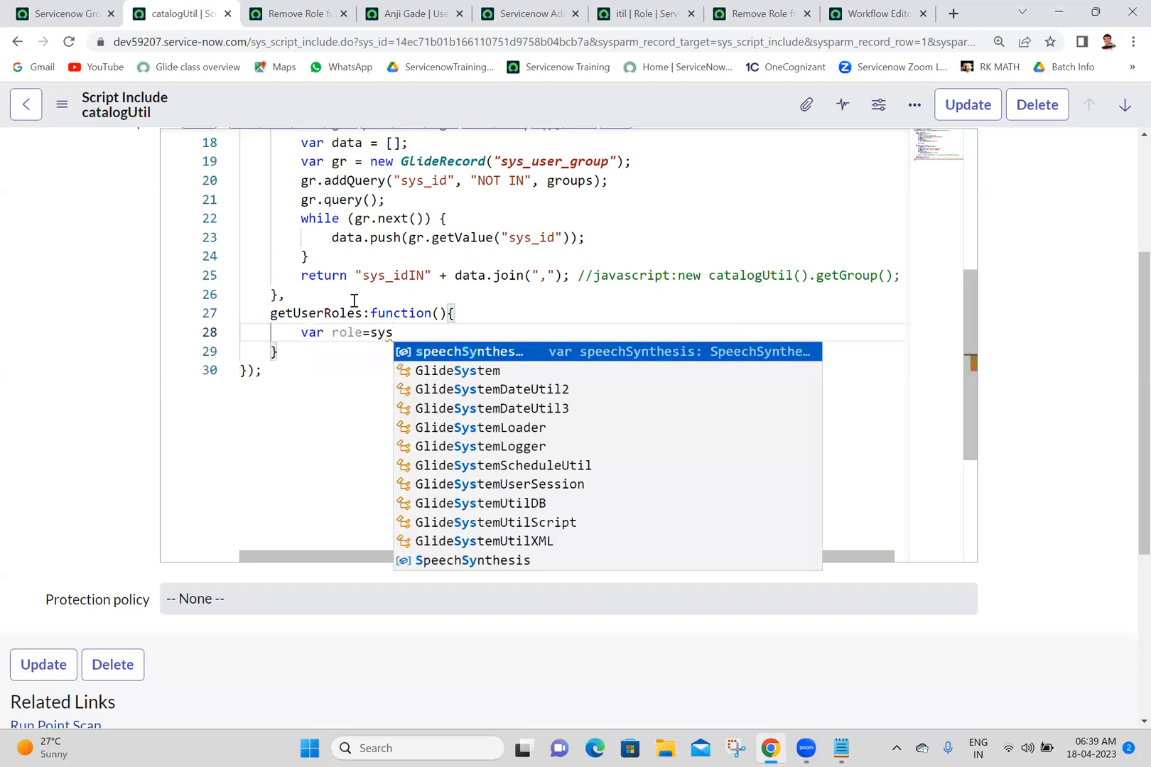
key("BackSpace")
key("BackSpace")
key("BackSpace")
key("BackSpace")
key("BackSpace")
key("BackSpace")
key("BackSpace")
key("BackSpace")
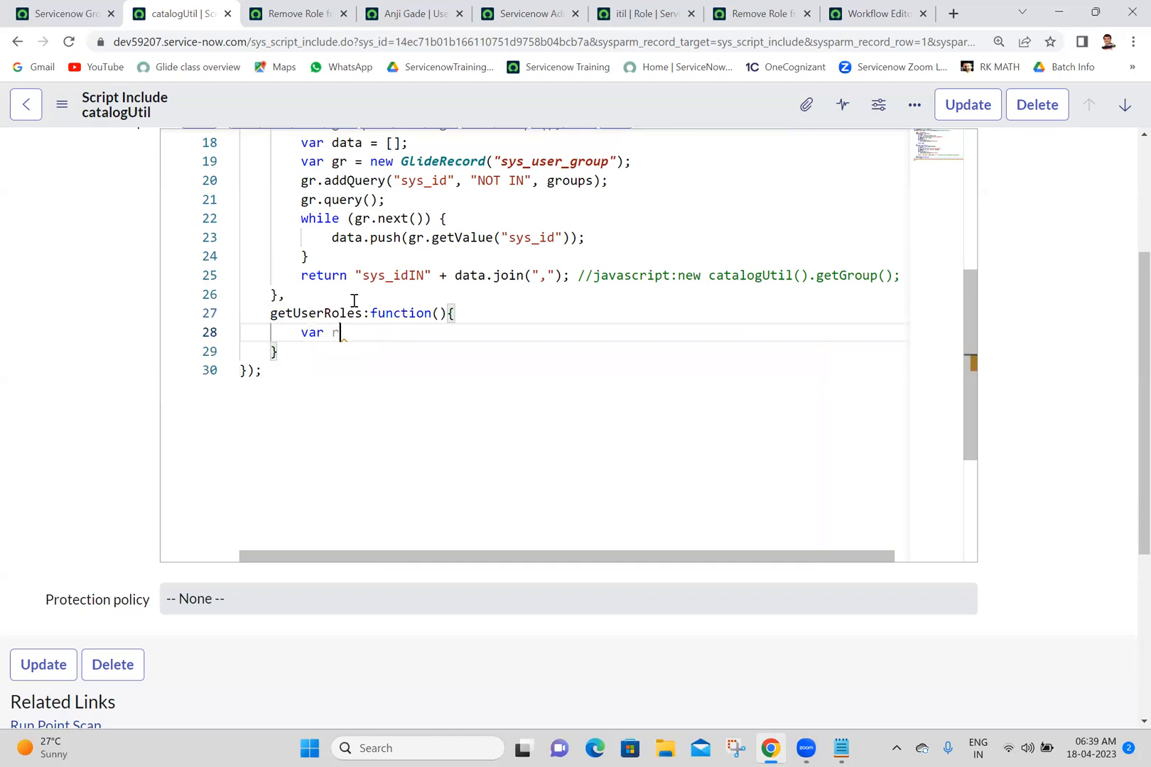
type("u")
type("ser=")
type("g_")
key("BackSpace")
key("BackSpace")
type("current.va")
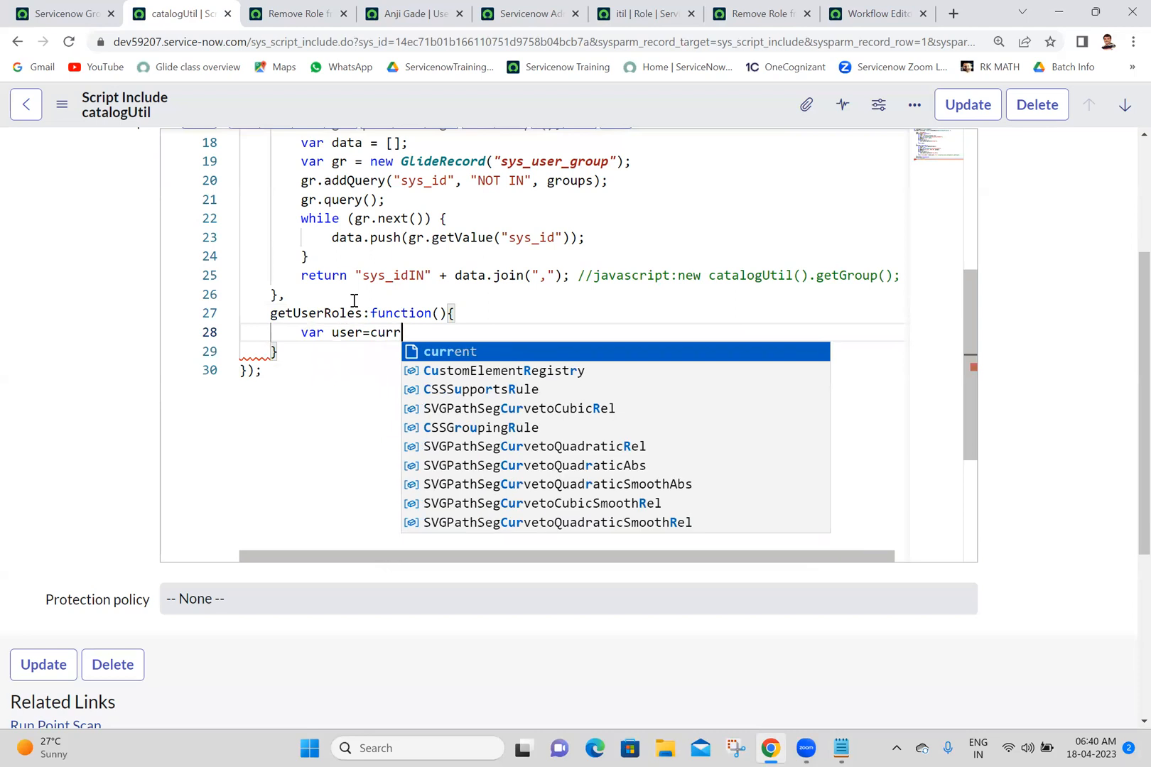
type("riables.")
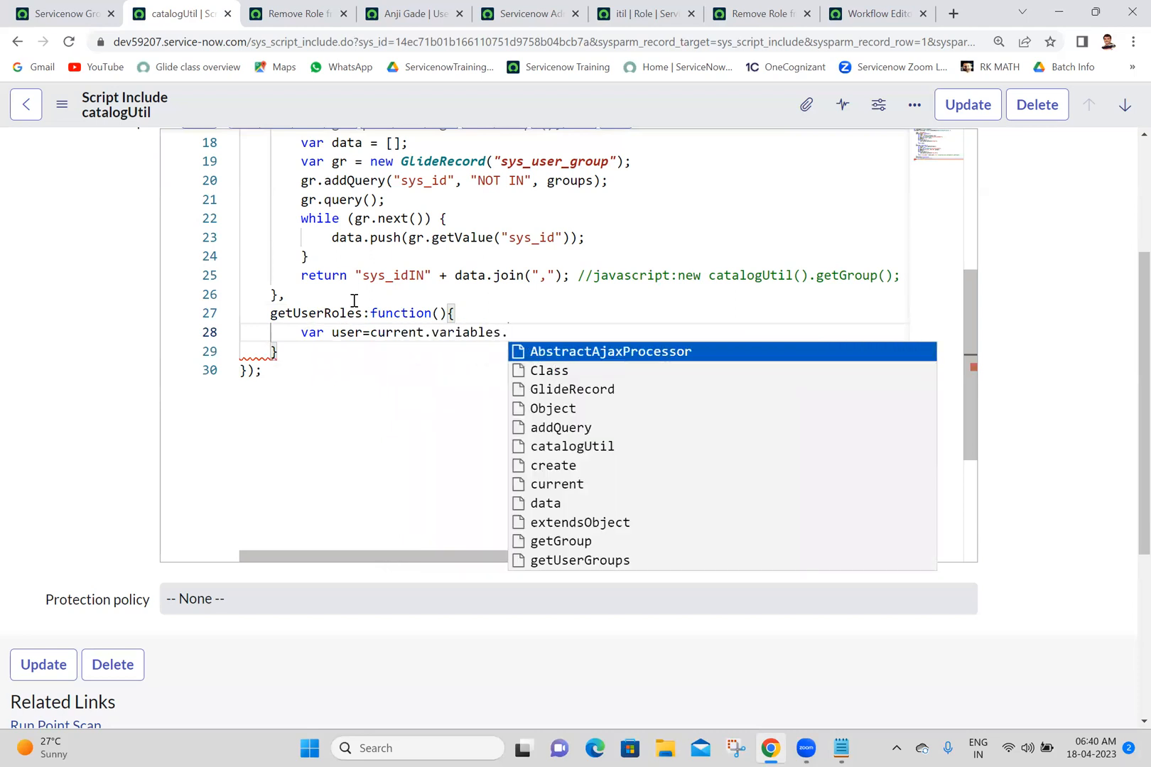
type("user")
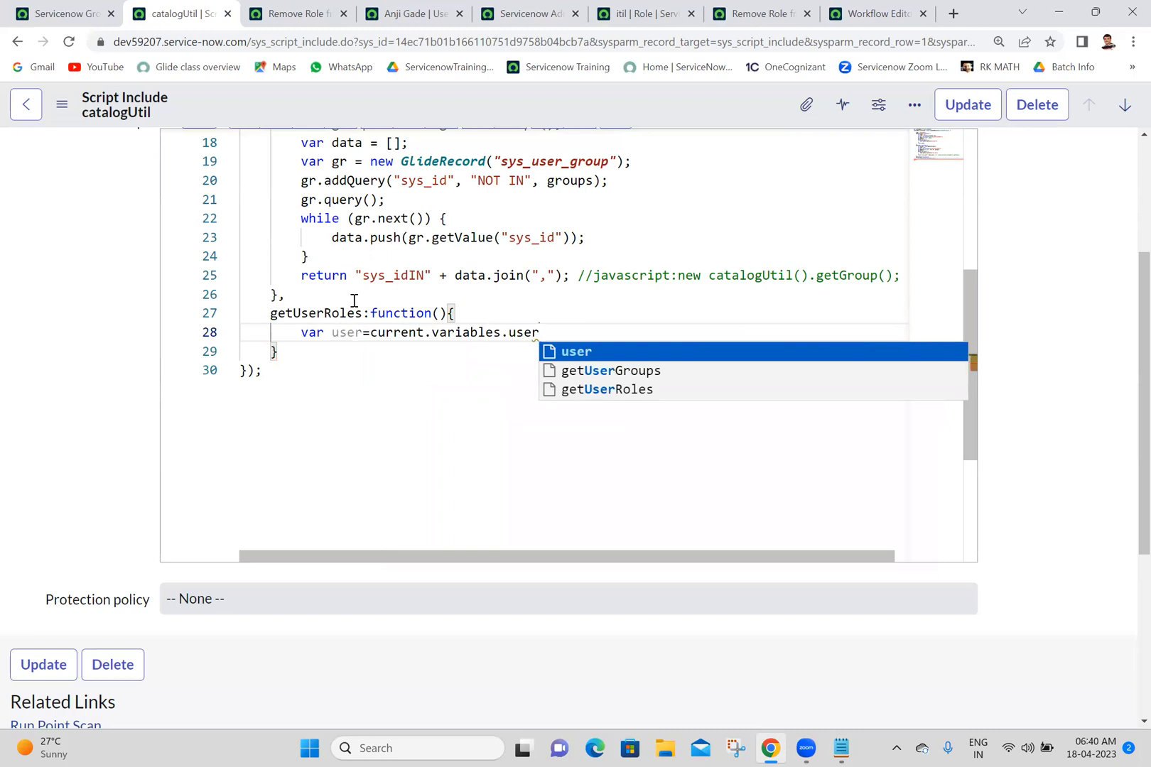
type(";")
key("Return")
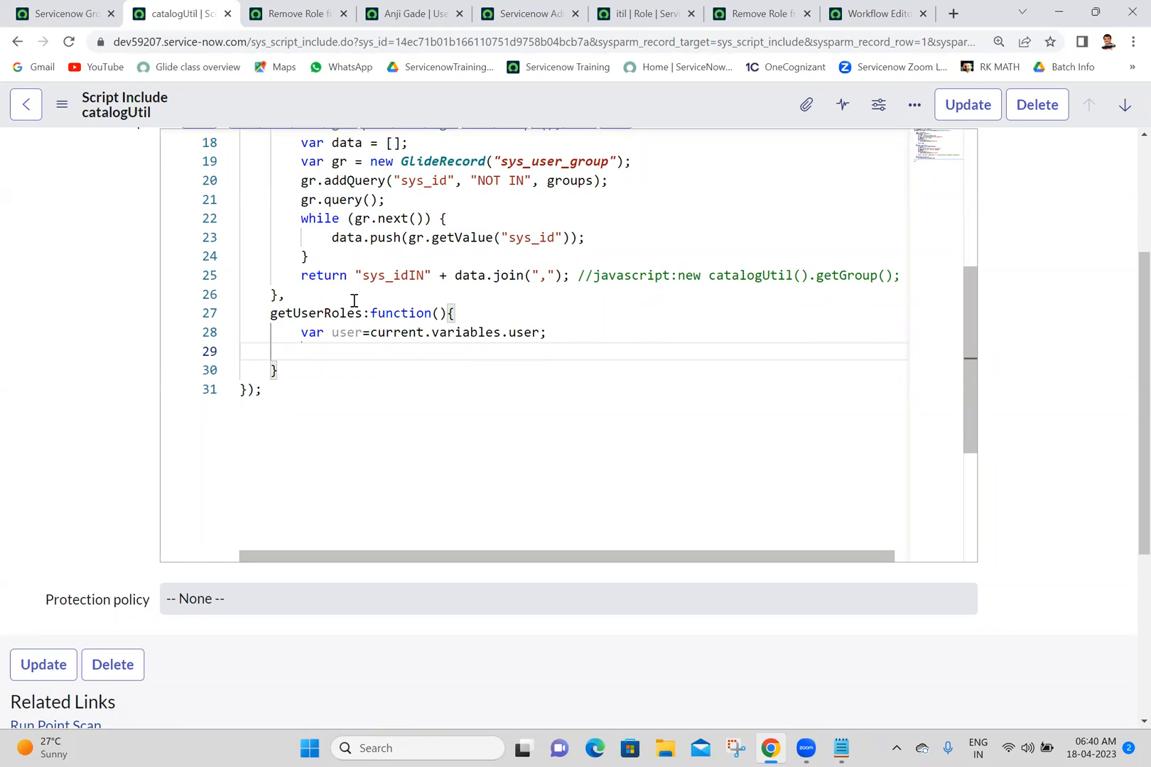
Step: Declare an empty array named data below the user variable
type("v")
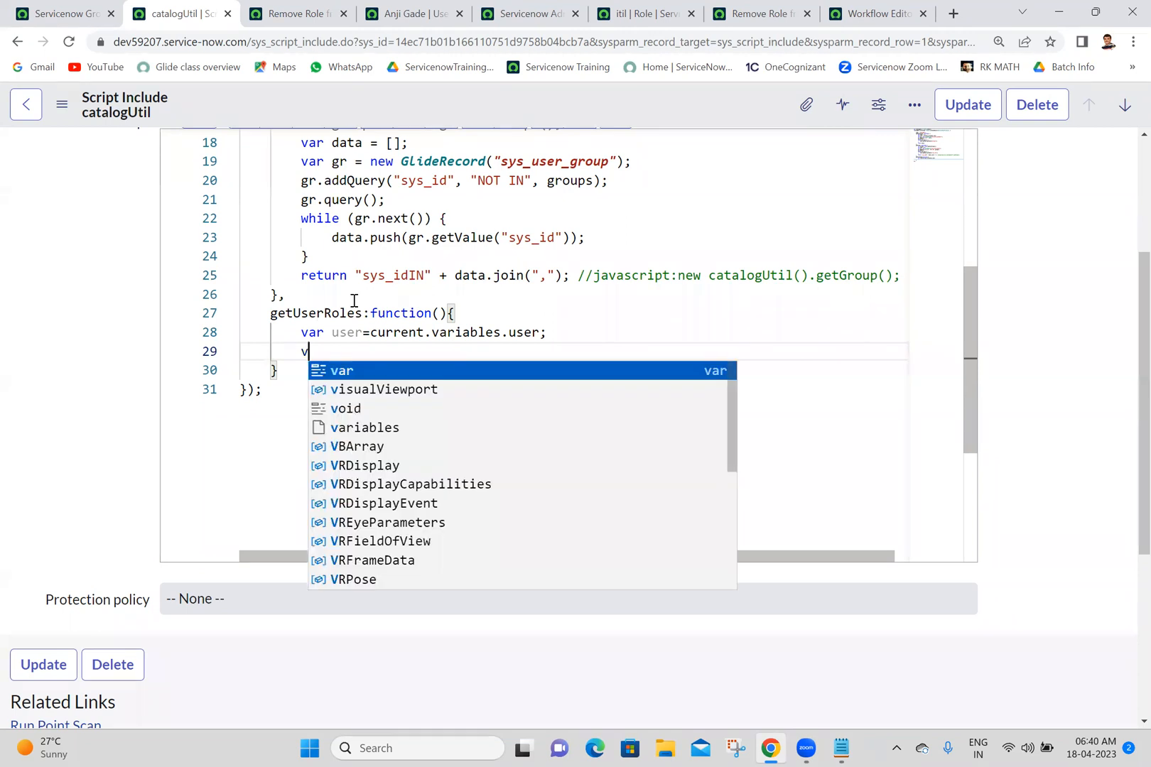
type("ar d")
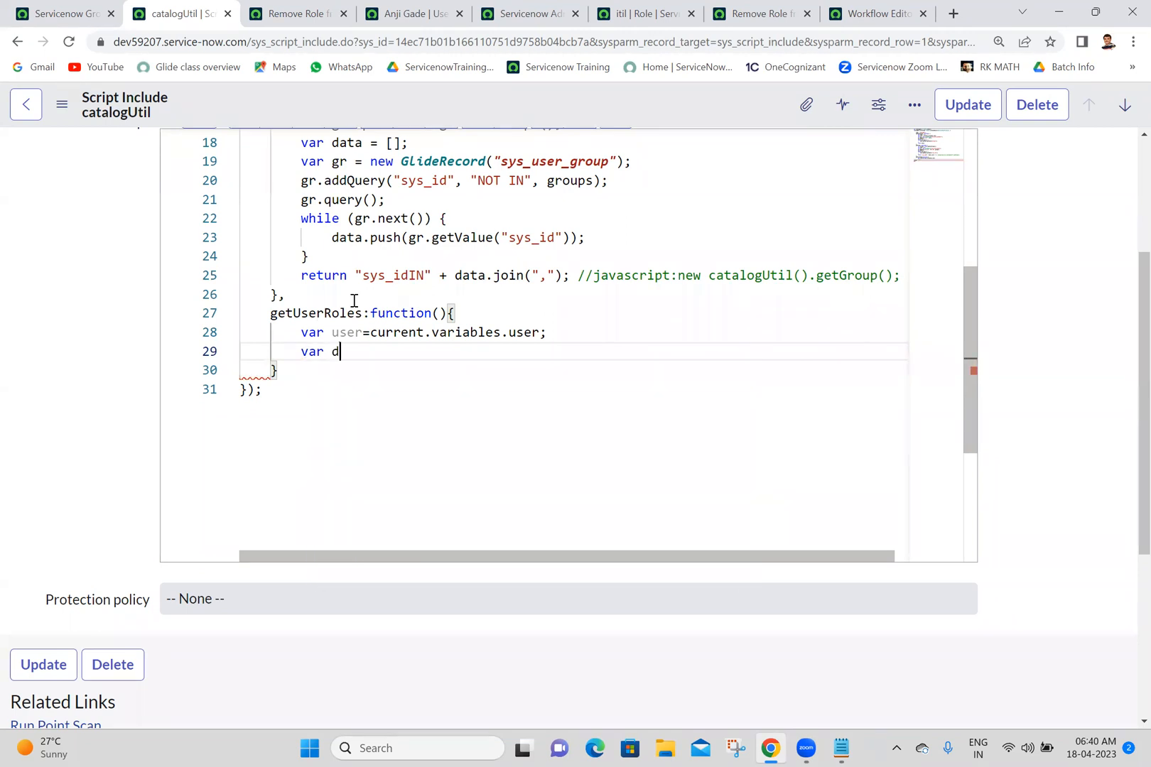
type("ata=[];")
key("Return")
Step: Declare gr as a new GlideRecord on the "sys_user_has_role" table
type("v")
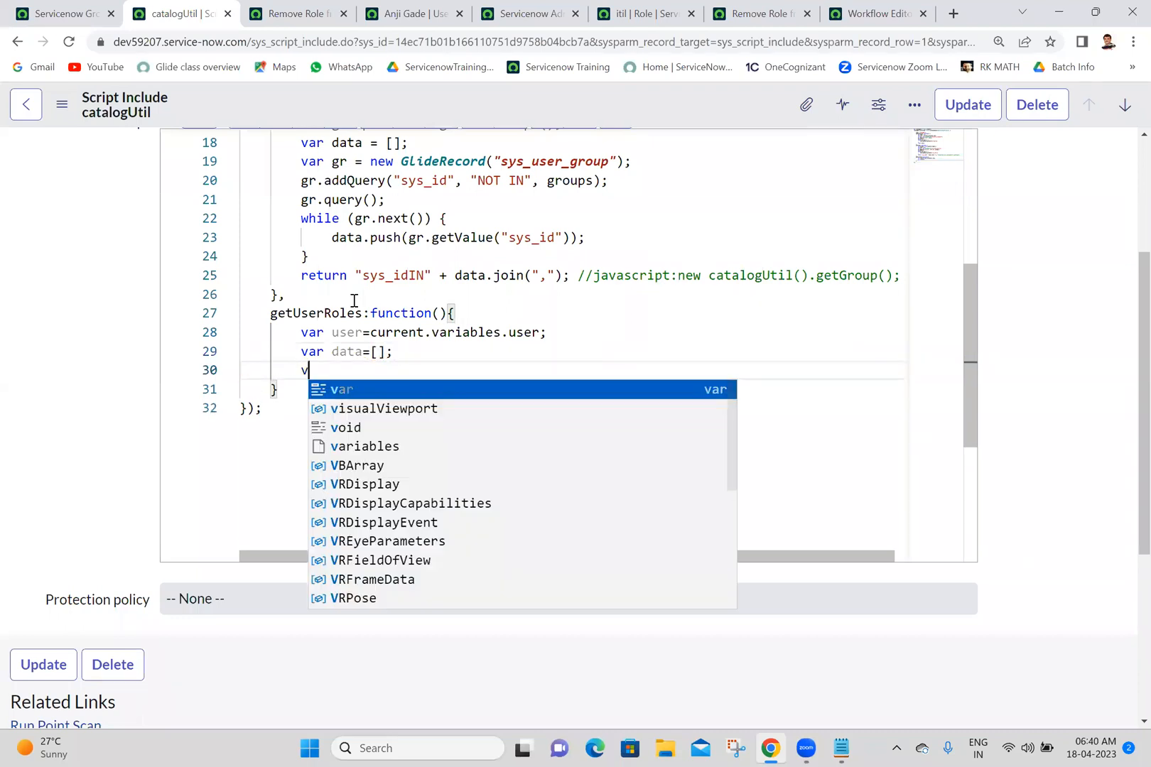
type("ar gr=")
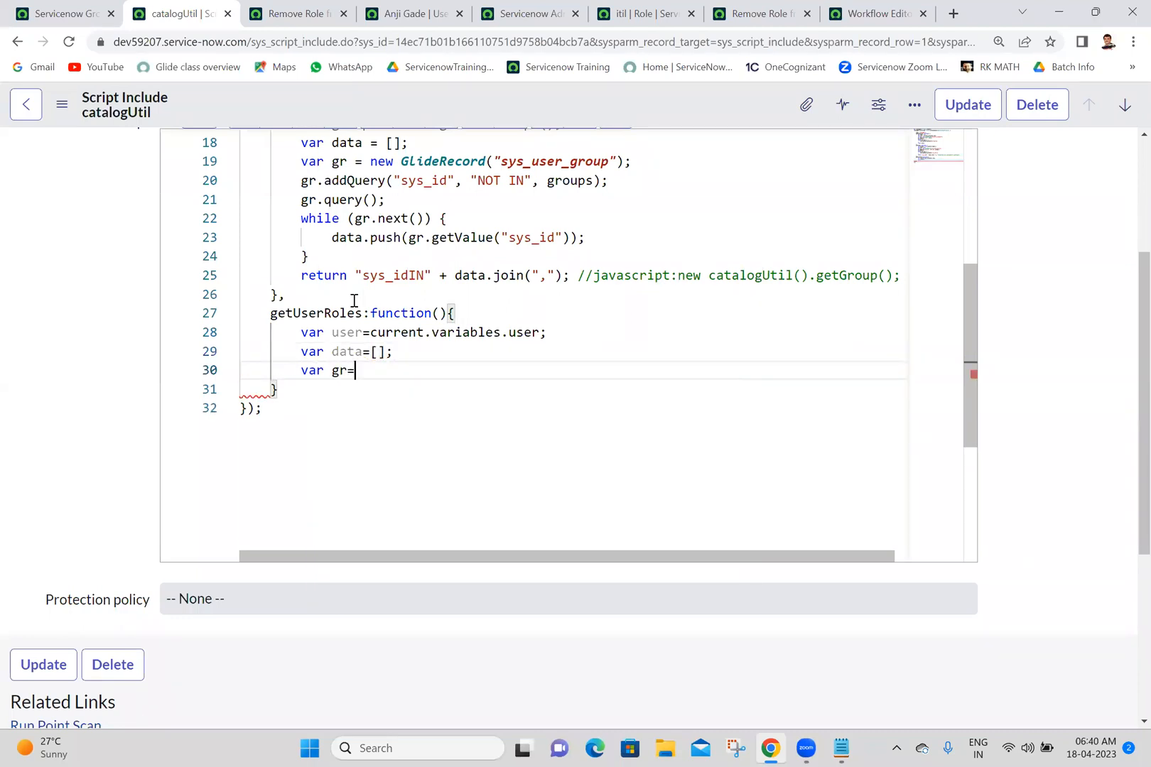
type("new Gl")
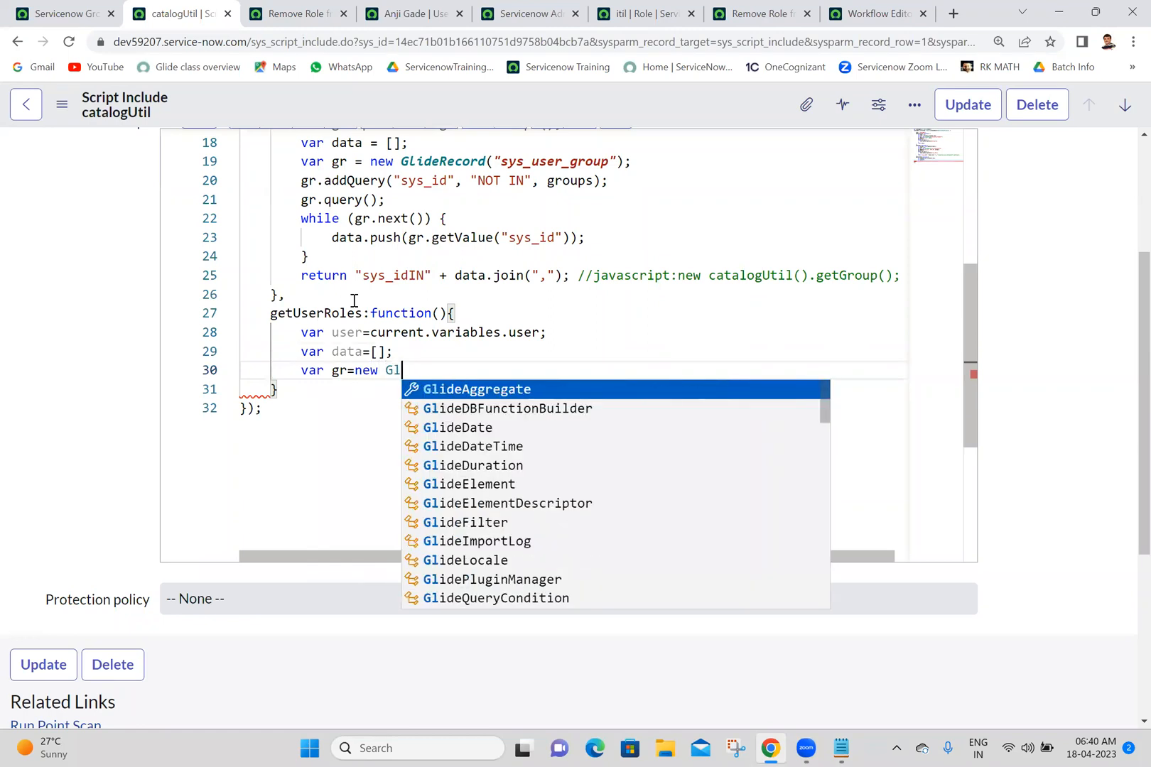
type("ideRecord")
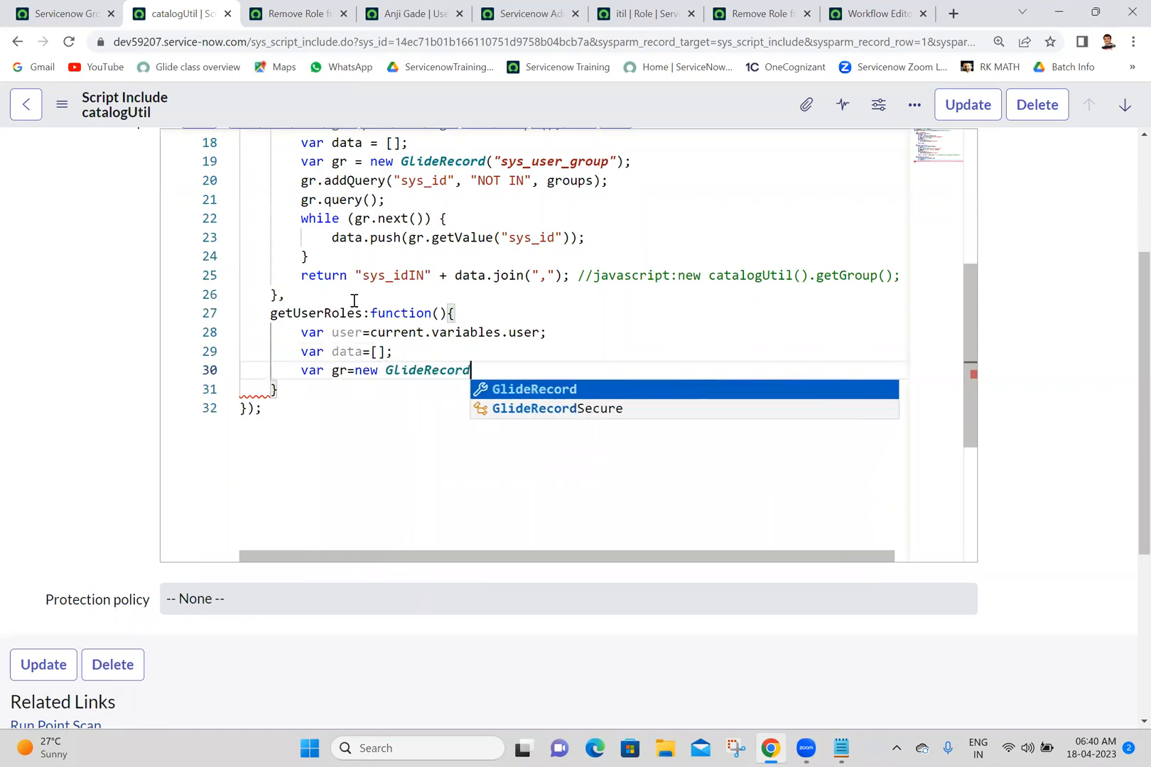
key("Escape")
type("();")
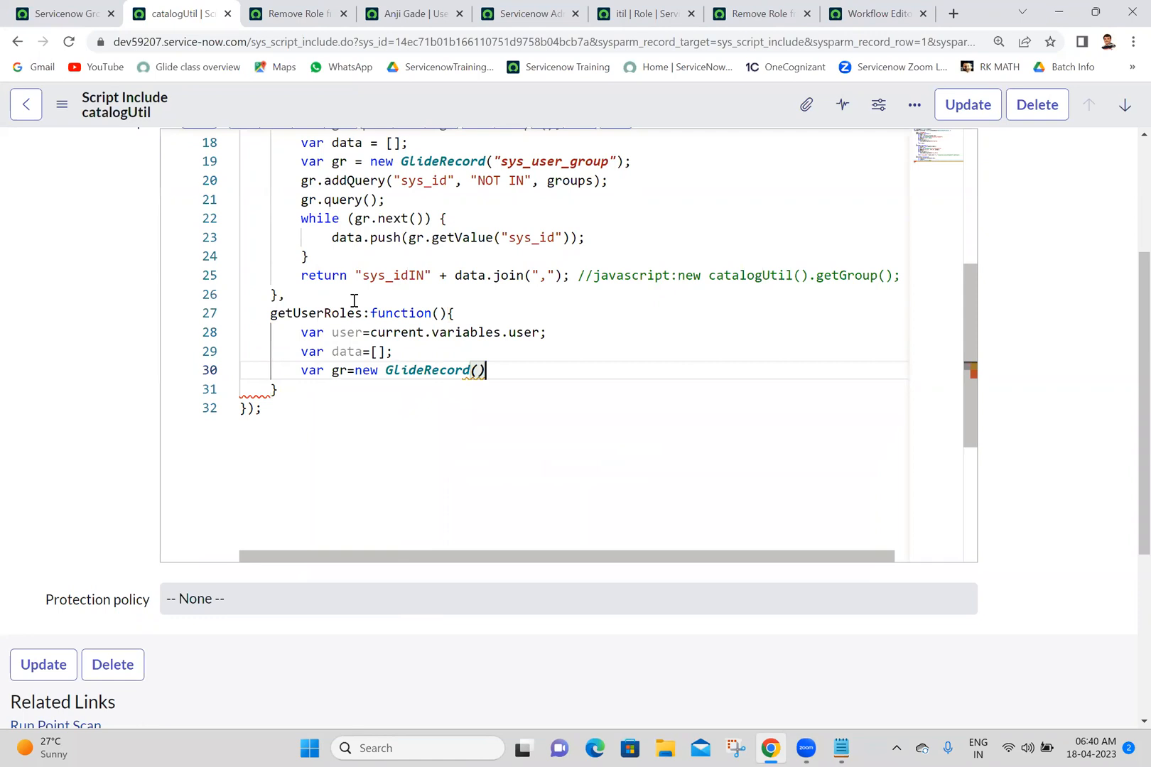
key("Left")
key("Left")
type("\"sys")
type("_user_")
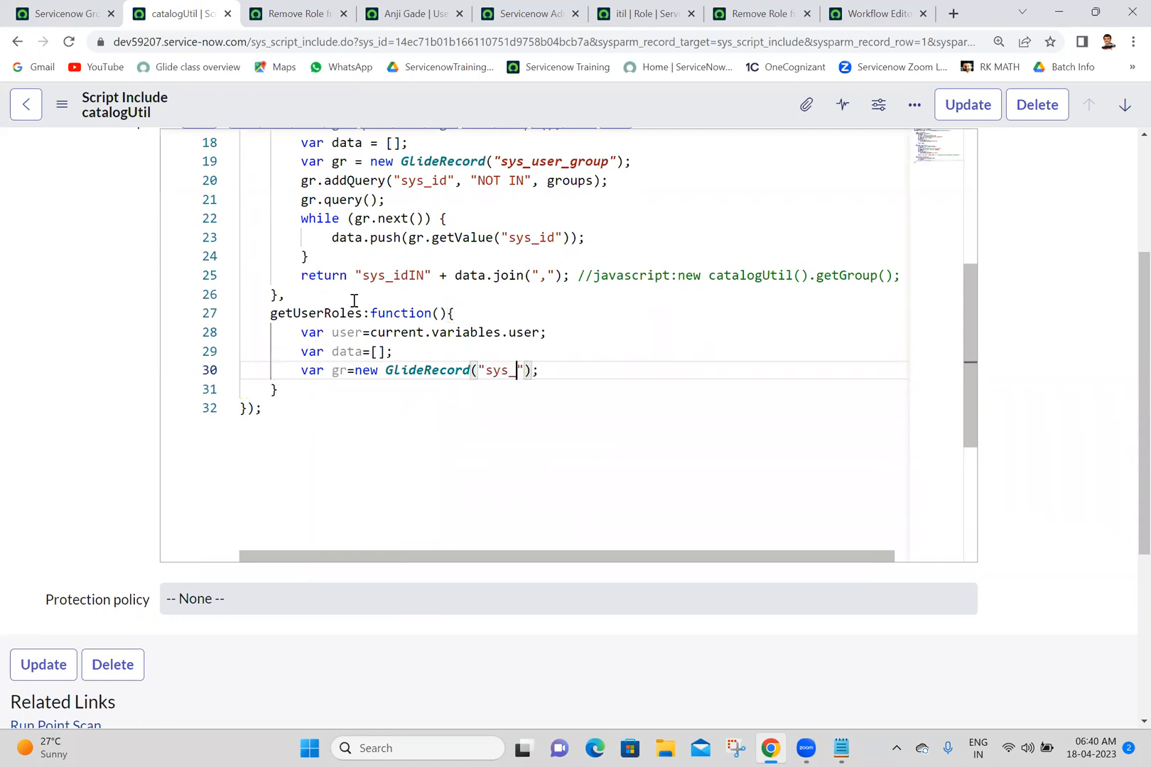
type("has_role")
key("Right")
key("End")
key("Return")
Step: Add a gr.addQuery condition that matches the "user" field to the user variable
type("g")
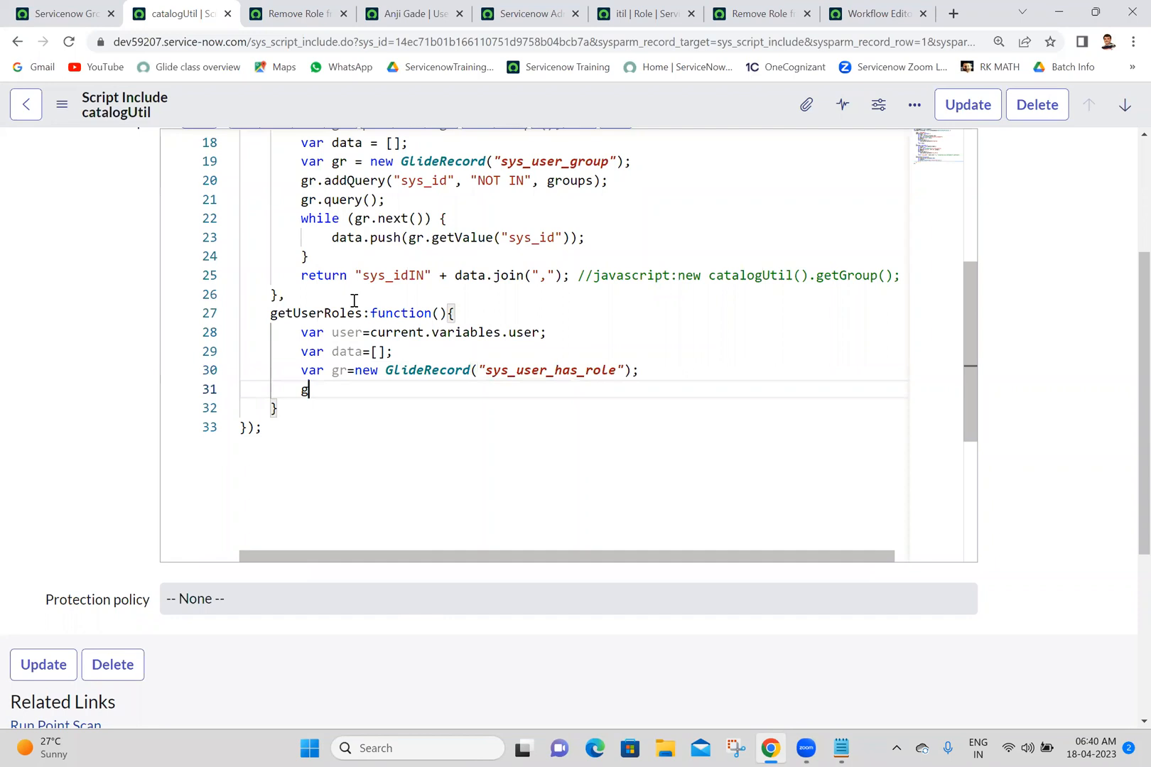
type("r.addQuery(\"")
type(";\"")
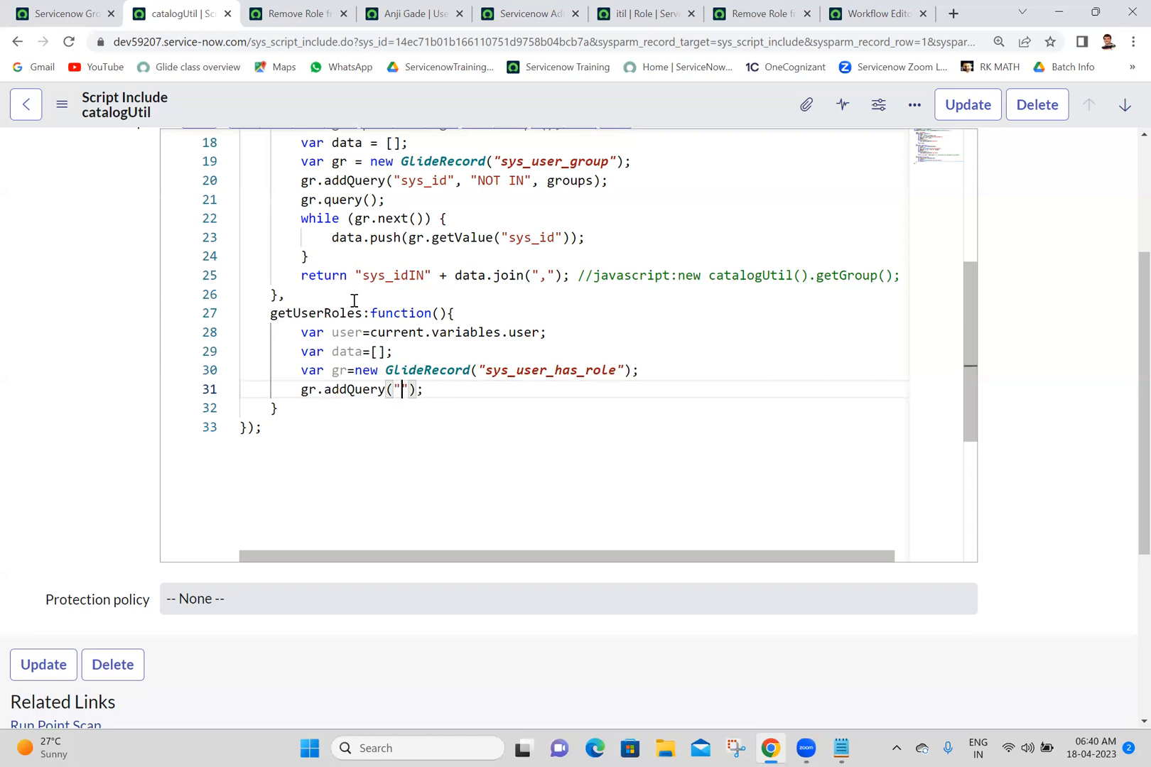
type("user\"")
type(",user")
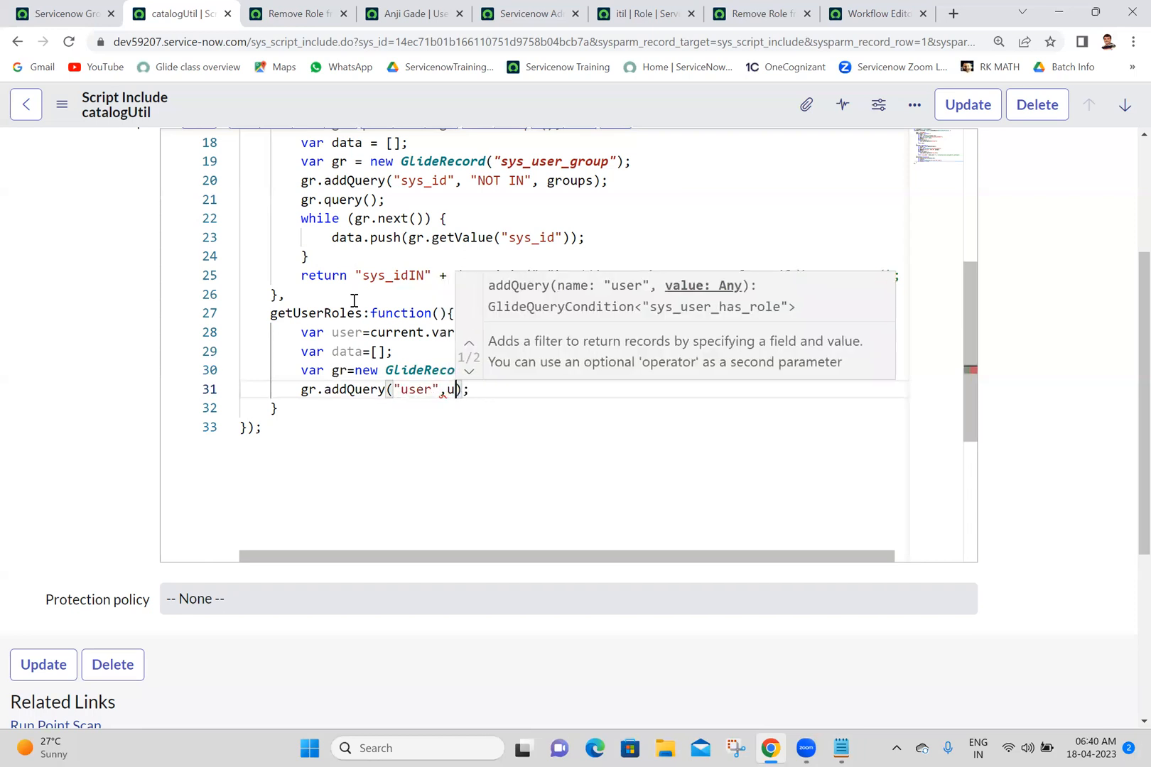
key("Escape")
key("End")
key("Return")
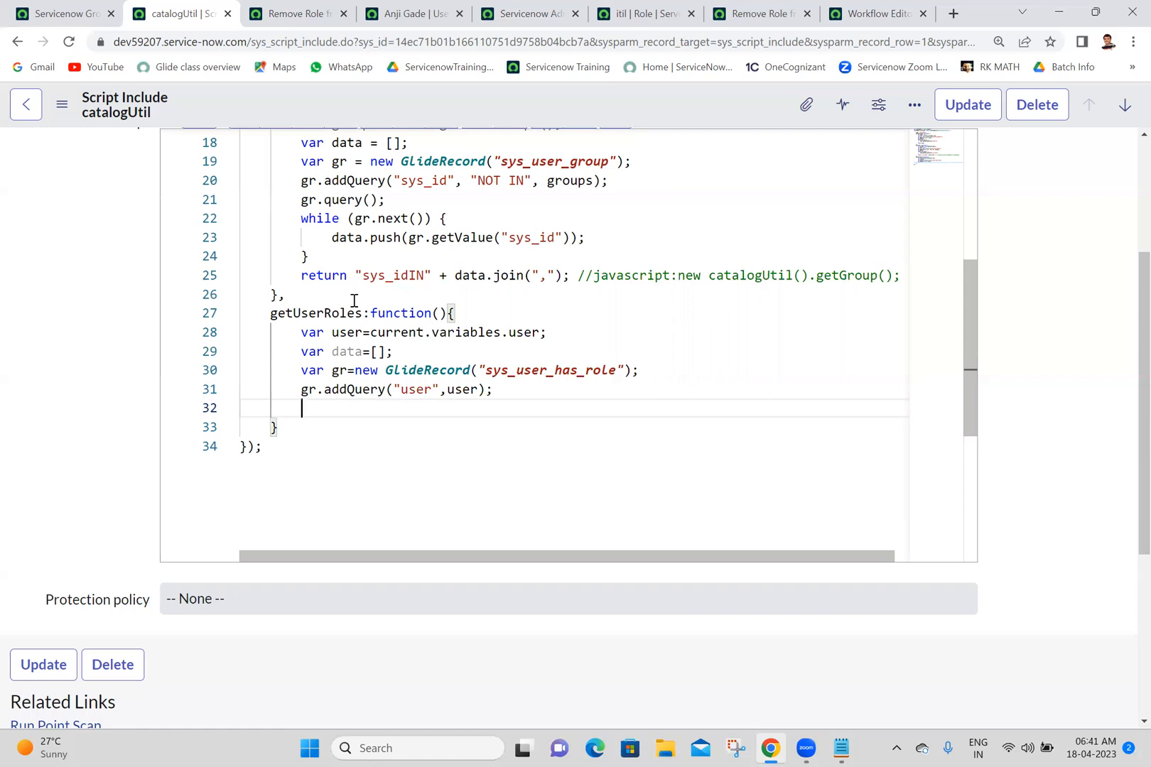
Step: Add a second gr.addQuery condition that requires "inherited" to be false
type("r.a")
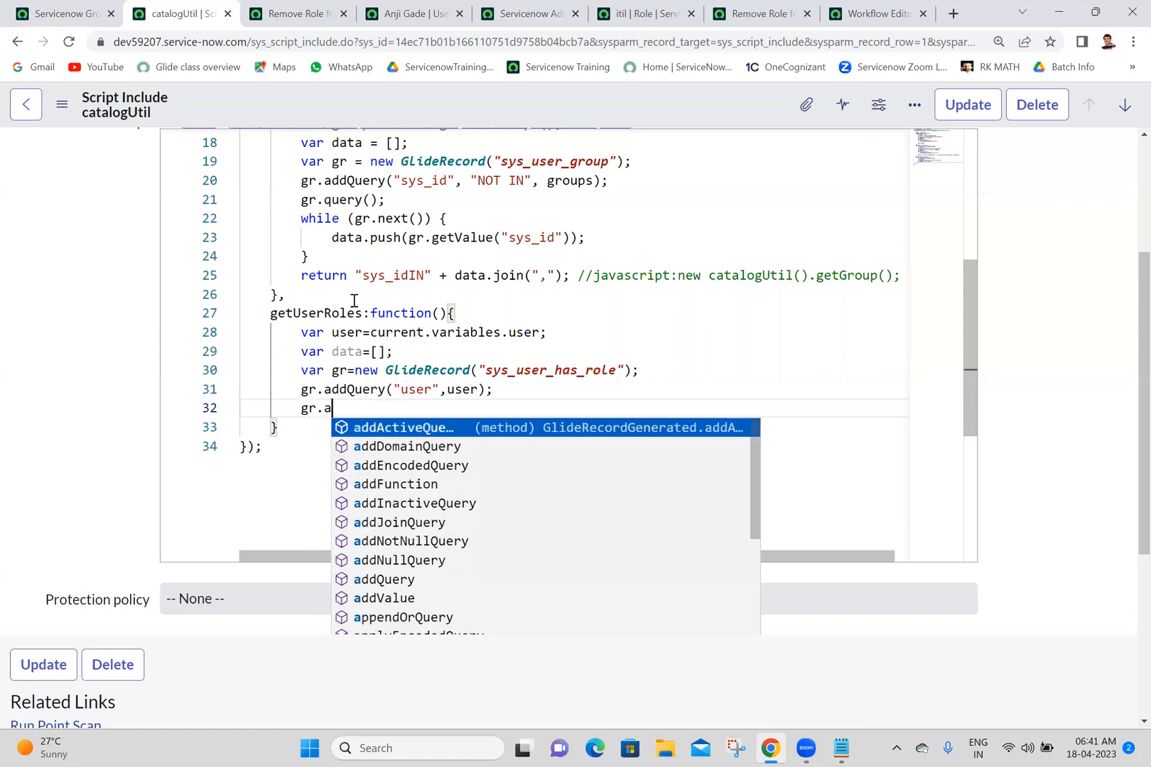
type("ddQ")
key("Return")
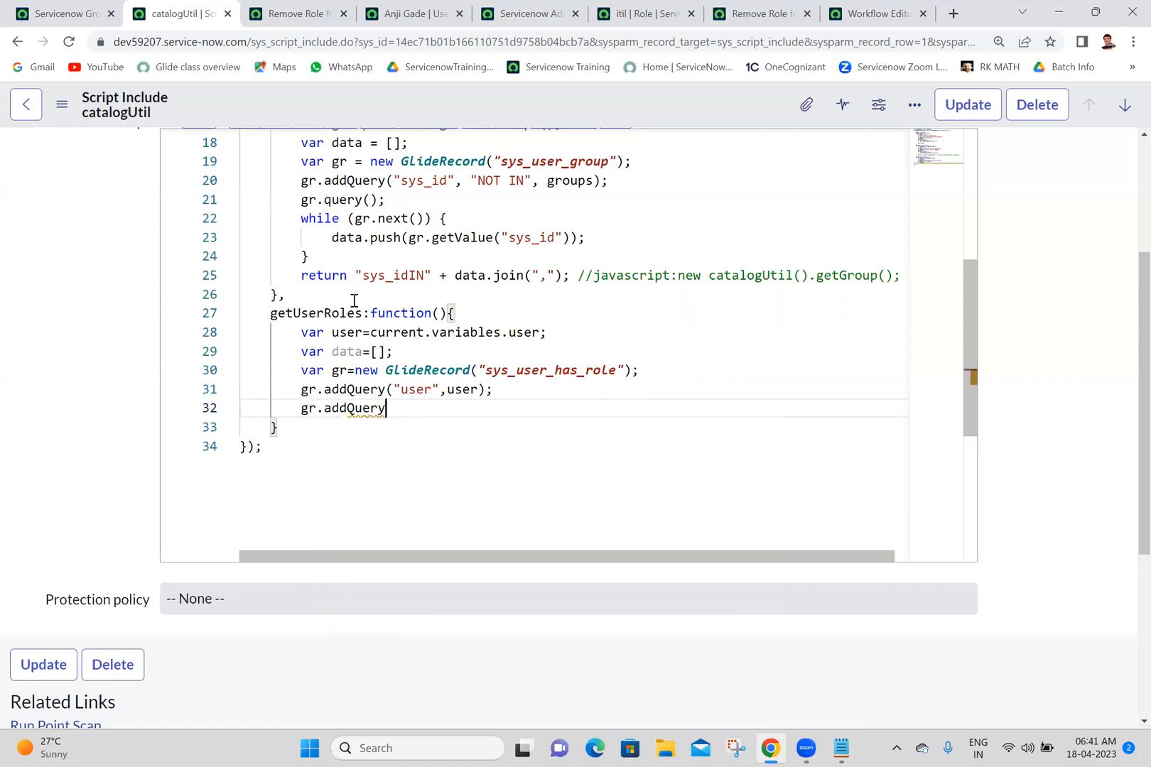
type("();")
key("Left")
key("Left")
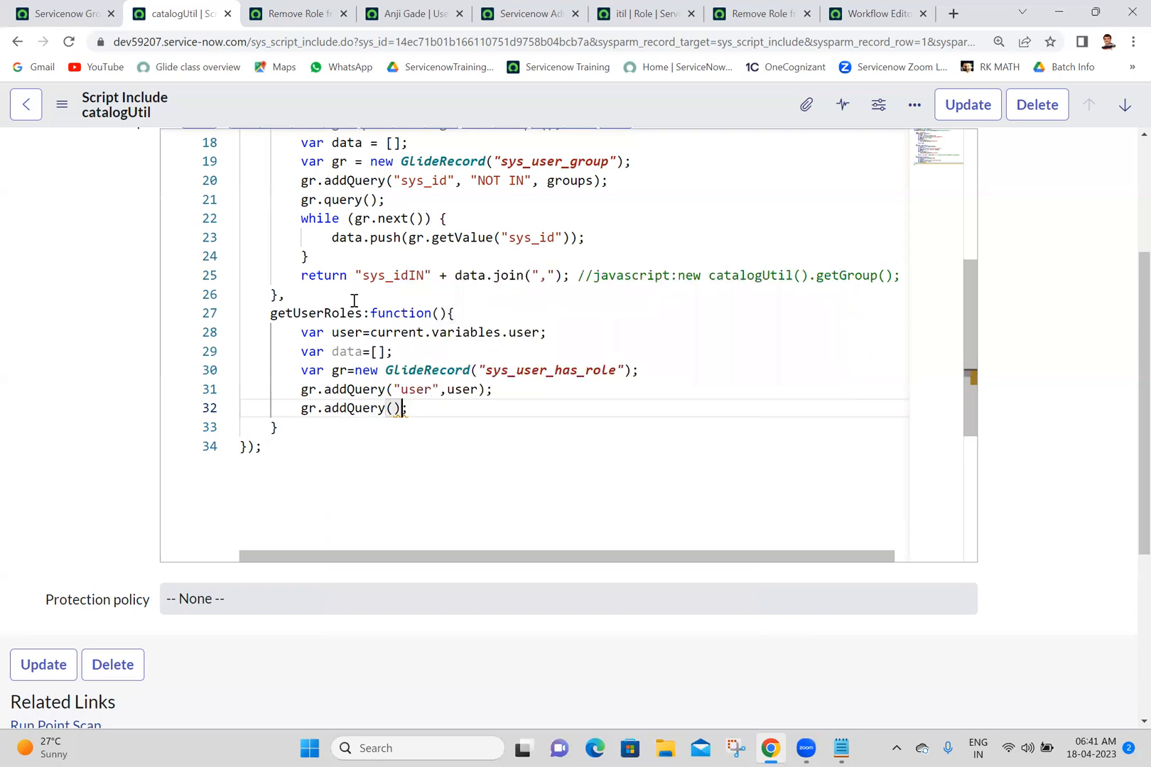
type("\"inher")
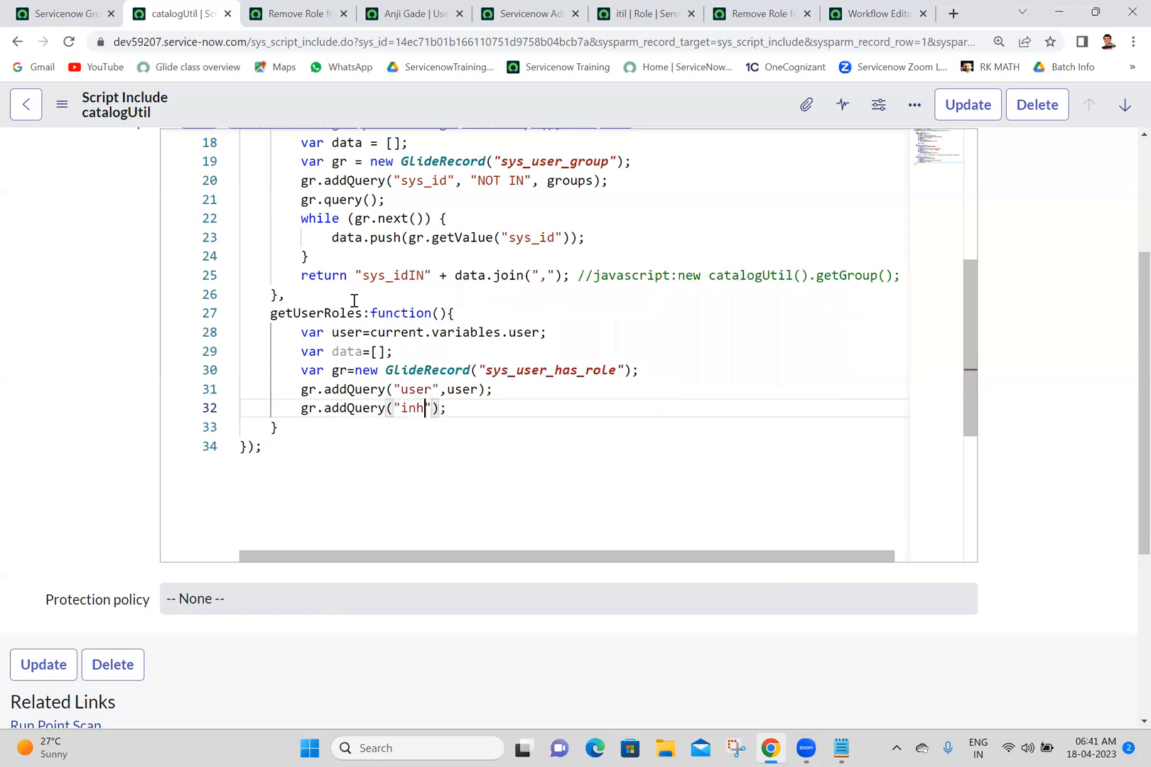
type("ited\",false)")
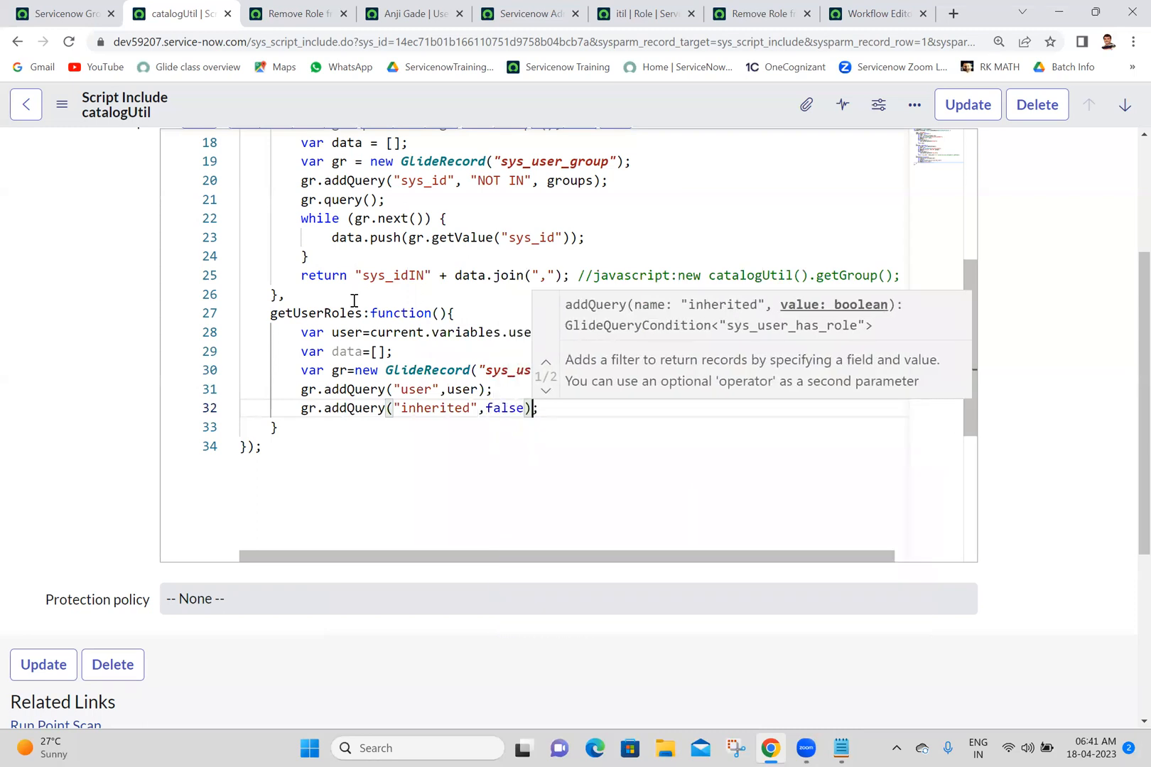
key("End")
key("Return")
Step: Run the role query with gr.query(); below the "inherited" condition in getUserRoles
type("gr.")
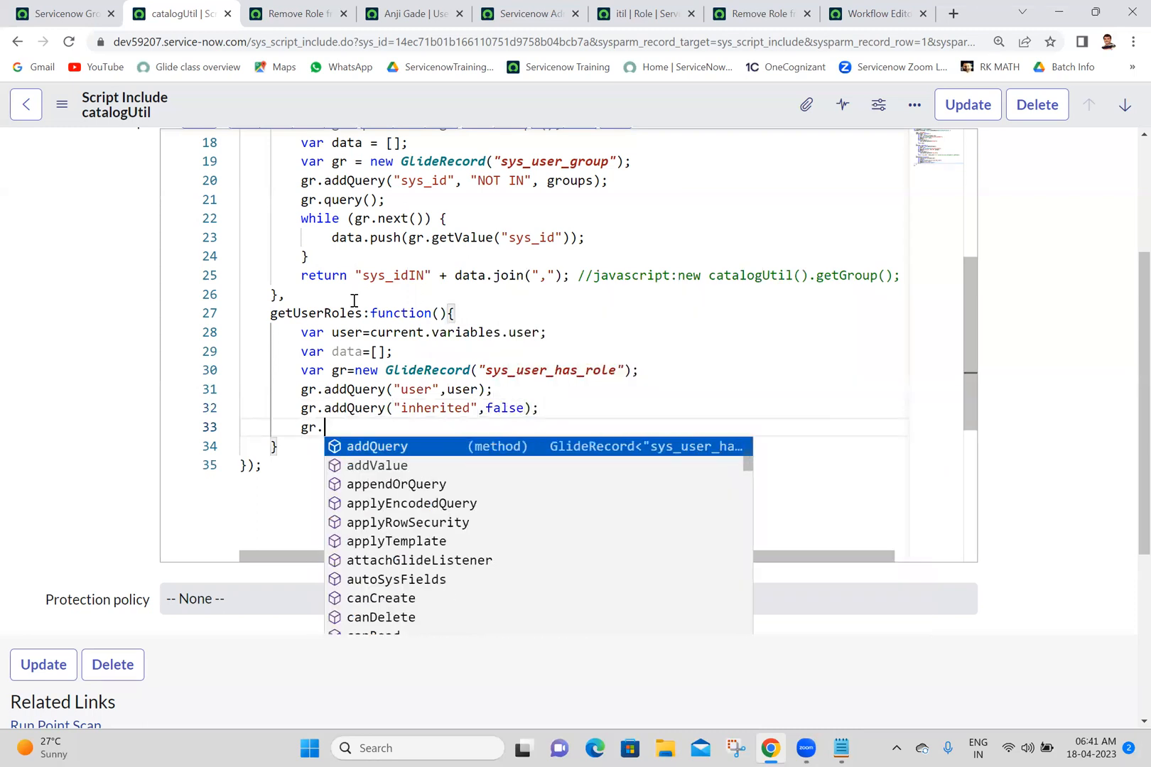
type("query();")
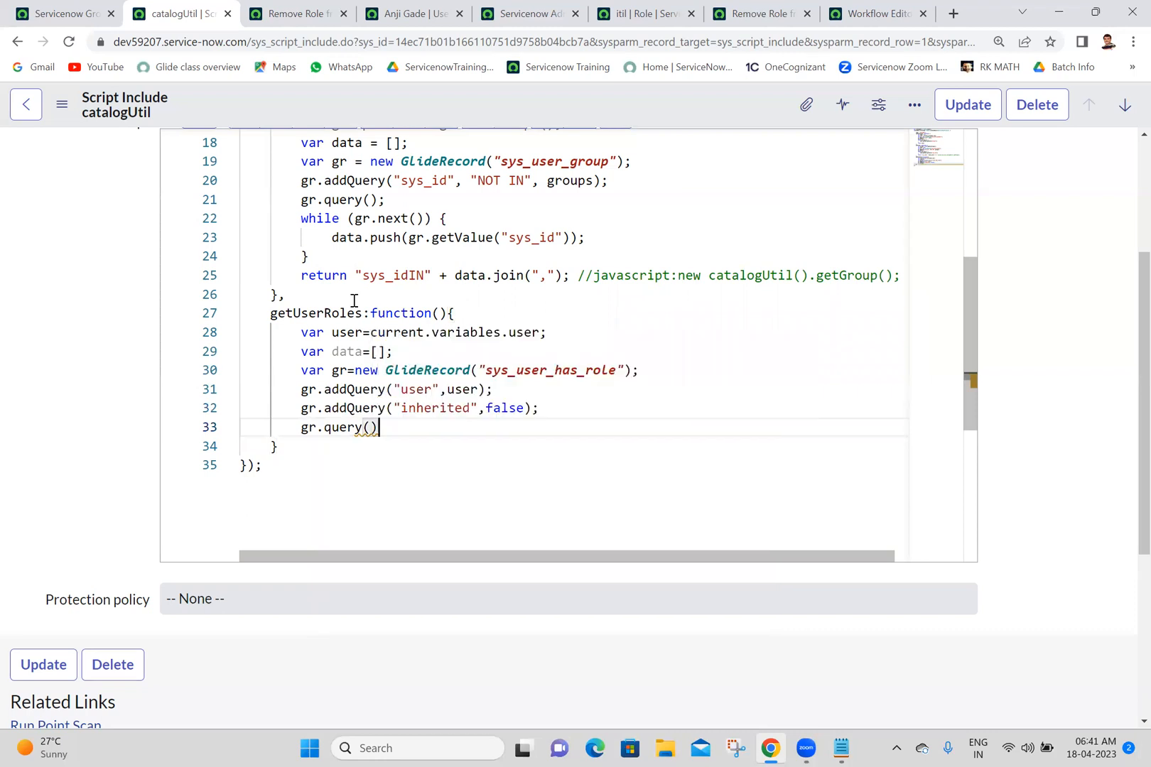
key("Return")
Step: Add a while loop with the condition gr.next() and an empty body after the query
type("whi")
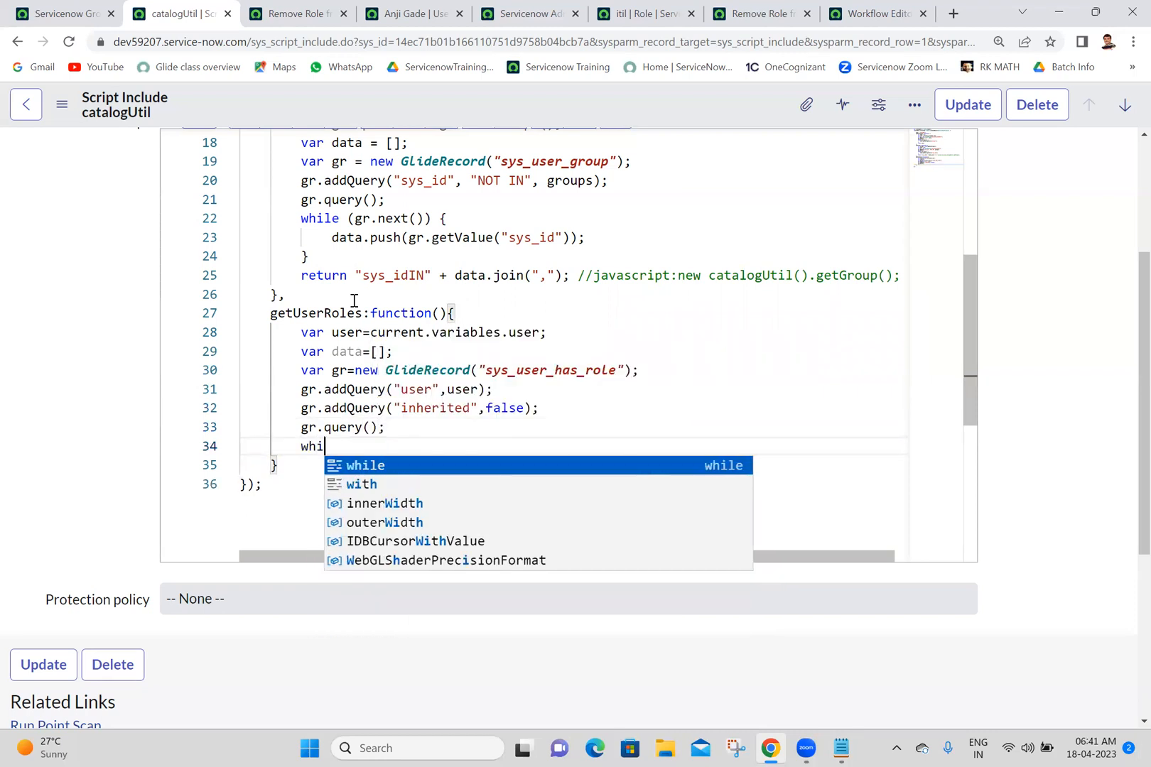
type("le(){")
key("Return")
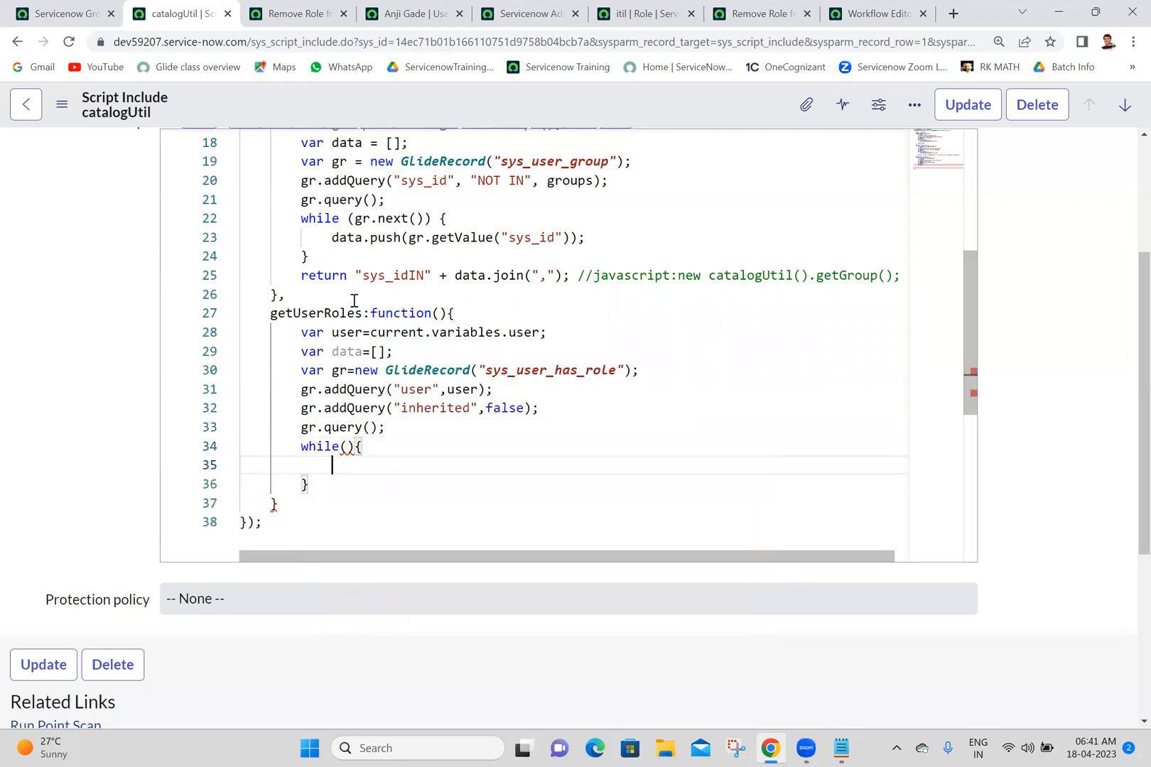
key("Up")
key("Right")
key("Right")
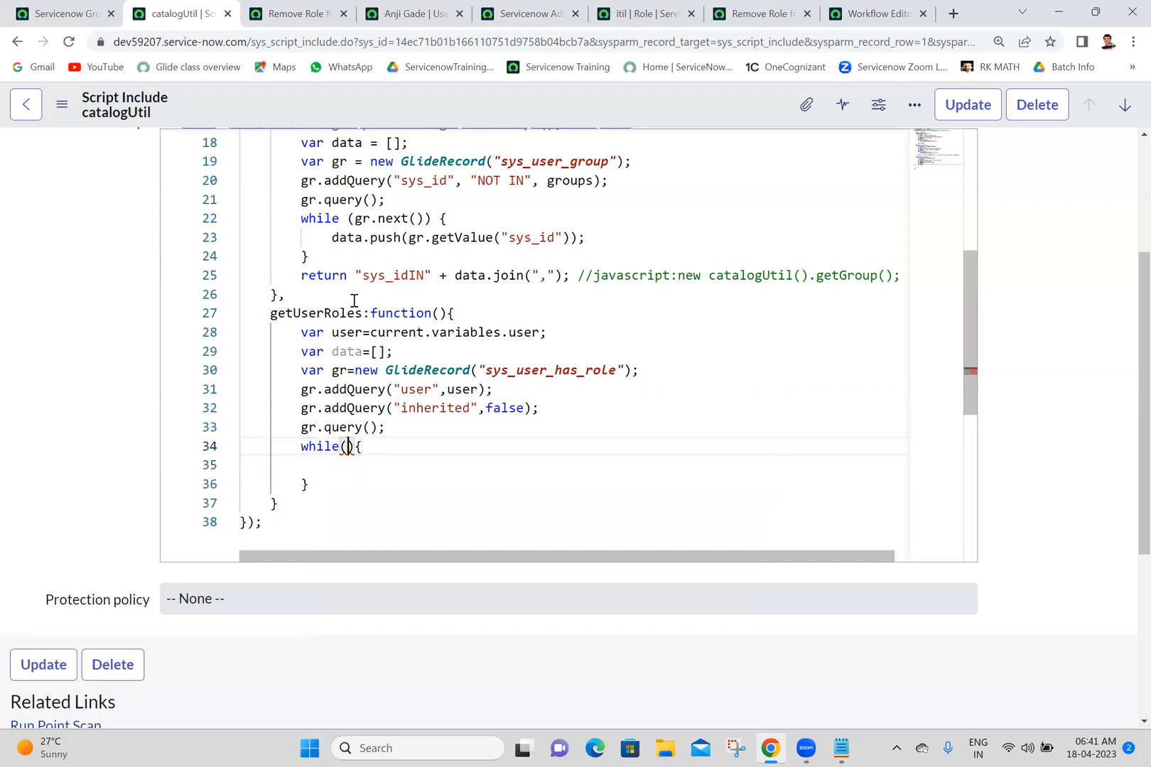
type("gr.n")
type("ext(")
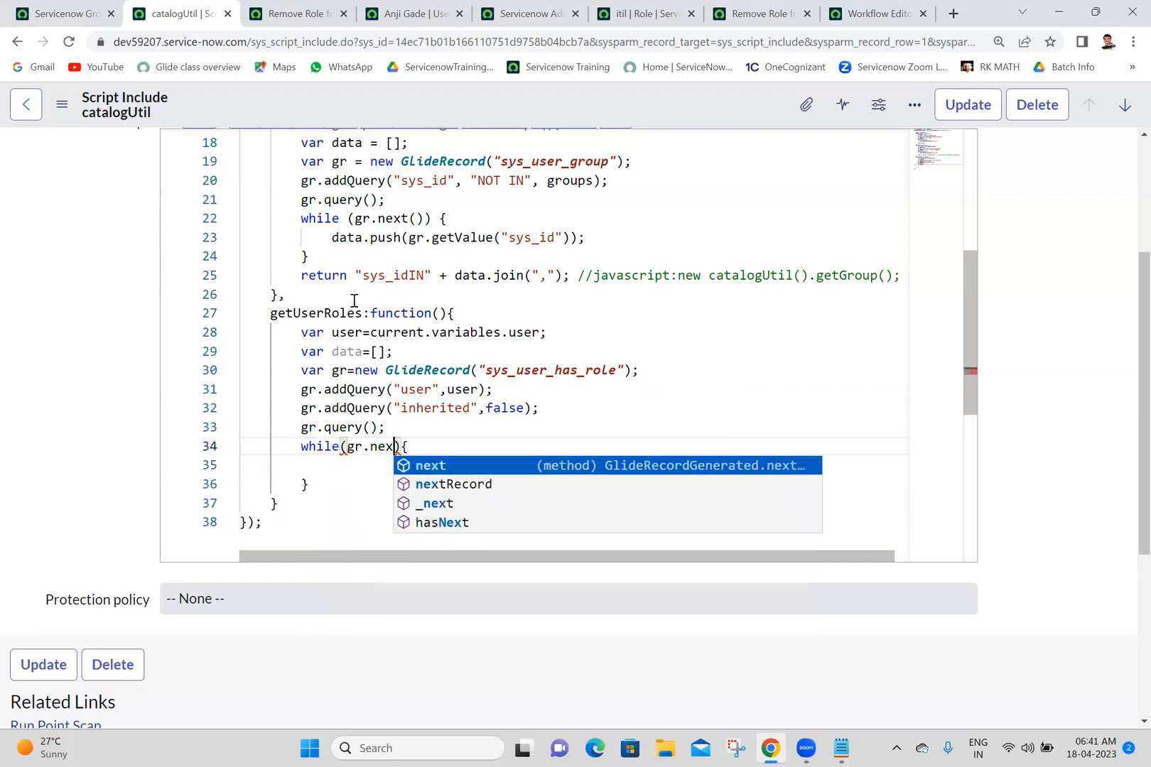
type("(")
key("Down")
key("Down")
key("Up")
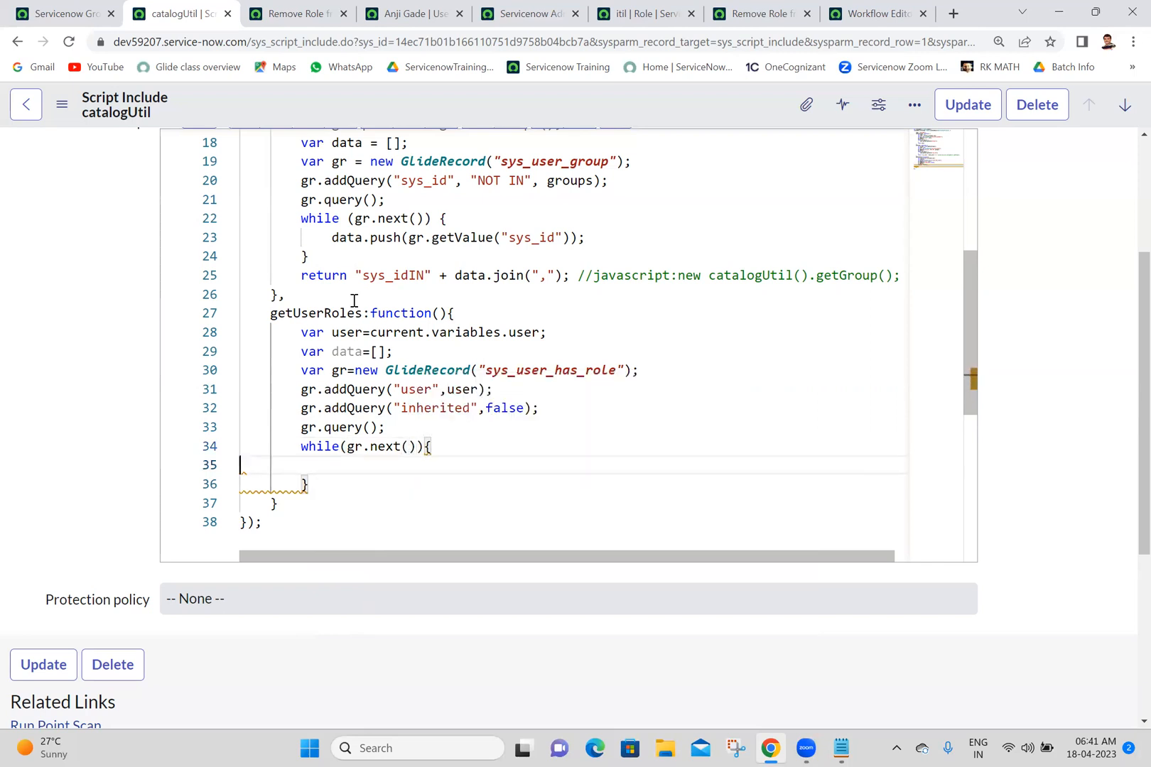
Step: Inside the while loop, push gr.getValue("role") into the data array
type("gr")
key("BackSpace")
key("BackSpace")
type("data")
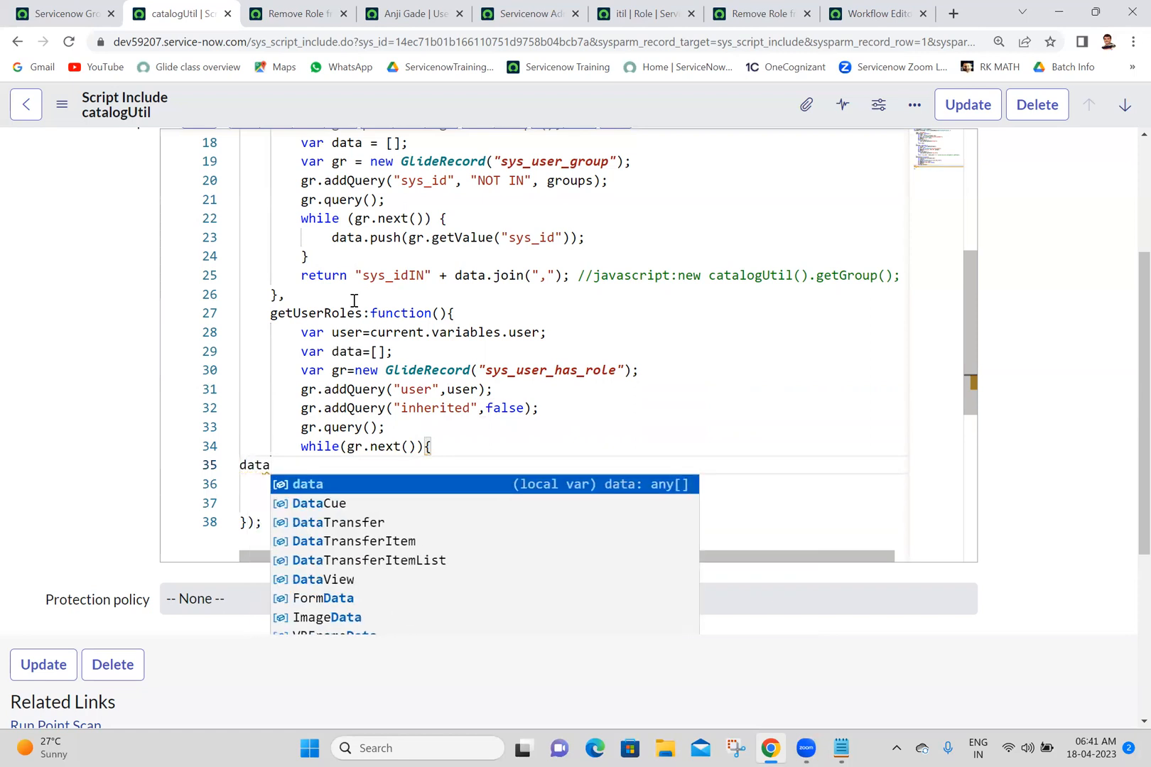
type(".push")
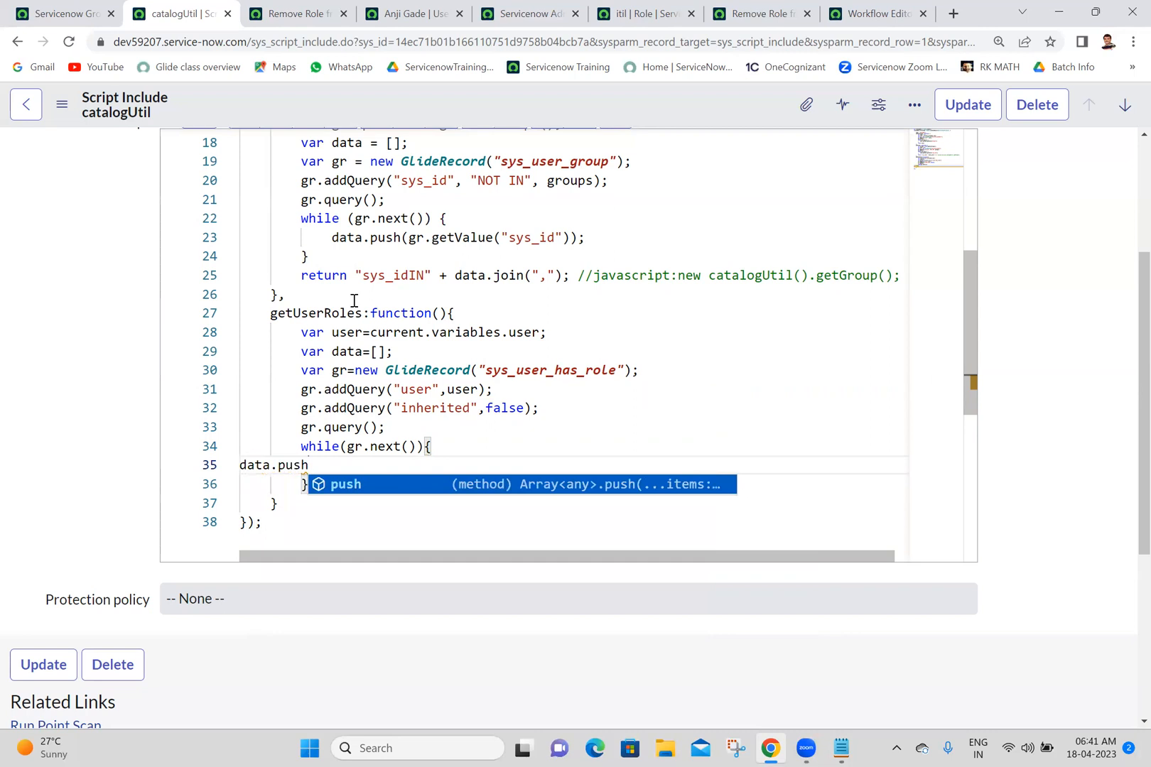
type("();")
key("Left")
key("Left")
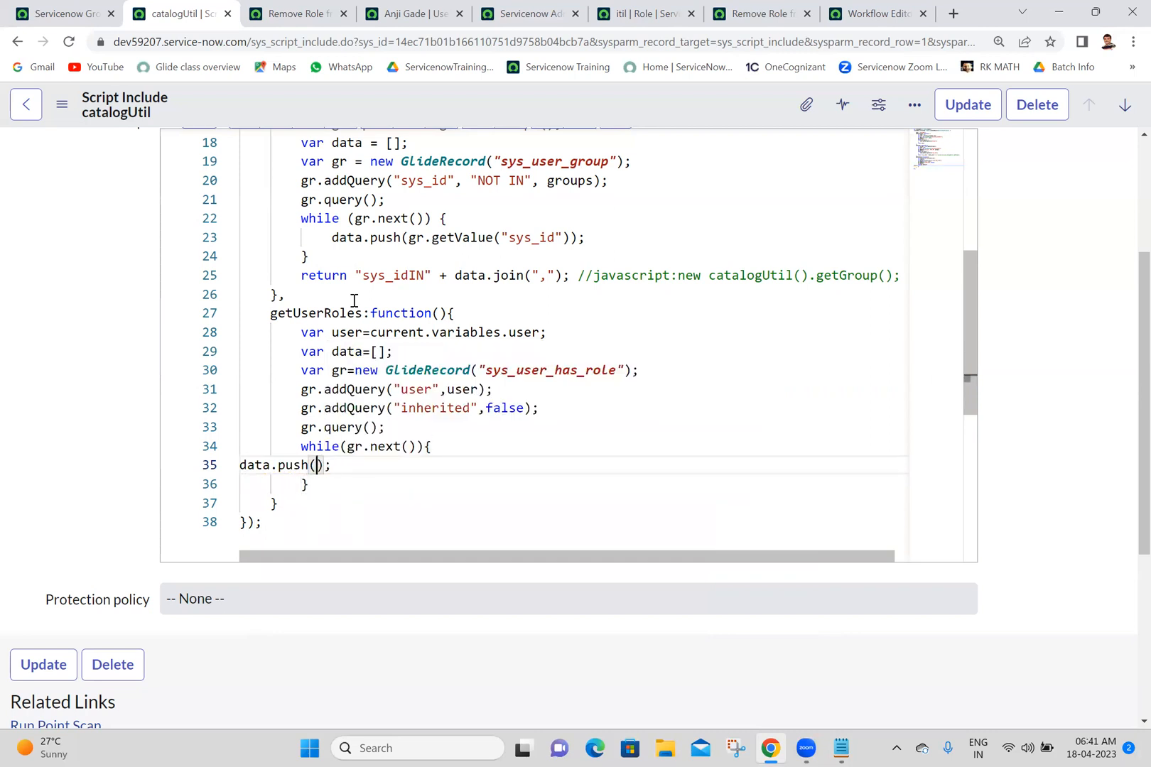
type("gr.getV")
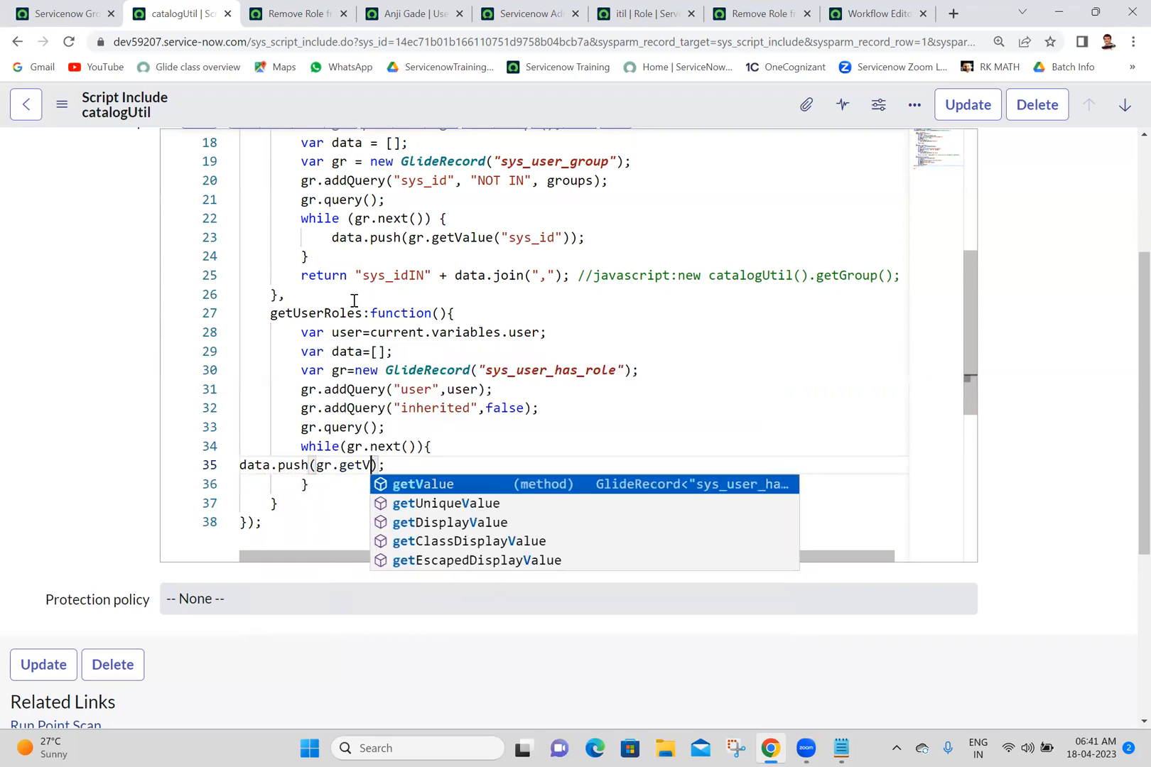
key("Return")
type("(")
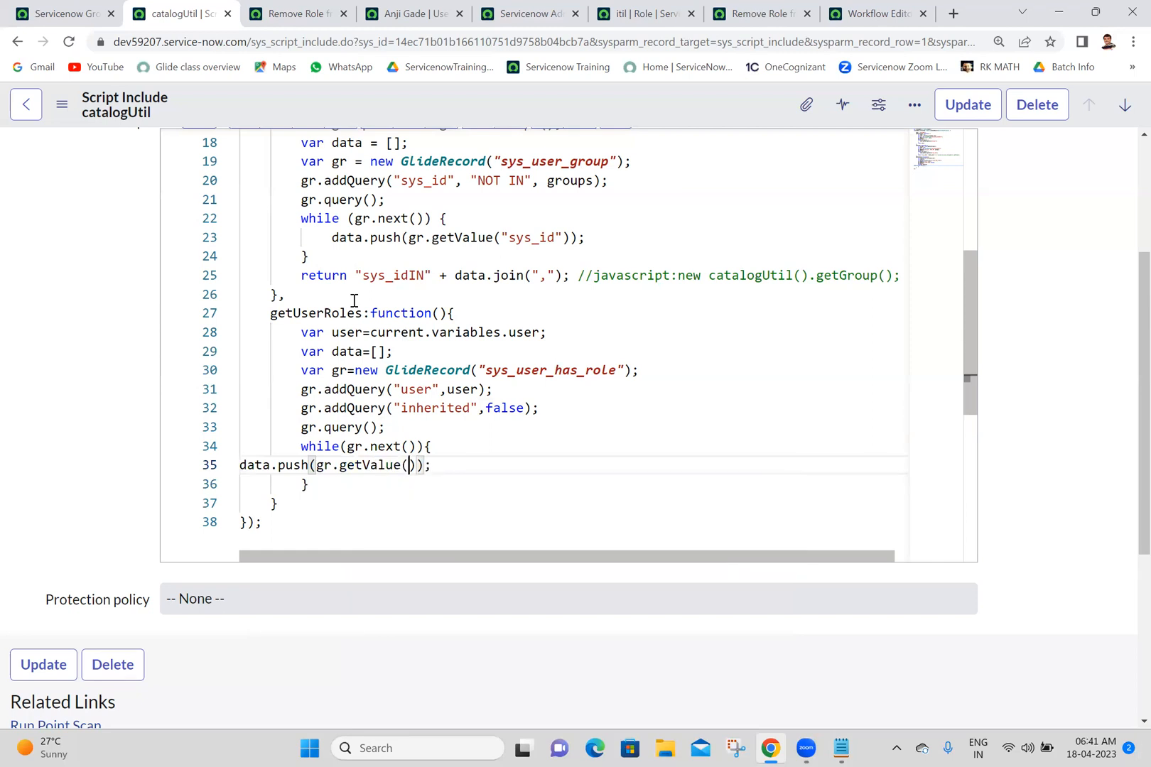
type("\"role")
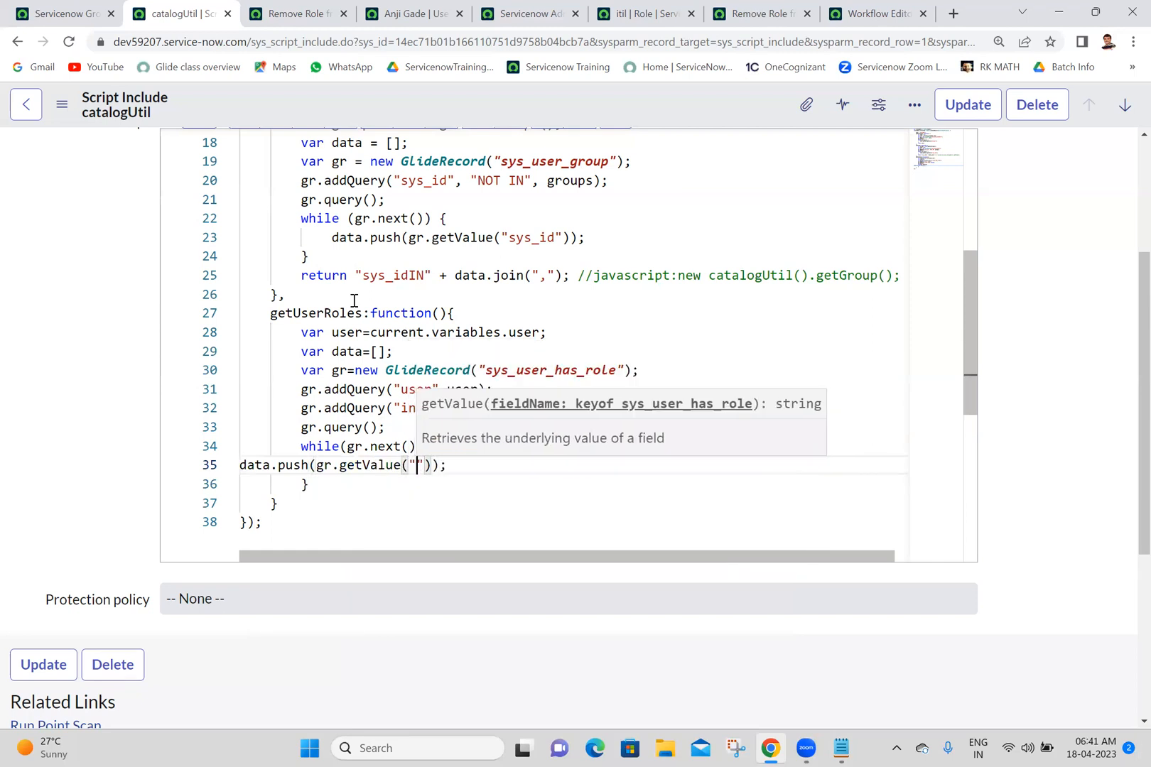
Step: After the while loop, return "sys_idIN" concatenated with data.join(",")
left_click(347, 483)
key("Return")
type("re")
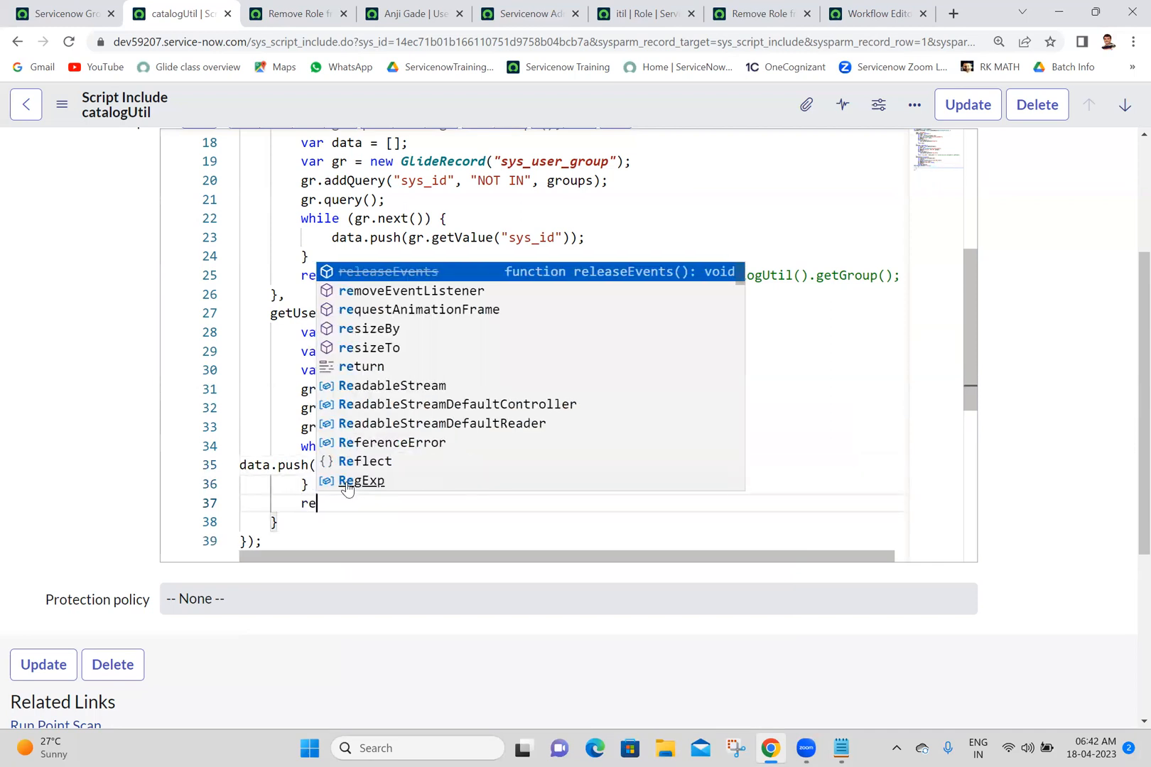
type("turn ")
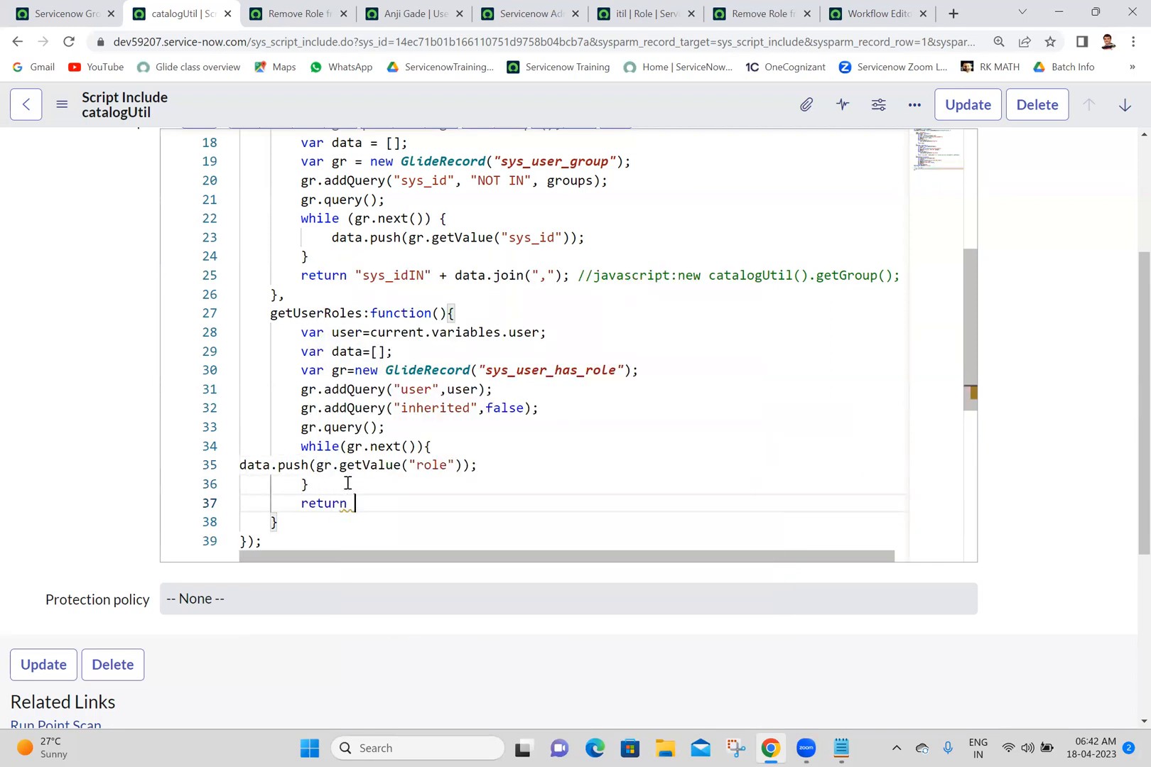
type("\"sys_idIN\"+data.join")
key("Return")
type("();")
key("Left")
key("Left")
type("\",")
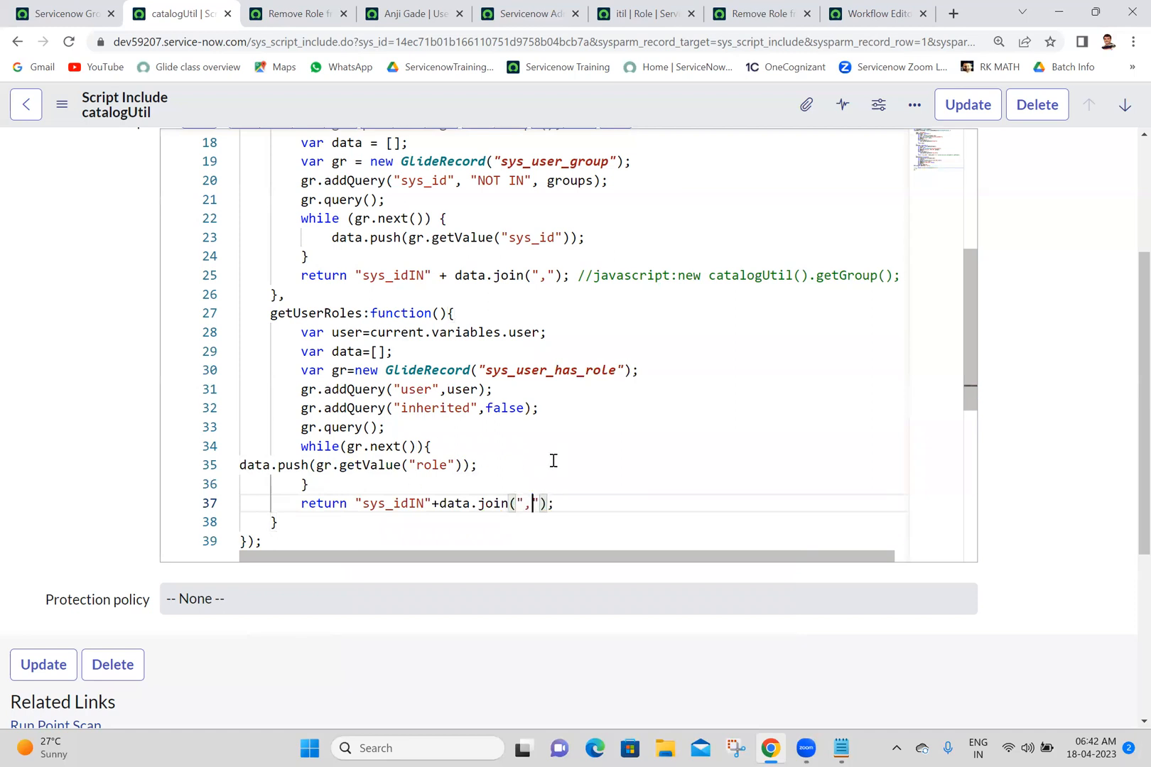
Step: Start a comment after the return statement reading //javascript:new catalogUtil(). using the script include's copied name
left_click(613, 505)
type("//")
scroll(1129, 334, "up", 3)
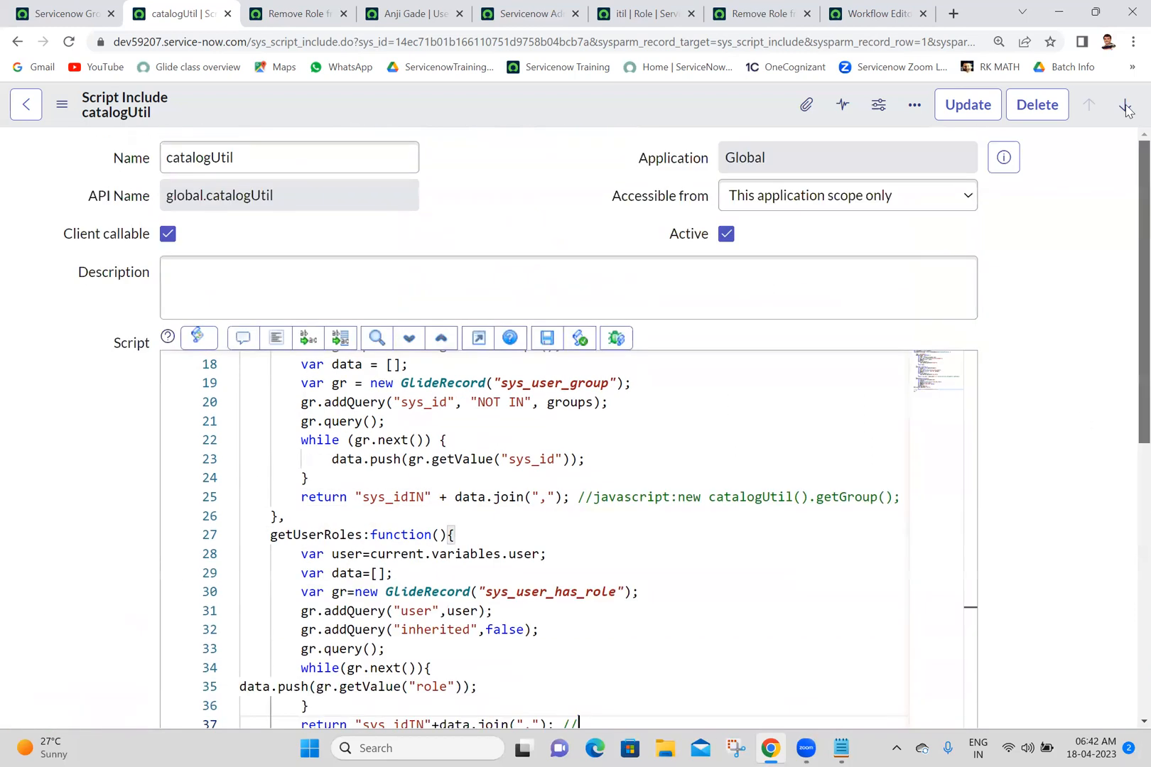
left_click(316, 150)
double_click(316, 149)
type("Remove Role from User")
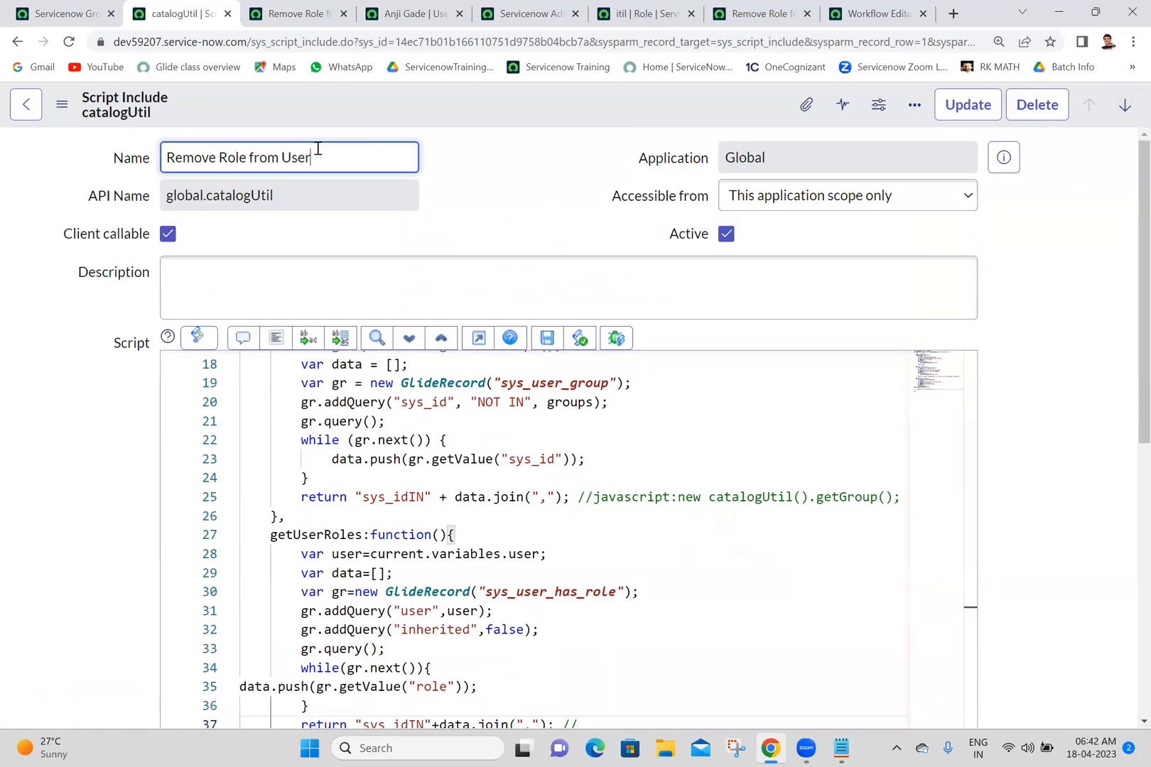
key("ctrl+z")
key("ctrl+c")
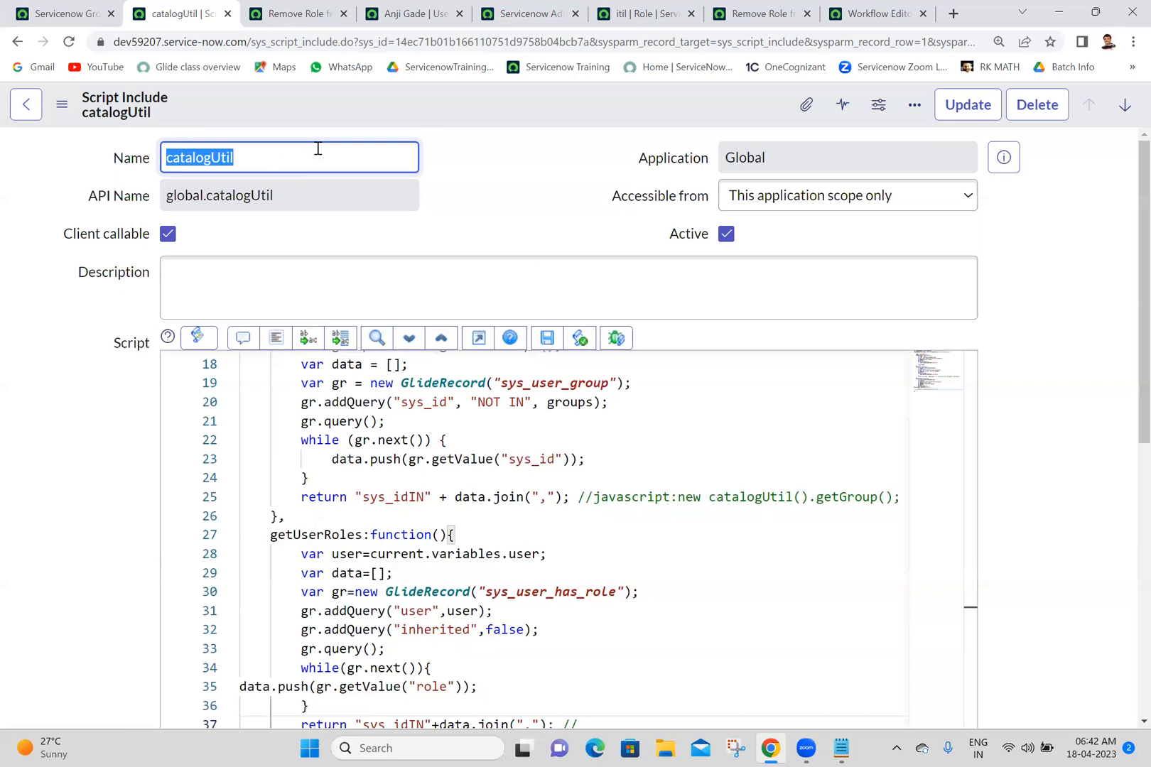
left_click_drag(1135, 237, 1134, 423)
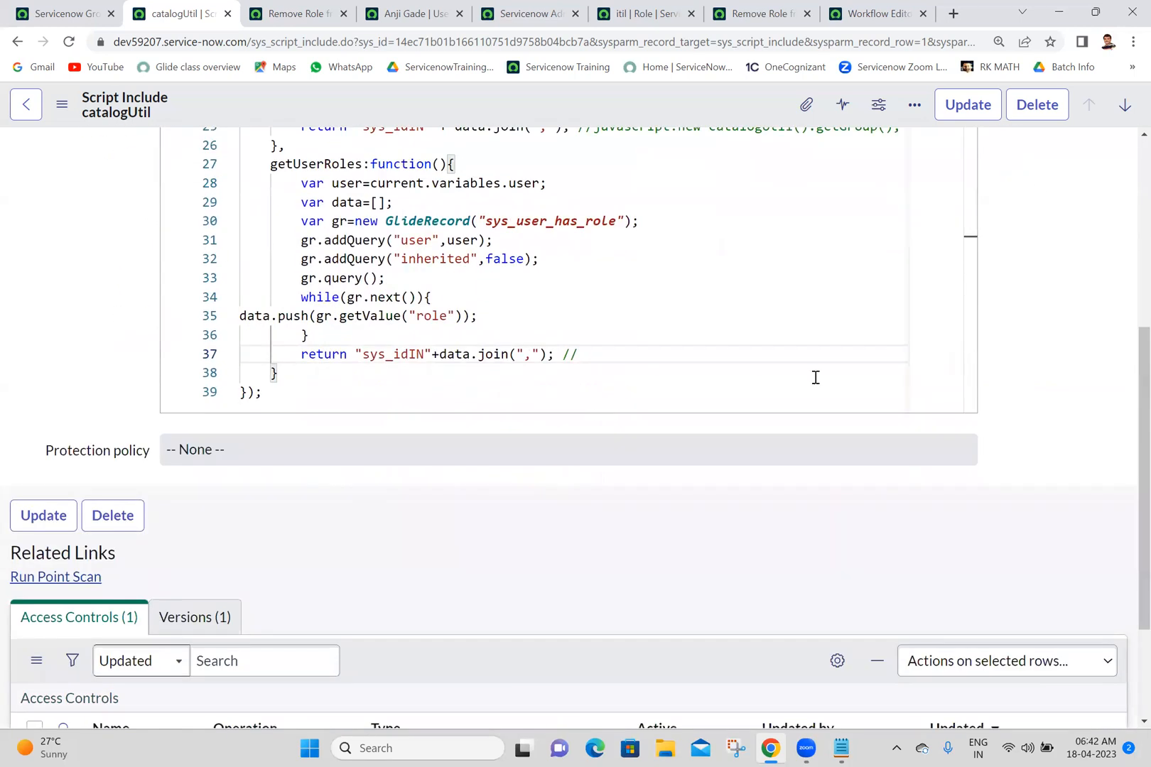
type("vascript")
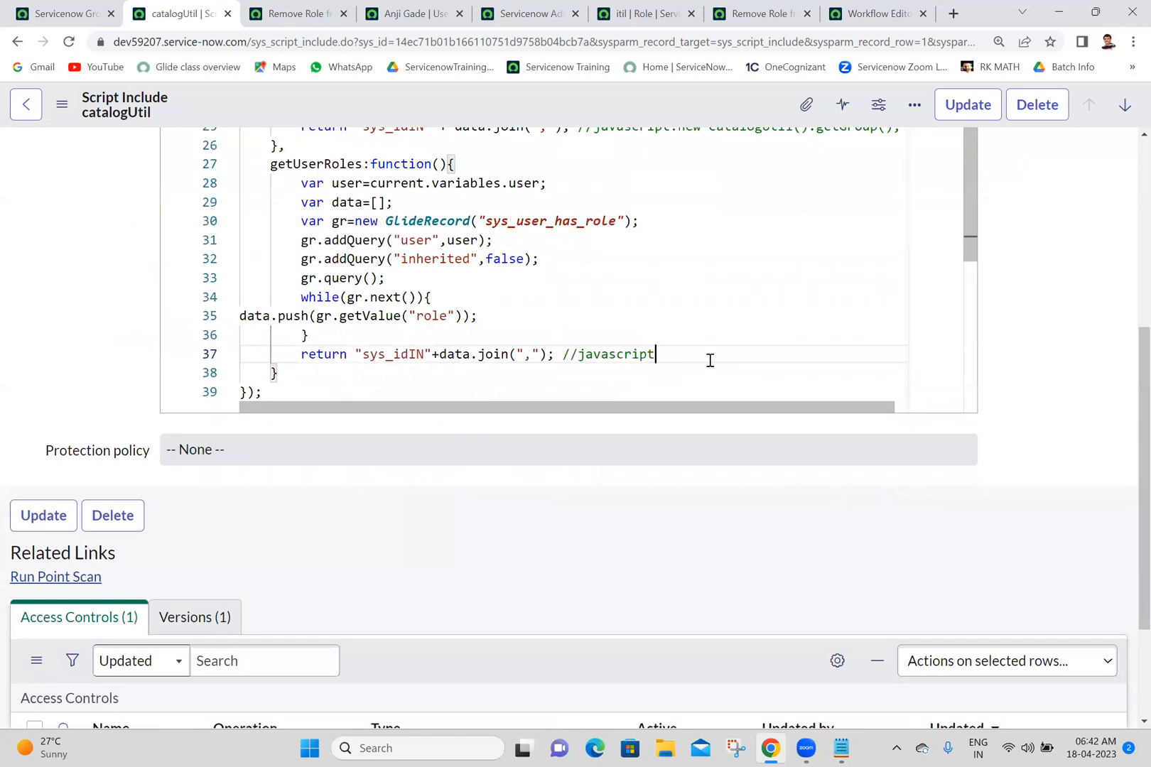
type(":new")
key("ctrl+v")
Step: Complete the comment's call with the copied function name as getUserRoles();
double_click(338, 163)
key("ctrl+c")
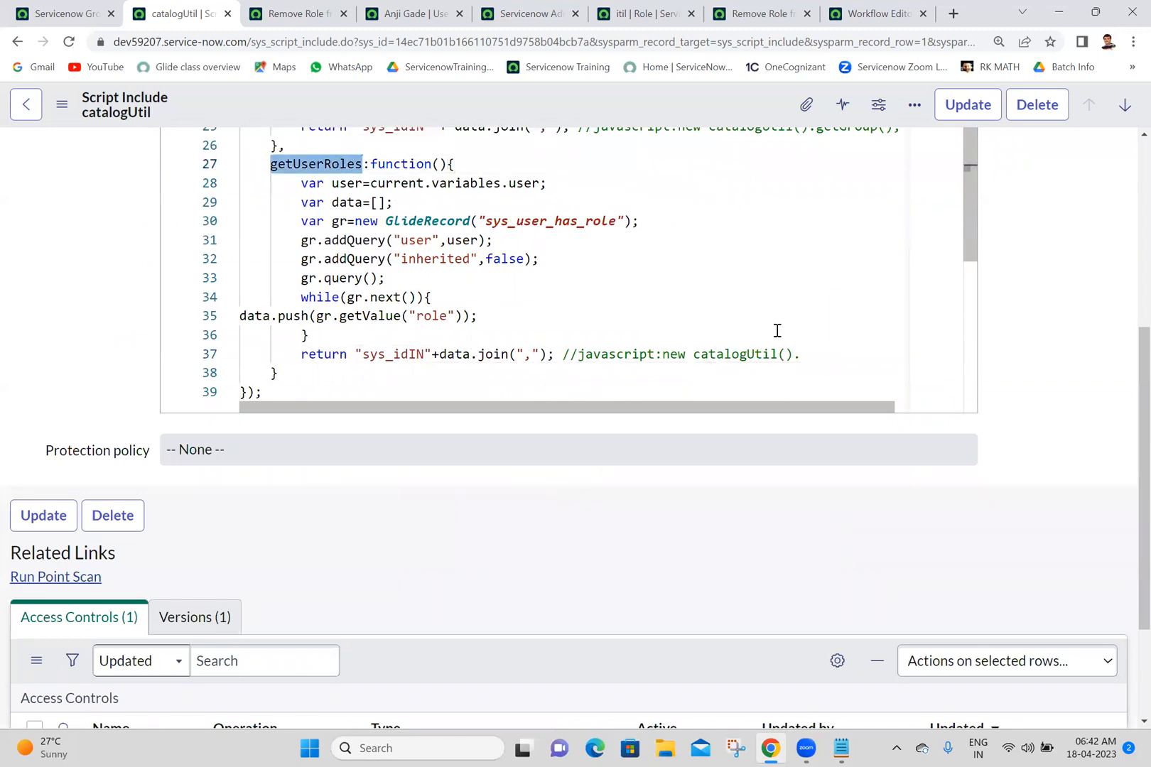
left_click(822, 356)
key("ctrl+v")
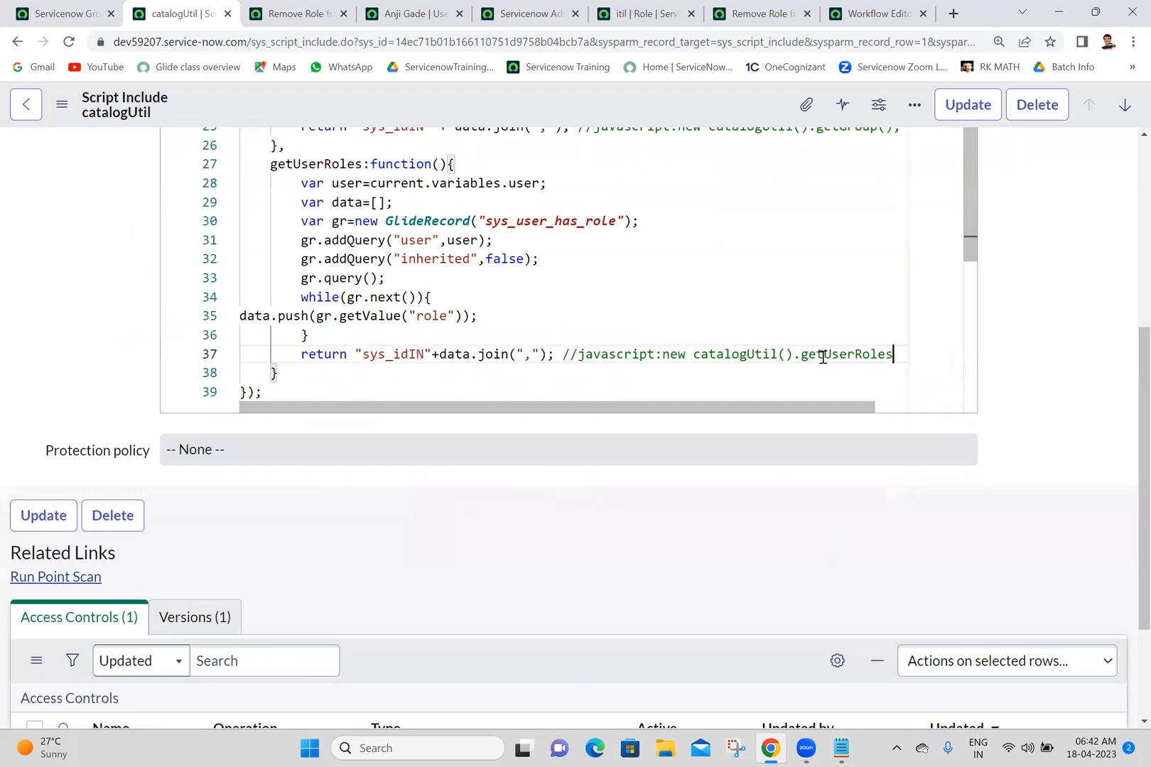
type("();")
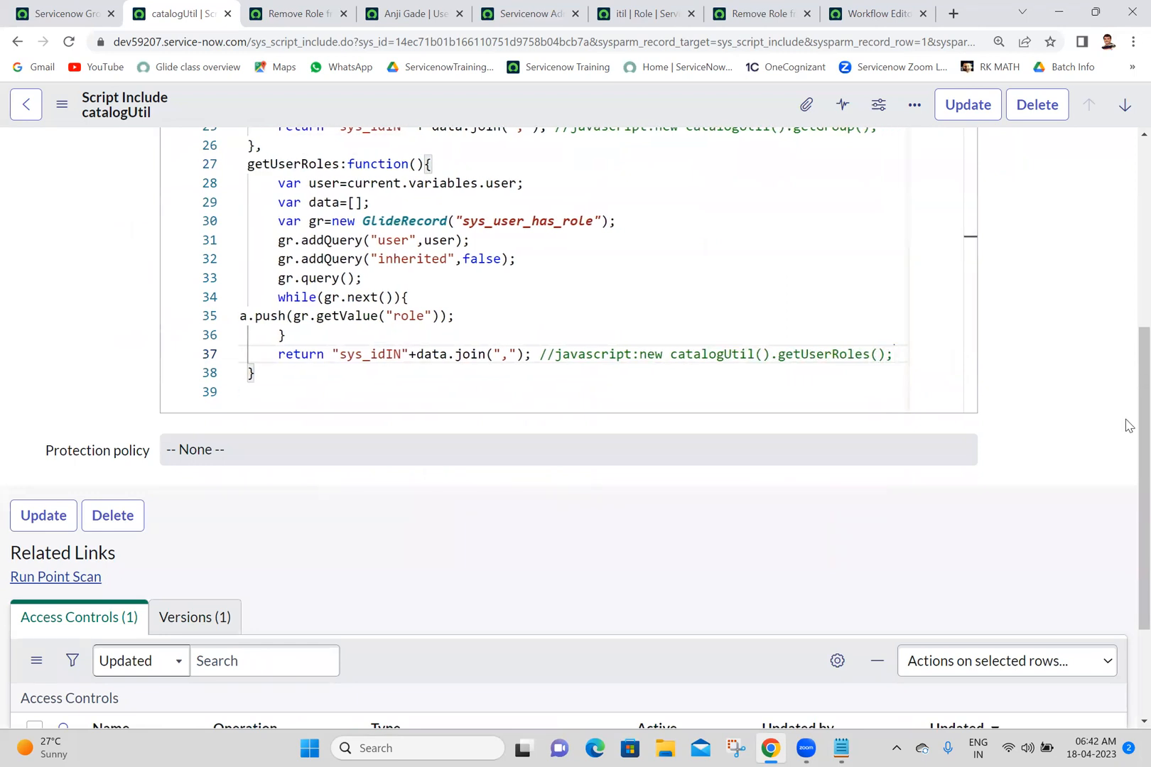
Step: Format the script's code and save the catalogUtil script include without leaving the record
scroll(1128, 403, "up", 3)
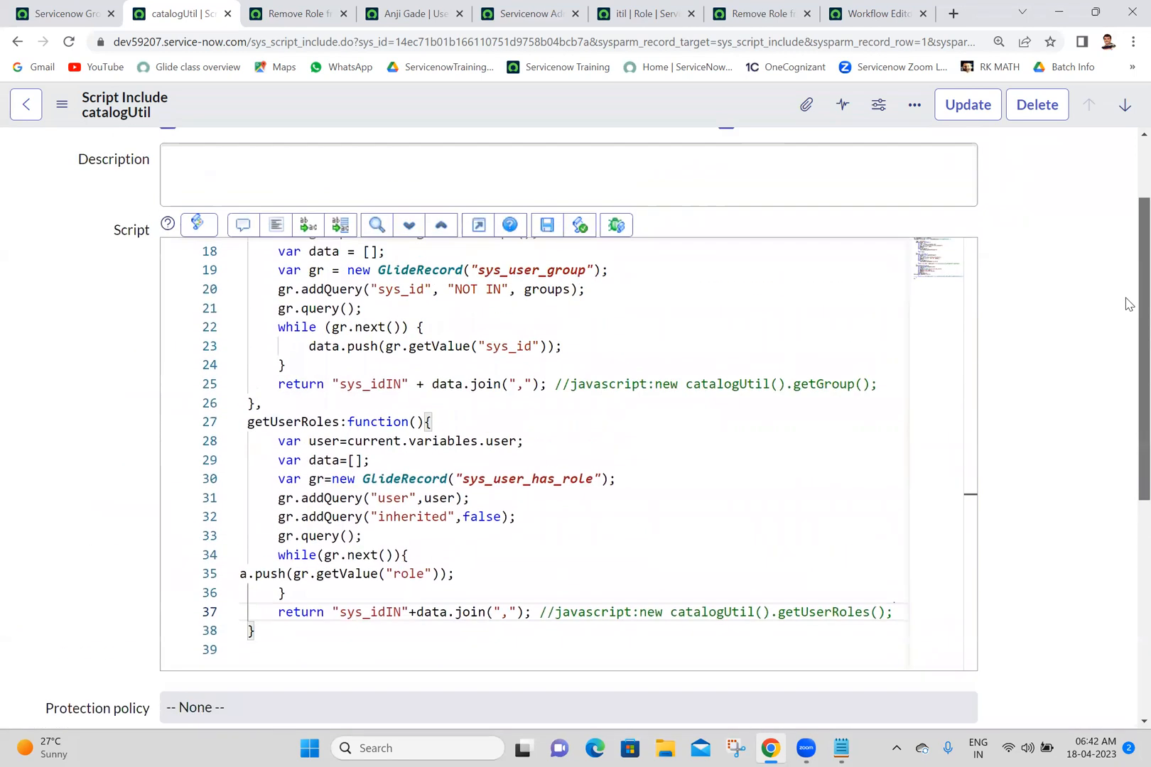
left_click(276, 225)
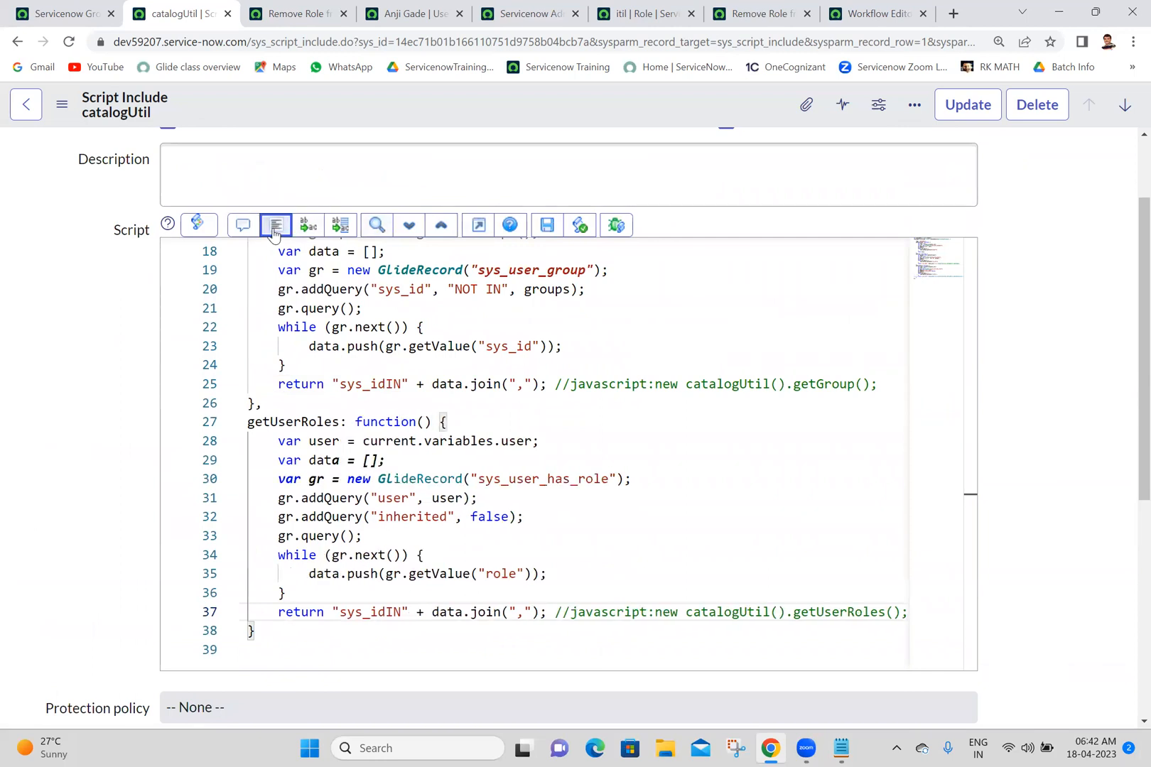
right_click(462, 99)
left_click(470, 106)
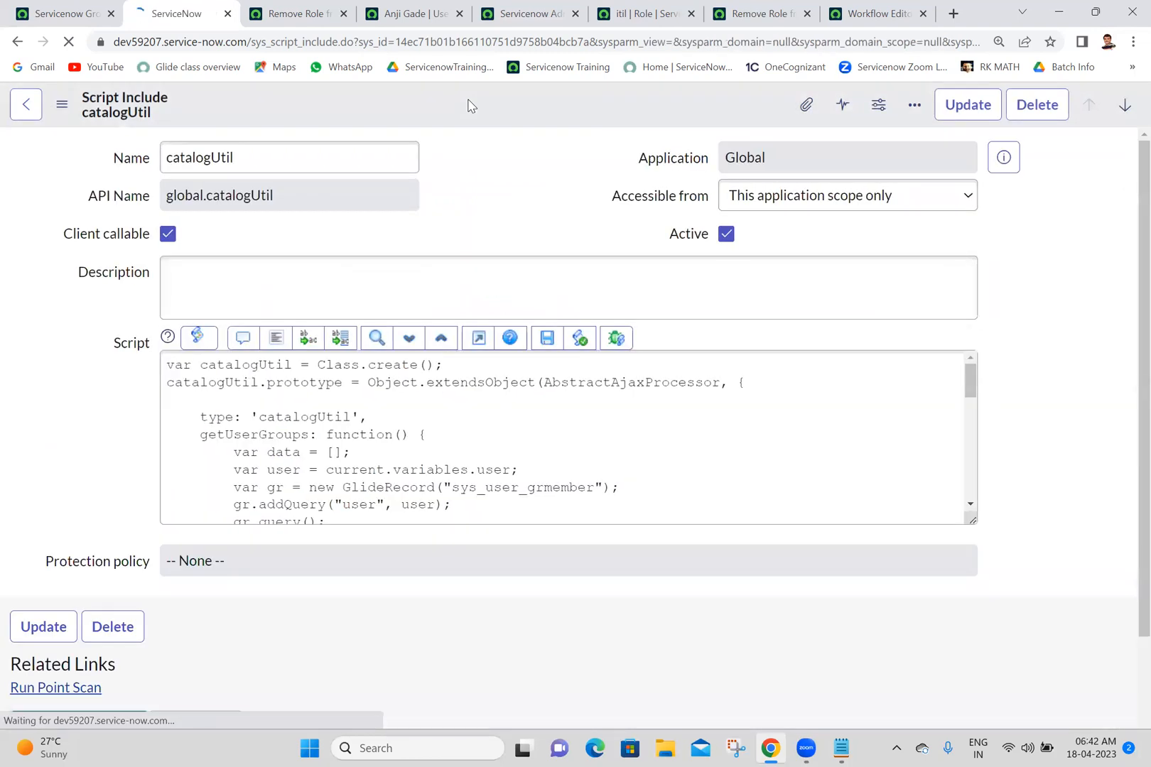
Step: Select the text javascript:new catalogUtil().getUserRoles(); in the comment on the getUserRoles return line
scroll(1125, 440, "down", 4)
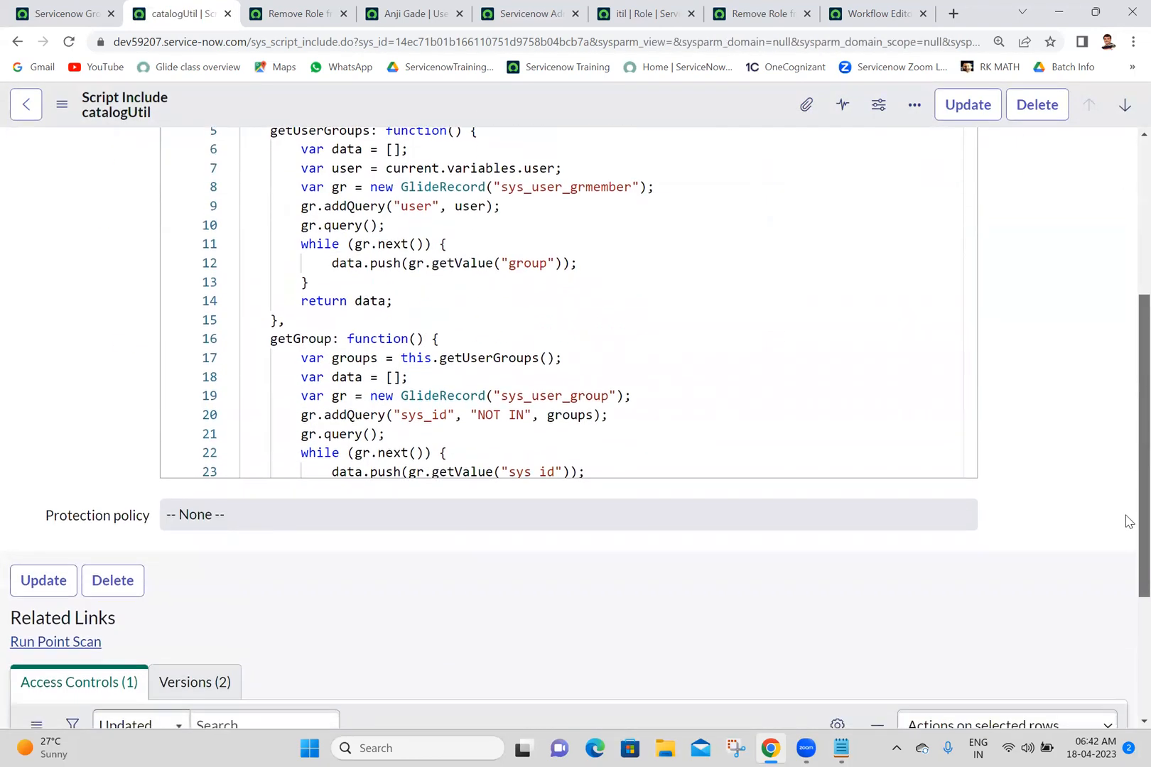
left_click(722, 431)
left_click_drag(970, 175, 966, 369)
left_click_drag(596, 248, 902, 249)
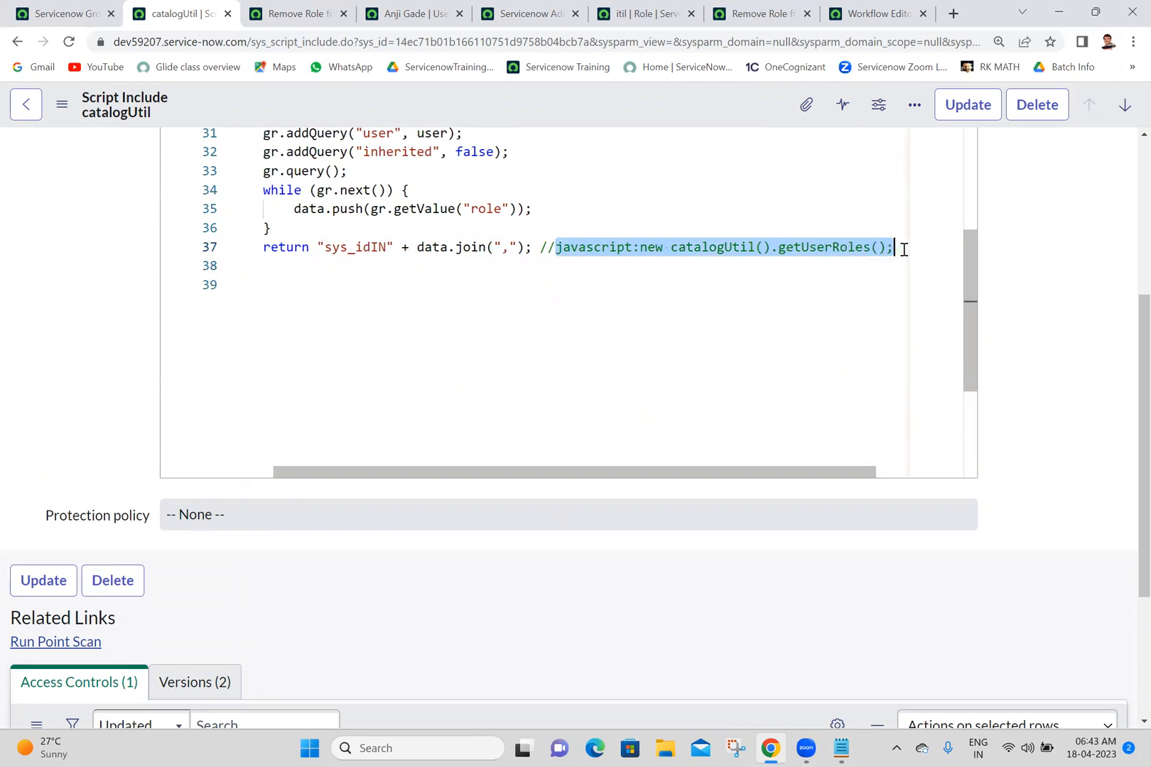
Step: Open the Role variable's configuration from the Remove Role from User item, leaving the unsaved order form, and show its type specifications
left_click(742, 12)
left_click(85, 431)
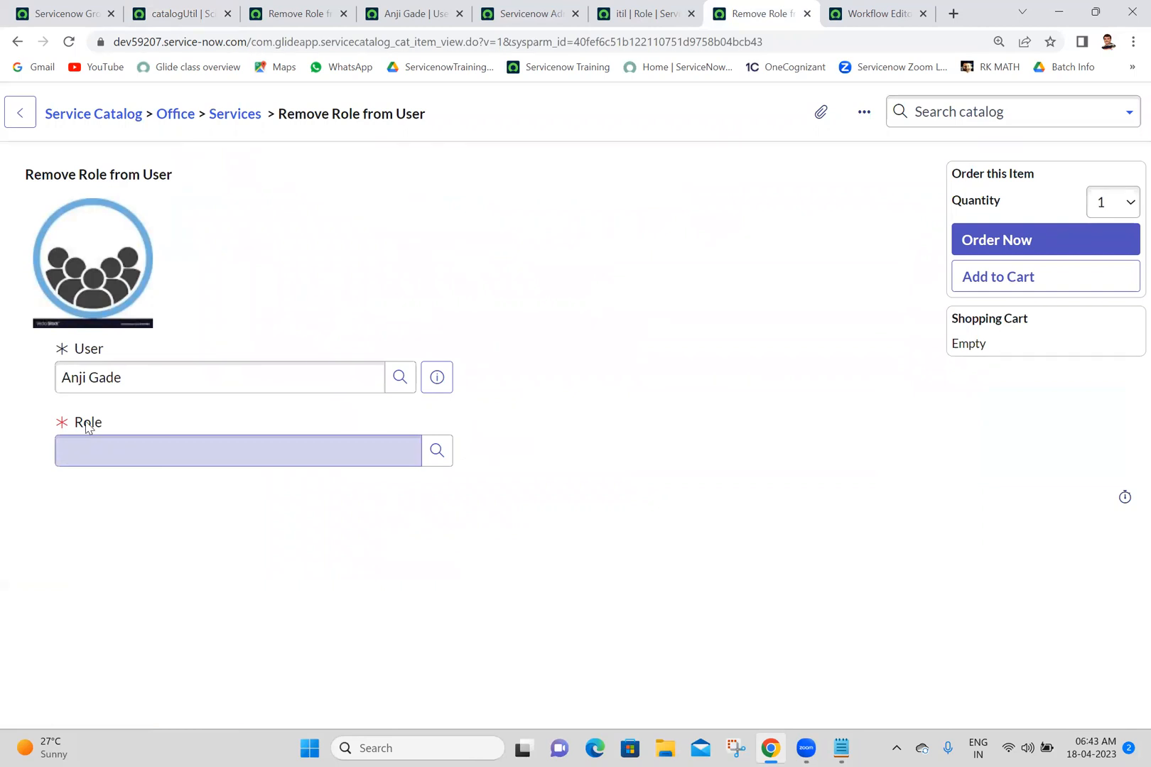
right_click(86, 426)
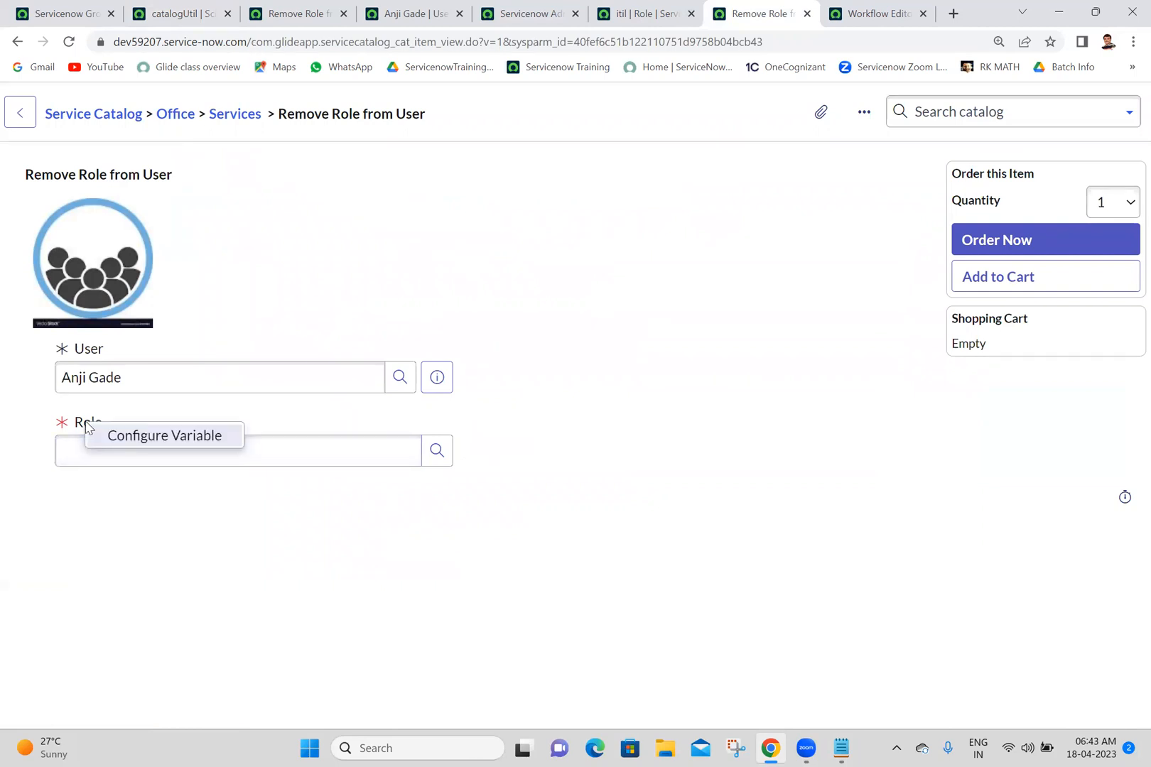
left_click(160, 438)
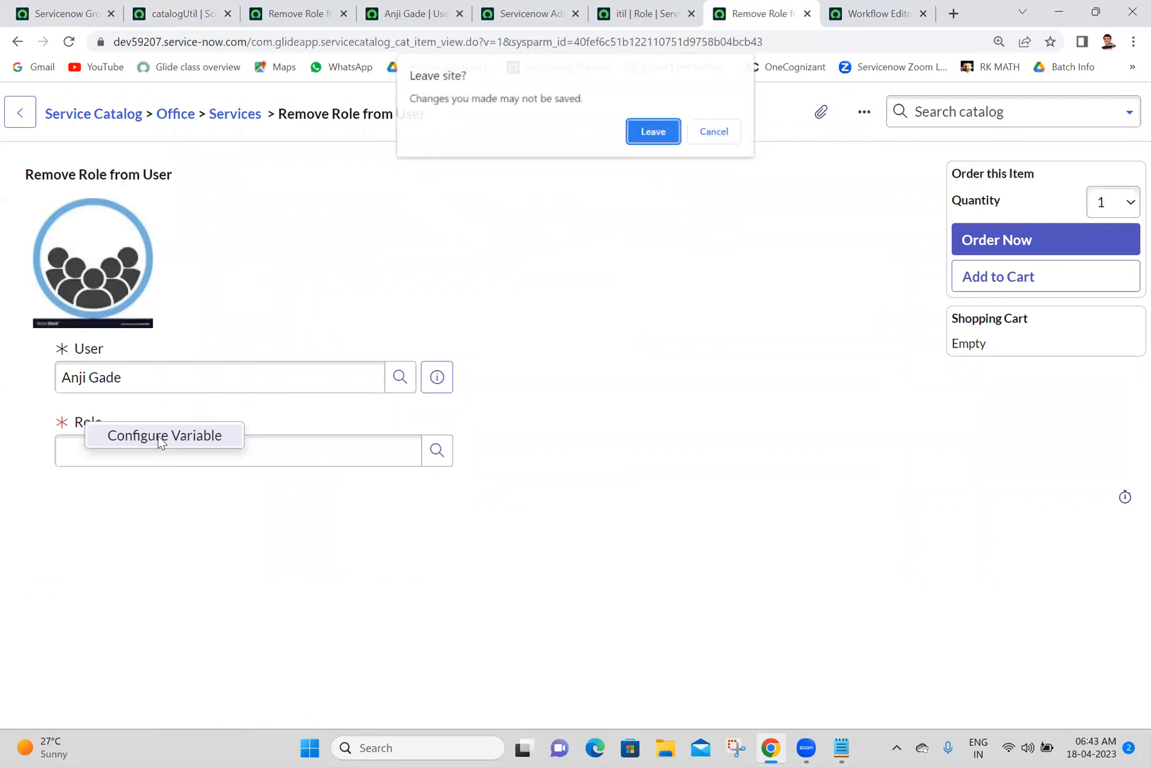
left_click(652, 133)
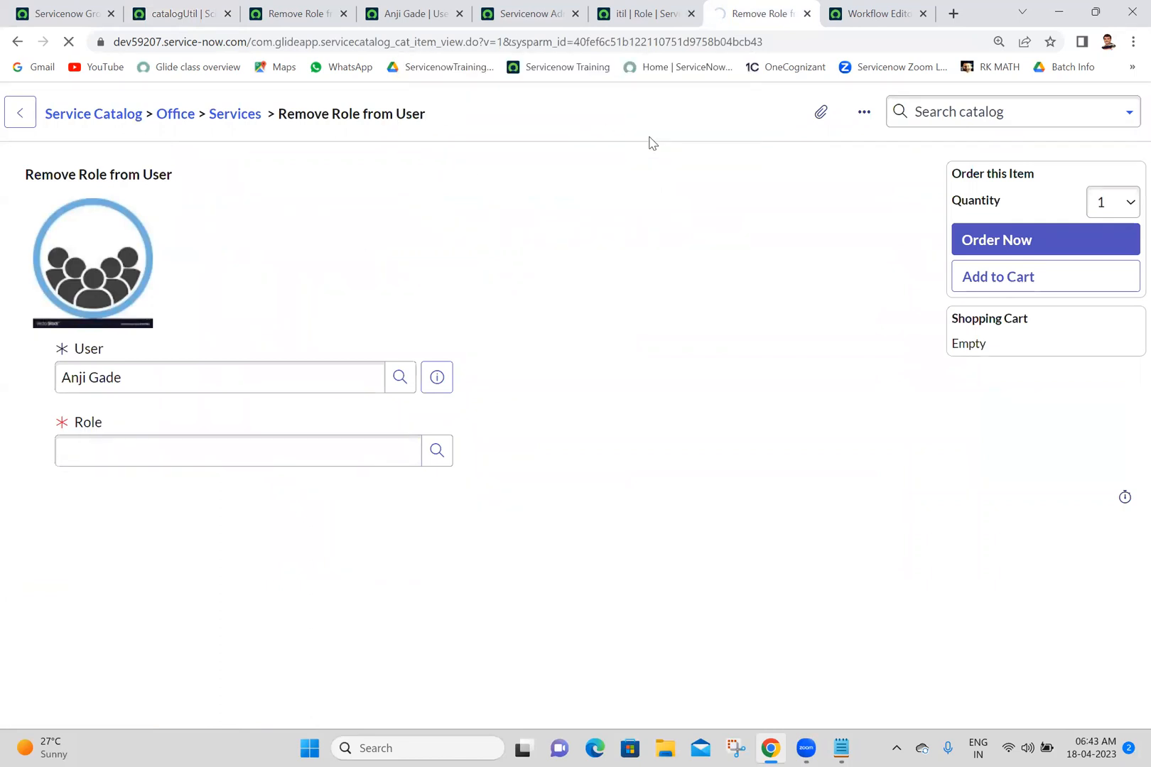
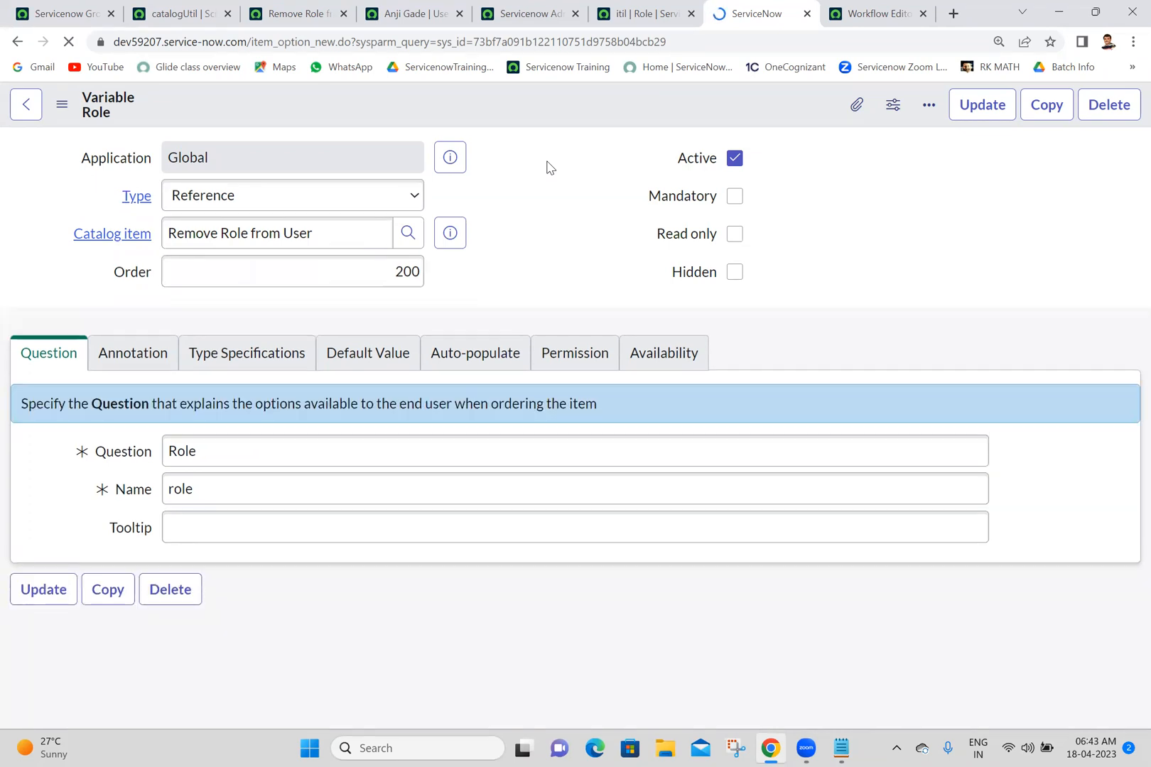
left_click(256, 363)
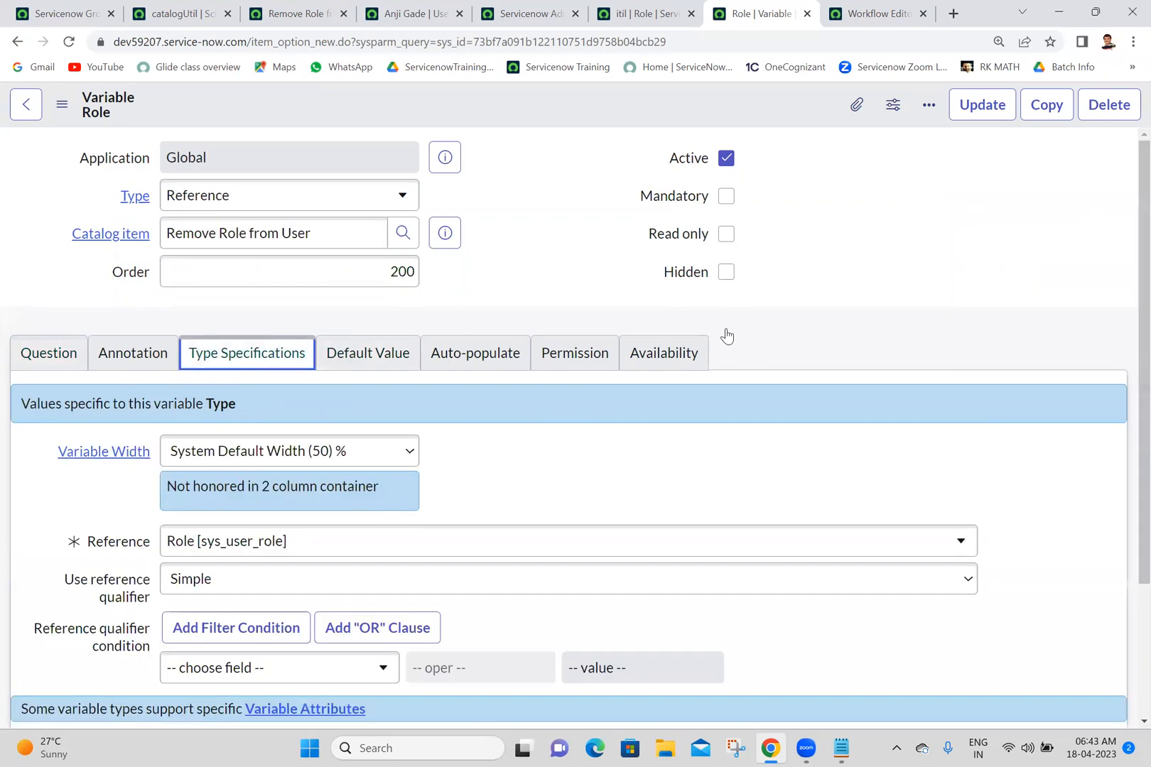
Step: Give the Role variable an Advanced reference qualifier of javascript:new catalogUtil().getUserRoles(); and update the variable record
scroll(717, 445, "down", 2)
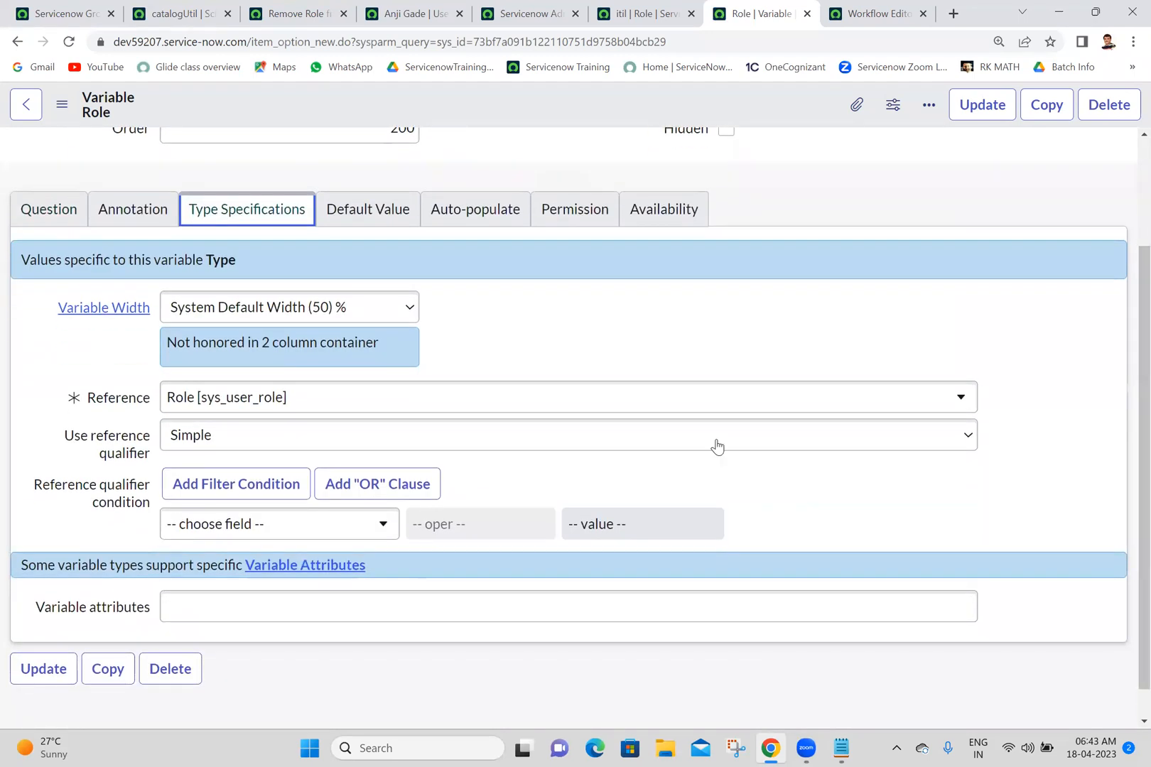
left_click(589, 444)
left_click(338, 494)
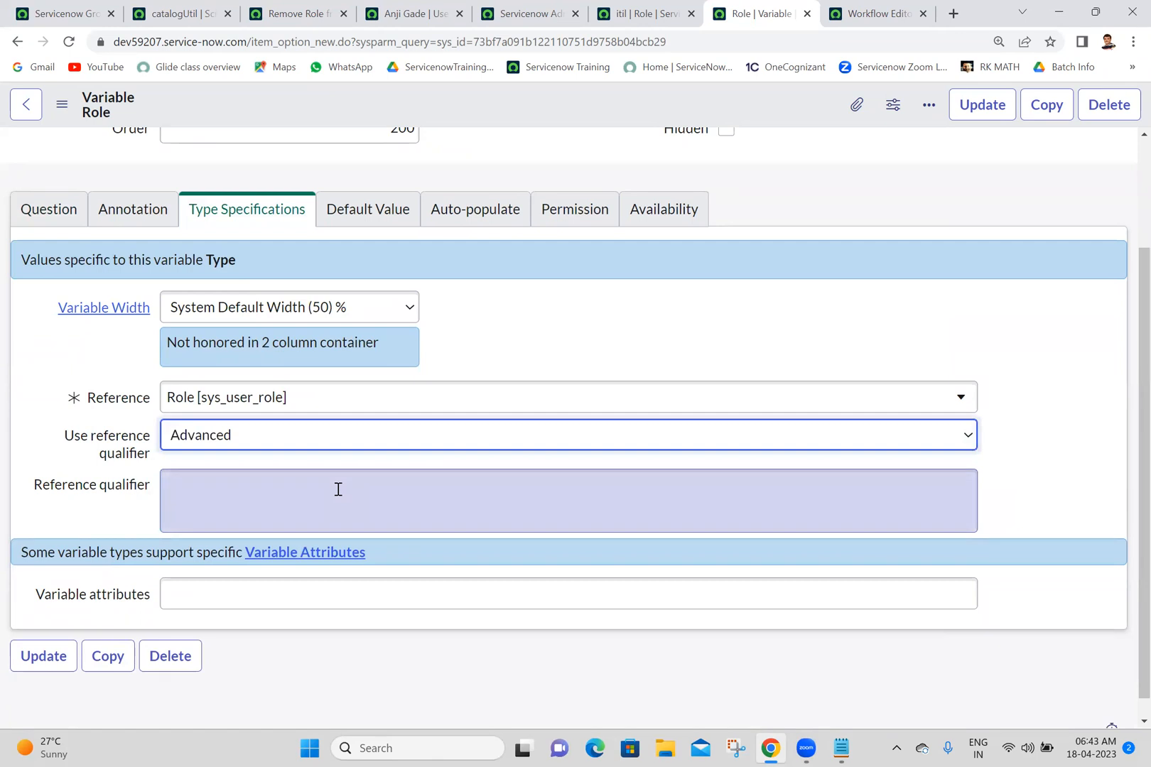
left_click(338, 488)
type("javascript:new catalogUtil().getUserRoles();")
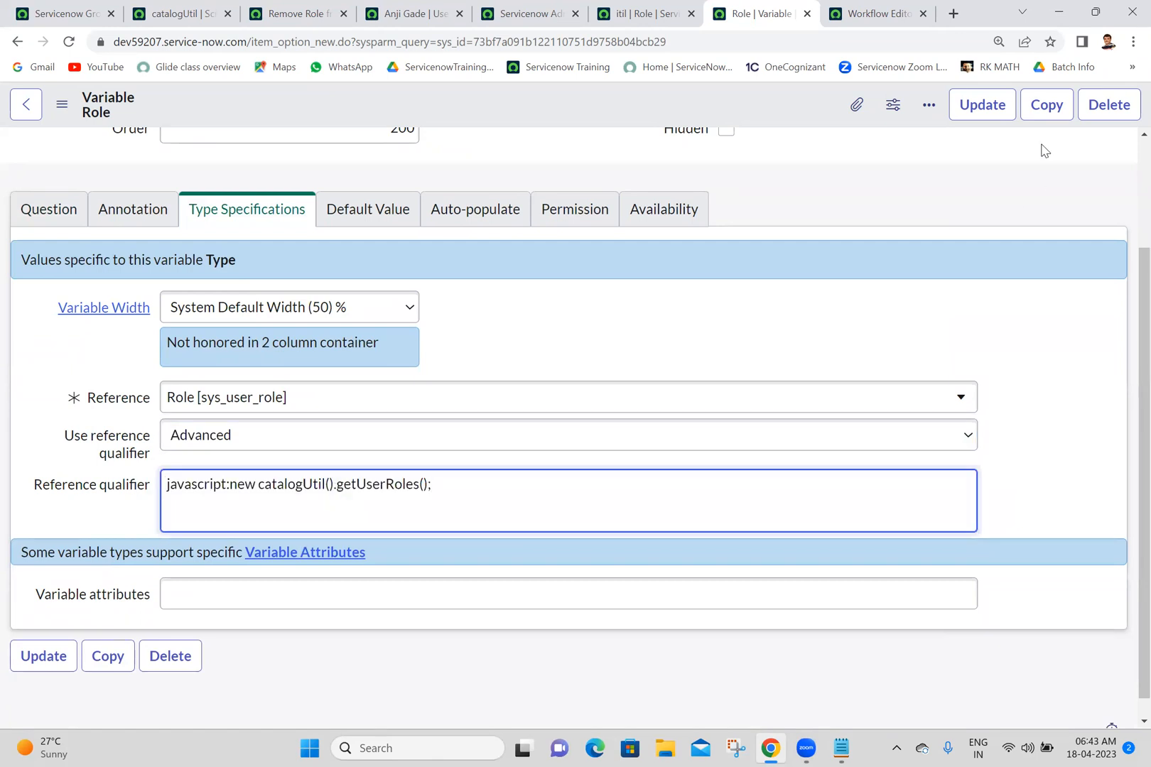
left_click(971, 111)
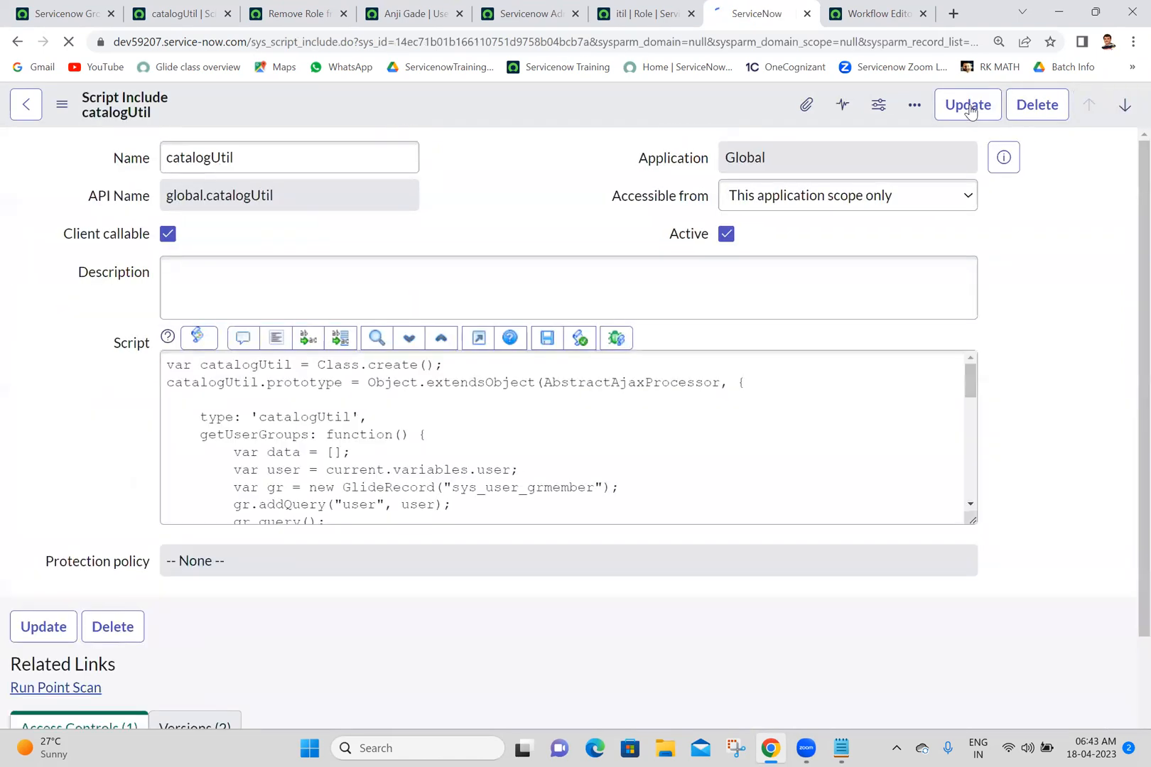
Step: Close the browser pages for the catalogUtil record reached after the update, the itil role and the Servicenow Administration group
left_click(806, 13)
left_click(639, 8)
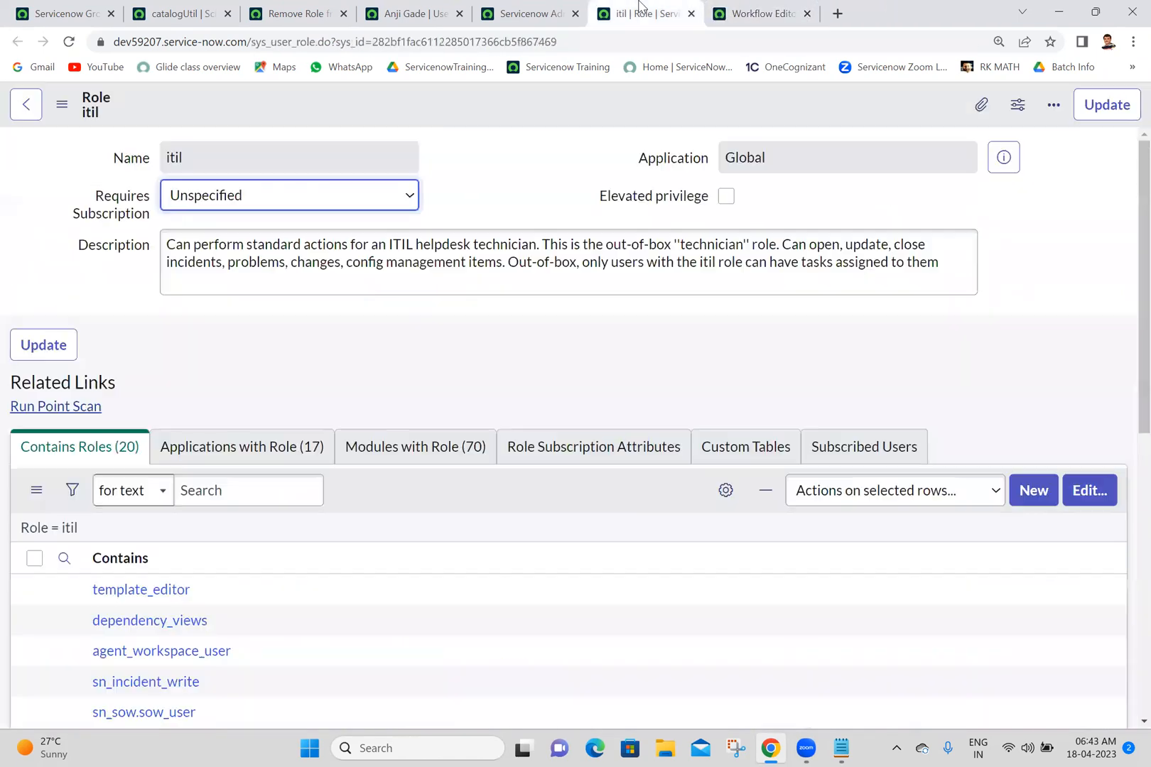
left_click(691, 14)
left_click(571, 8)
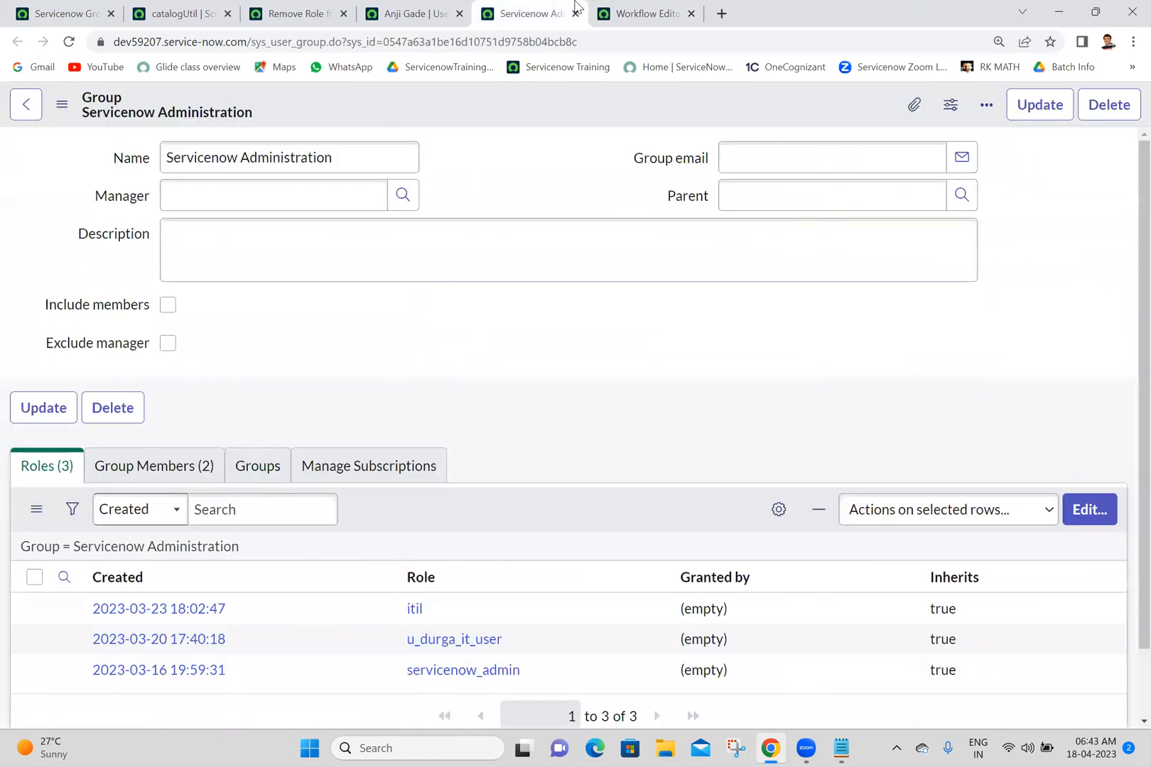
left_click(575, 14)
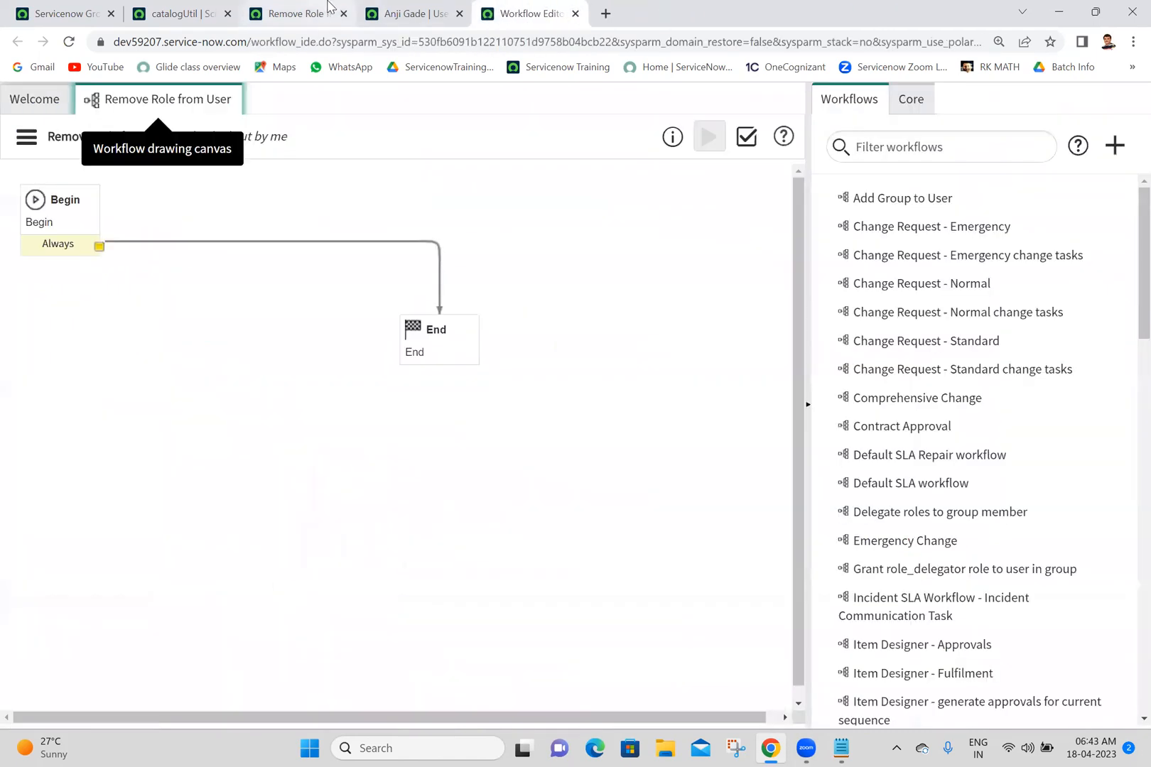
Step: Try out the Remove Role from User catalog item and fill in the test user's name as the User
left_click(282, 9)
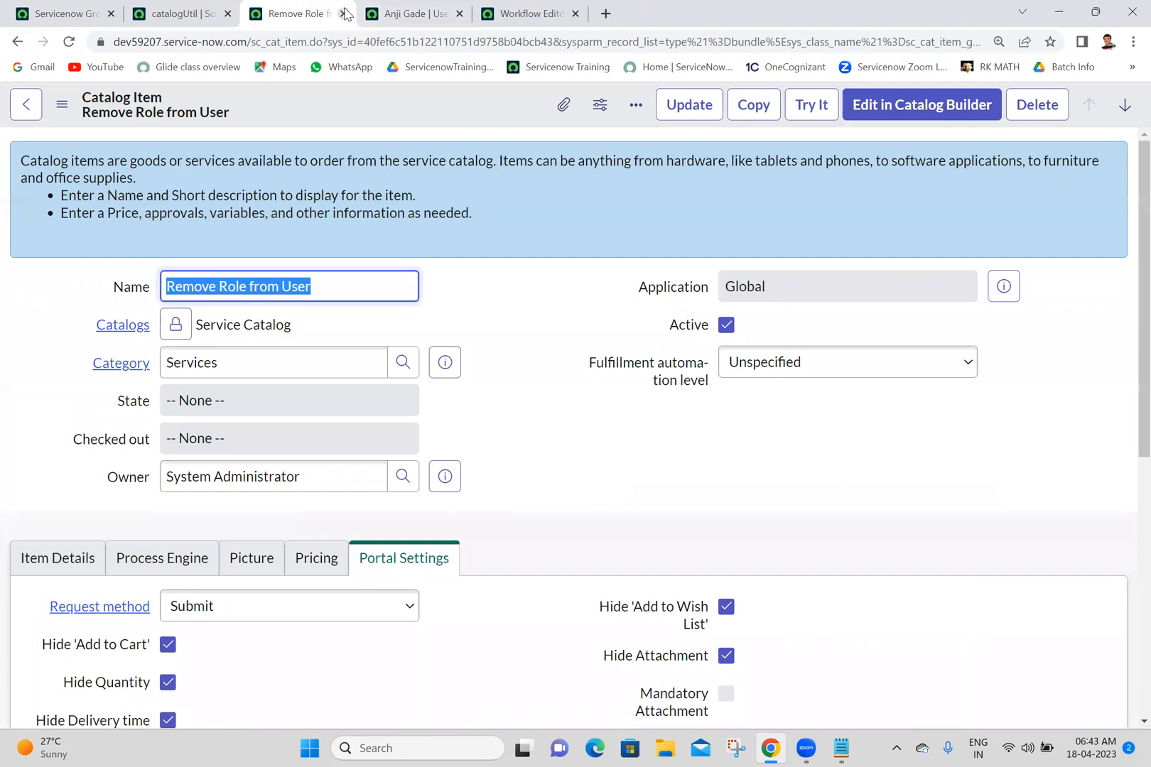
left_click(813, 106)
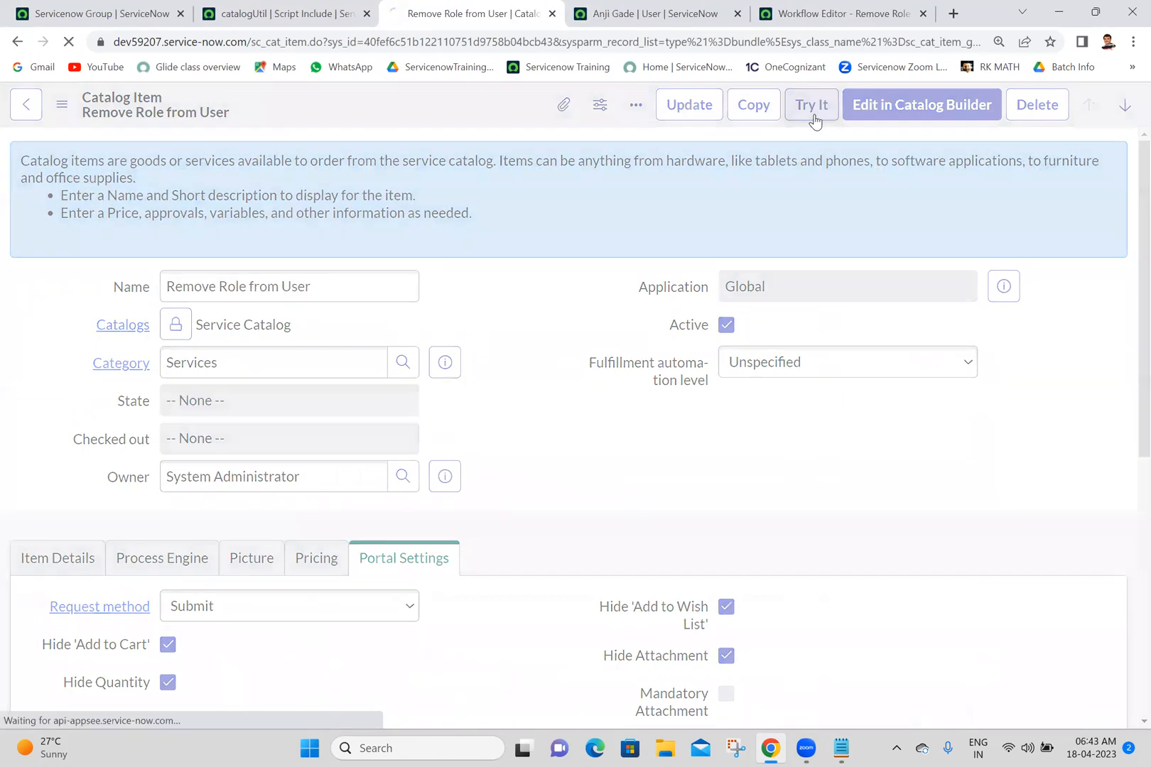
left_click_drag(469, 8, 605, 5)
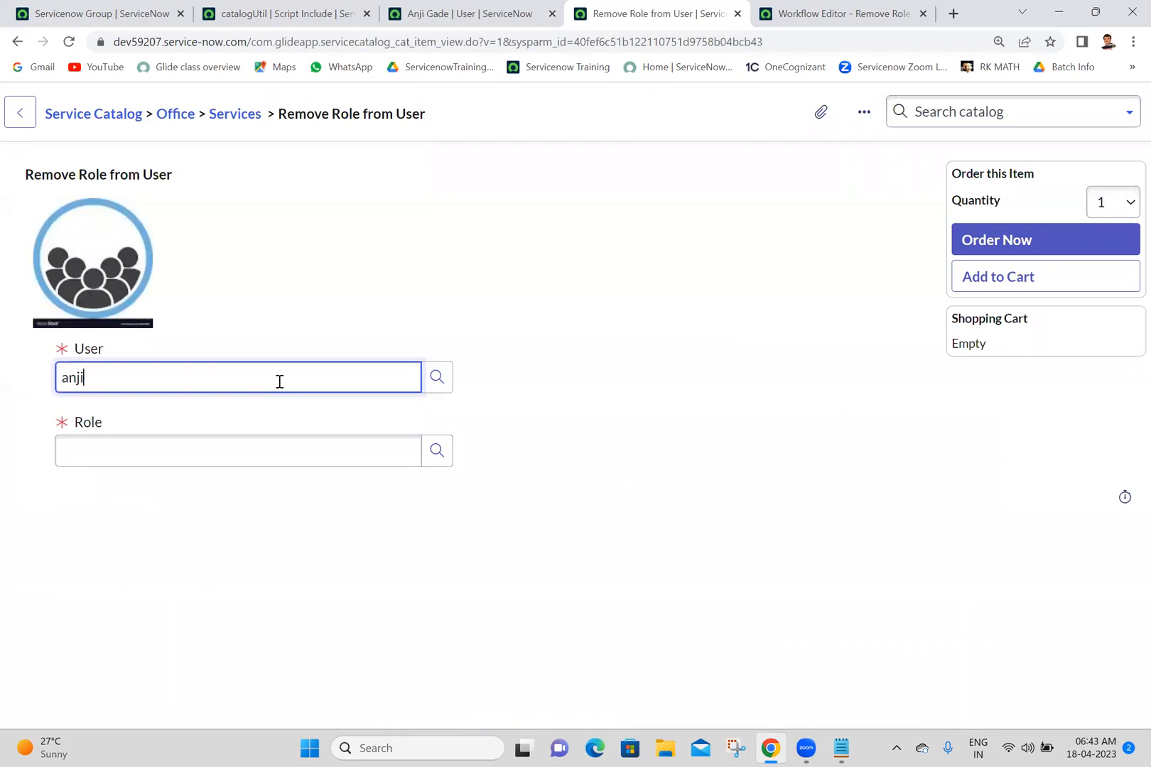
key("Return")
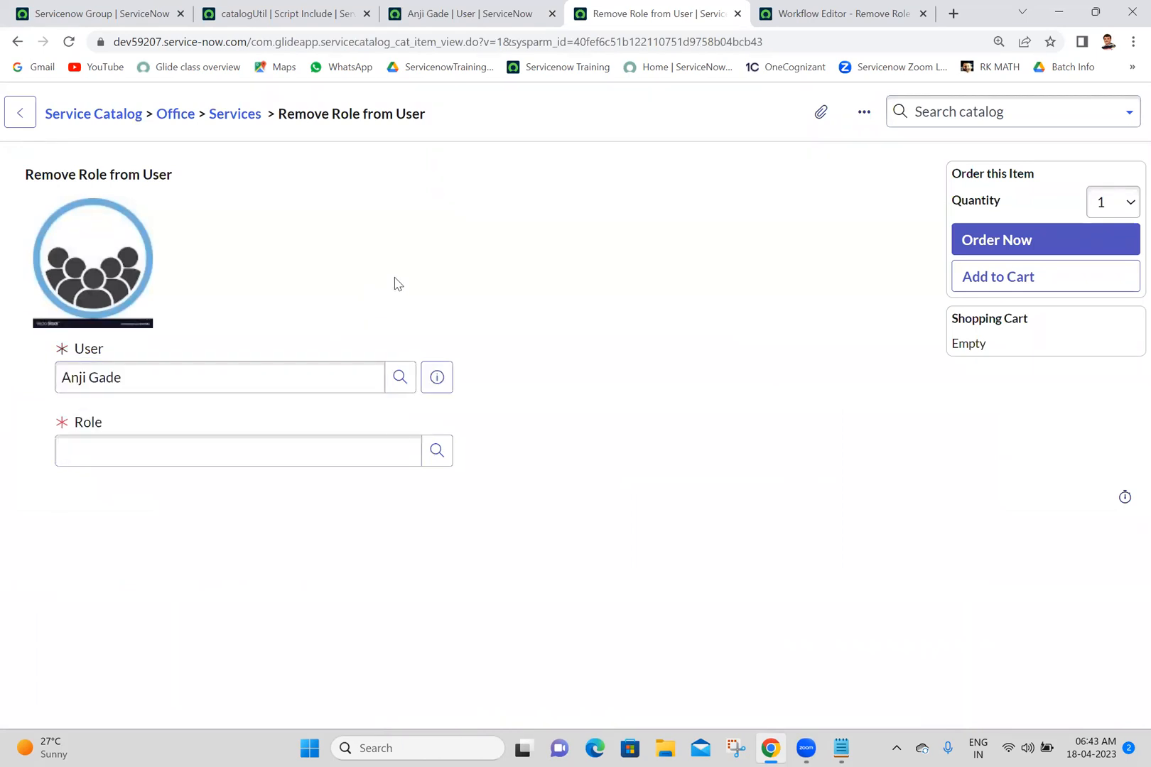
Step: Look through the full list of roles offered in the Role lookup for the chosen user and close the lookup
left_click(434, 453)
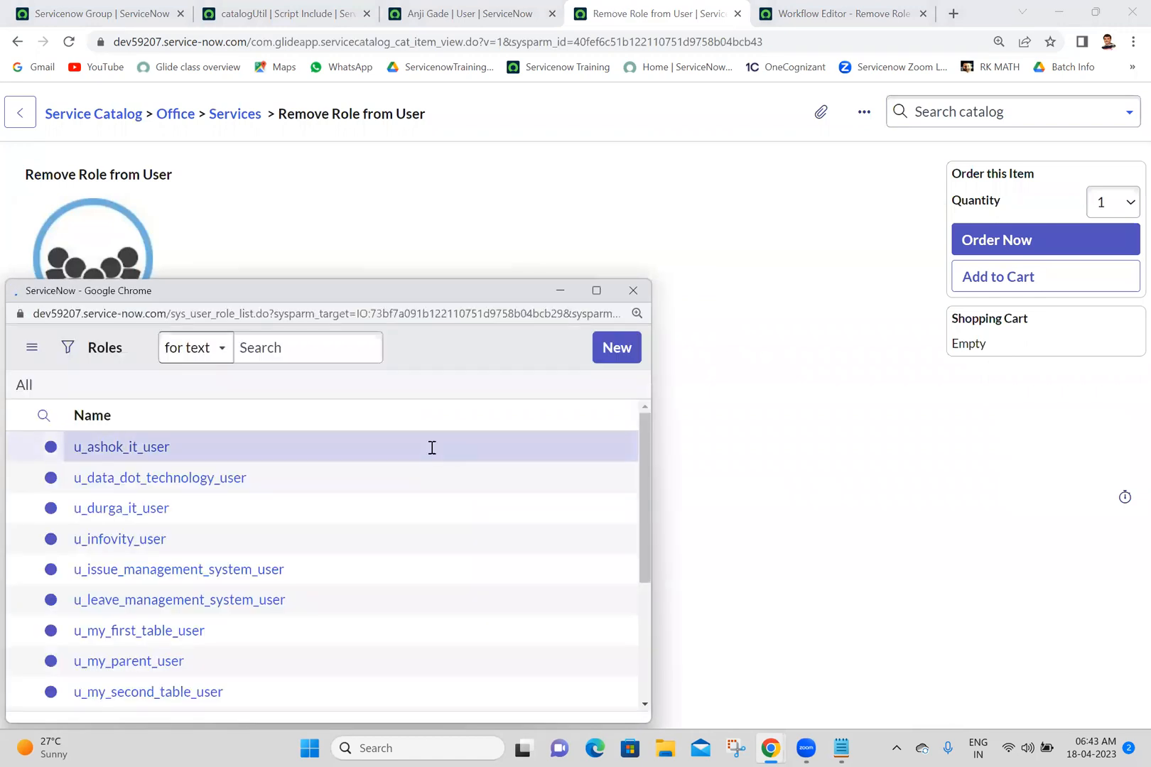
scroll(645, 465, "down", 4)
scroll(650, 454, "up", 4)
scroll(642, 497, "down", 4)
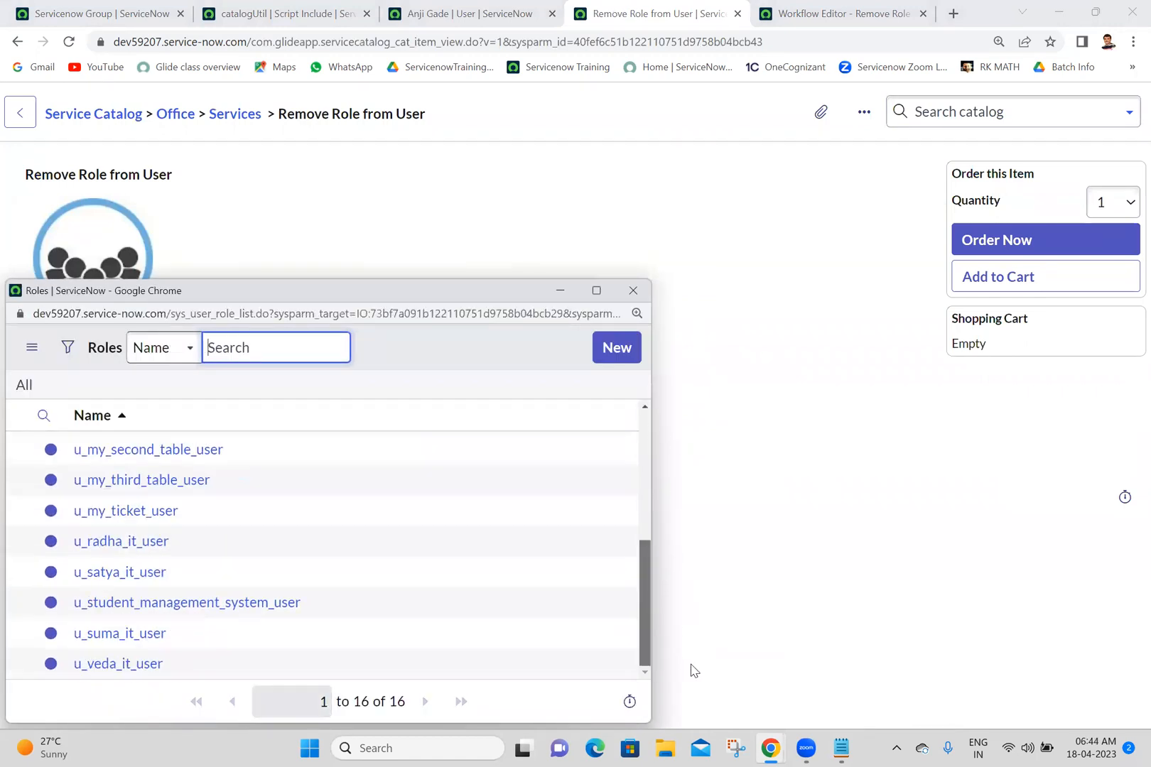
scroll(637, 454, "up", 4)
scroll(640, 611, "down", 4)
scroll(622, 540, "up", 4)
scroll(633, 440, "down", 4)
scroll(651, 540, "up", 4)
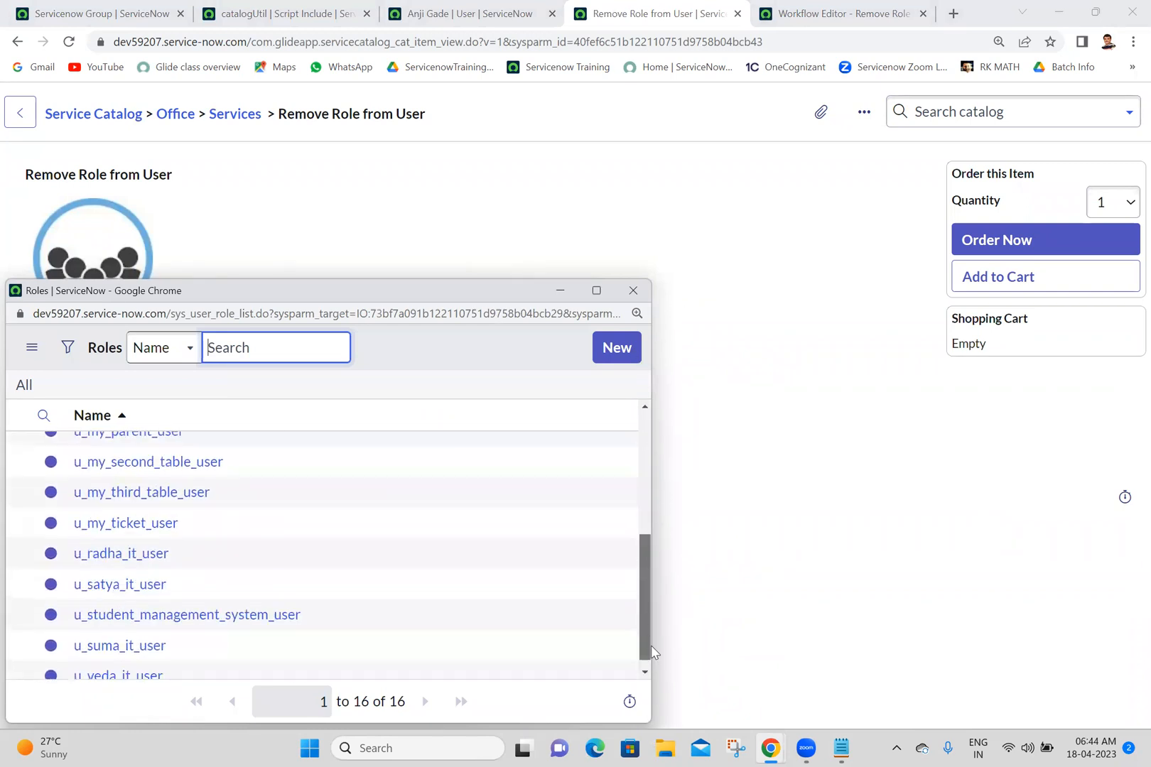
scroll(662, 473, "down", 4)
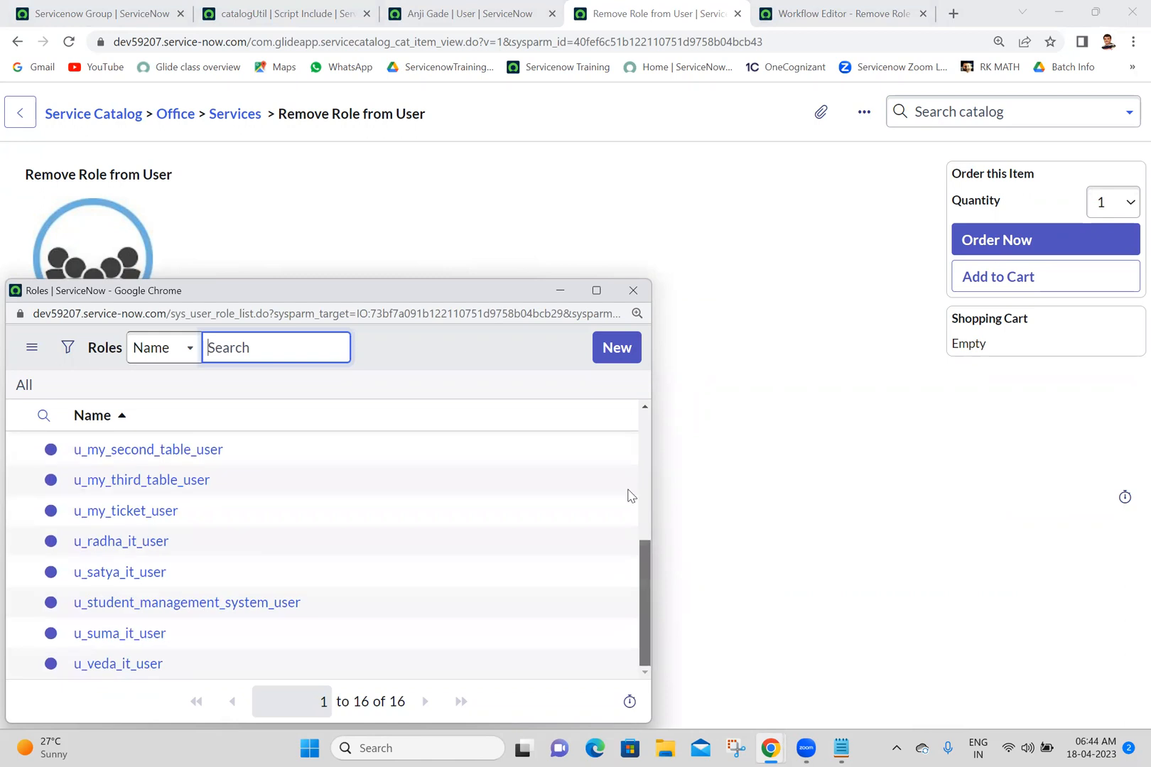
scroll(615, 674, "up", 4)
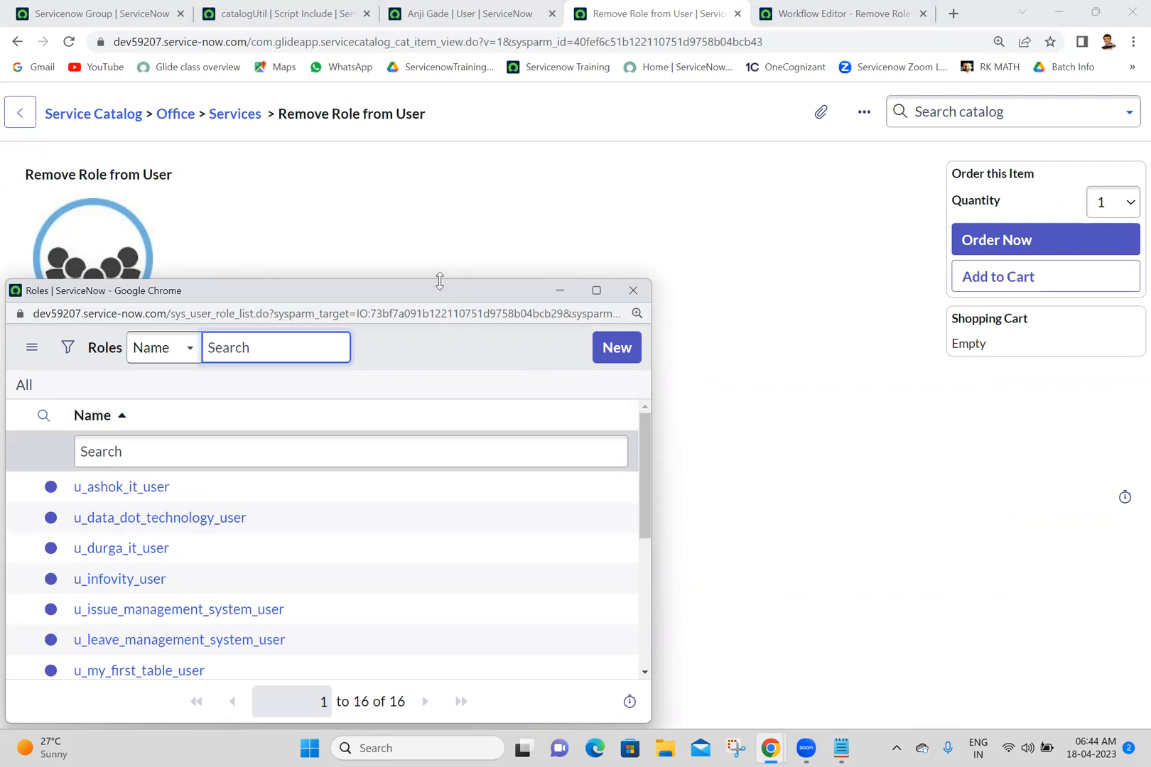
left_click_drag(440, 281, 440, 67)
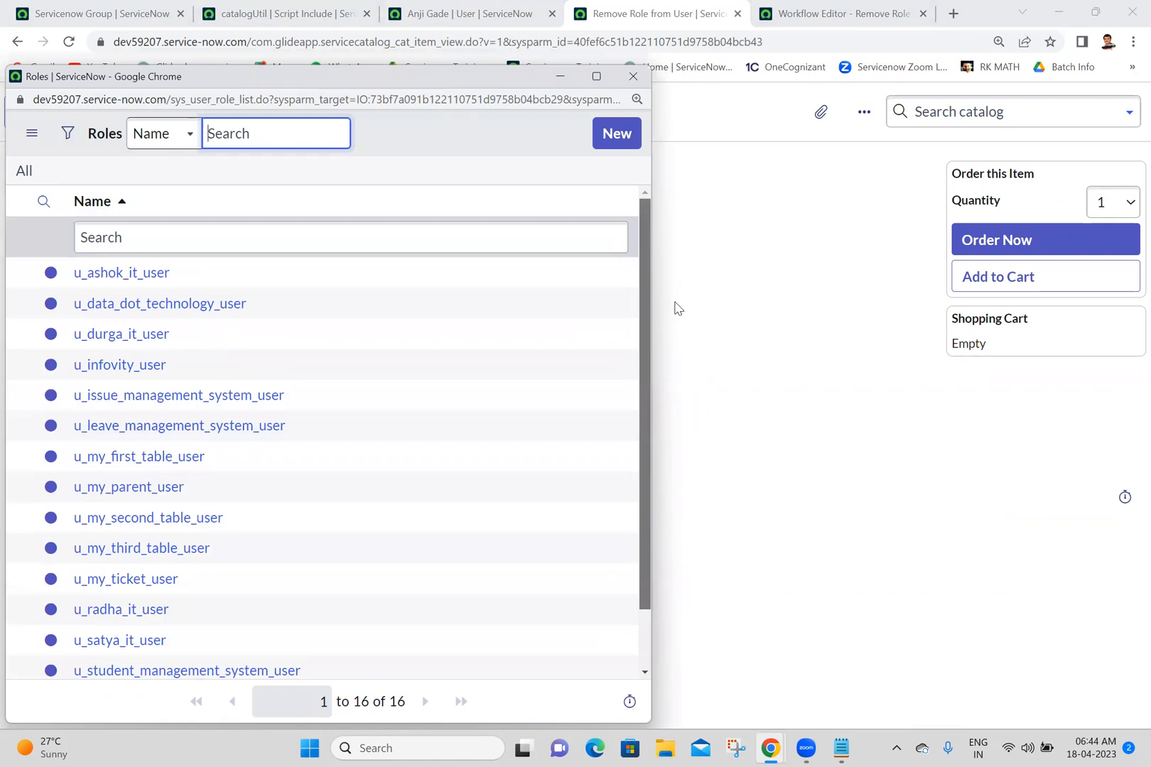
left_click(632, 76)
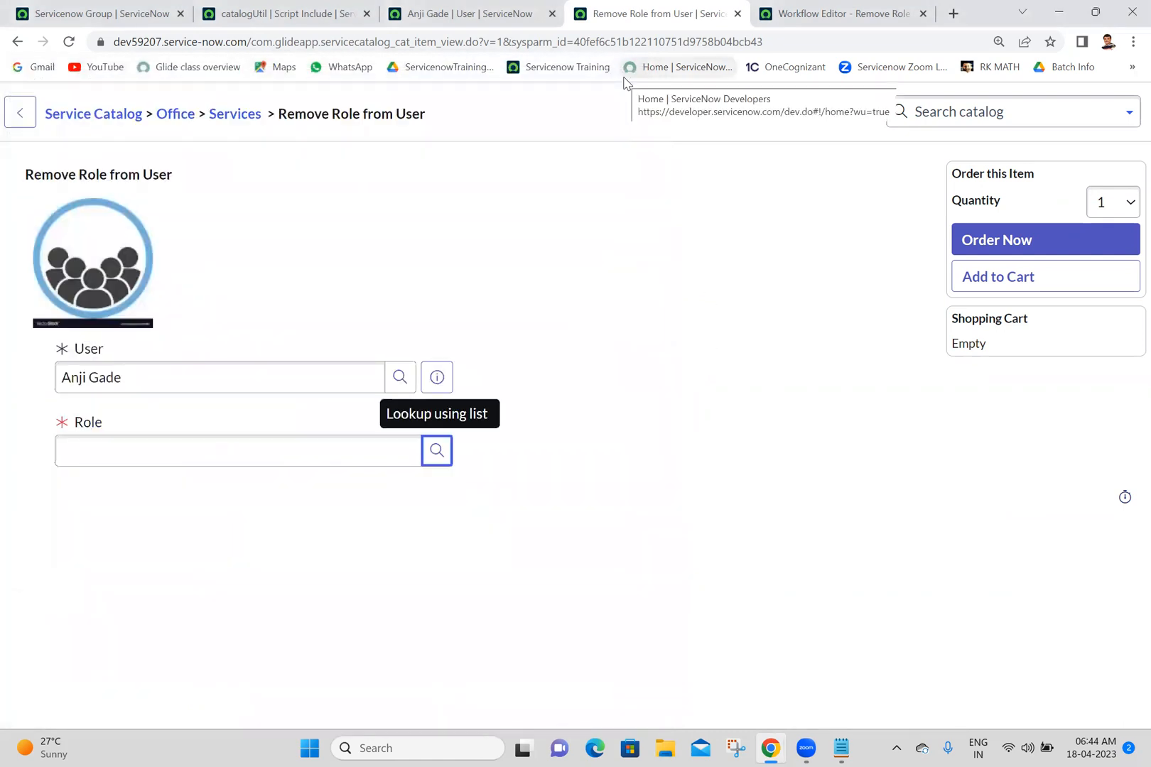
Step: Add a Run Script activity to the Remove Role from User workflow's canvas
left_click(788, 7)
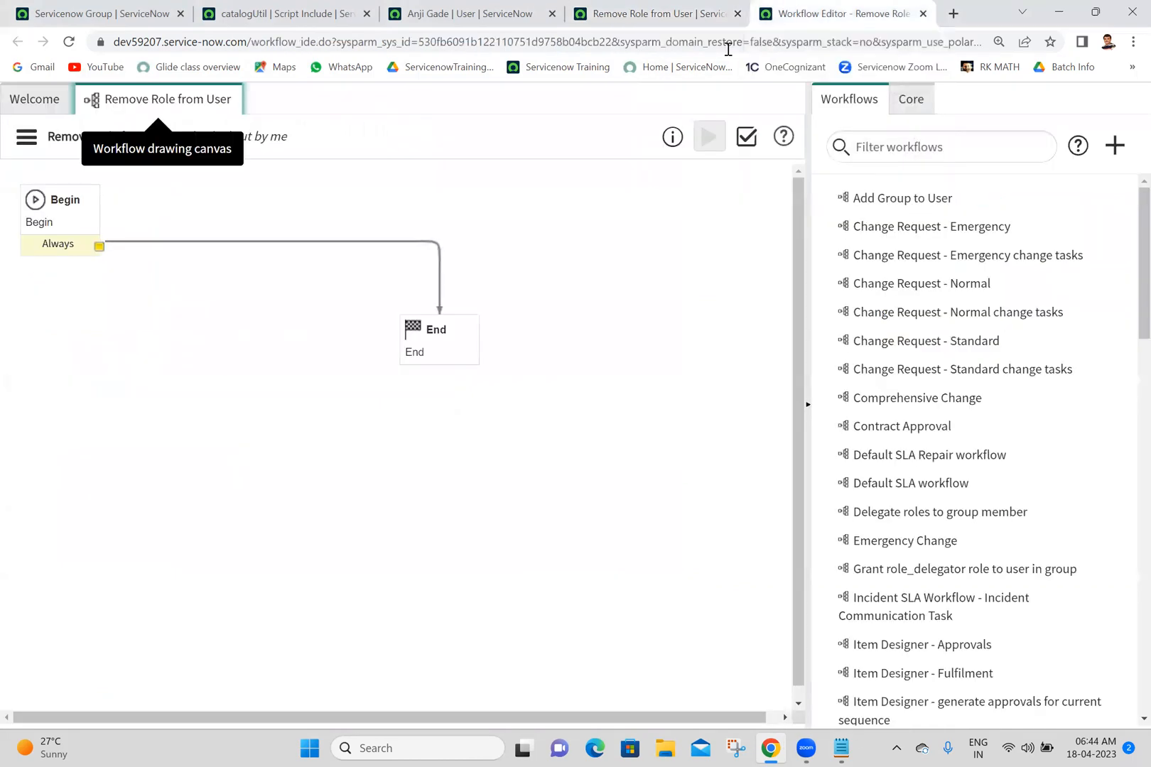
left_click(917, 104)
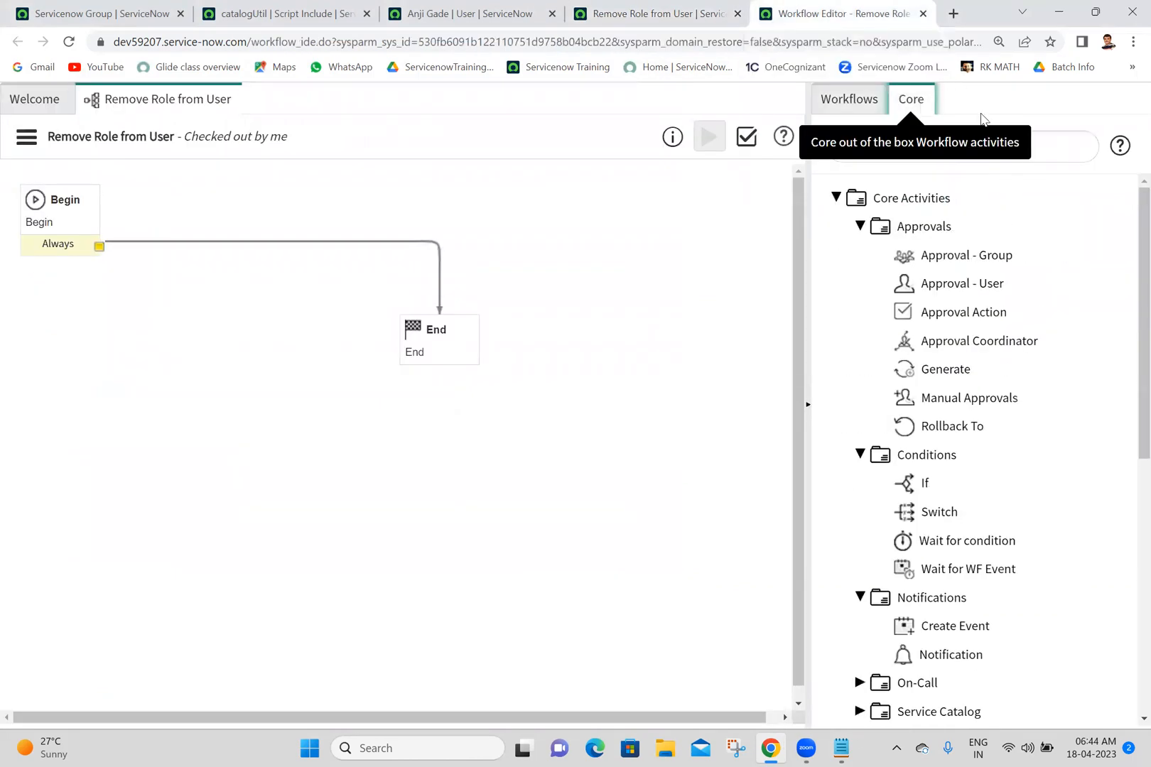
scroll(1127, 256, "down", 6)
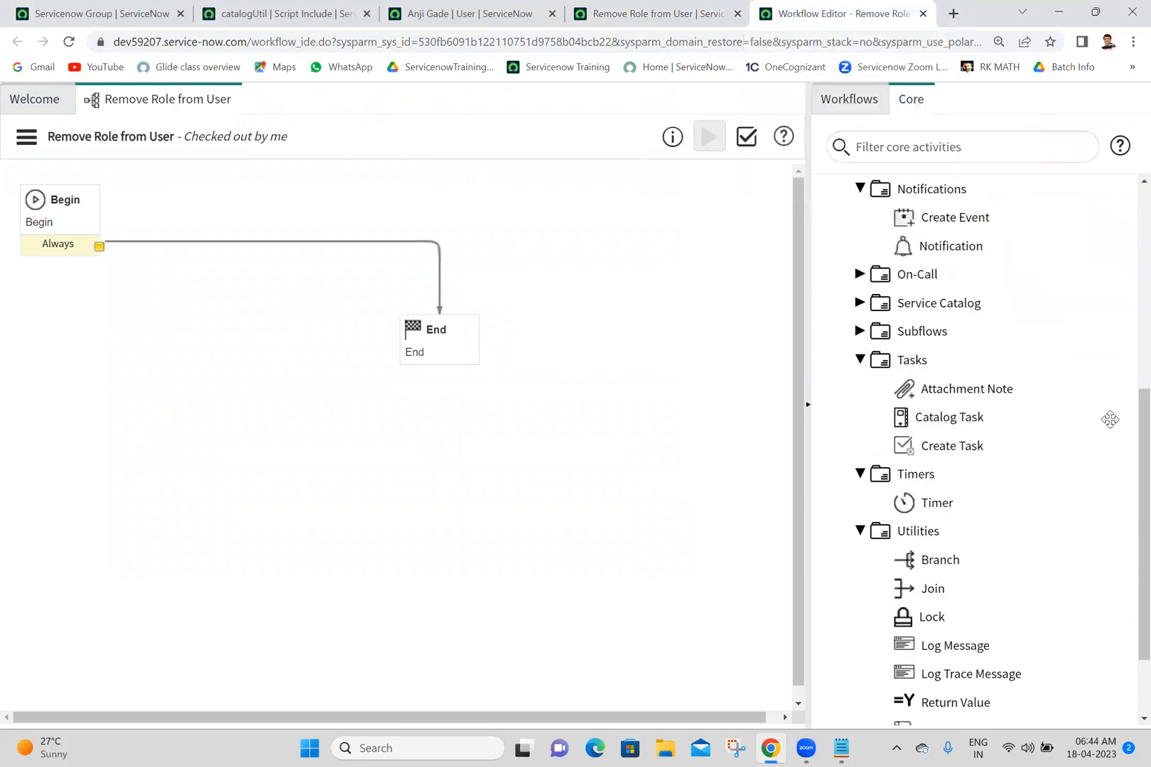
scroll(1126, 512, "down", 2)
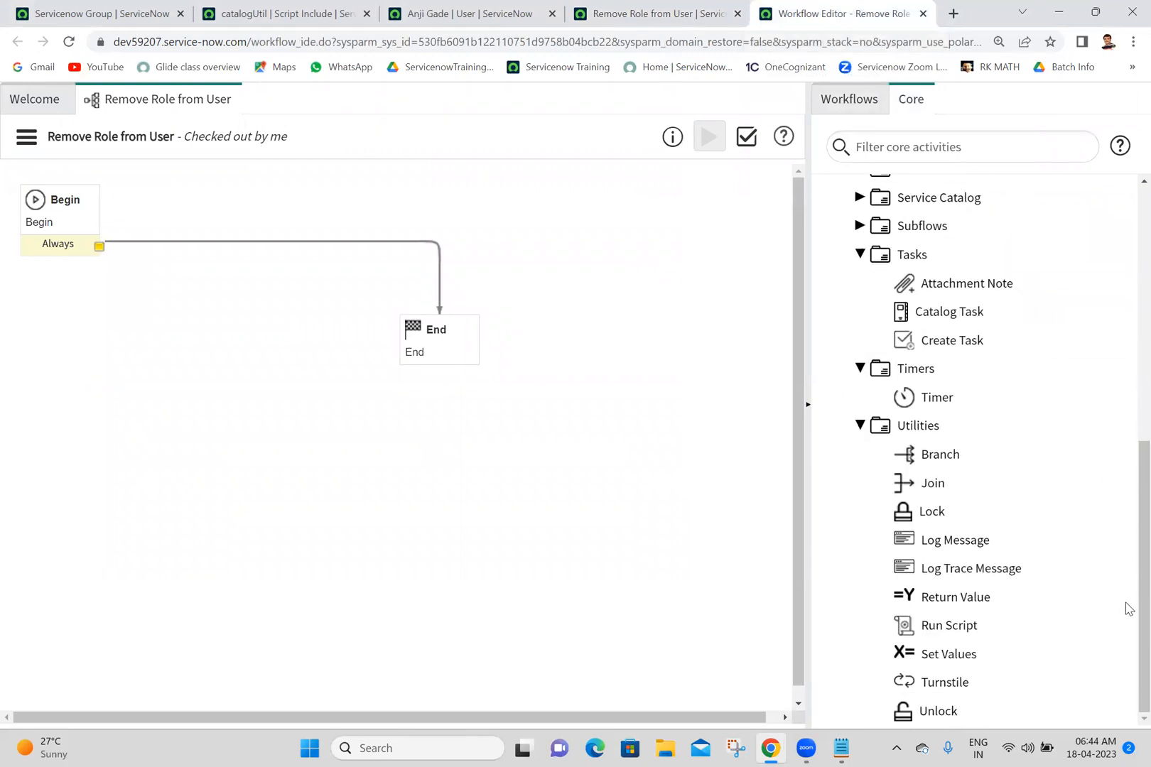
left_click_drag(955, 626, 499, 456)
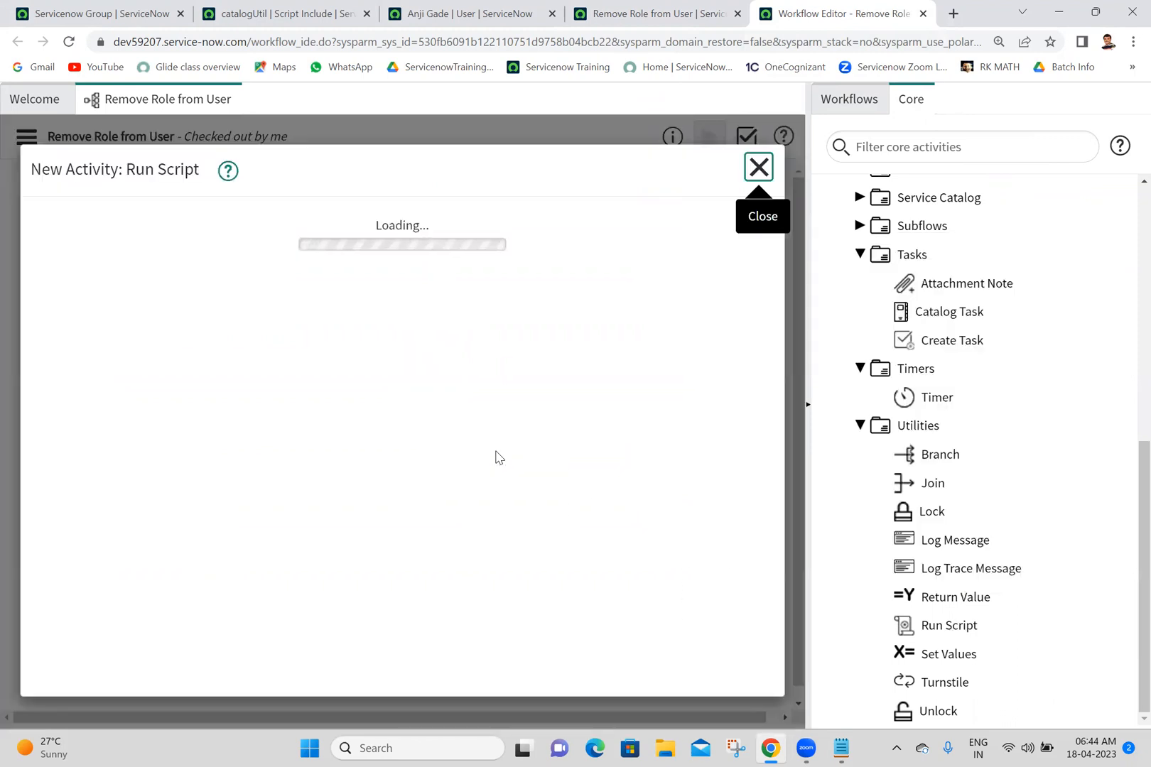
Step: Name the Run Script activity Remove Role from User using the text copied from the order form, and set its stage to Fulfillment
left_click(680, 11)
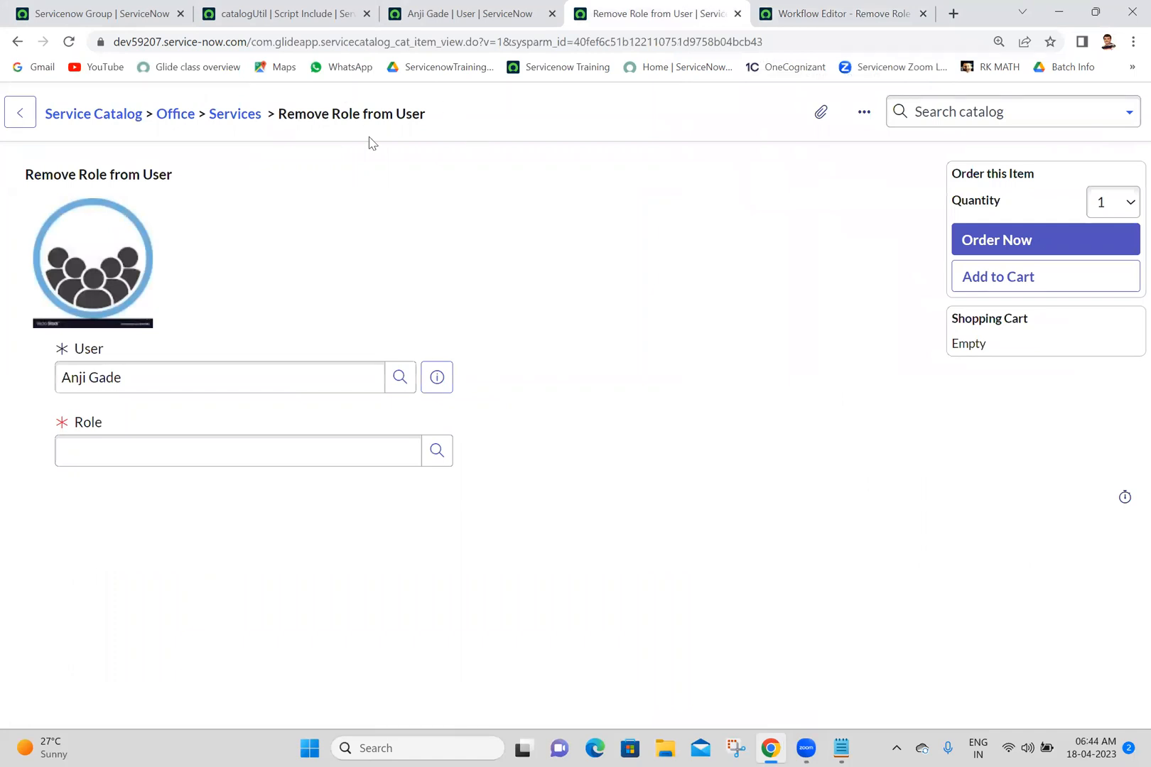
triple_click(285, 116)
key("ctrl+c")
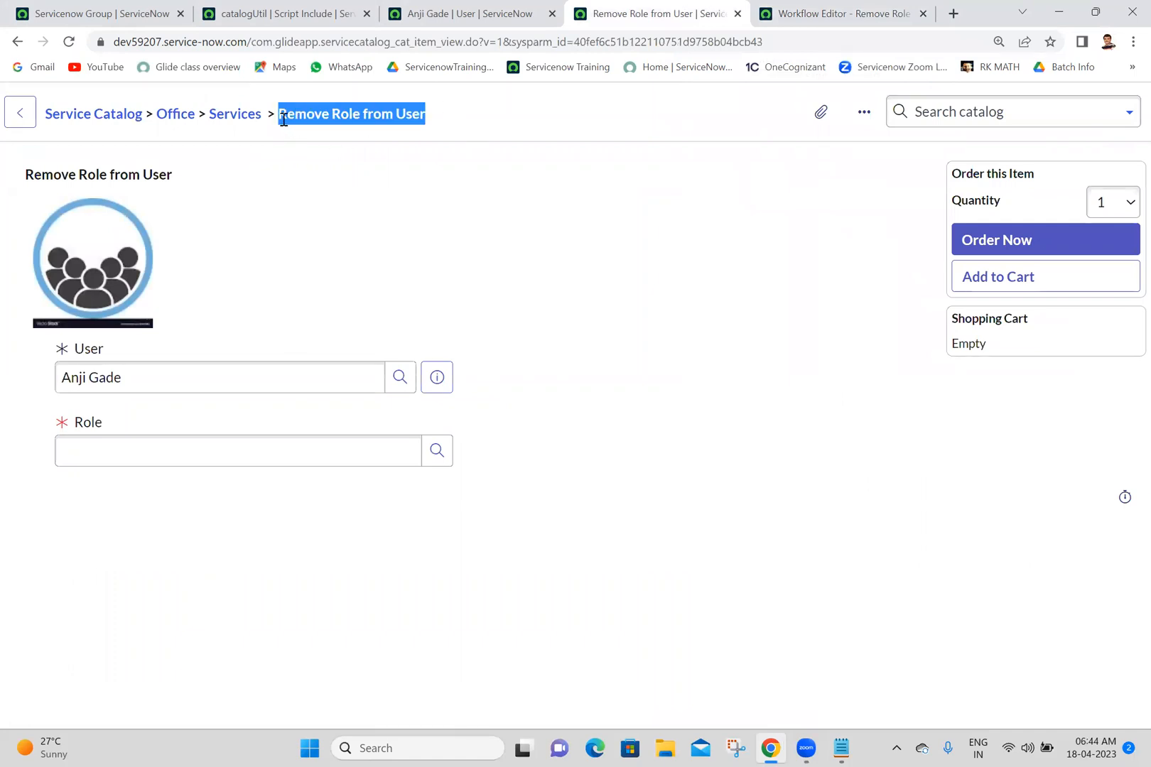
left_click(852, 8)
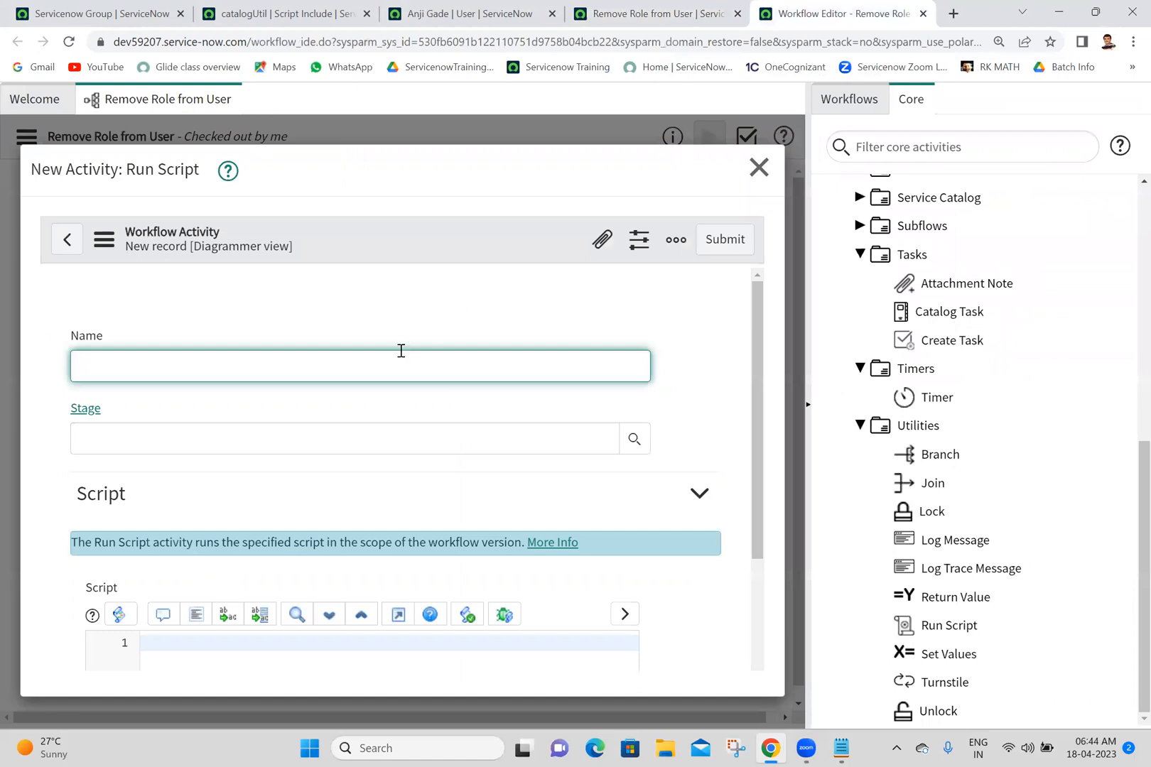
key("ctrl+v")
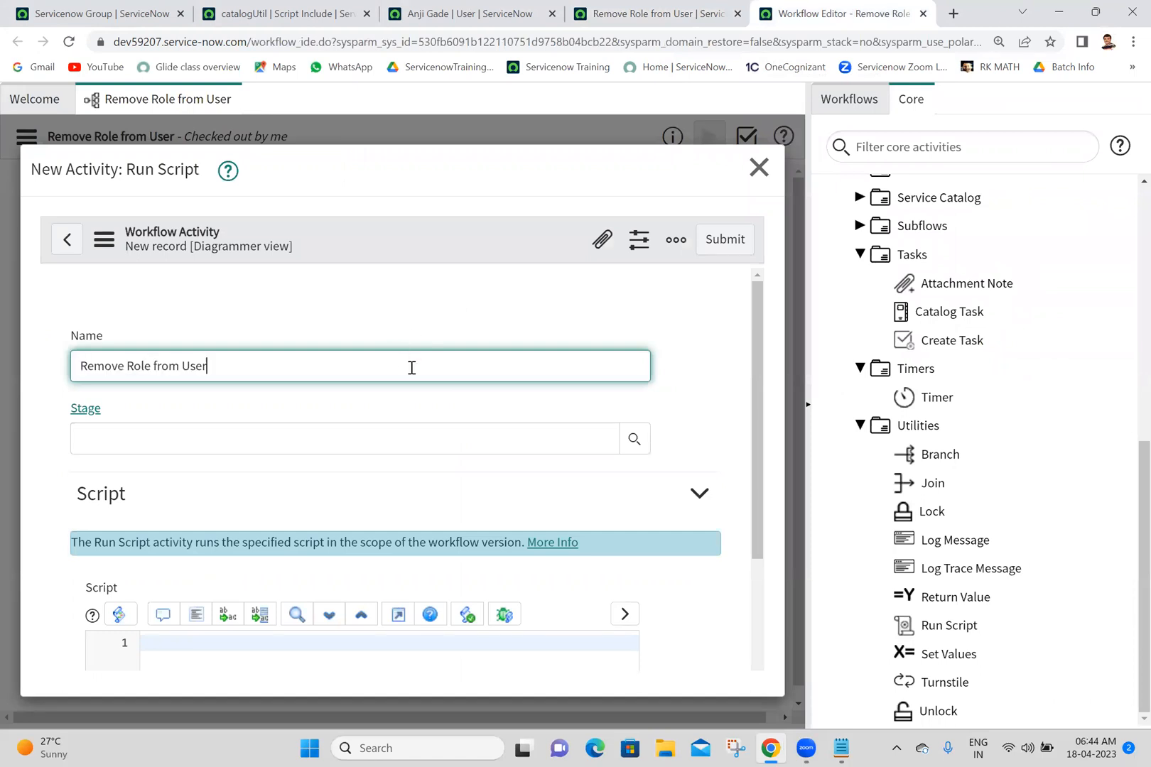
left_click(324, 440)
type("fu")
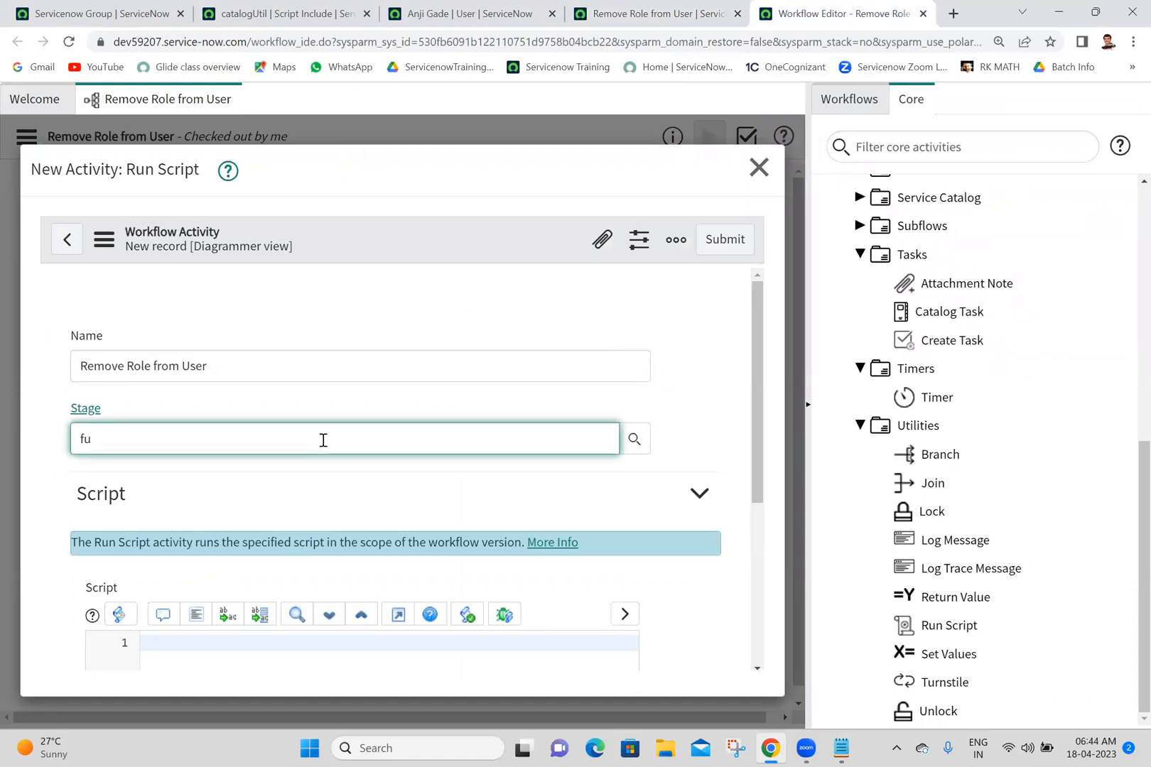
left_click(238, 465)
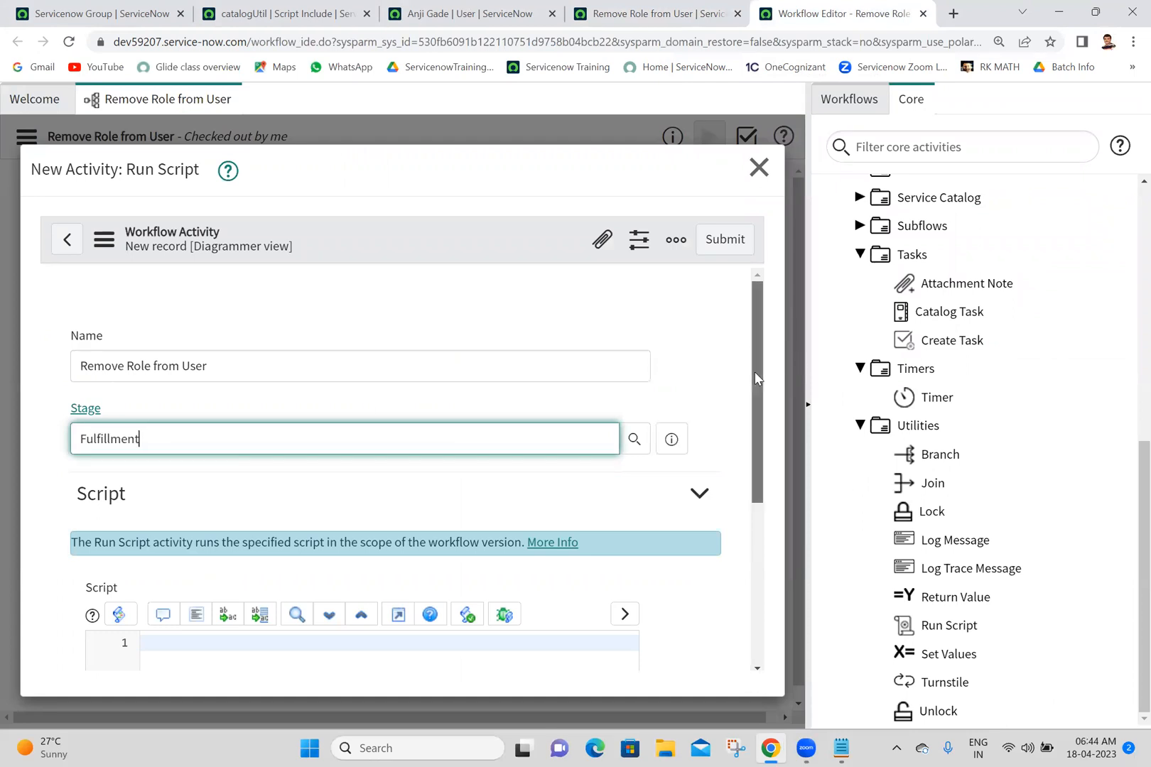
Step: Start the activity's script with var user=current.variables.user; and var group=current.variables.group; on separate lines
left_click_drag(754, 372, 753, 491)
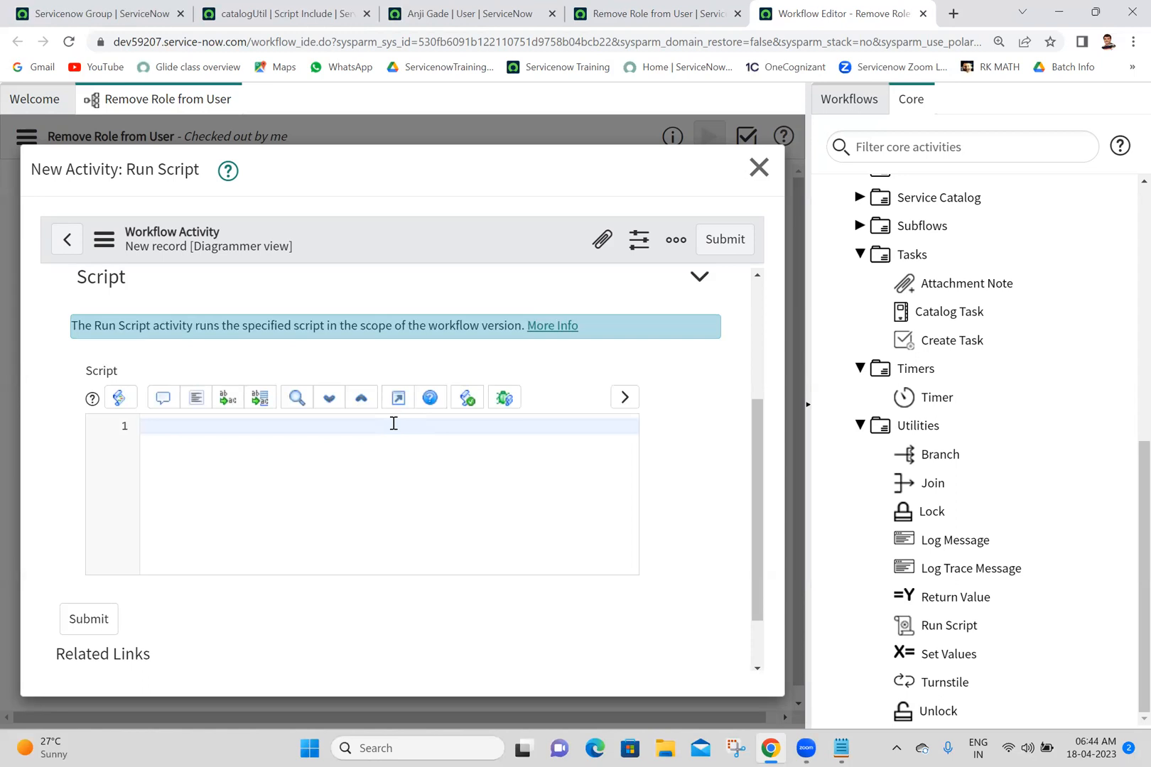
type("ar user=current.variables,user;")
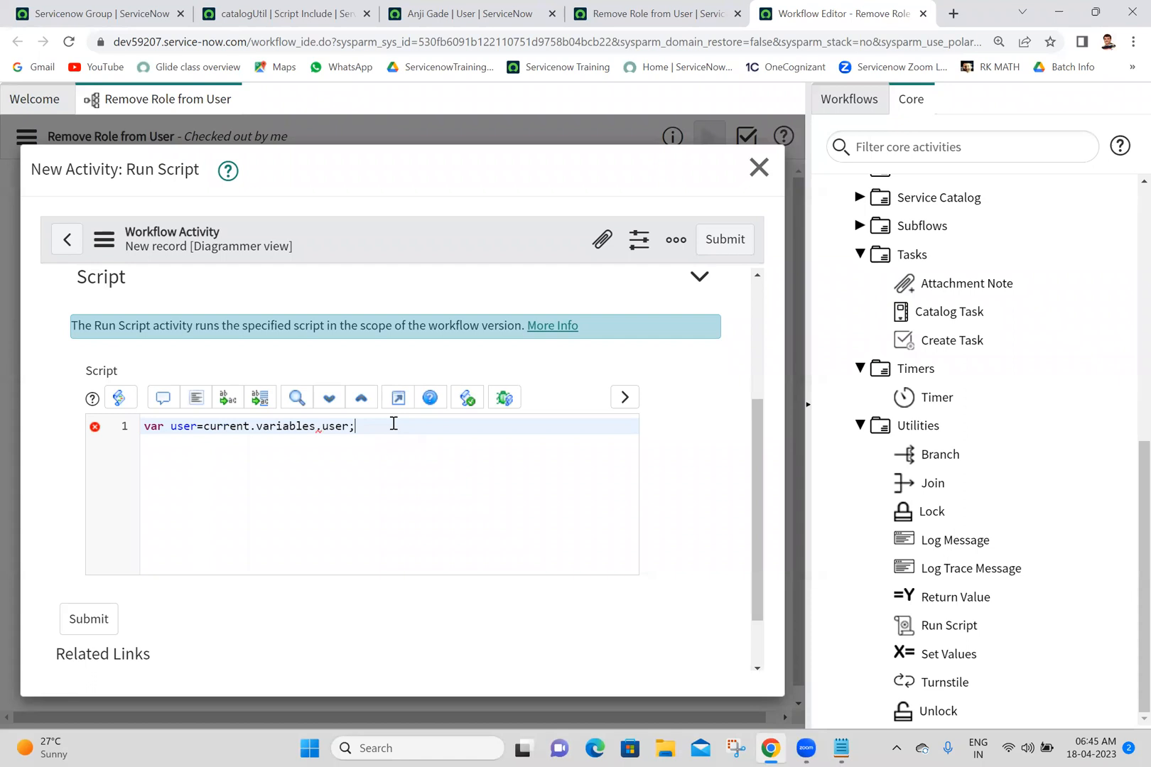
key("Return")
type("var group=")
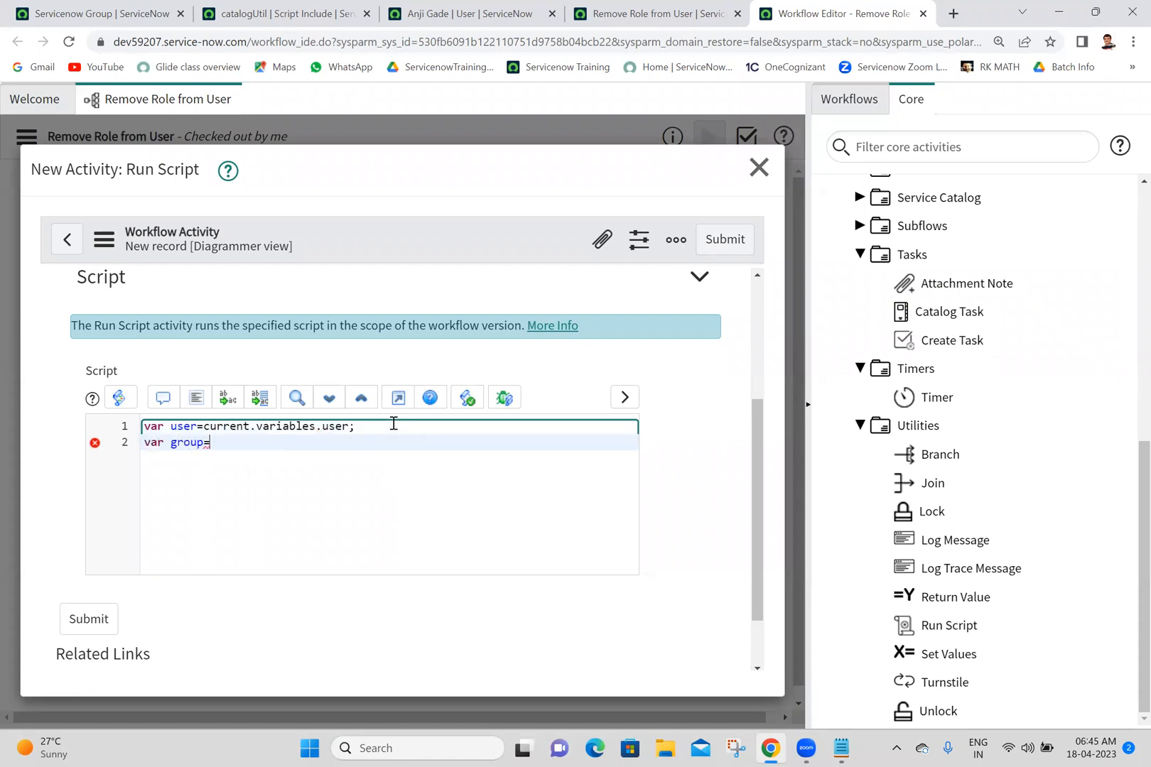
type("current.variables.group;")
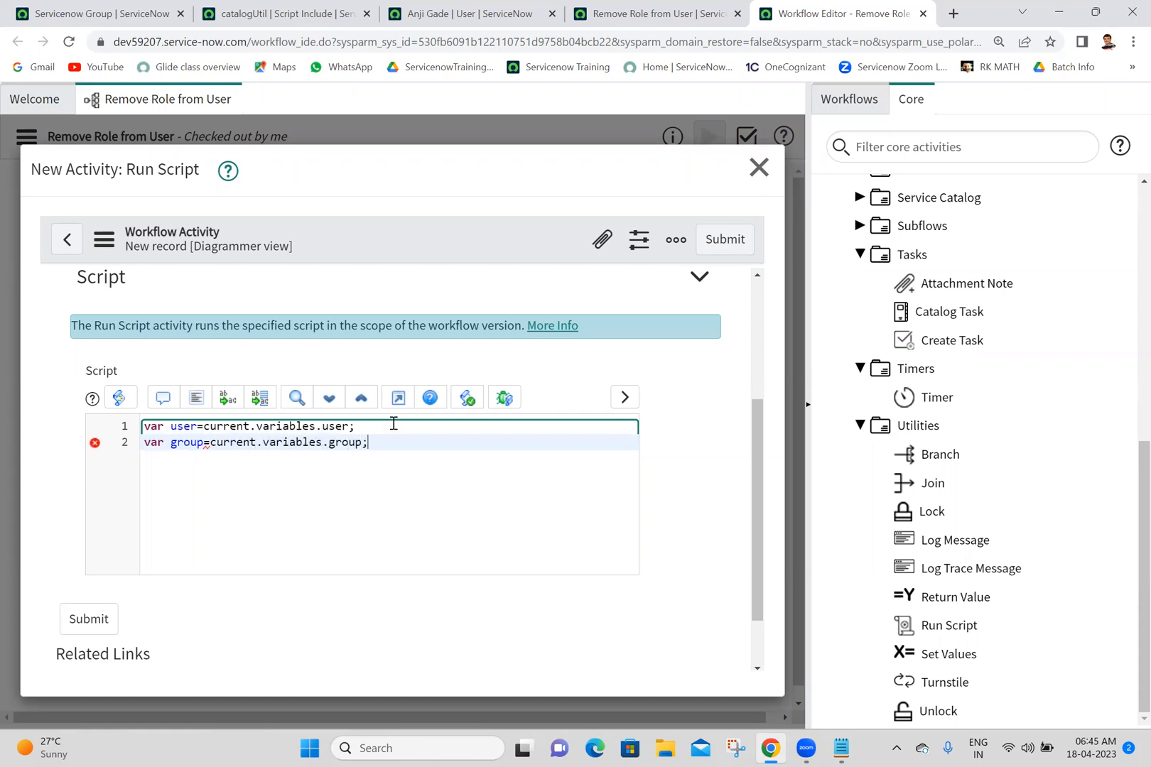
Step: Leave a blank line and declare var gr=new GlideRecord("sys_user_has_role"); in the activity's script
key("Return")
key("Return")
type("var")
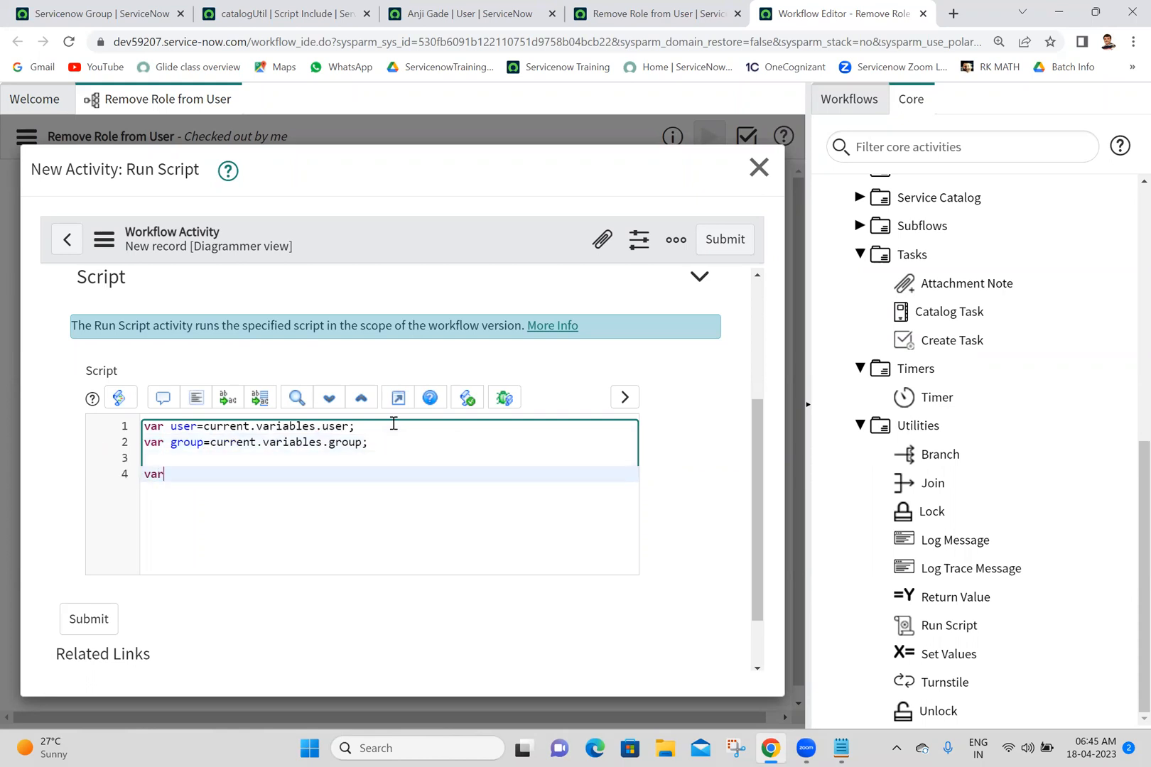
type(" gr=new GlideRecord(\"s\");")
key("Left")
key("Left")
type("\"sys_user_has_role")
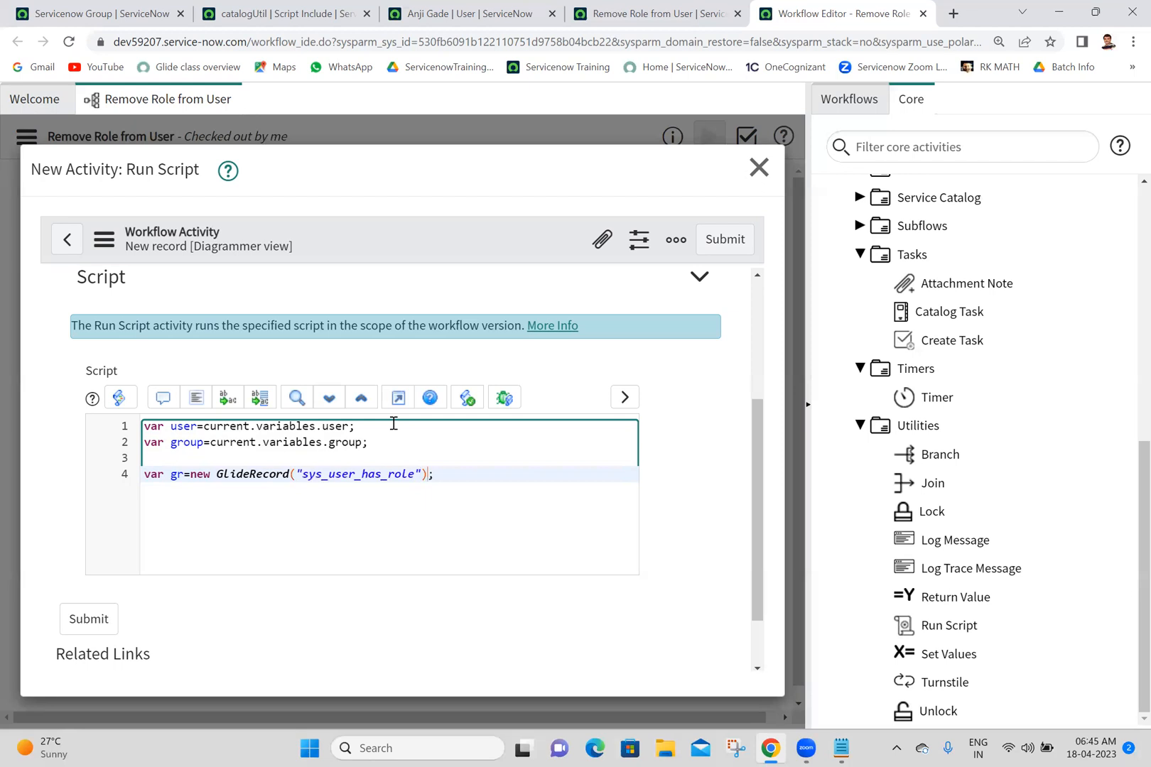
Step: Begin an addQuery call on gr in the line below the GlideRecord declaration
key("Return")
type("gr")
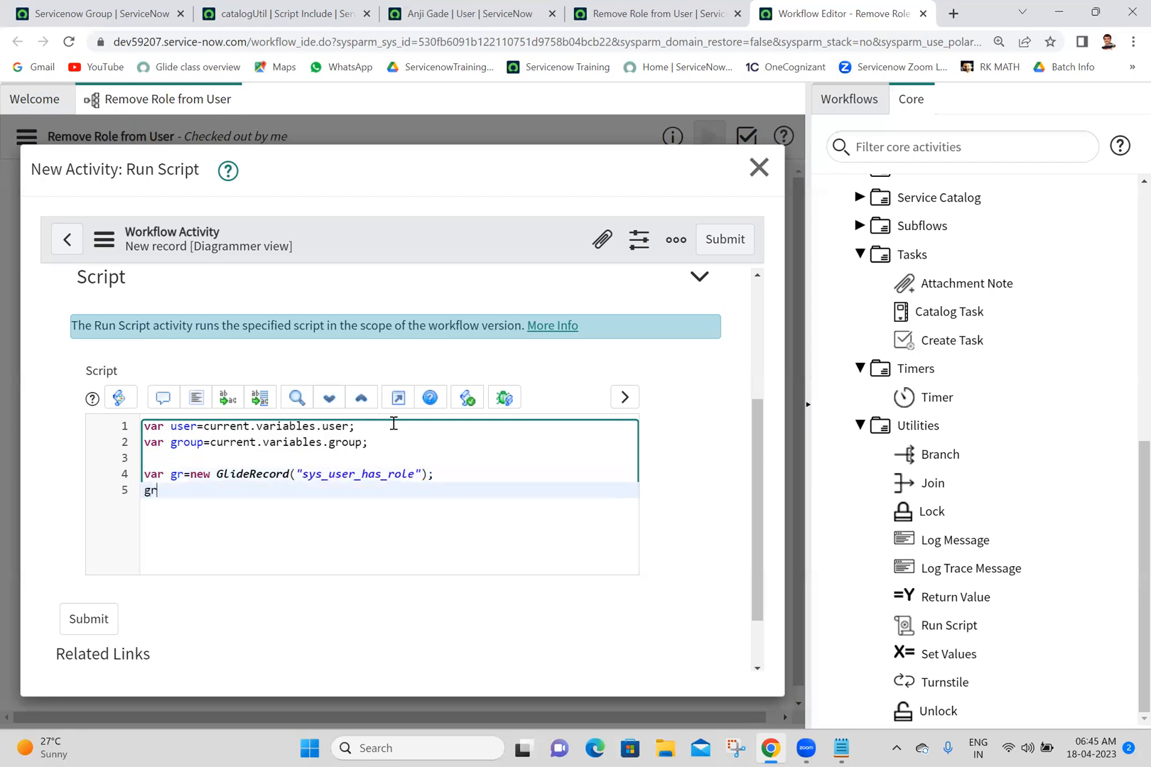
type(".addQ")
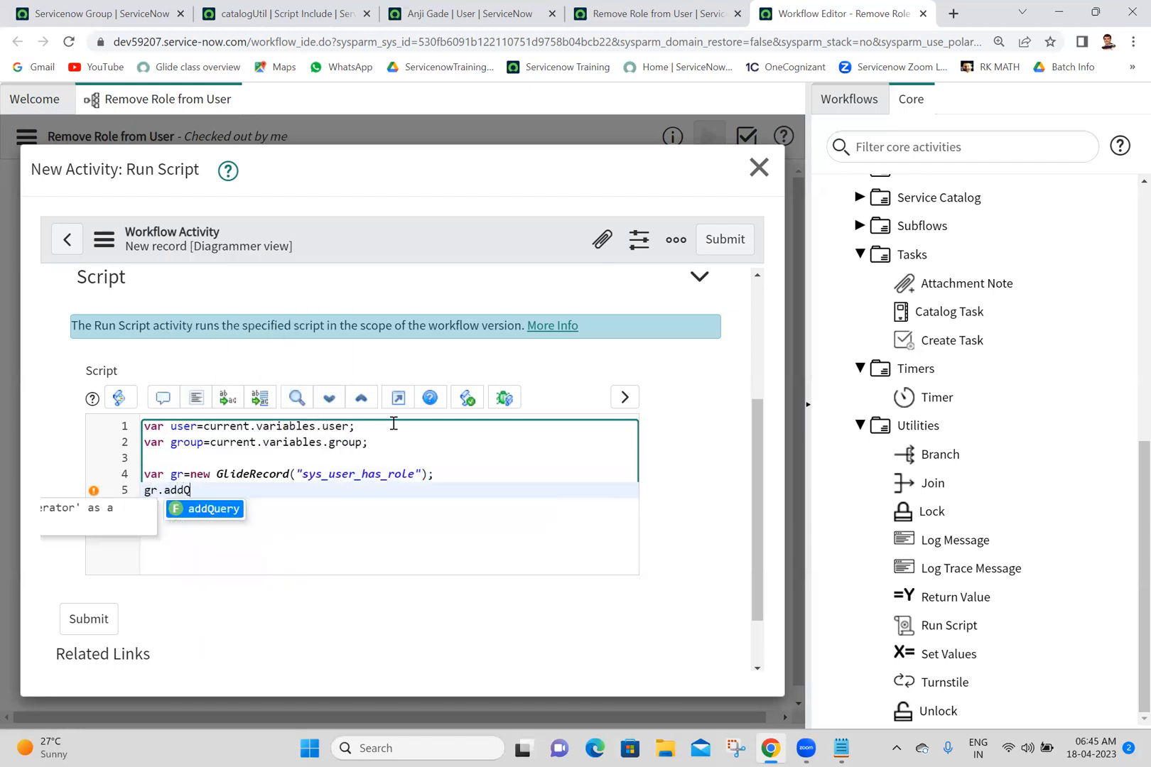
Step: Add query conditions to the sys_user_has_role GlideRecord matching "user" to user and "role" to role
key("Return")
type("(\"")
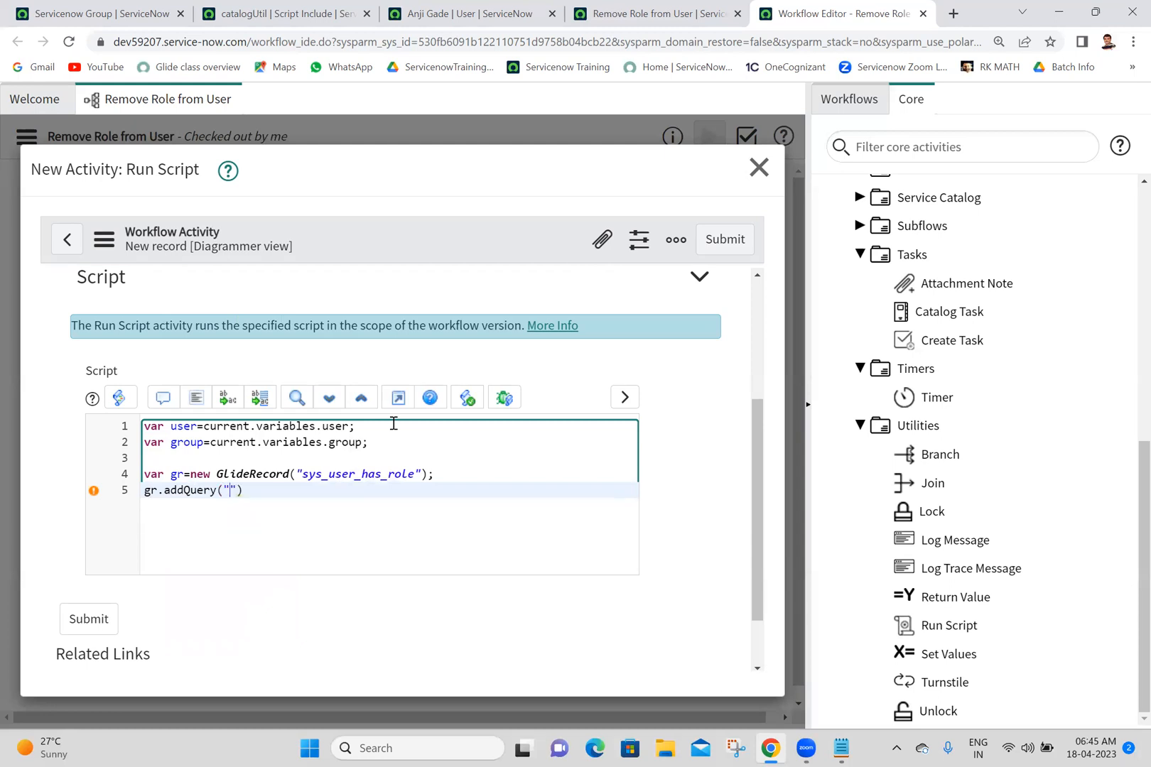
type("user\",user);")
key("Return")
type("gr.addQ")
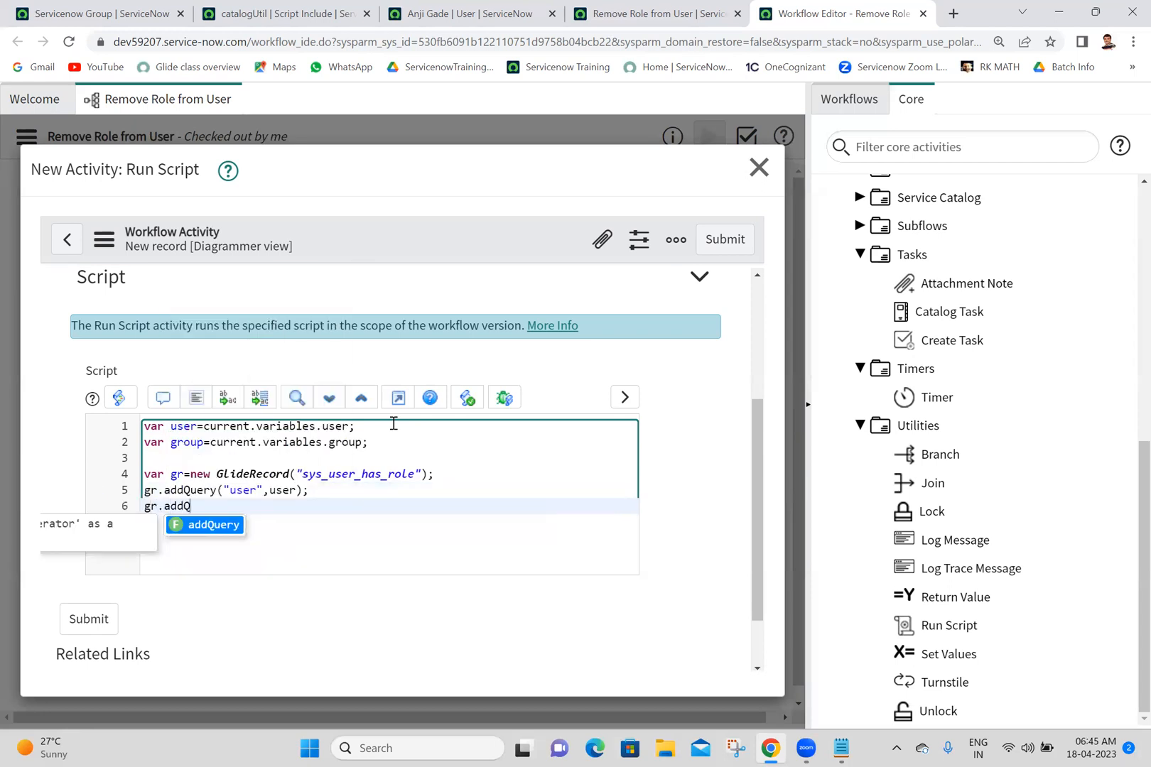
key("Return")
type("\"gro")
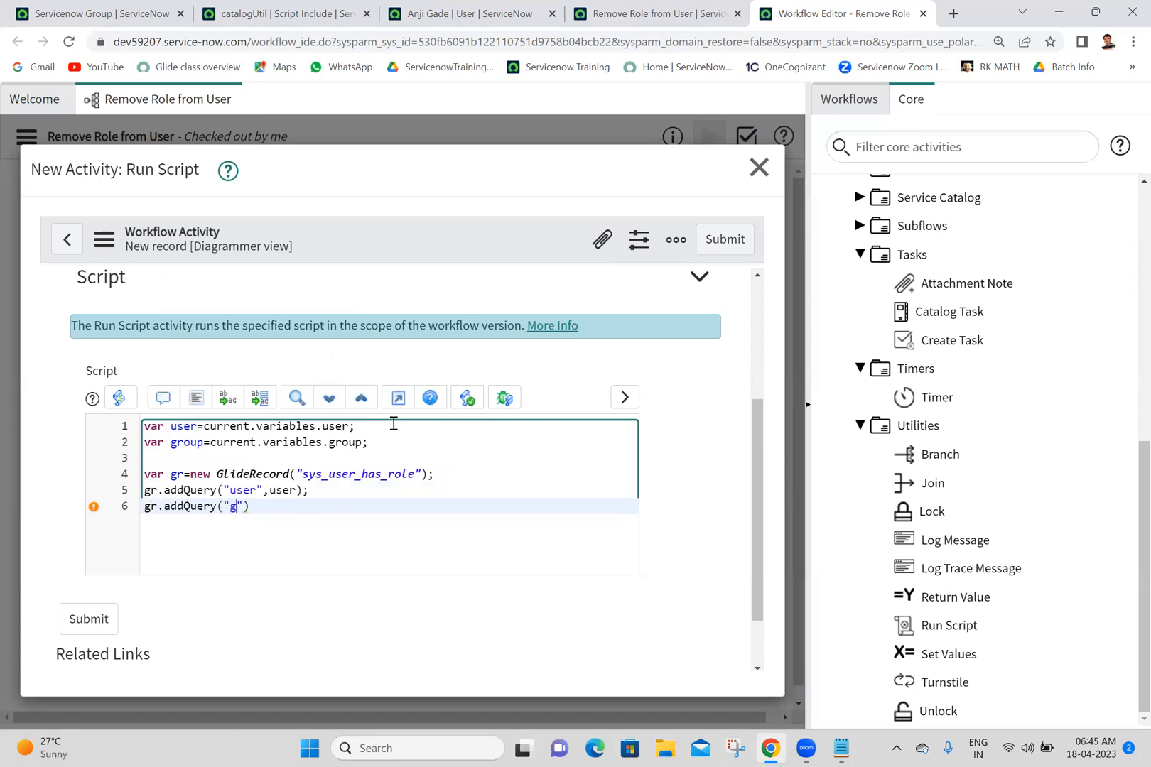
key("BackSpace")
key("BackSpace")
key("BackSpace")
type("role\",role);")
Step: Run gr.query() and add an if (gr.next()) block that calls gr.deleteRecord() on the matching record
key("Return")
type("gr.q")
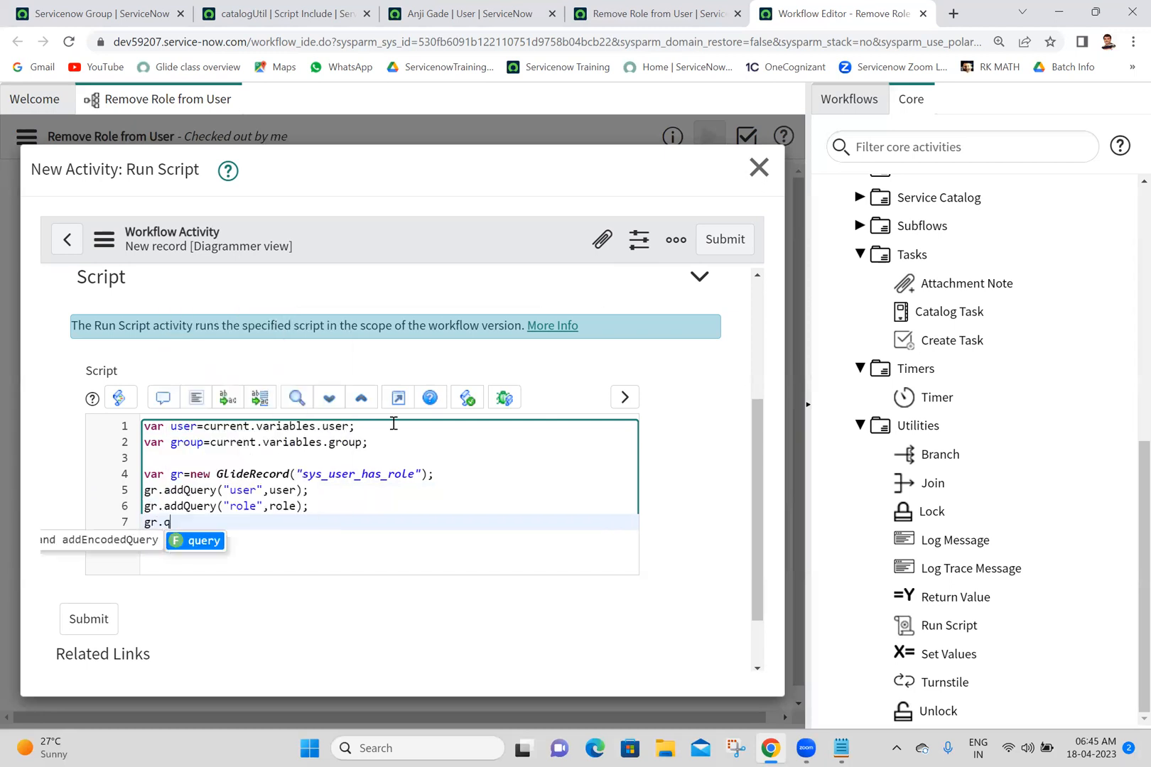
key("Return")
type(";")
key("Return")
type("if(){")
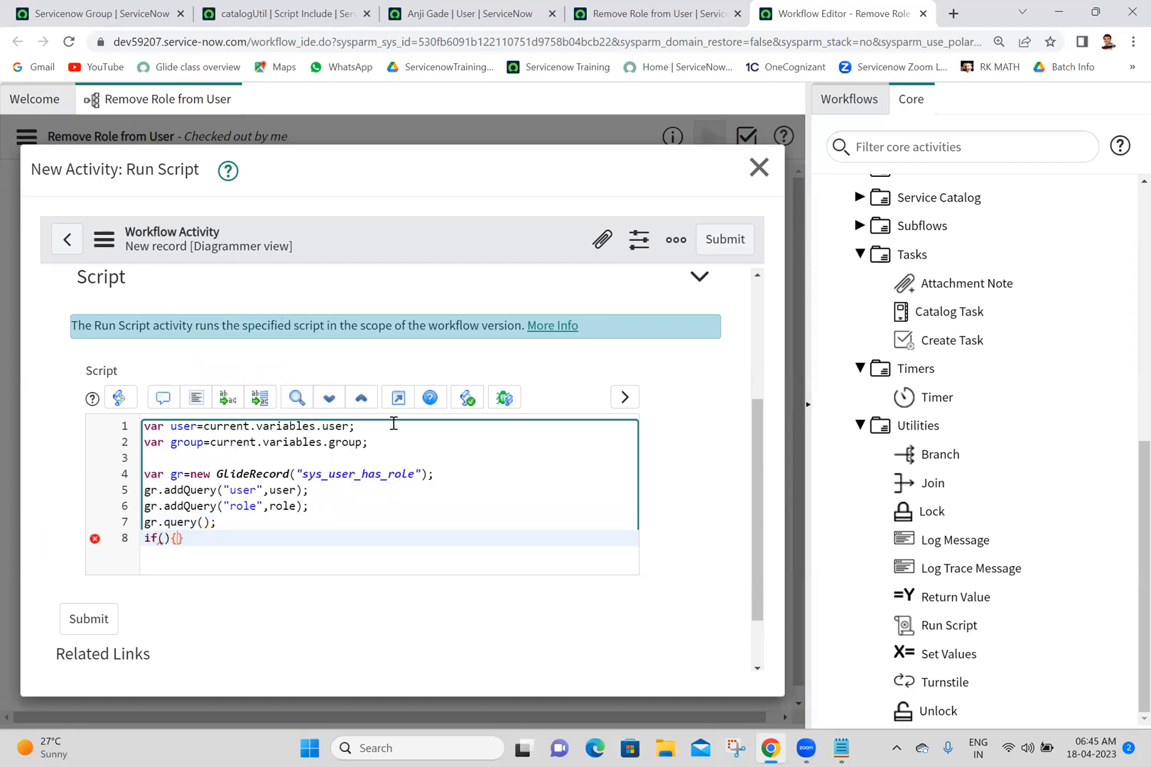
key("Return")
type("gr.next")
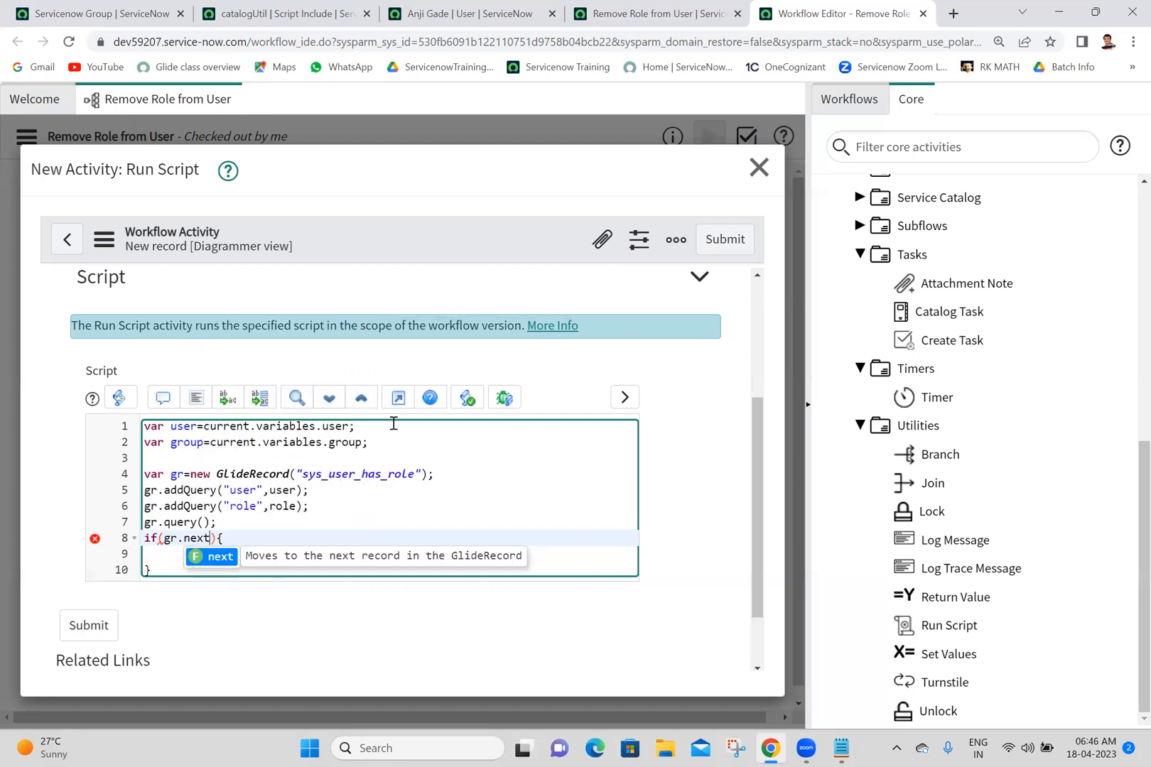
type("()")
key("Down")
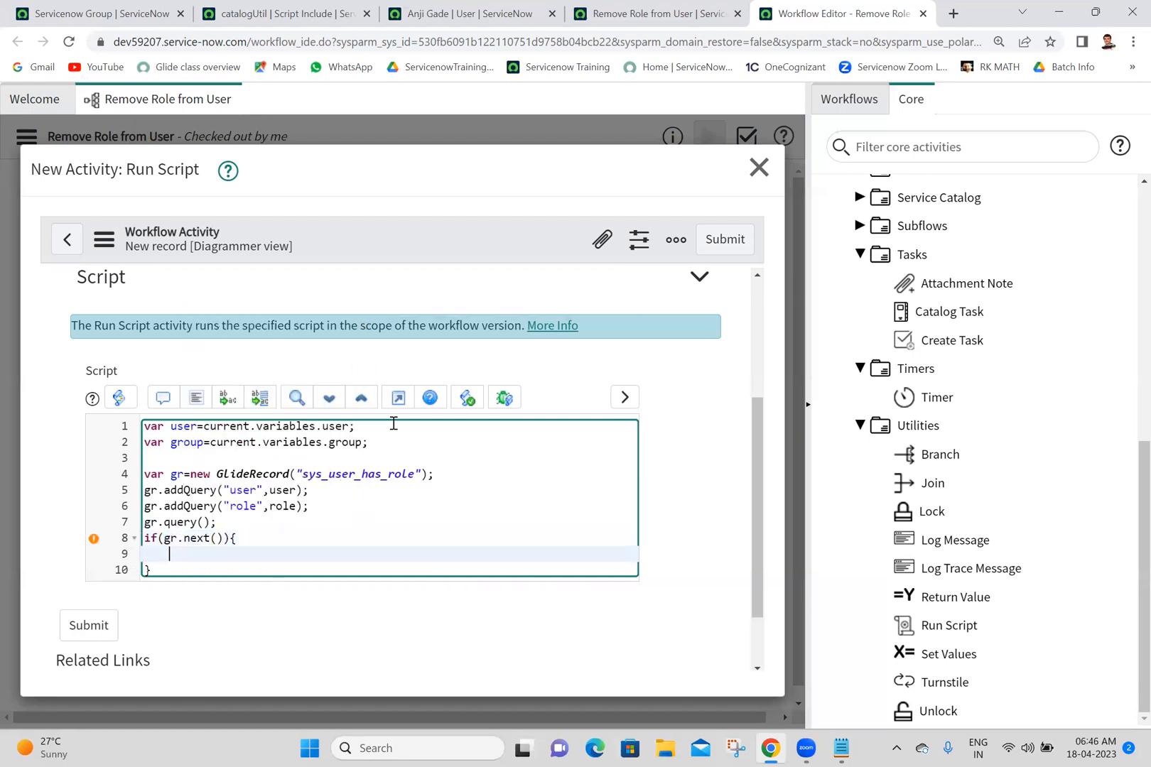
type("gr.del")
key("Down")
key("Return")
Step: Format the script code and submit the new Run Script activity
left_click(196, 398)
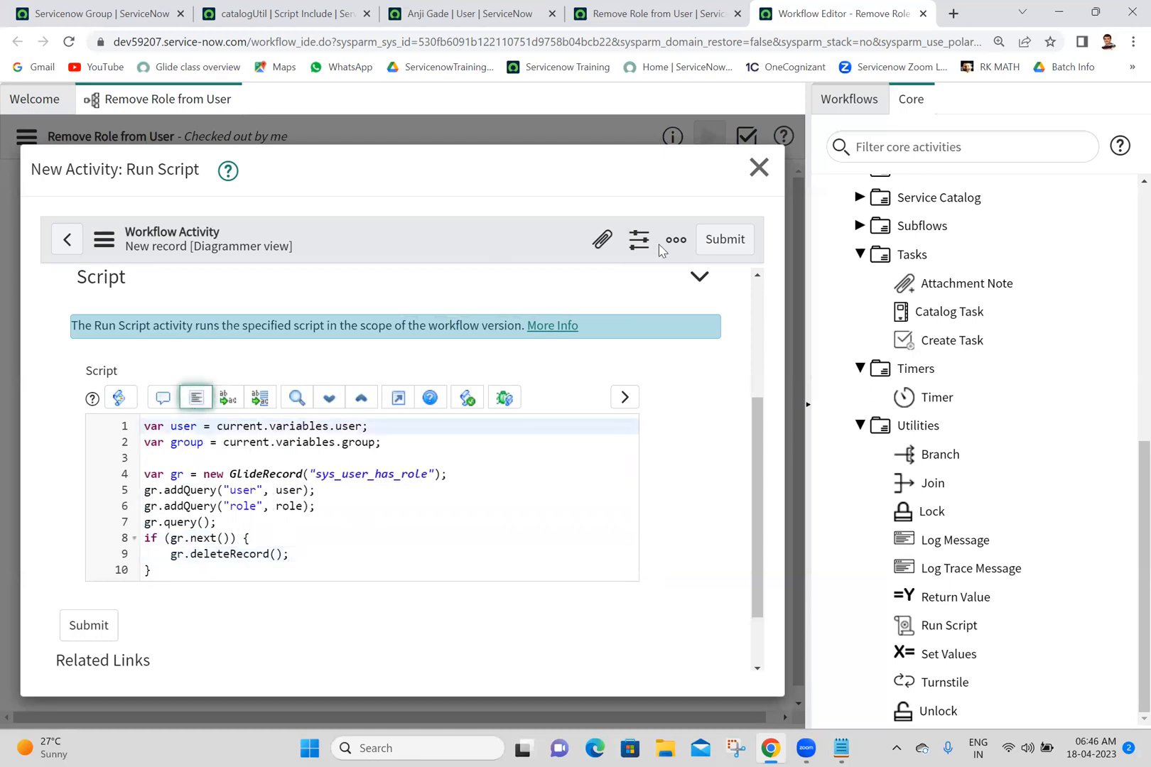
left_click(168, 575)
key("ctrl+a")
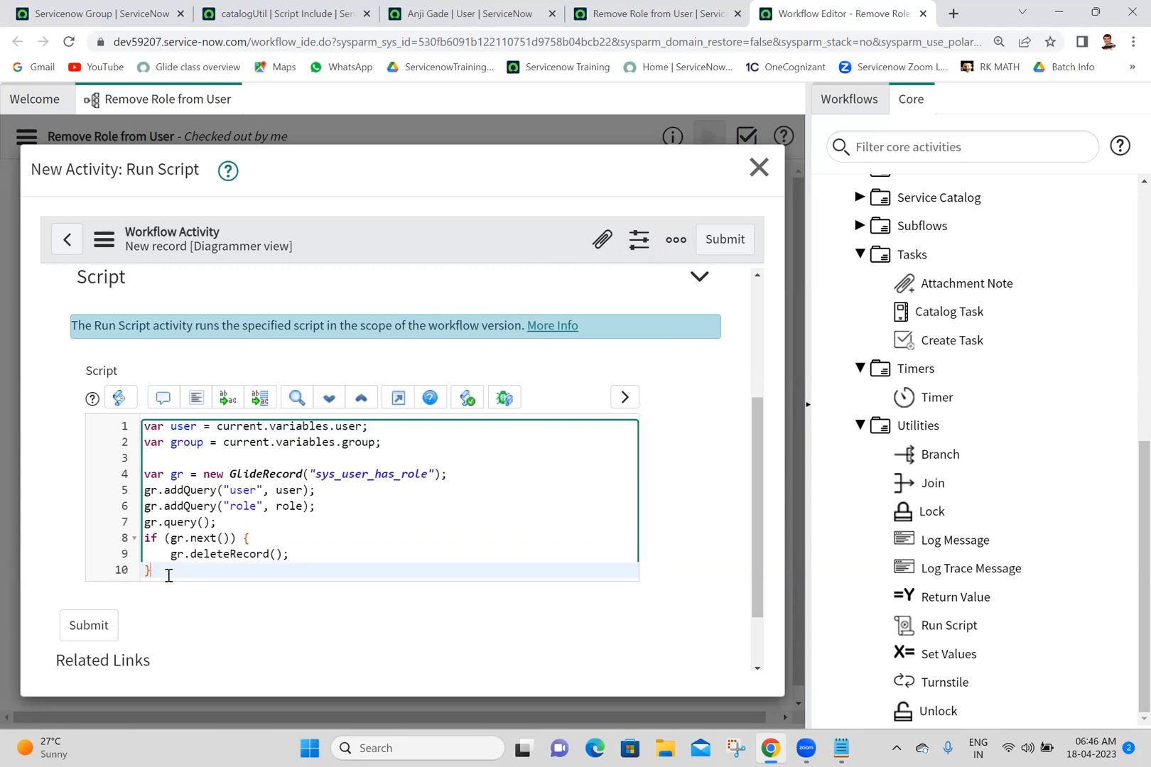
left_click(709, 242)
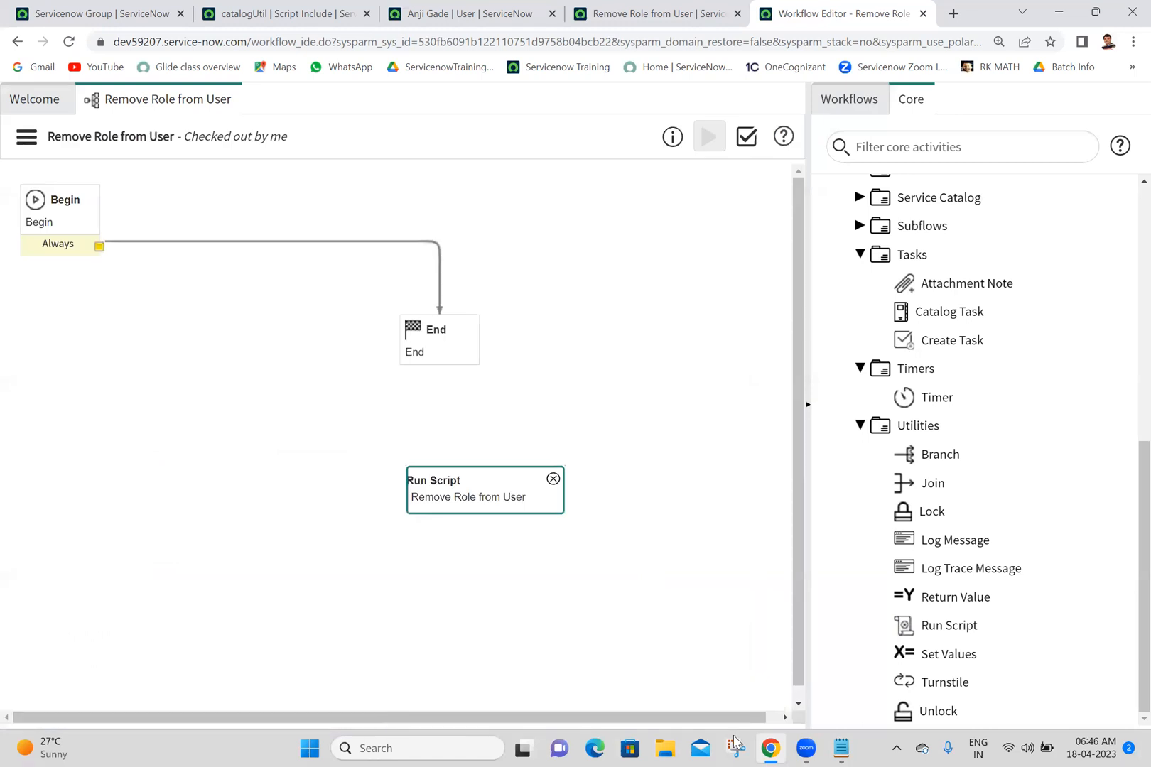
Step: Switch to the Batch 18 notes in Notepad and delete the last three lines, from "user manager approval" to "decoration to workflow"
left_click(843, 747)
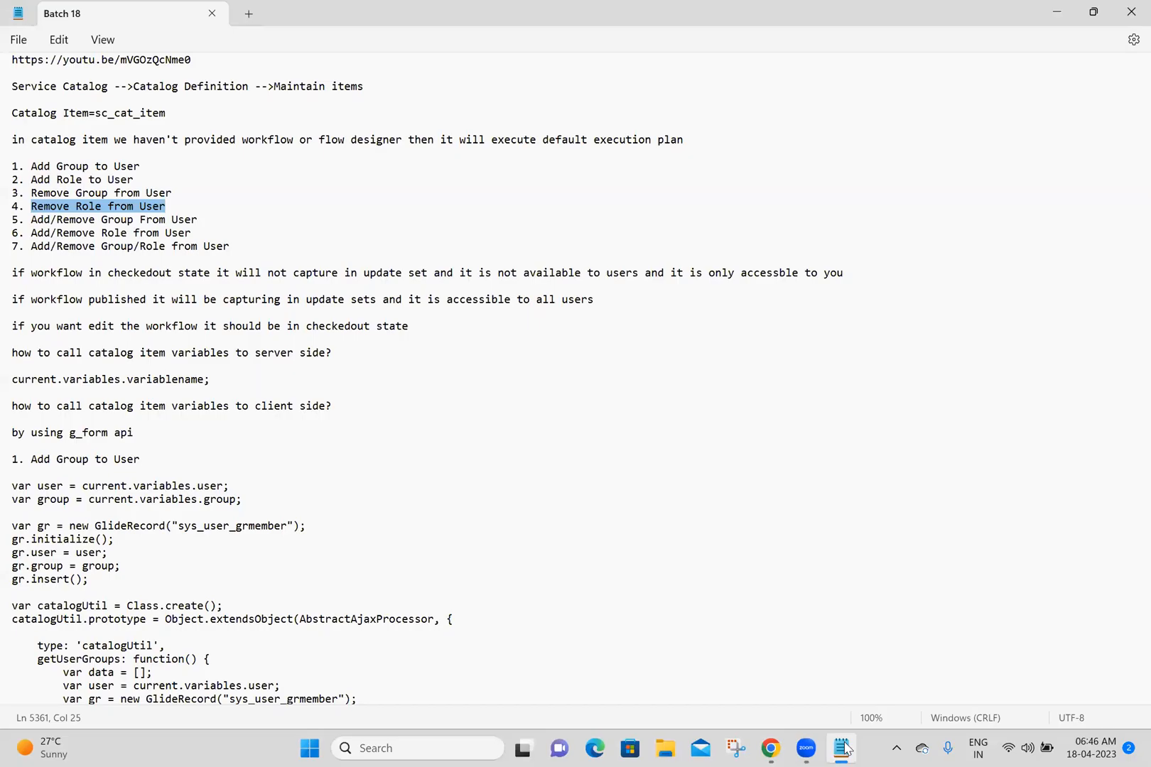
left_click(885, 292)
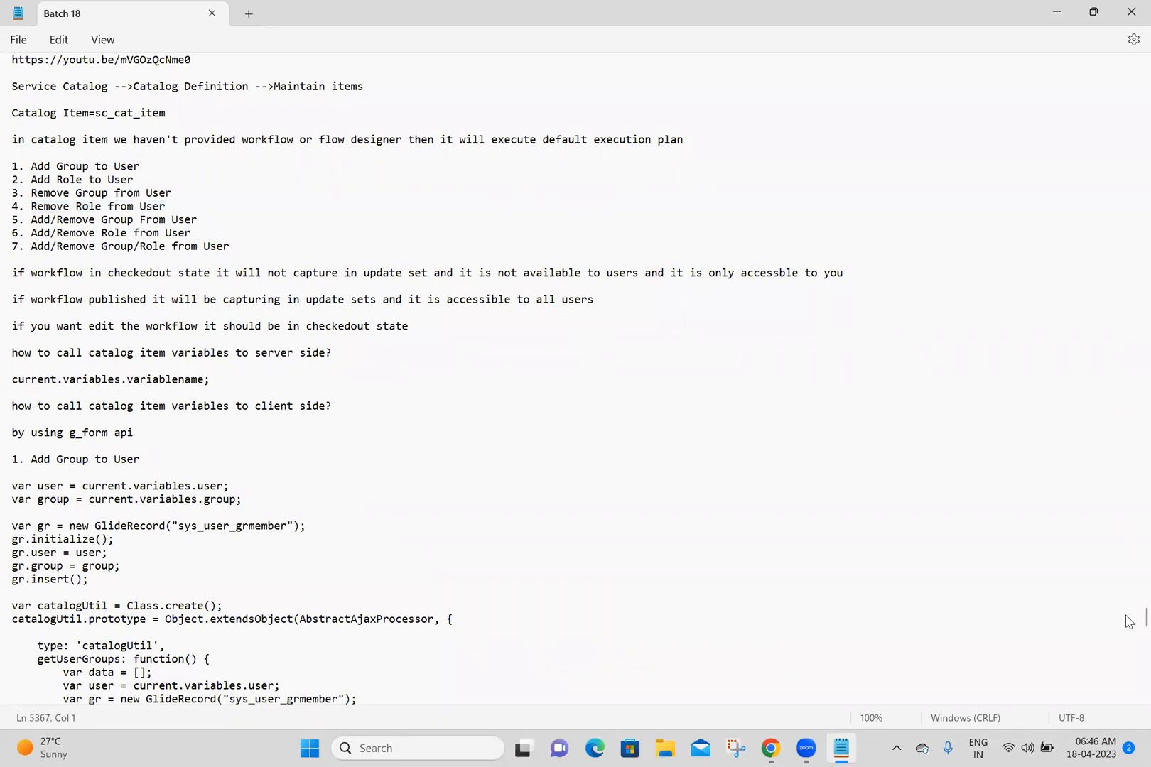
mouse_move(1138, 619)
left_mouse_down()
mouse_move(1126, 630)
mouse_move(1133, 623)
left_mouse_up()
left_click(832, 557)
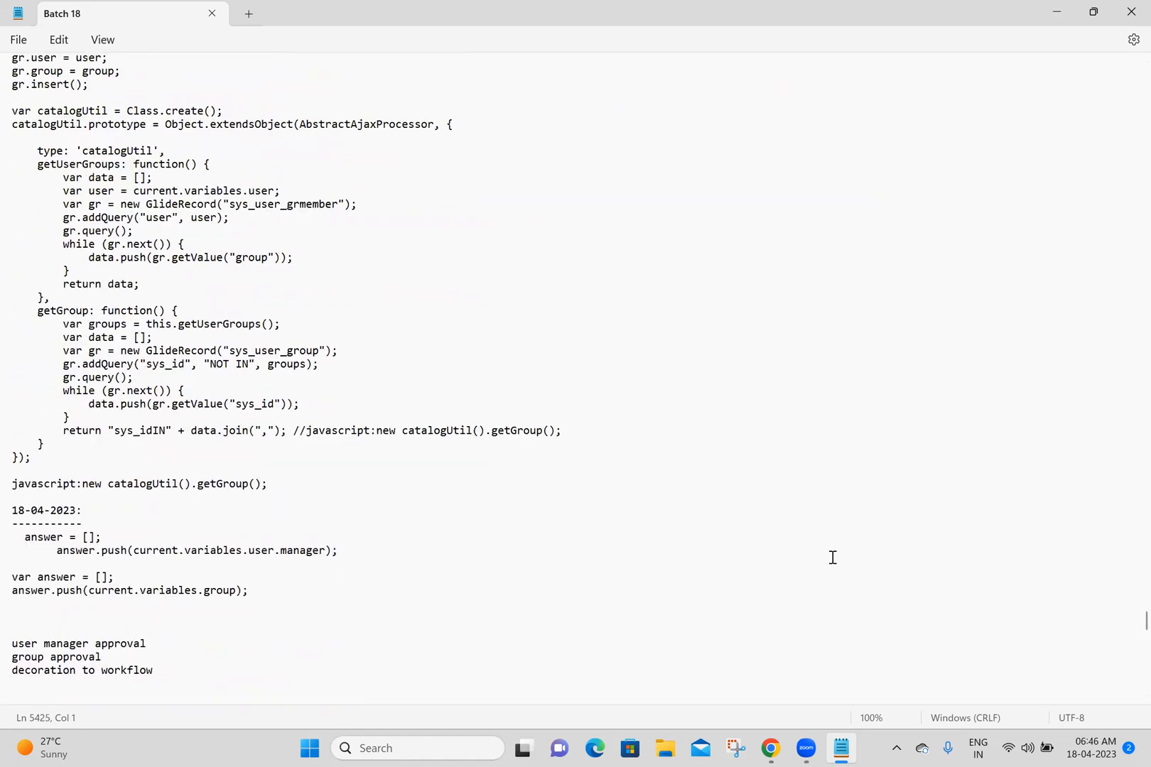
key("Down")
key("Down")
key("Down")
key("Down")
key("Down")
key("Down")
key("Down")
key("Down")
key("Down")
key("Down")
key("Down")
key("Down")
key("Down")
key("Down")
key("Down")
key("Down")
key("Down")
key("Down")
key("Down")
key("Down")
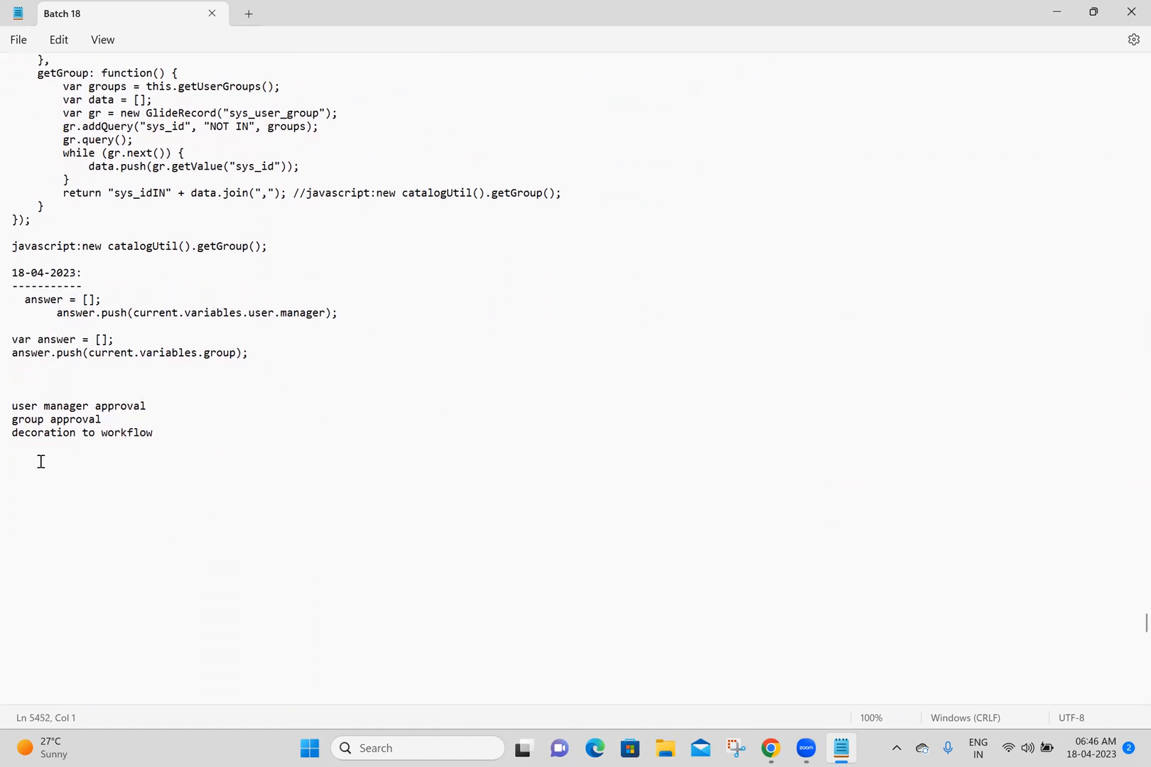
left_click_drag(210, 426, 8, 401)
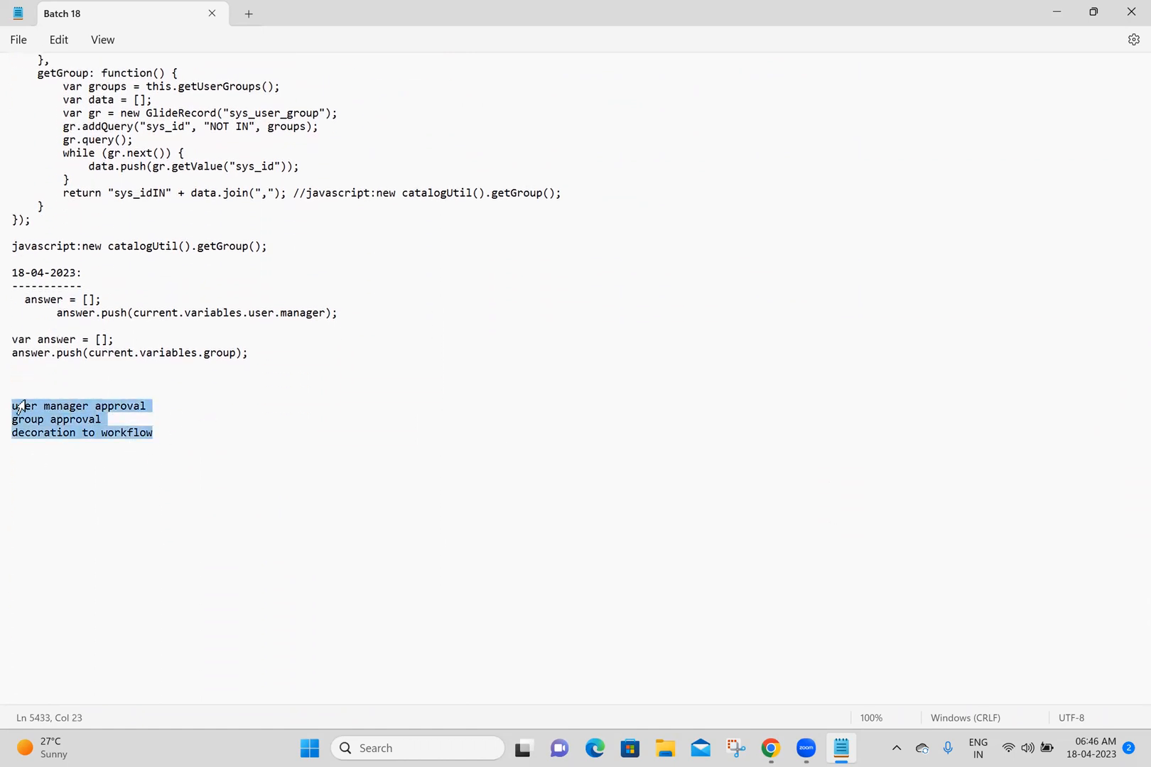
key("BackSpace")
Step: Append .sys_id to current.variables.group in the last answer.push line, add the heading "2. Remove Role from User" below, and save the notes
left_click(240, 354)
type(".sys_id")
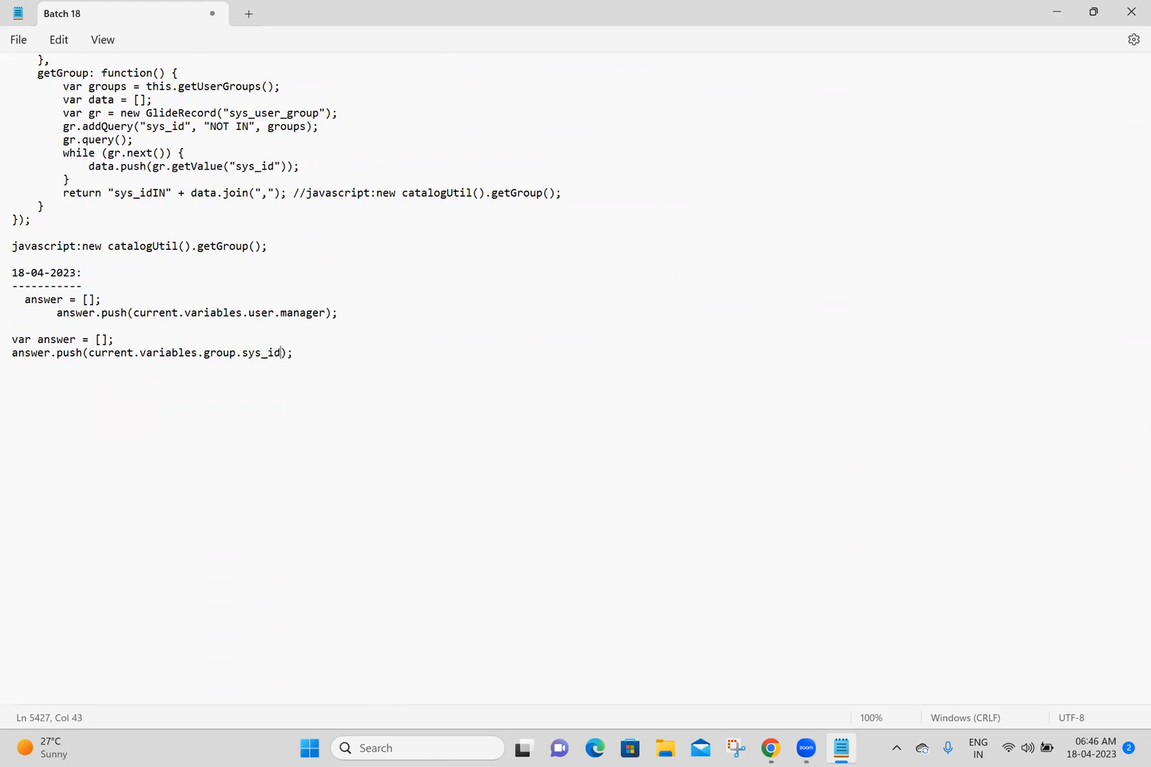
left_click(115, 386)
type("Remove Role from User")
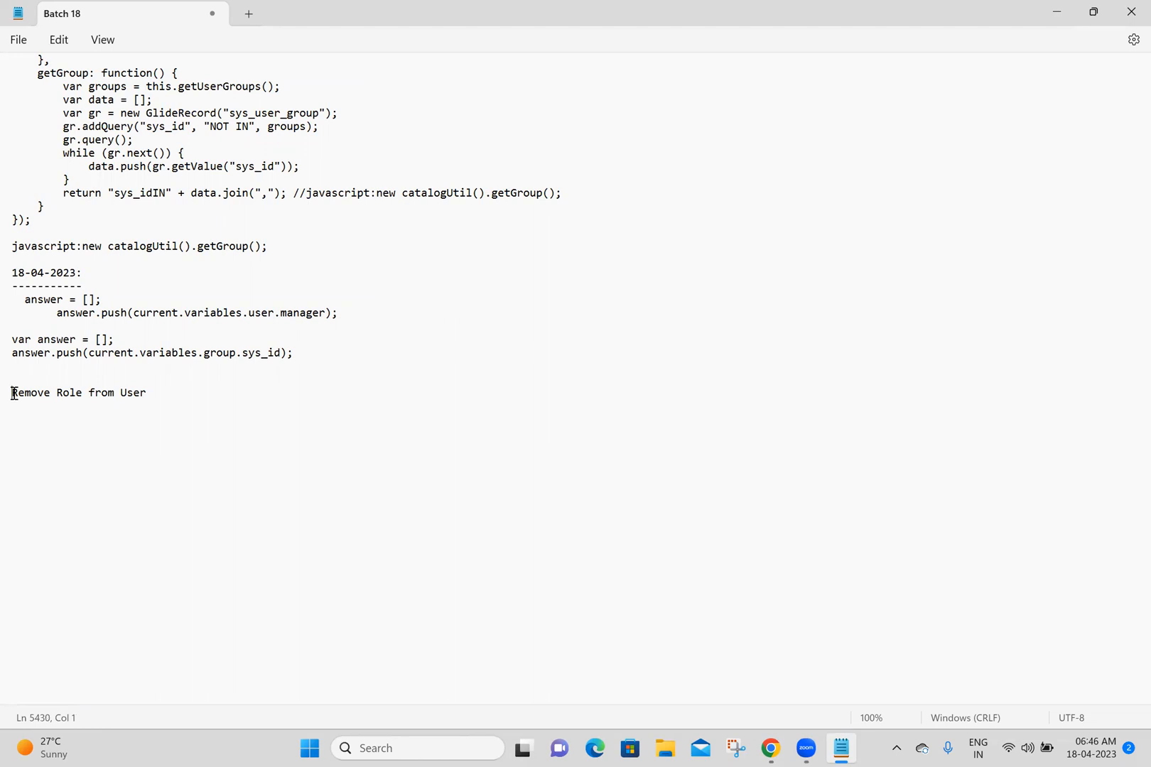
type("2.")
key("ctrl+s")
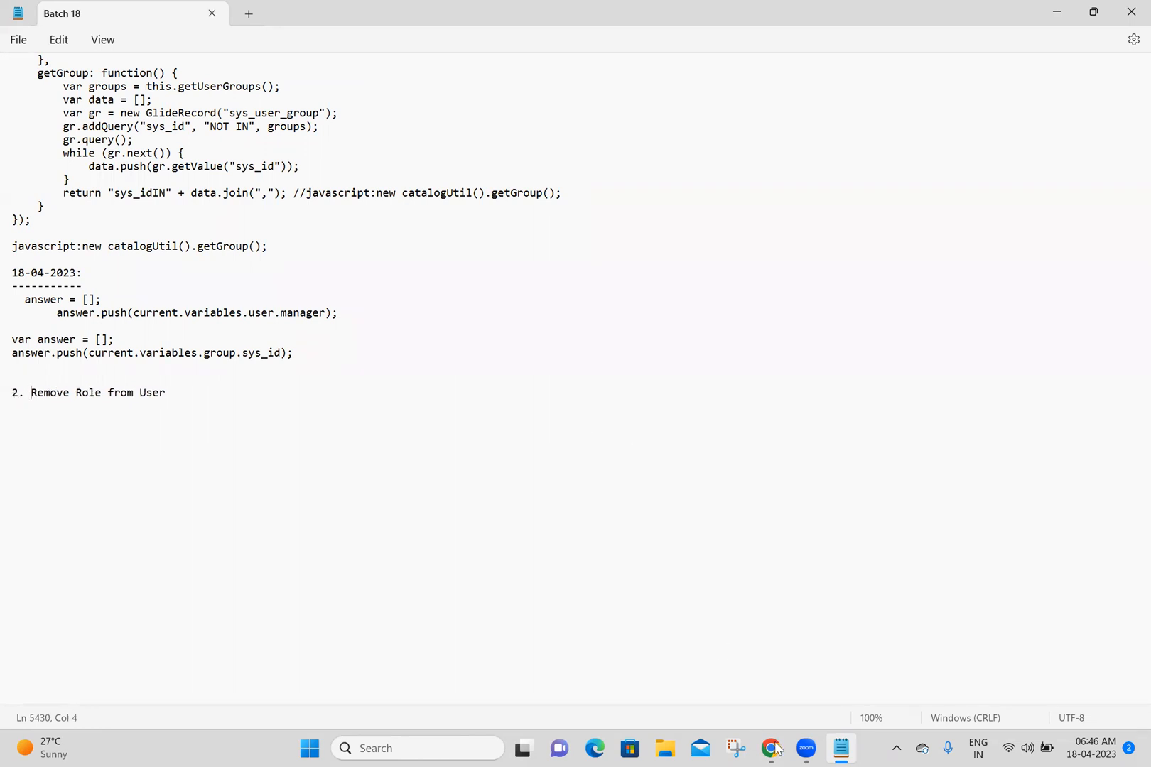
Step: Copy the getUserRoles function from the catalogUtil script include in Chrome into the Notepad notes below the "2. Remove Role from User" heading
key("alt+Tab")
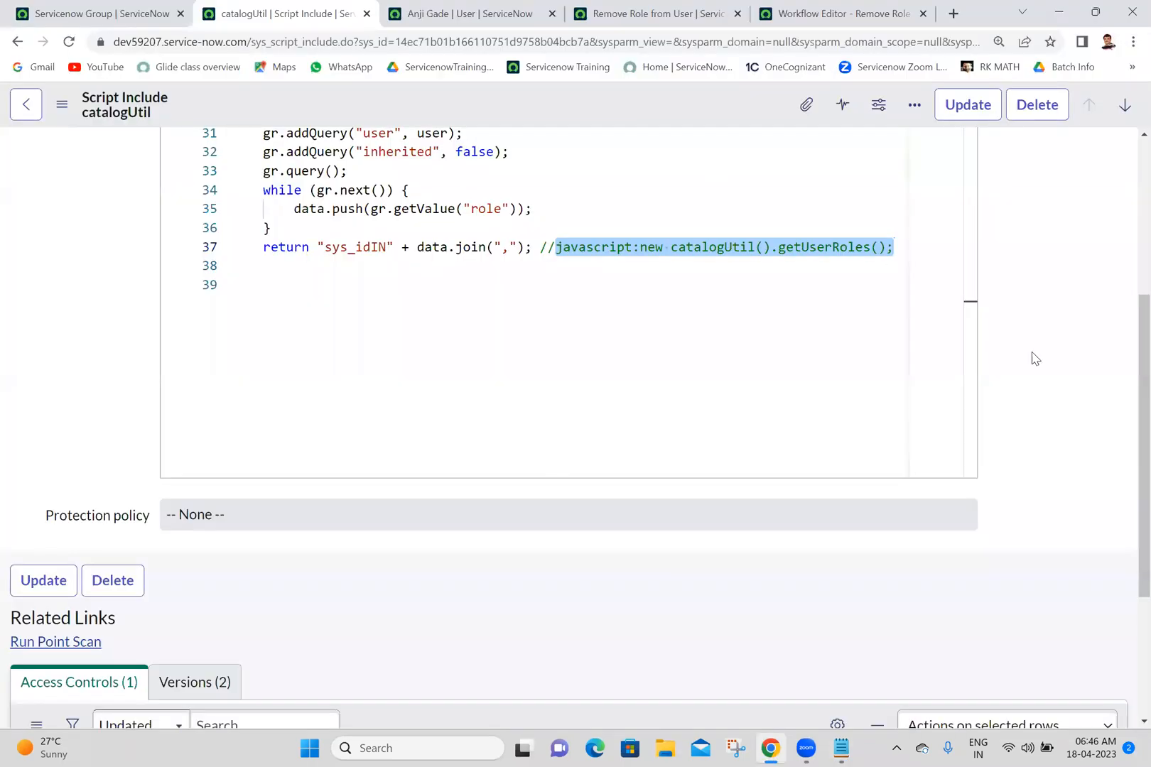
scroll(1125, 355, "up", 3)
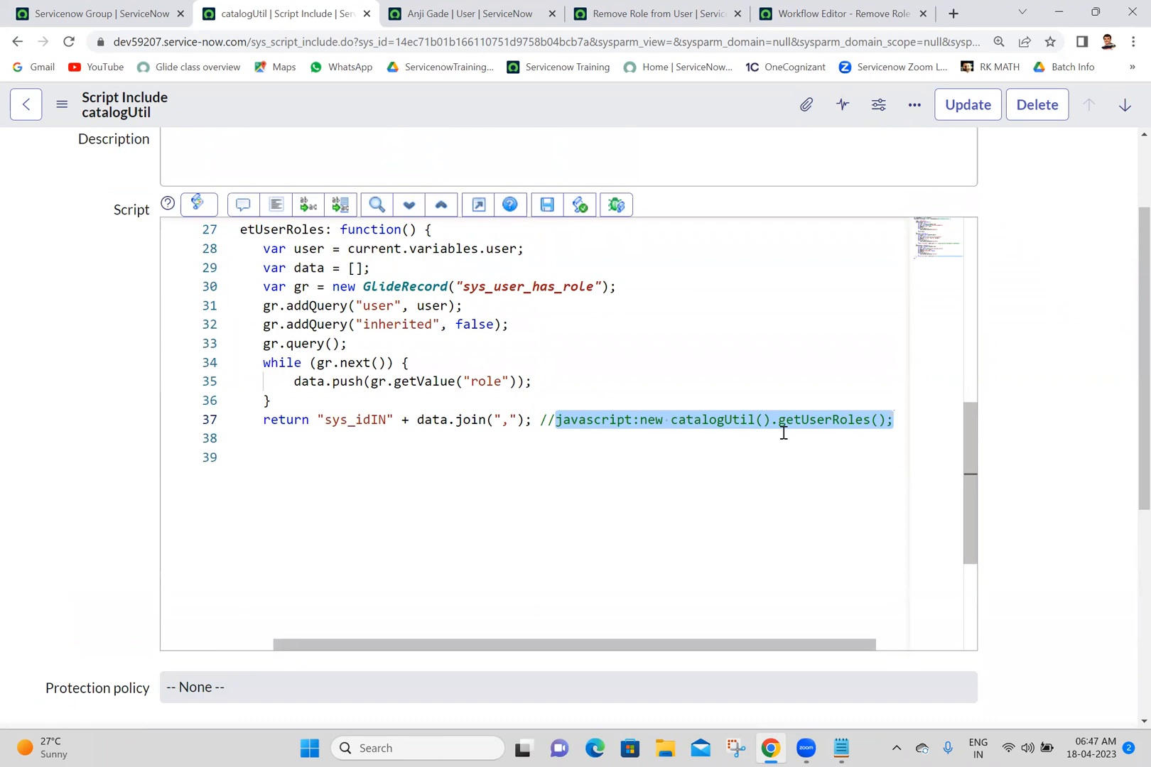
left_click(898, 422)
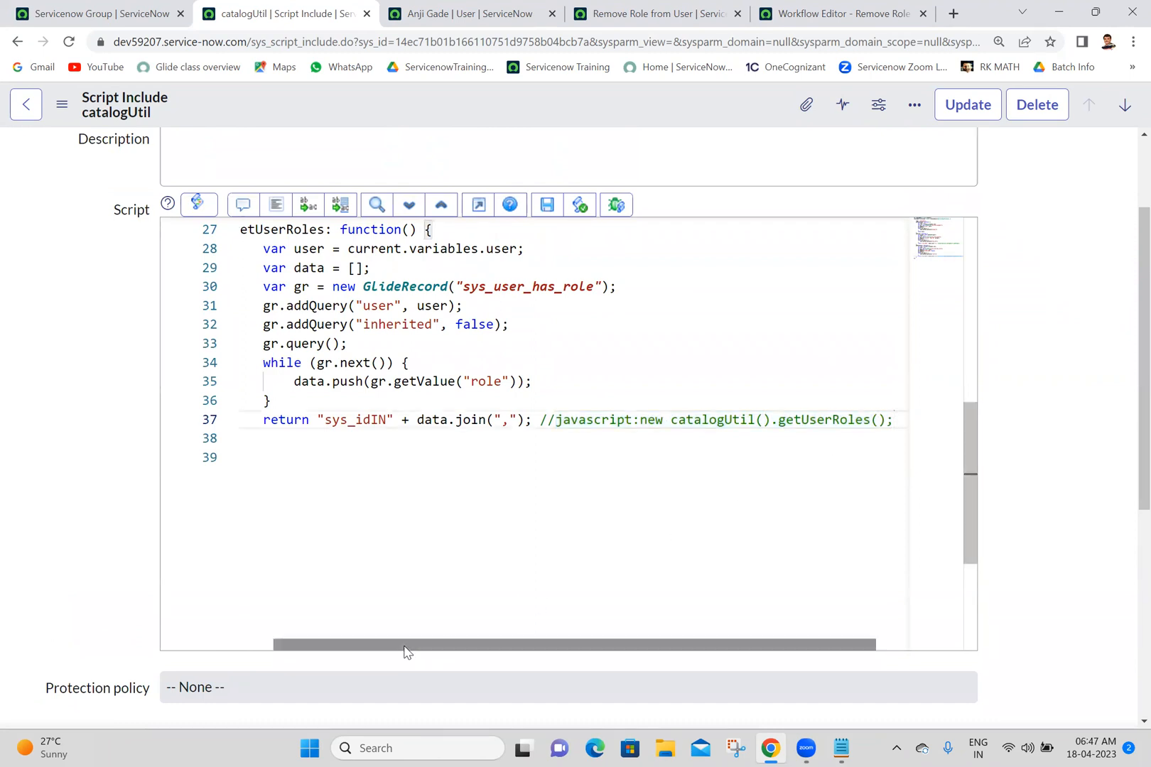
left_click_drag(403, 655, 229, 619)
left_click_drag(297, 439, 259, 228)
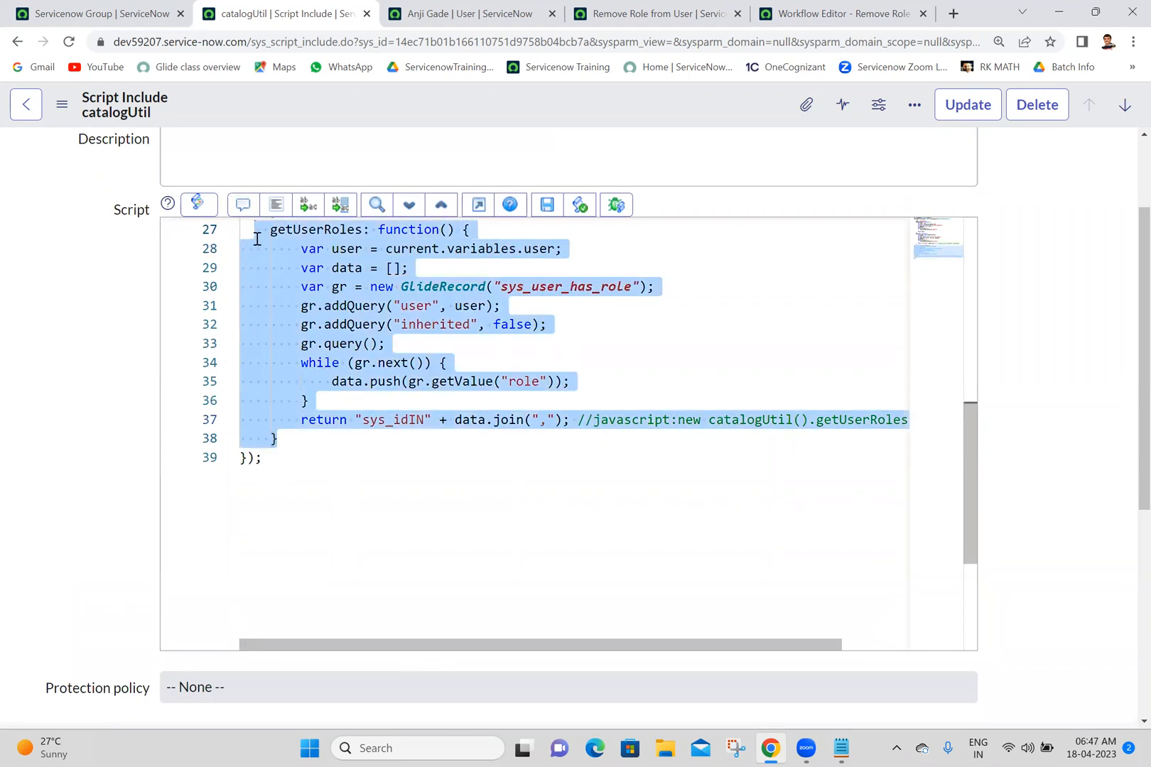
left_click(841, 748)
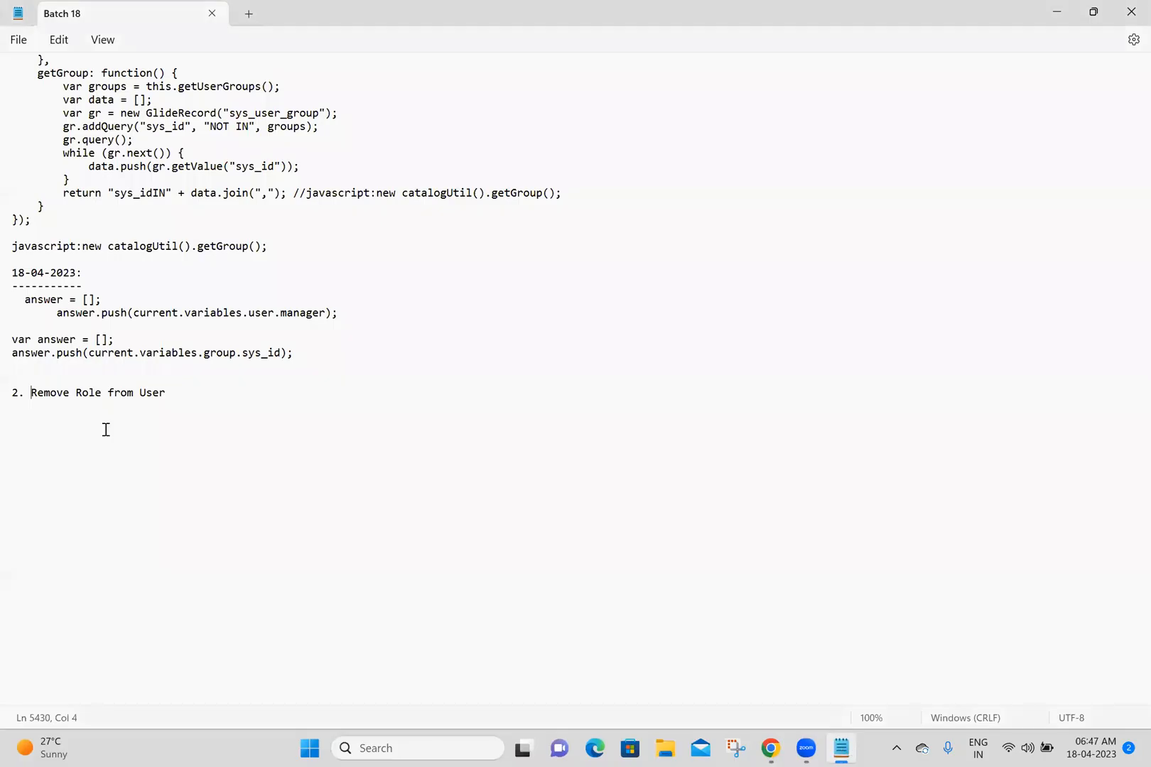
left_click(100, 418)
type("getUserRoles: function() {         var user = current.variables.user;         var data = [];         var gr = new GlideRecord(\"sys_user_has_role\");         gr.addQuery(\"user\", user);         gr.addQuery(\"inherited\", false);         gr.query();         while (gr.next()) {             data.push(gr.getValue(\"role\"));         }         return \"sys_idIN\" + data.join(\",\"); //javascript:new catalogUtil().getUserRoles();     }")
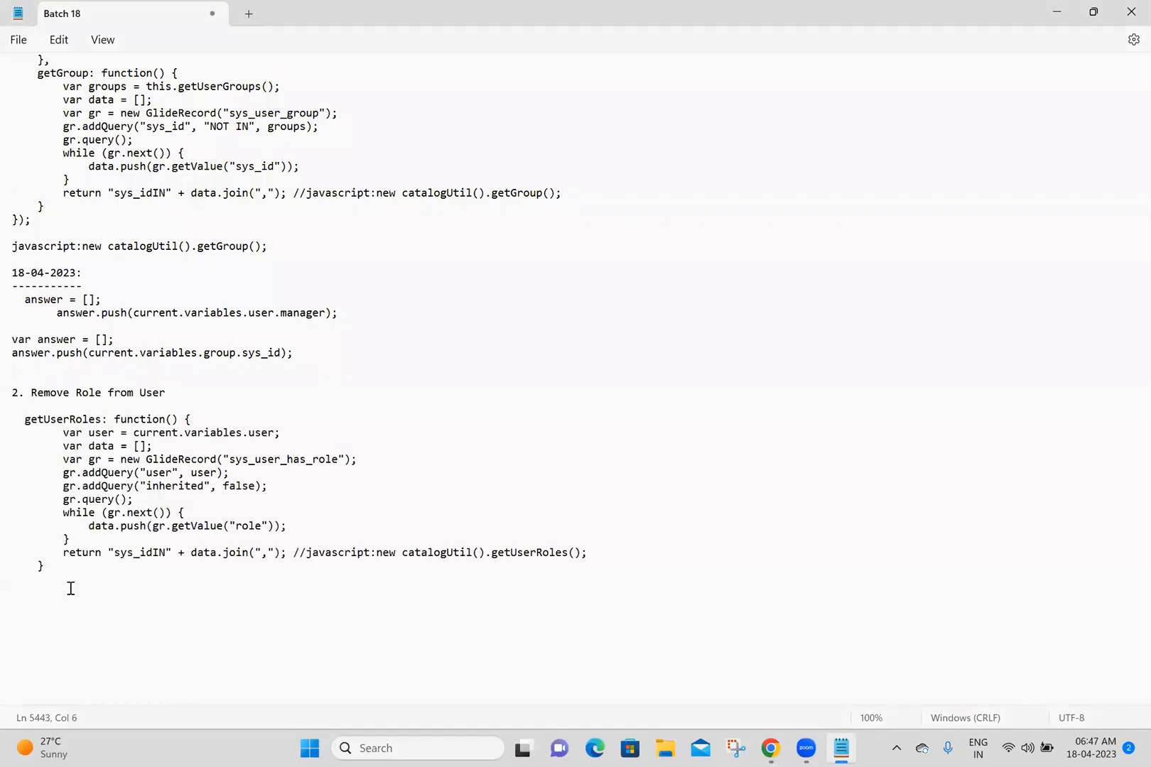
Step: Copy the call javascript:new catalogUtil().getUserRoles(); onto its own line below the function, and save the notes
left_click(306, 553)
left_click_drag(306, 552, 505, 568)
left_click(593, 552, "shift")
key("ctrl+c")
left_click(159, 595)
key("ctrl+v")
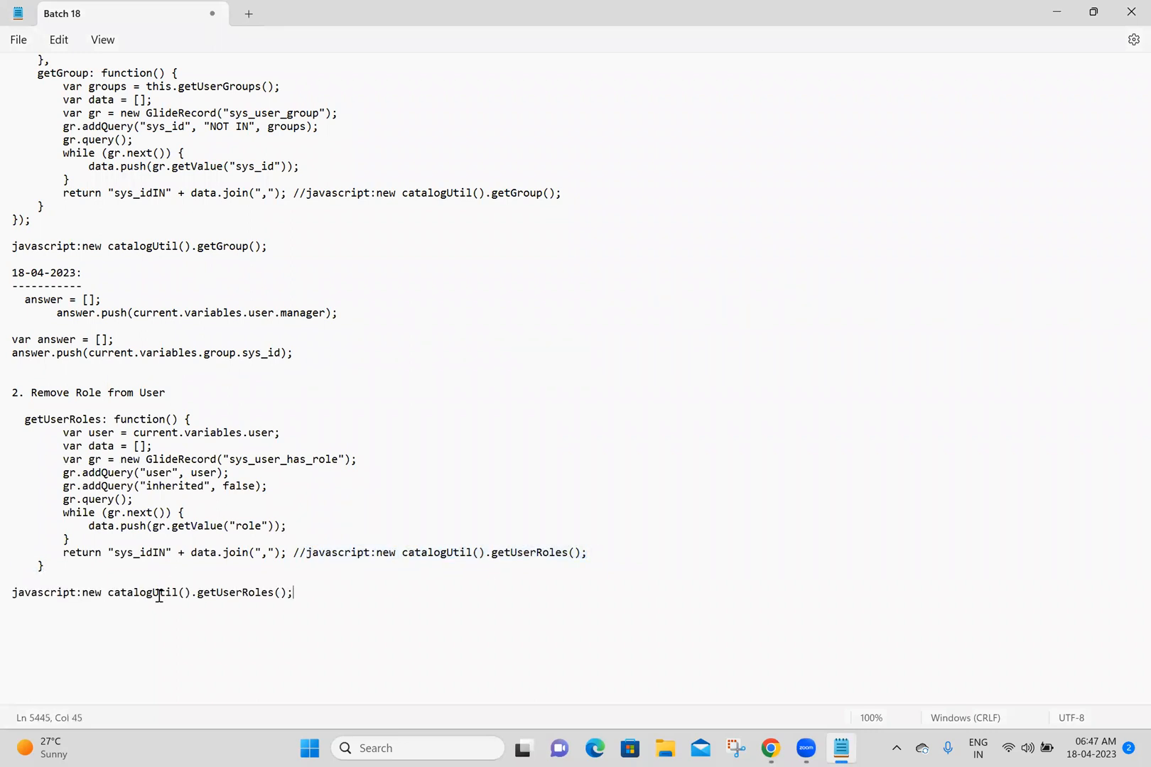
key("Return")
key("Return")
key("ctrl+s")
Step: Copy the full script of the Run Script activity from the Chrome workflow editor to the end of the Notepad notes, followed by blank lines
key("alt+Tab")
double_click(489, 514)
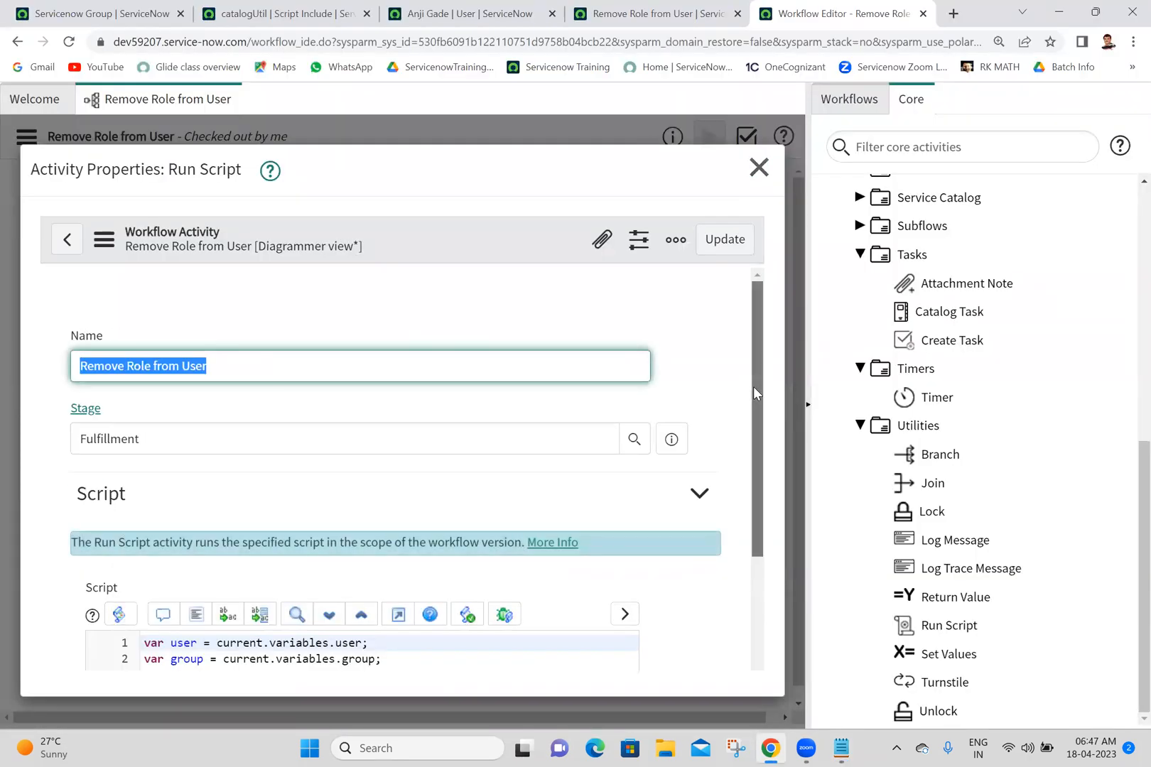
left_click_drag(754, 386, 672, 518)
left_click(588, 508)
key("ctrl+a")
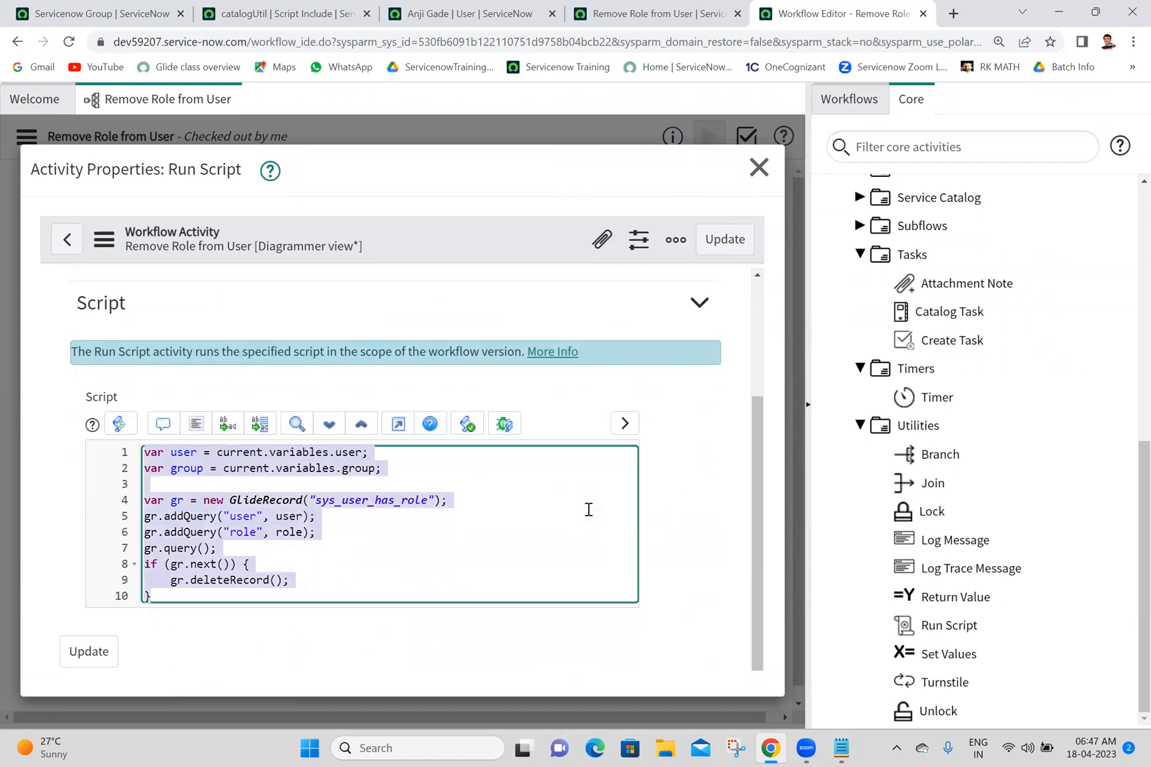
left_click(758, 167)
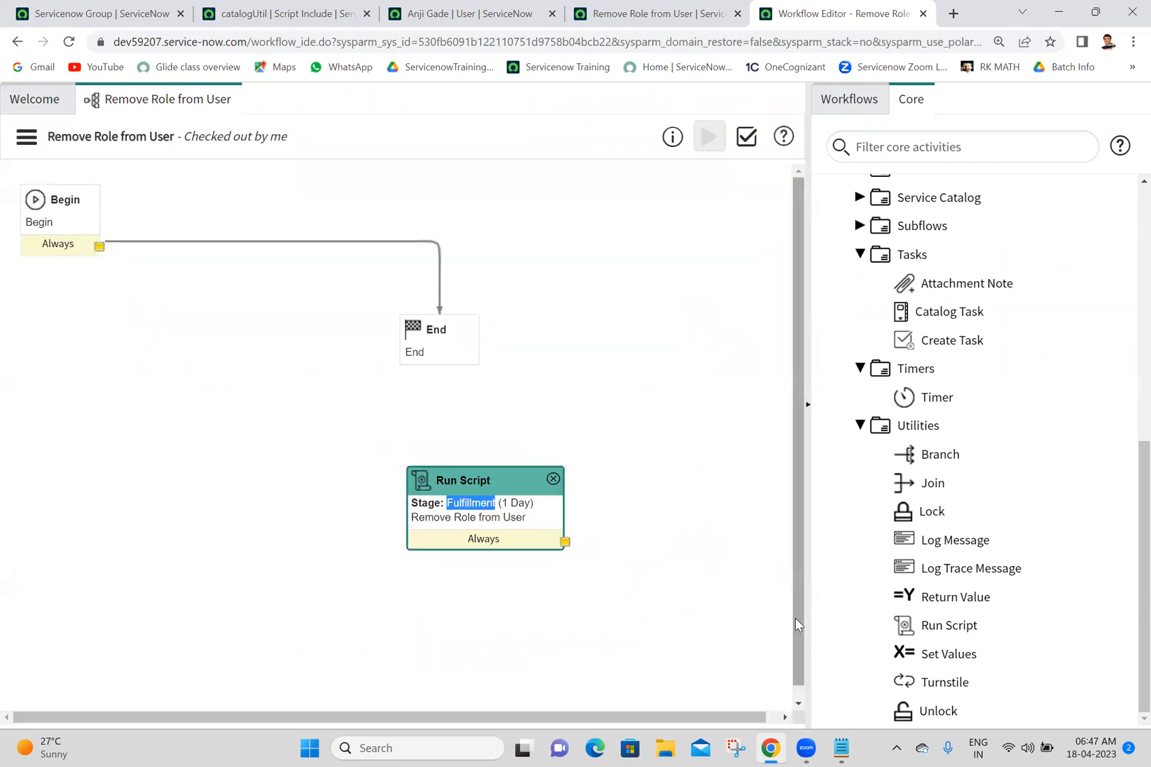
left_click(840, 748)
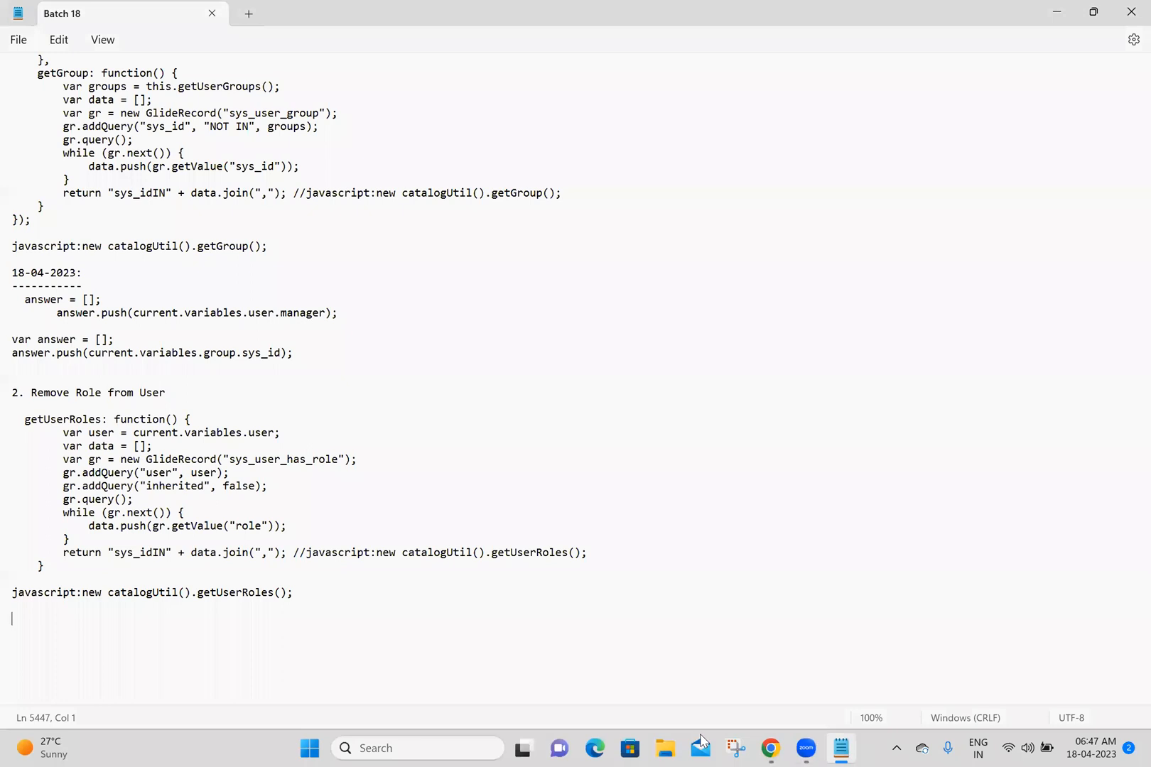
key("ctrl+v")
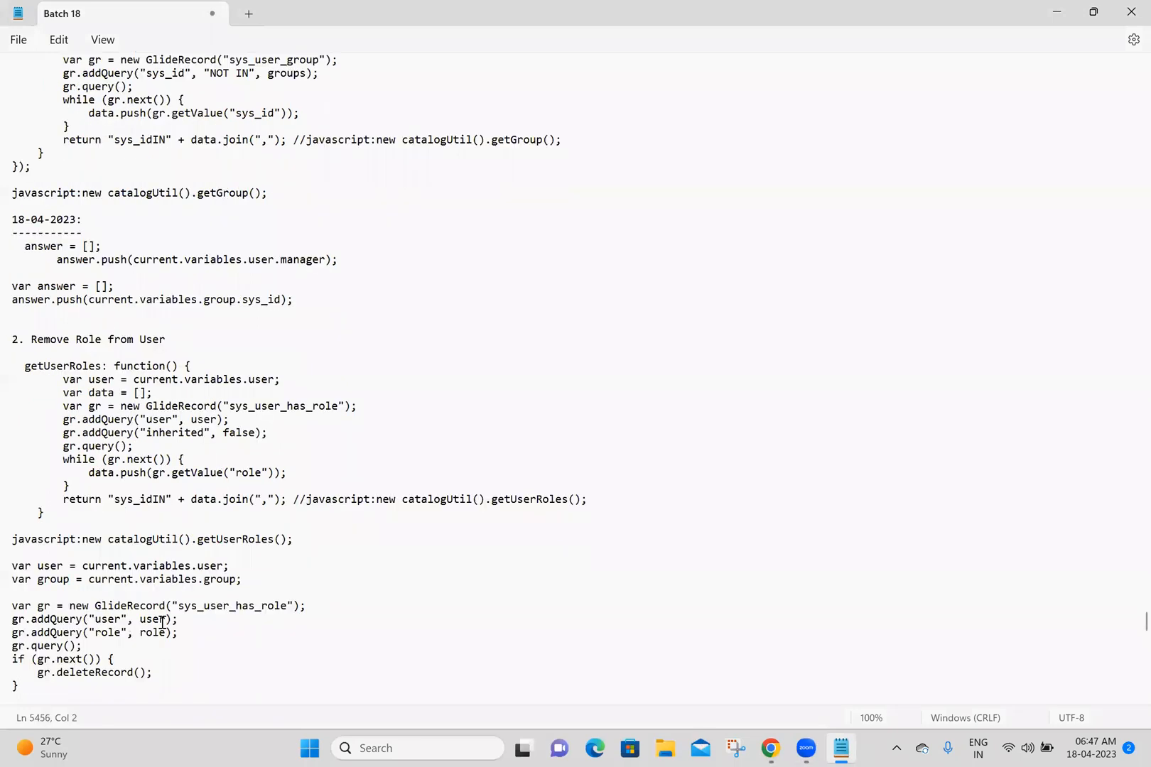
key("Return")
key("Return")
key("Return")
key("Return")
key("Return")
key("Return")
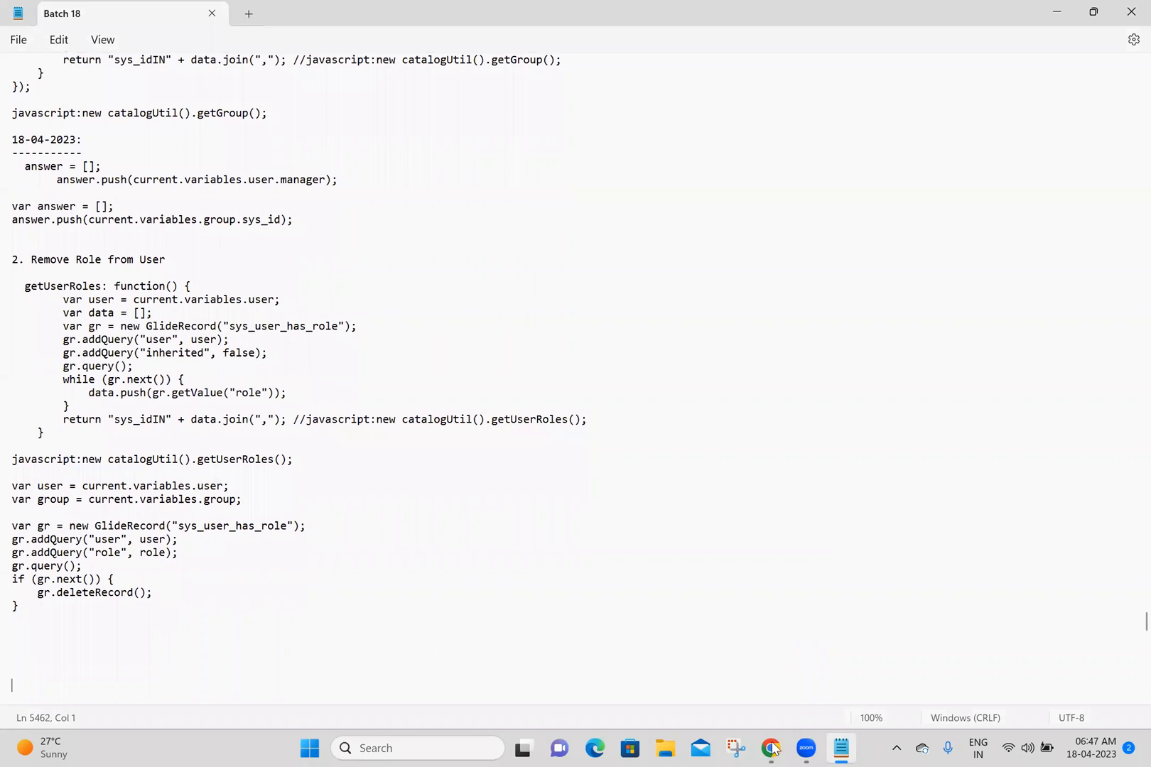
Step: Back in Chrome's workflow editor, delete the Begin-to-End transition, place the Run Script activity beside Begin, and reconnect the flow from Begin to End
key("alt+Tab")
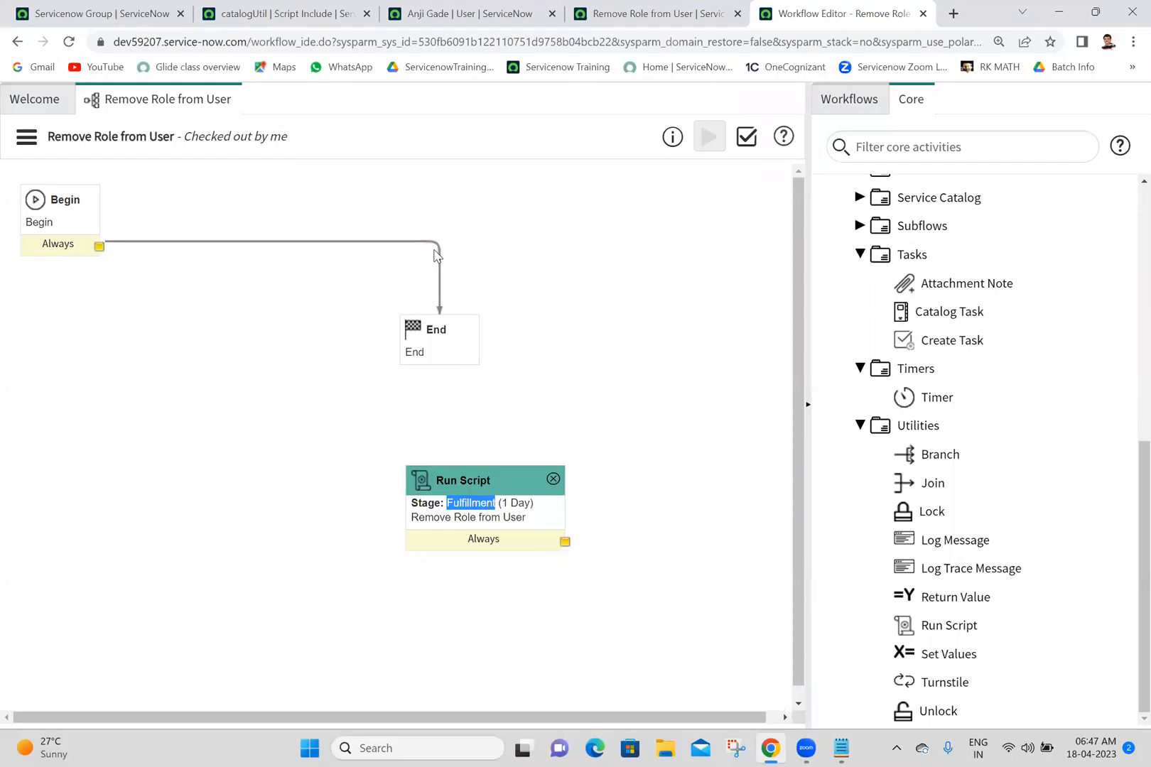
left_click(436, 250)
key("Delete")
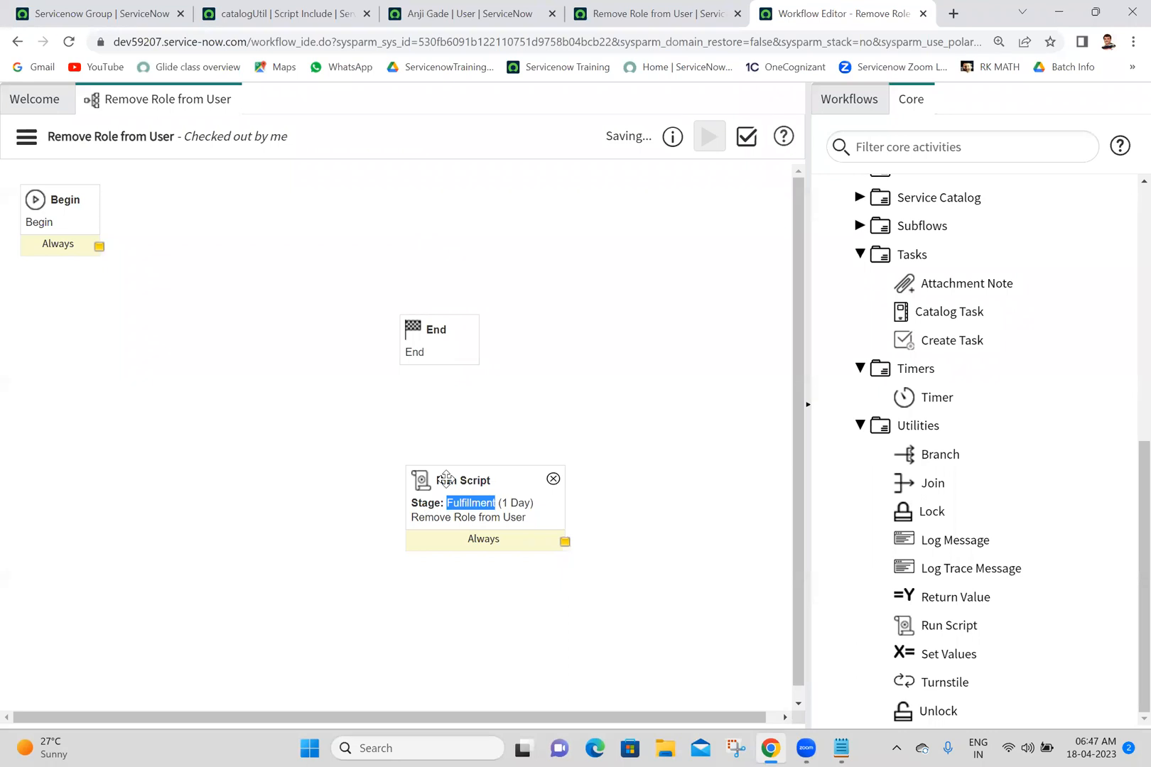
left_click_drag(446, 479, 240, 202)
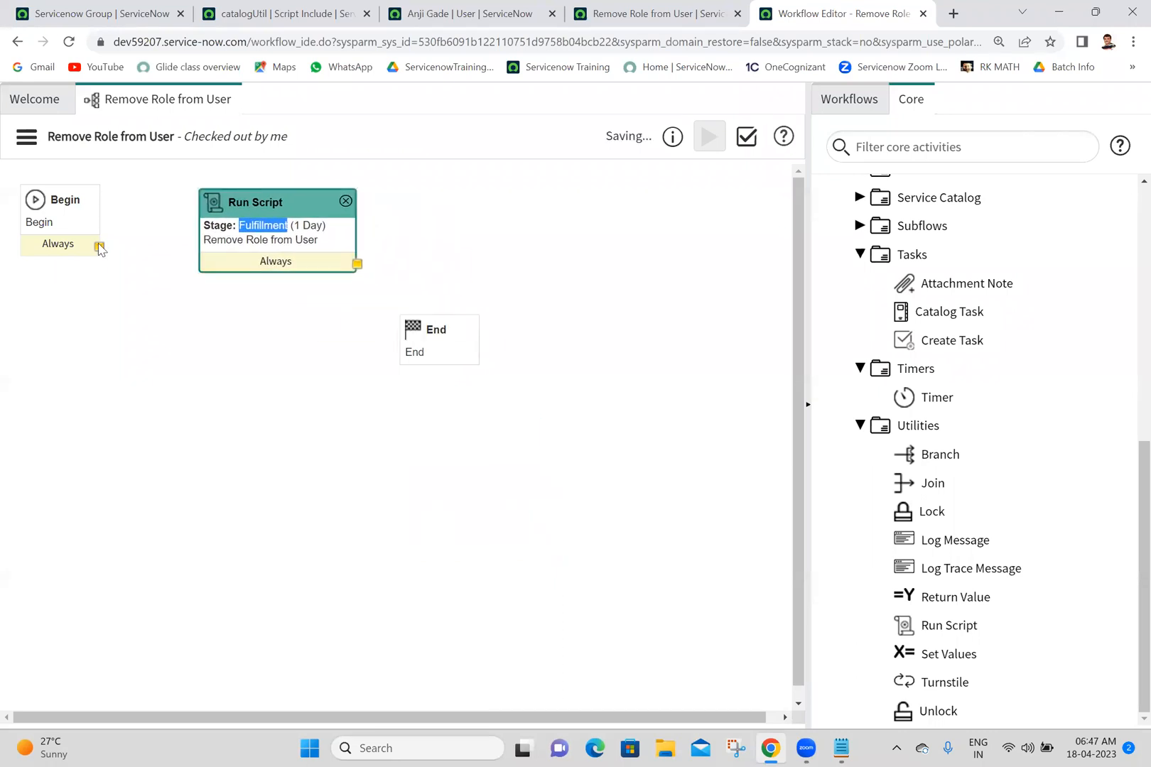
left_click_drag(98, 246, 441, 351)
Step: On the Remove Role from User catalog form, choose the role u_ashok_it_user for the selected user and order the item
left_click(646, 10)
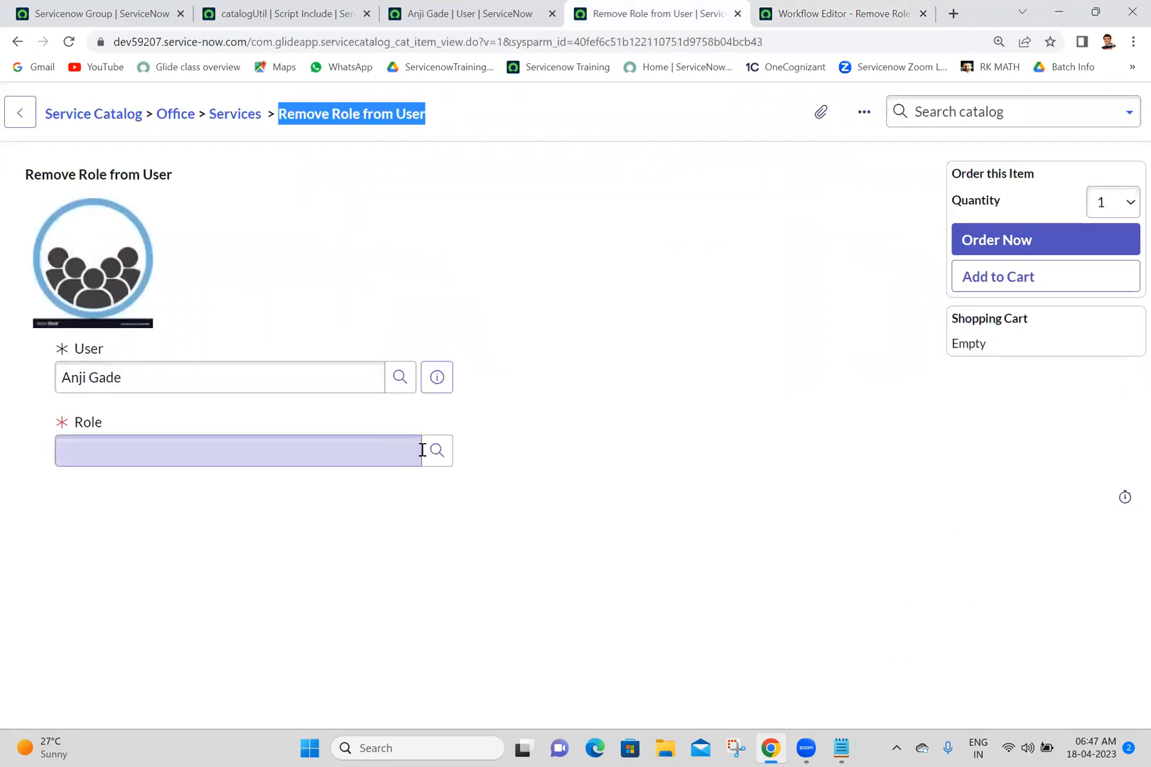
left_click(440, 452)
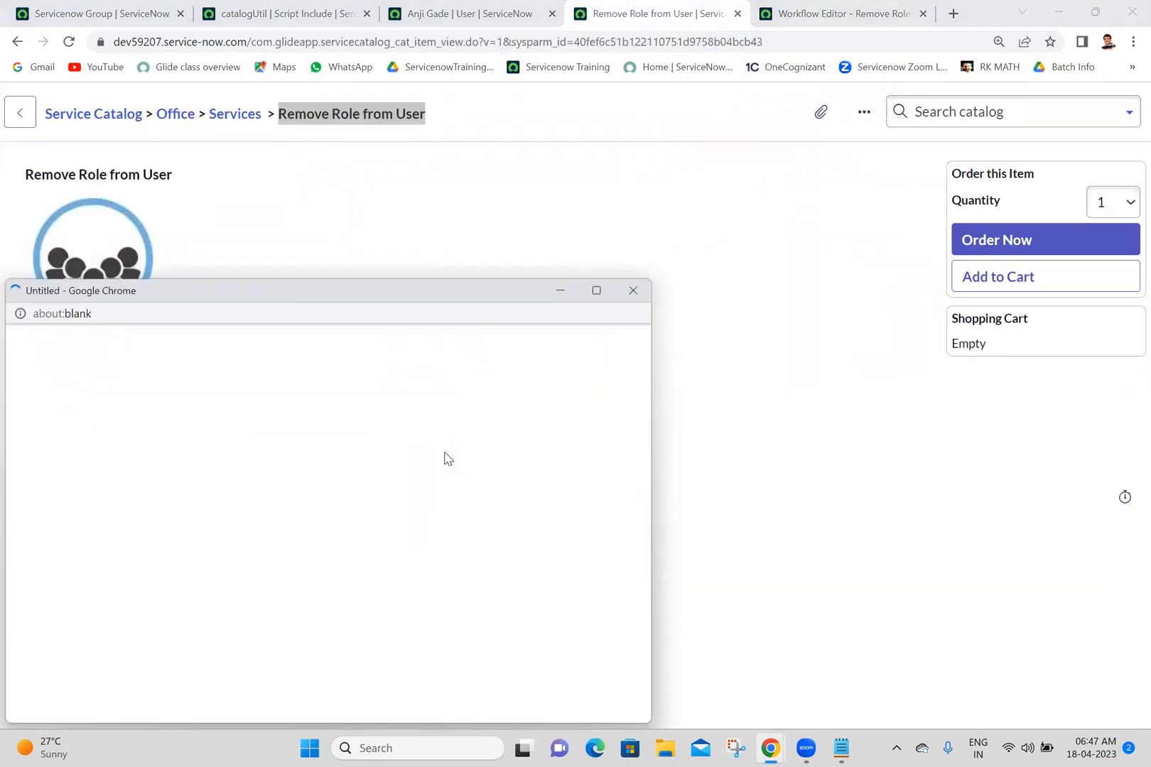
left_click(149, 488)
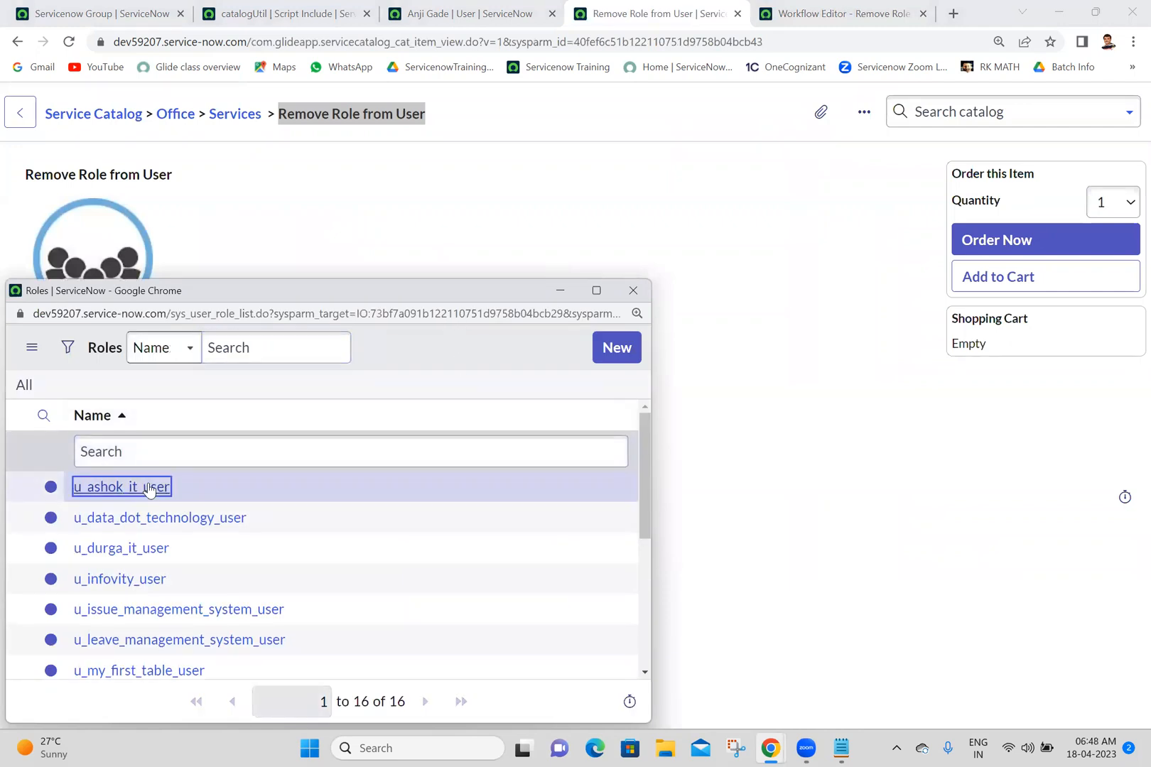
left_click(961, 241)
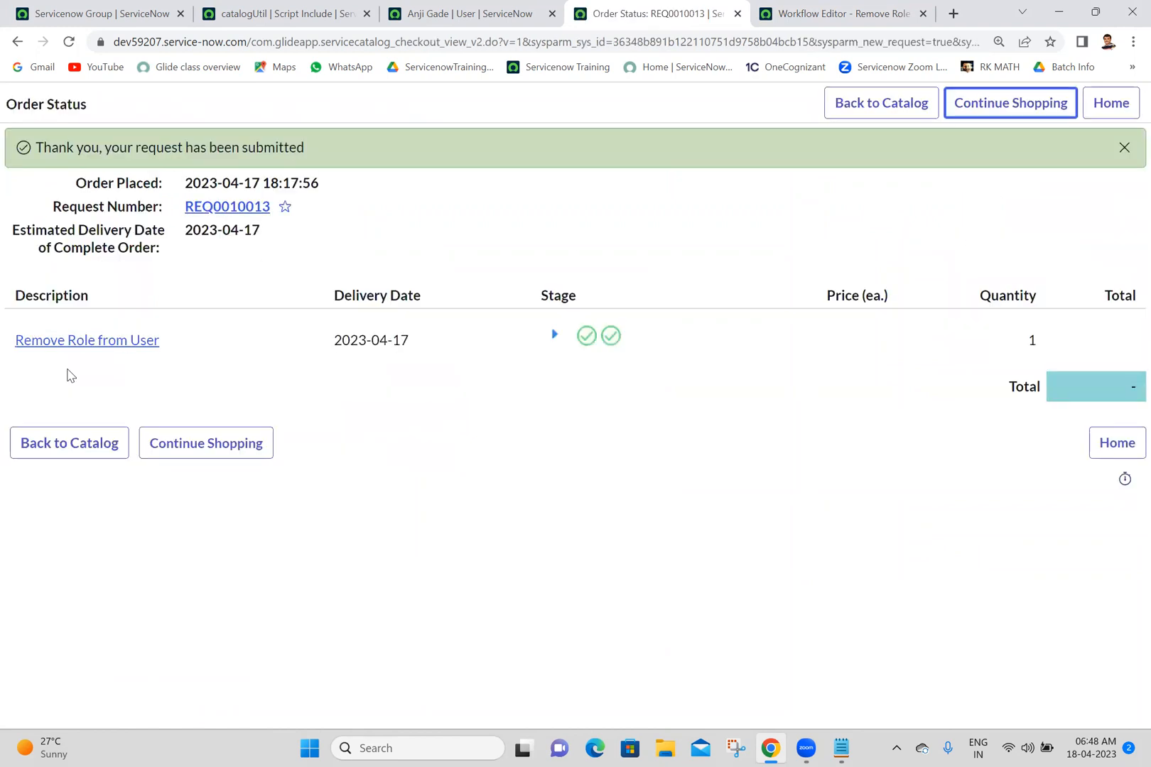
Step: Open the ordered item's requested item record and its workflow in new browser tabs, and inspect the Run Script activity's execution details
left_click(110, 339, "ctrl")
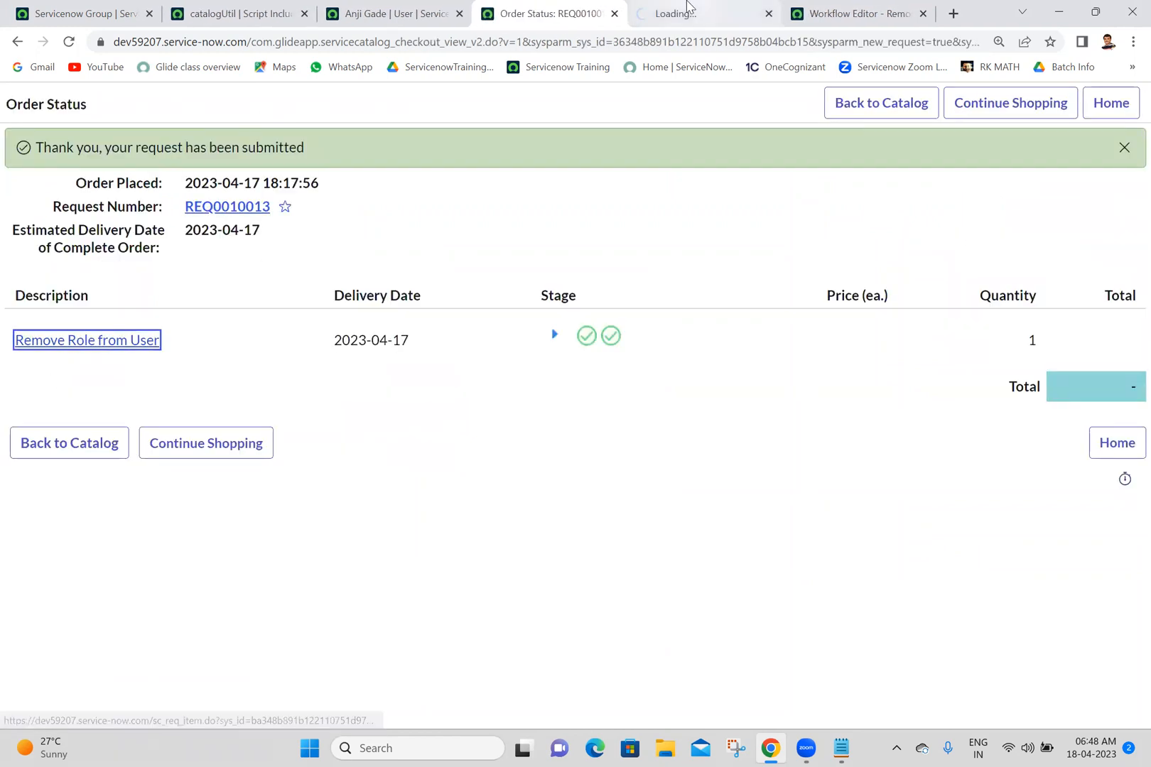
left_click(688, 9)
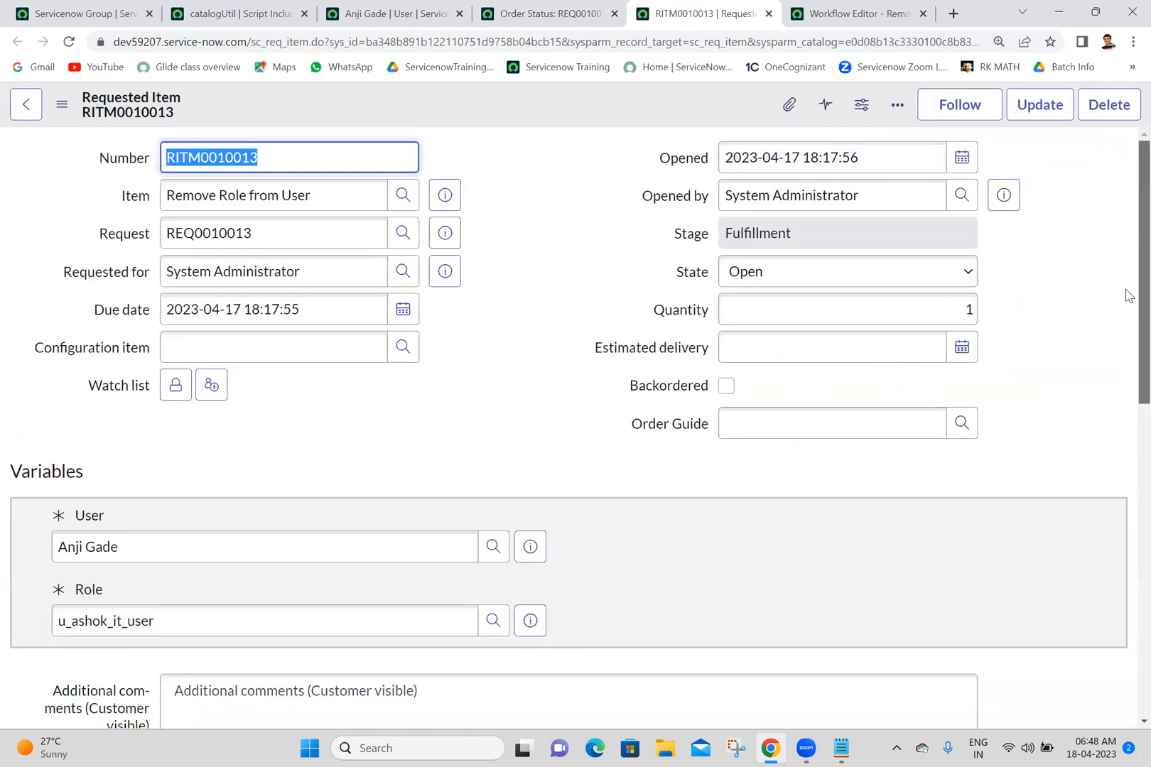
scroll(1128, 299, "down", 15)
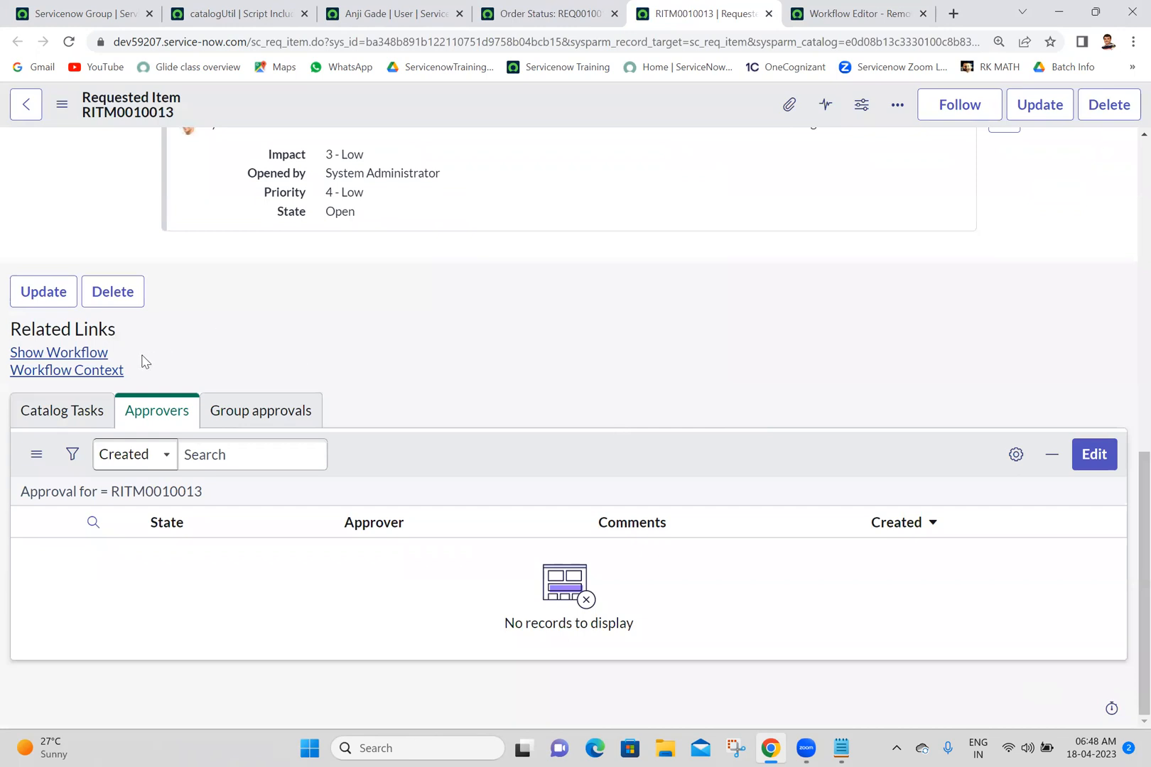
left_click(71, 353, "ctrl")
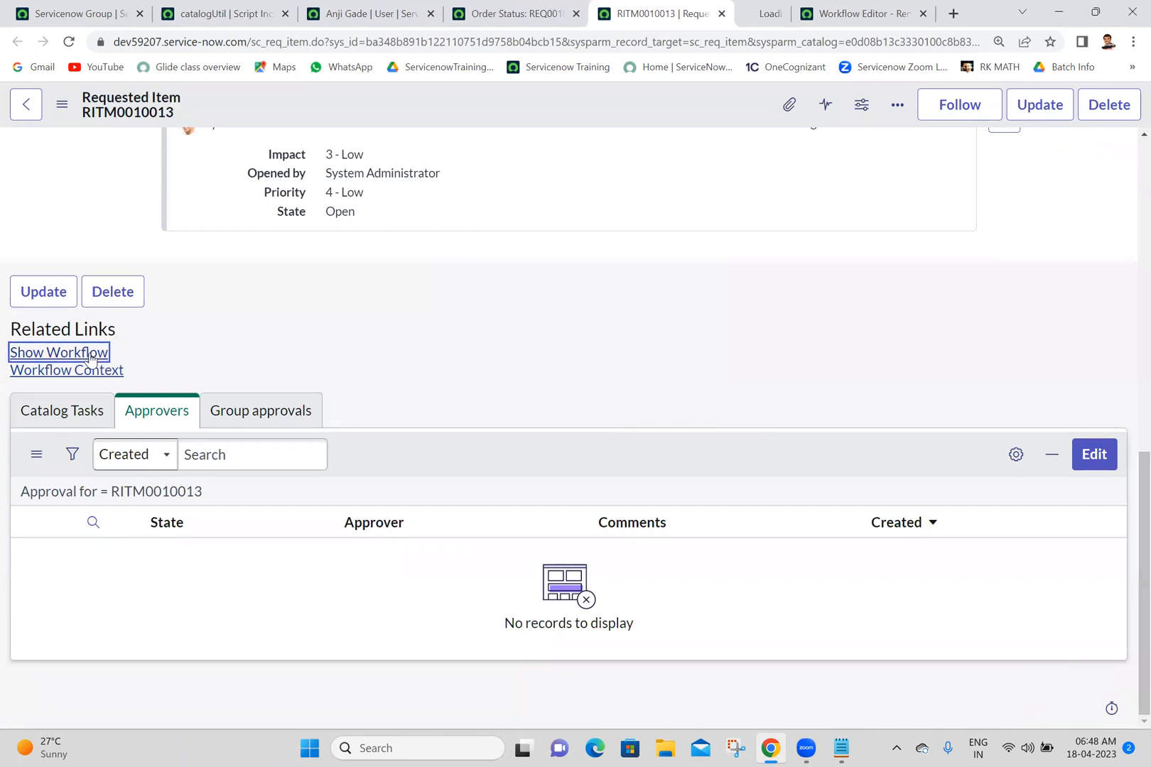
left_click(703, 3)
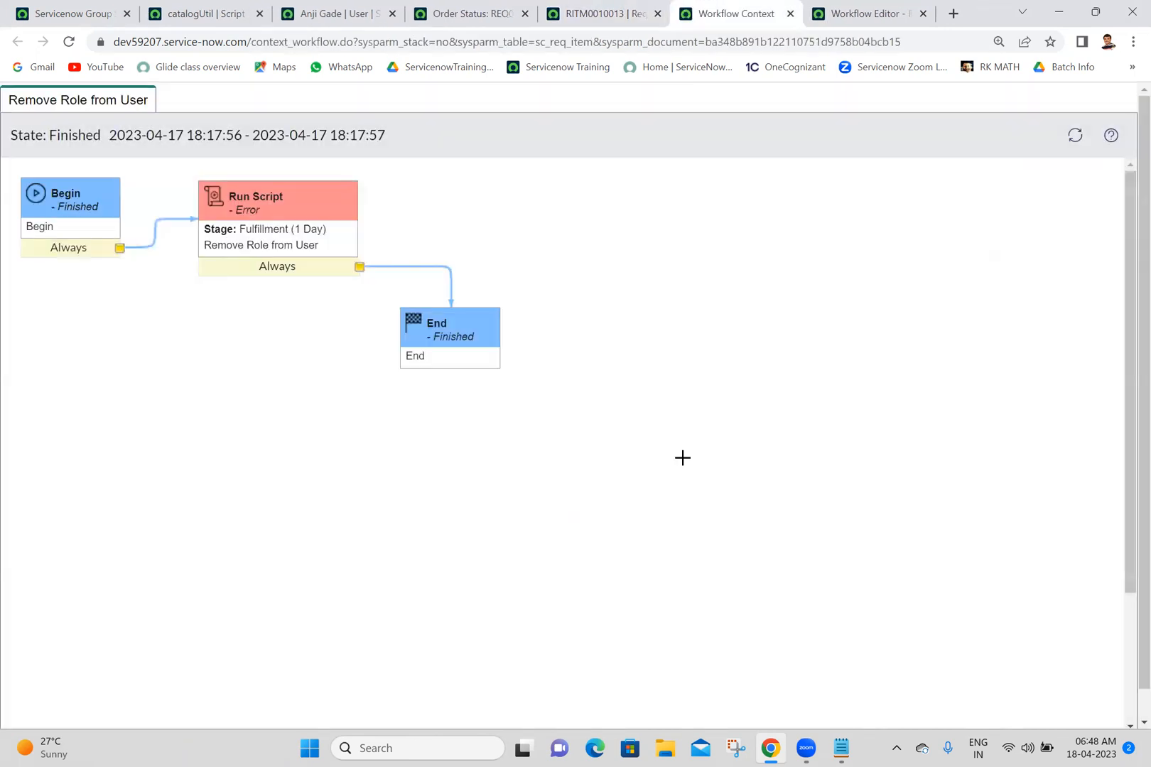
mouse_move(270, 233)
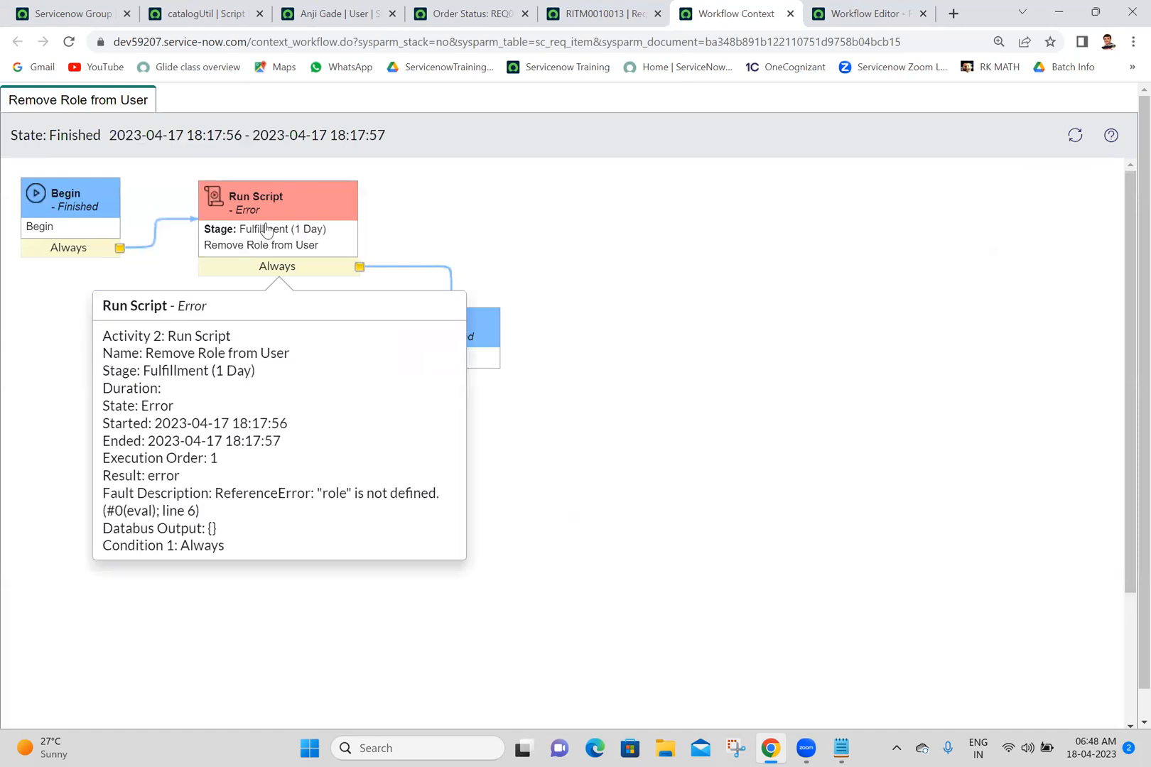
Step: In the workflow editor's Run Script activity, change the second script line to var role = current.variables.role;
left_click(852, 13)
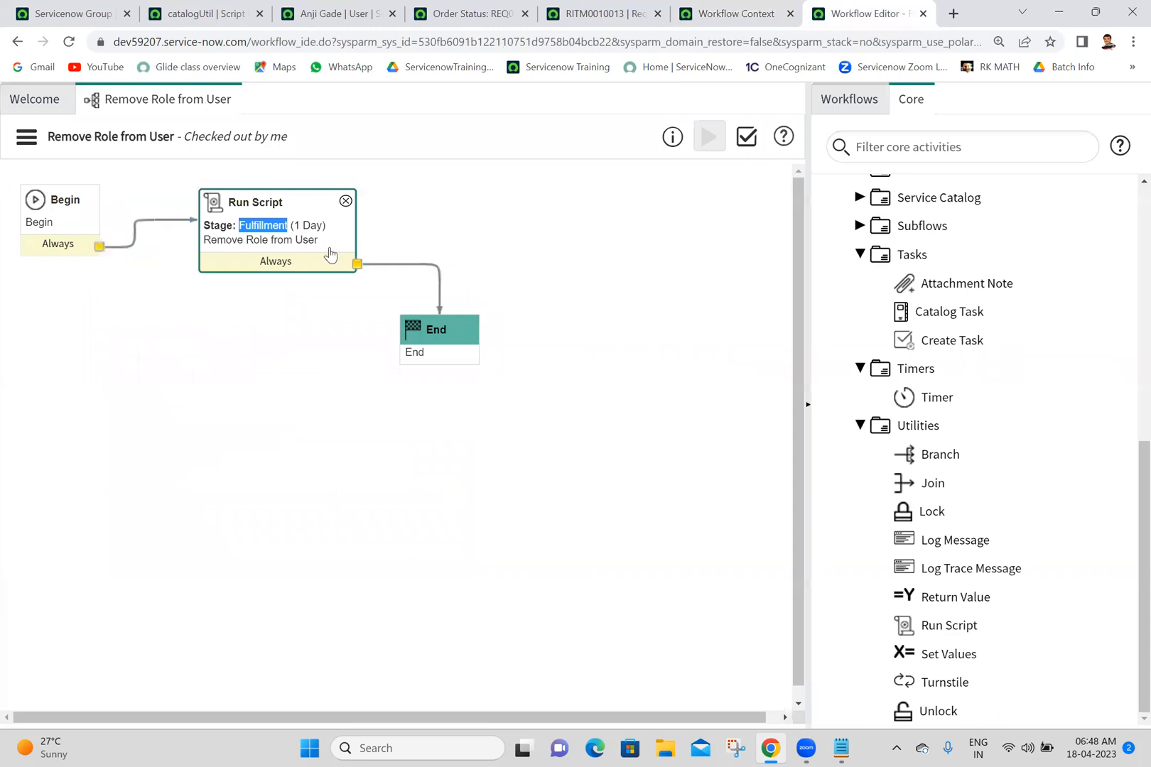
double_click(306, 229)
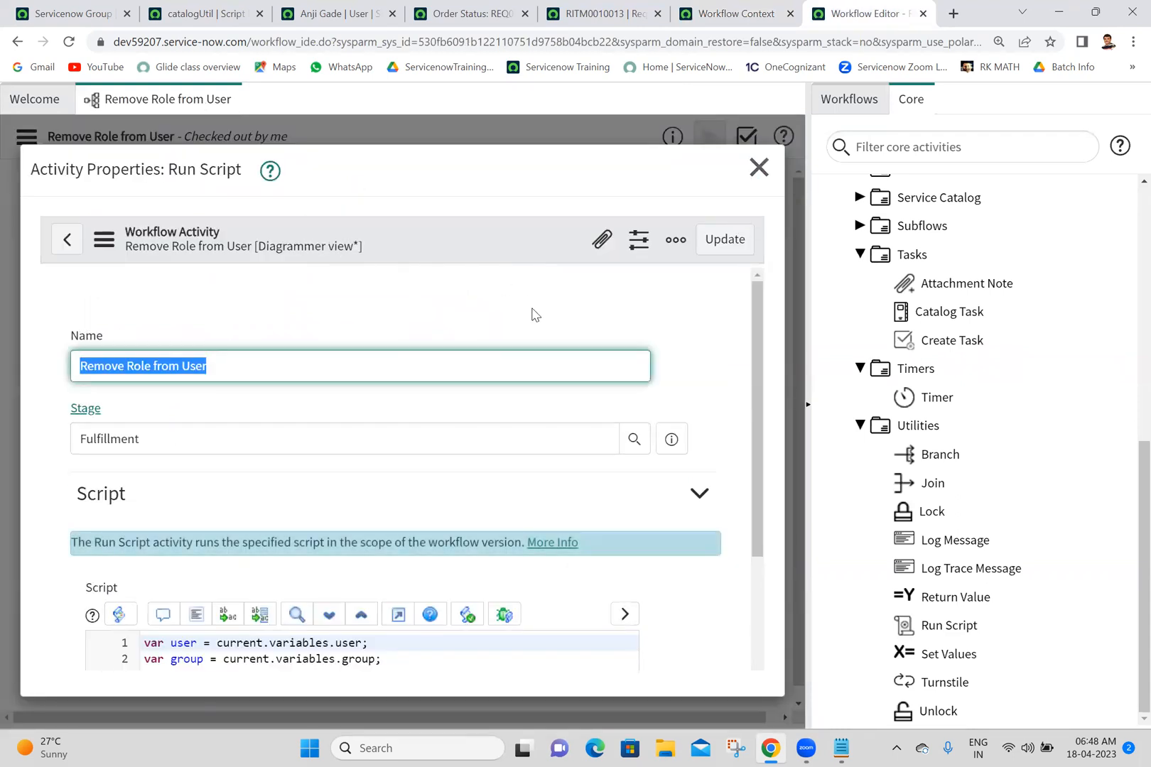
left_click_drag(755, 345, 758, 422)
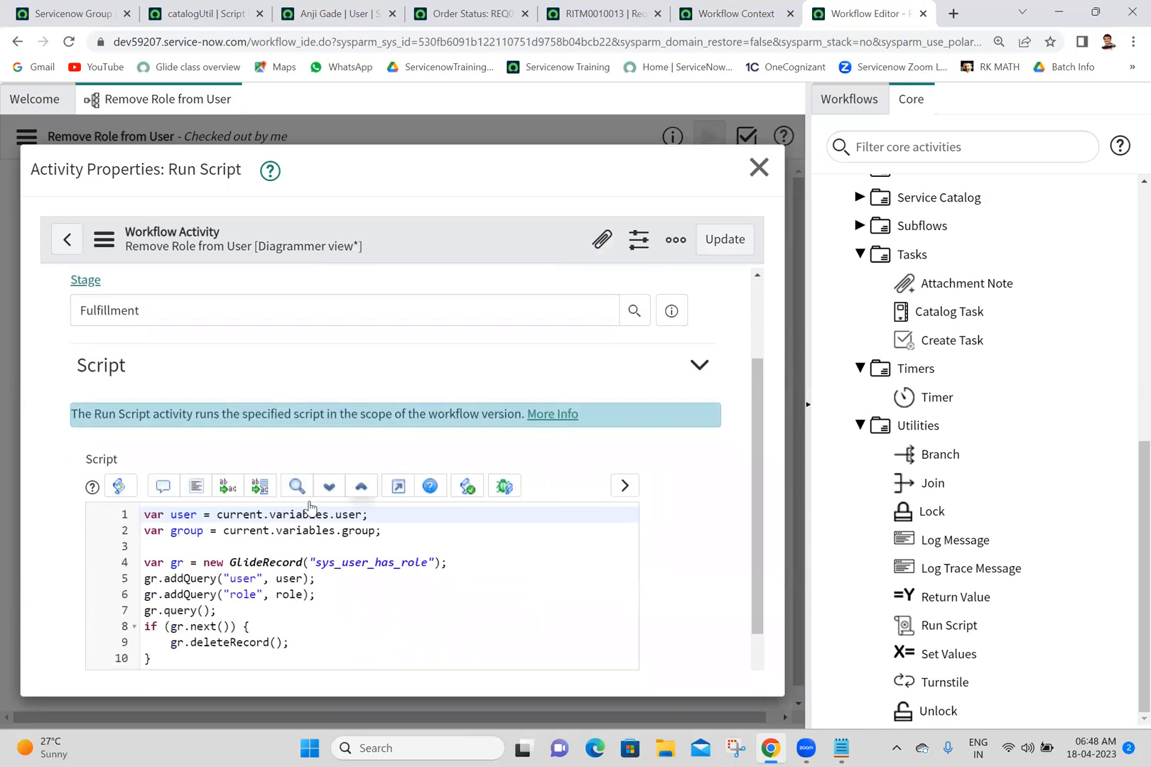
double_click(192, 532)
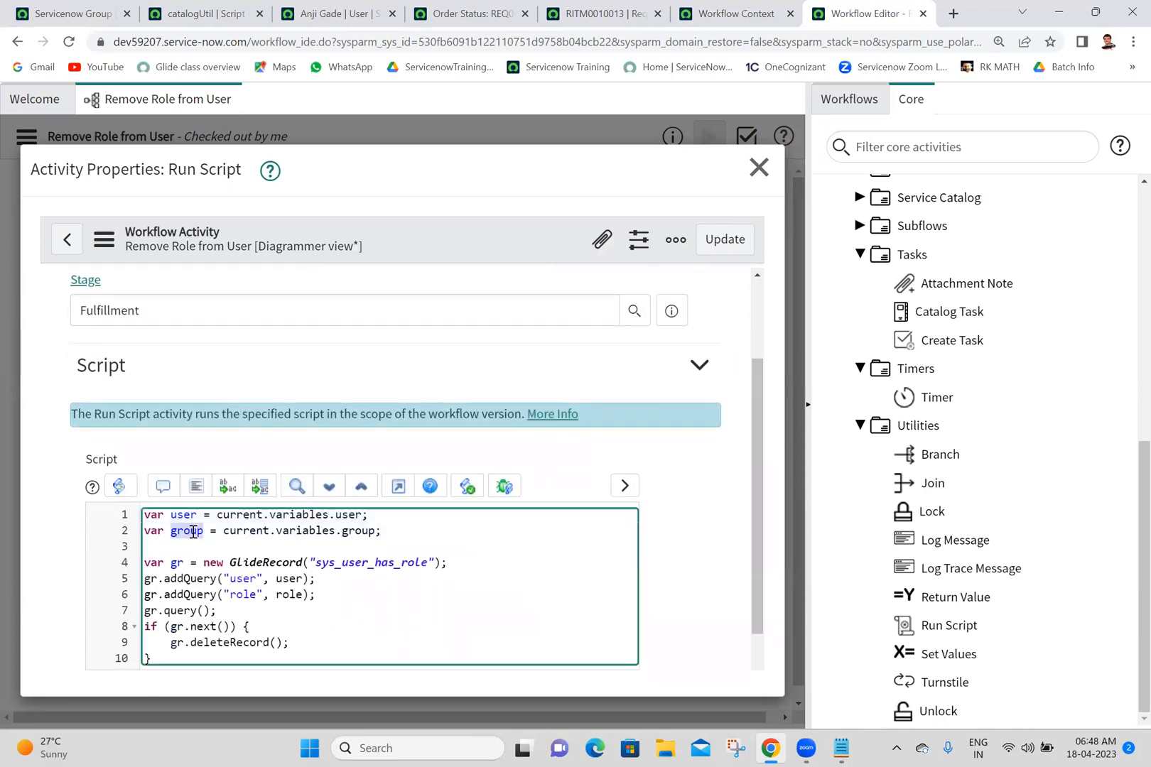
type("role")
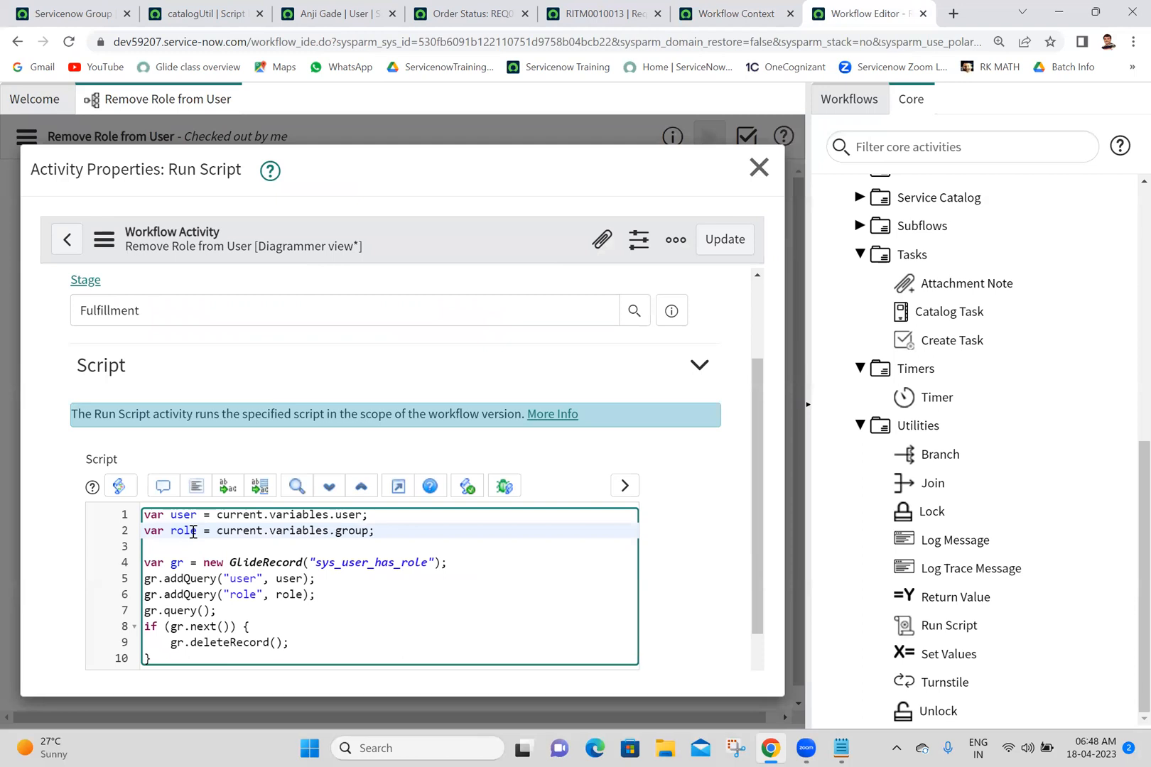
double_click(343, 533)
type("r")
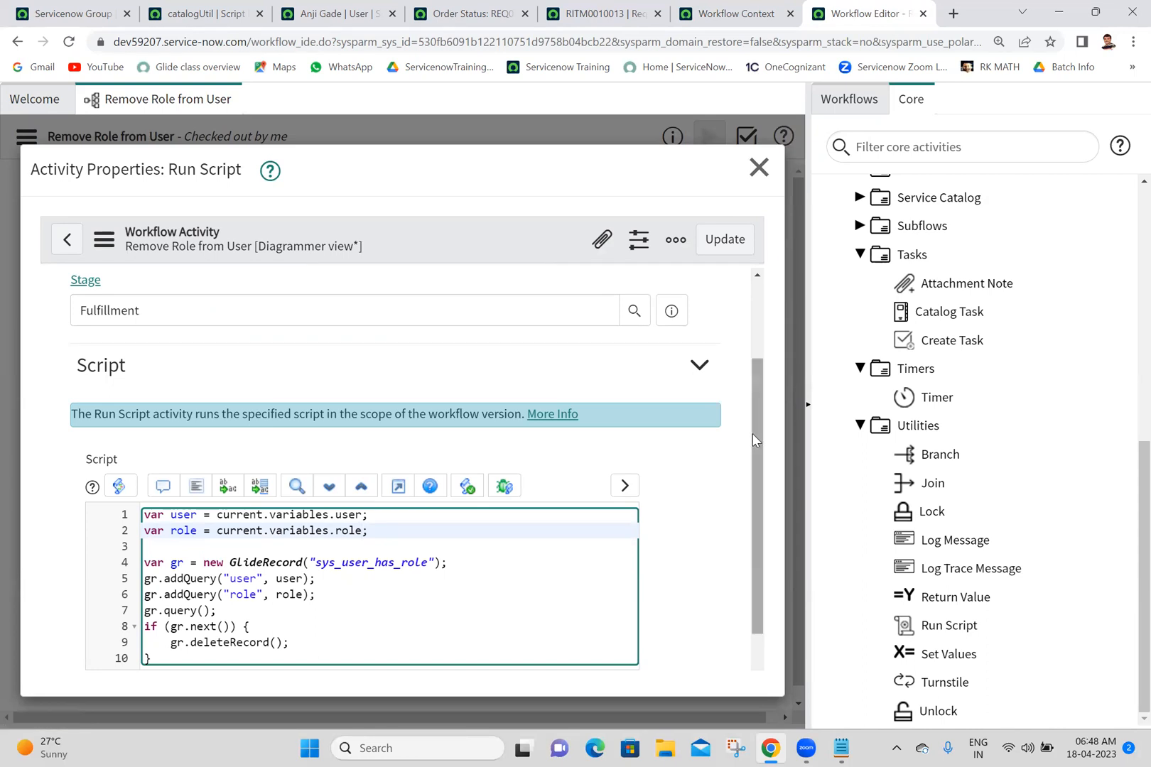
Step: Replace the group variable line in the Notepad notes with the corrected role line, and update the Run Script activity back in Chrome
scroll(752, 434, "down", 1)
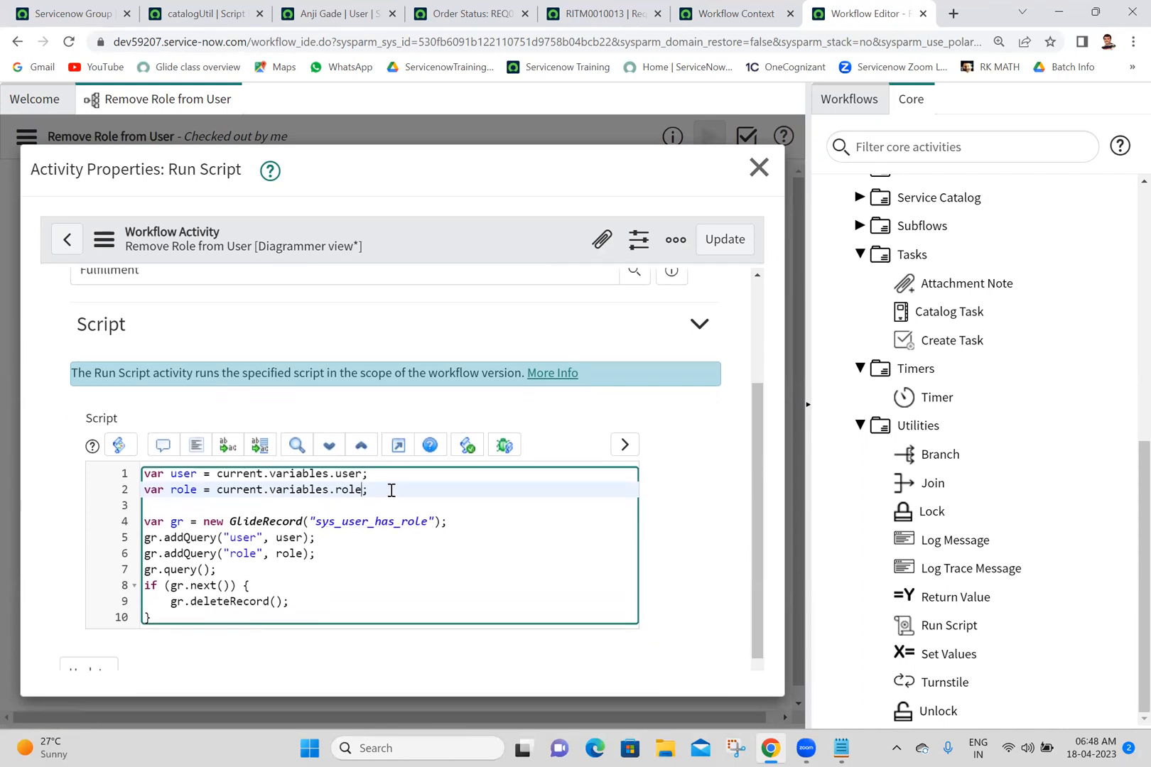
left_click_drag(391, 490, 126, 495)
key("ctrl+c")
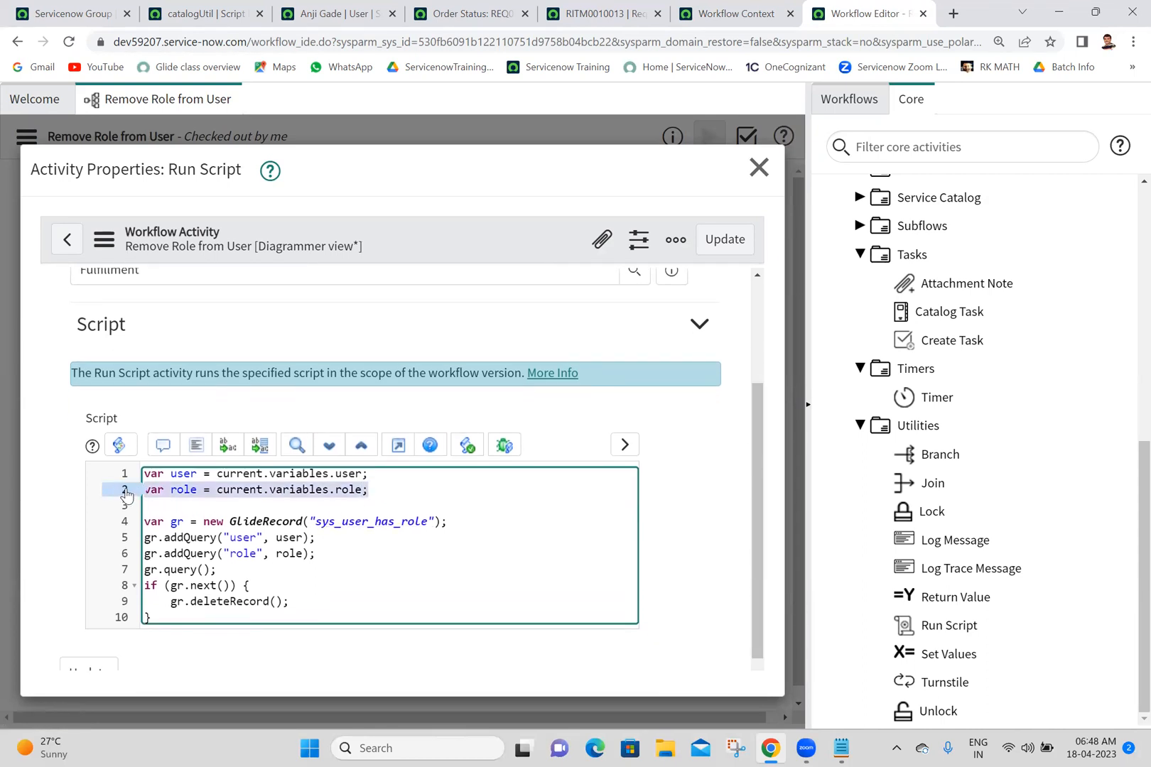
left_click(841, 748)
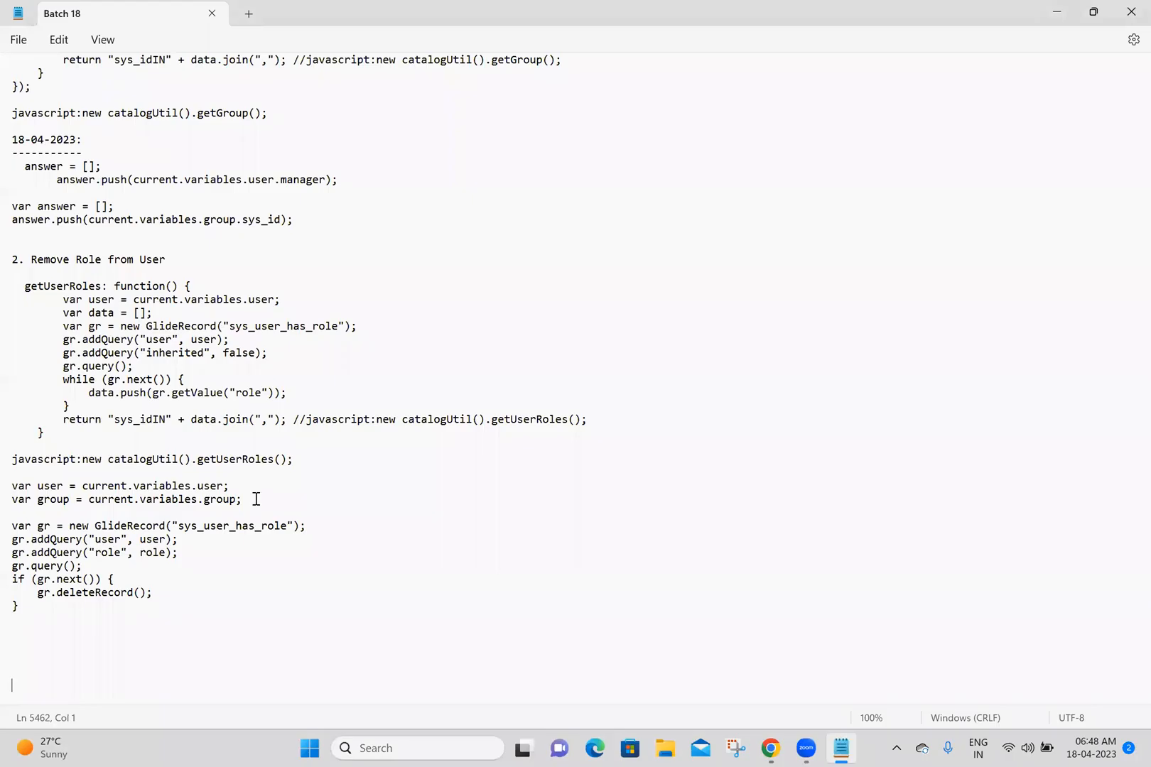
triple_click(14, 509)
key("ctrl+v")
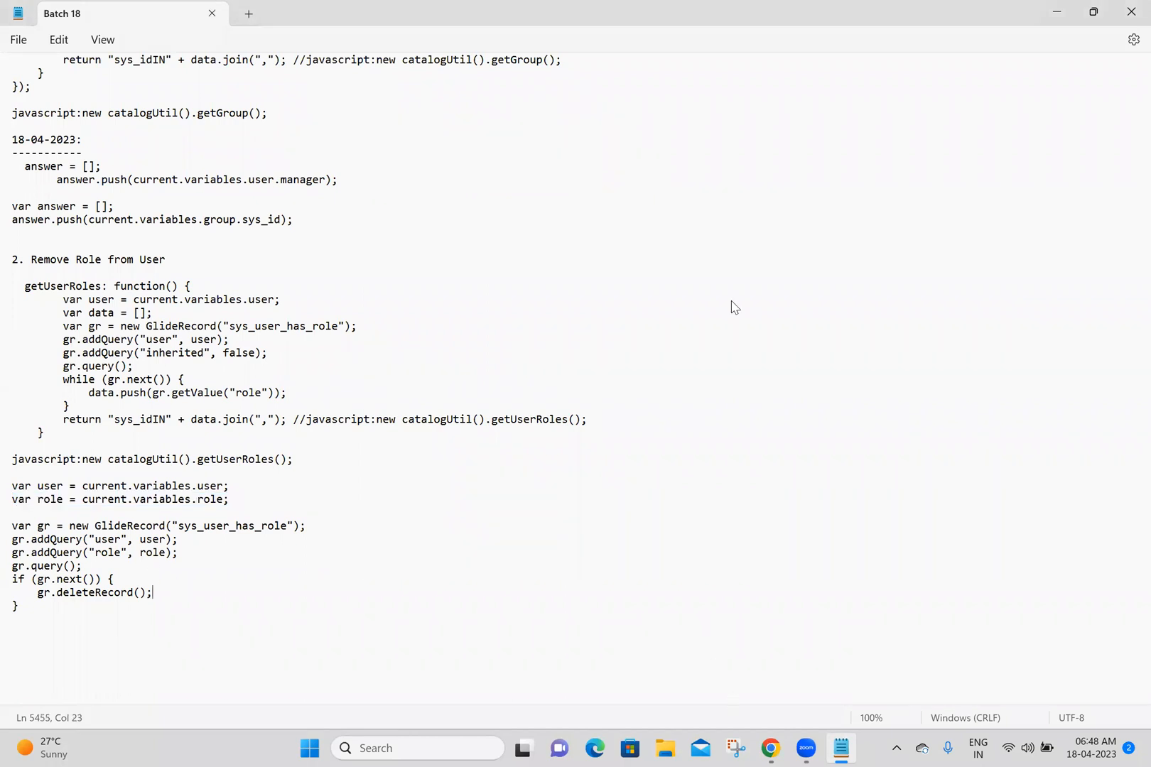
key("alt+Tab")
left_click(717, 258)
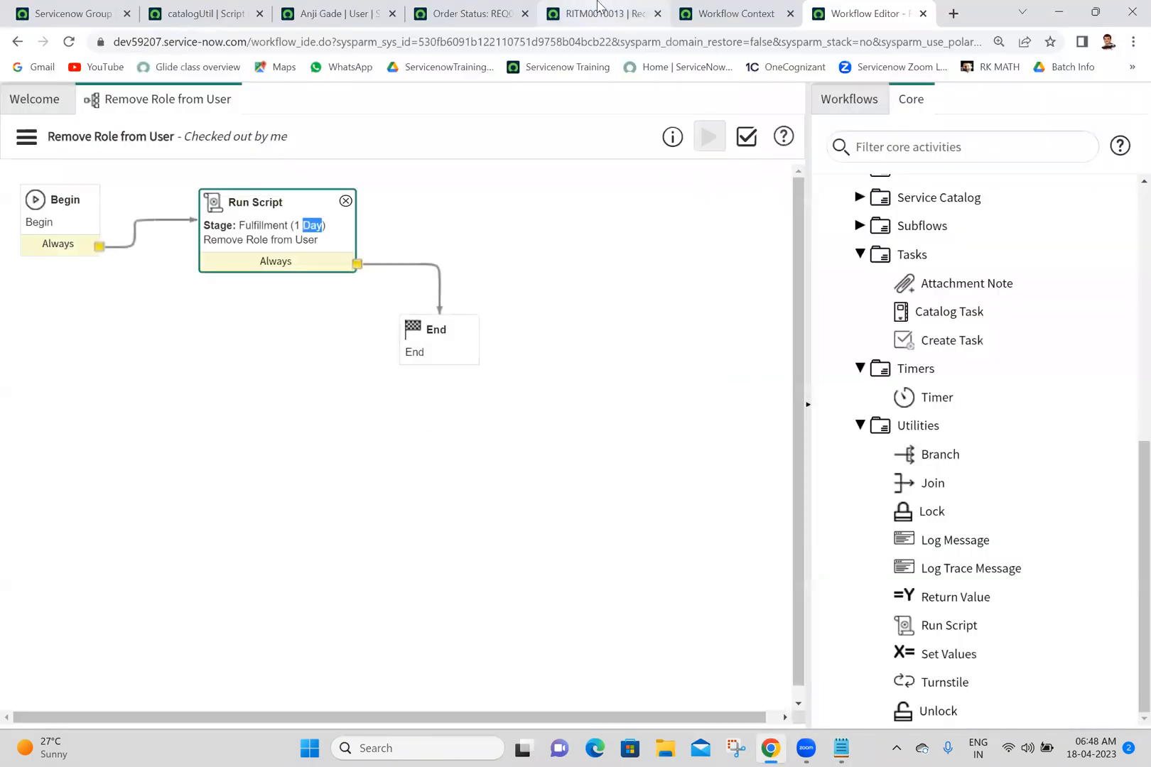
Step: Close the first test's requested item and workflow context pages, and return from its order status to the Remove Role from User form
left_click(598, 5)
left_click(658, 14)
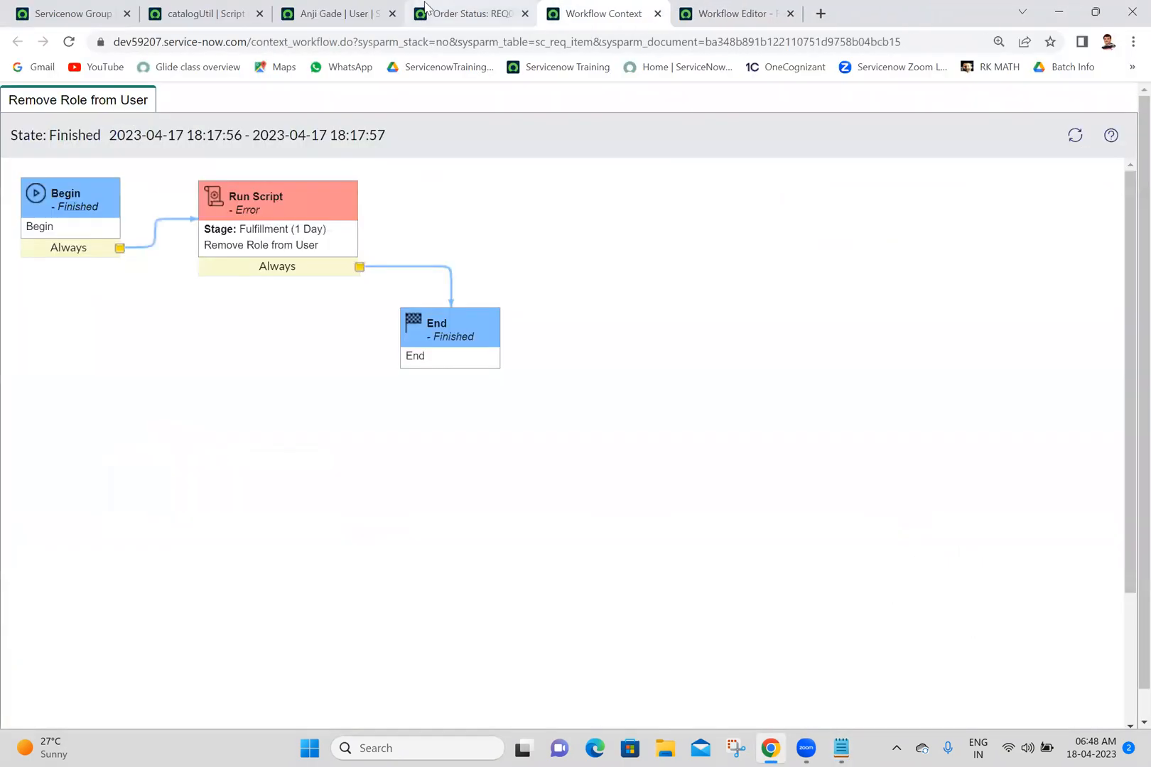
left_click(469, 13)
left_click(15, 42)
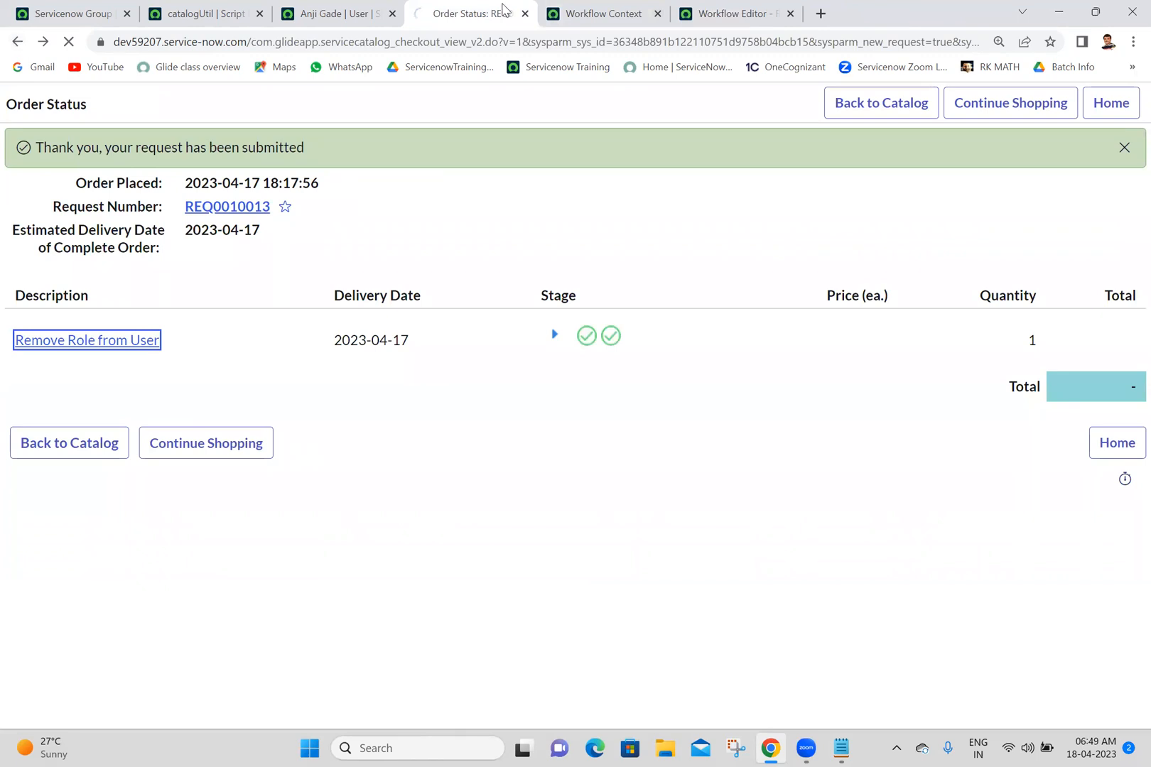
left_click(583, 10)
left_click(658, 14)
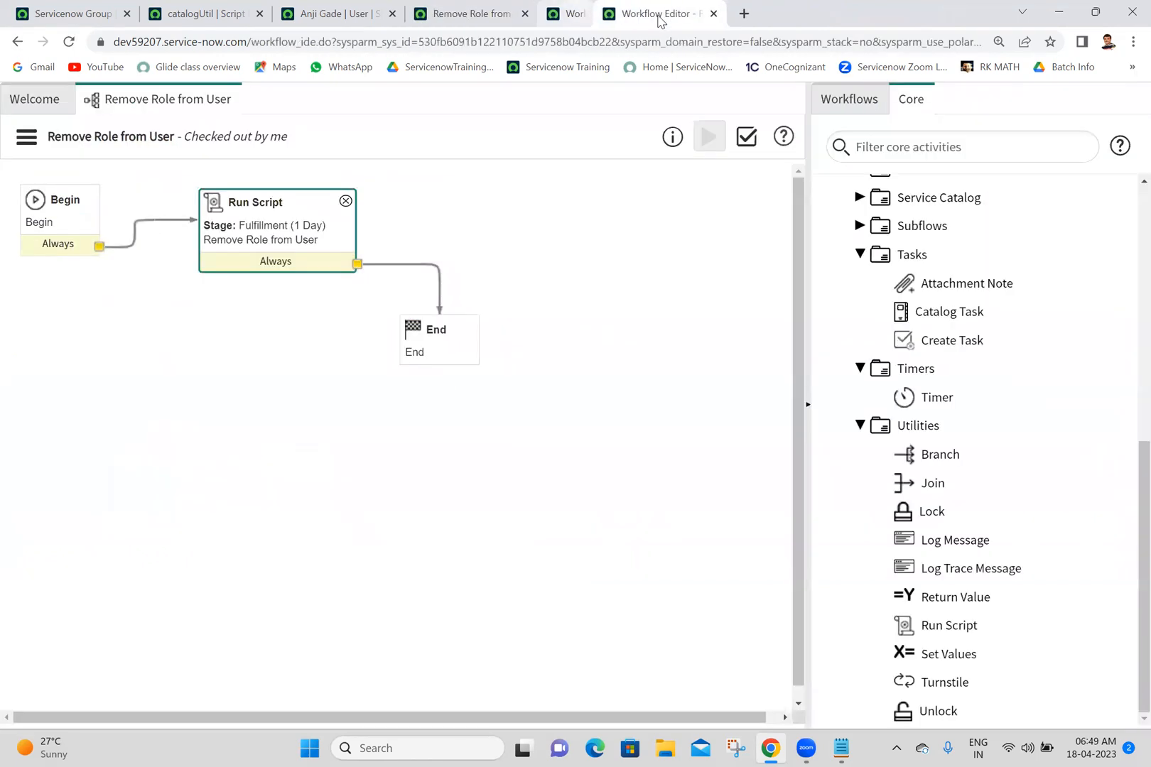
left_click(483, 13)
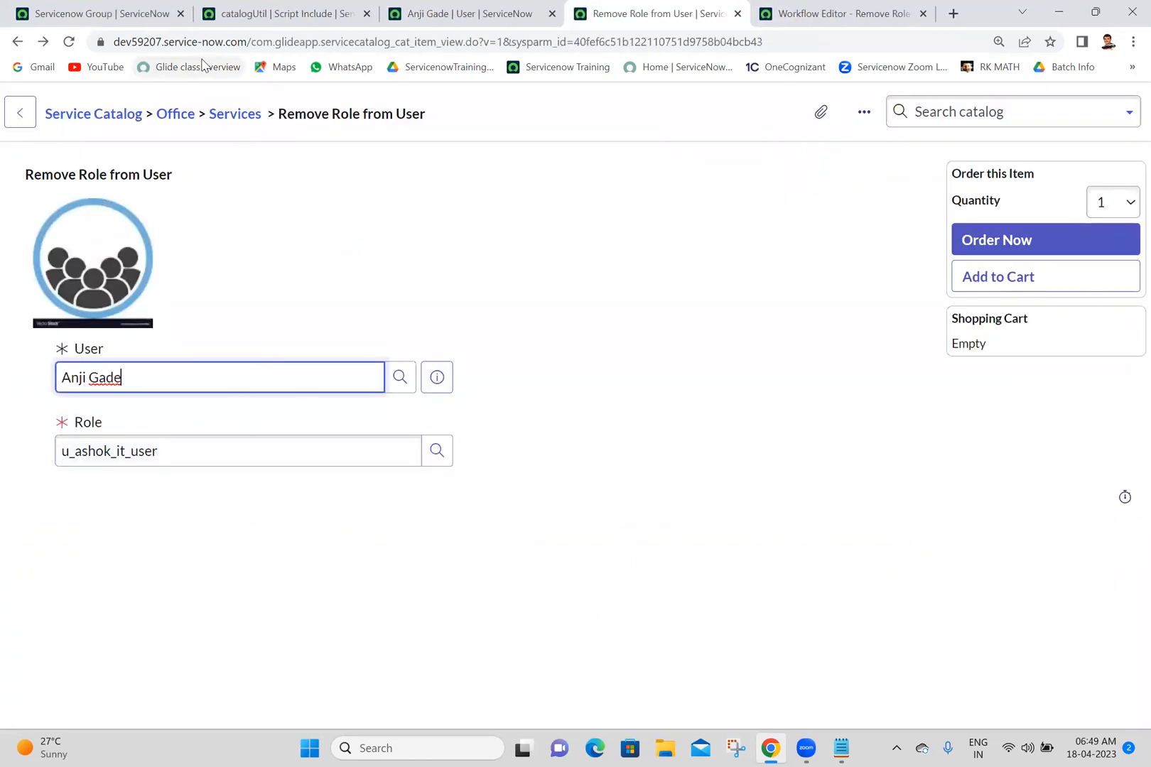
Step: Reload the Remove Role from User form, select the same user and the role u_ashok_it_user, and order the item again
left_click(68, 41)
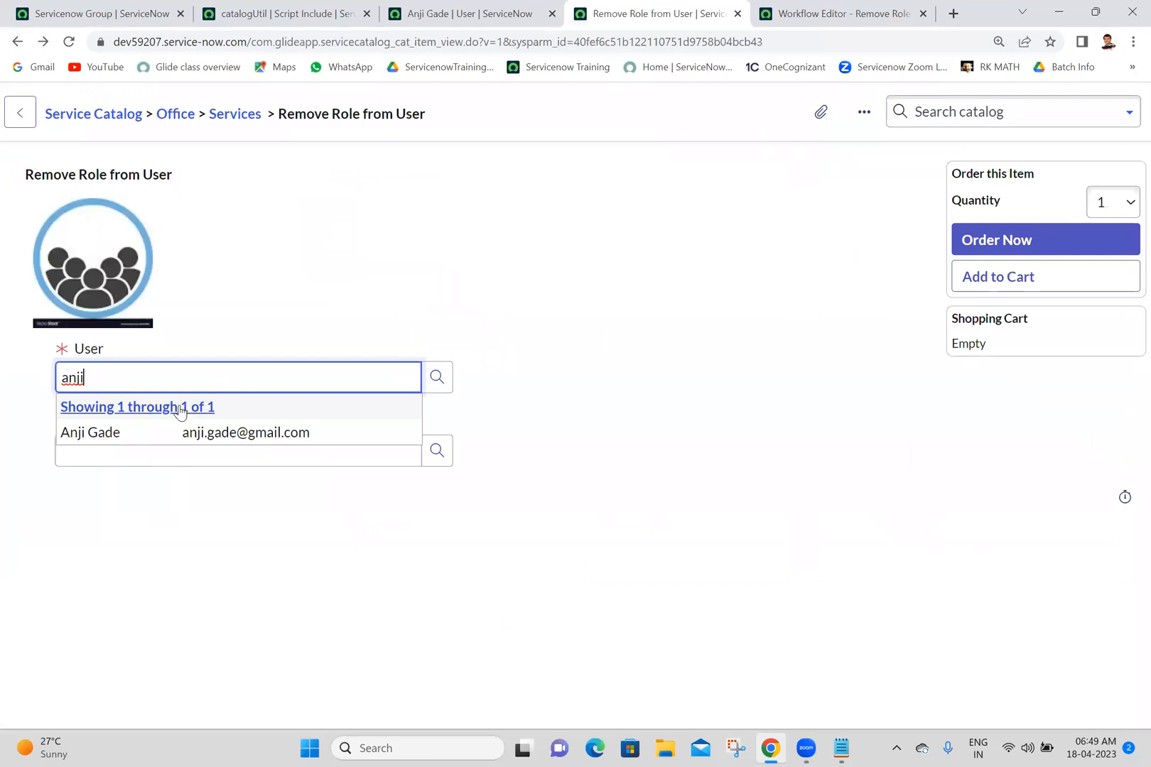
left_click(156, 434)
left_click(159, 444)
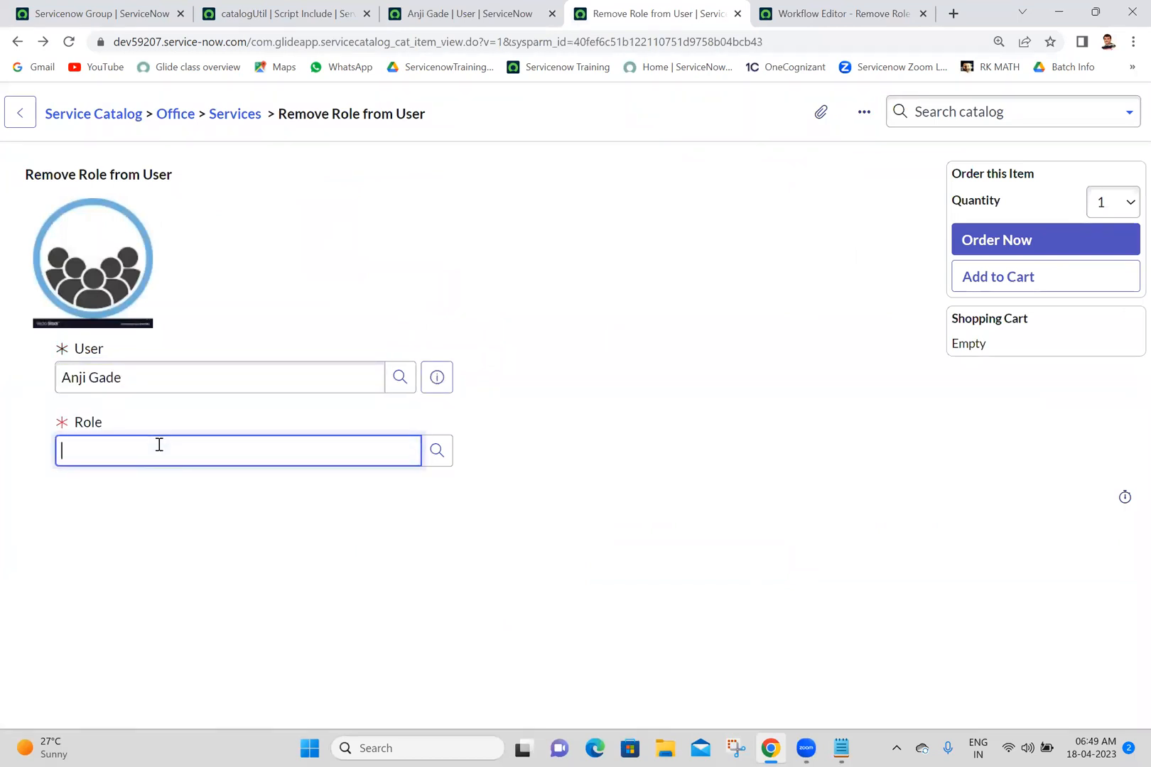
type("u")
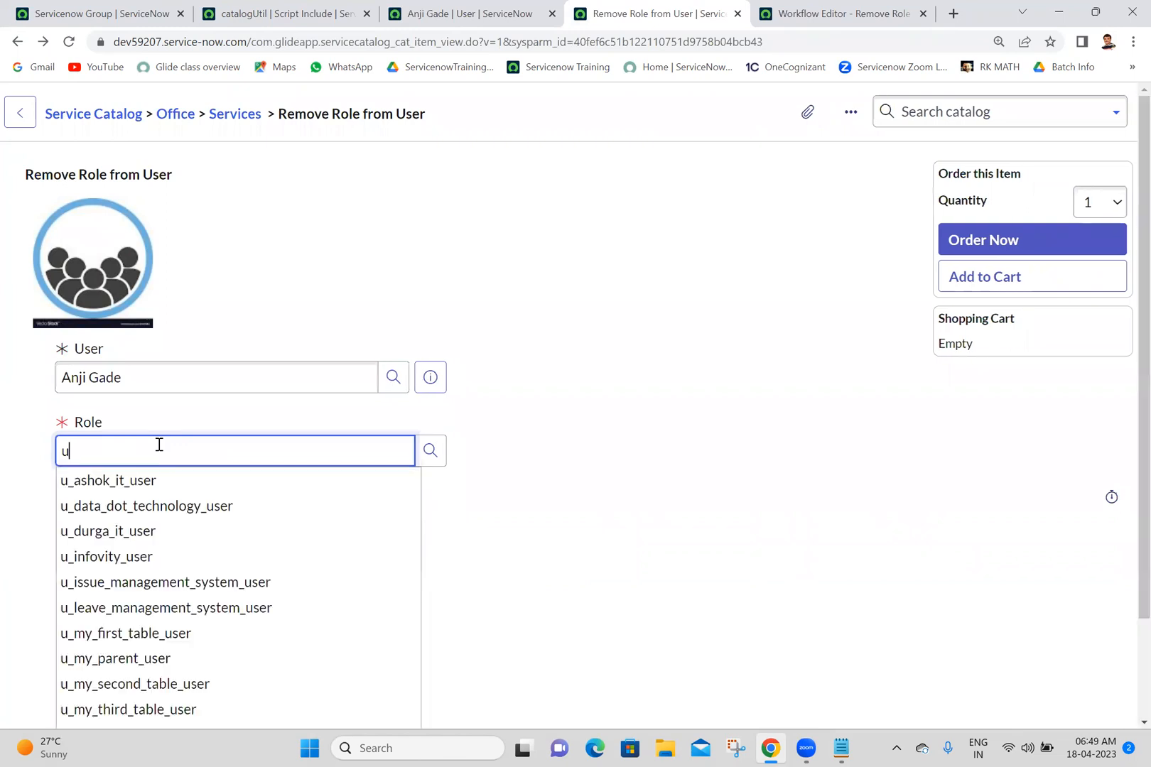
left_click(126, 489)
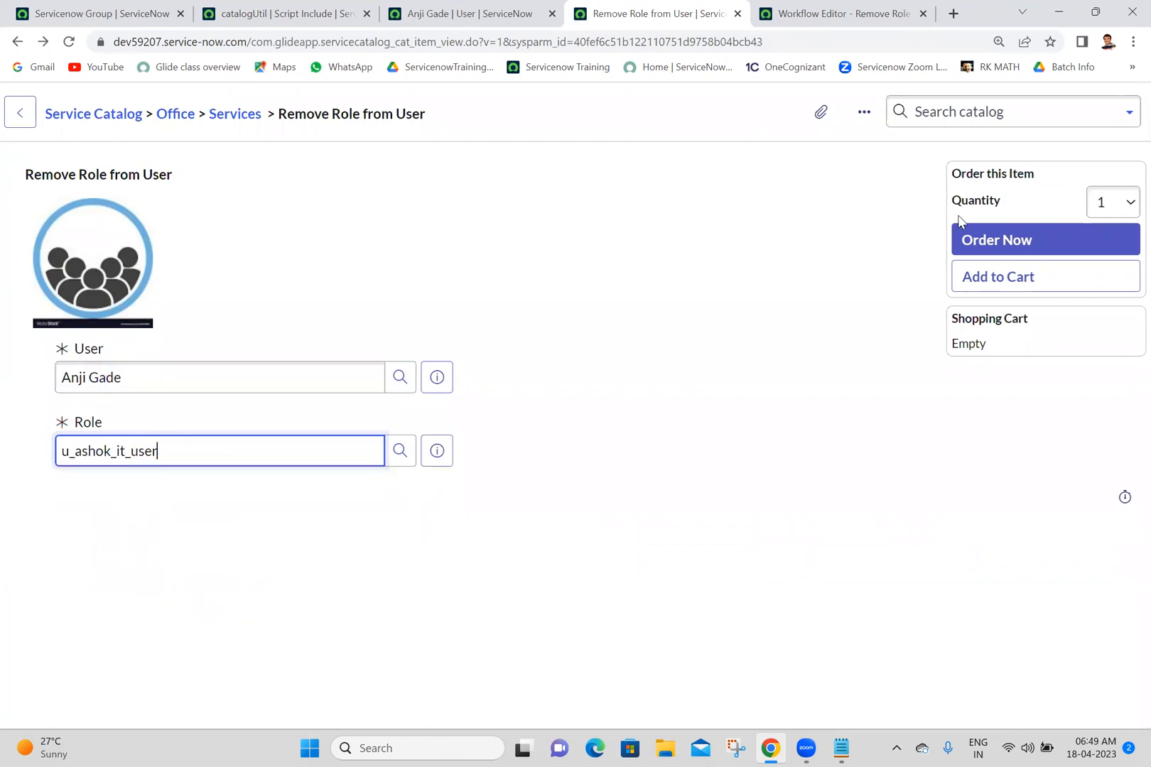
left_click(973, 240)
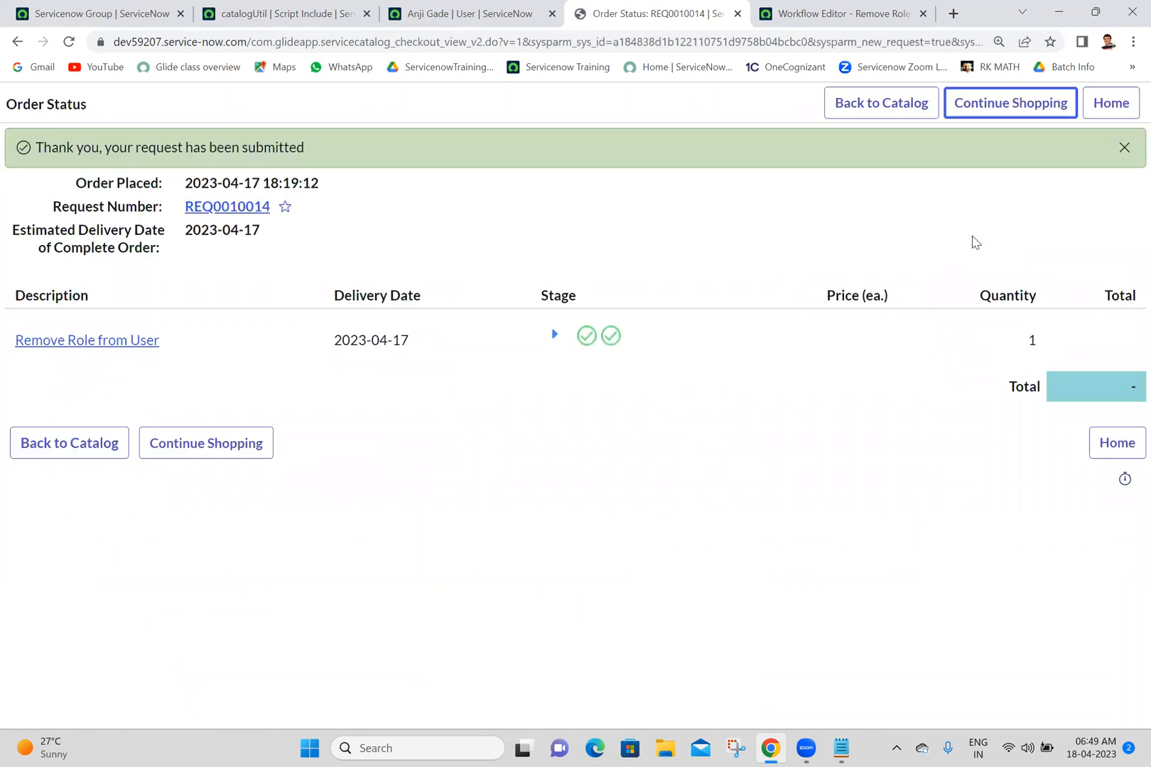
Step: Open the new order's Remove Role from User requested item in a separate page and show its workflow
left_click(132, 341, "ctrl")
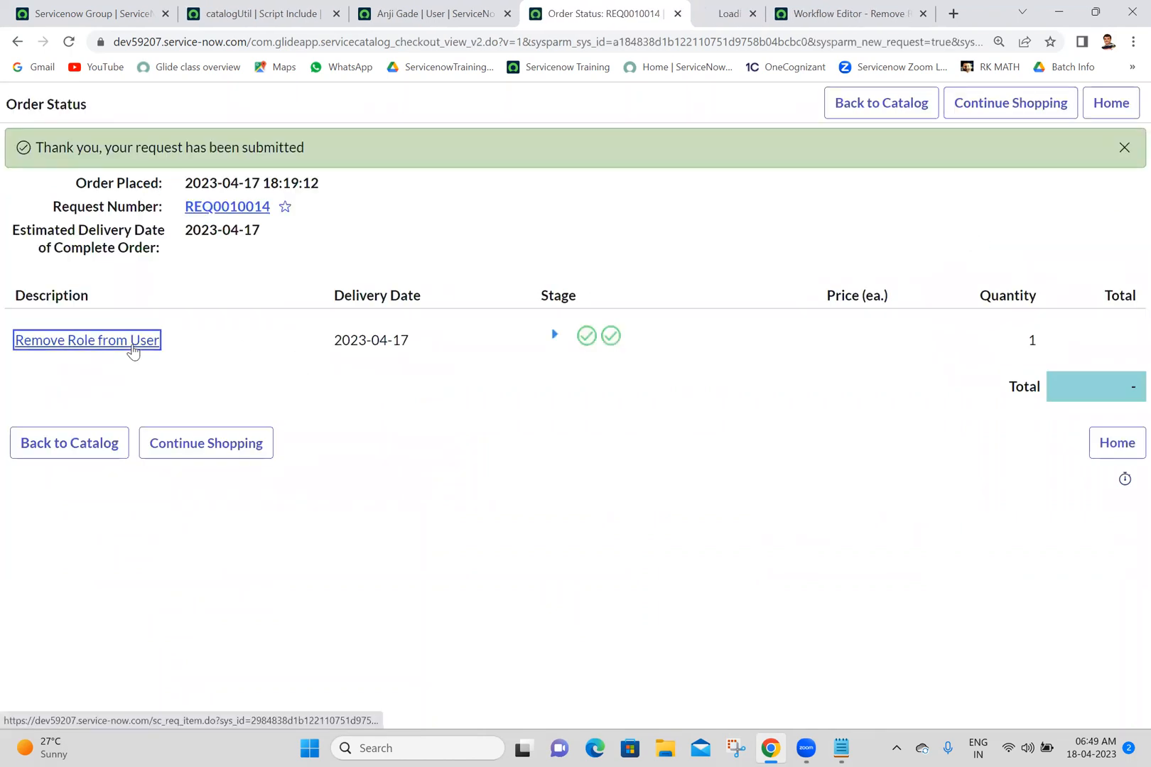
left_click(676, 11)
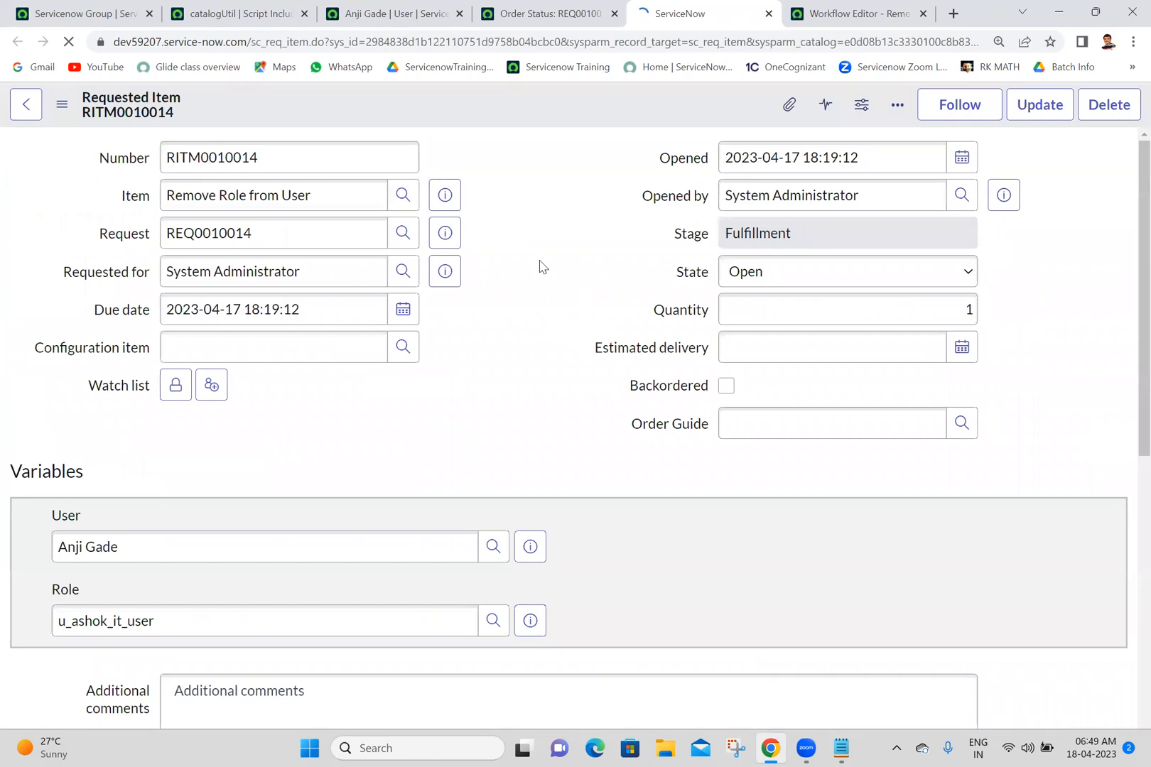
left_click(791, 234)
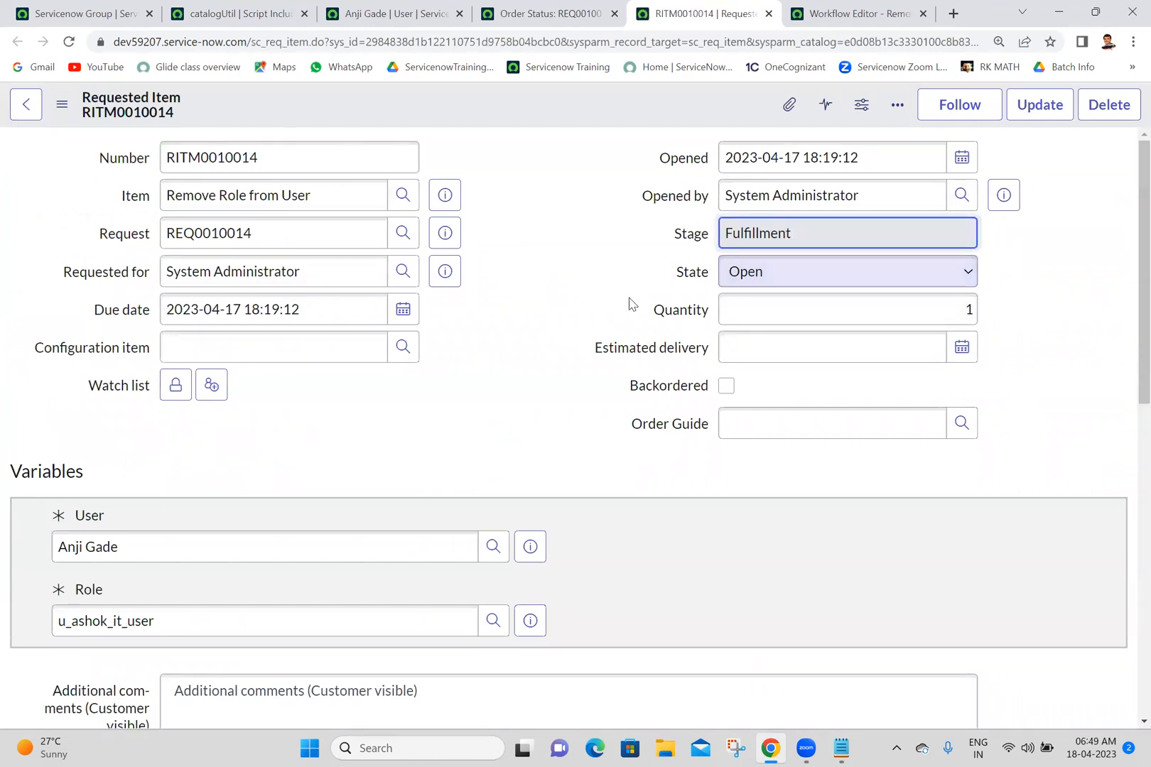
left_click_drag(1128, 348, 1122, 595)
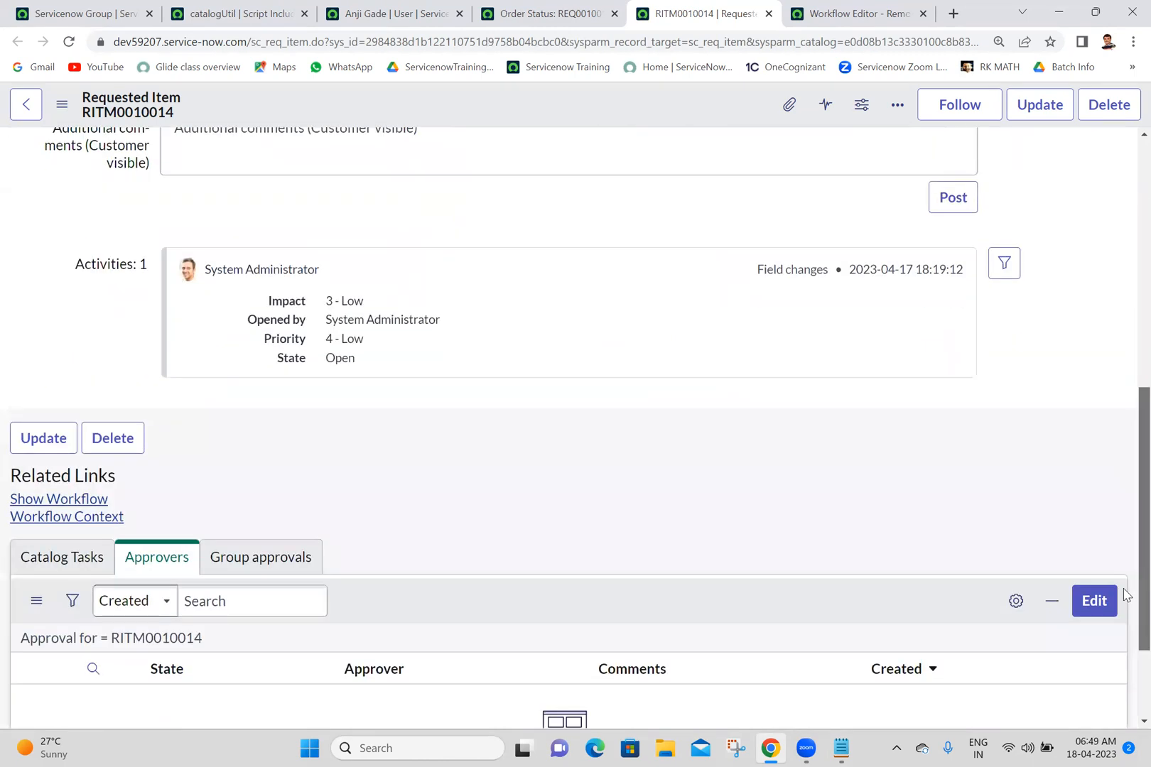
left_click(98, 502)
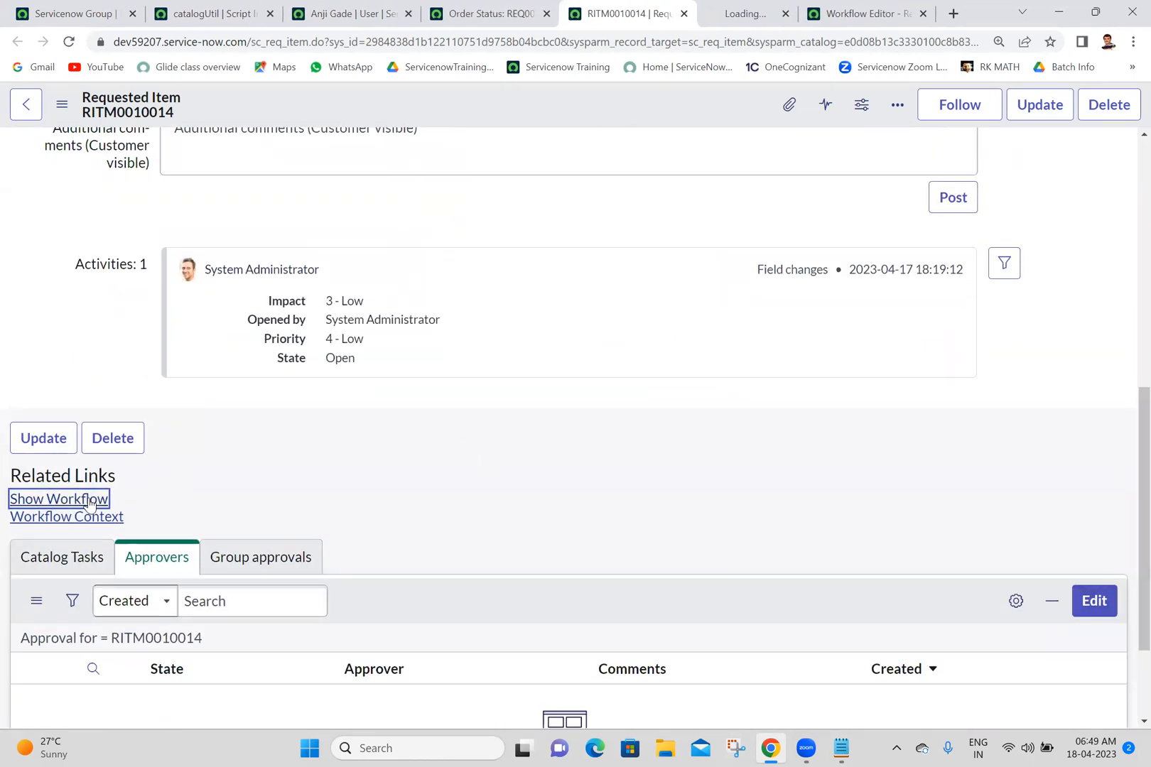
left_click(736, 7)
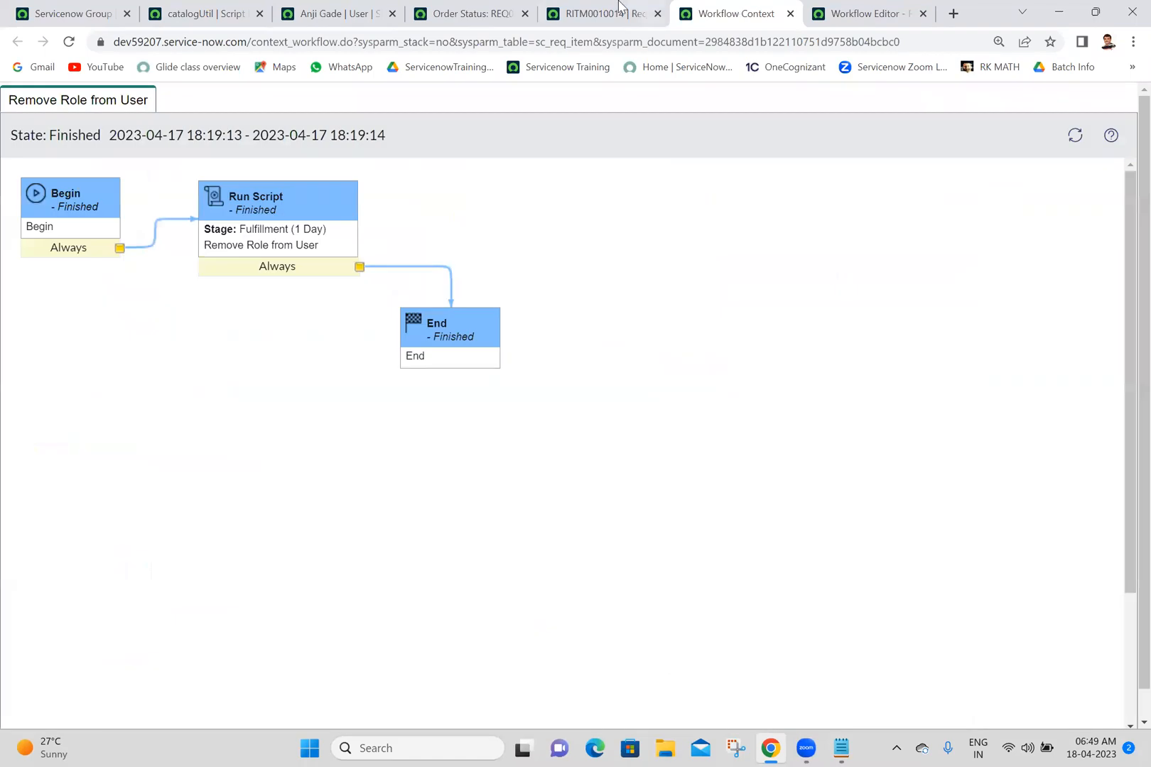
Step: Compare the requested item's stage and state with the progress of its workflow context
left_click(620, 8)
left_click_drag(1125, 471, 1121, 144)
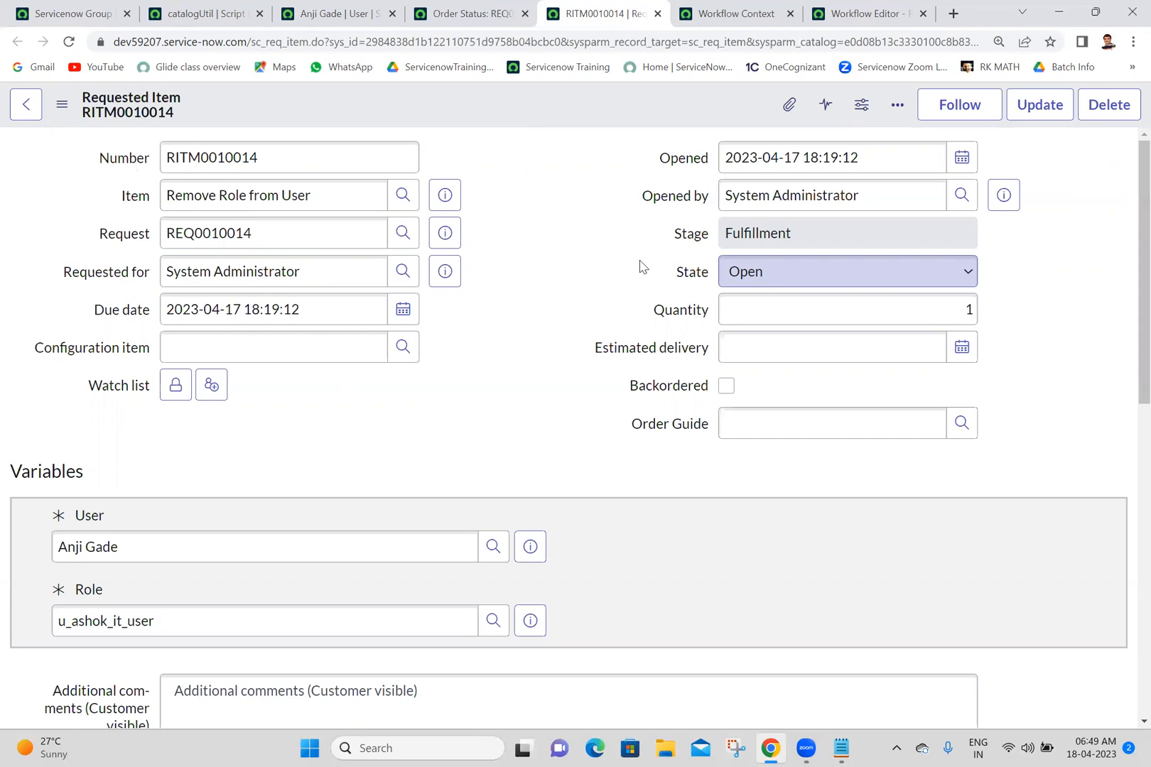
left_click(731, 13)
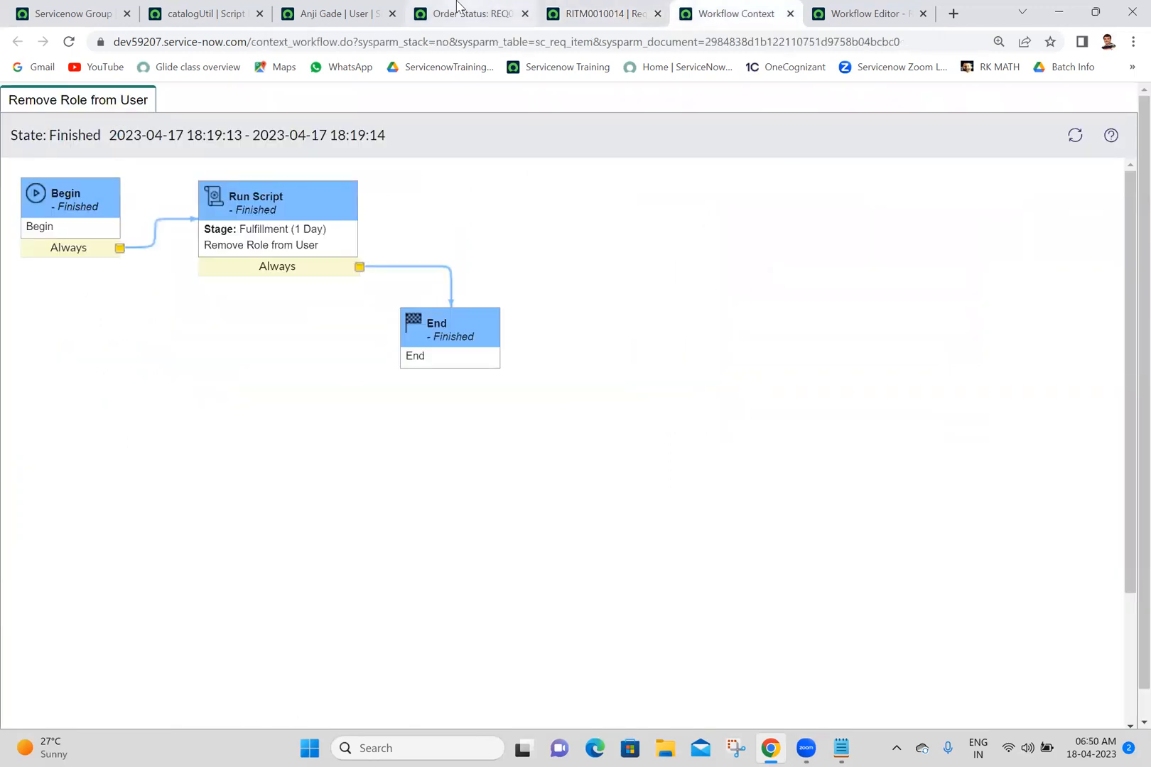
Step: Refresh the Roles list on the user record and check whether u_ashok_it_user is still assigned
left_click(334, 14)
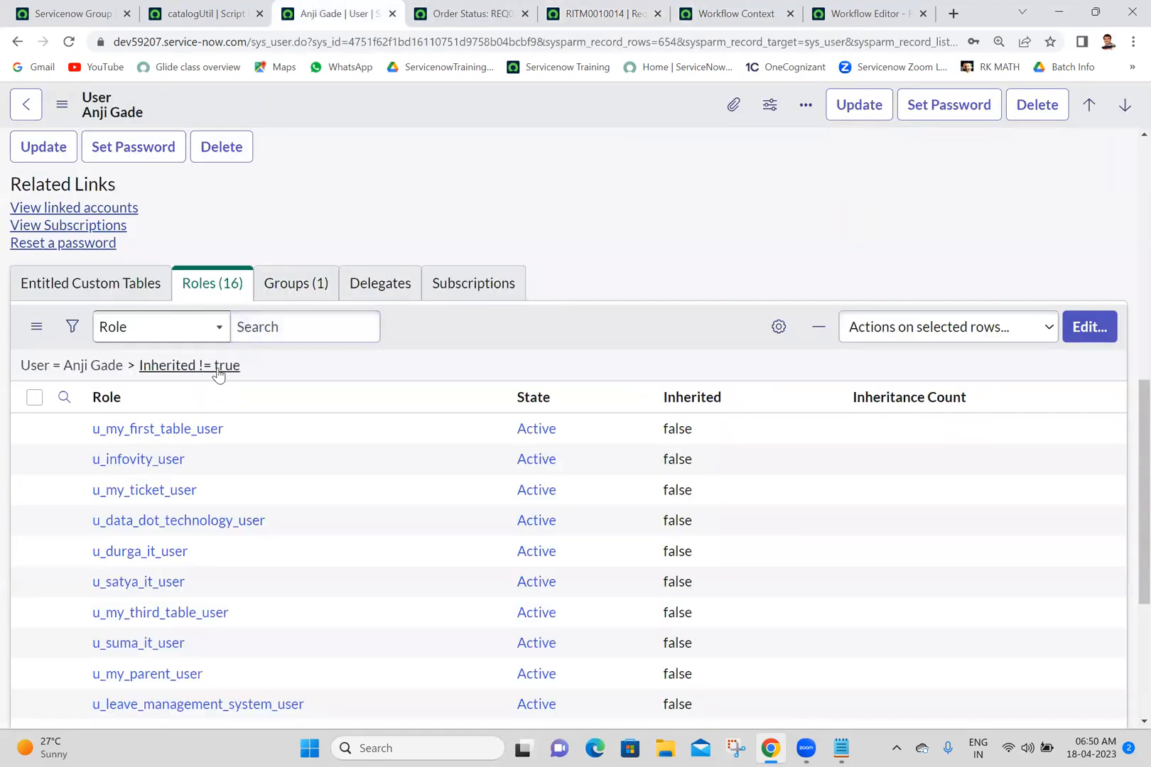
left_click(218, 372)
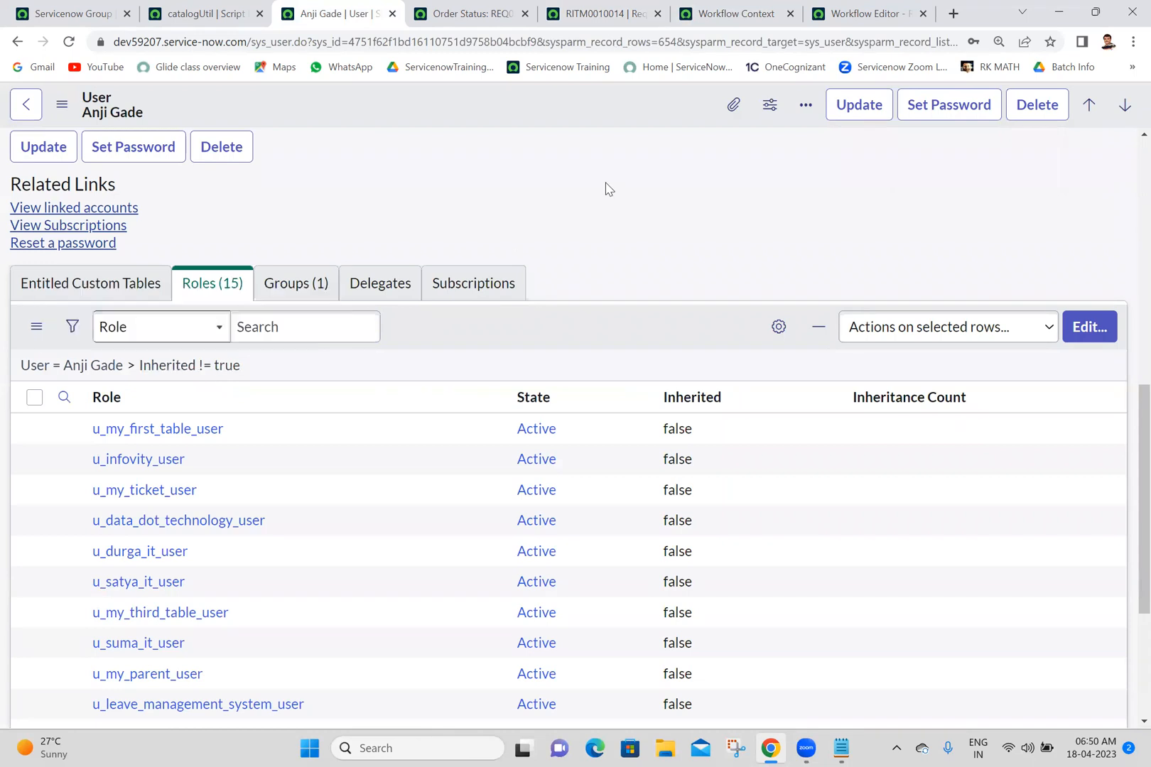
scroll(1128, 489, "down", 3)
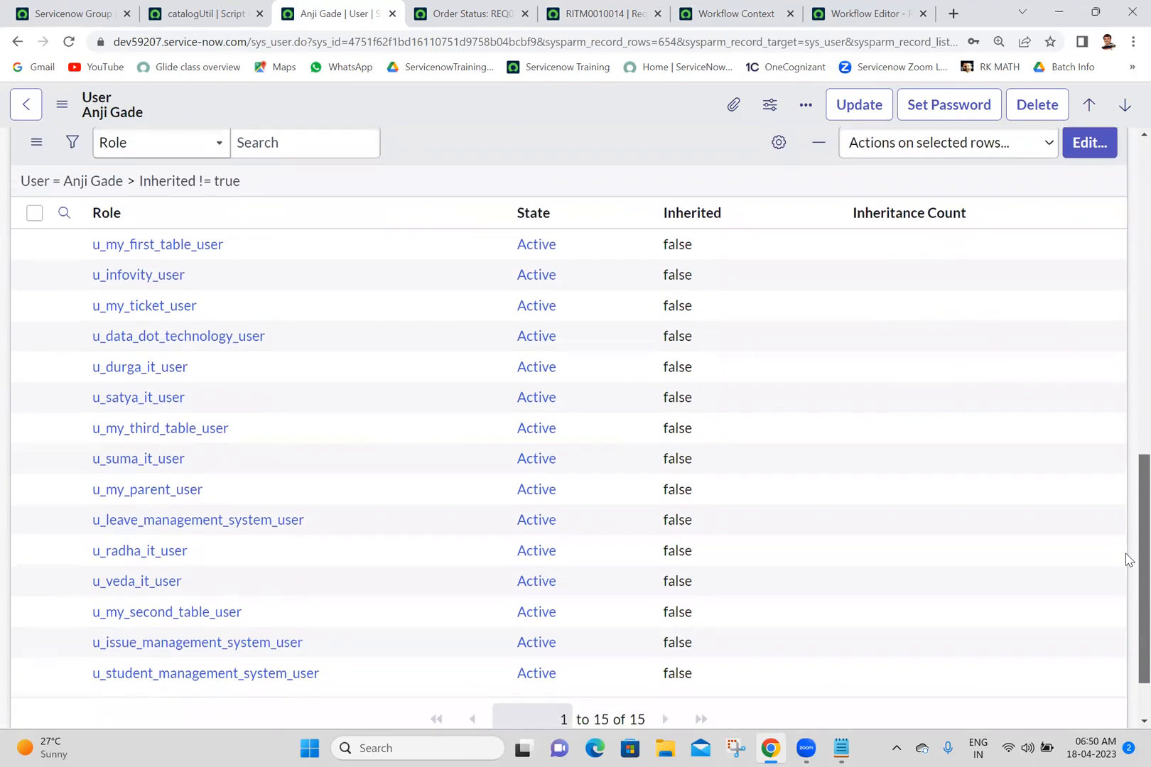
scroll(1128, 565, "up", 1)
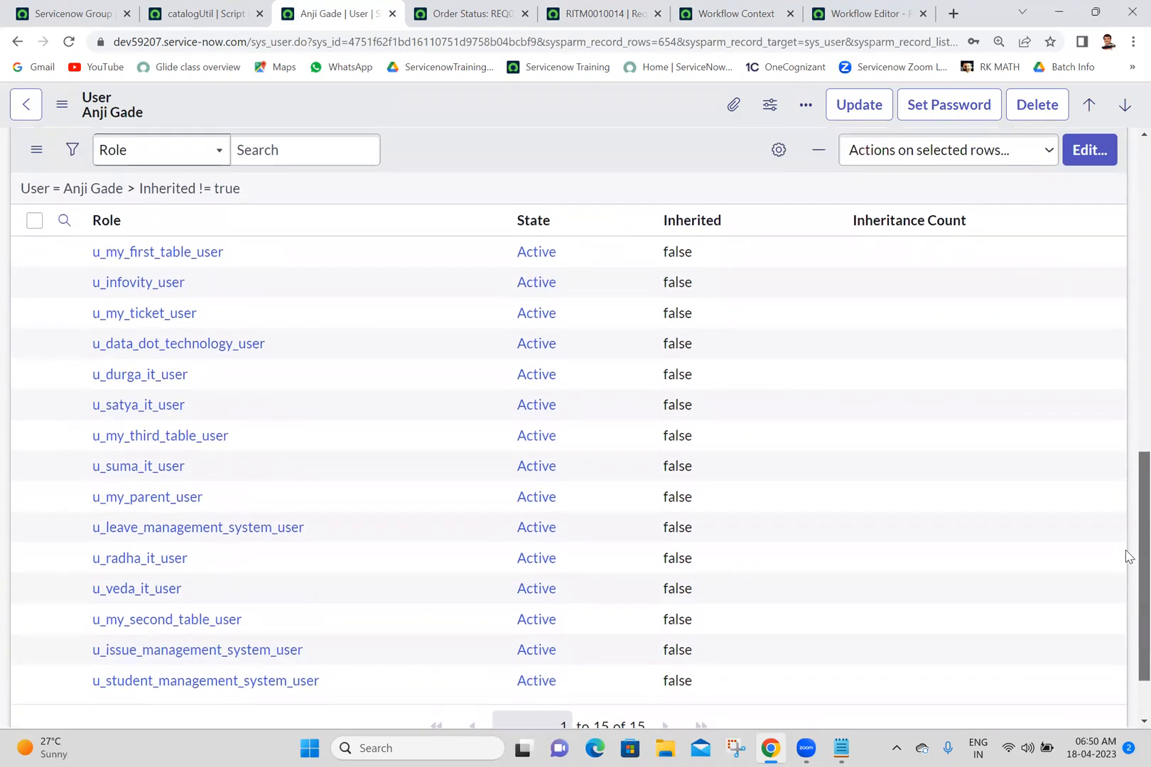
scroll(1128, 561, "down", 1)
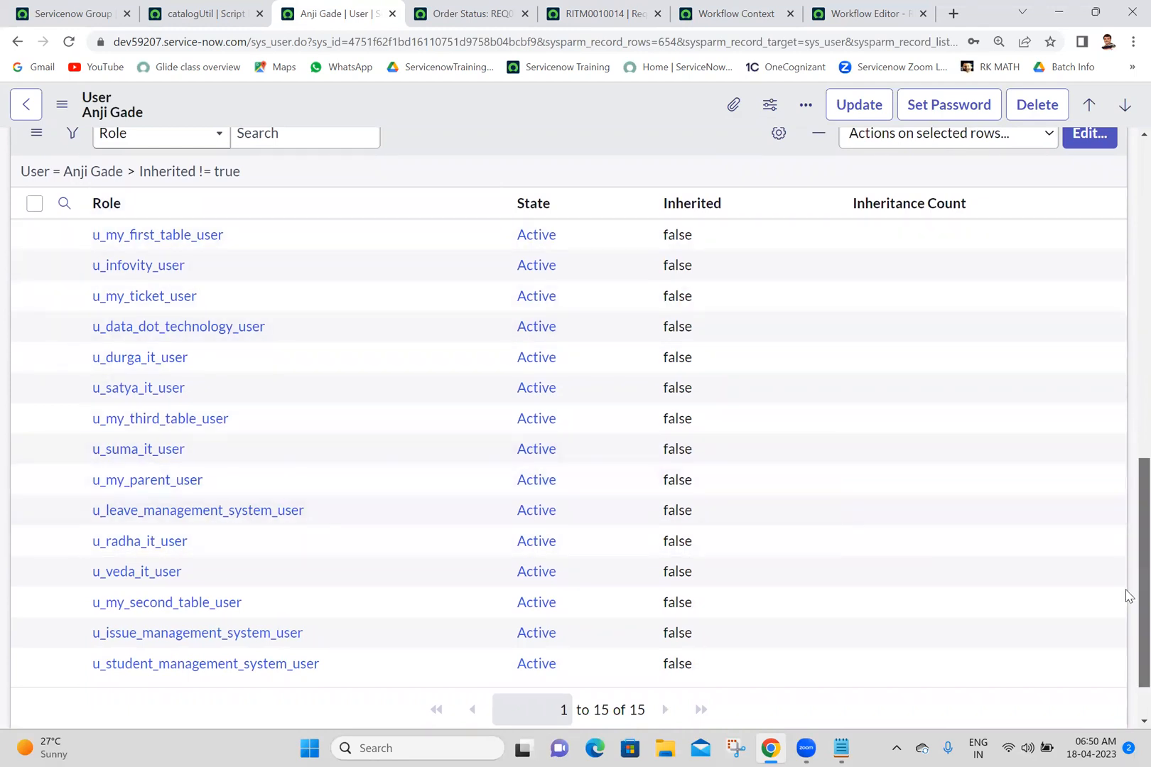
scroll(1125, 510, "up", 3)
scroll(1126, 544, "down", 1)
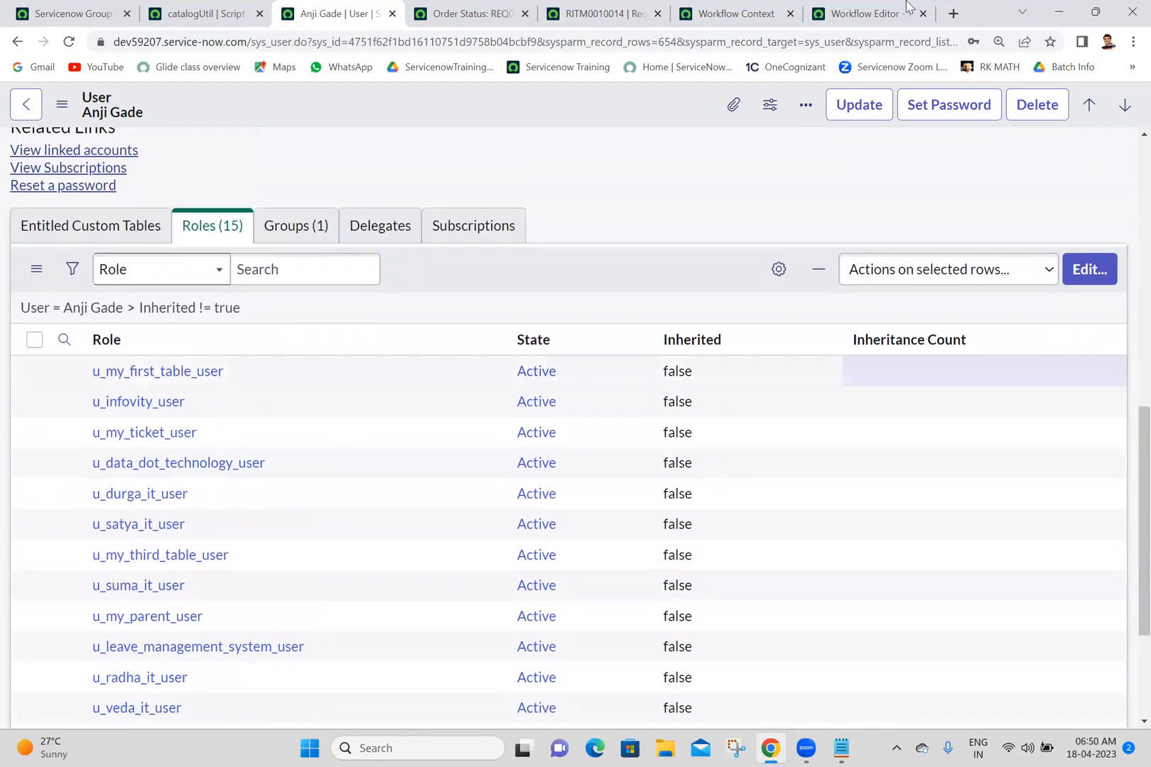
Step: Close the requested item page and reopen the Remove Role from User requested item from the order status
left_click(712, 7)
left_click(604, 13)
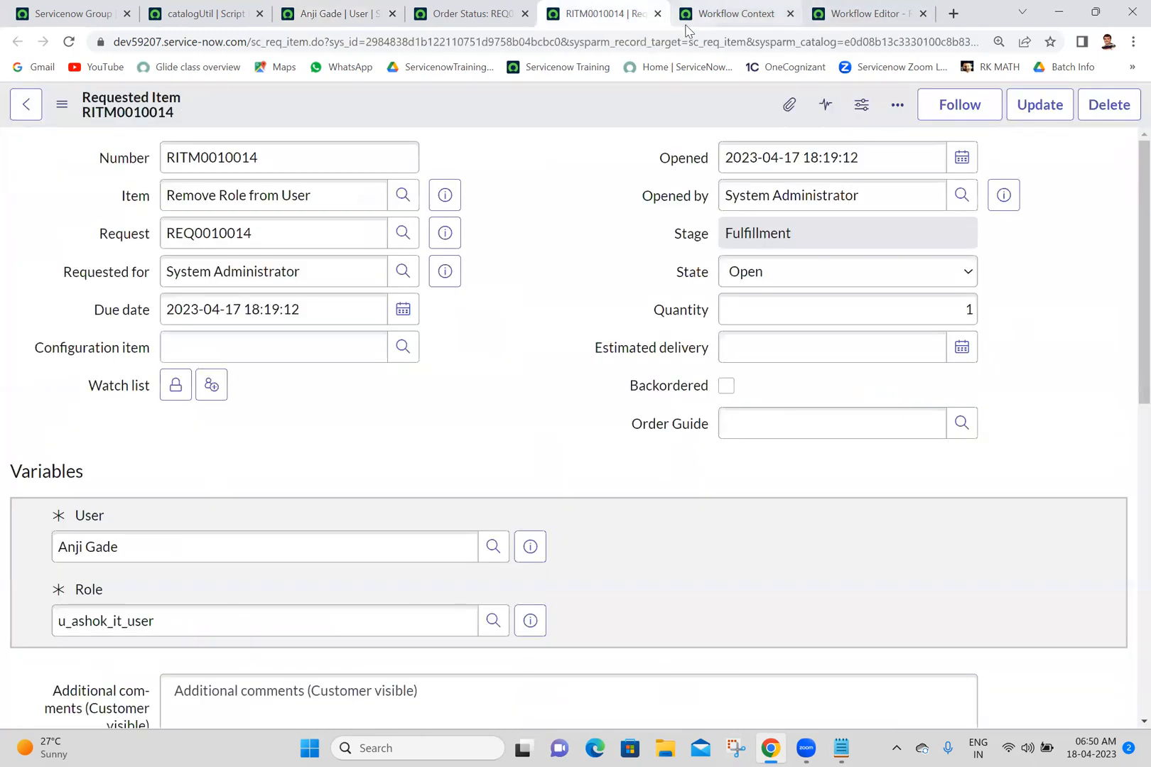
left_click(658, 14)
left_click(454, 11)
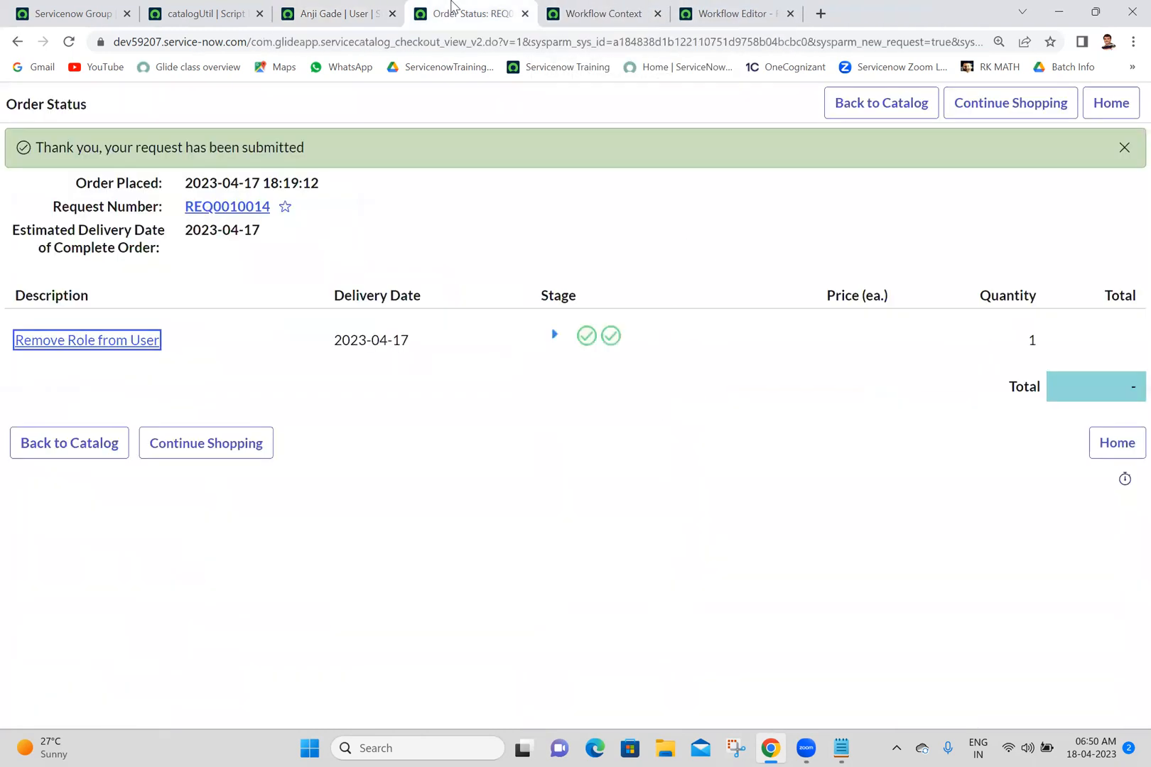
left_click(110, 341, "ctrl")
left_click(628, 8)
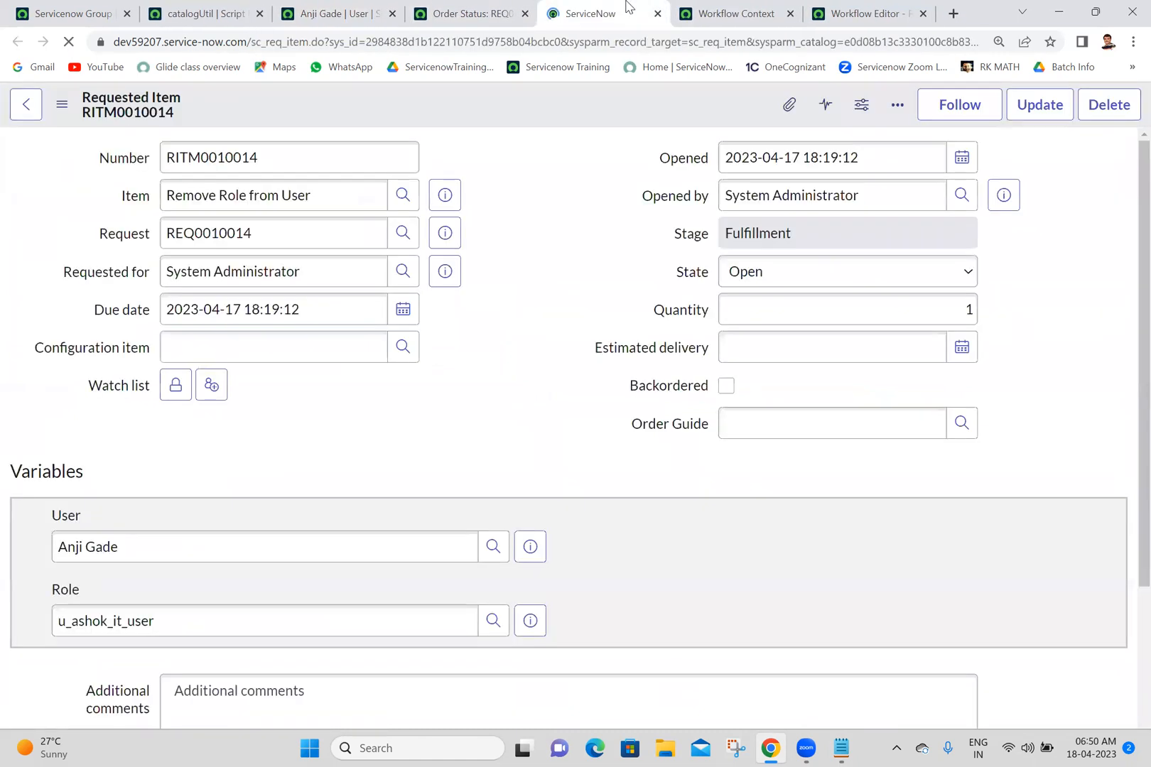
left_click(539, 253)
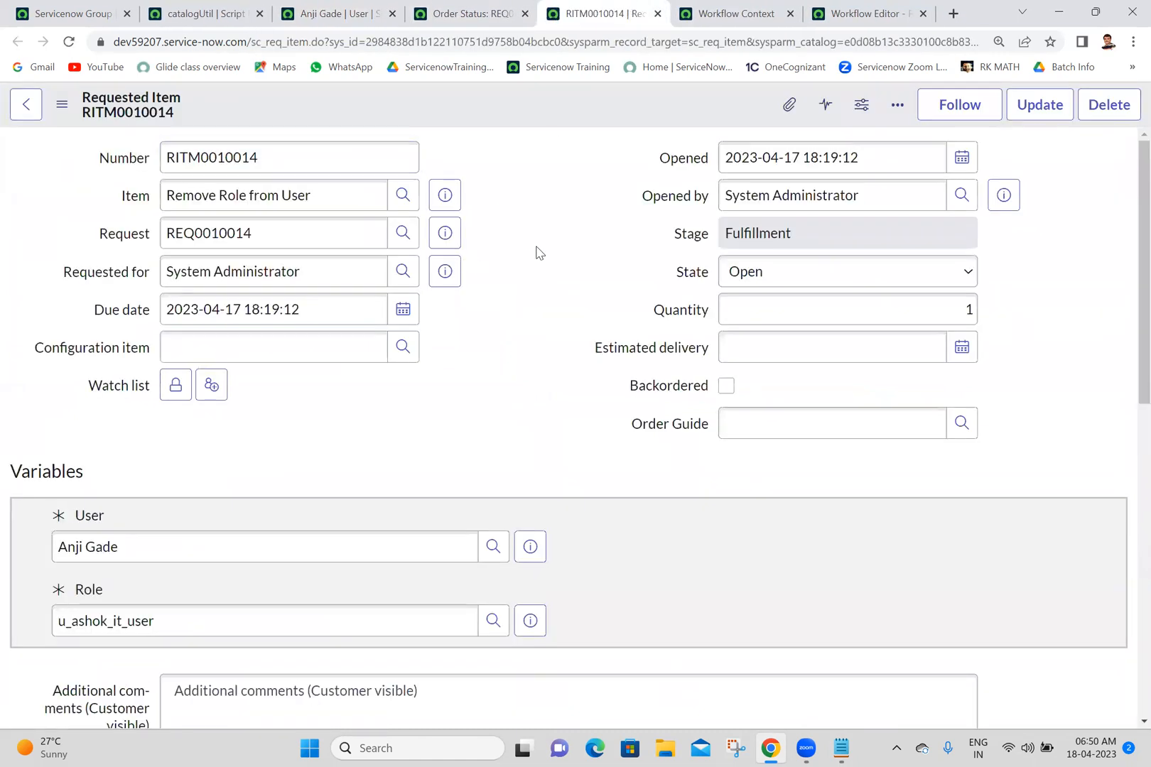
Step: Show the dictionary information of the requested item's Requested for field and compare the field with the User variable
right_click(128, 282)
left_click(225, 367)
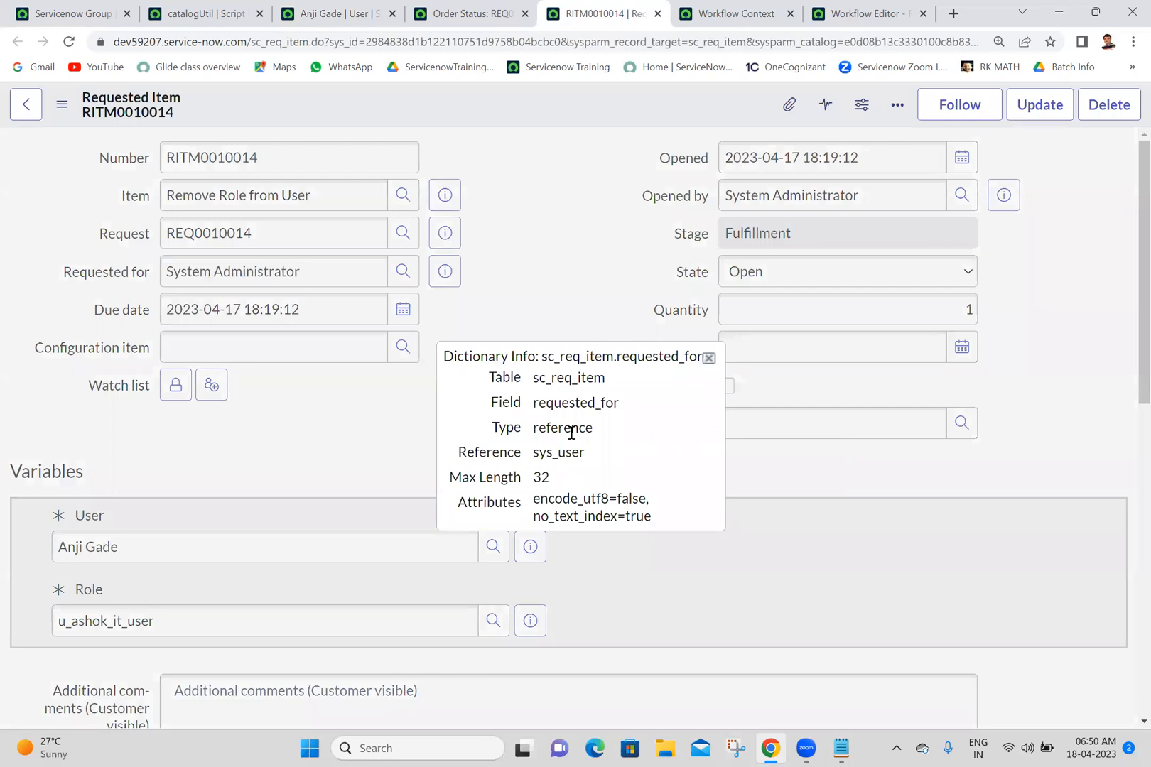
double_click(595, 402)
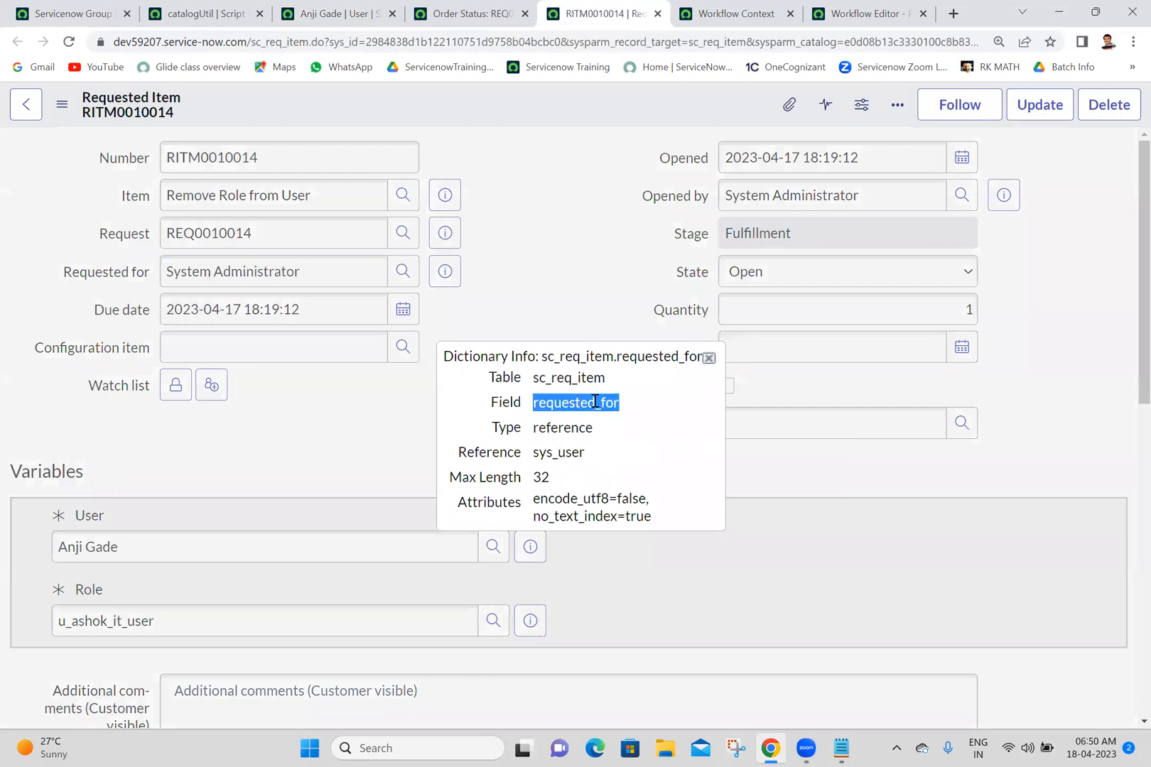
left_click(709, 357)
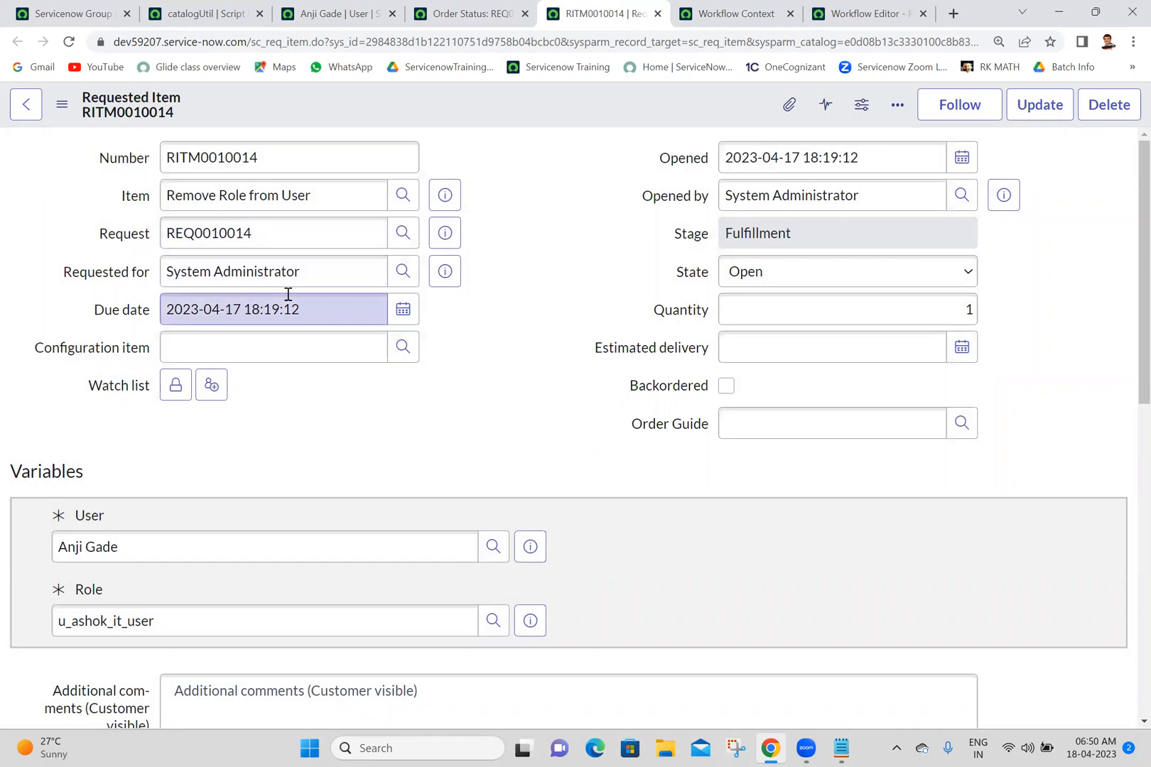
triple_click(179, 557)
left_click(462, 409)
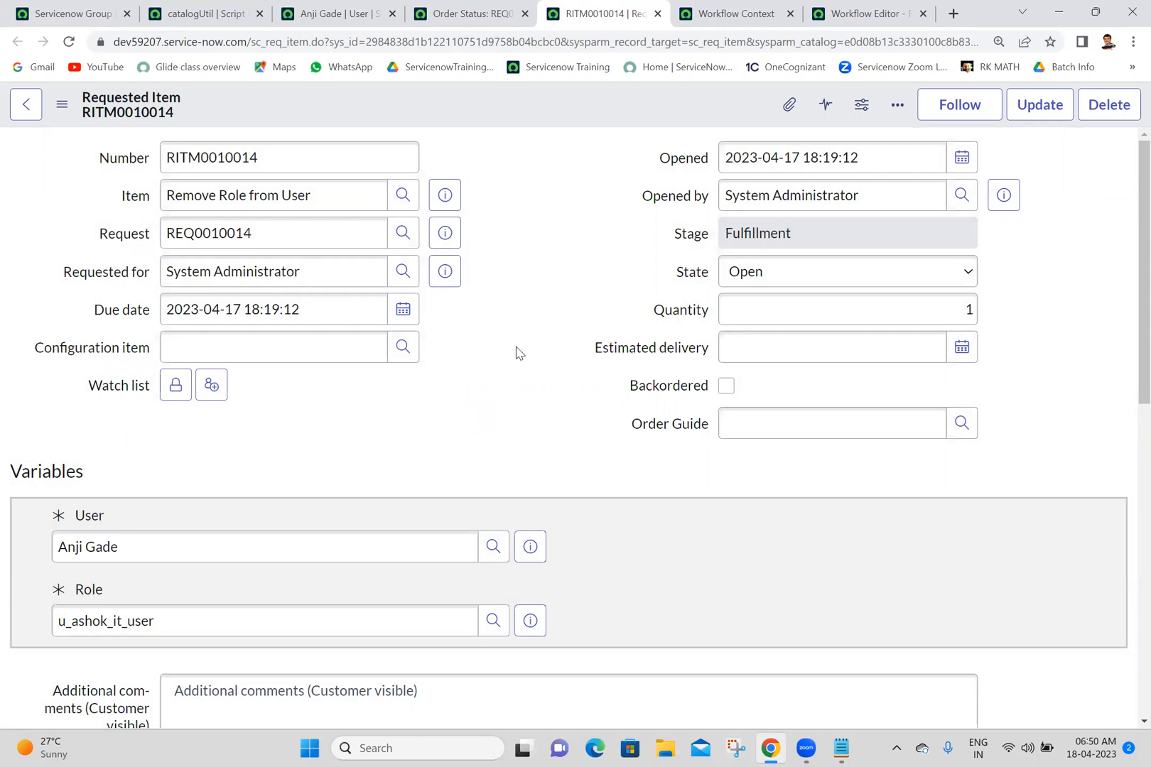
Step: Preview the parent request record from the requested item and examine its Requested for field
left_click(445, 233)
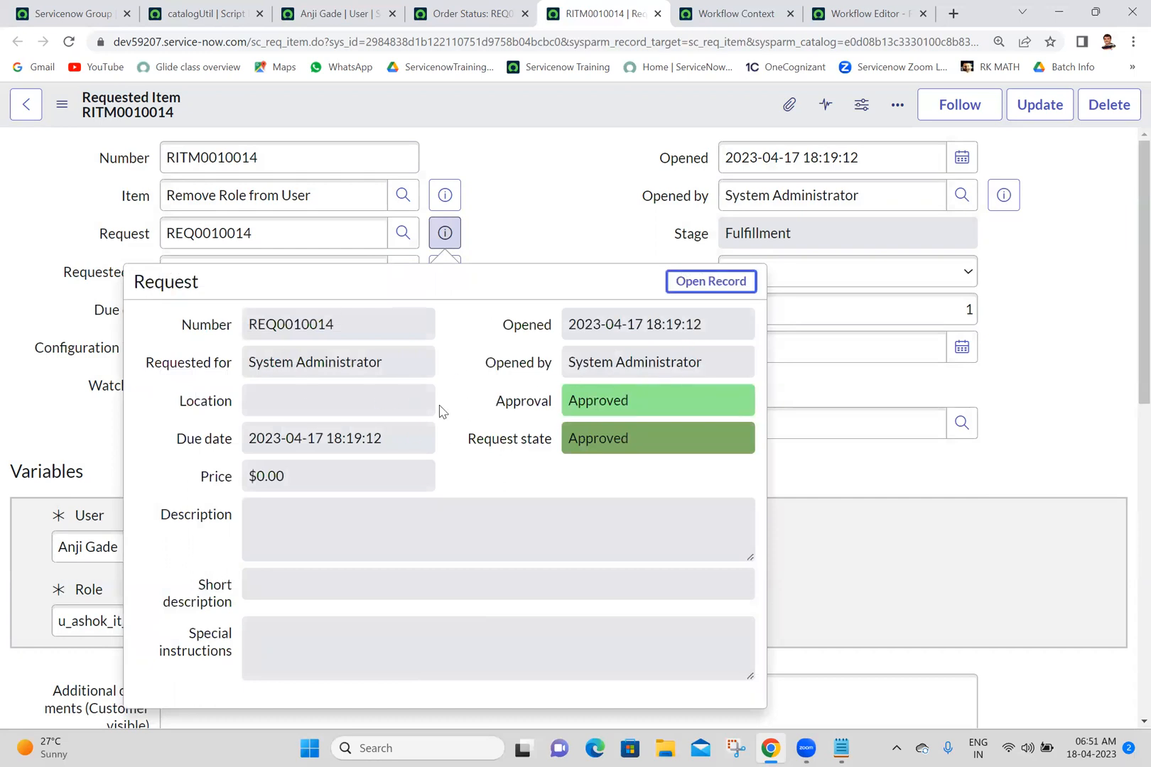
triple_click(306, 364)
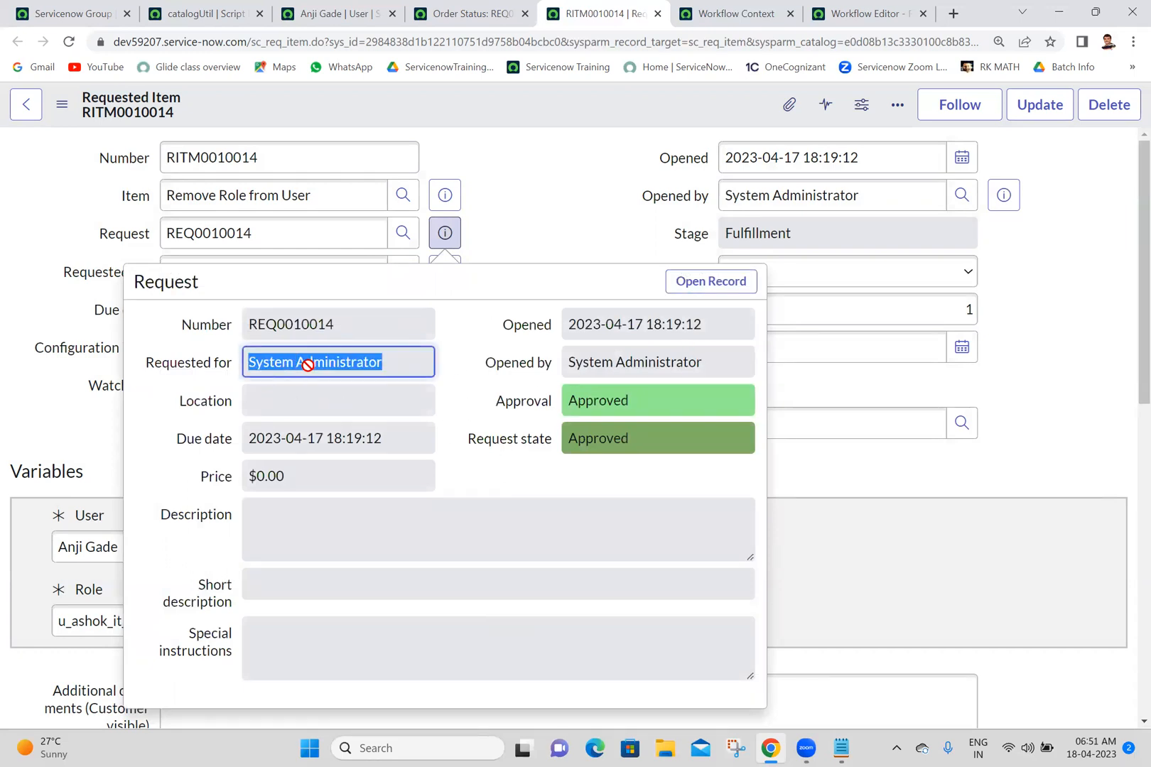
key("Escape")
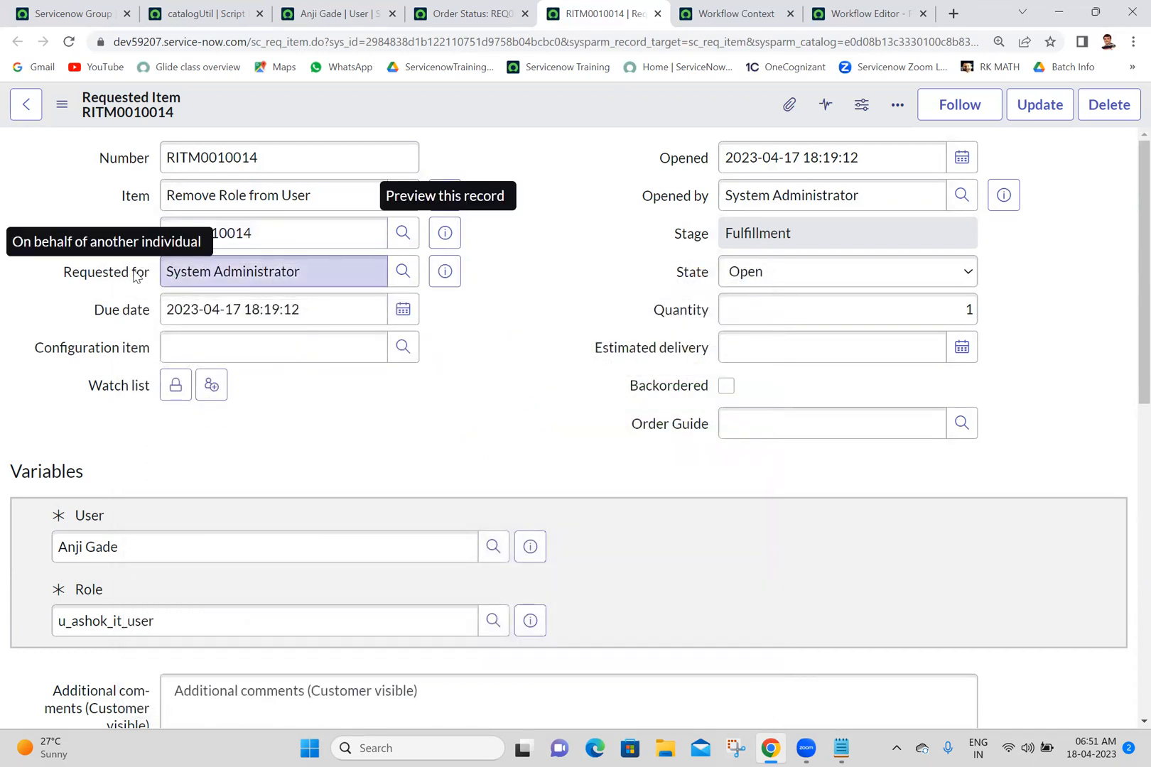
Step: Show the dictionary information of the Requested for field again and examine the field's value on the requested item
right_click(137, 277)
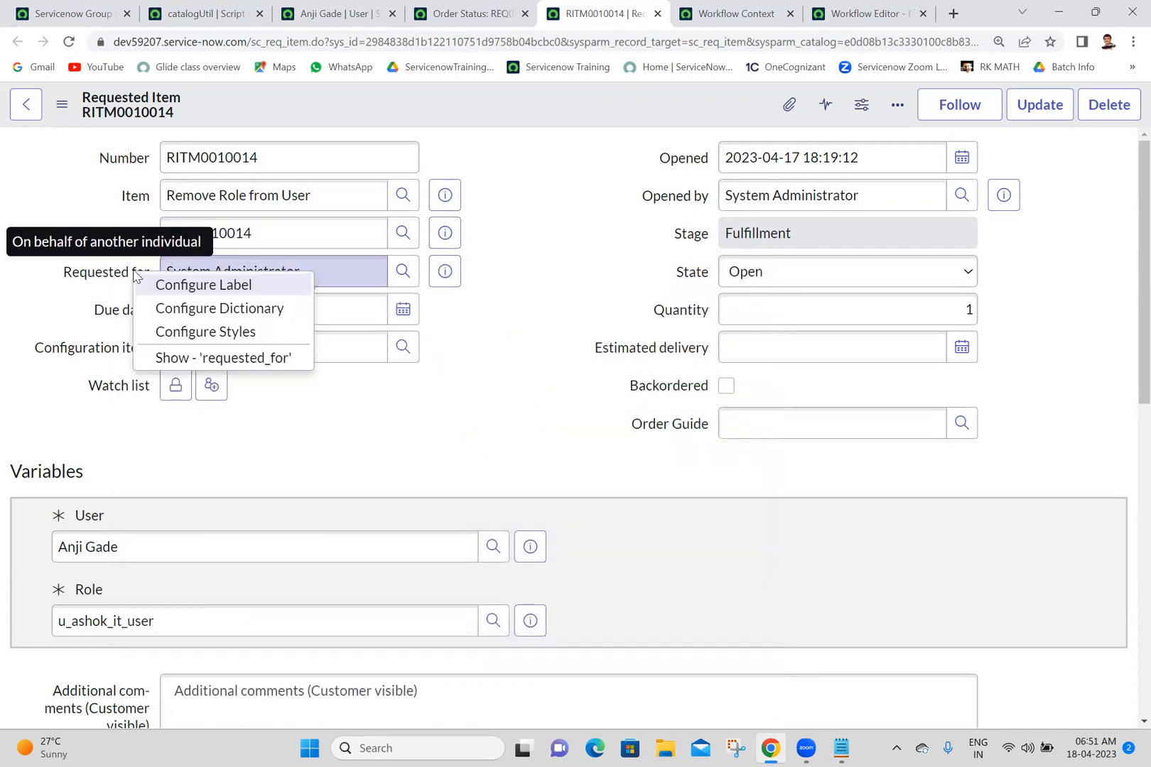
left_click(224, 358)
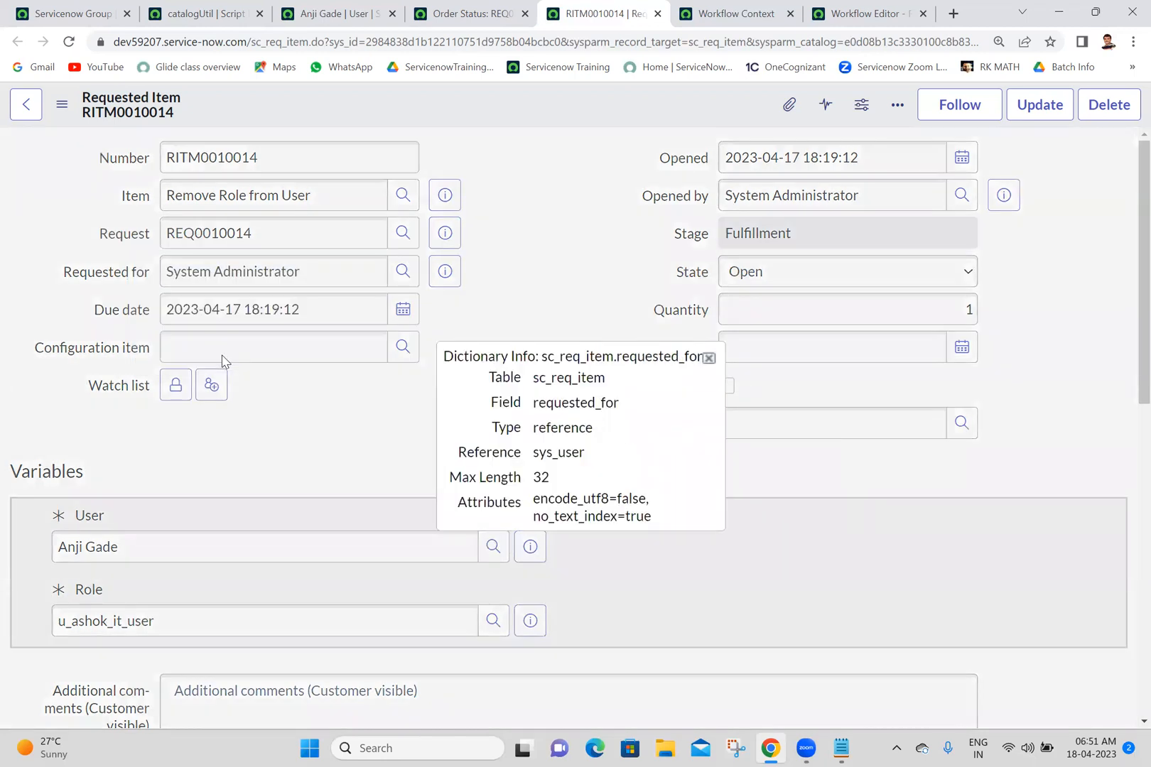
left_click(709, 357)
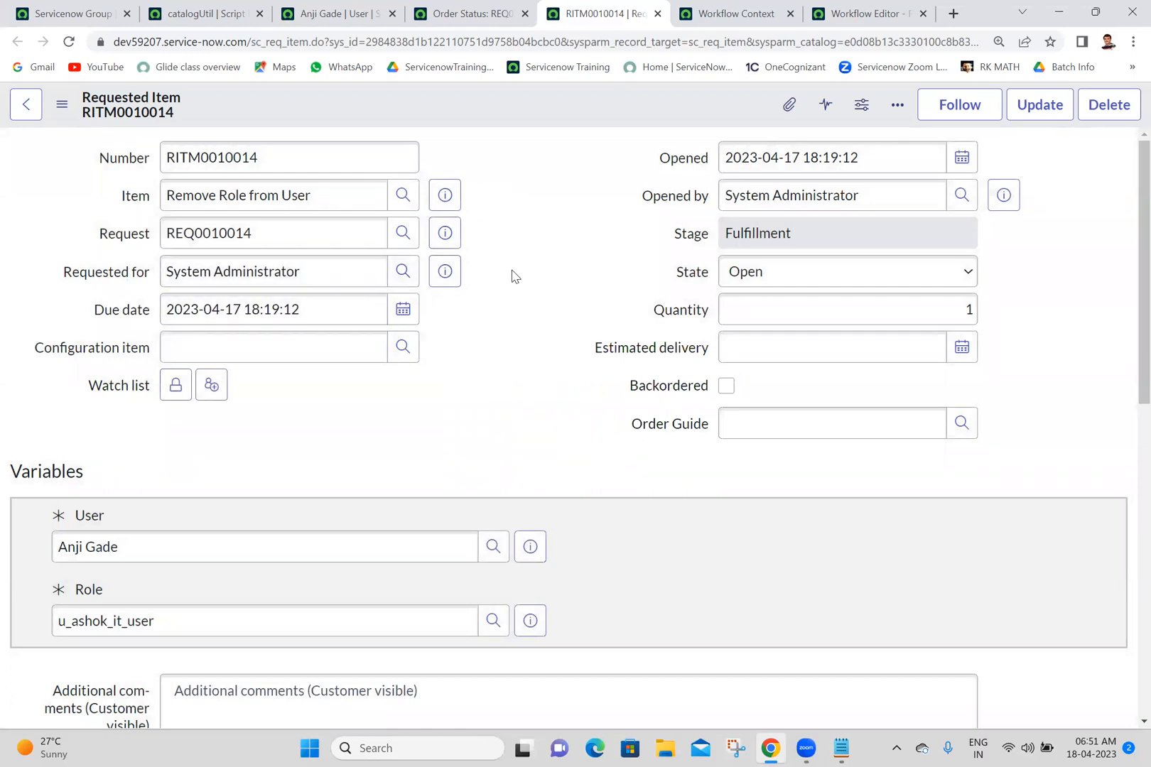
left_click(351, 269)
key("ctrl+a")
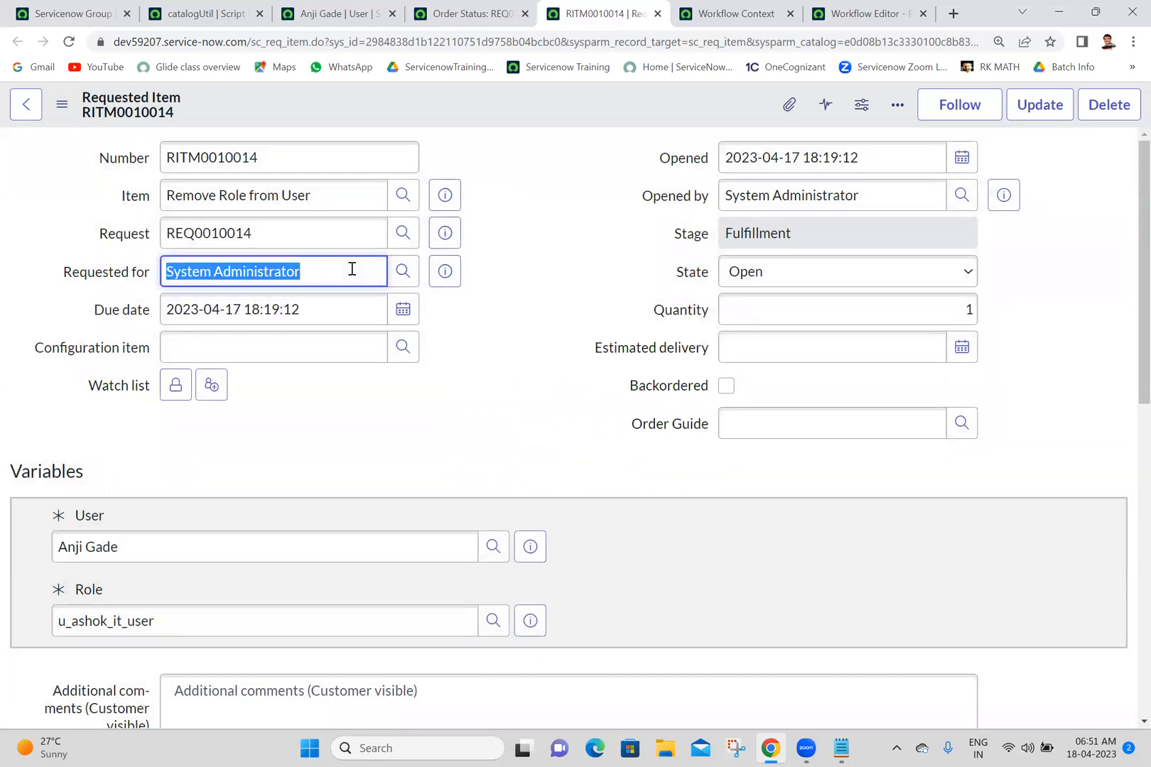
left_click(526, 217)
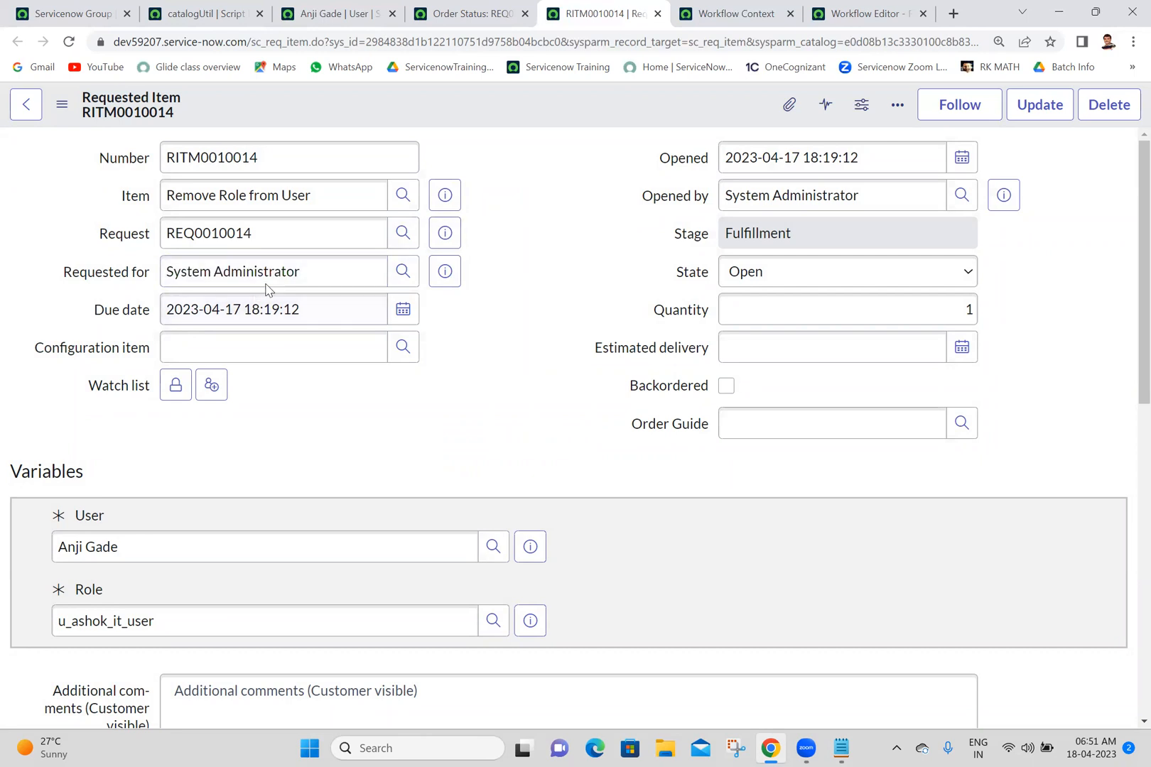
Step: Preview the parent request again and compare its Requested for field with the requested item's User variable
left_click(451, 241)
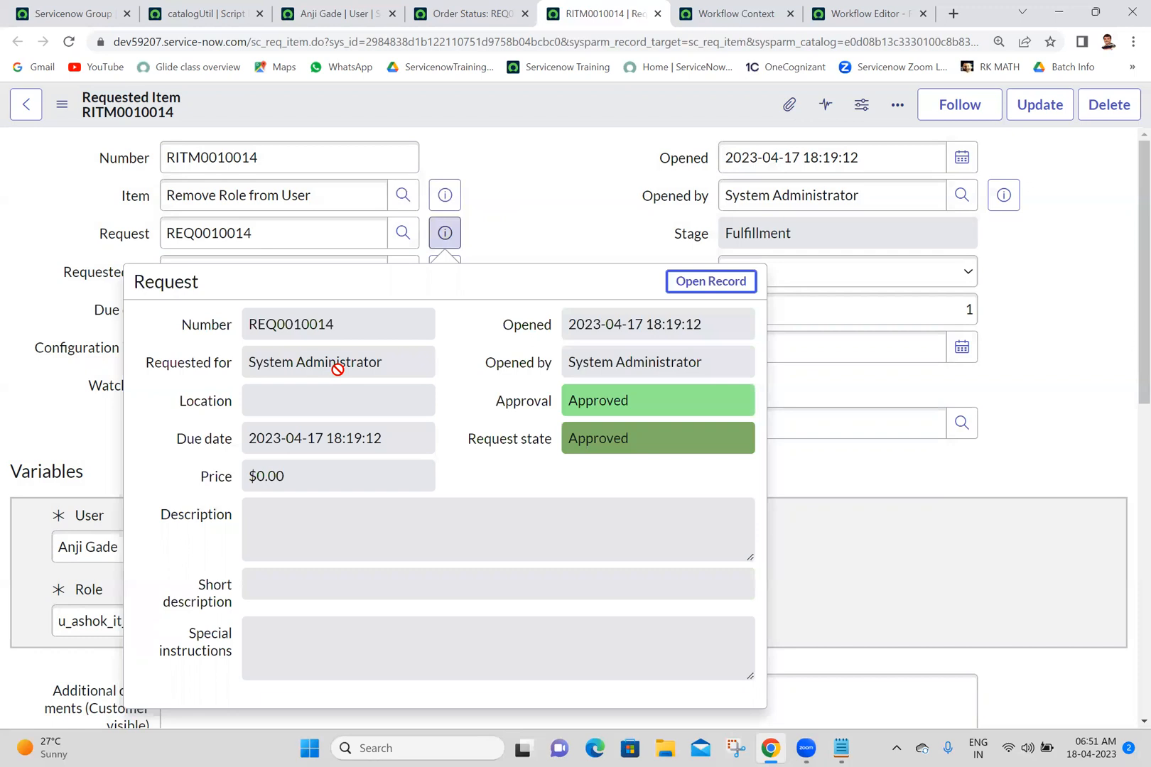
double_click(337, 363)
triple_click(337, 364)
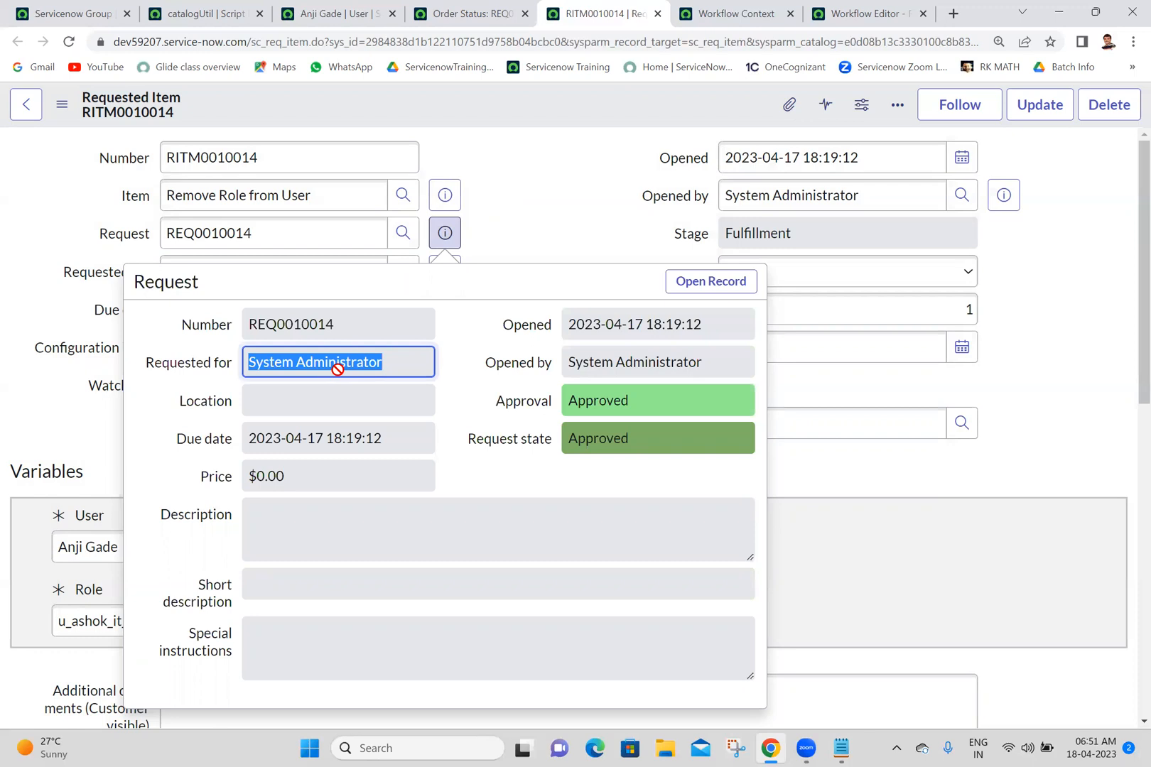
left_click(28, 572)
triple_click(127, 544)
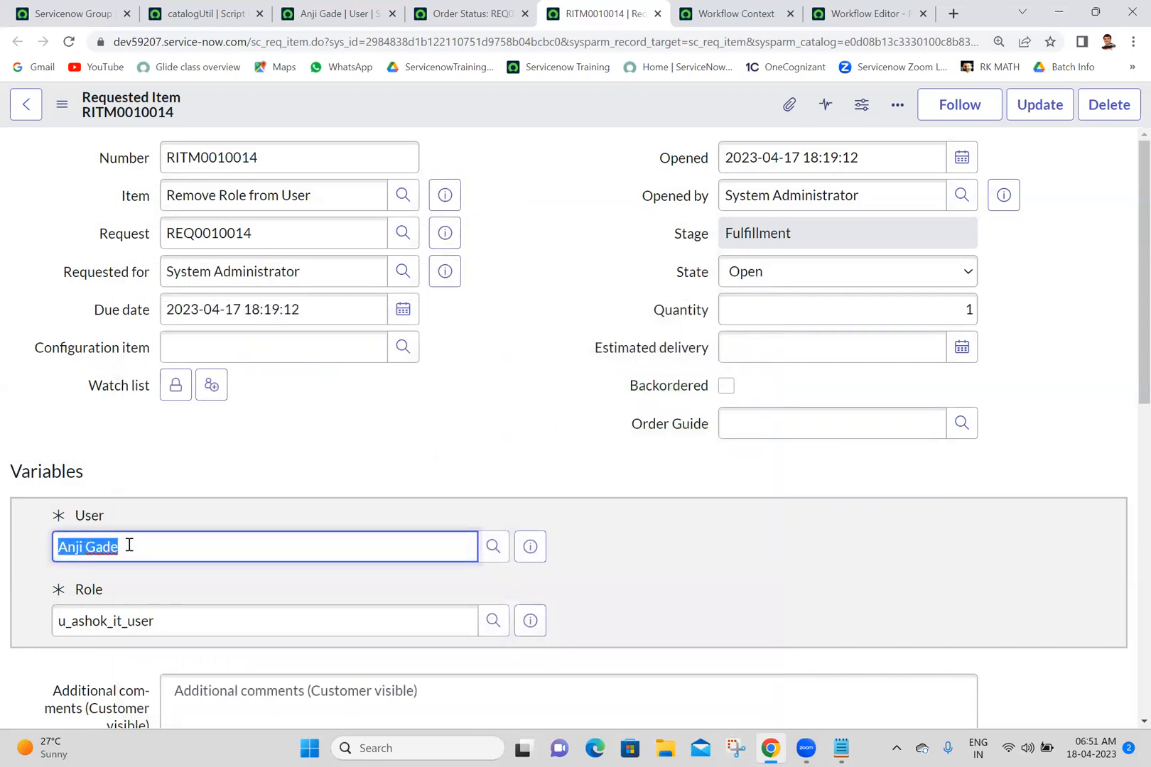
Step: Close the test order's workflow context page and return to the workflow editor
left_click(281, 456)
left_click(753, 8)
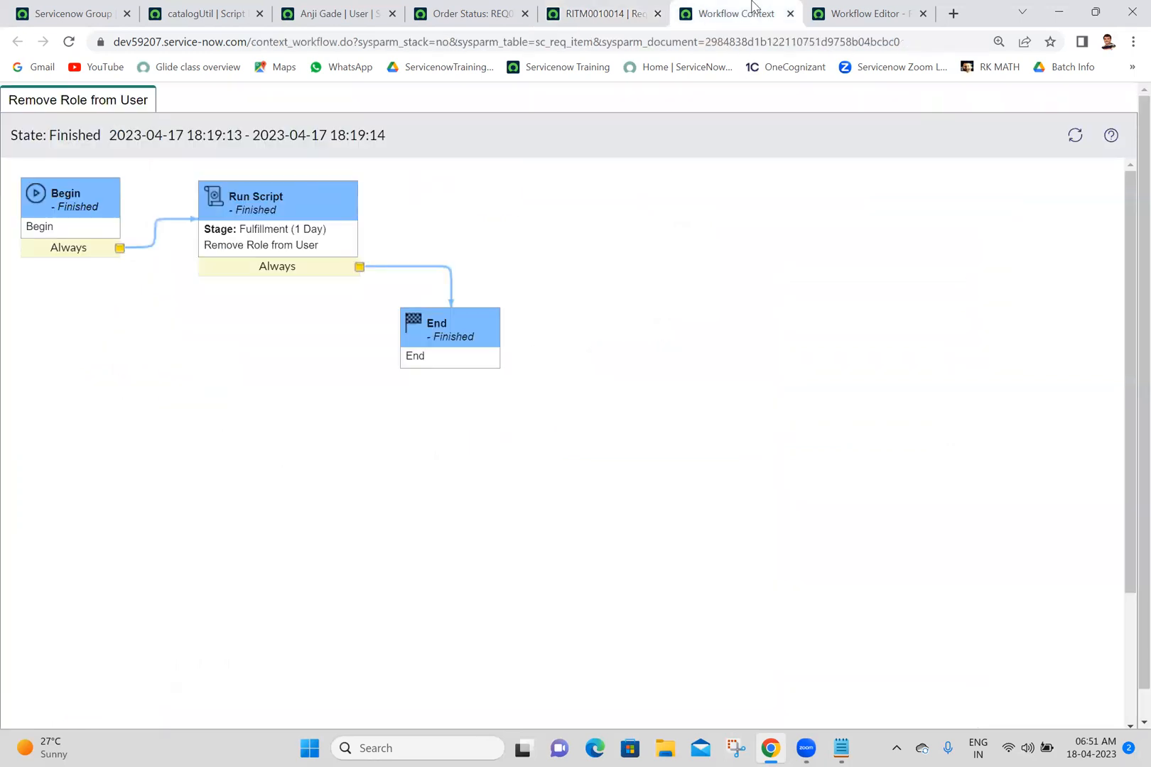
left_click(789, 14)
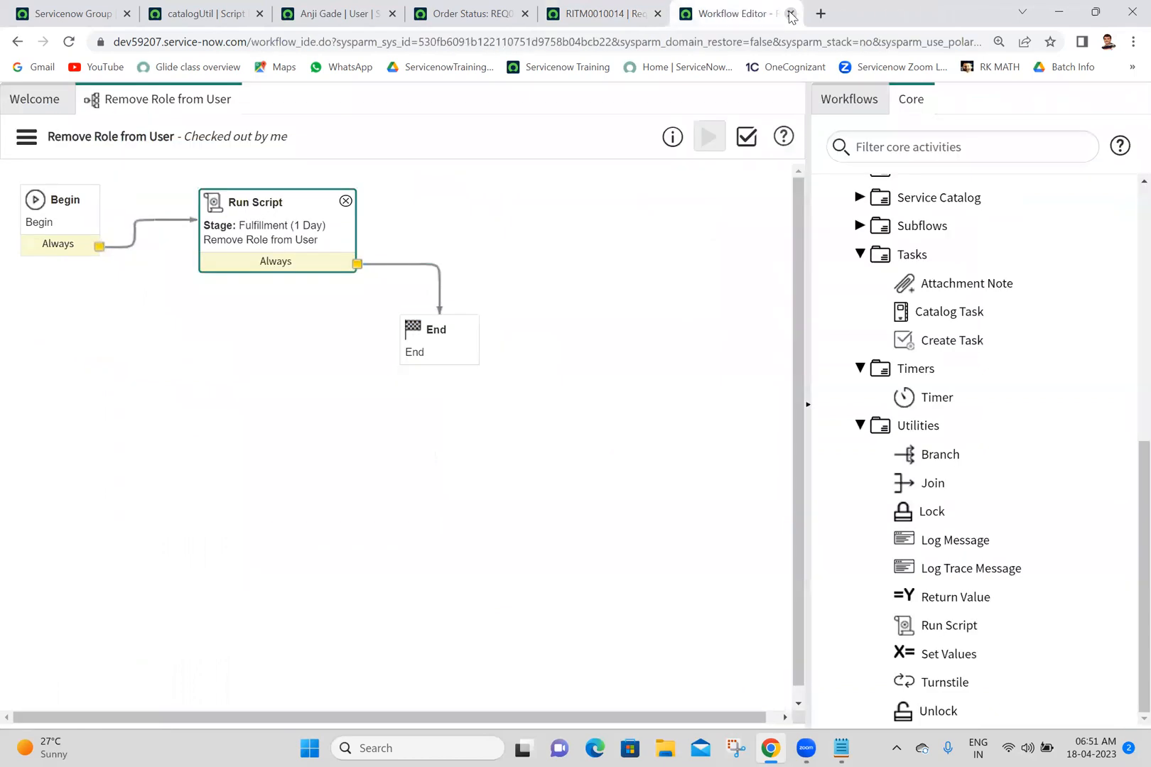
Step: Delete the transition between Begin and Run Script and add a second Run Script activity to the workflow
left_click(152, 219)
key("Delete")
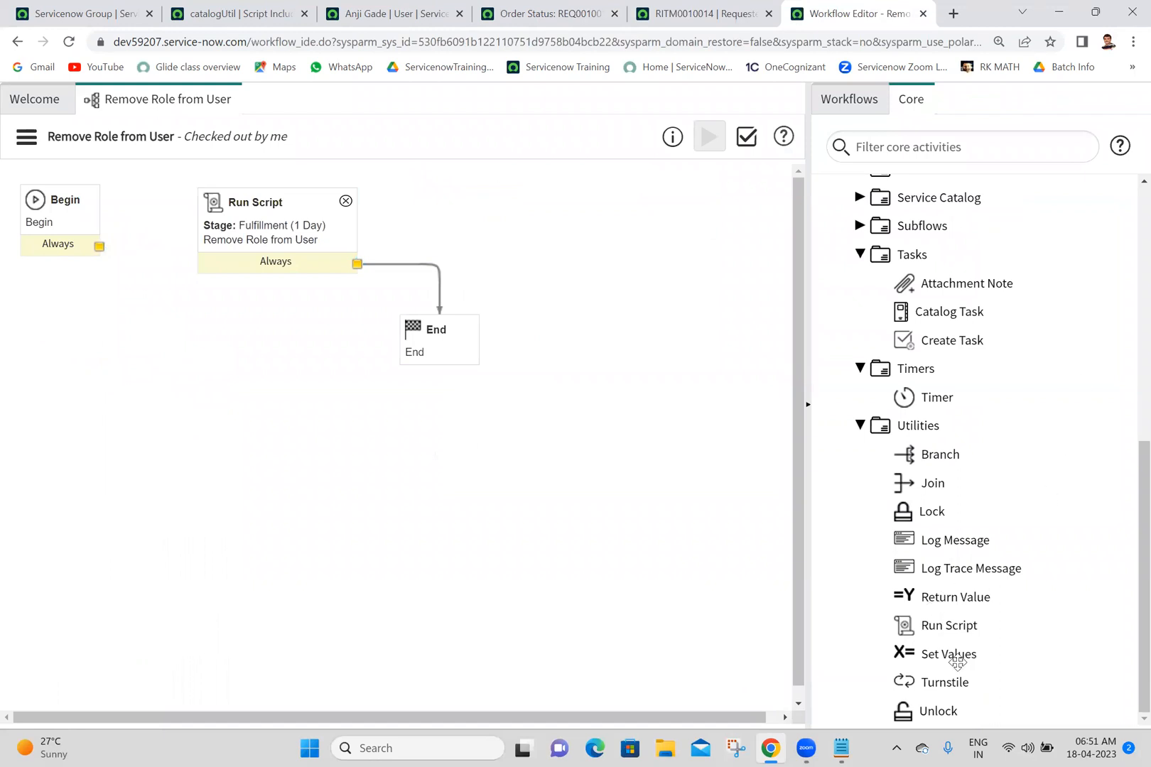
left_click_drag(951, 625, 410, 519)
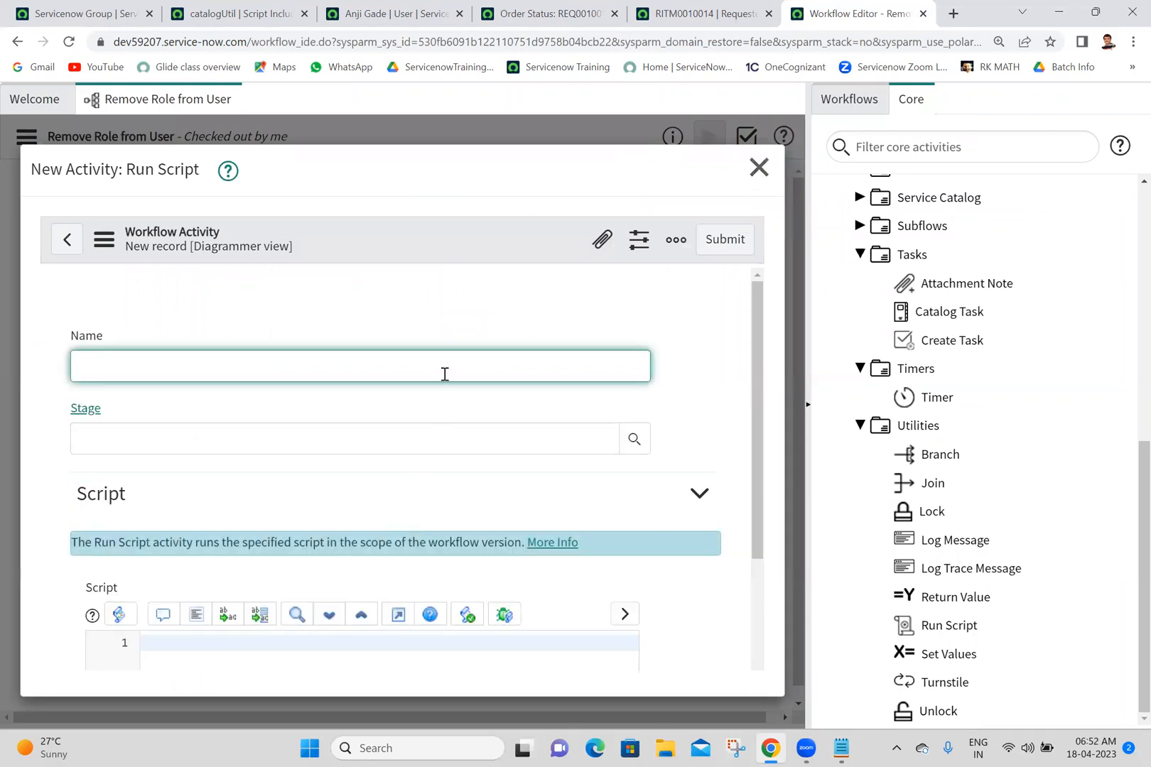
Step: Name the new Run Script activity "set Request/Ritm Fields"
type("set Request Fields")
left_click(143, 367)
type("Ritm")
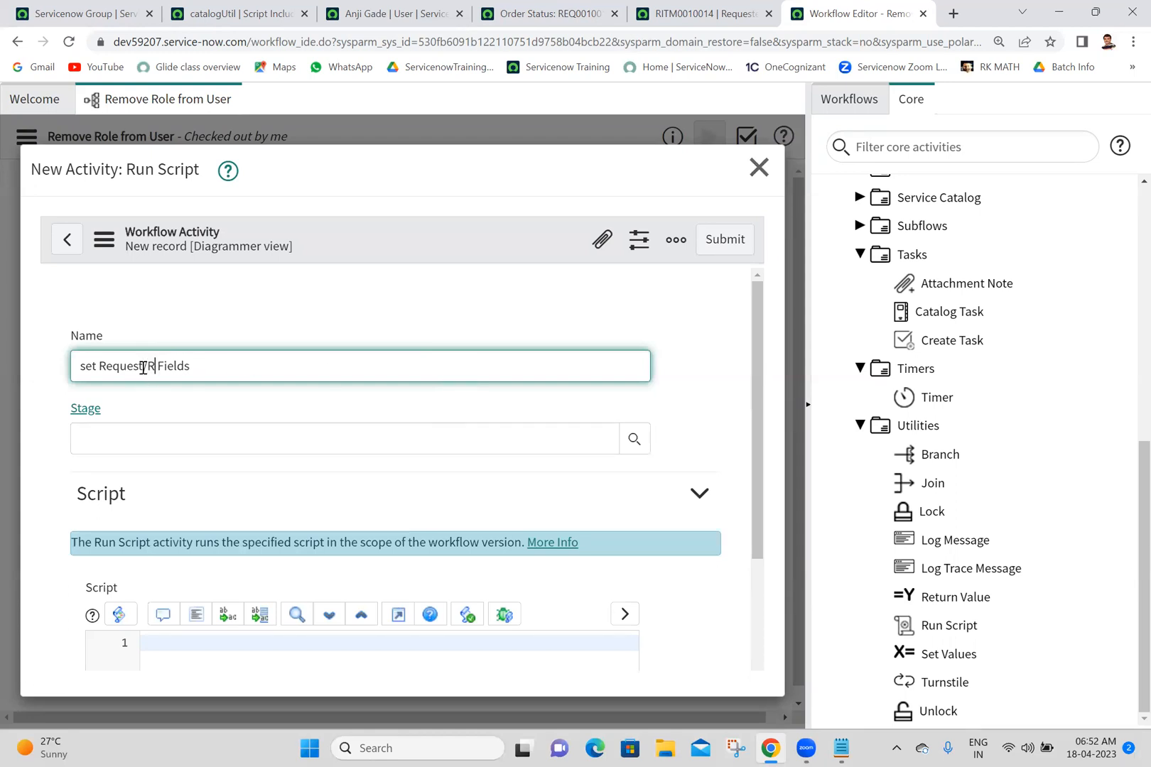
left_click(217, 438)
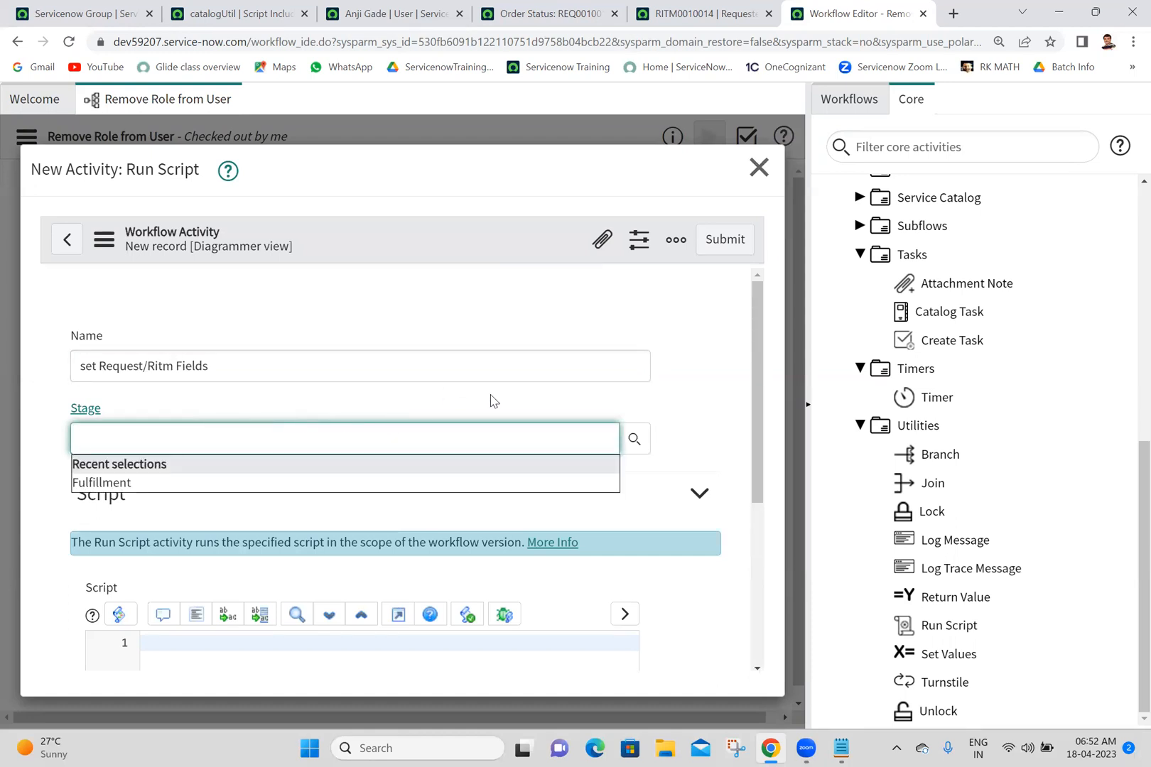
Step: Start the activity's script by declaring a user variable from current.variables.user
scroll(753, 419, "down", 3)
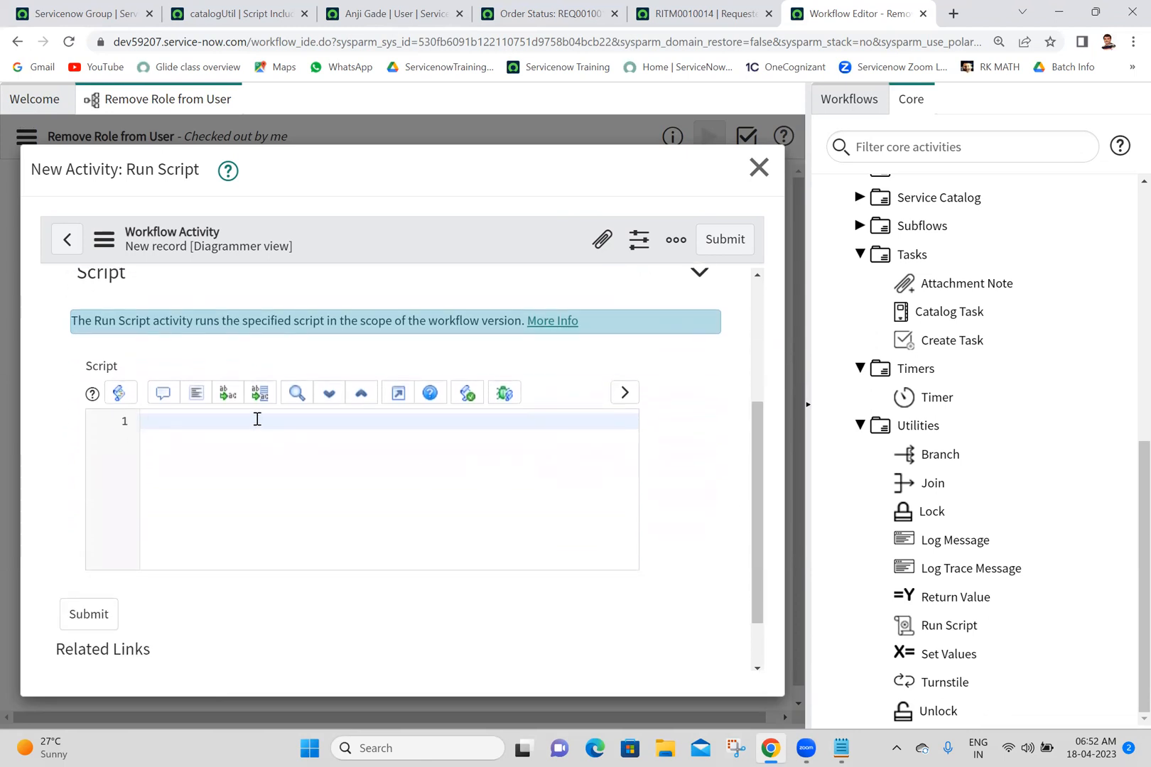
type("ar user=current")
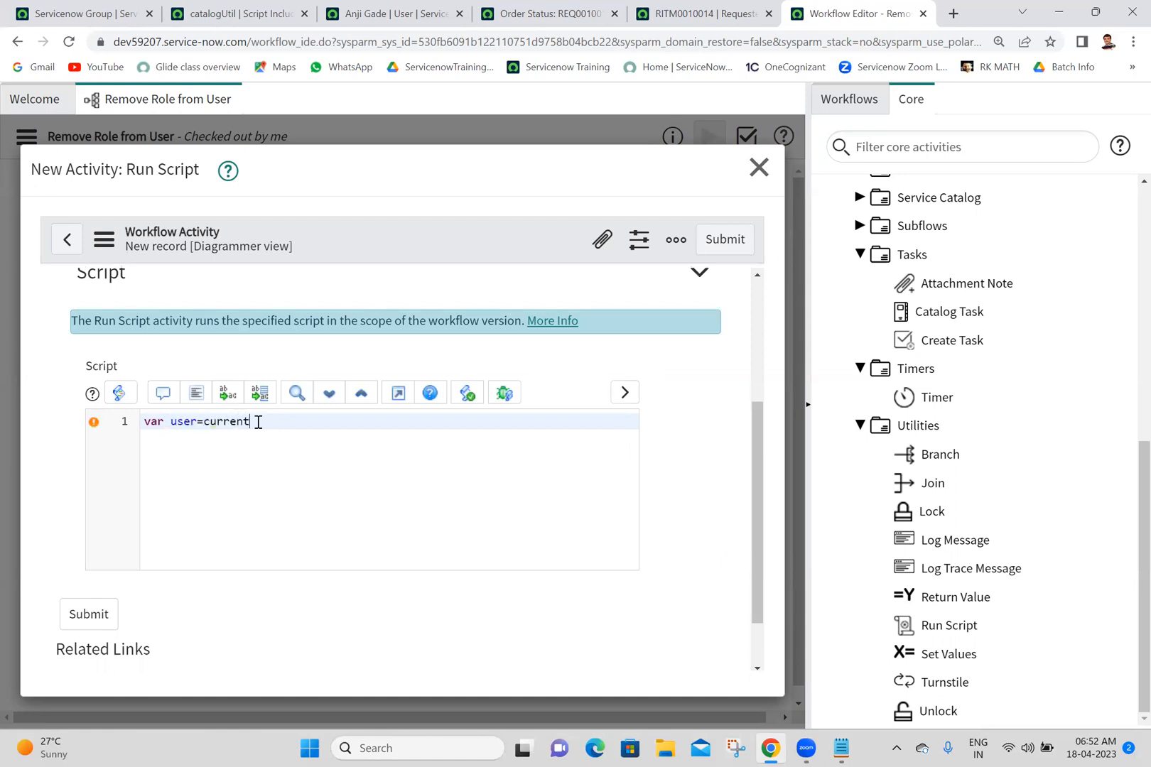
type(".variables.user;")
key("Return")
key("Return")
Step: Declare gr in the script as a new GlideRecord on the "sc_request" table
type("va")
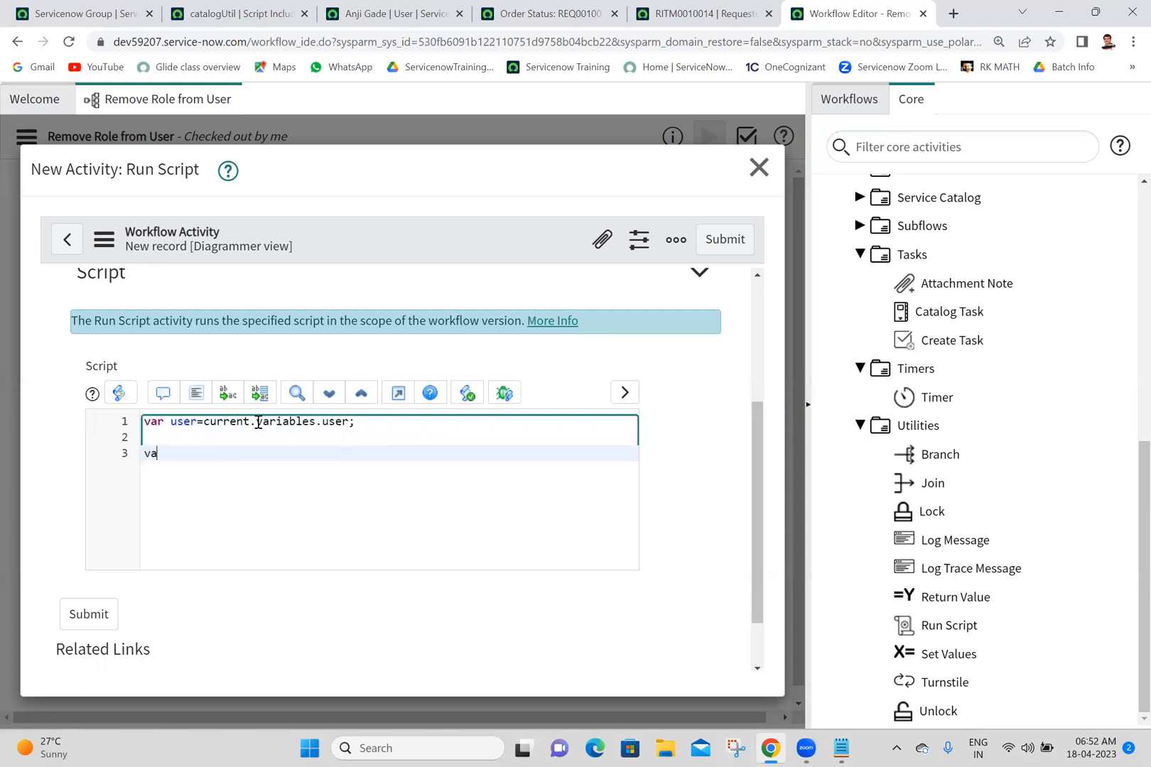
type("r gr=new GlideRecord();")
key("Left")
key("Left")
type("\"sc_request")
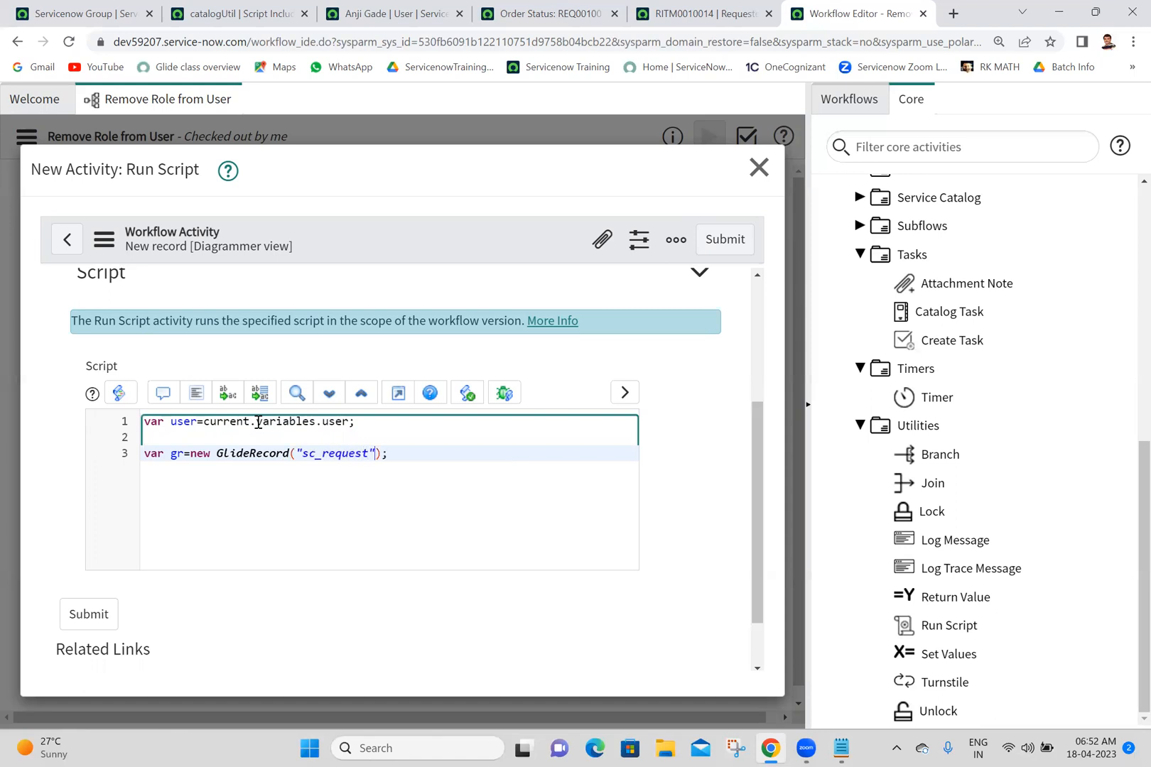
Step: Add a query condition to gr that matches "sys_id" with current.request
key("End")
key("Return")
type("gr.a")
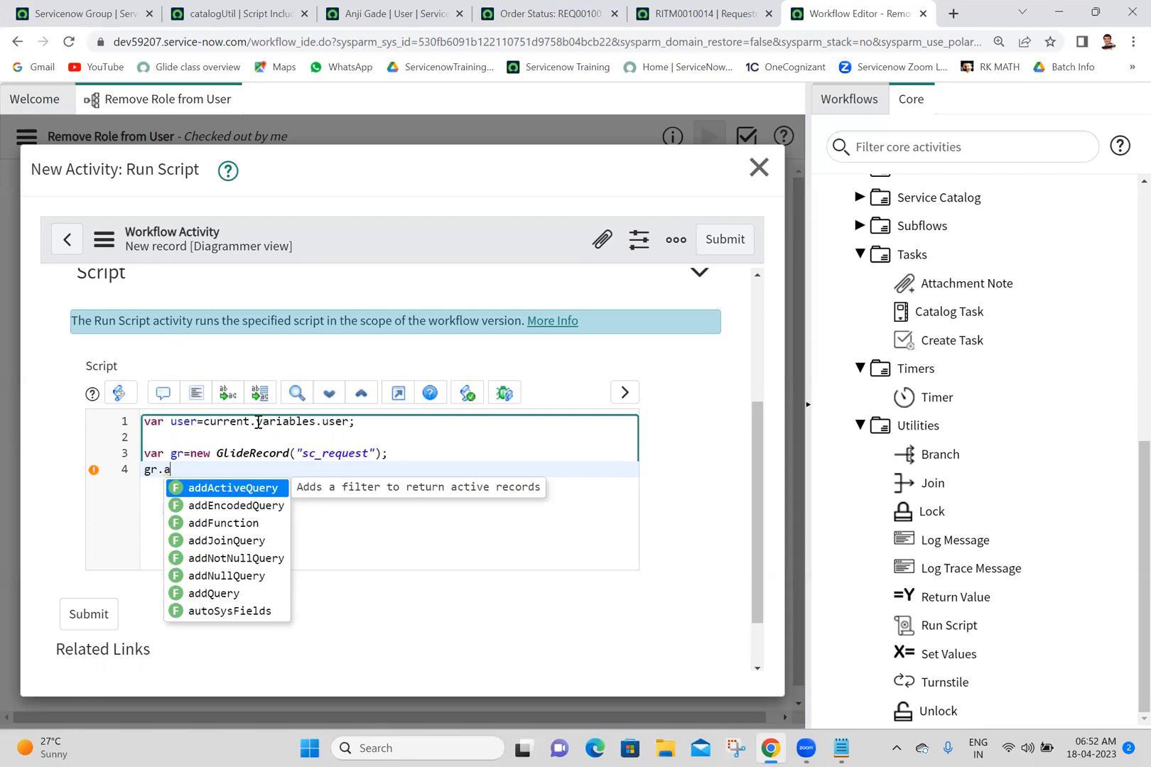
type("dd")
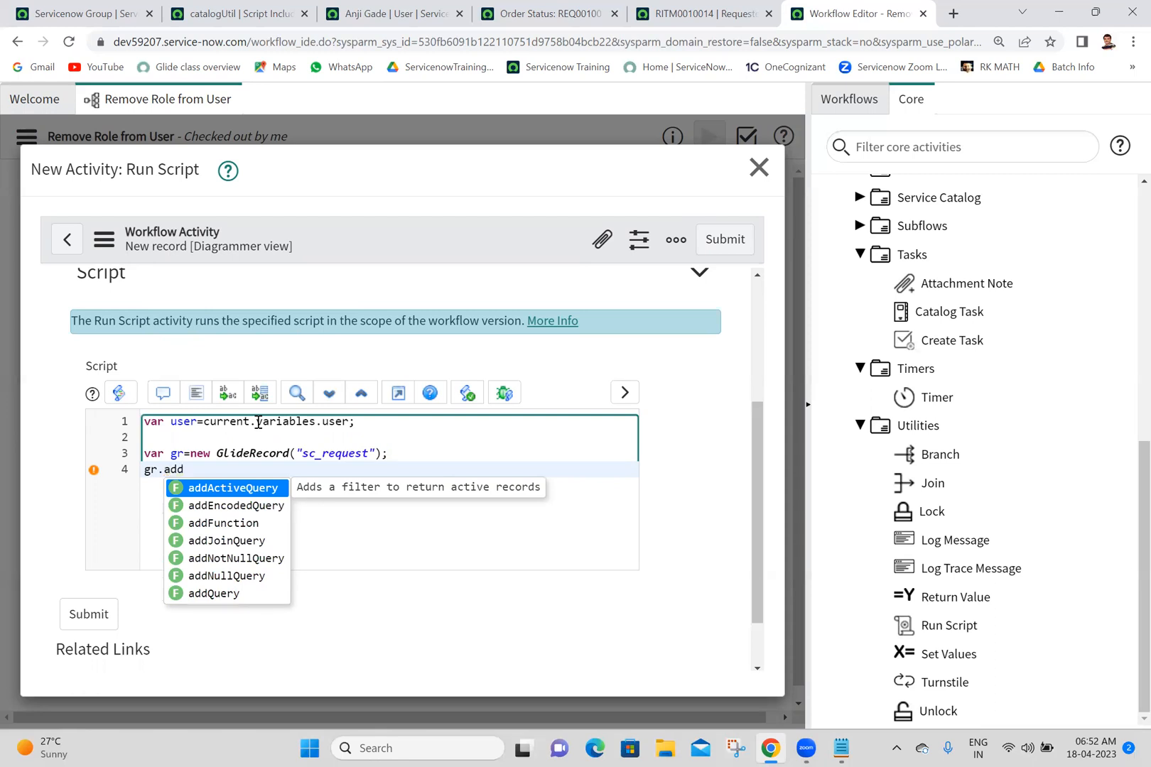
type("Q")
key("Return")
type("\"")
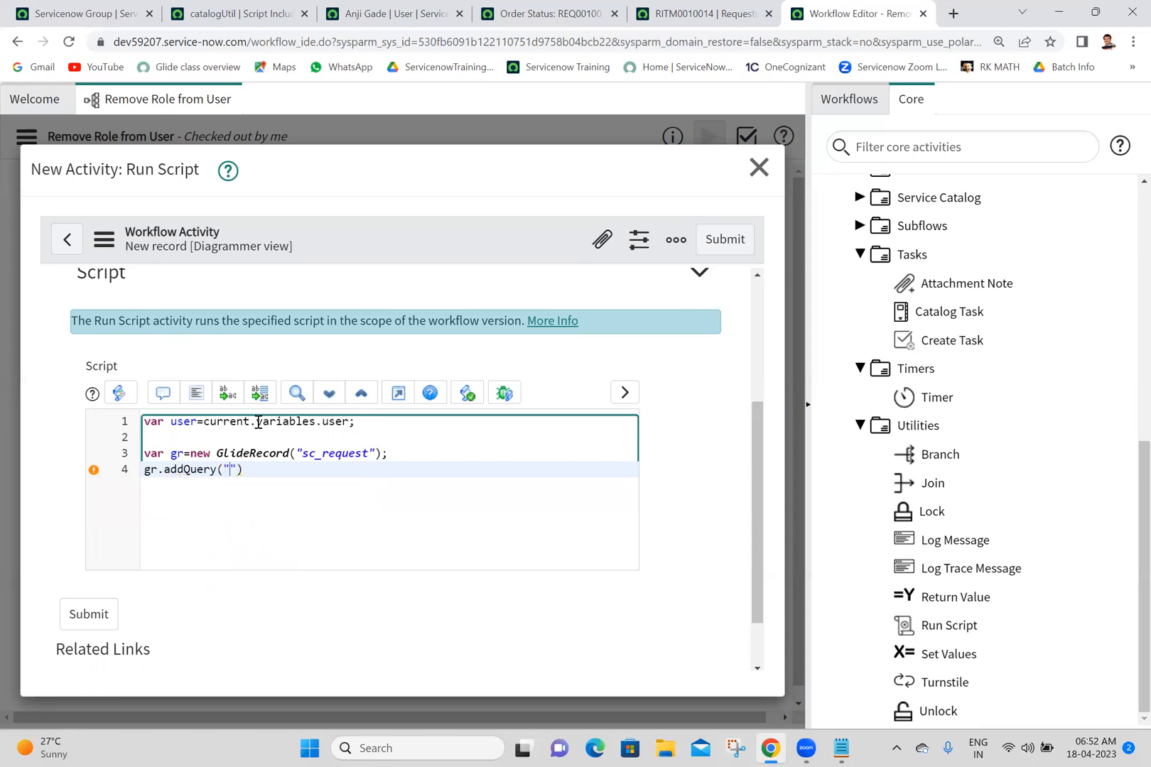
type("r")
key("BackSpace")
type("sys_id\",current.request);")
key("Return")
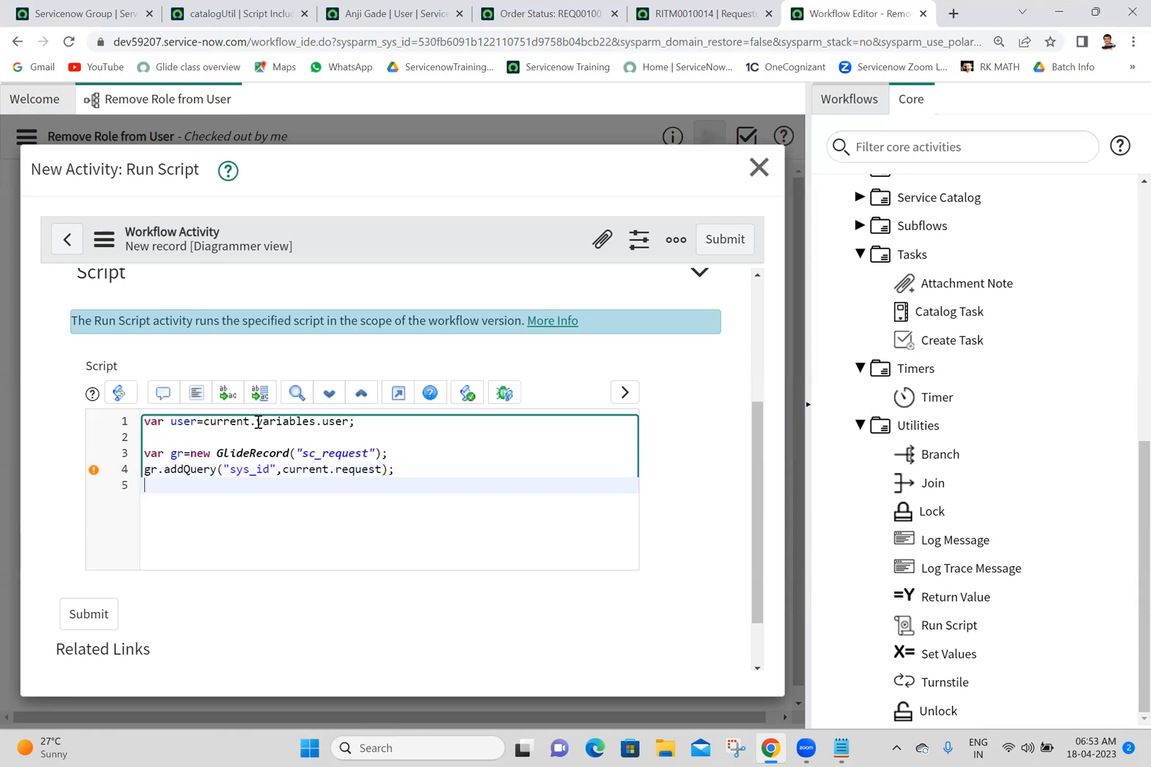
Step: Run the query with gr.query() and add an if block that tests gr.next()
type("gr.qu")
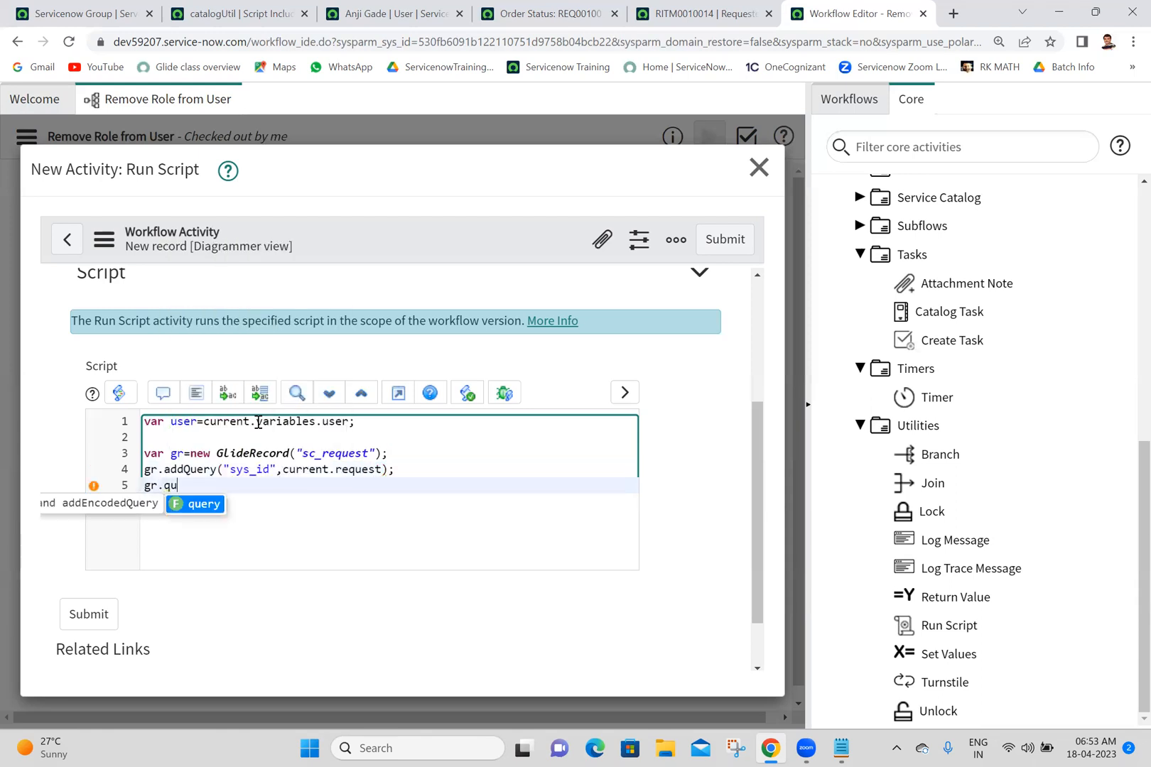
key("Return")
type(";")
key("Return")
type("i")
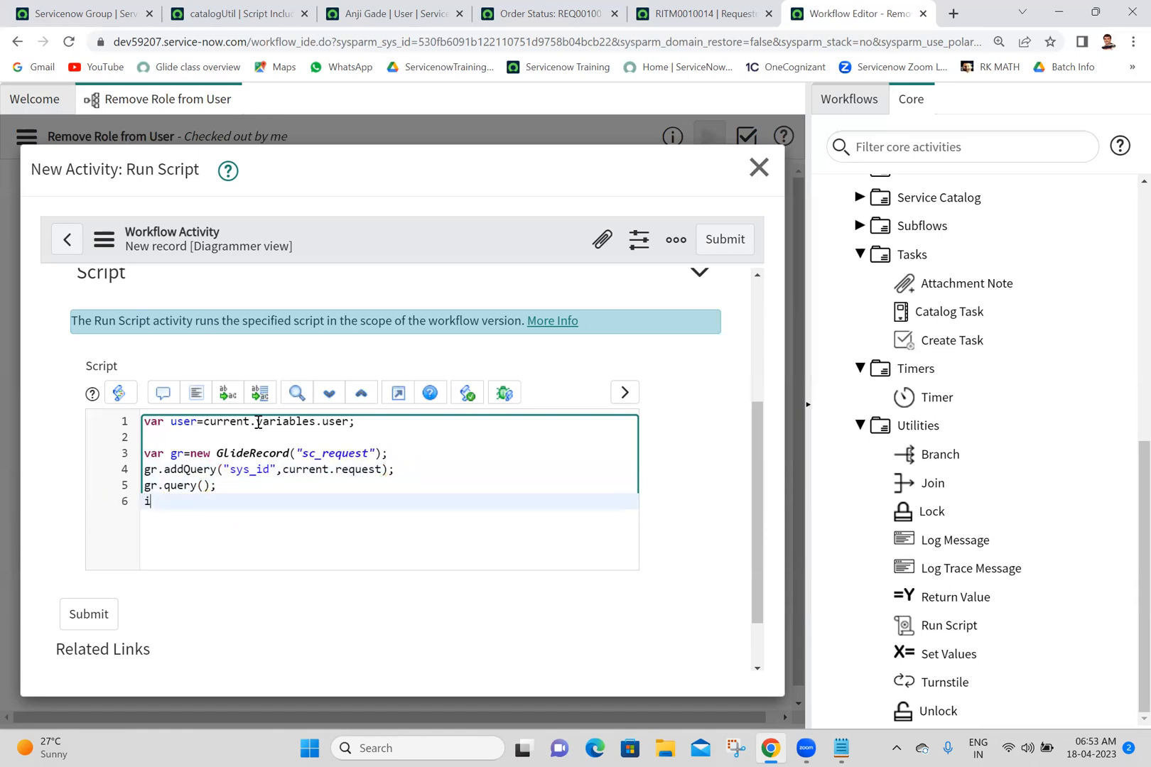
type("f(){")
key("Return")
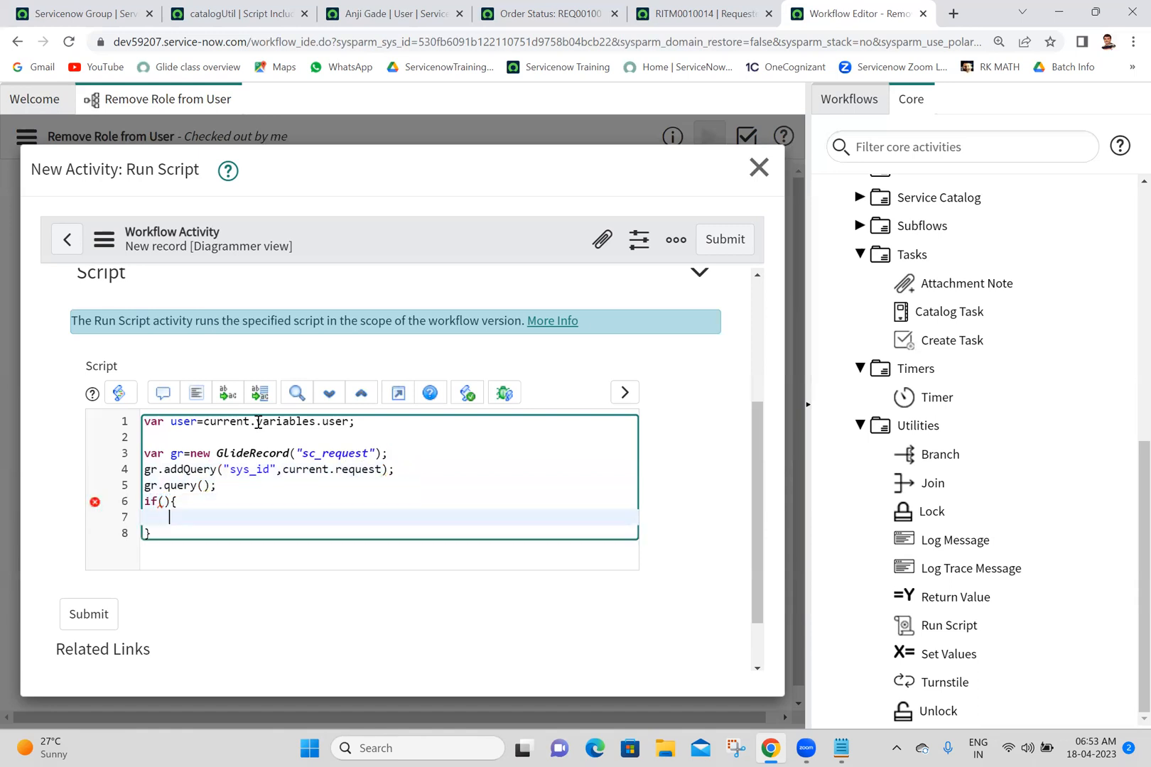
key("Up")
key("Left")
type("gr.next")
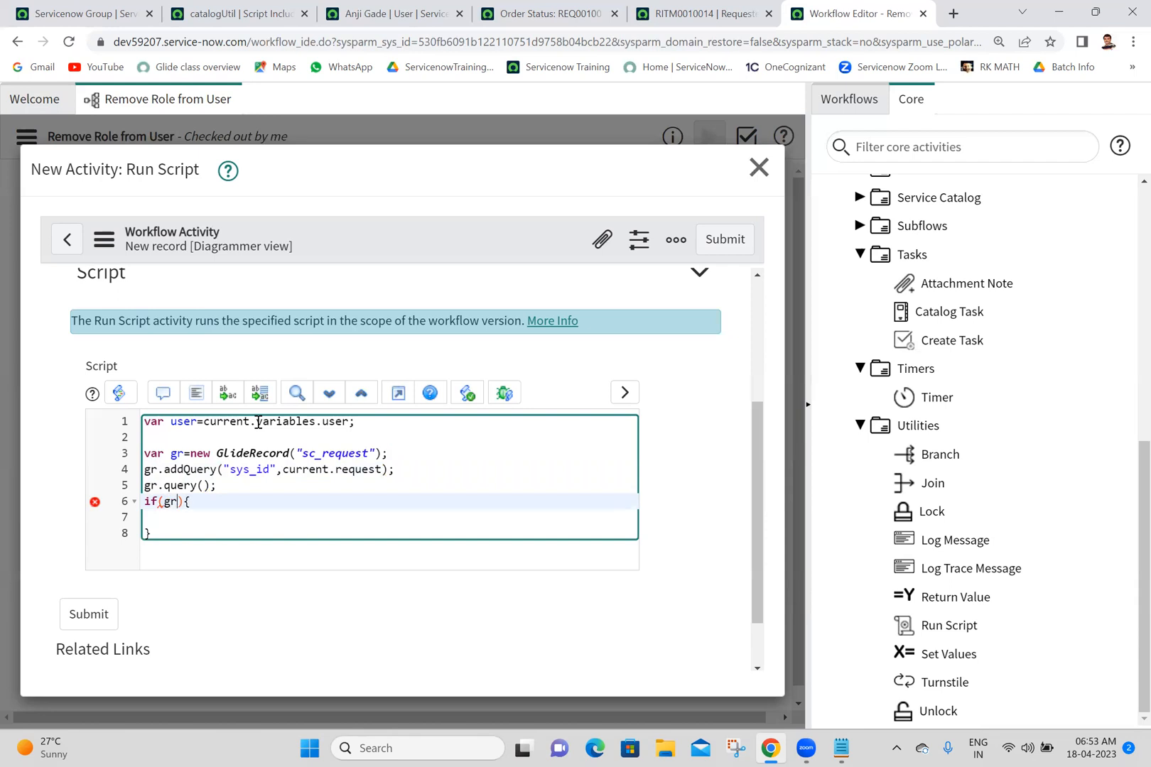
type("()")
key("Down")
Step: Inside the if block, set gr.requested_for to user, call gr.update(), and format the script code
type("gr")
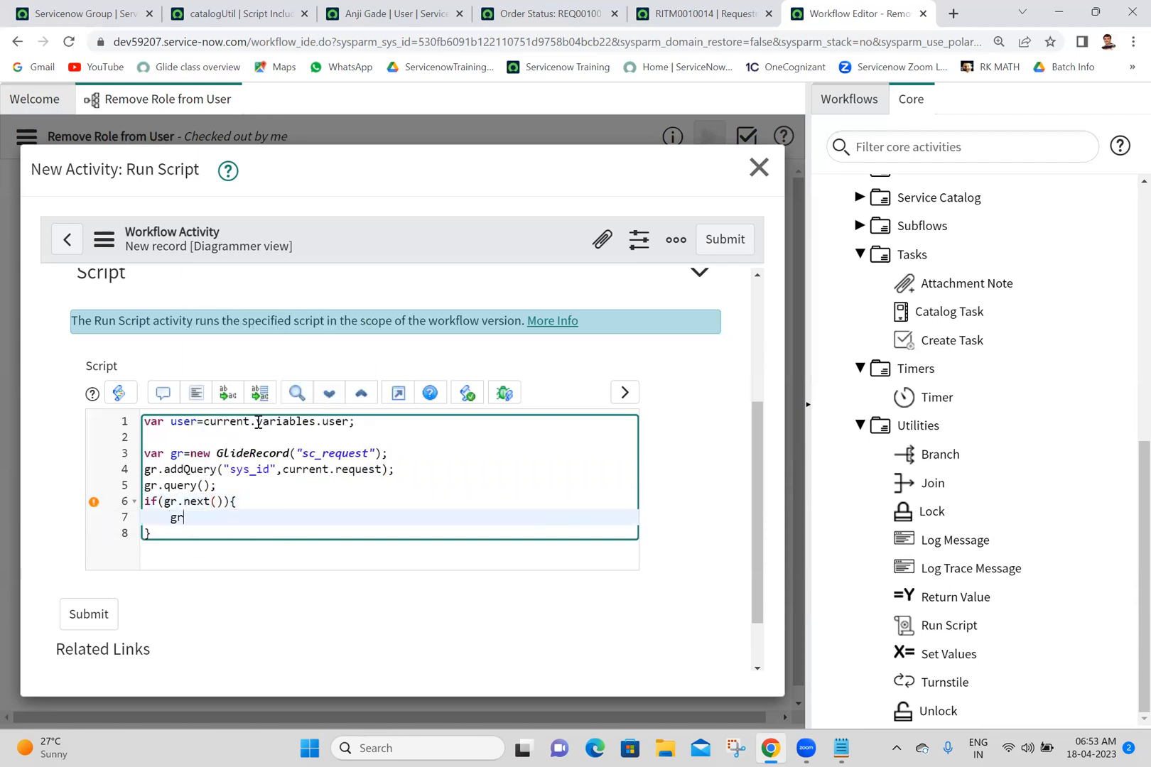
type(".requested_for=")
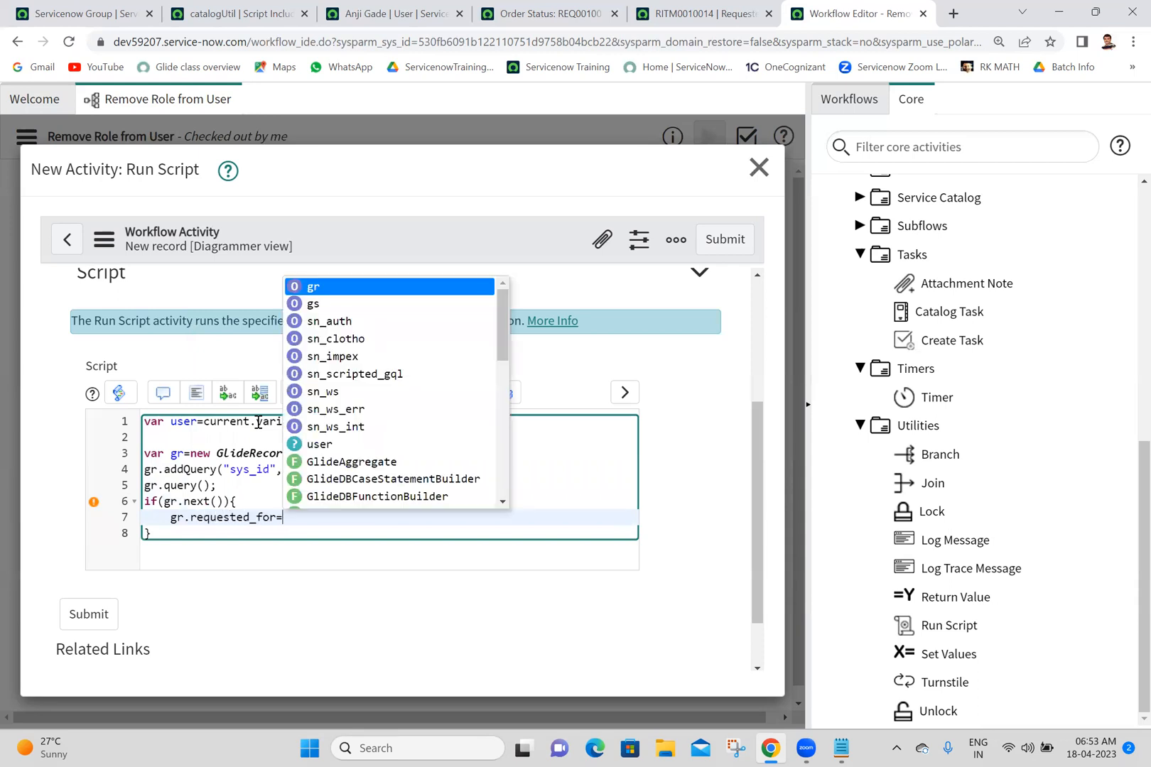
type("user;")
key("Return")
type("gr.upda")
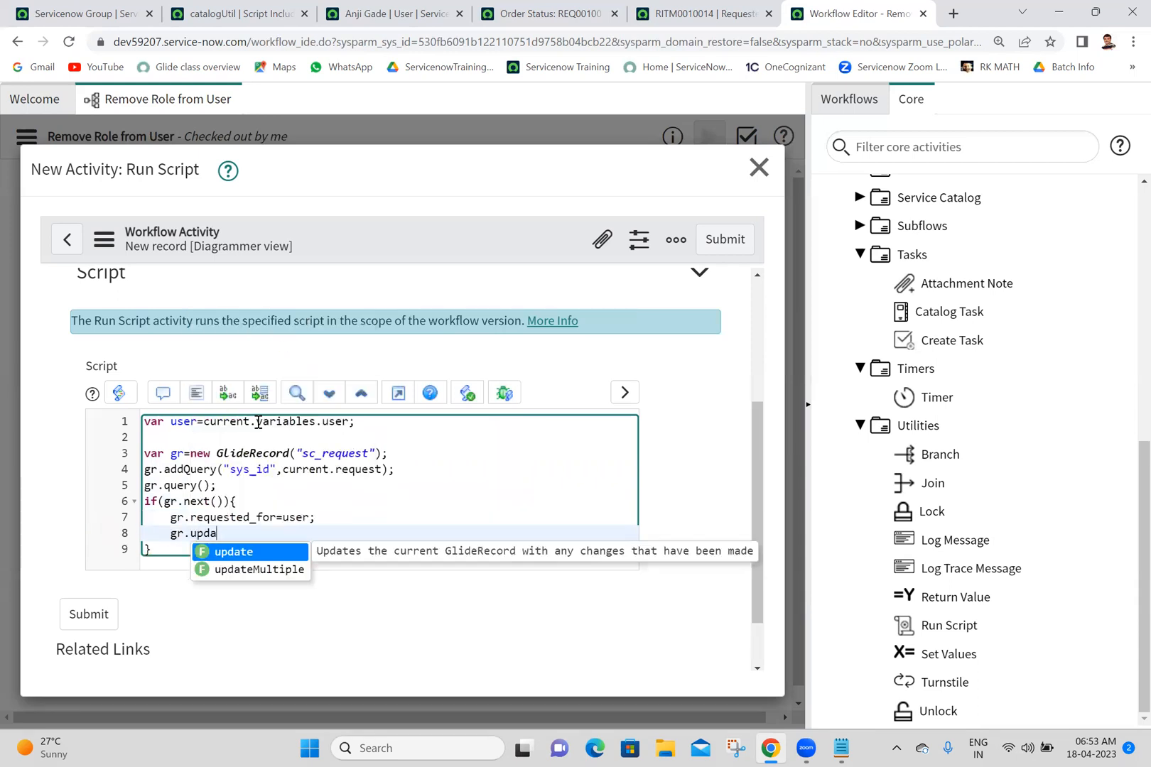
type("te();")
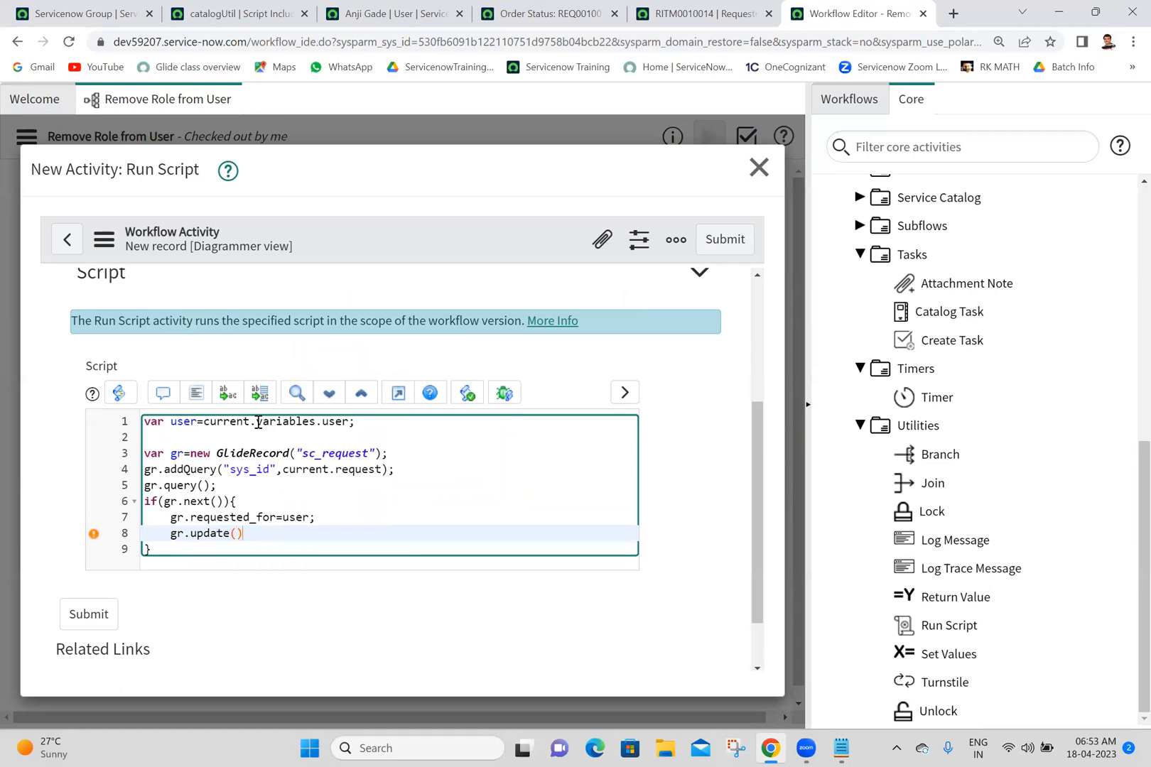
left_click(195, 395)
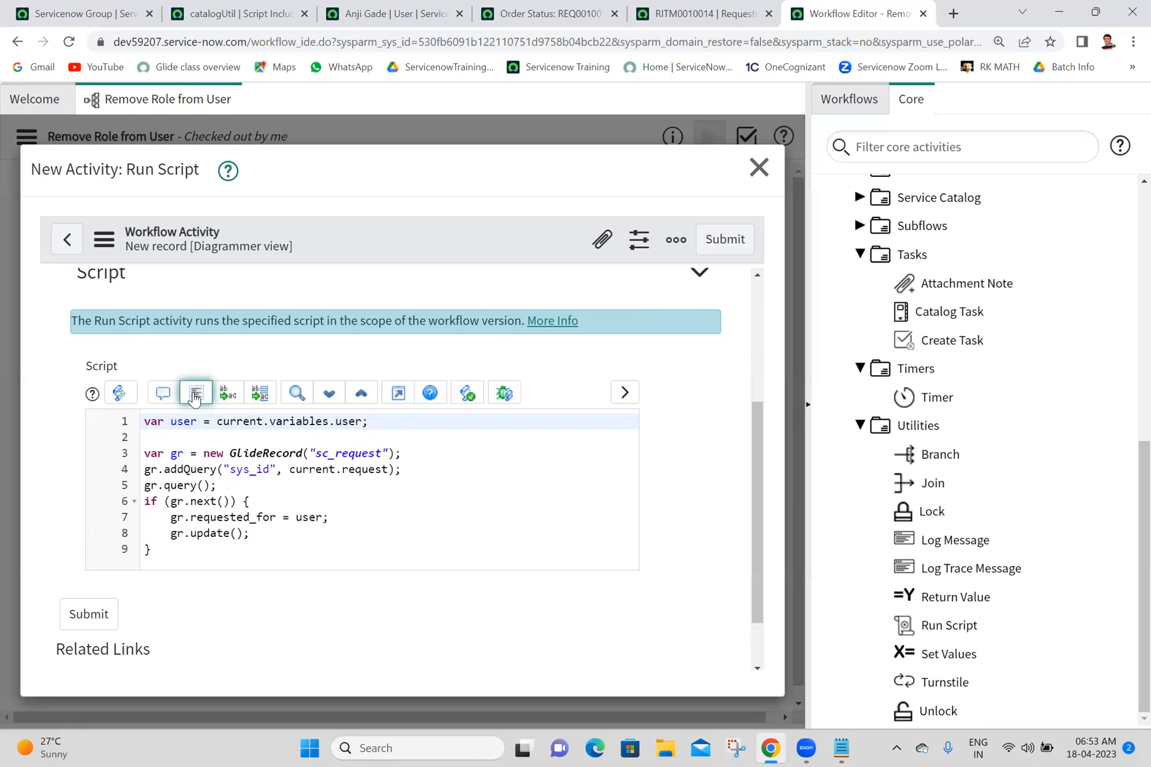
Step: Preview the parent request from the requested item, examine its Requested for field, and return to the activity script
left_click(666, 7)
left_click(446, 238)
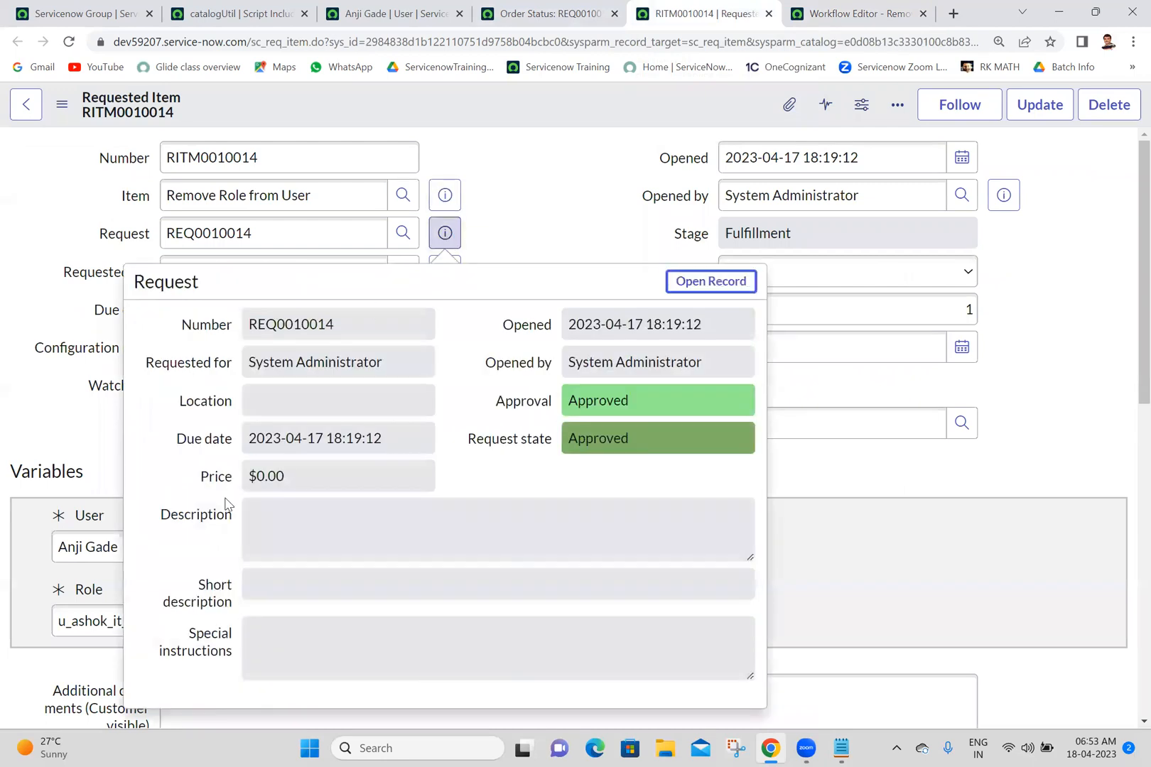
triple_click(345, 364)
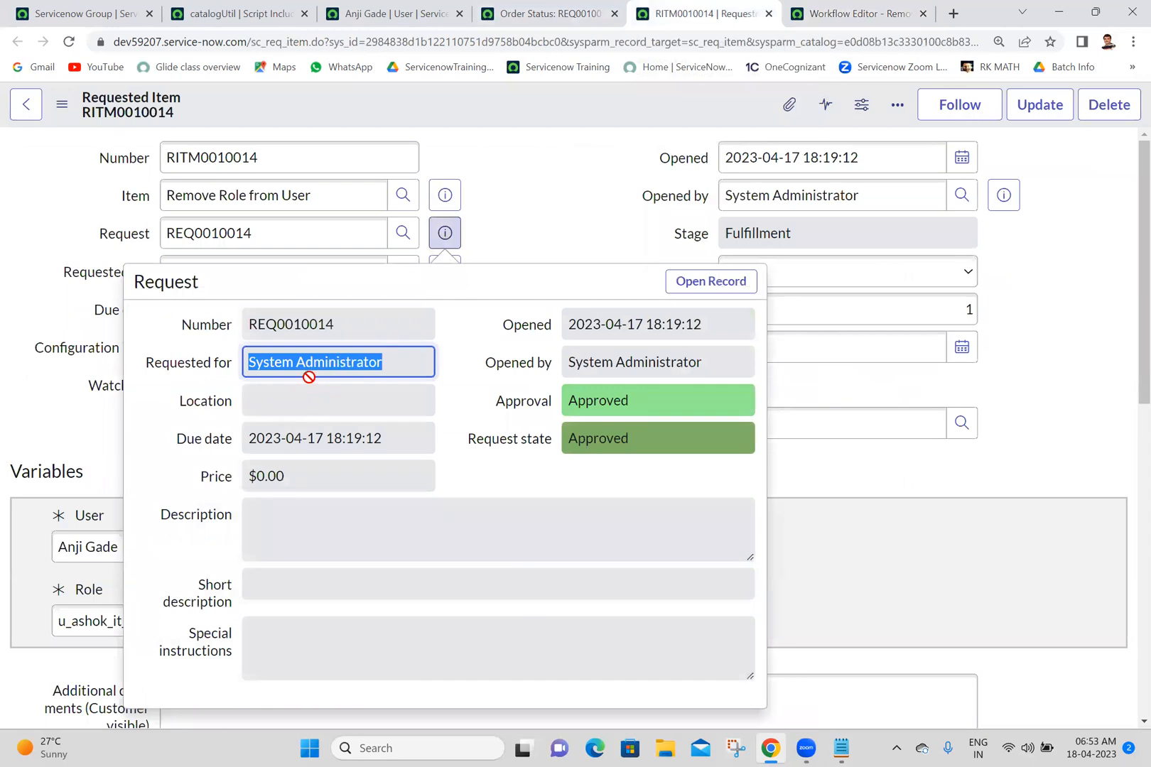
left_click(551, 8)
left_click(856, 13)
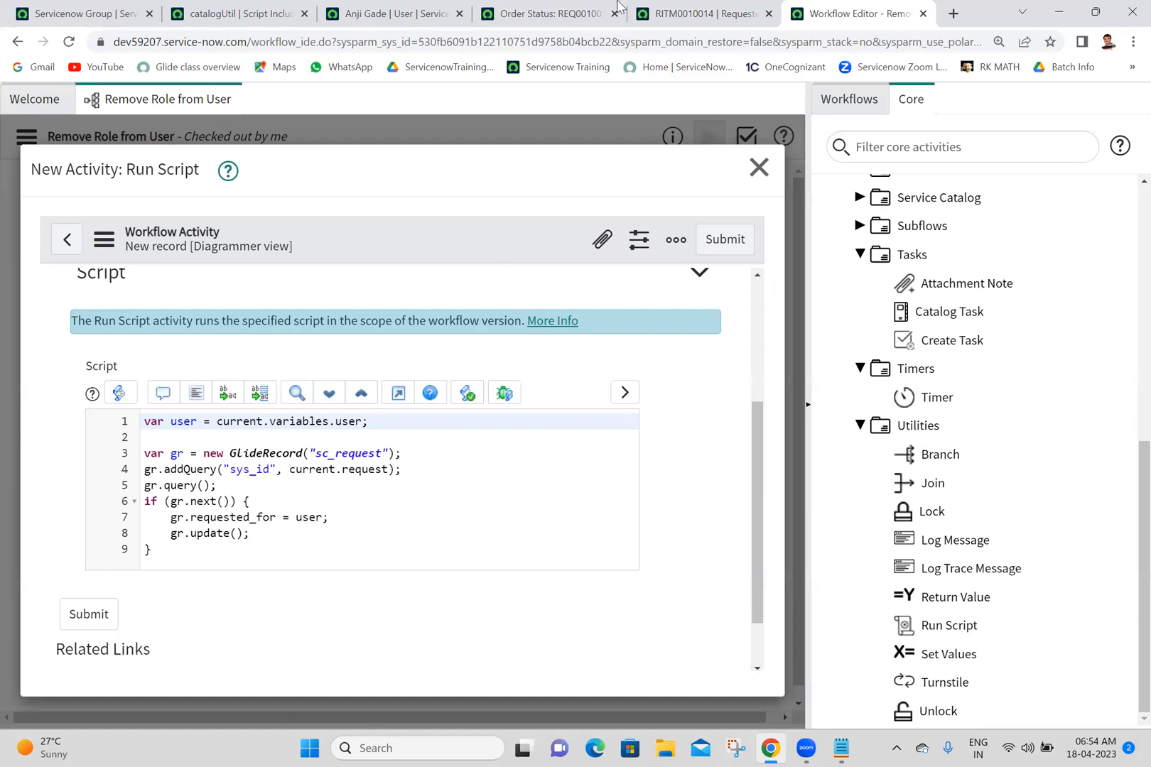
Step: Show the dictionary information of the requested item's Request field and compare it with the script's query condition
left_click(695, 11)
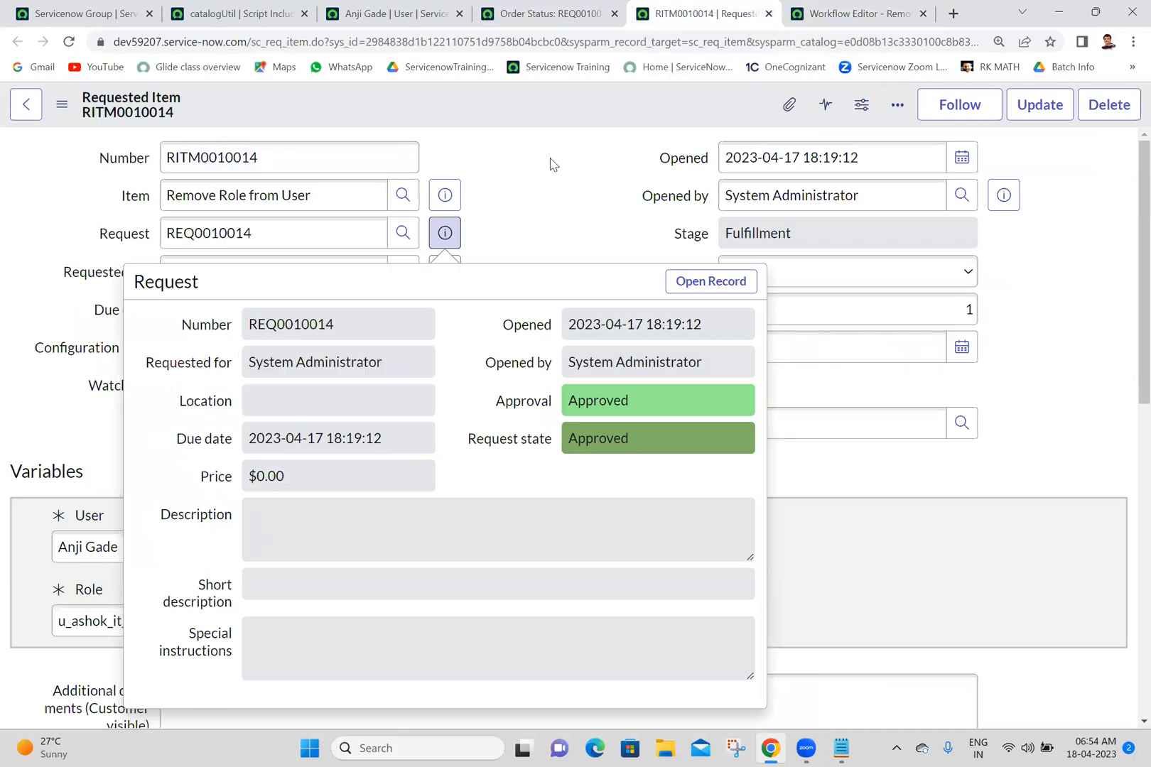
left_click(551, 162)
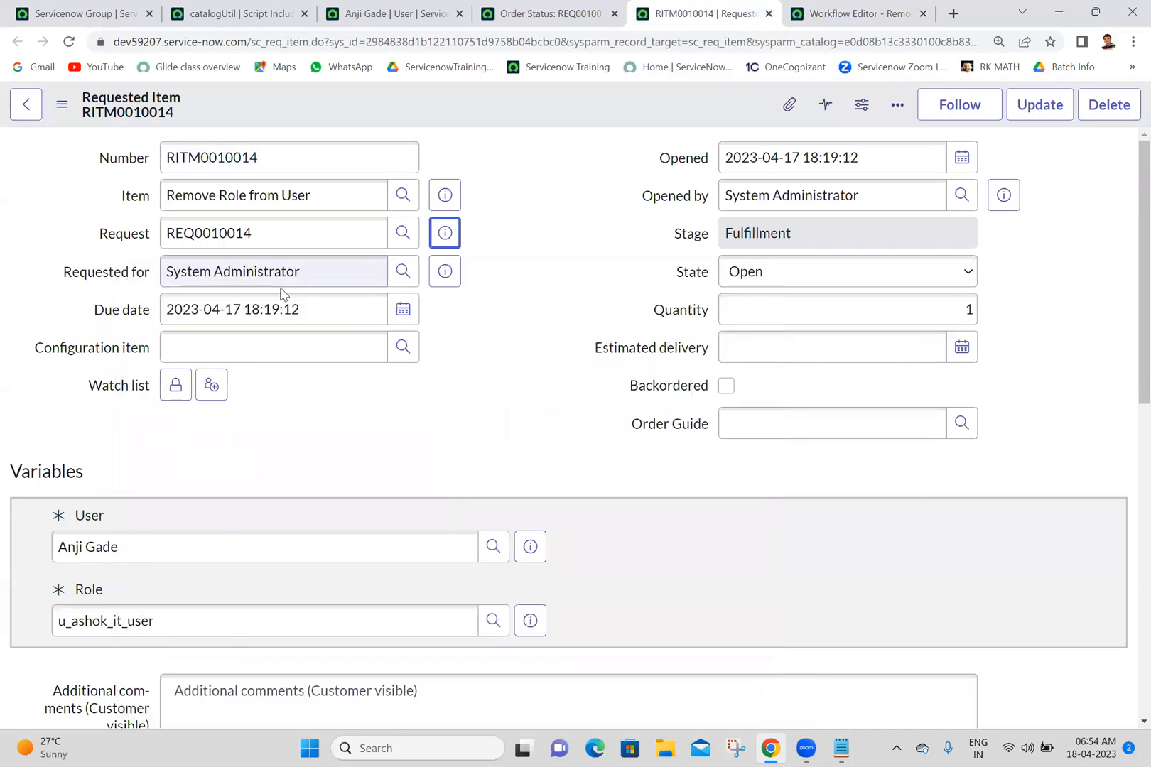
right_click(121, 242)
left_click(198, 323)
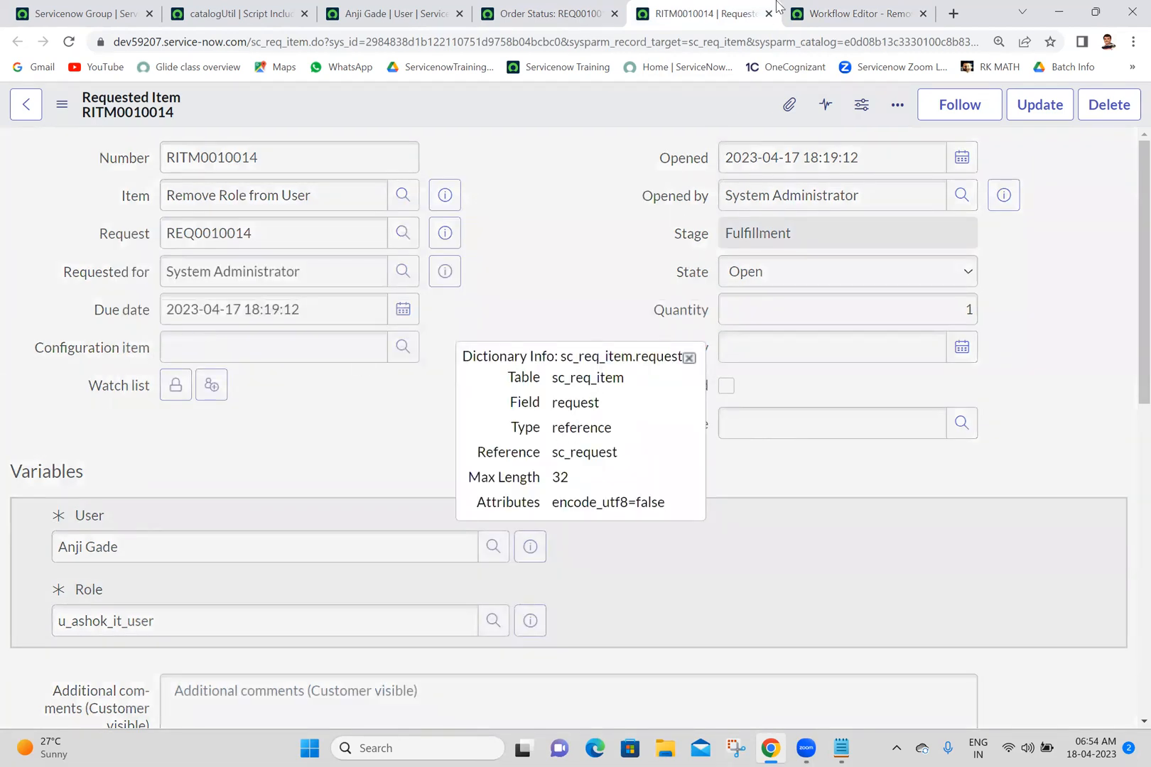
left_click(817, 13)
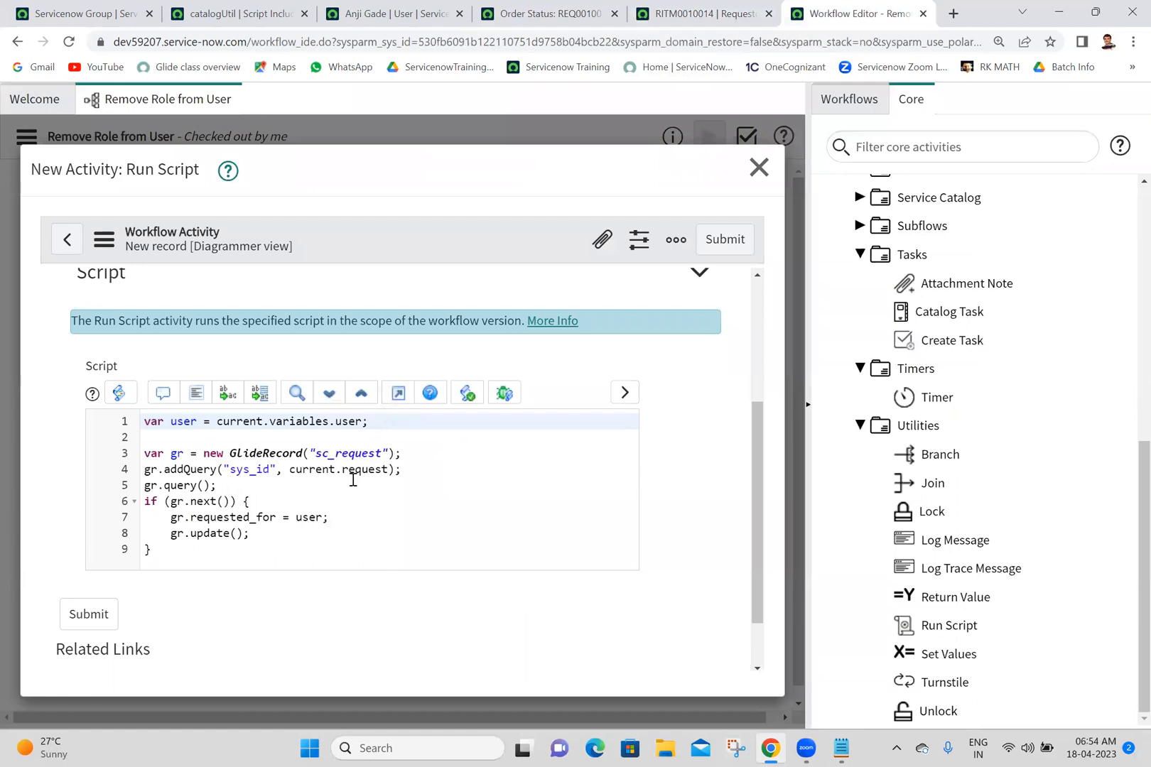
left_click(370, 517)
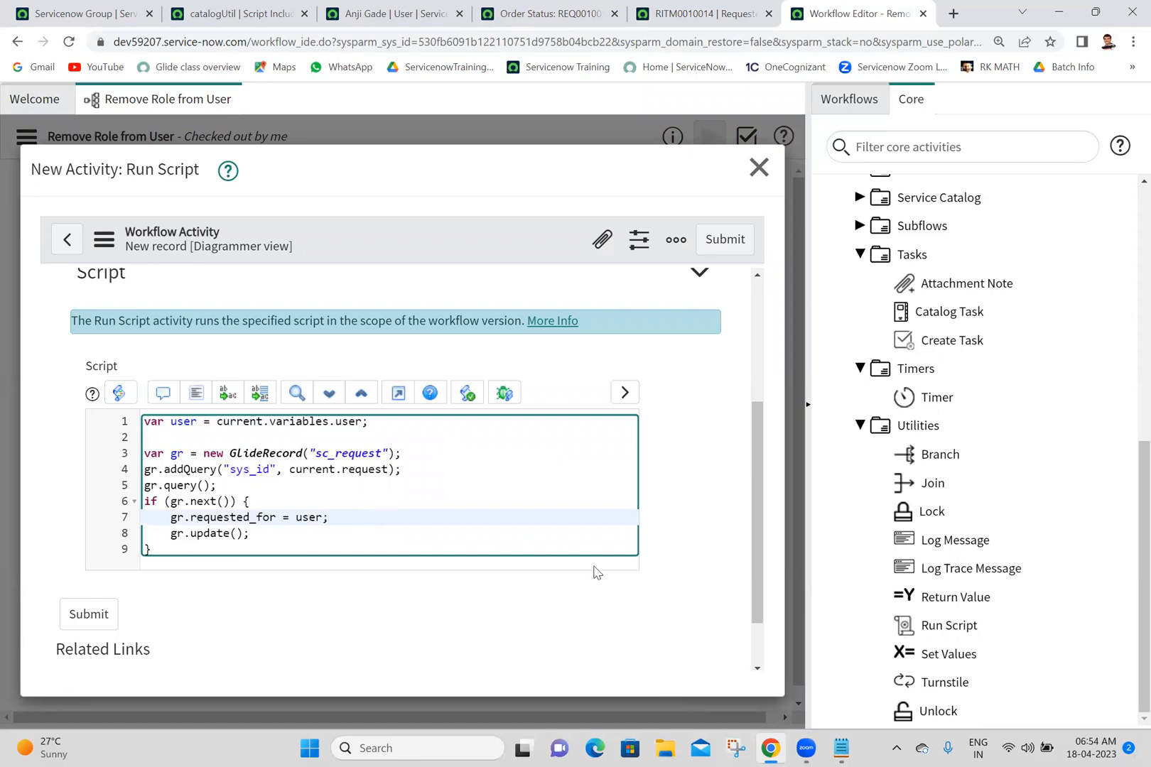
key("alt+Tab")
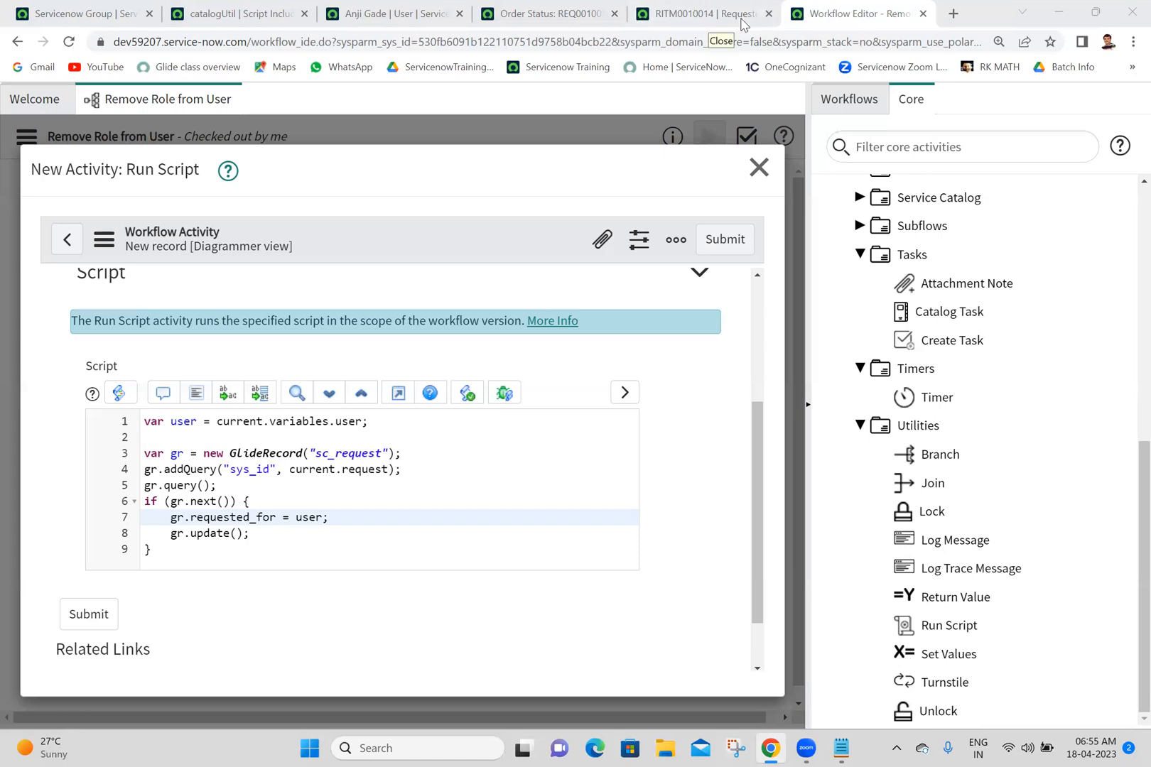
Step: Copy the whole activity script to the end of the Batch 18 notes in Notepad and save the file
left_click(189, 555)
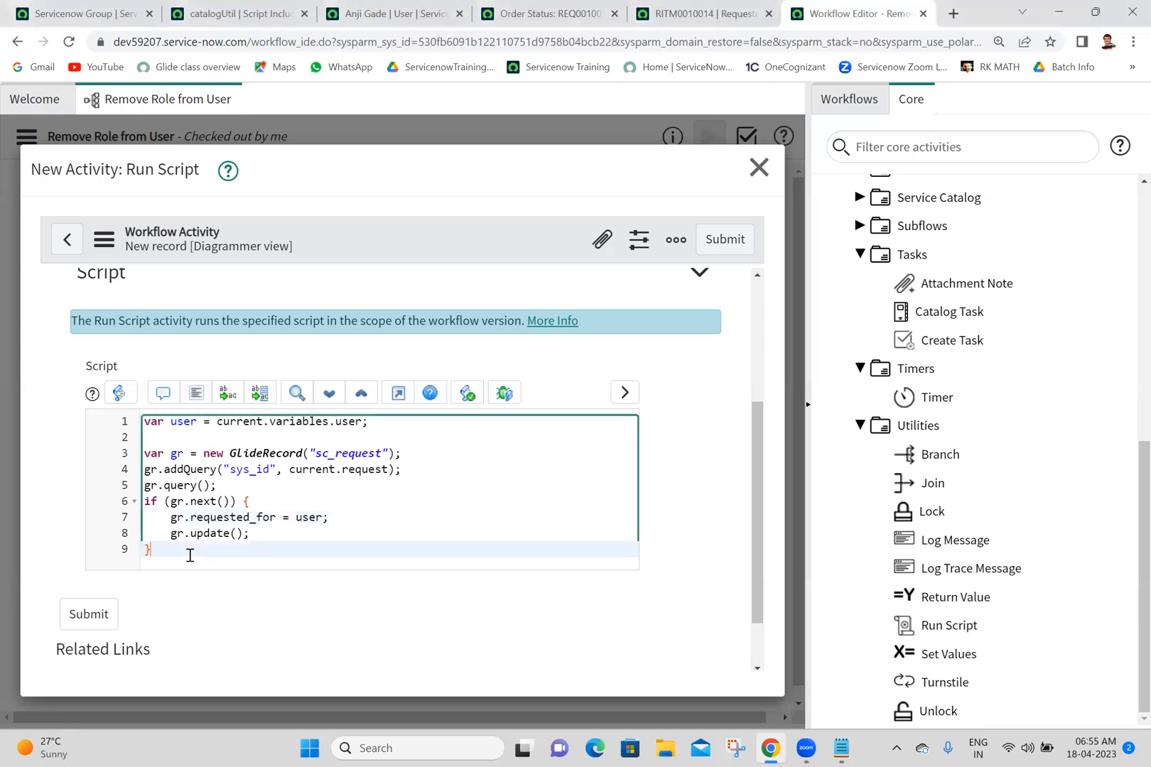
key("ctrl+a")
key("ctrl+c")
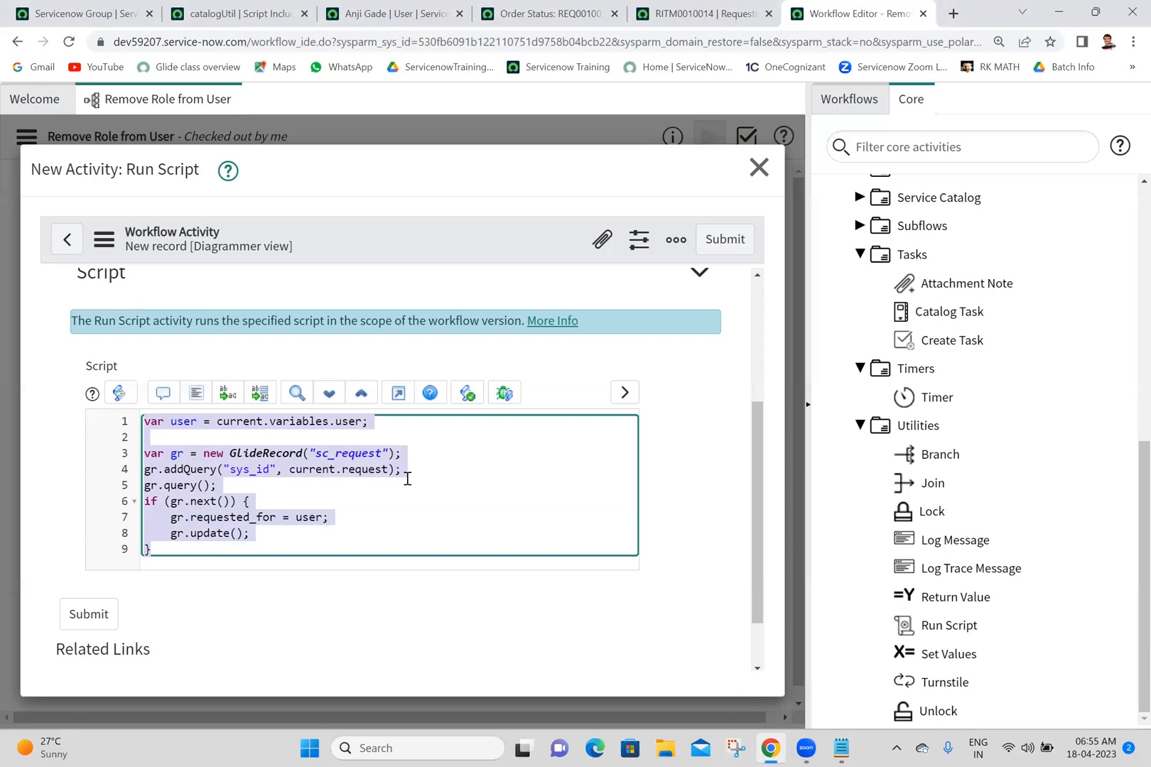
key("alt+Tab")
left_click(41, 638)
key("ctrl+v")
key("Return")
key("Return")
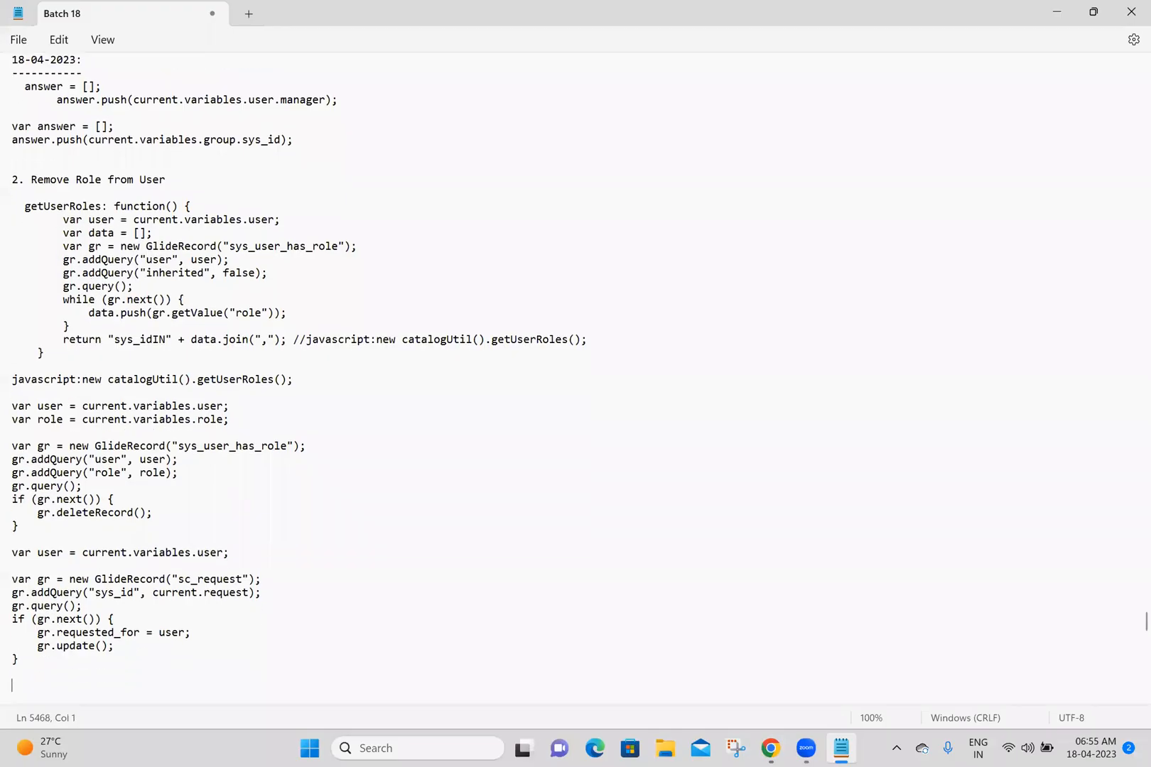
key("Return")
key("Return")
key("ctrl+s")
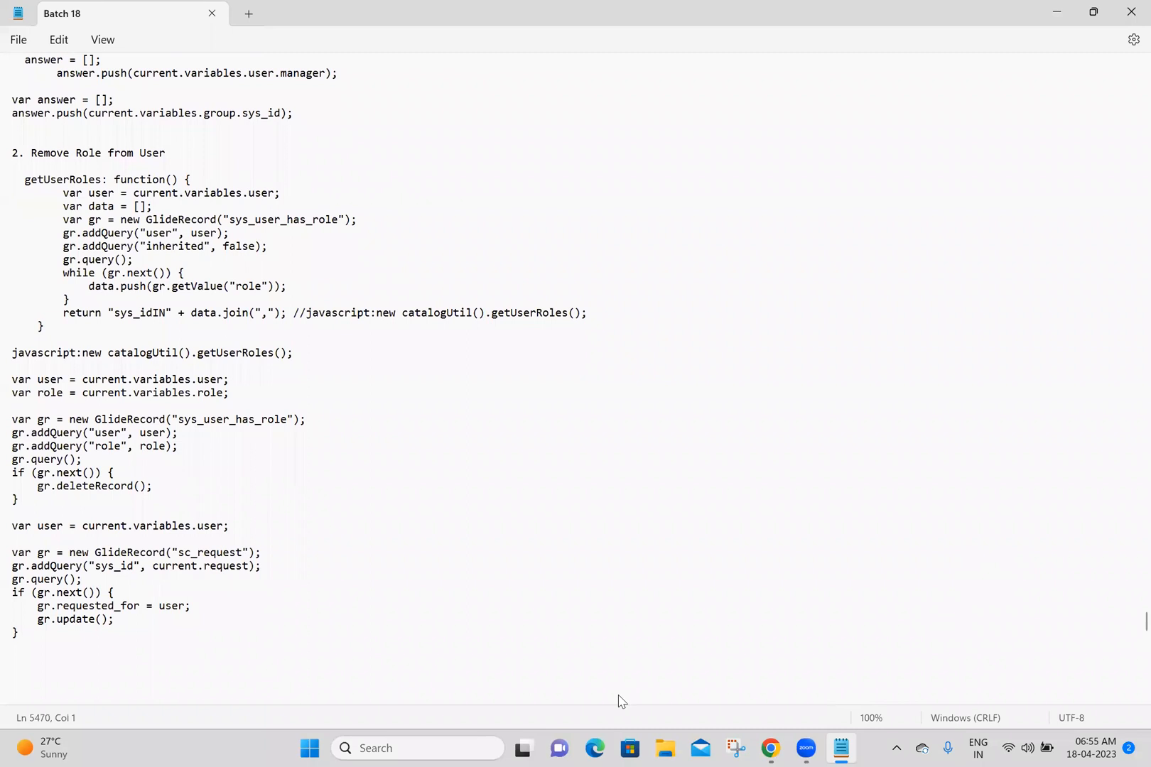
key("alt+Tab")
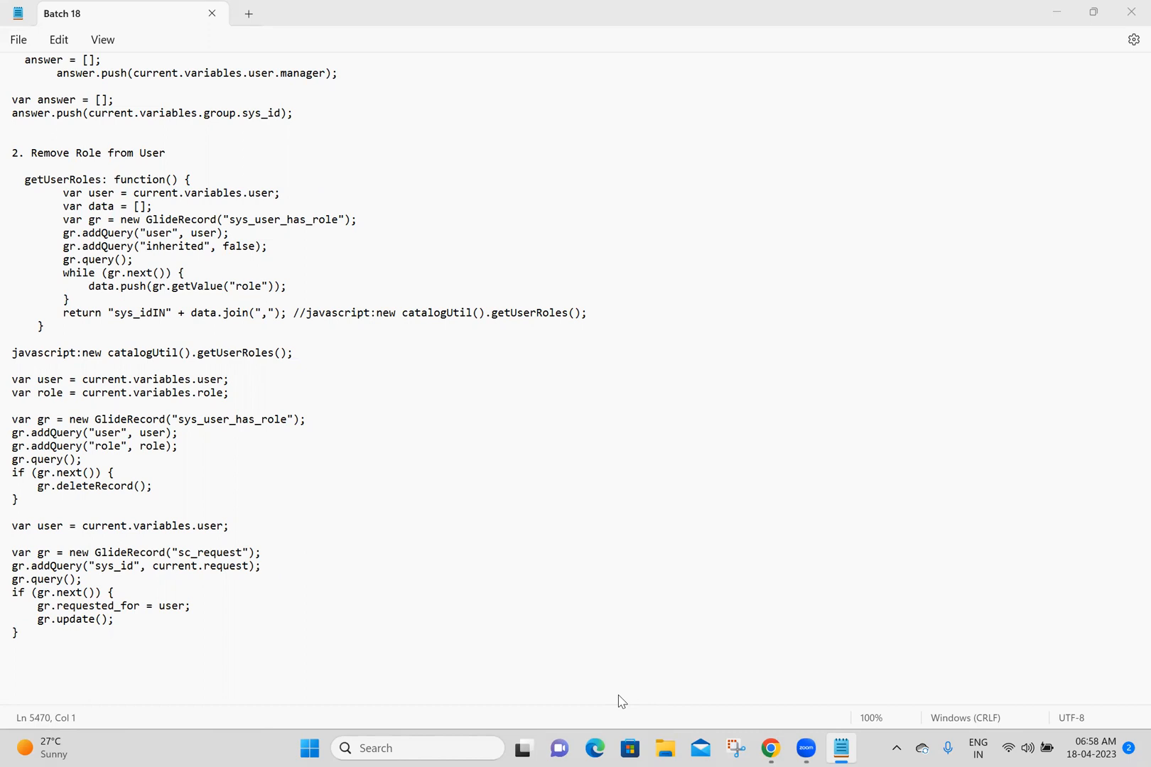
left_click(147, 670)
key("alt+Tab")
left_click(55, 657)
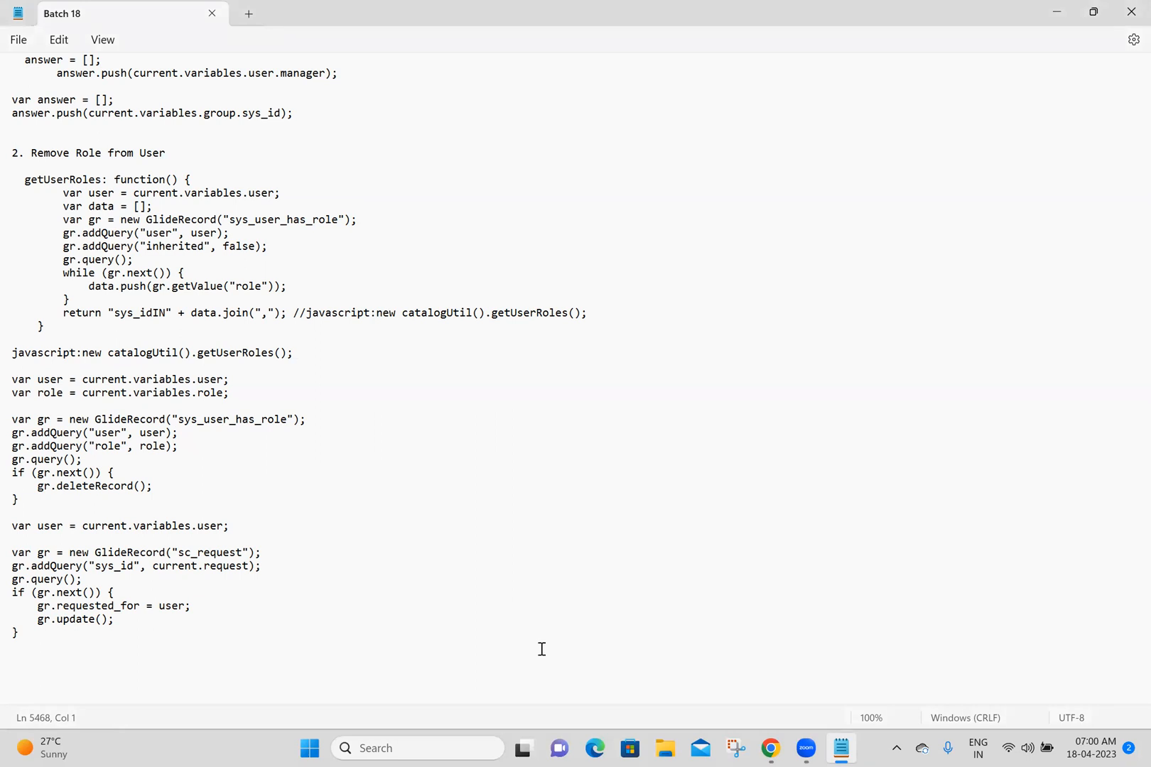
key("alt+Tab")
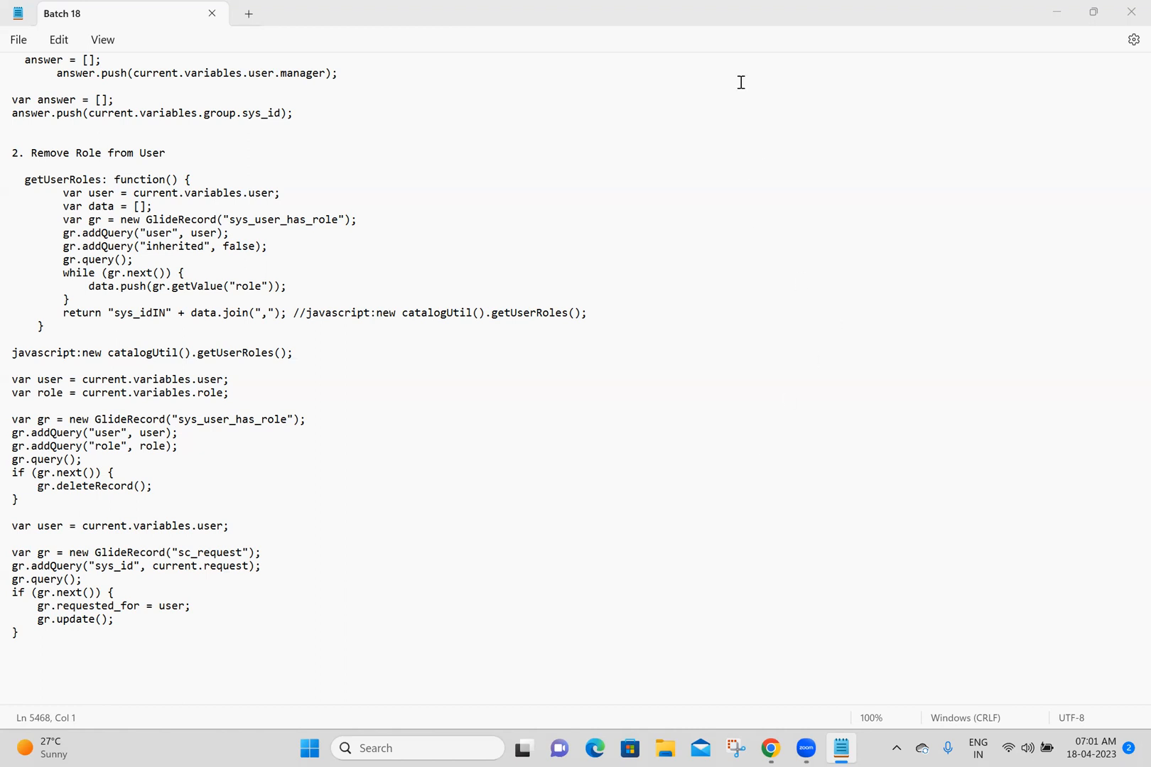
Step: Add blank lines after the last script in the Batch 18 notes and save the file
left_click(120, 634)
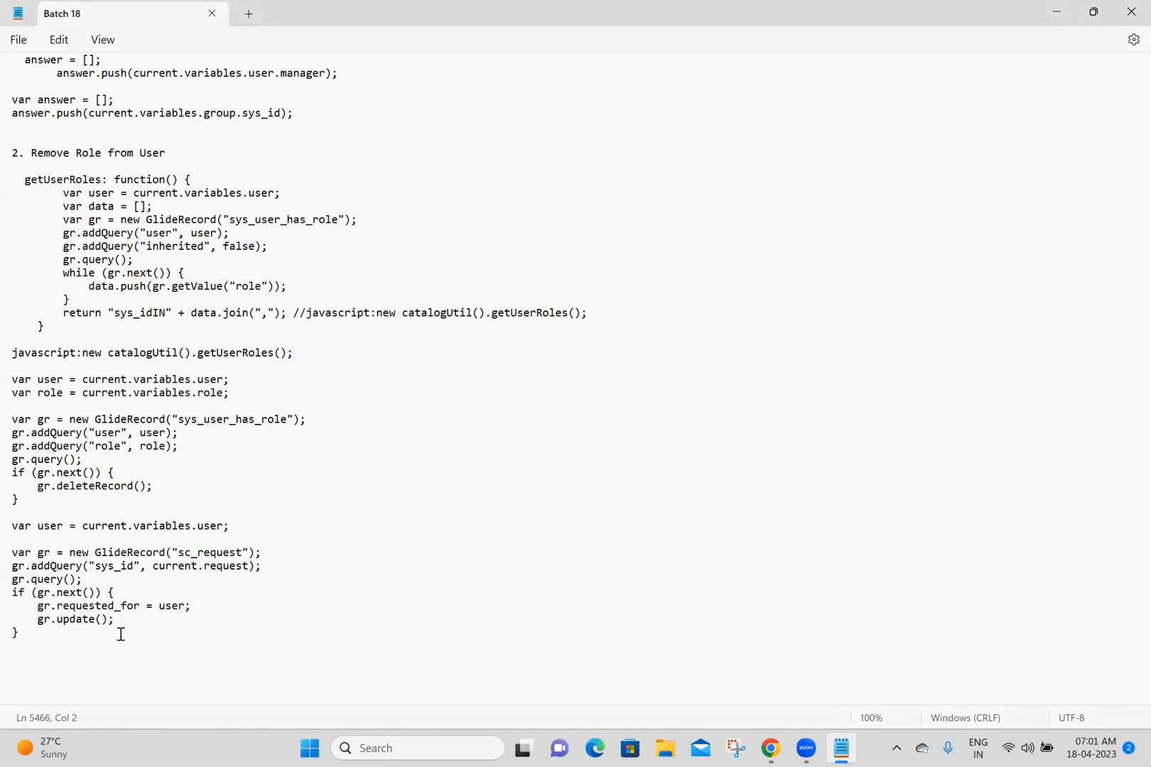
key("Return")
key("Return")
key("ctrl+s")
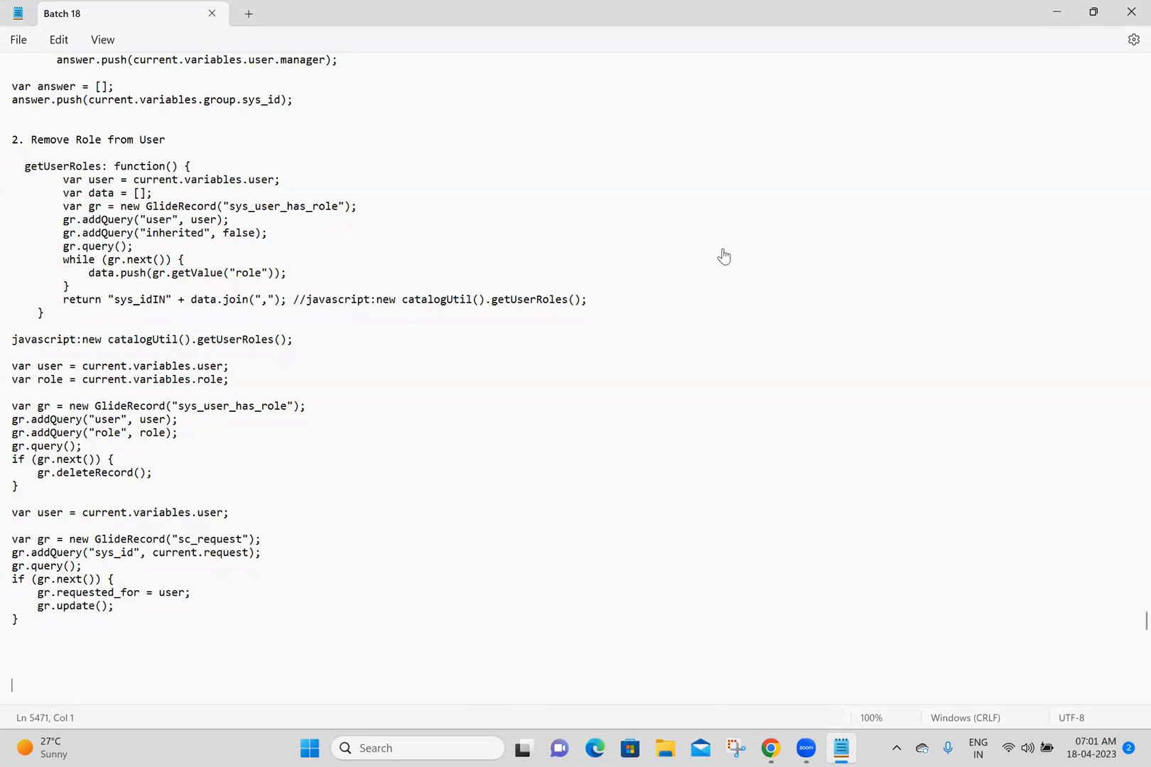
Step: In the workflow editor, connect Begin to the set Request/Ritm Fields activity and that activity to Remove Role from User, repositioning both scripts
key("alt+Tab")
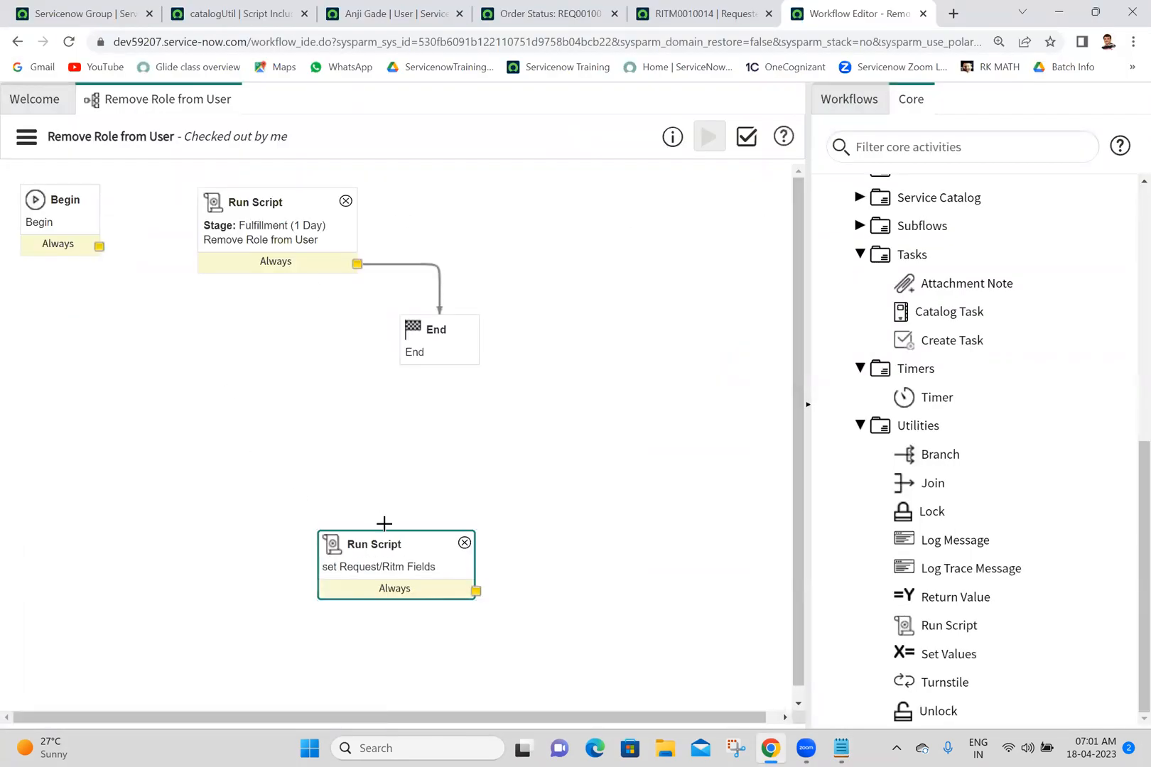
left_click_drag(385, 544, 173, 300)
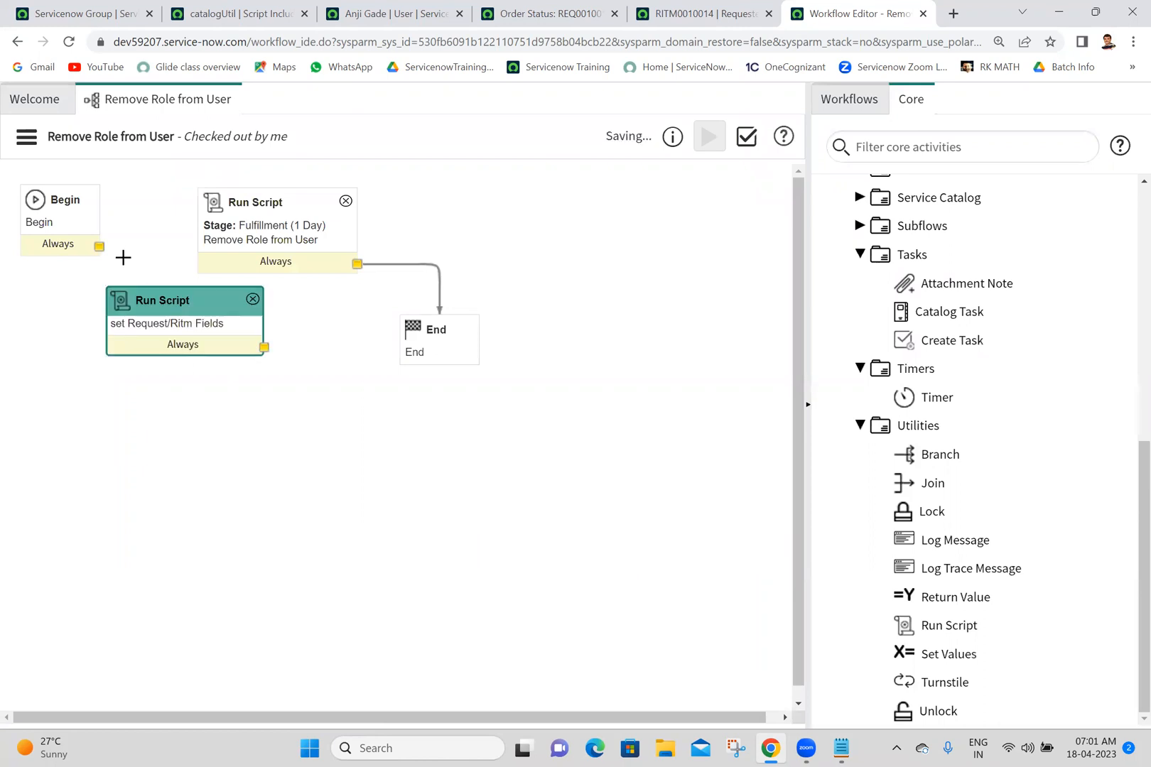
left_click_drag(100, 246, 177, 306)
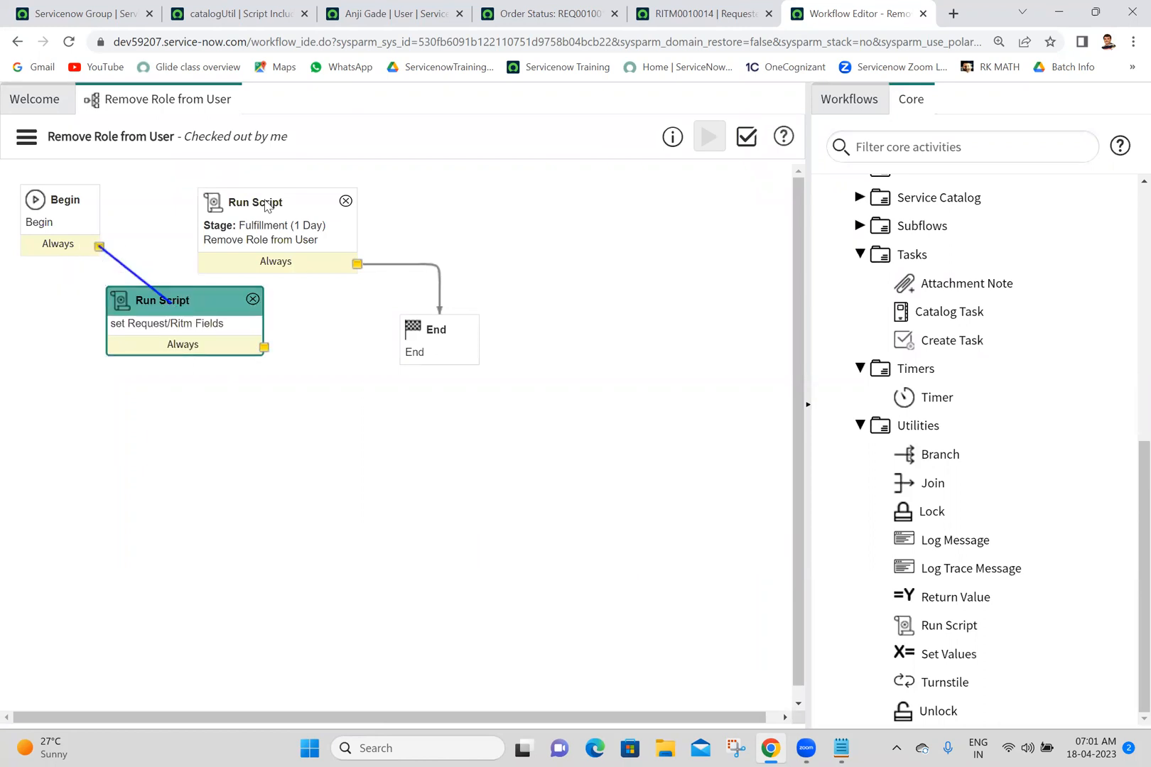
left_click_drag(353, 205, 465, 187)
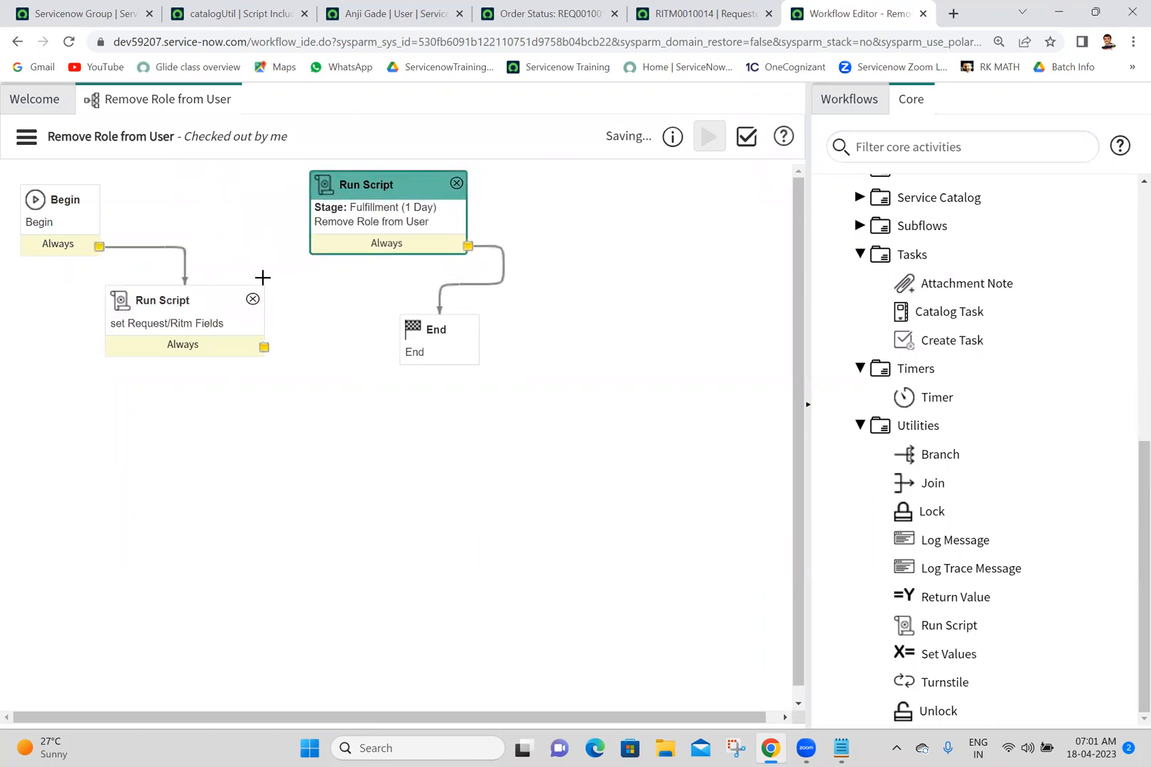
left_click_drag(263, 347, 356, 211)
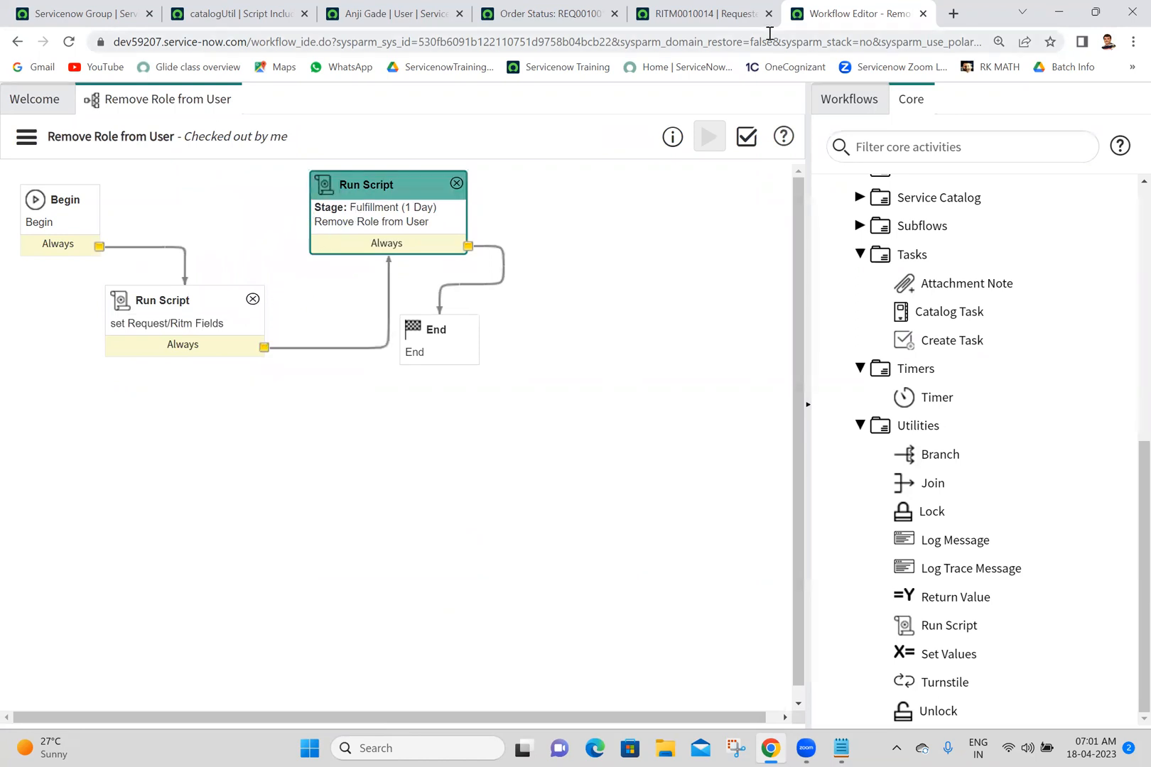
Step: Close the old requested item and bring back a fresh Remove Role from User order form
left_click(714, 13)
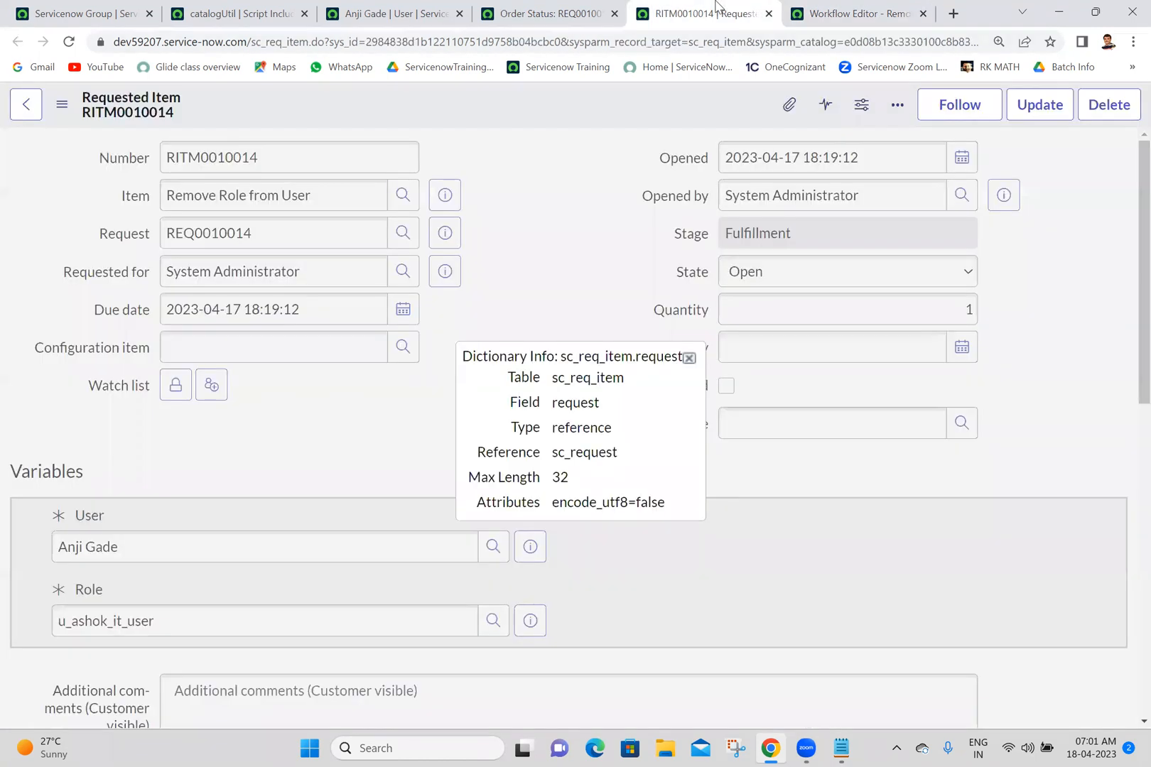
left_click(769, 13)
left_click(544, 10)
left_click(17, 42)
left_click(69, 42)
Step: Select the test user and the role u_data_dot_technology_user, and order the Remove Role from User item
left_click(105, 371)
type("anji")
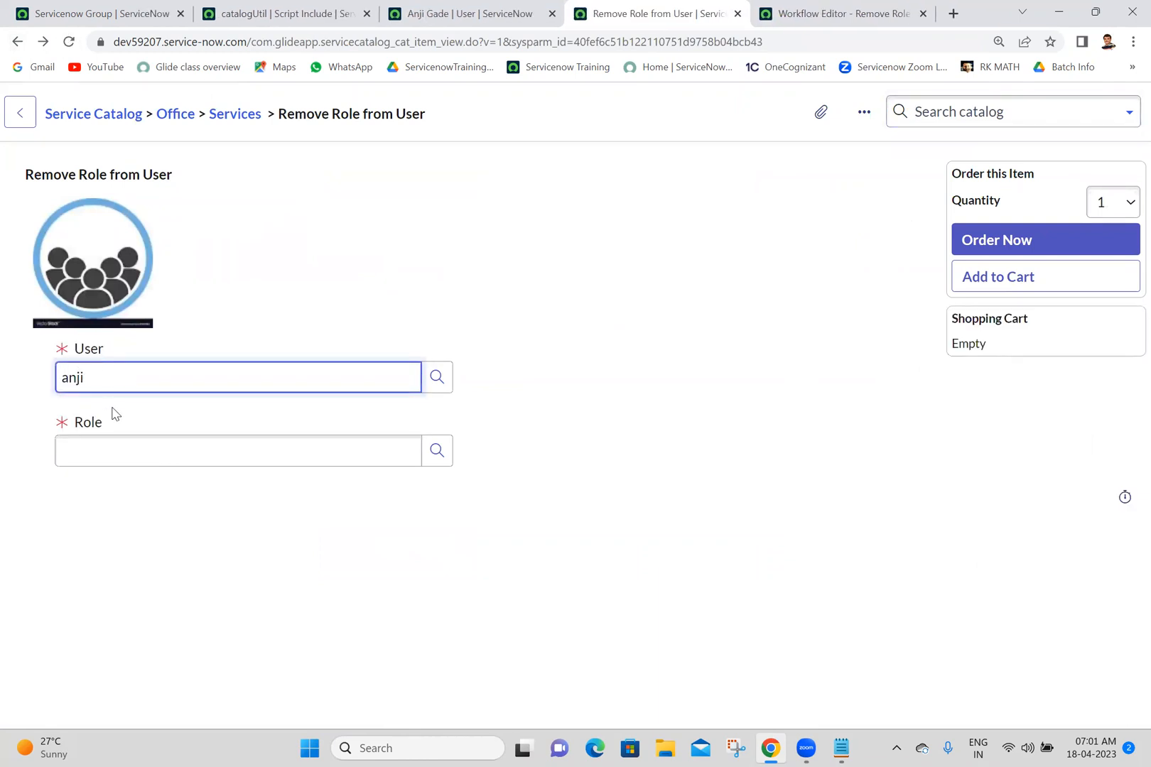
left_click(141, 488)
left_click(362, 464)
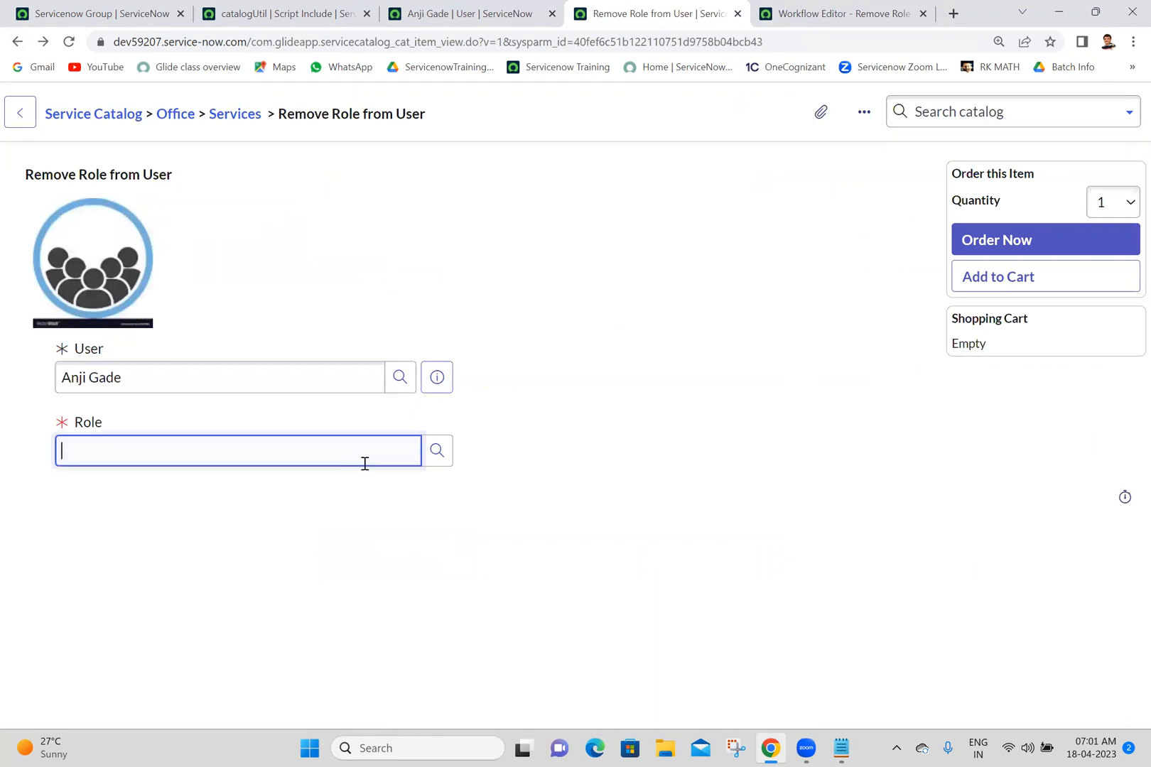
type("u")
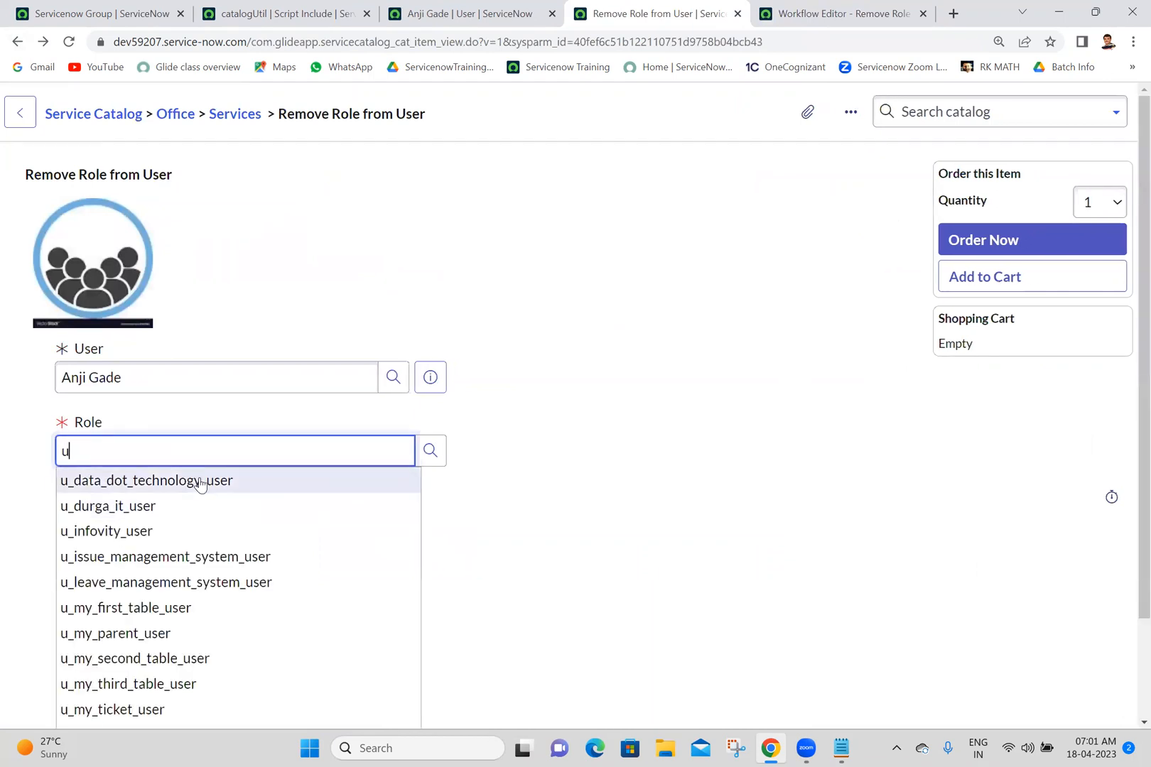
left_click(201, 481)
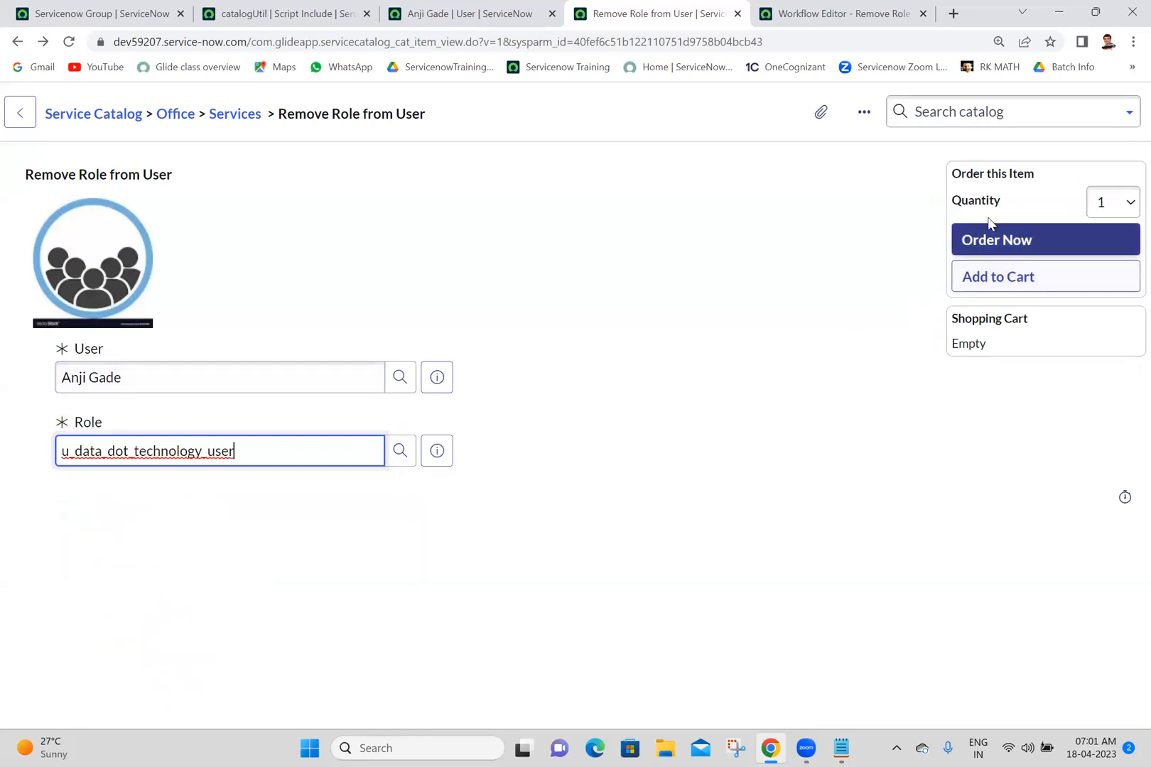
left_click(985, 245)
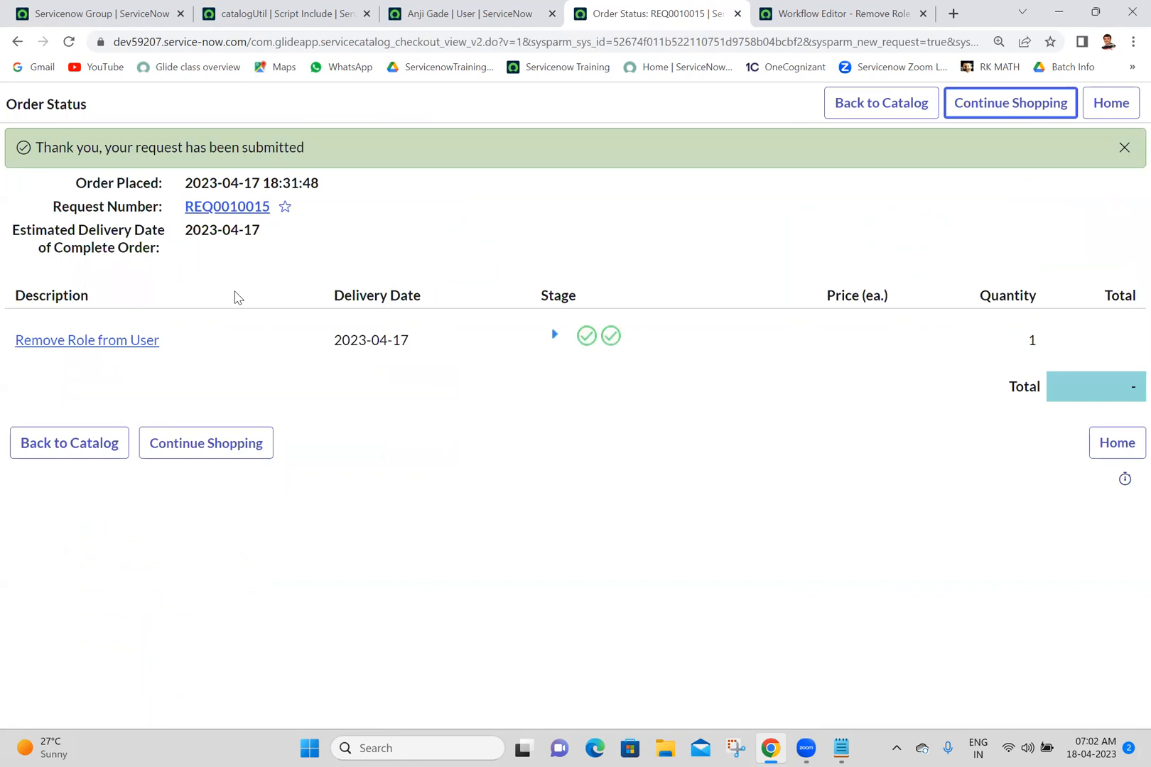
Step: Open the newly submitted request in a separate tab and examine its Requested for field
middle_click(236, 207)
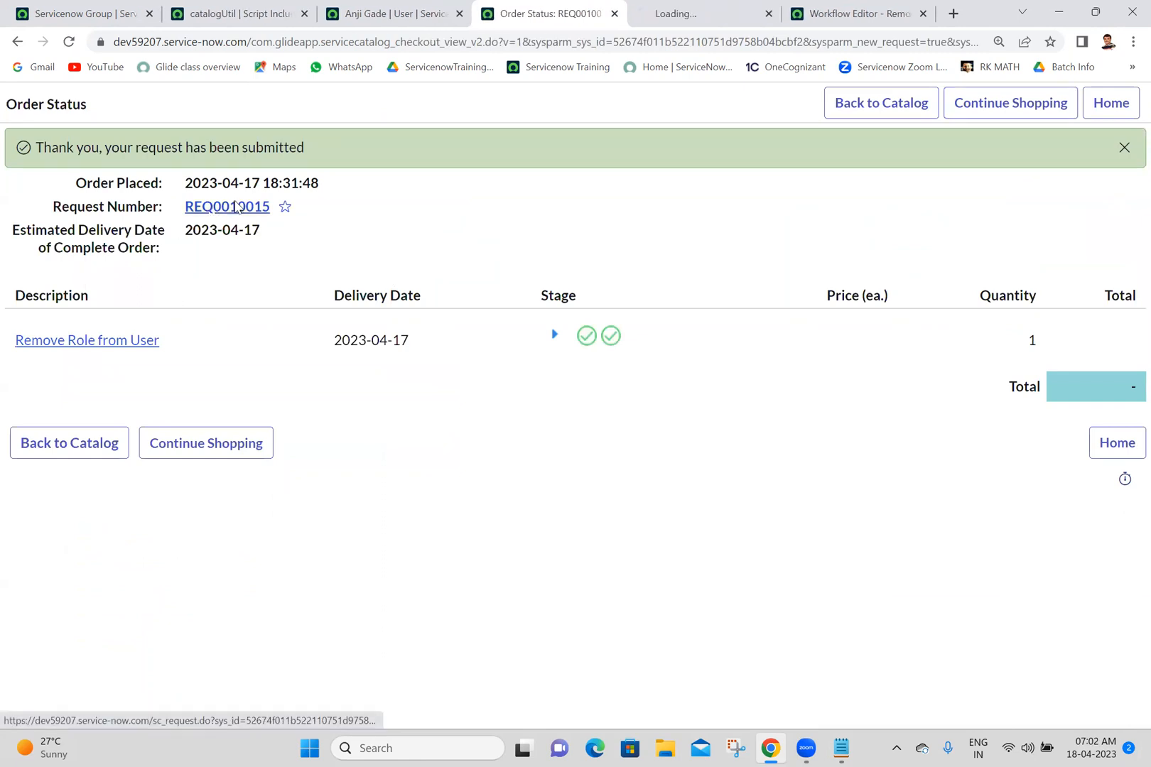
left_click(706, 9)
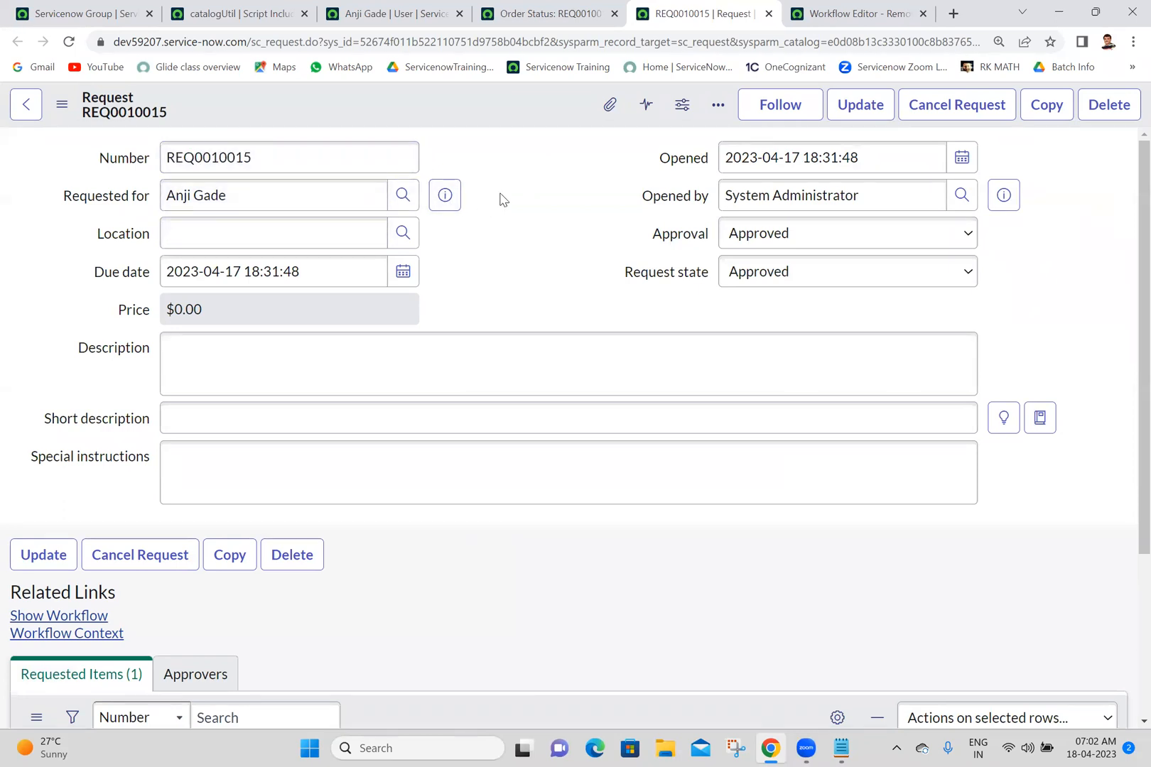
left_click(263, 197)
triple_click(263, 197)
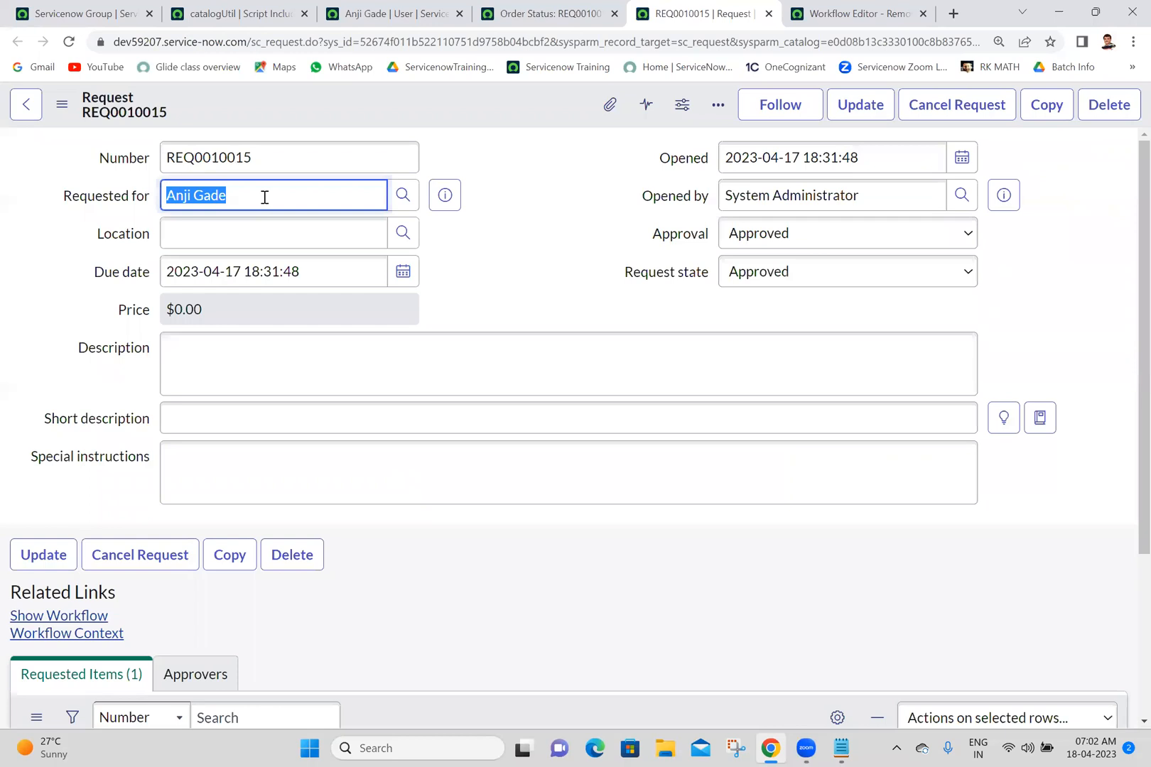
left_click(500, 171)
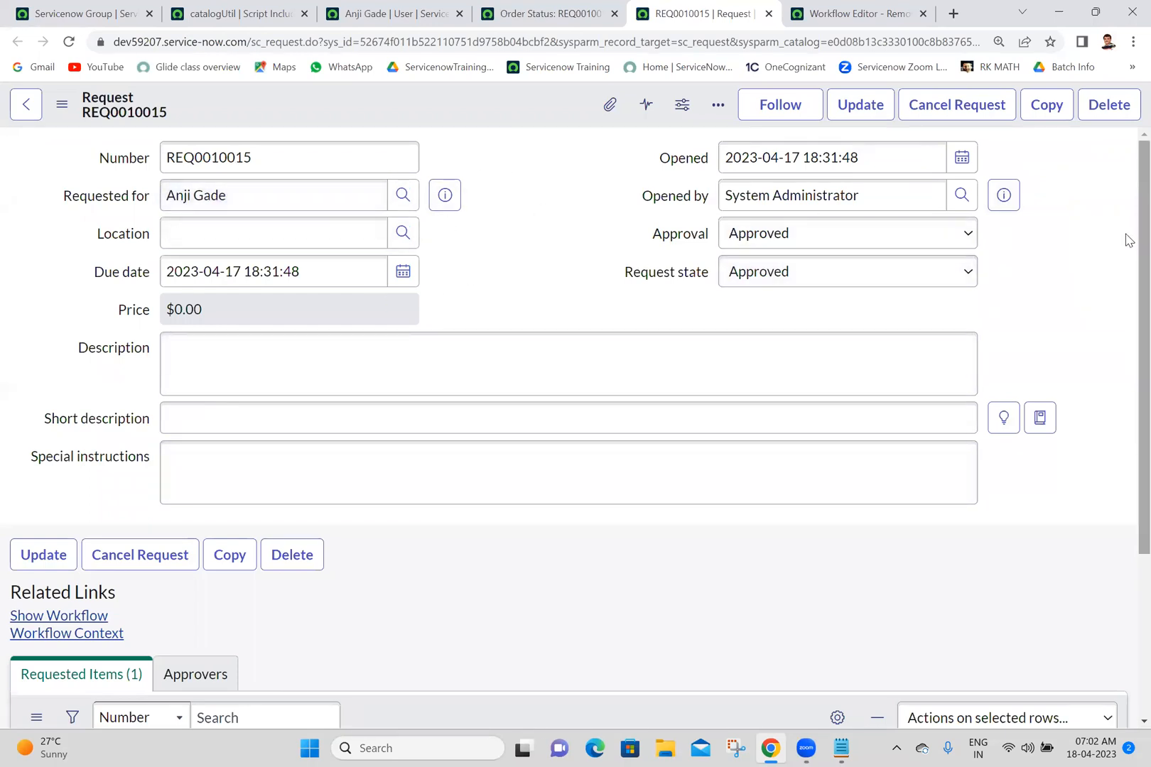
Step: Open the request's requested item in a separate tab and examine its Requested for field
scroll(1127, 298, "down", 2)
scroll(1125, 341, "down", 1)
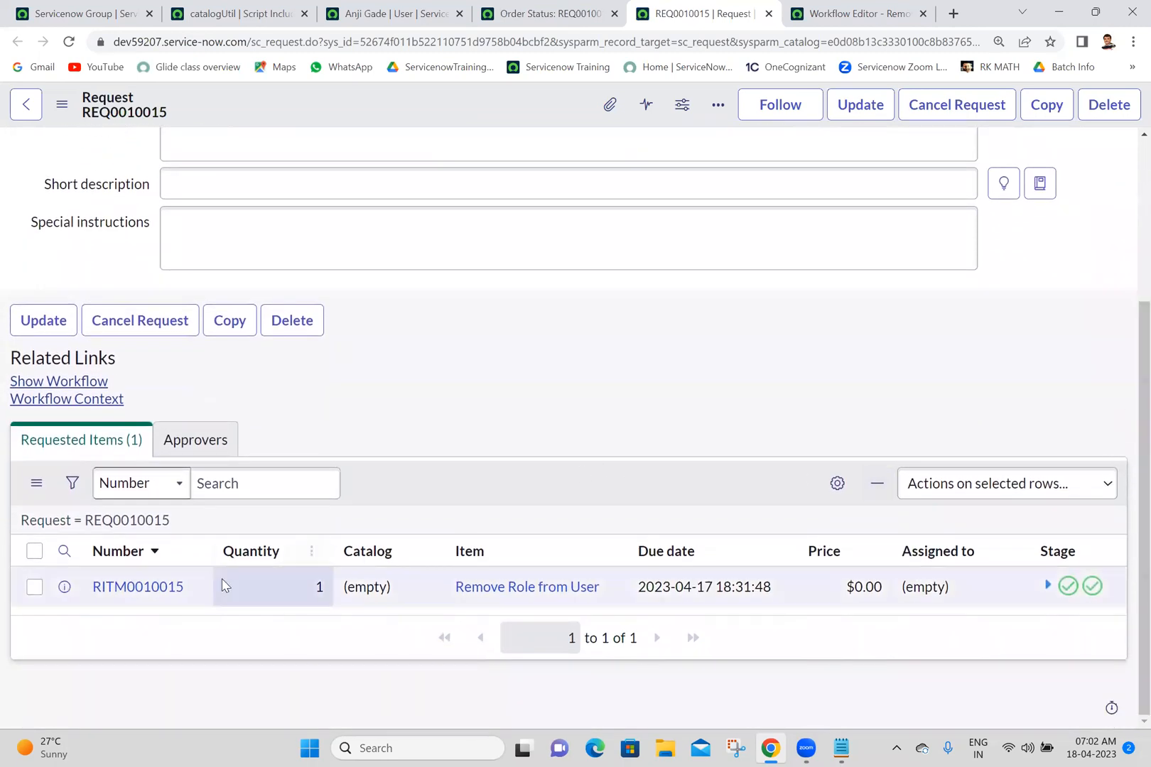
middle_click(174, 587)
left_click(689, 9)
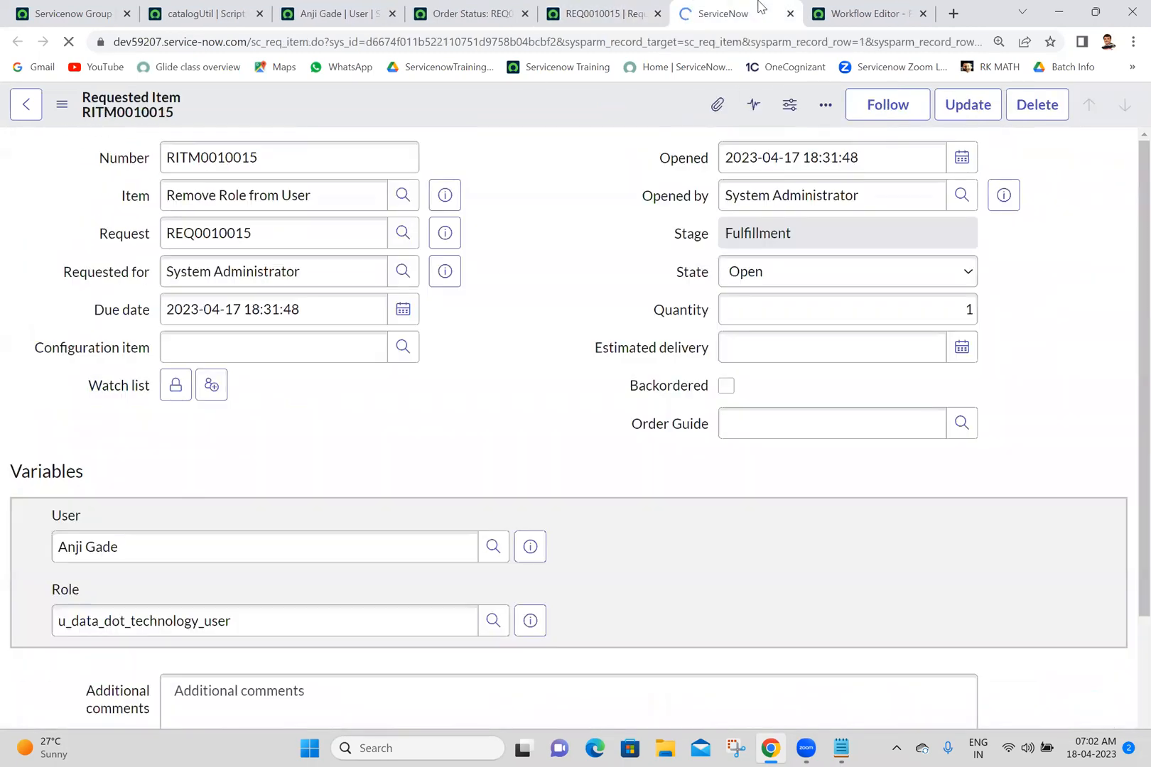
left_click(547, 224)
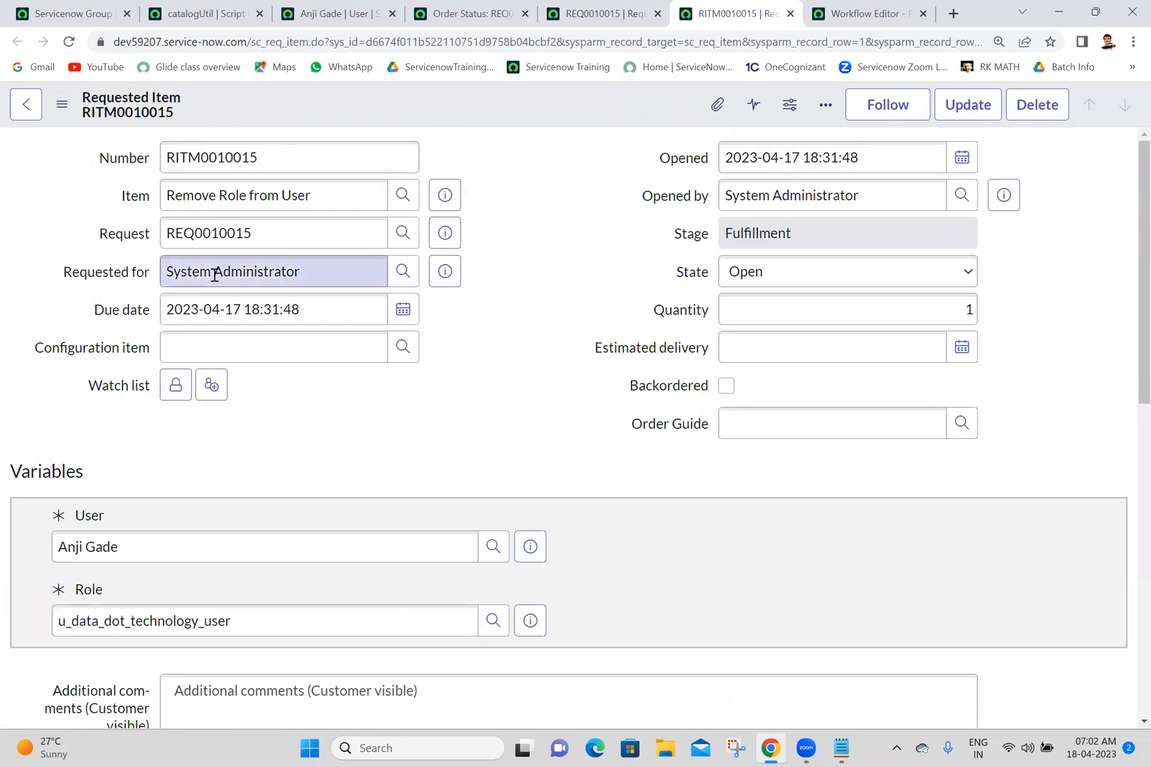
left_click(373, 270)
triple_click(373, 270)
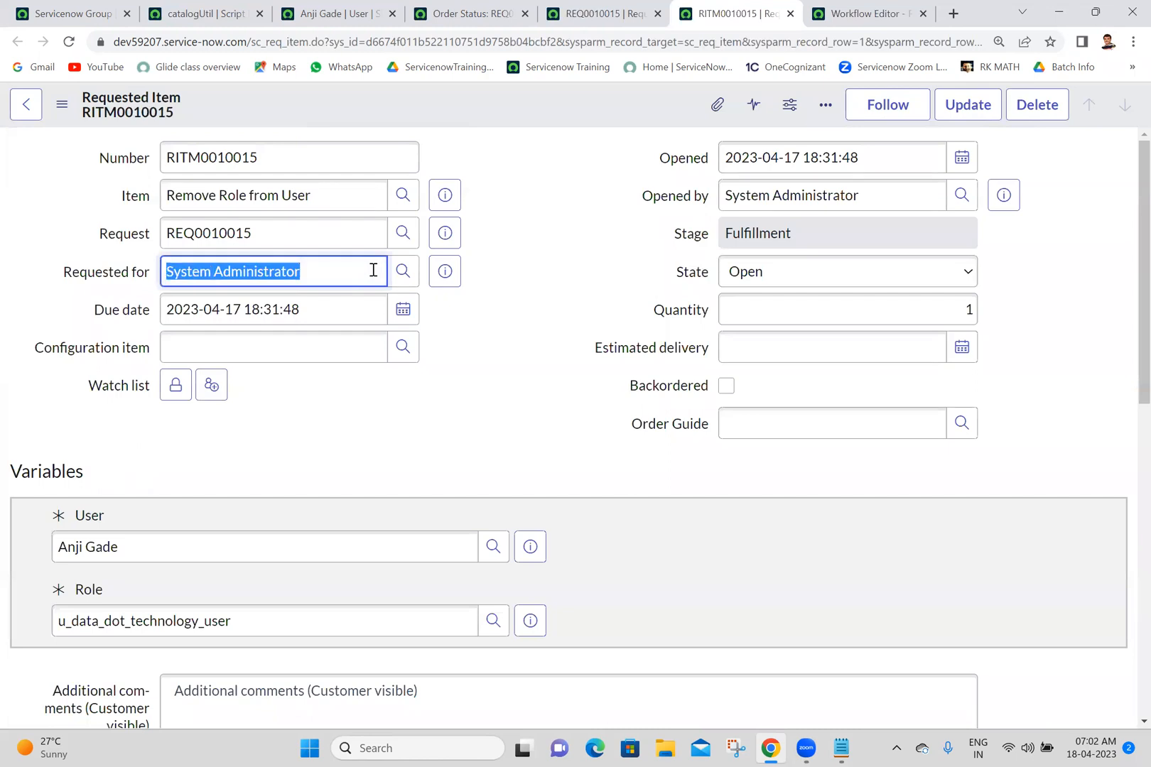
left_click(568, 238)
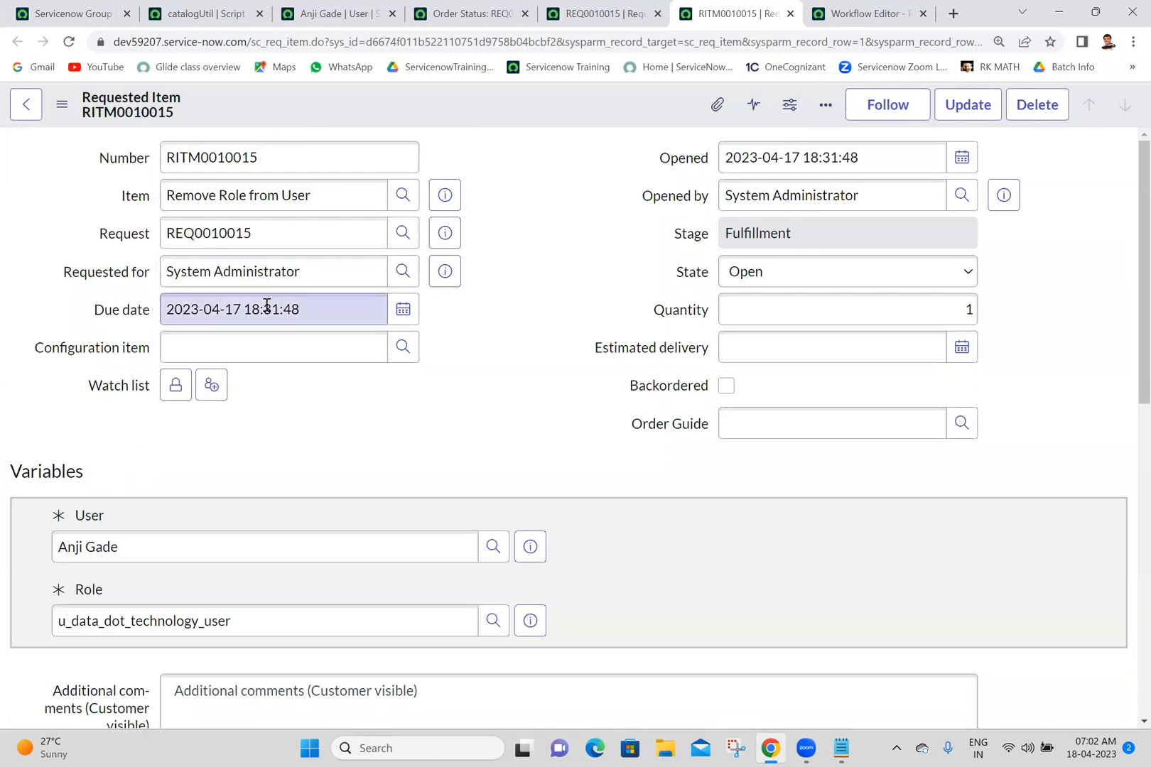
left_click(352, 272)
triple_click(353, 272)
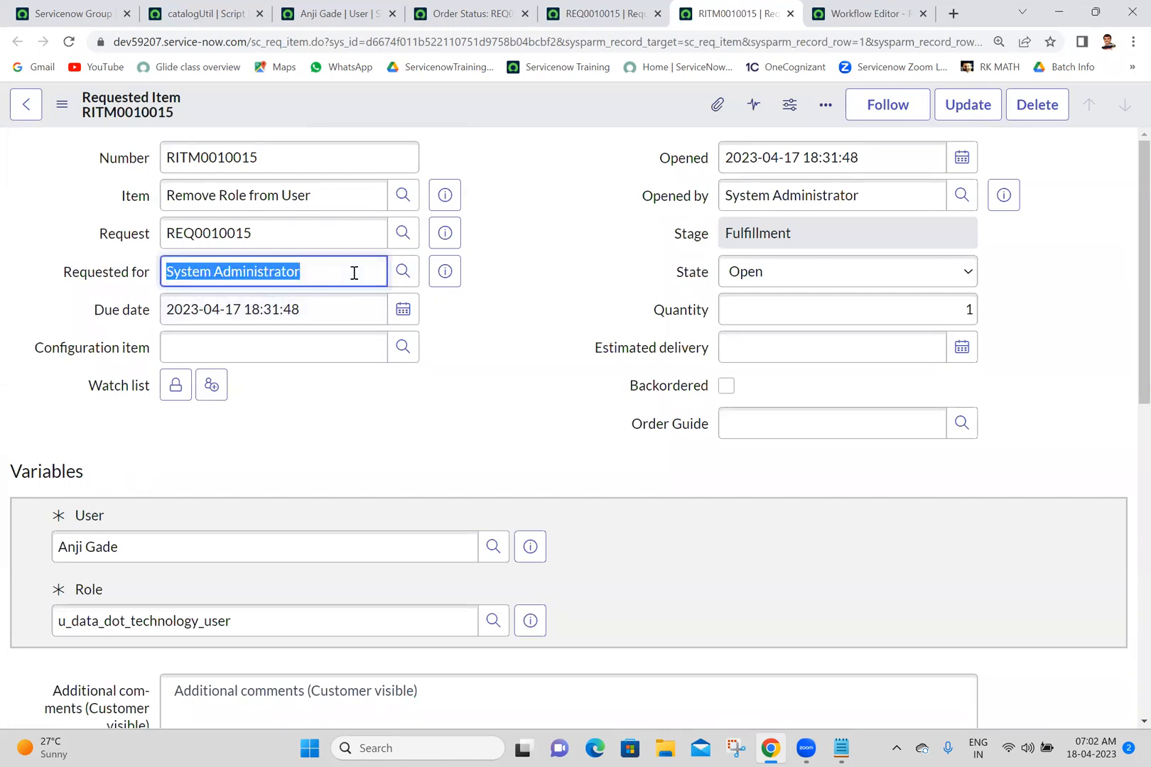
left_click(534, 256)
Step: Append current.requested_for=user; and current.update(); after the if block in the set Request/Ritm Fields activity's script
left_click(870, 8)
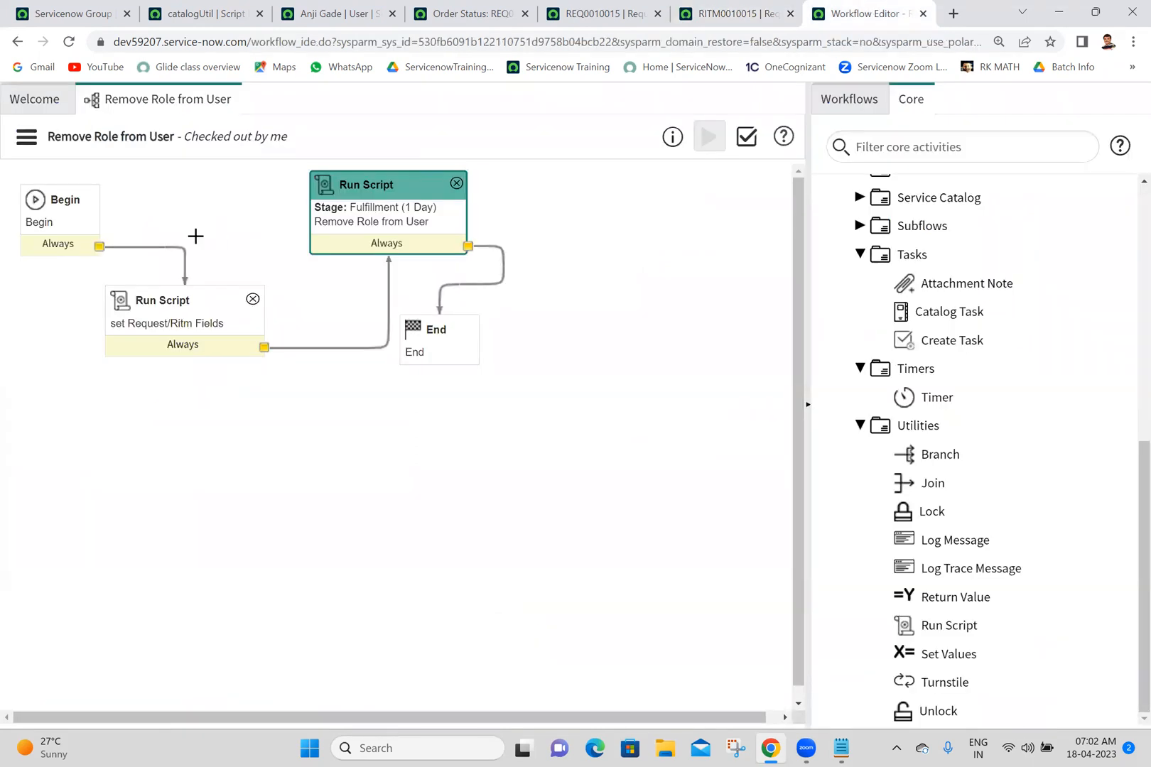
double_click(178, 328)
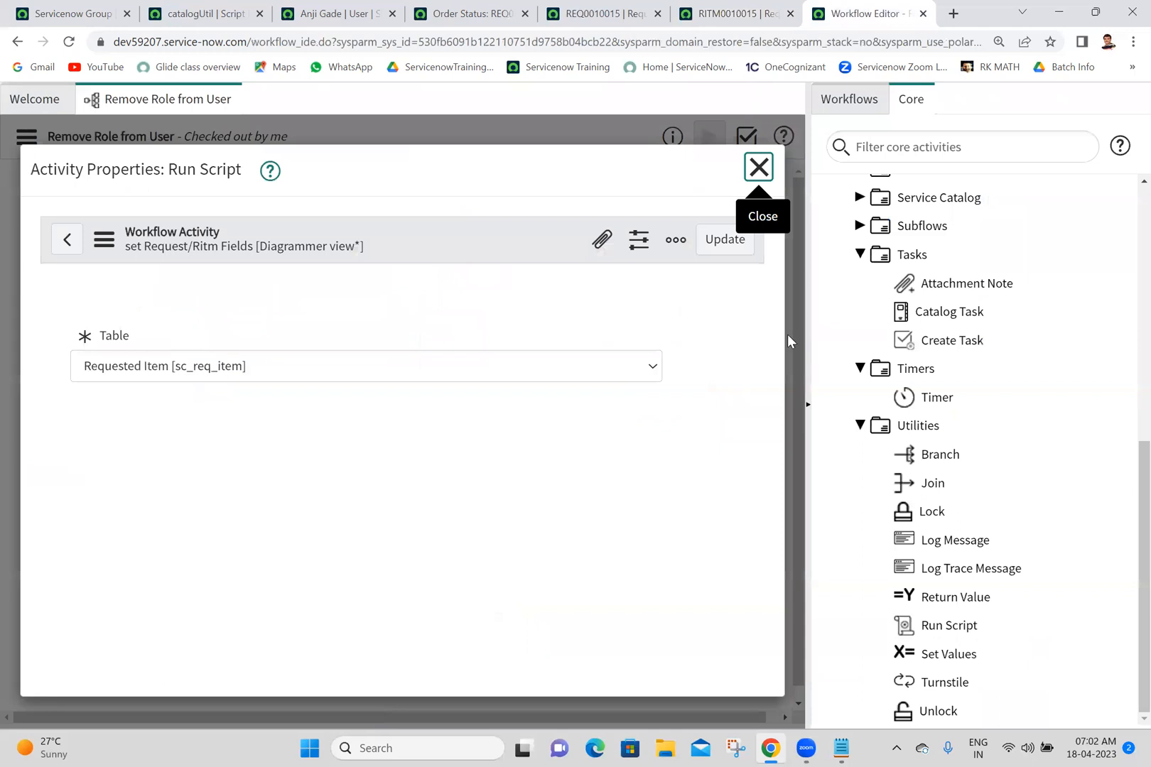
left_click_drag(757, 326, 758, 478)
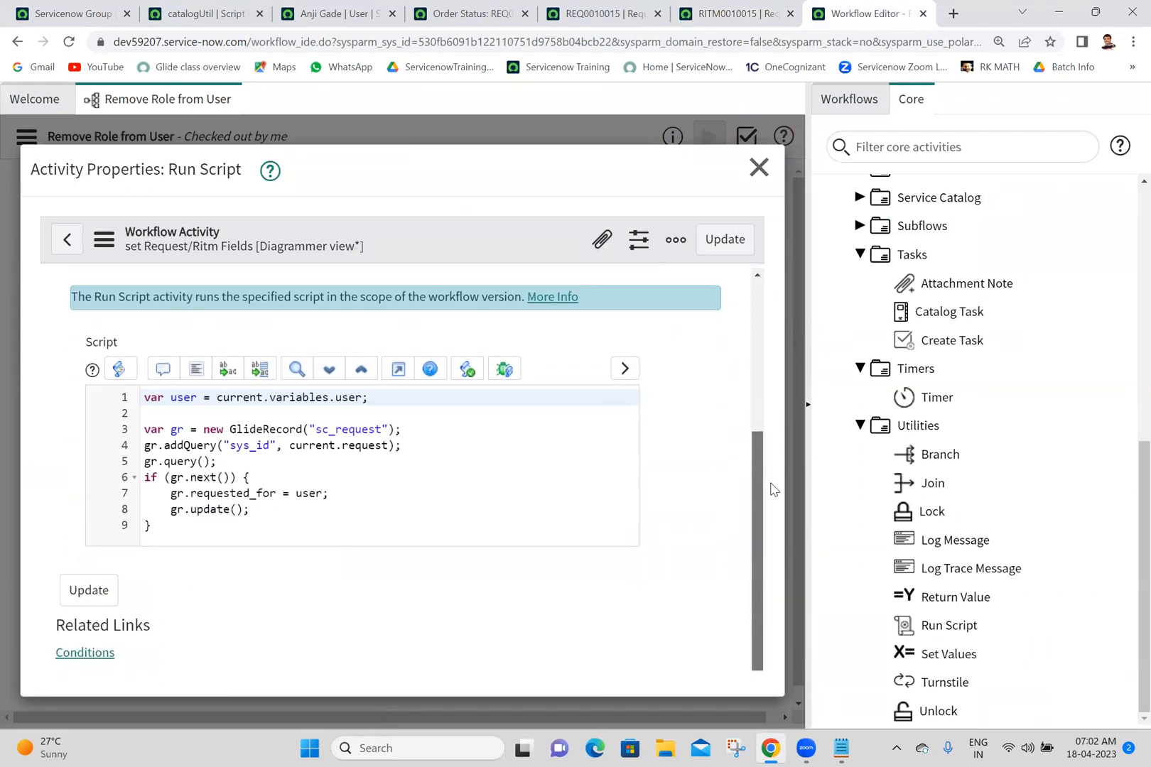
left_click(182, 537)
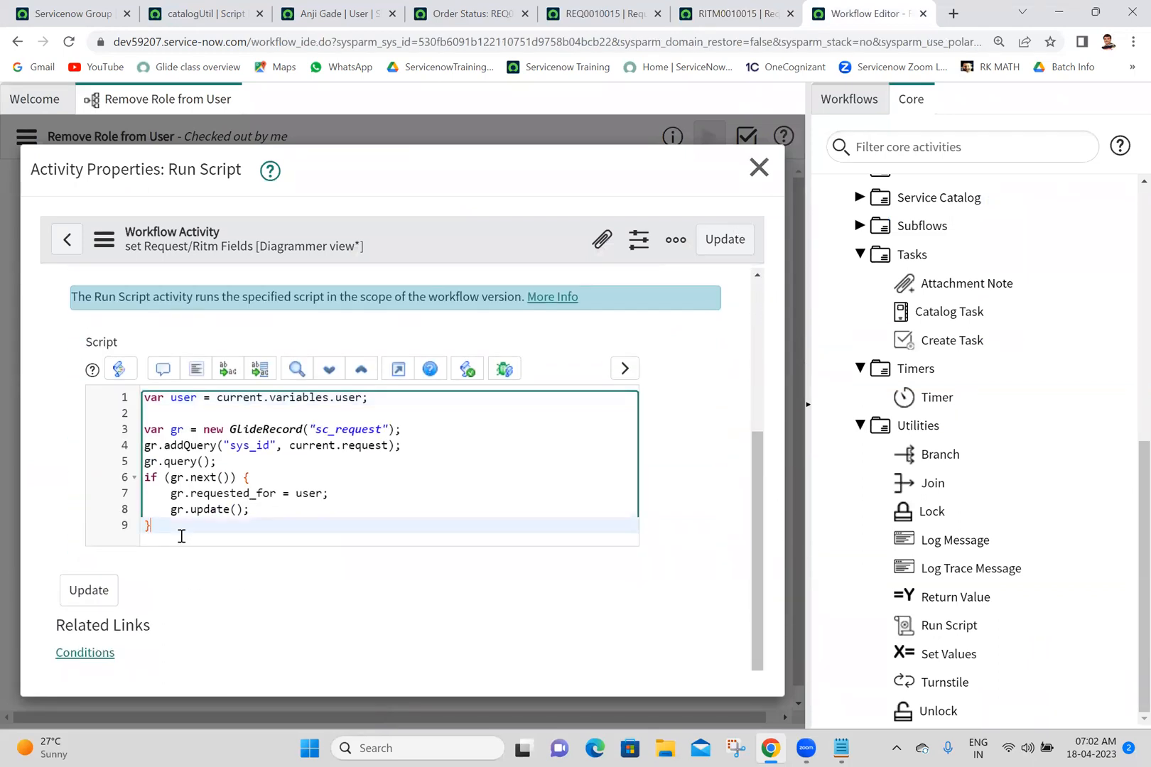
key("Return")
key("Return")
type("current.")
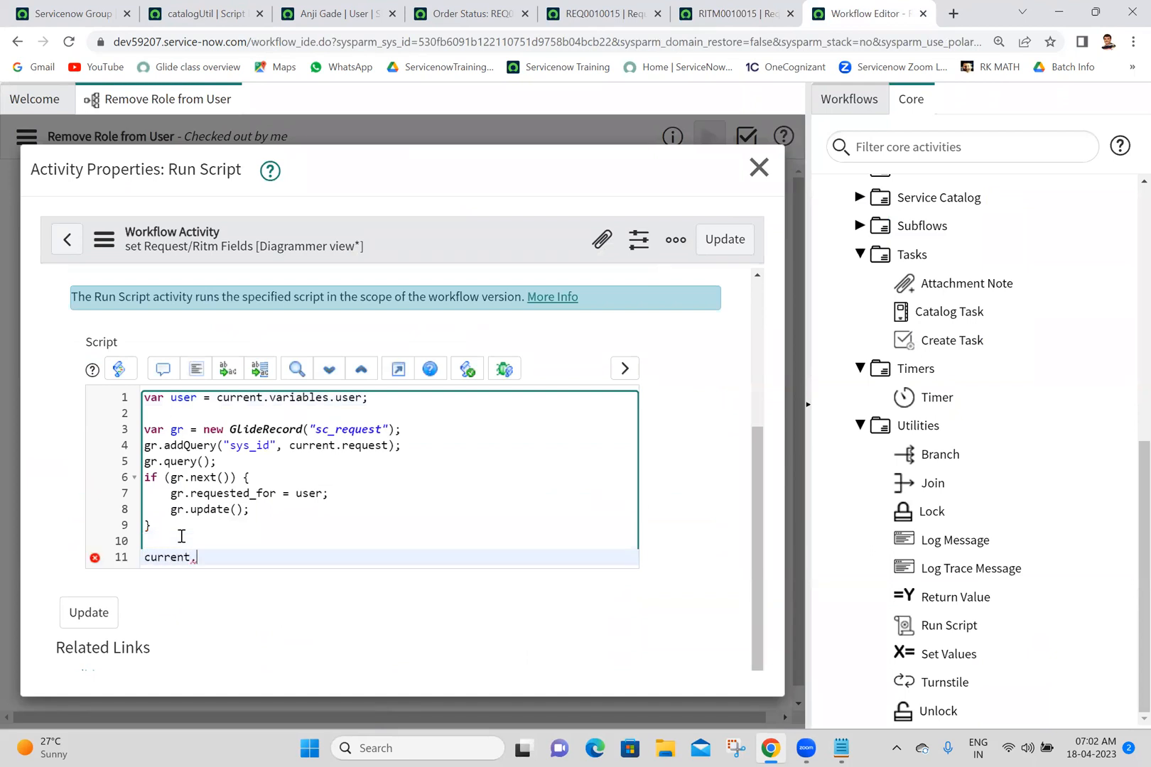
type("requested_for=u")
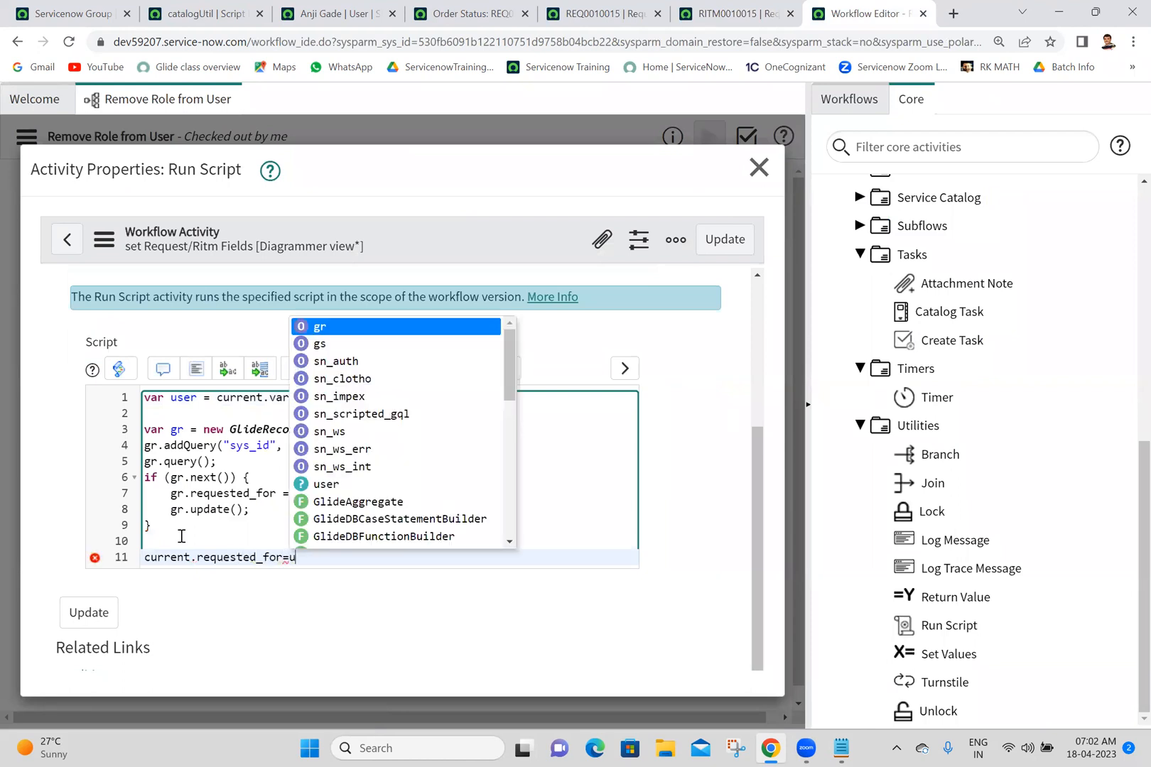
type("ser;")
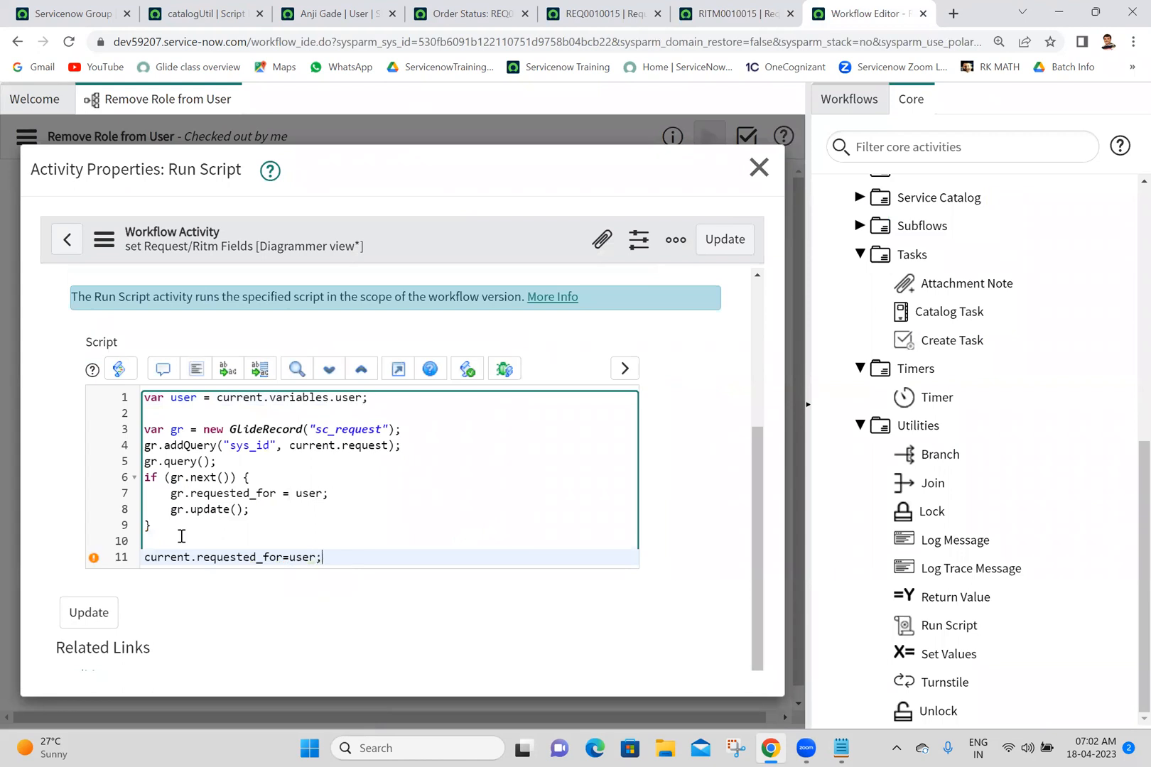
key("Return")
type("current.update();")
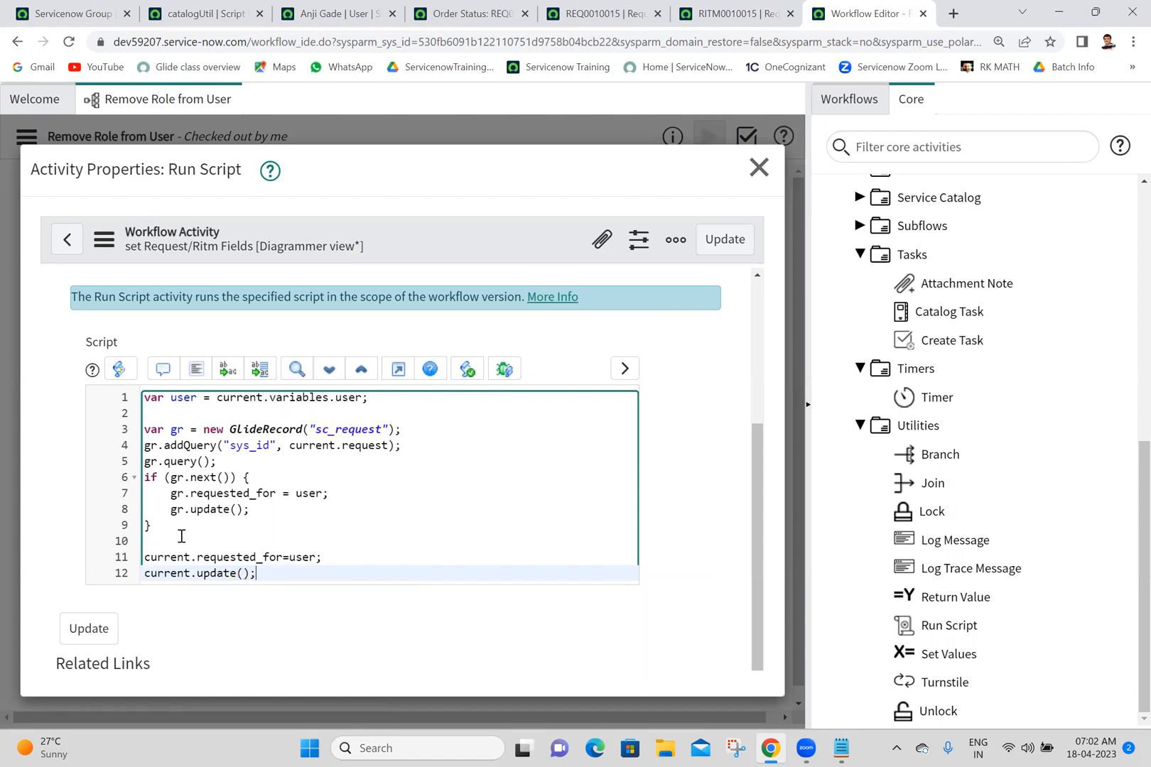
Step: Review the script's sc_request query block and its two closing lines that update the current requested item
mouse_move(167, 539)
left_mouse_down()
mouse_move(149, 525)
mouse_move(158, 463)
mouse_move(145, 435)
left_mouse_up()
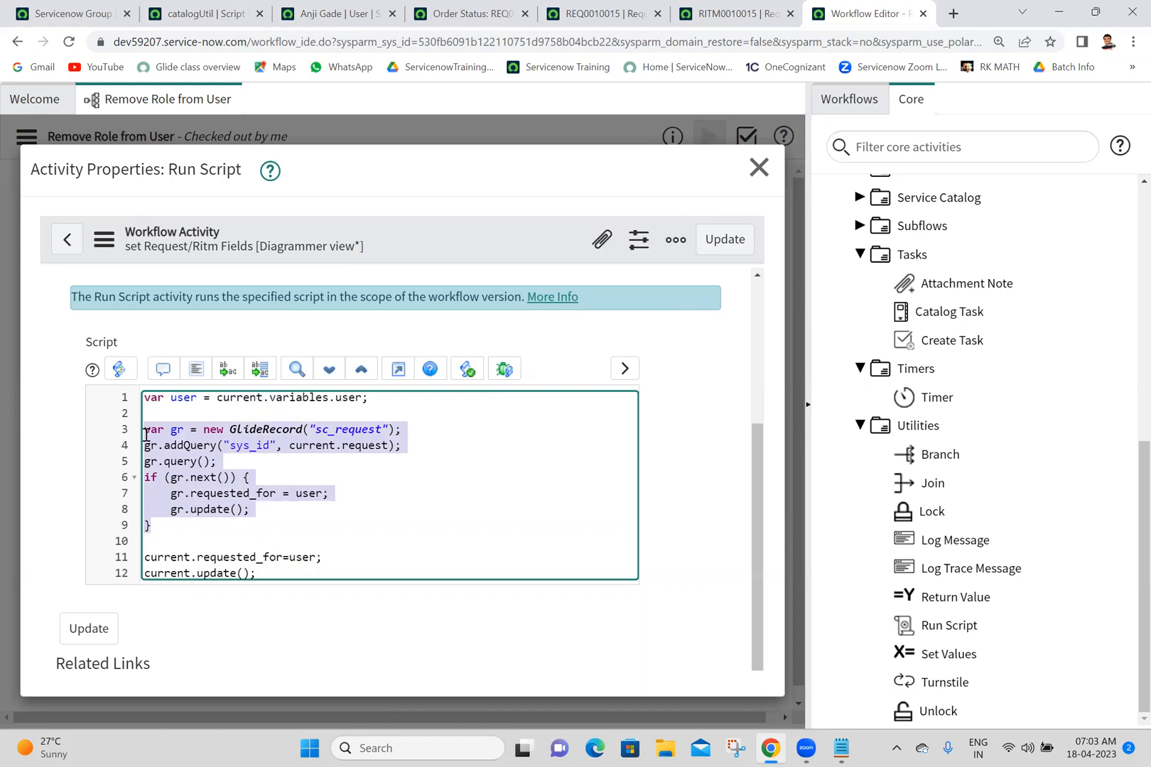
left_click(270, 572)
left_click_drag(270, 573, 125, 564)
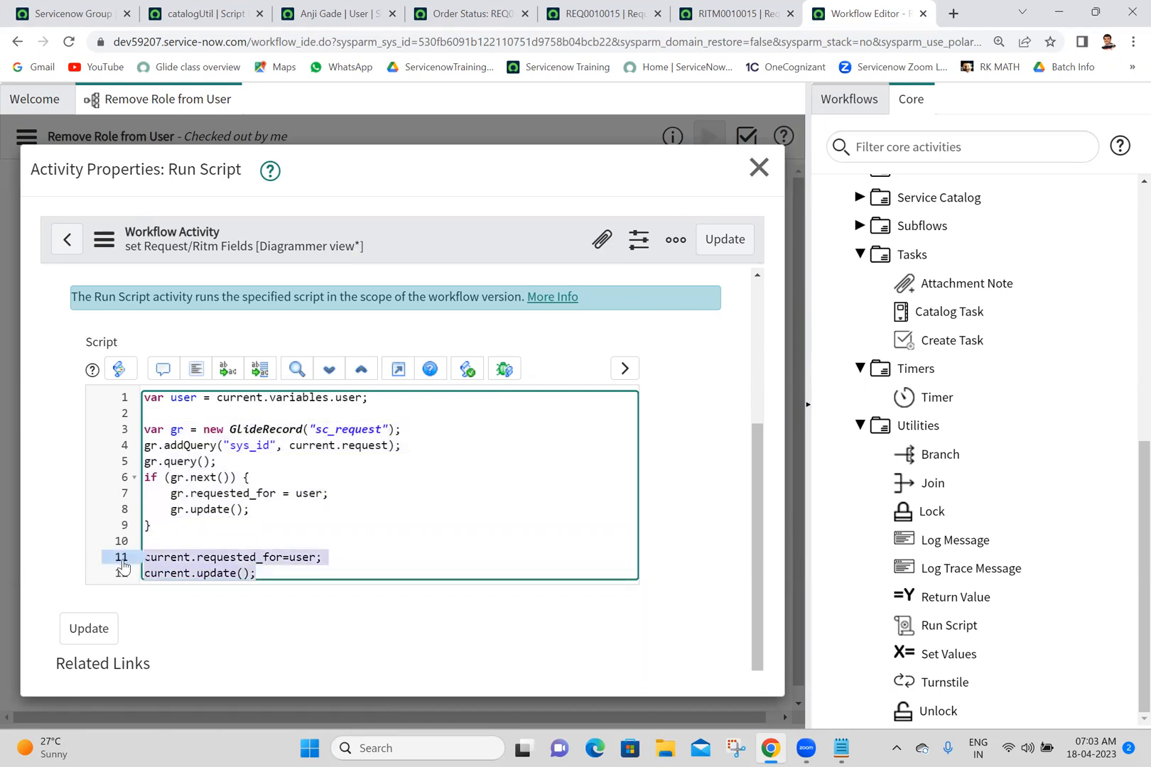
Step: Copy the script's two closing current.requested_for and current.update() lines and save the set Request/Ritm Fields activity
left_click(257, 573)
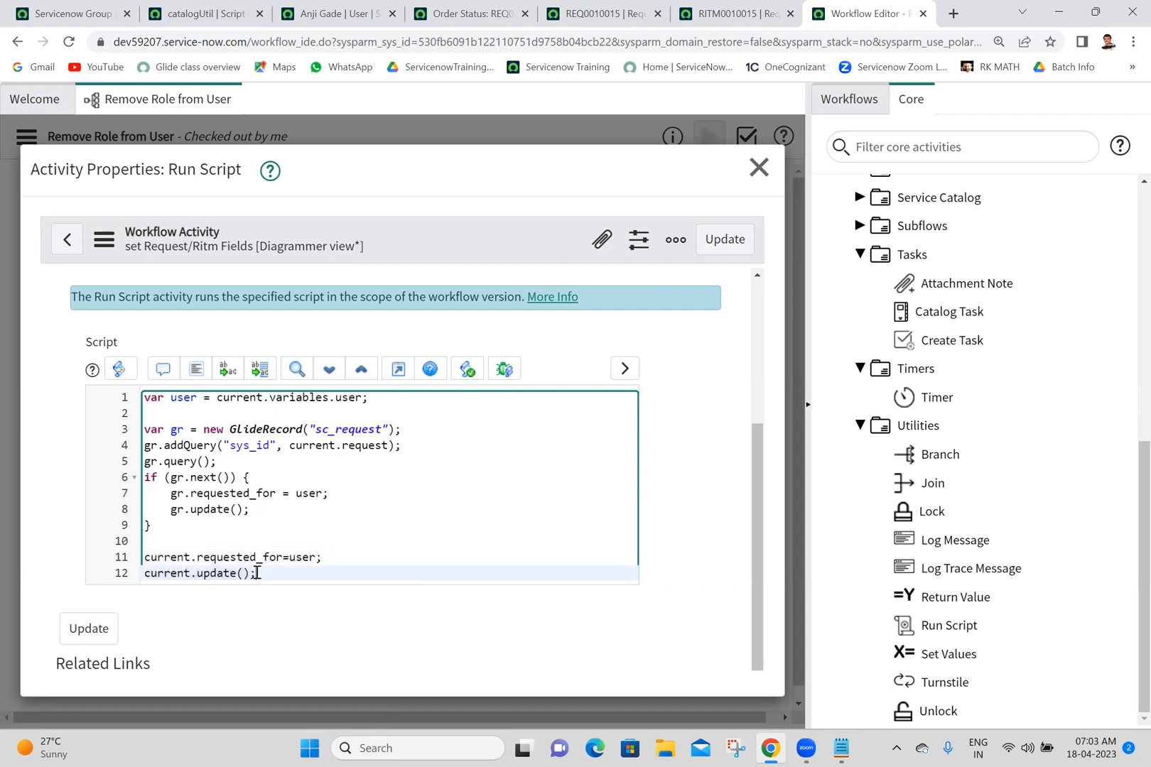
left_click(342, 543)
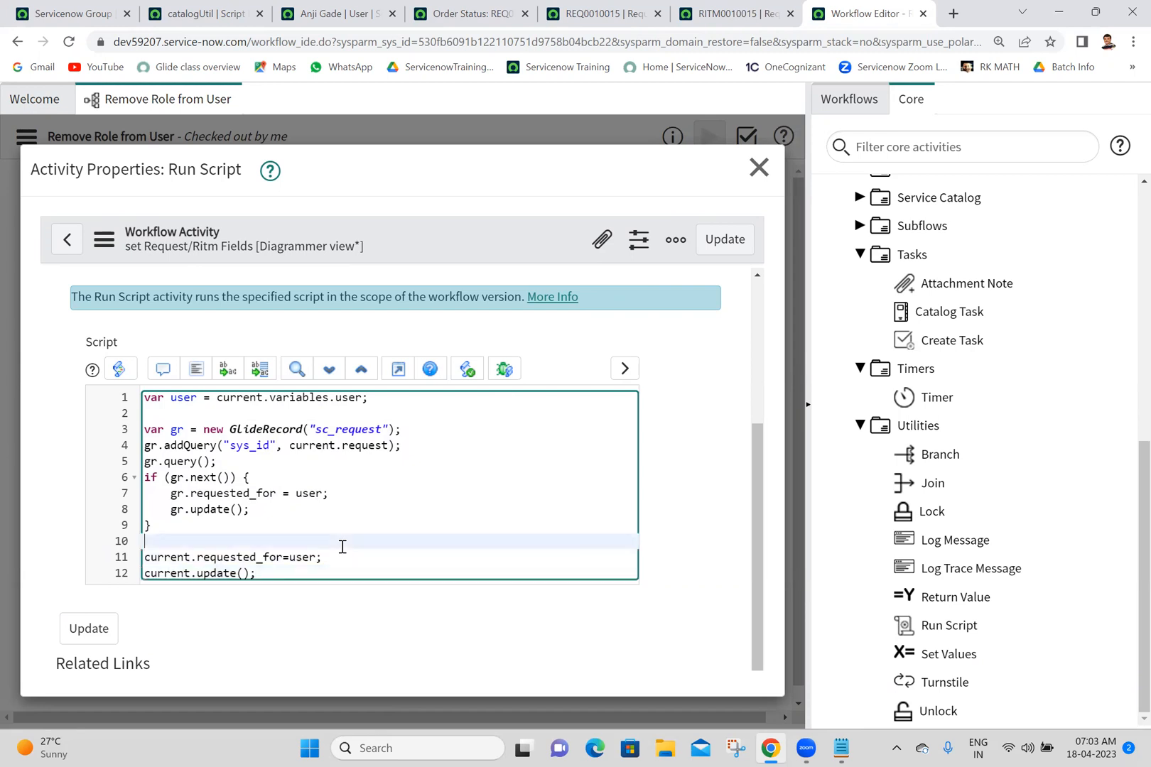
left_click(282, 559)
left_click(281, 573)
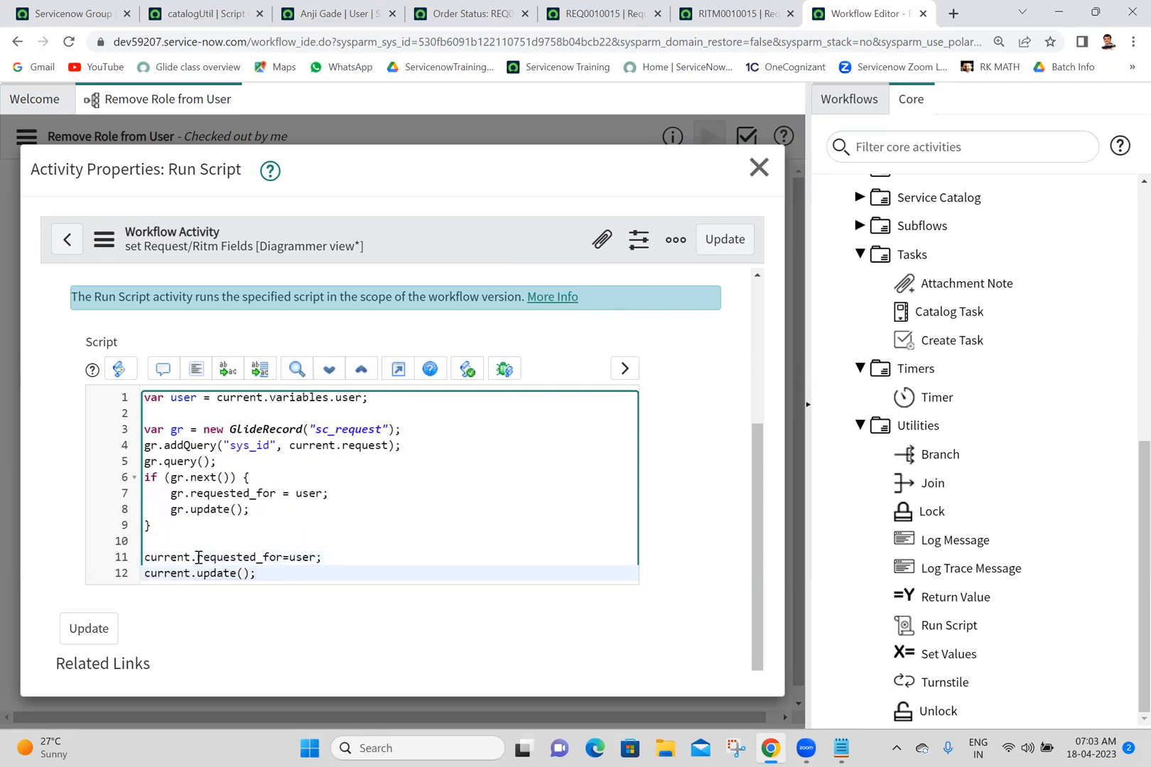
left_click(135, 555, "shift")
key("ctrl+c")
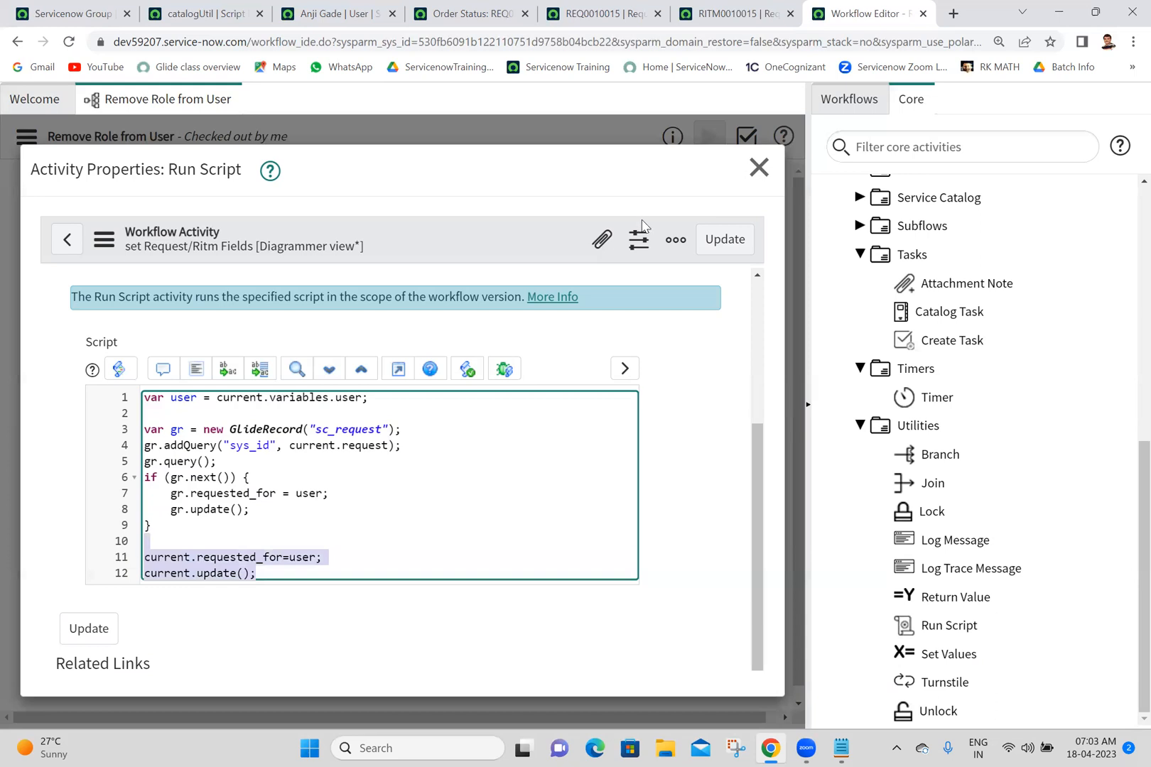
left_click(725, 239)
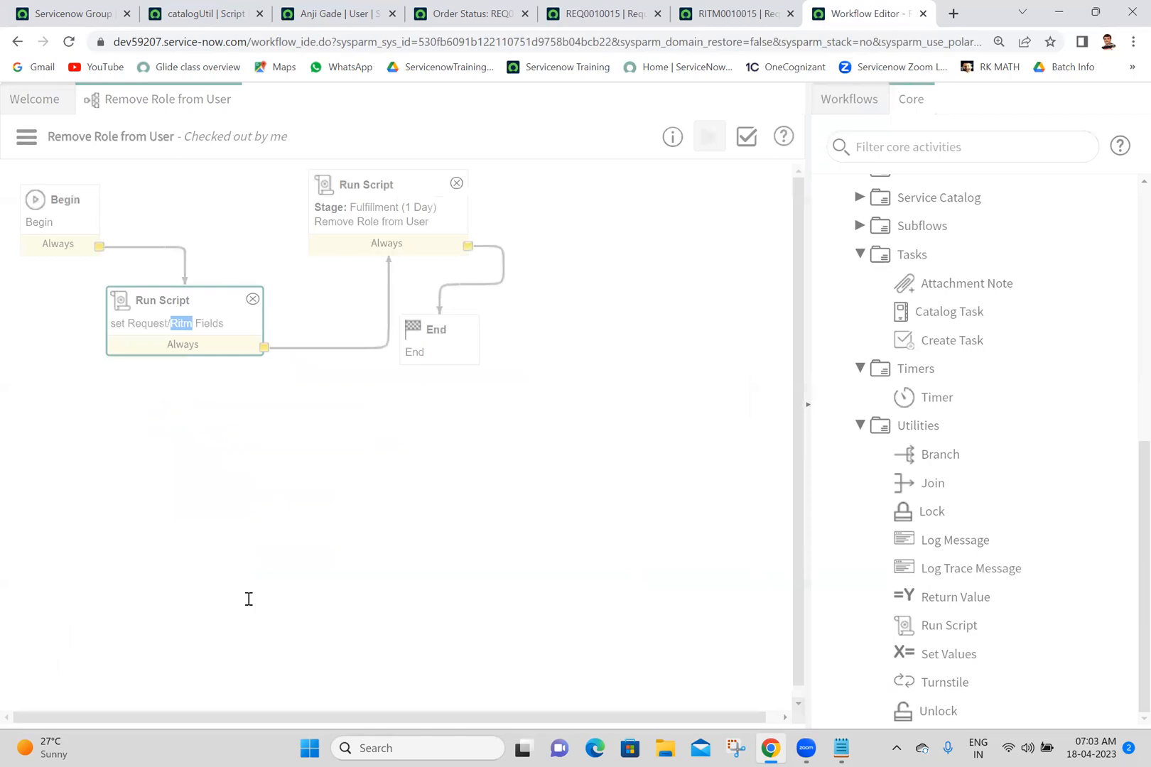
Step: Switch to the Batch 18 notes in Notepad, paste the copied lines below the sc_request script, add four line breaks and save the file
key("alt+Tab")
key("ctrl+v")
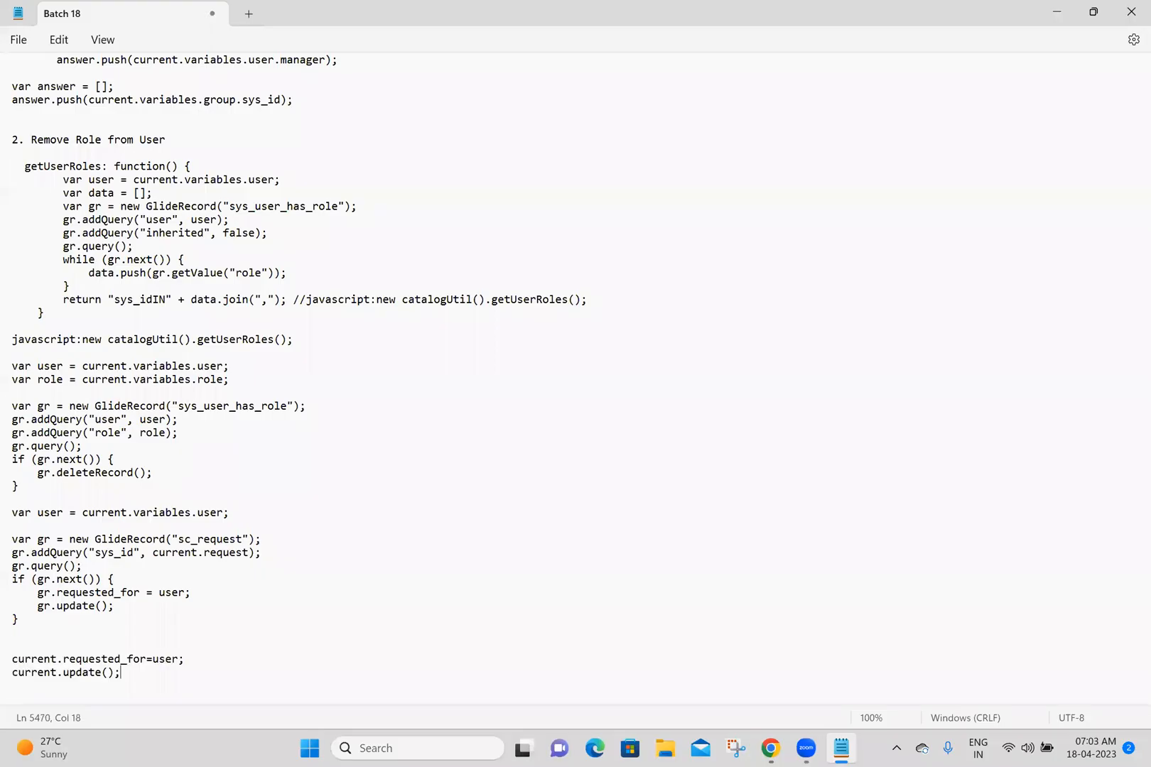
key("Return")
key("Return")
key("Return")
key("Return")
key("ctrl+s")
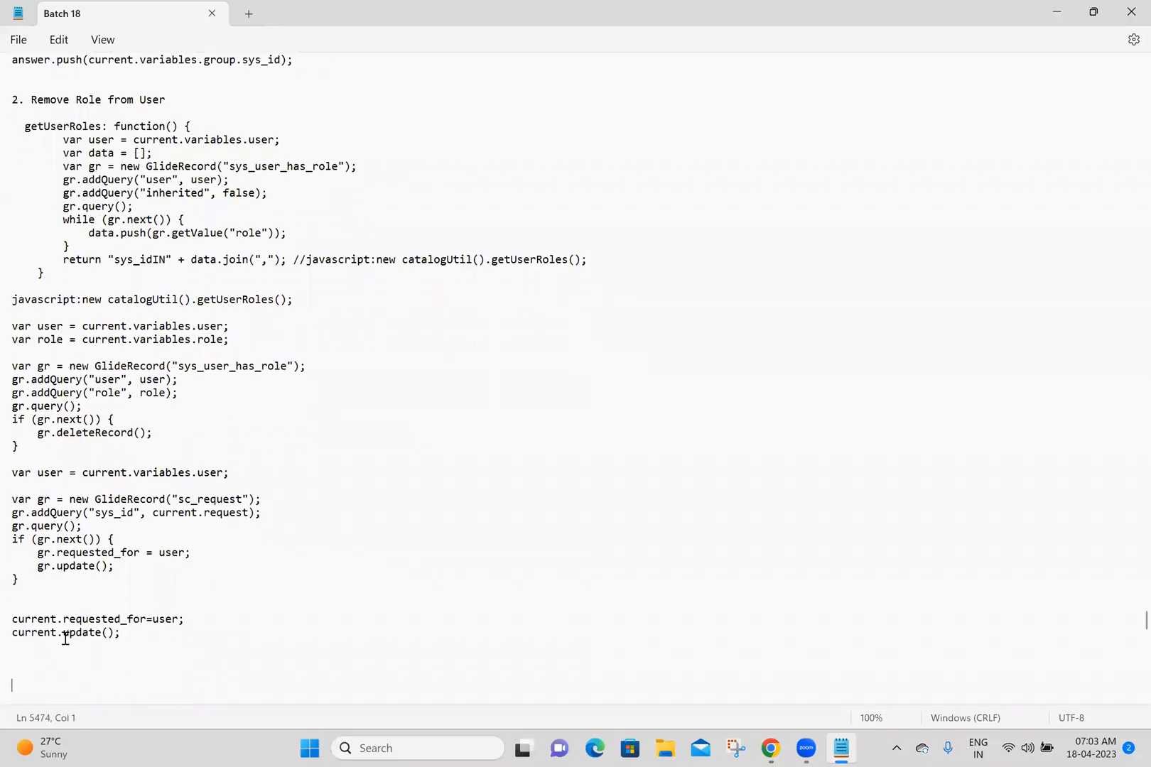
Step: Return to Chrome and close the tabs of the previous test's requested item and request
left_click(771, 748)
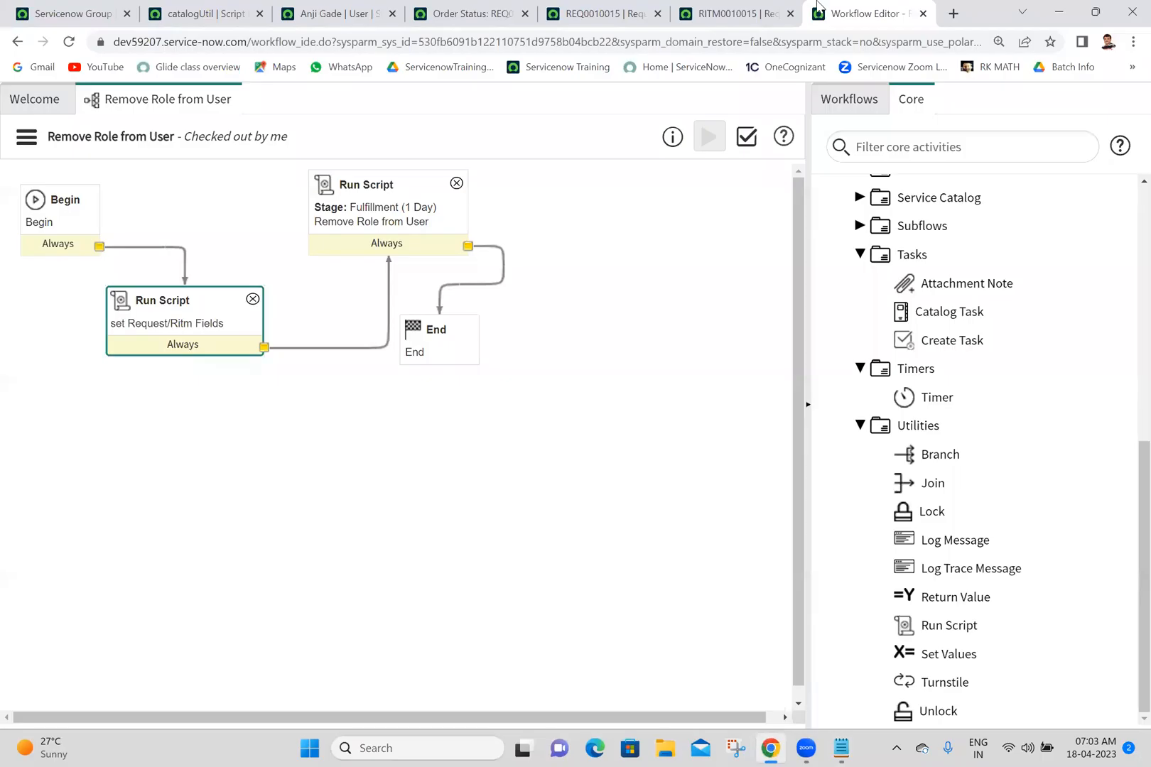
left_click(603, 14)
left_click(735, 14)
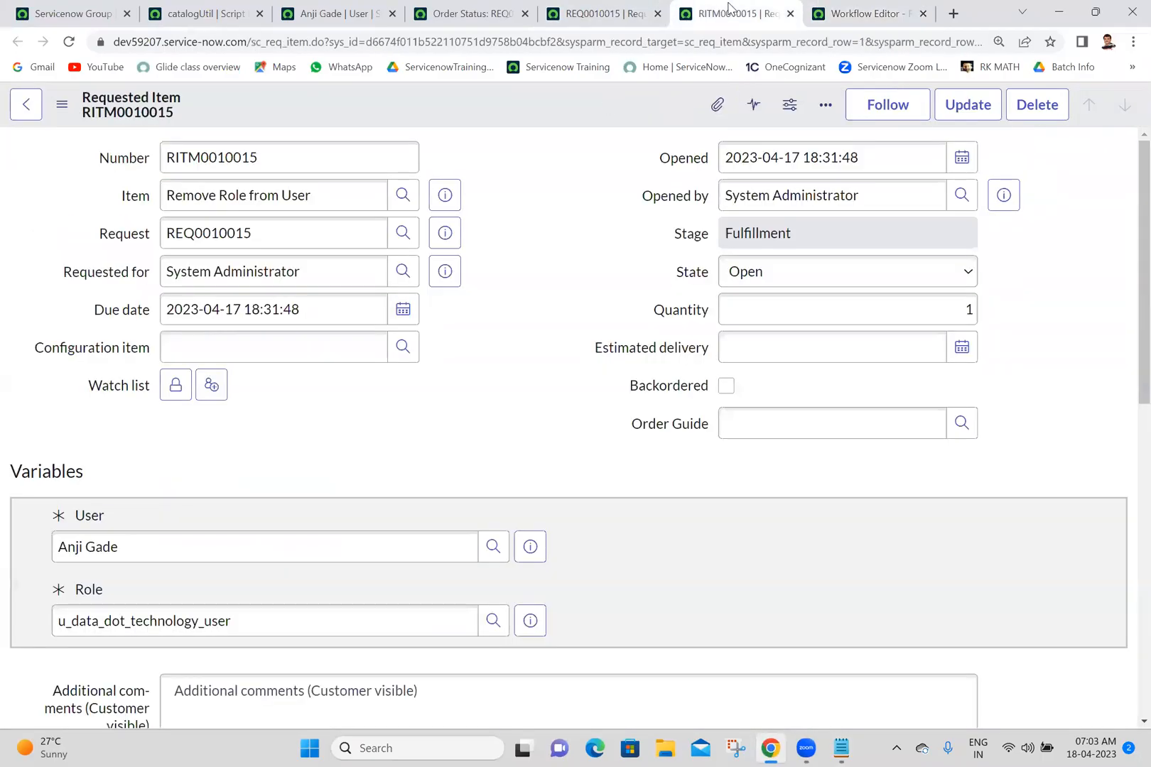
left_click(790, 14)
left_click(643, 14)
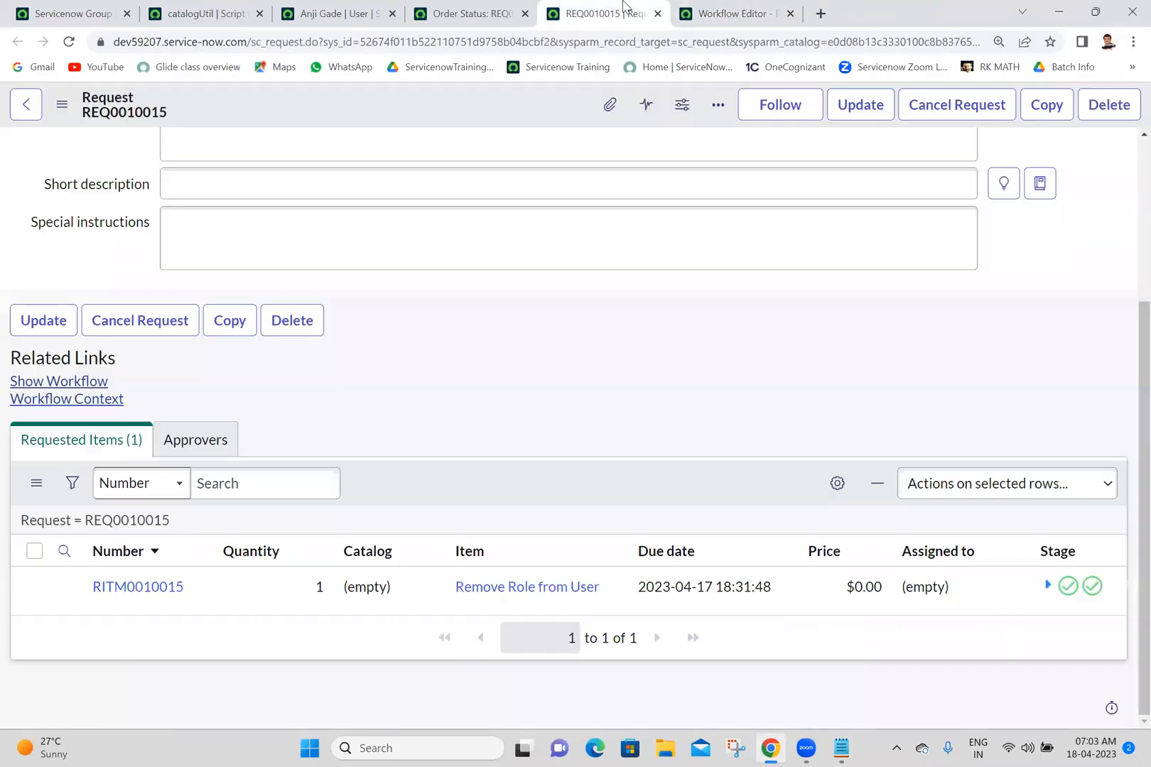
left_click(657, 14)
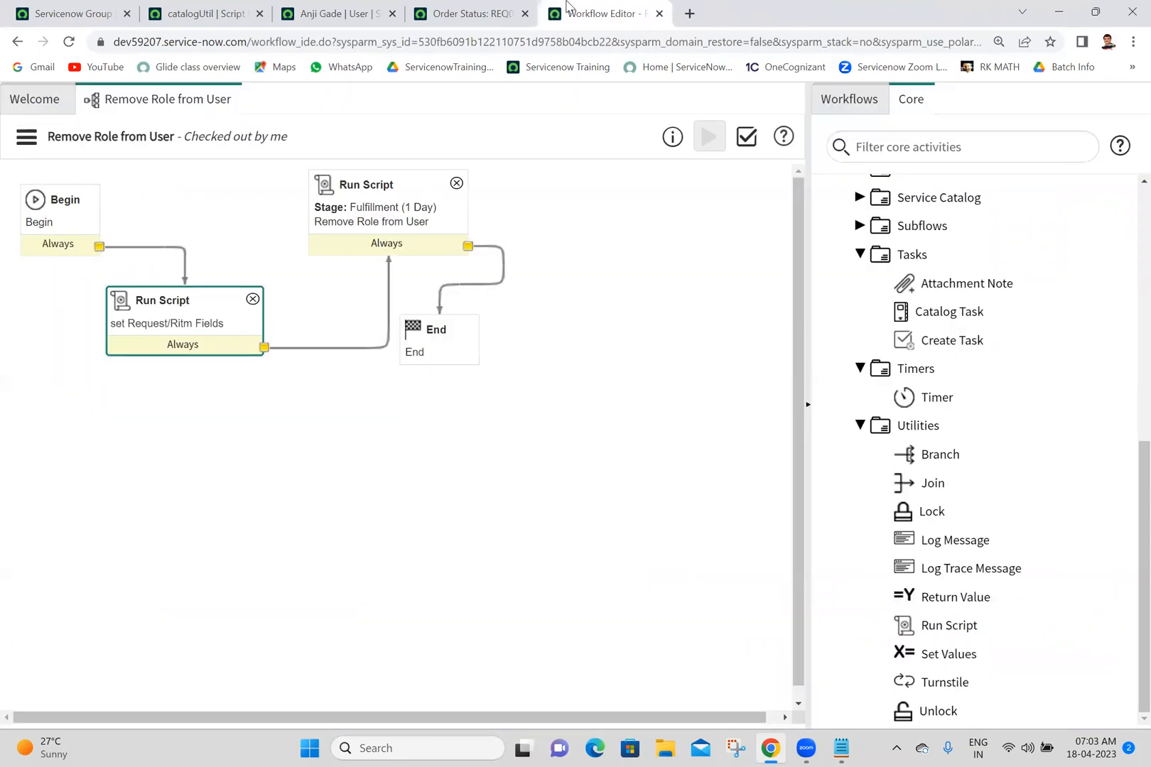
Step: Go back to the Remove Role from User catalog item and order it for the test user with role u_durga_it_user
left_click(465, 10)
left_click(17, 43)
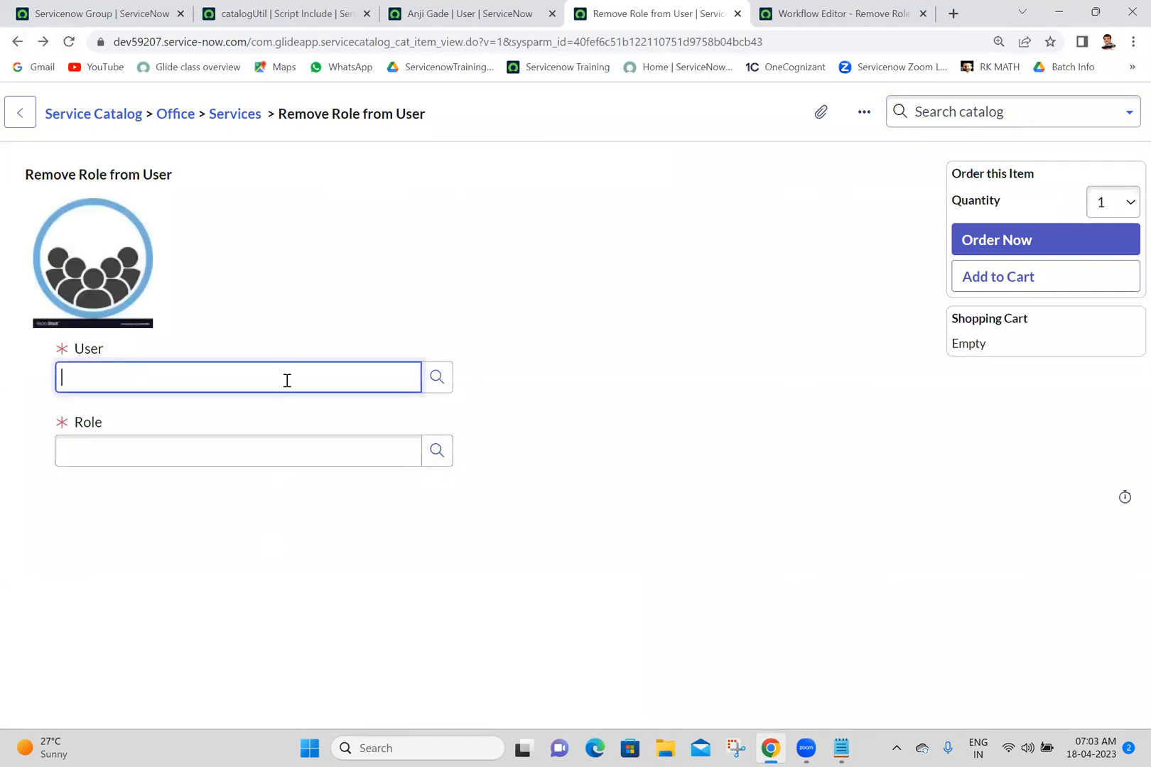
type("anji")
left_click(201, 435)
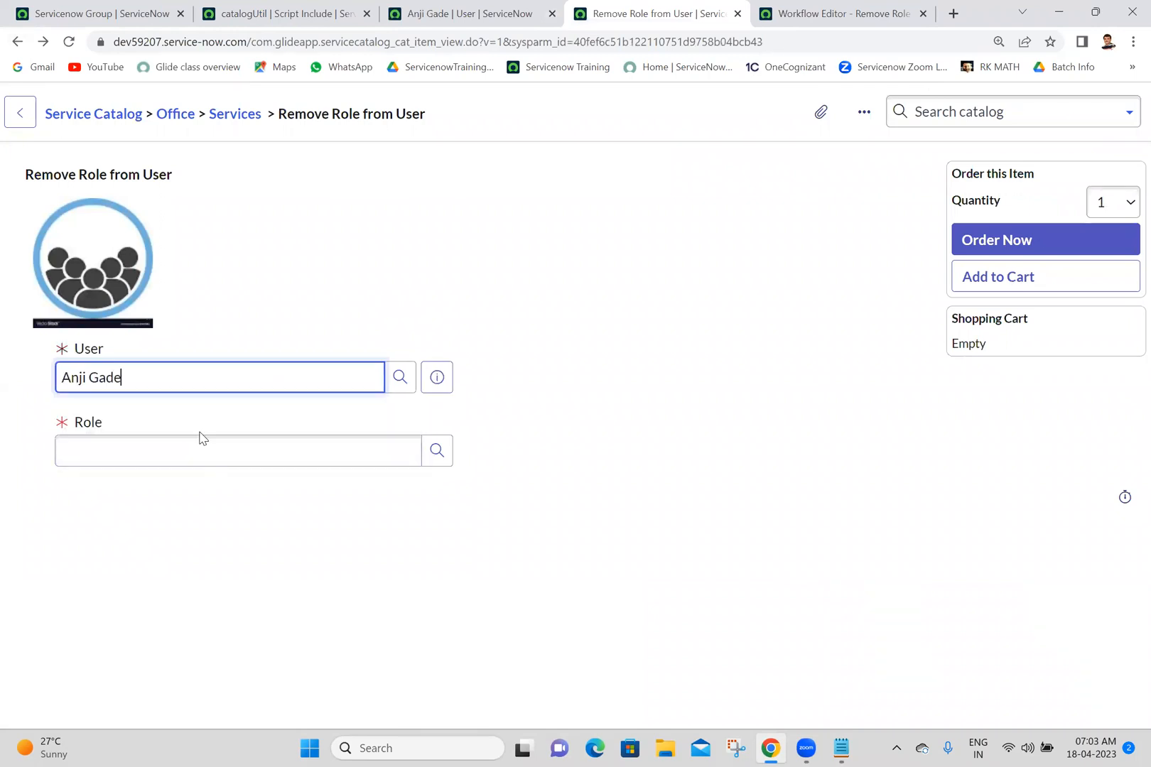
left_click(436, 451)
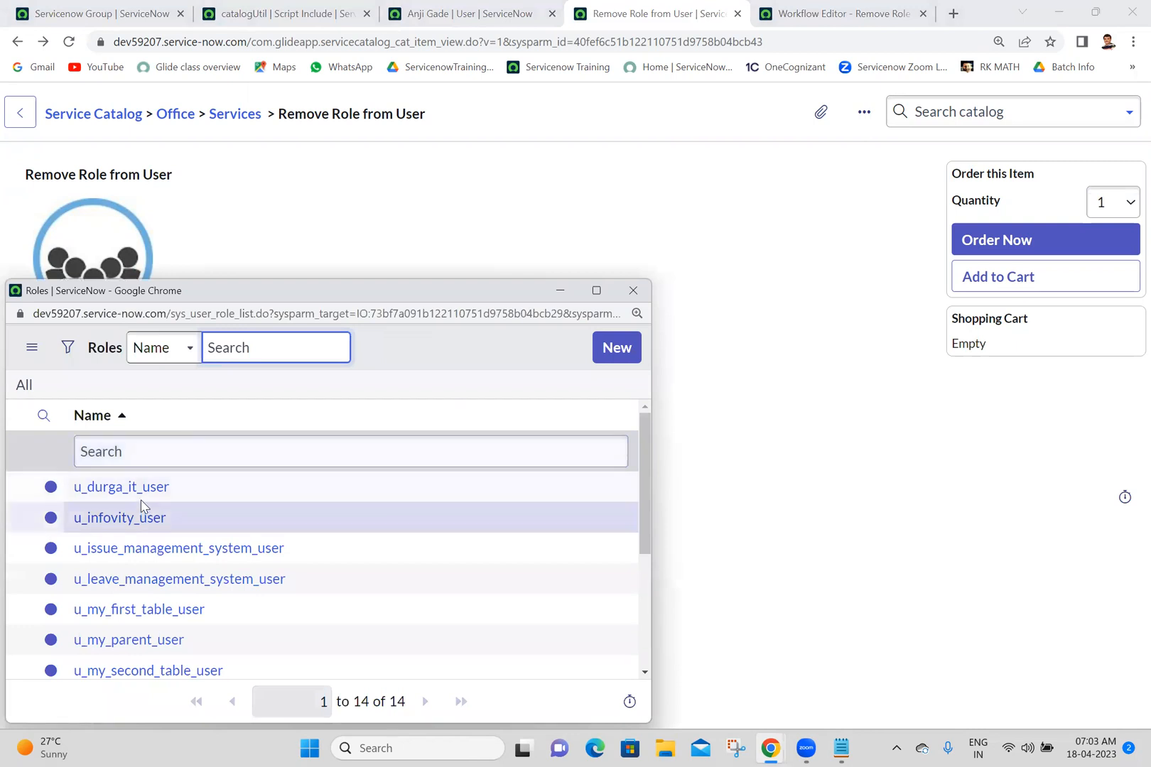
left_click(140, 496)
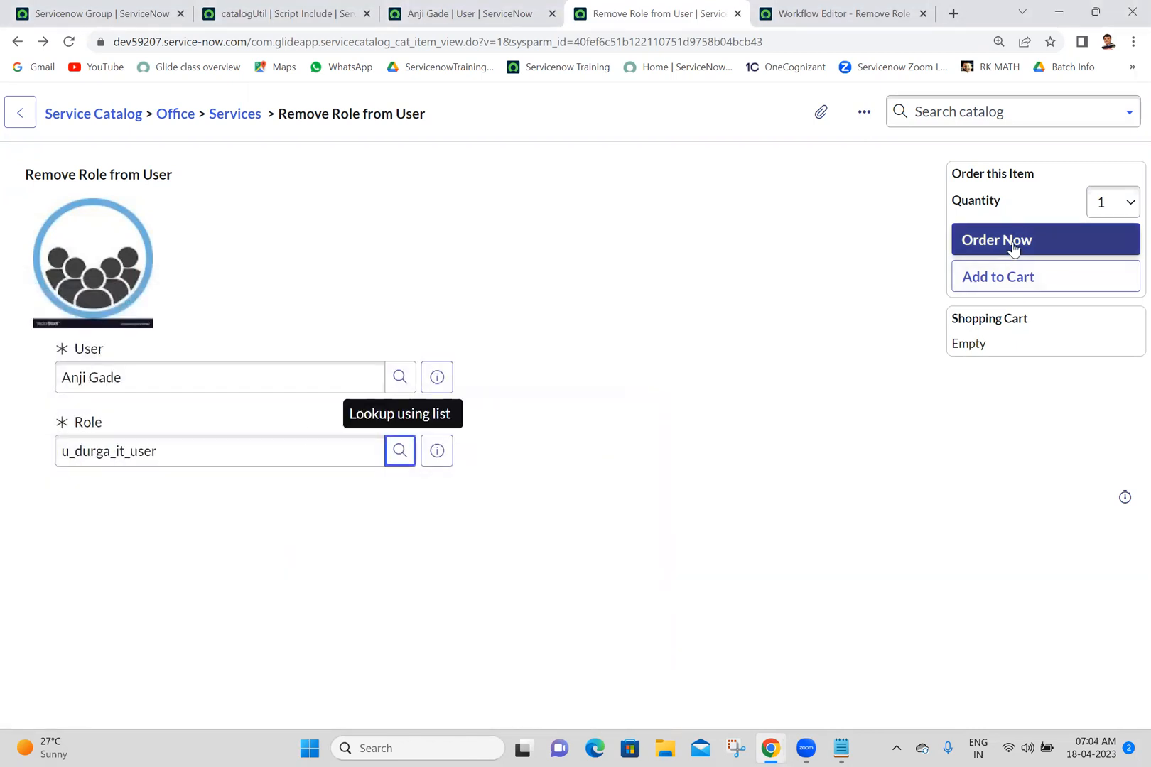
left_click(1014, 242)
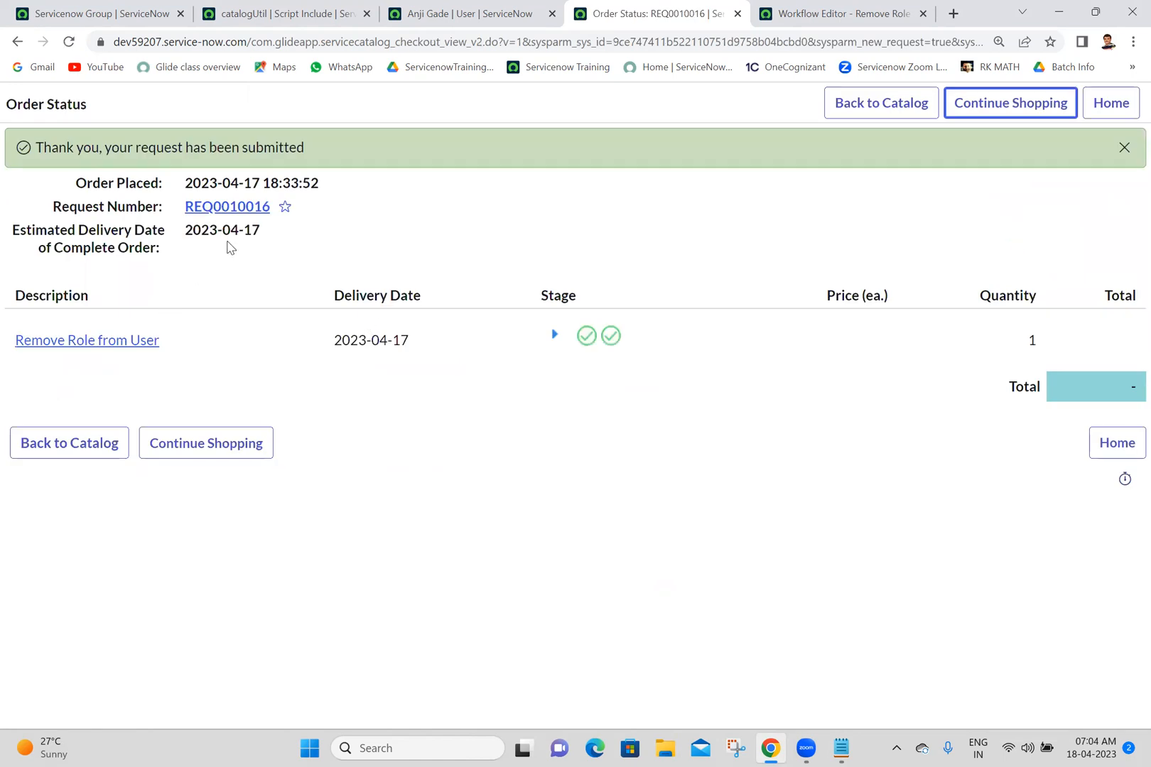
Step: Open the new requested item in a separate tab and check Requested for on it and in its request's preview
left_click(110, 347, "ctrl")
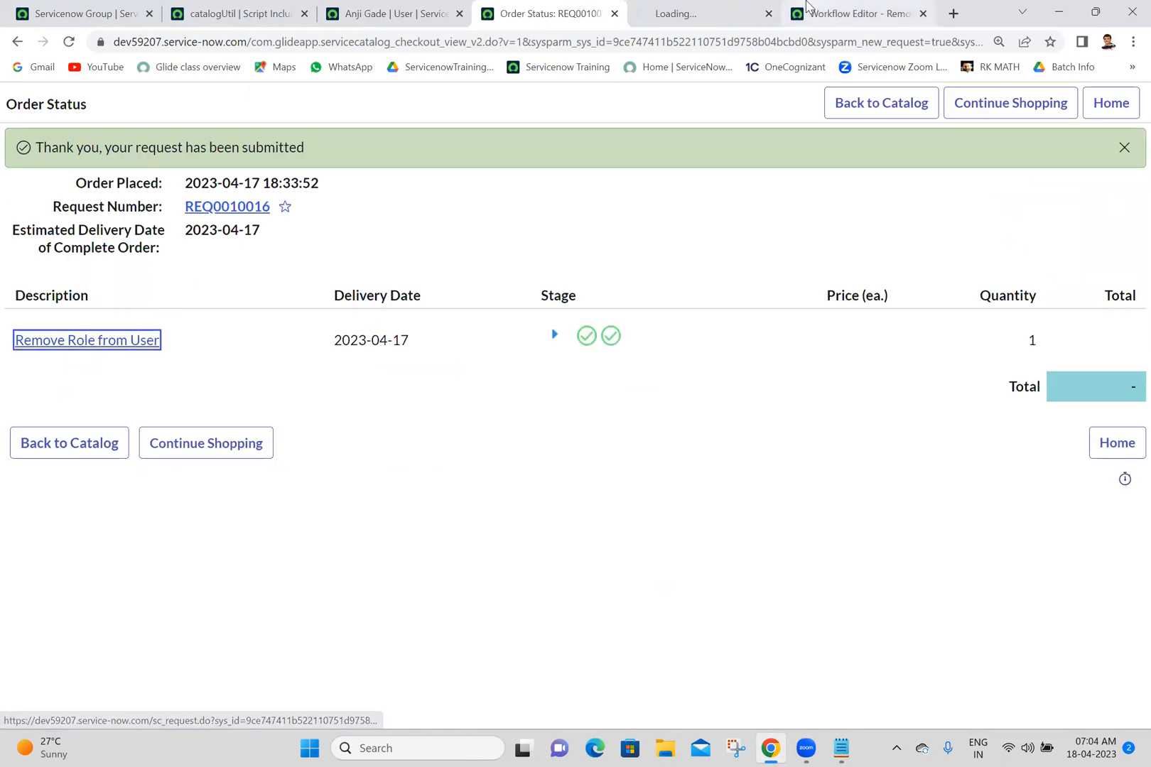
left_click(679, 11)
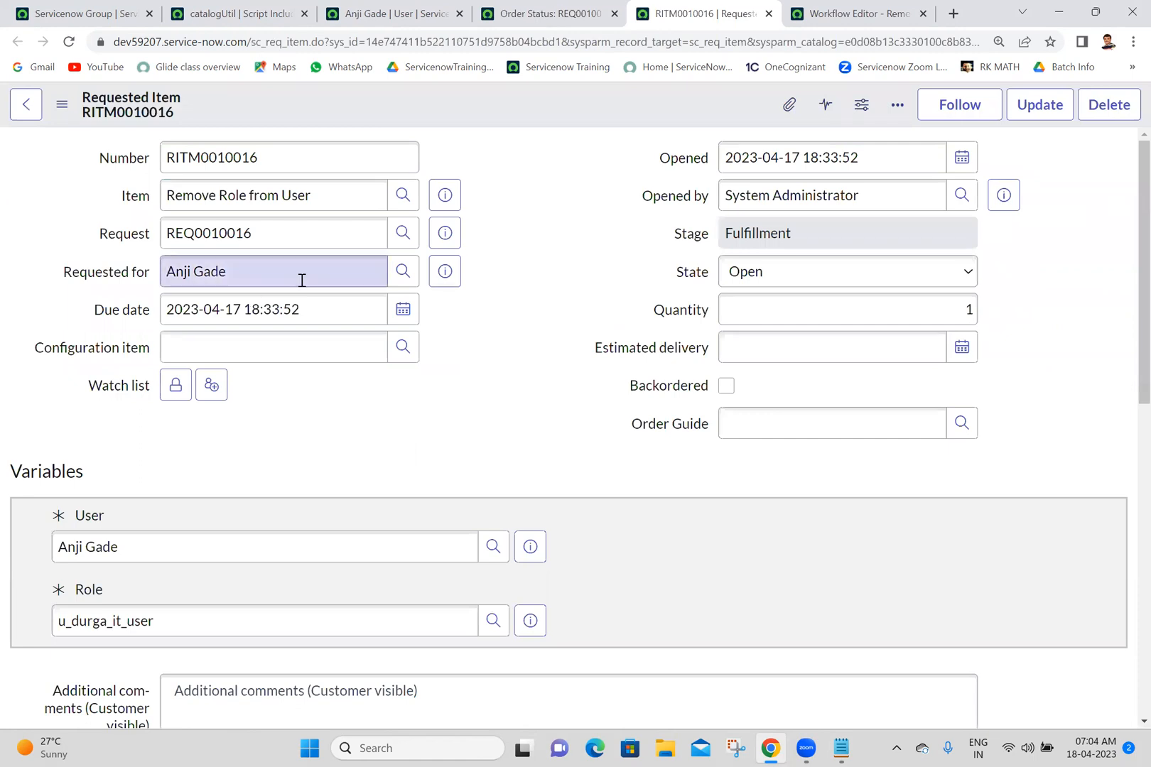
left_click(436, 236)
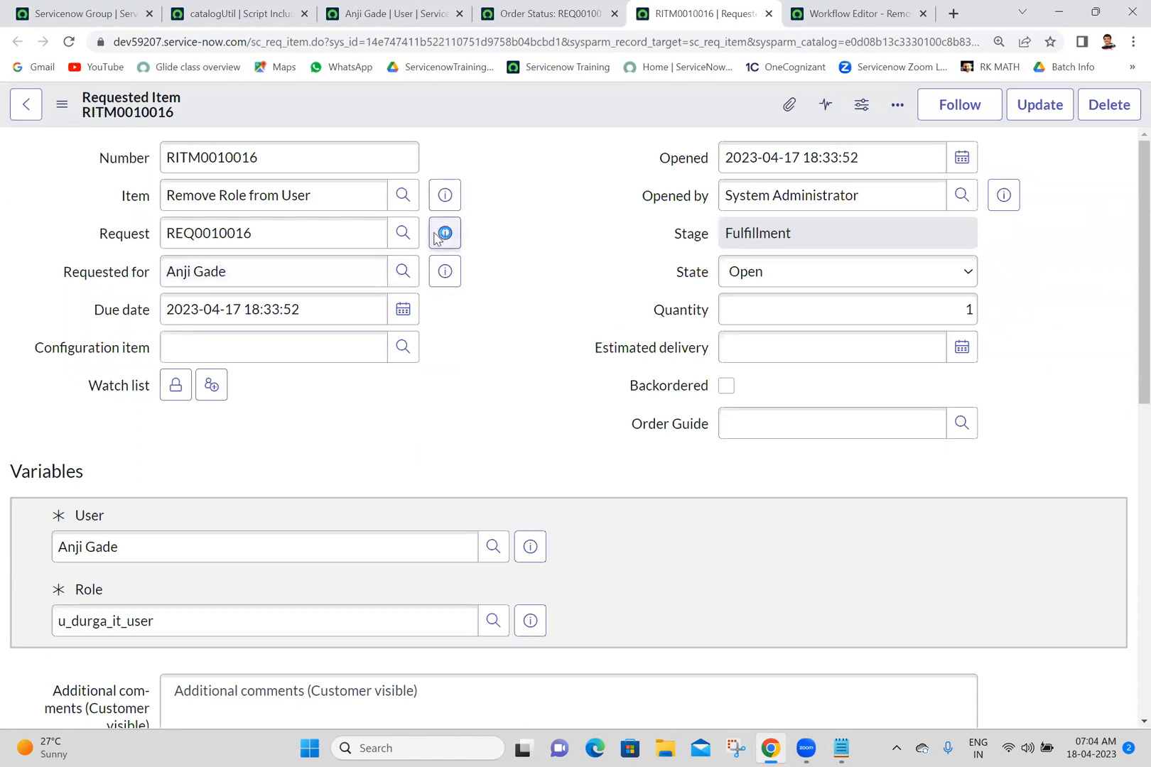
double_click(304, 387)
triple_click(301, 362)
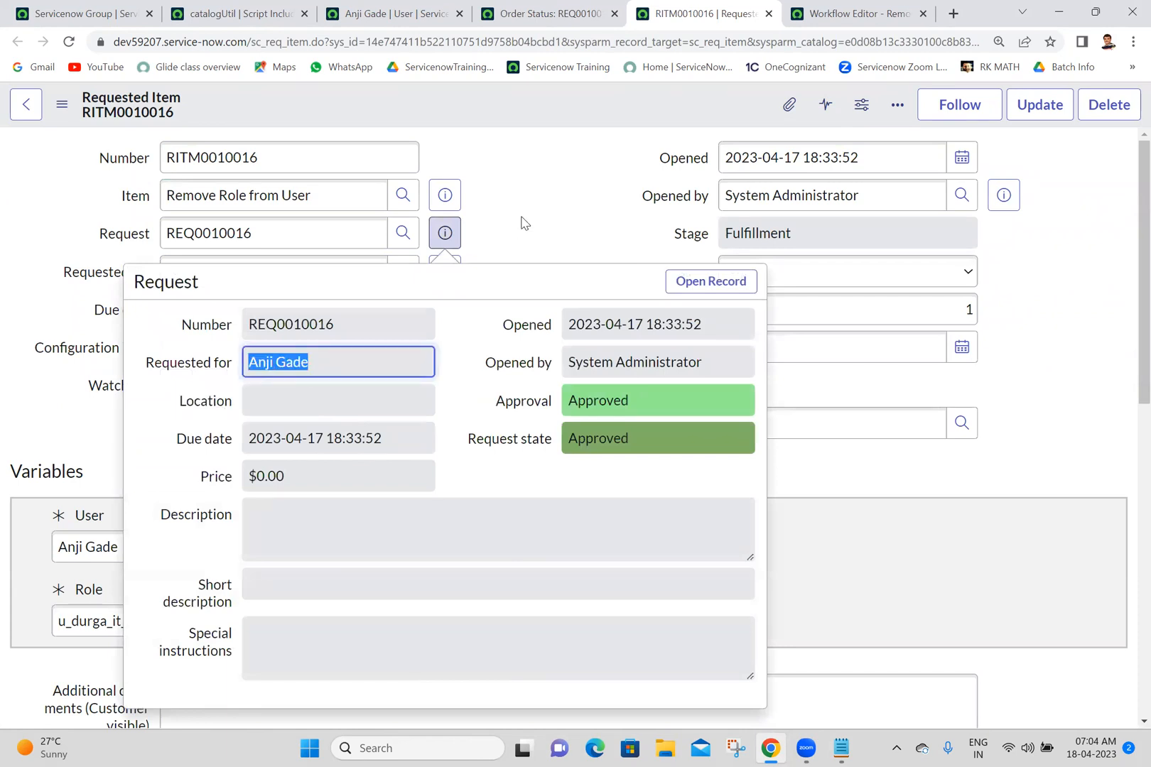
left_click(523, 223)
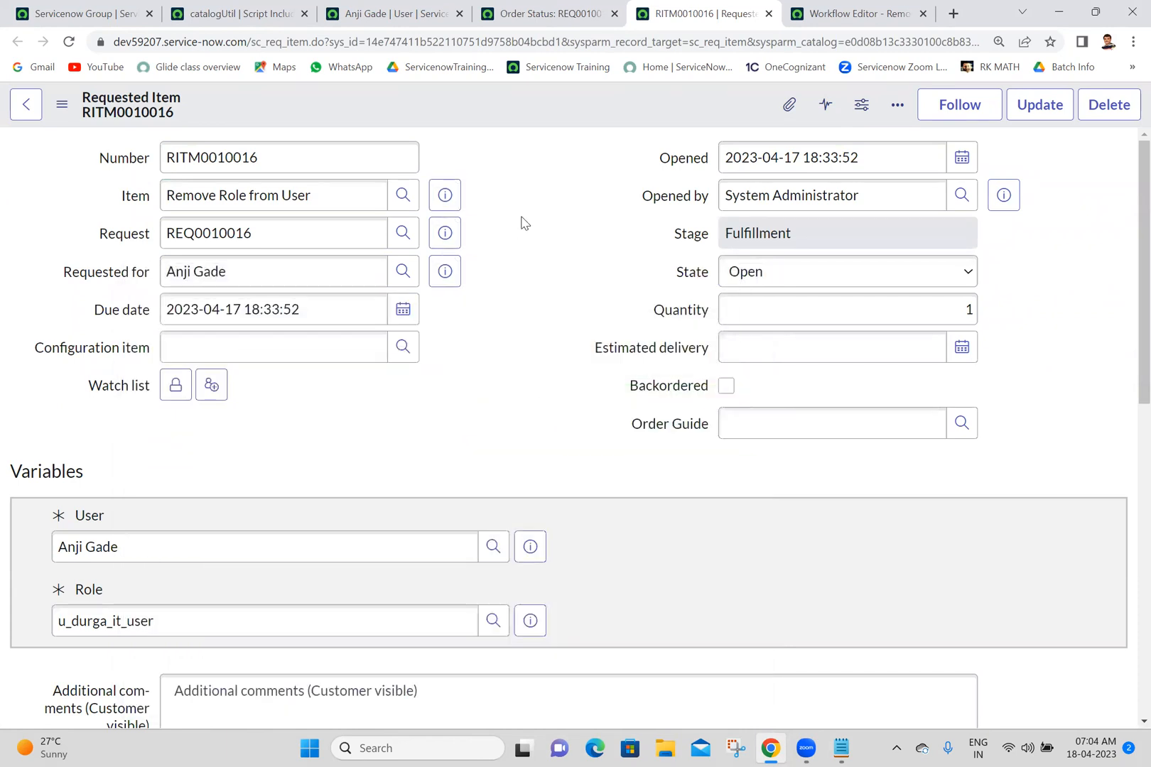
scroll(1125, 226, "down", 9)
scroll(1128, 404, "up", 4)
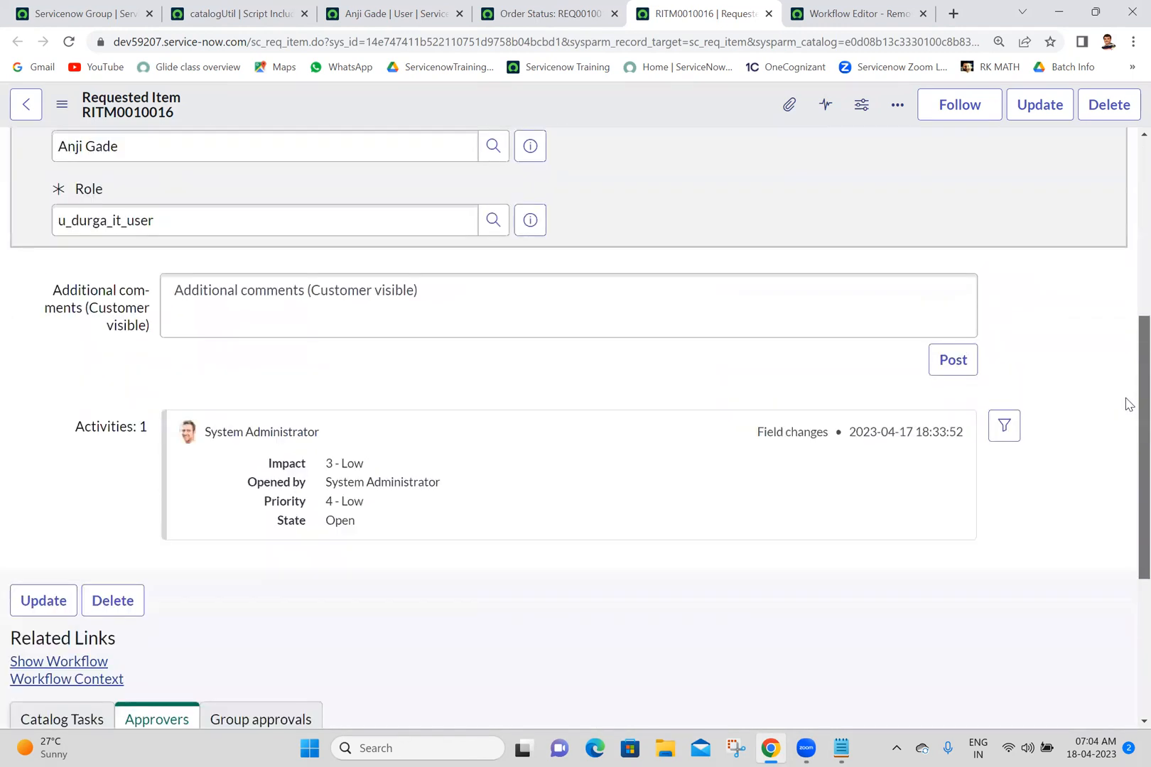
scroll(1128, 404, "down", 4)
scroll(1125, 231, "up", 10)
Step: Publish the Remove Role from User workflow with its validation warnings and close the Workflow Editor tab
left_click(901, 7)
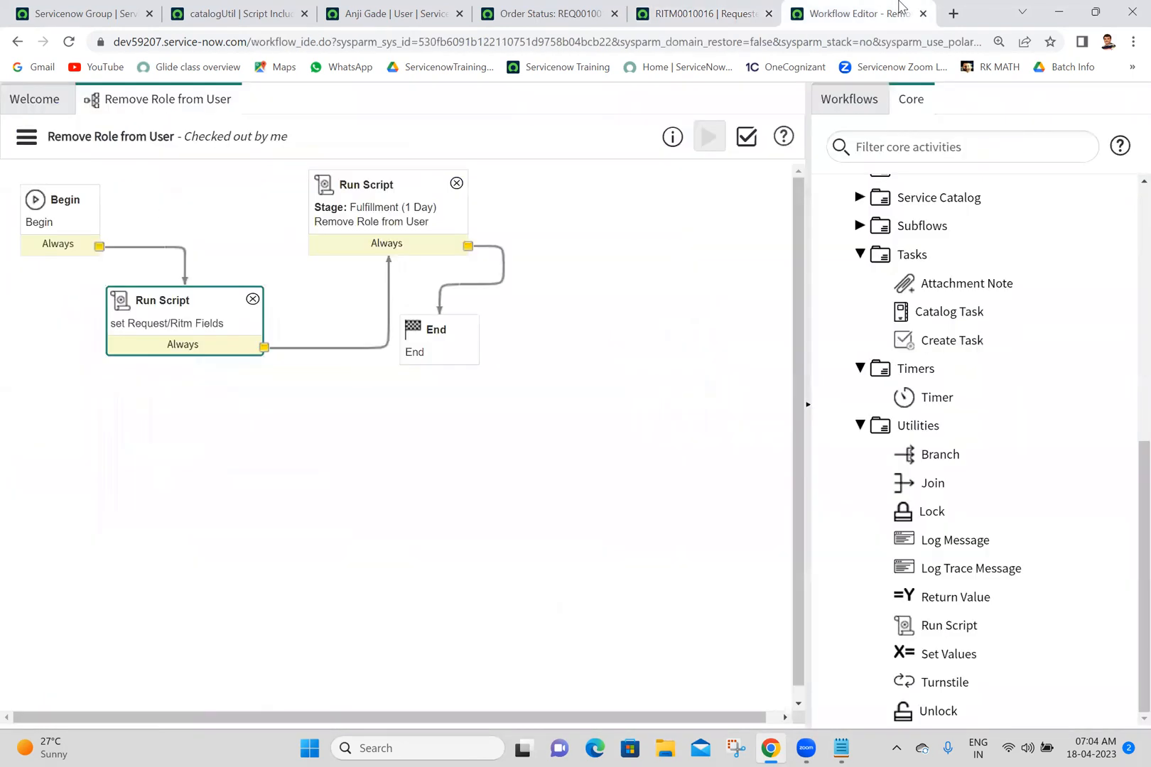
left_click(24, 149)
left_click(86, 242)
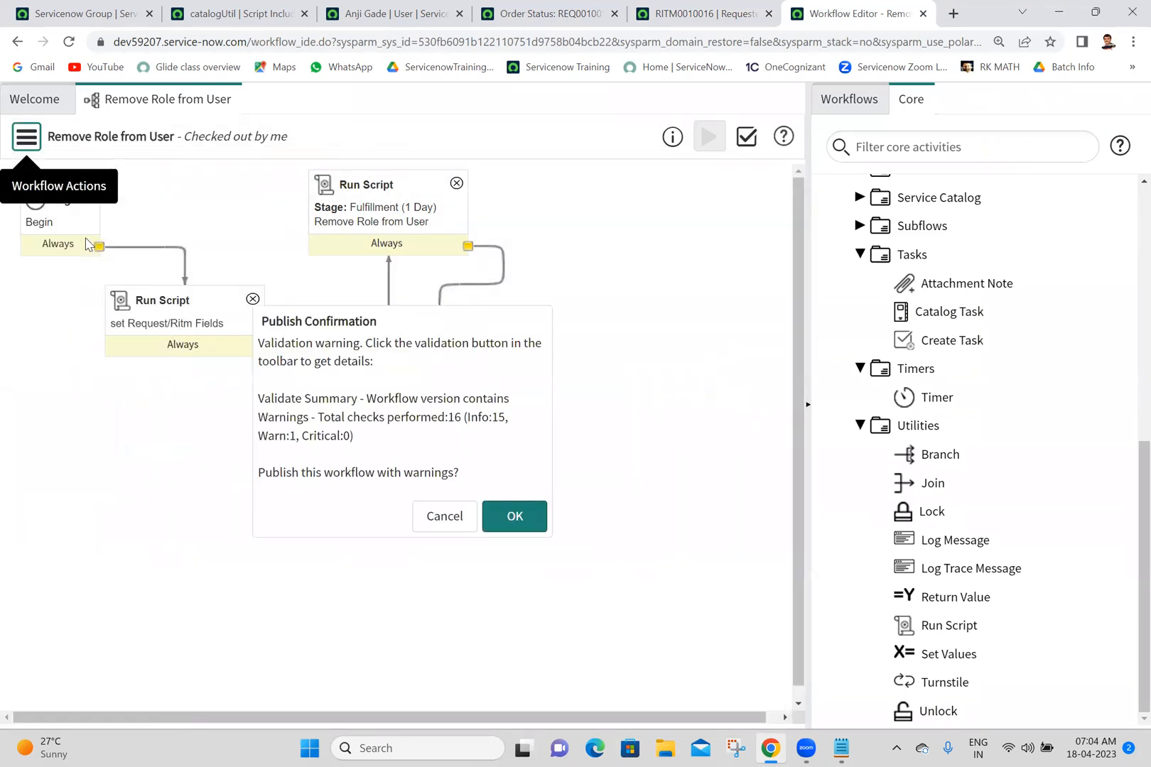
left_click(514, 517)
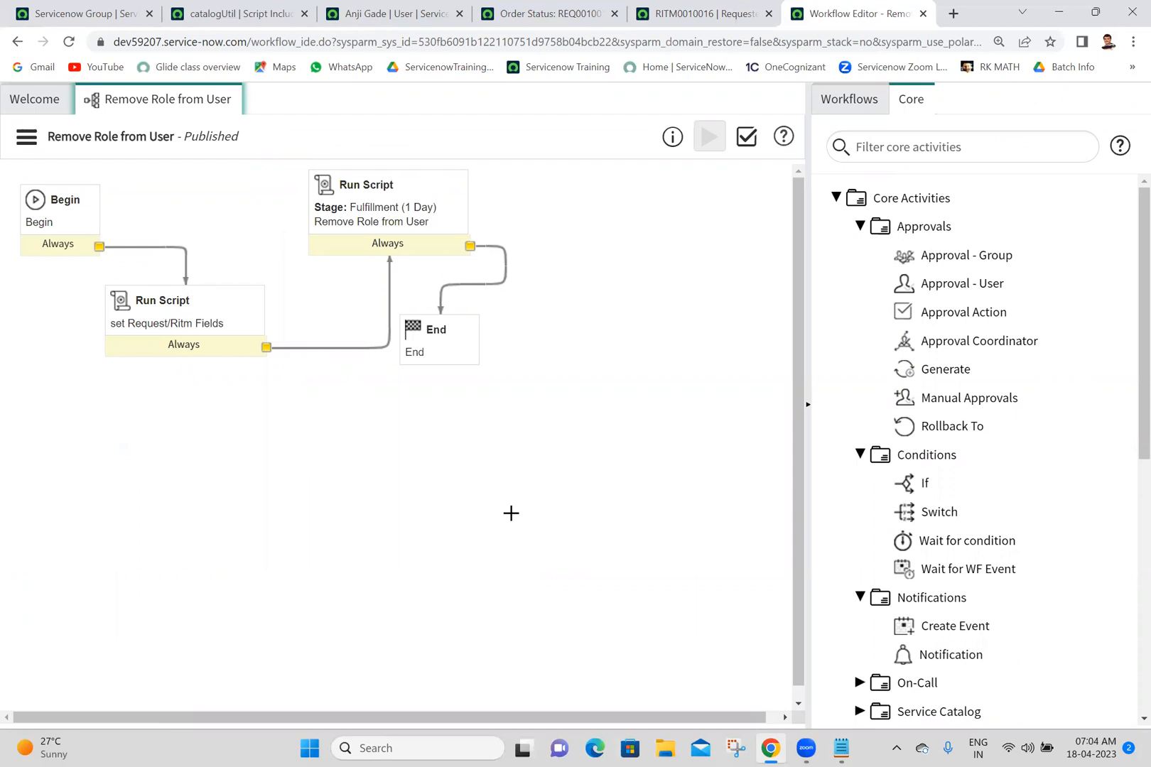
left_click(923, 14)
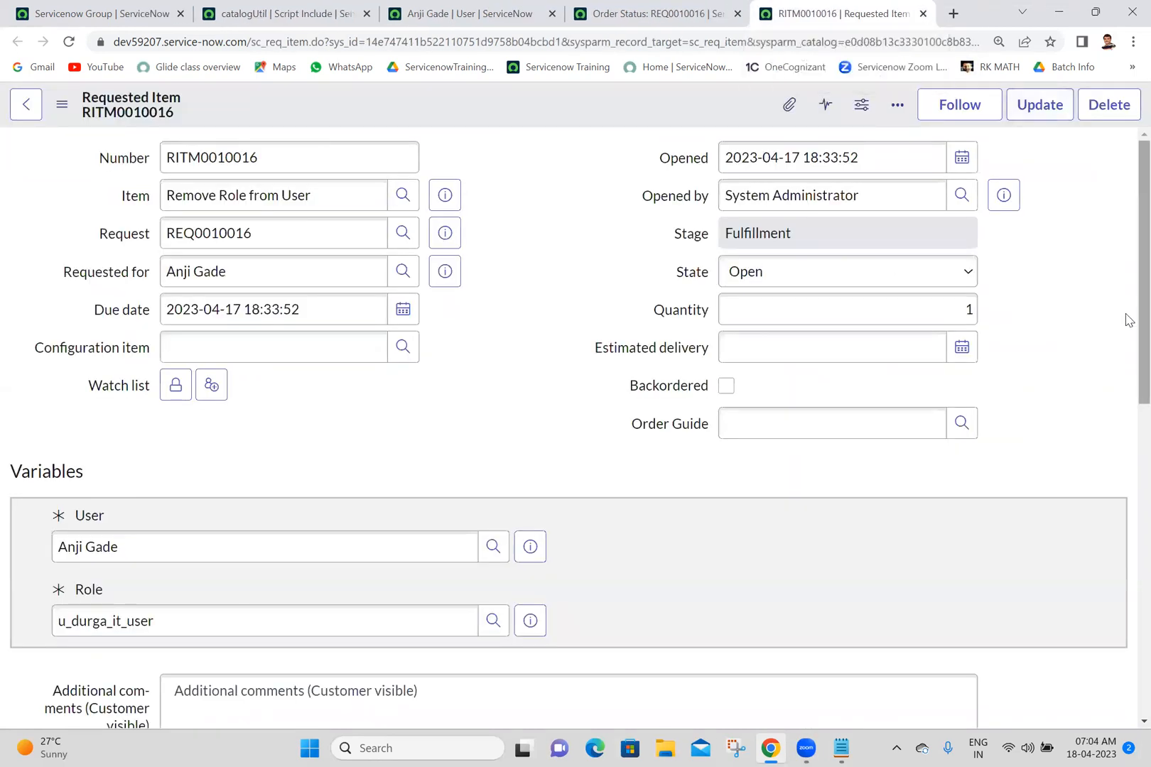
Step: Review the requested item's form, including its User and Role variables
scroll(1125, 347, "down", 5)
scroll(1125, 245, "up", 6)
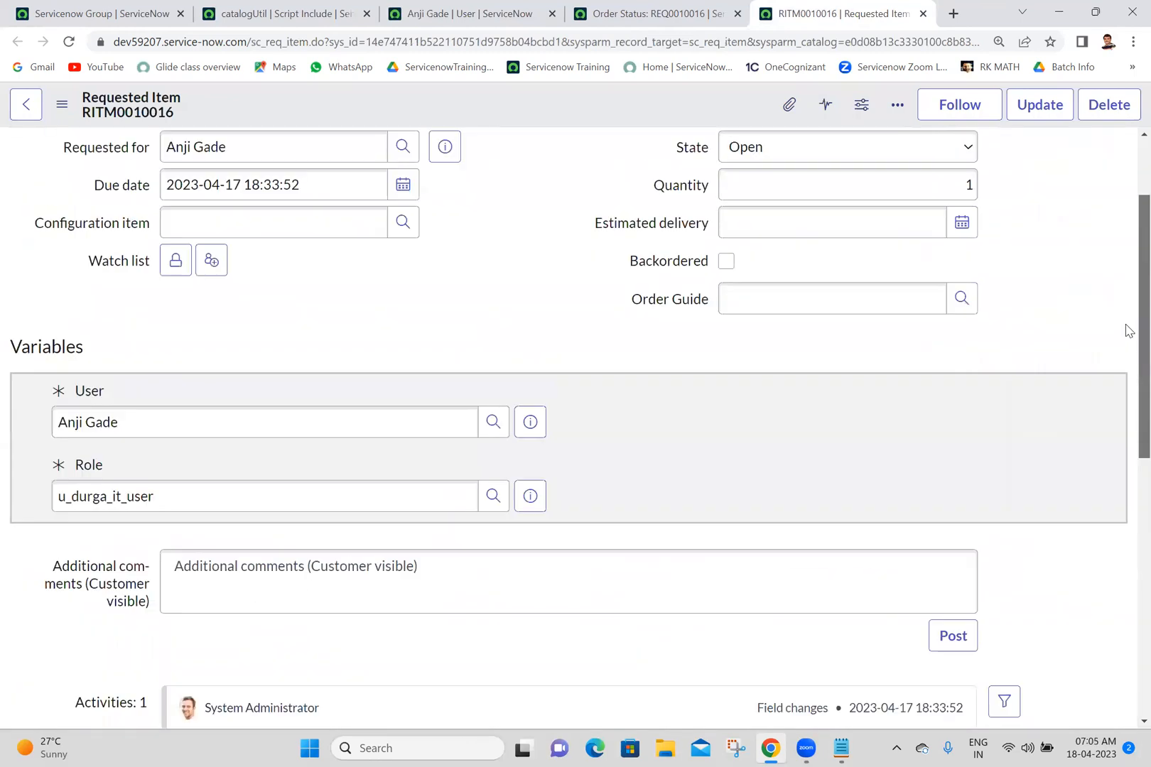
left_click(572, 338)
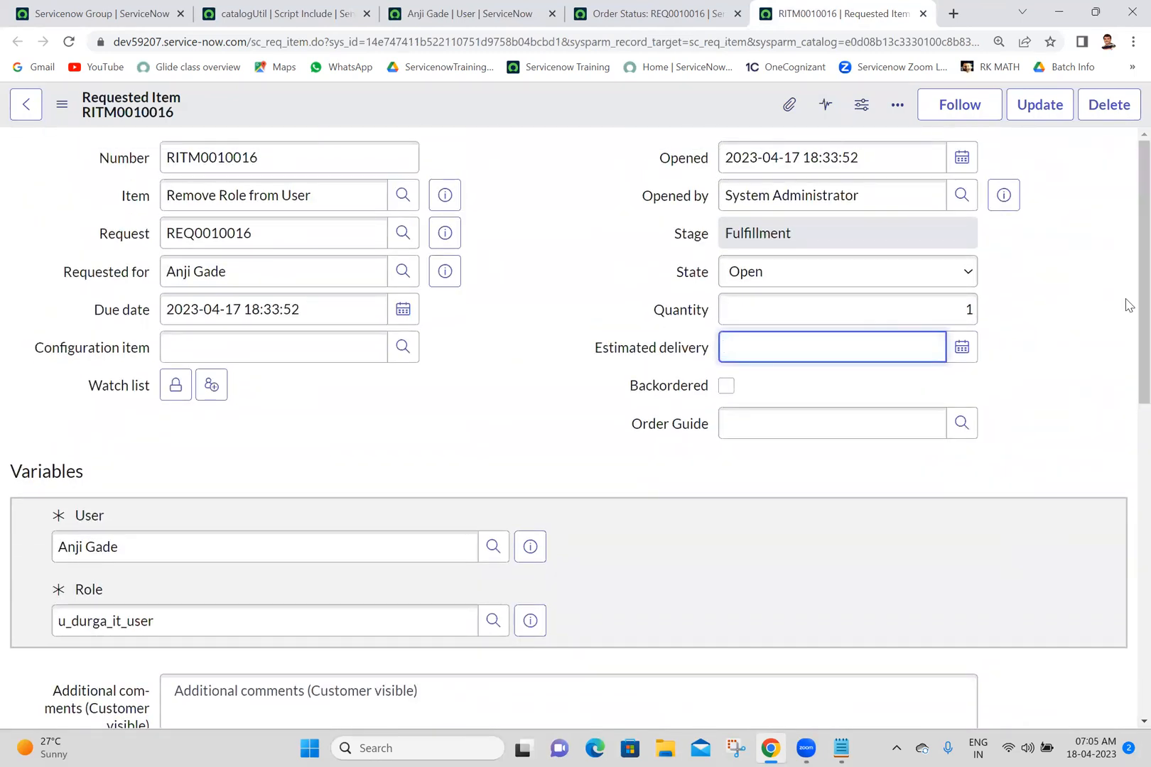
scroll(1127, 387, "down", 3)
left_click_drag(1125, 382, 1125, 383)
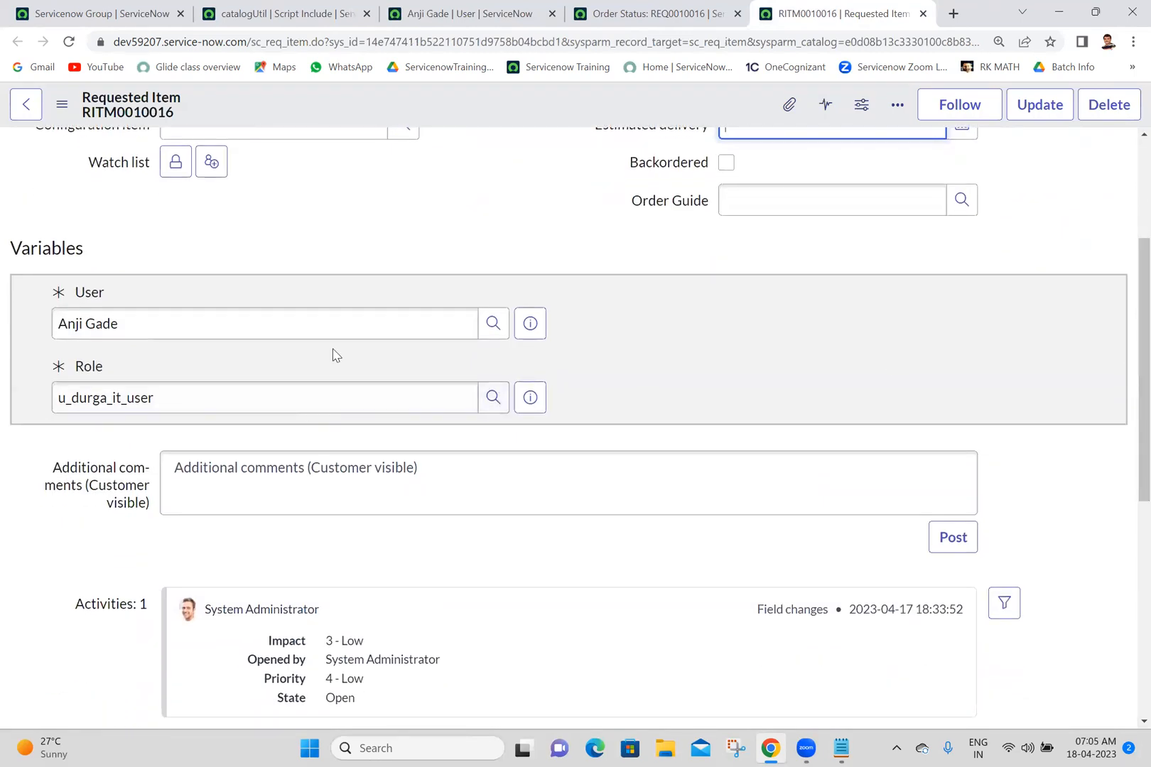
left_click(476, 216)
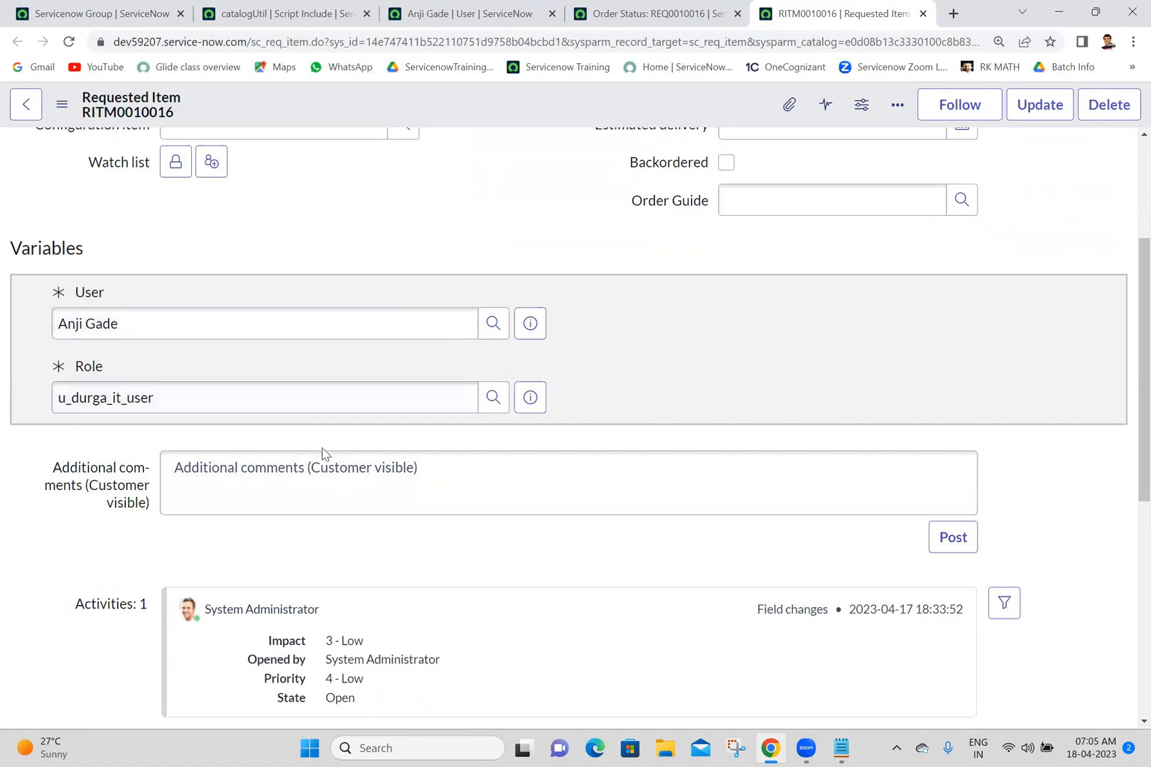
double_click(385, 398)
left_click(439, 242)
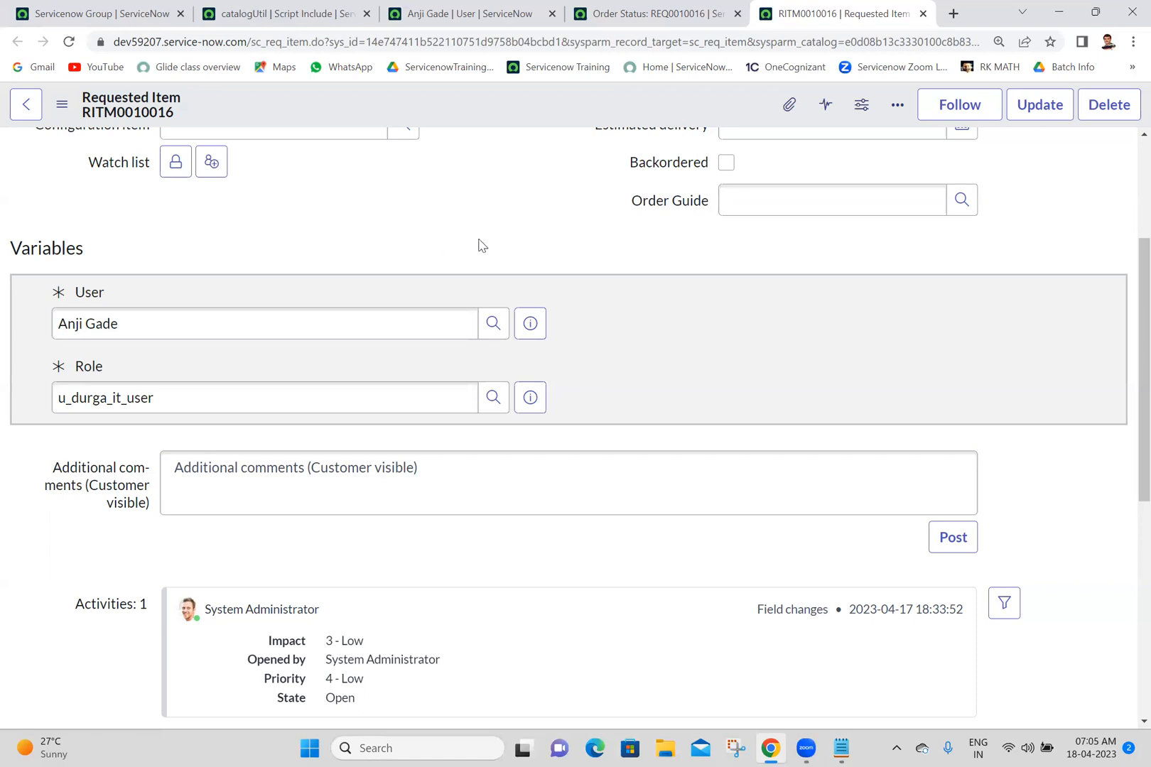
Step: Go back to the dashboard, filter the navigator for "maintain item" and open Maintain Items in a separate tab
left_click(680, 9)
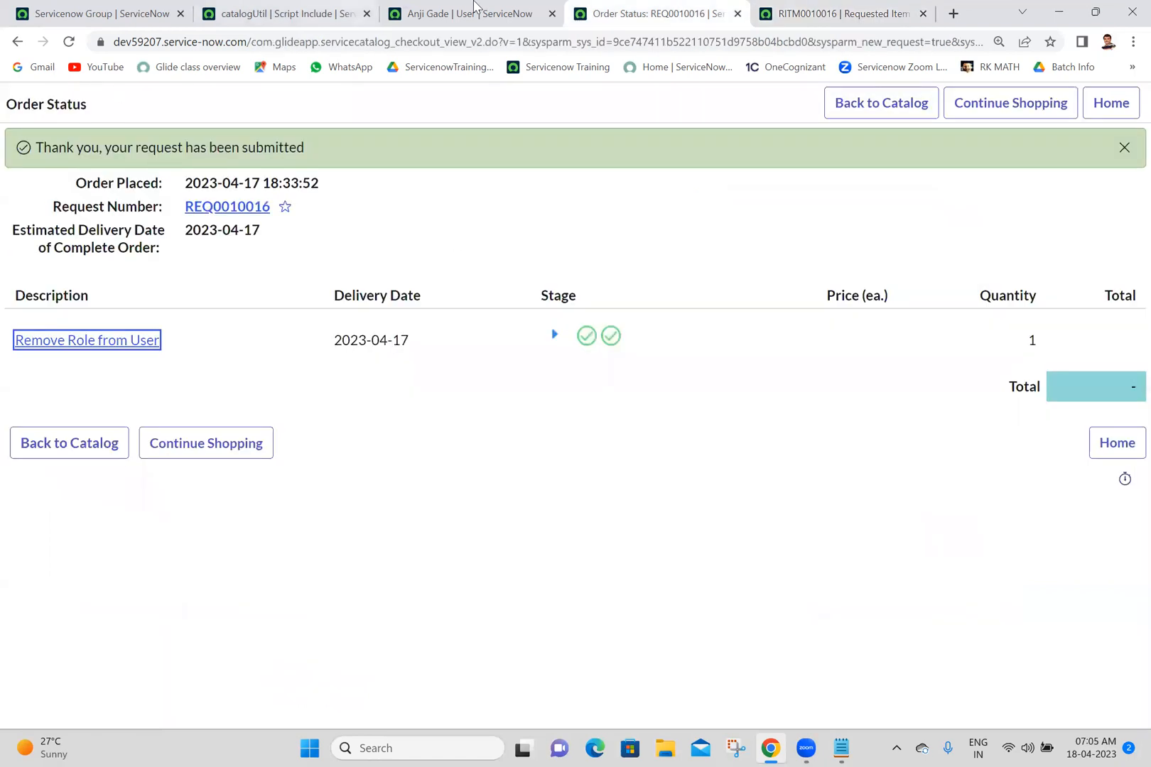
left_click(358, 9)
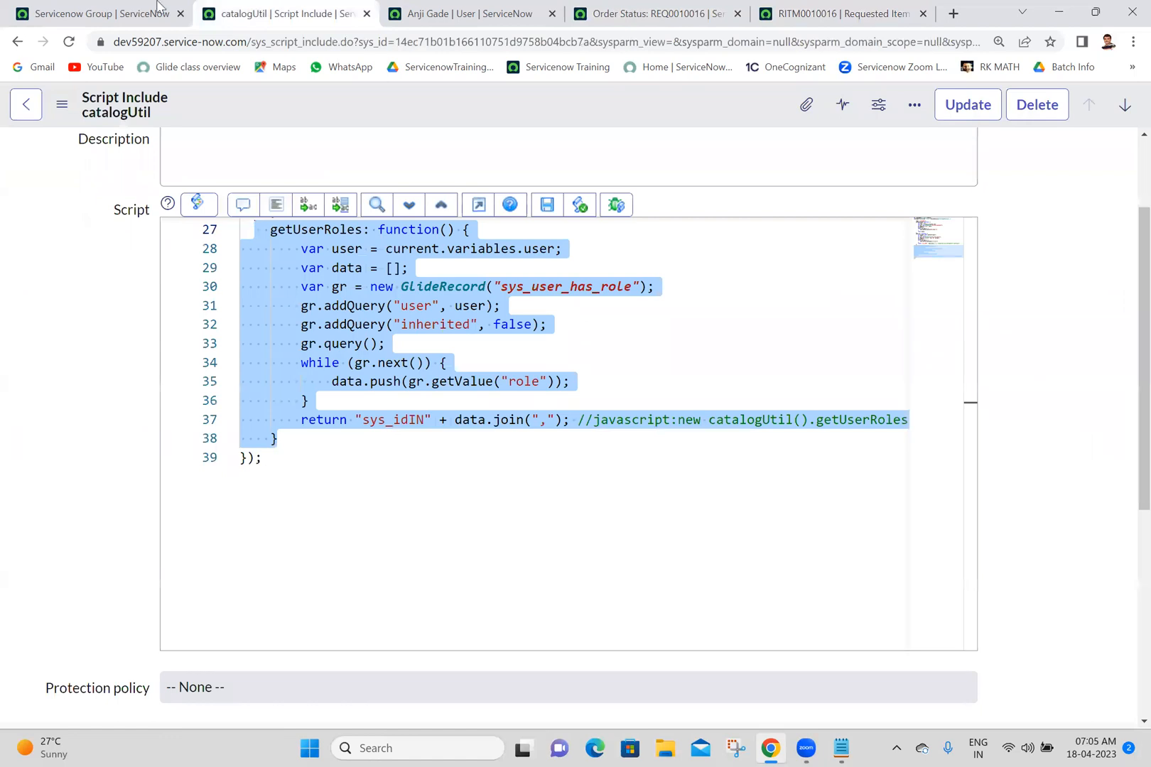
left_click(29, 6)
left_click(183, 162)
key("ctrl+a")
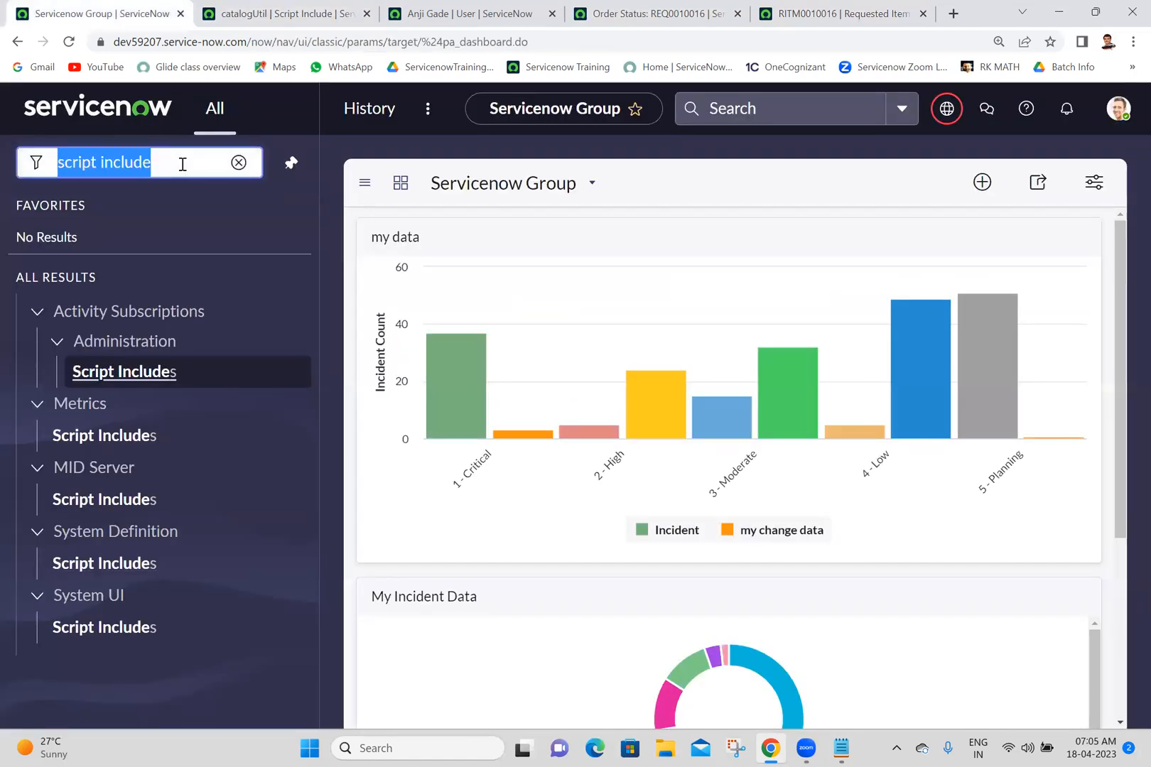
type("main")
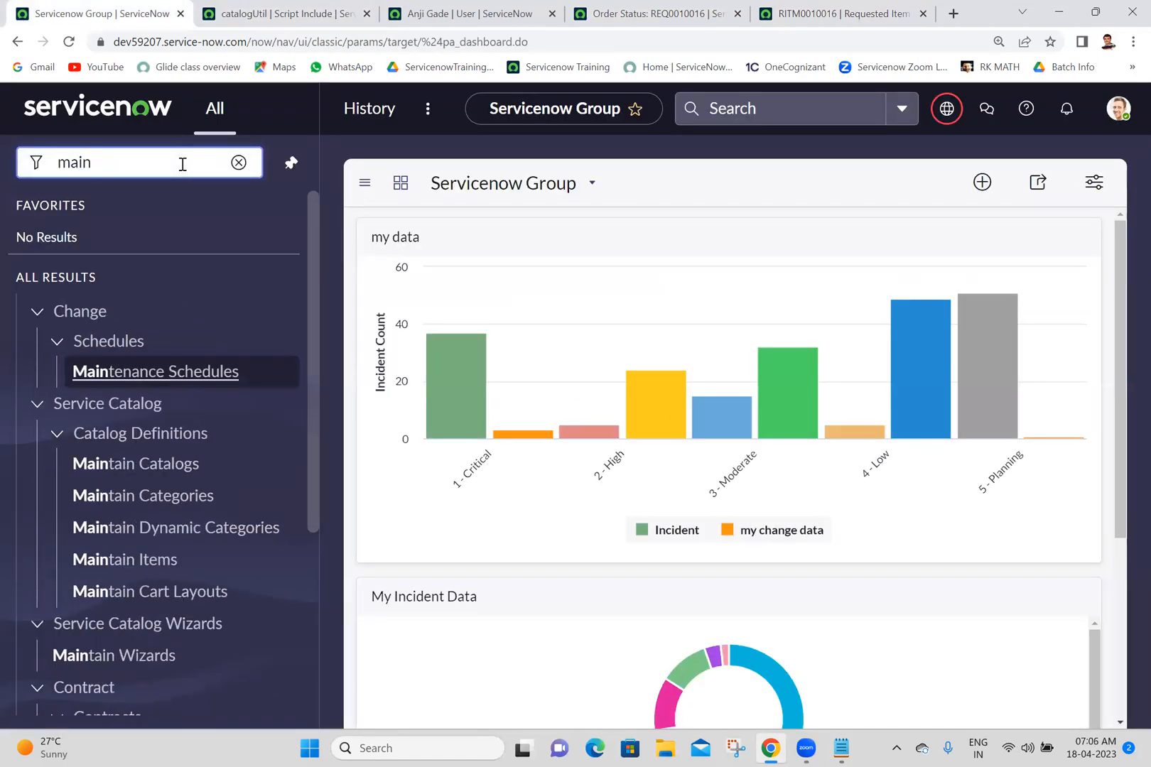
type("tai")
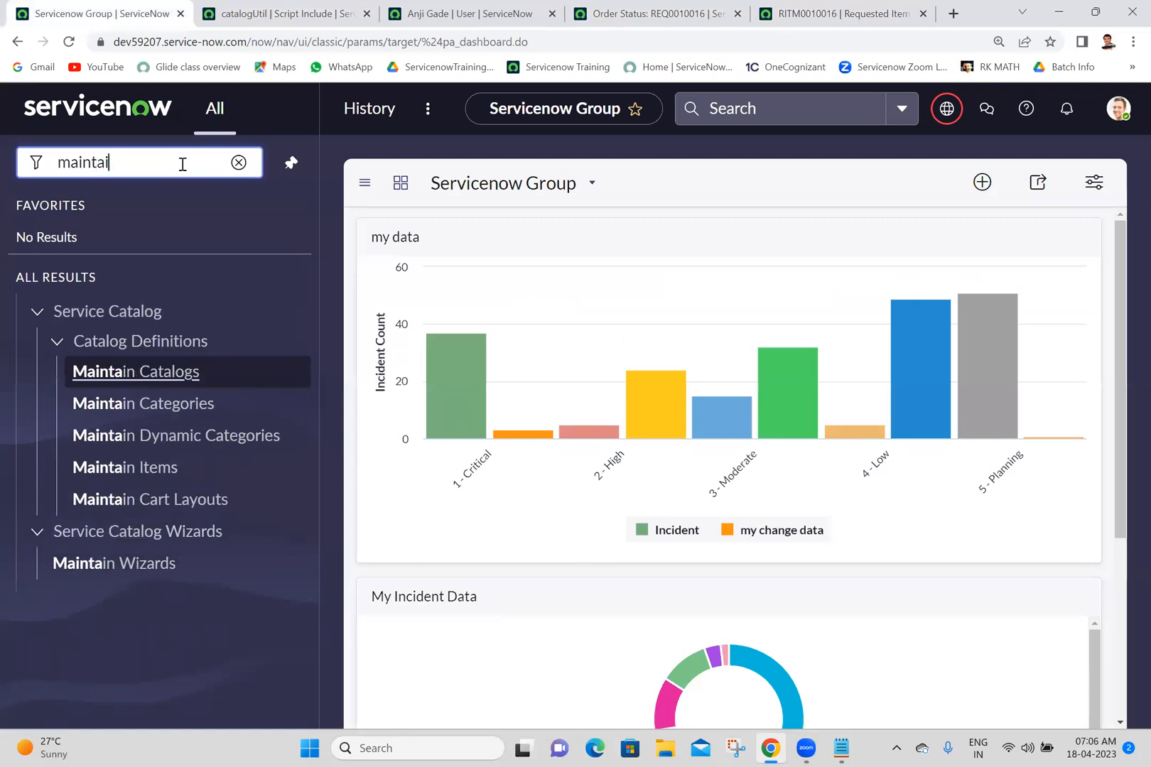
type("n items")
key("BackSpace")
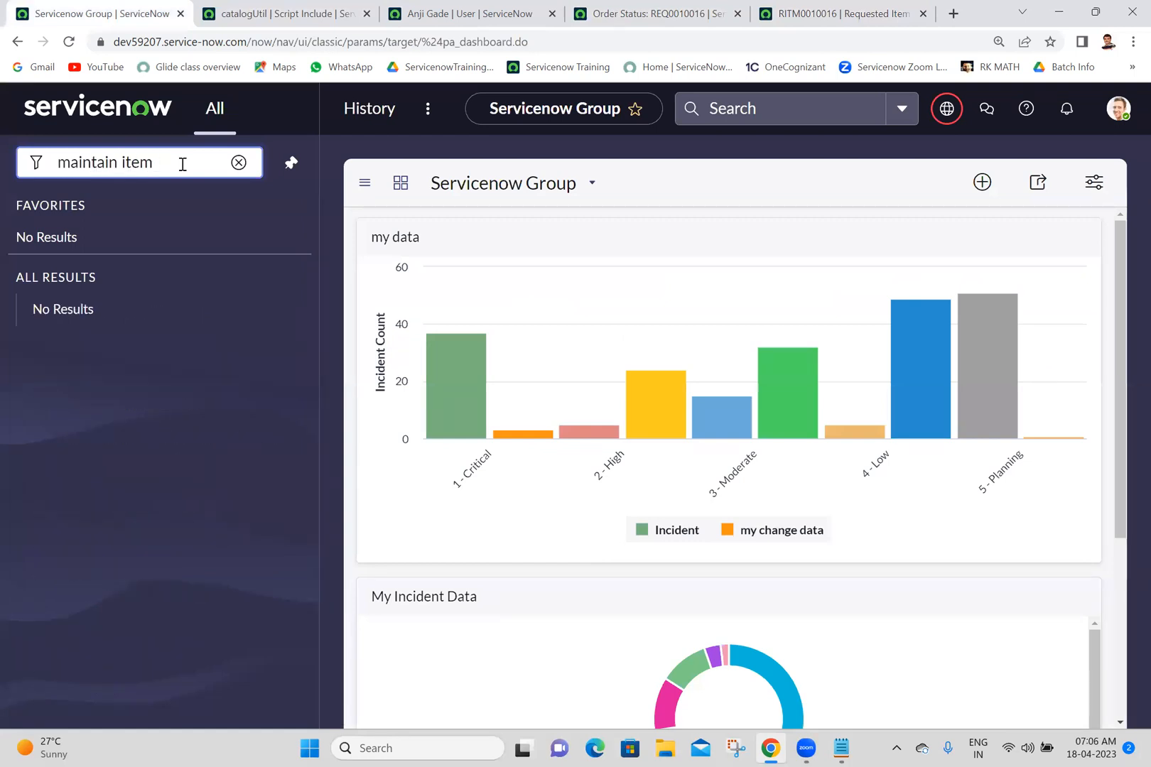
left_click(121, 378, "ctrl")
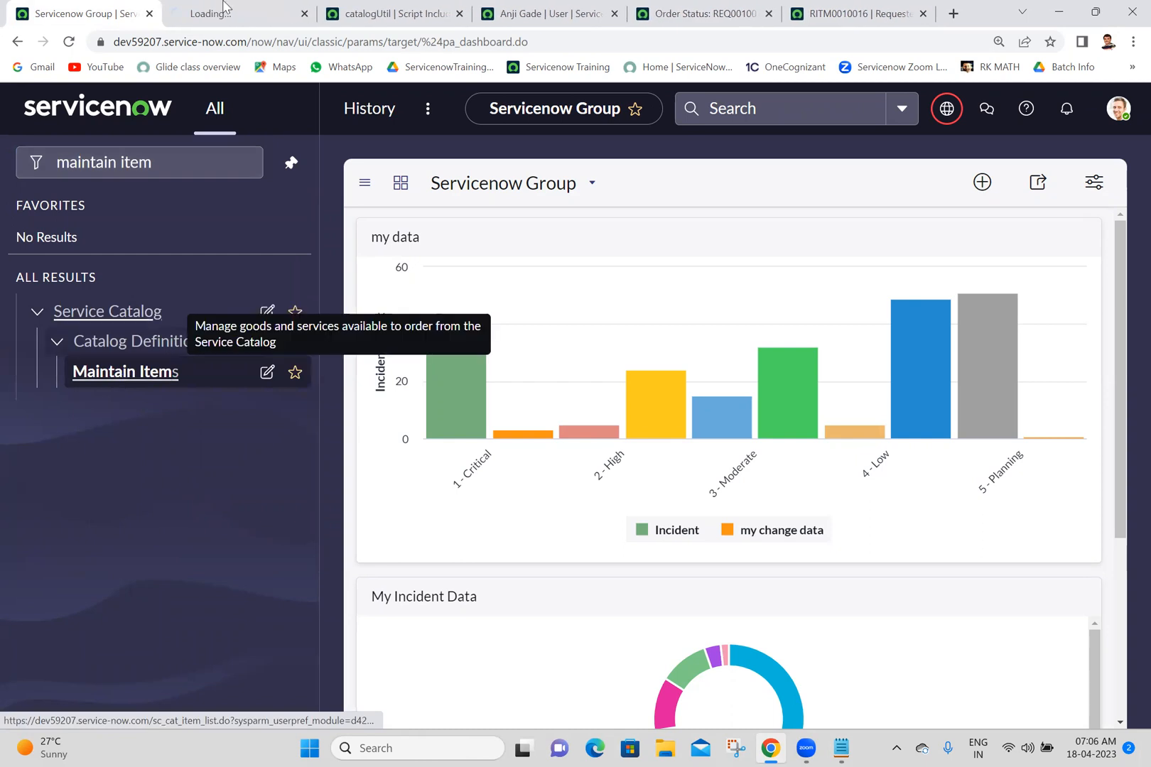
left_click(245, 8)
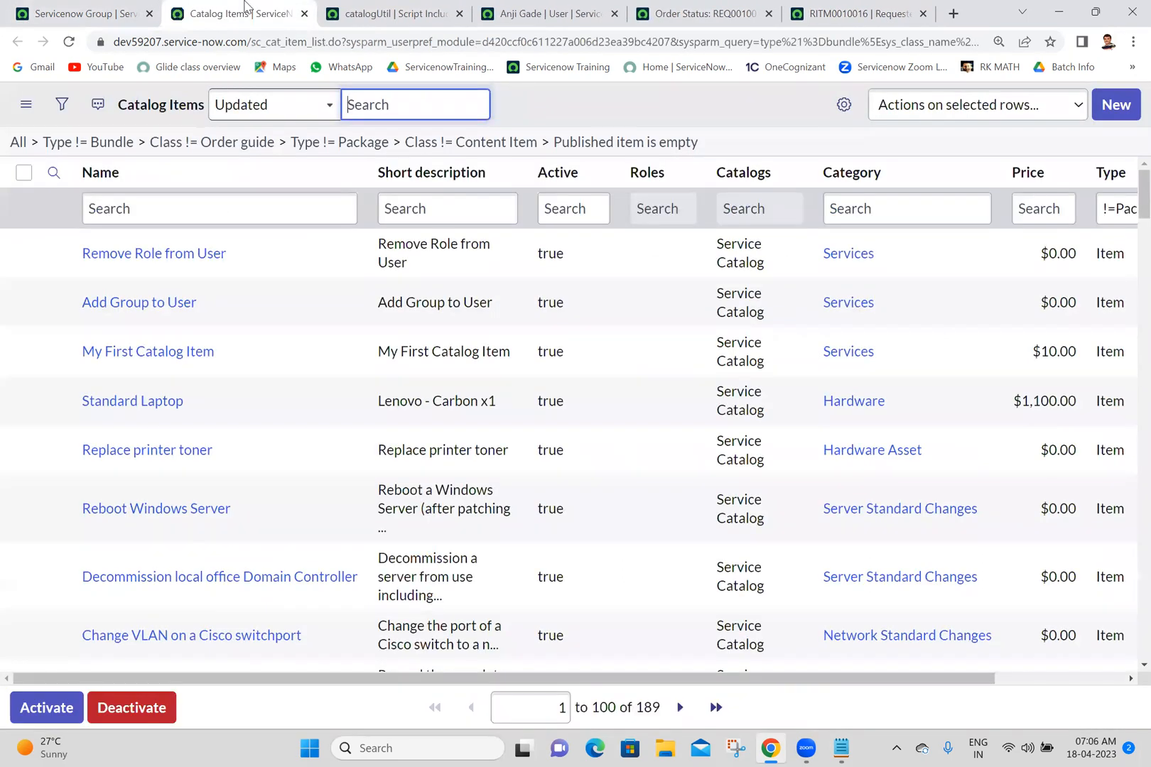
Step: Open the Remove Role from User catalog item and its "make user and role mandatory" catalog UI policy in a separate tab
left_click(147, 257)
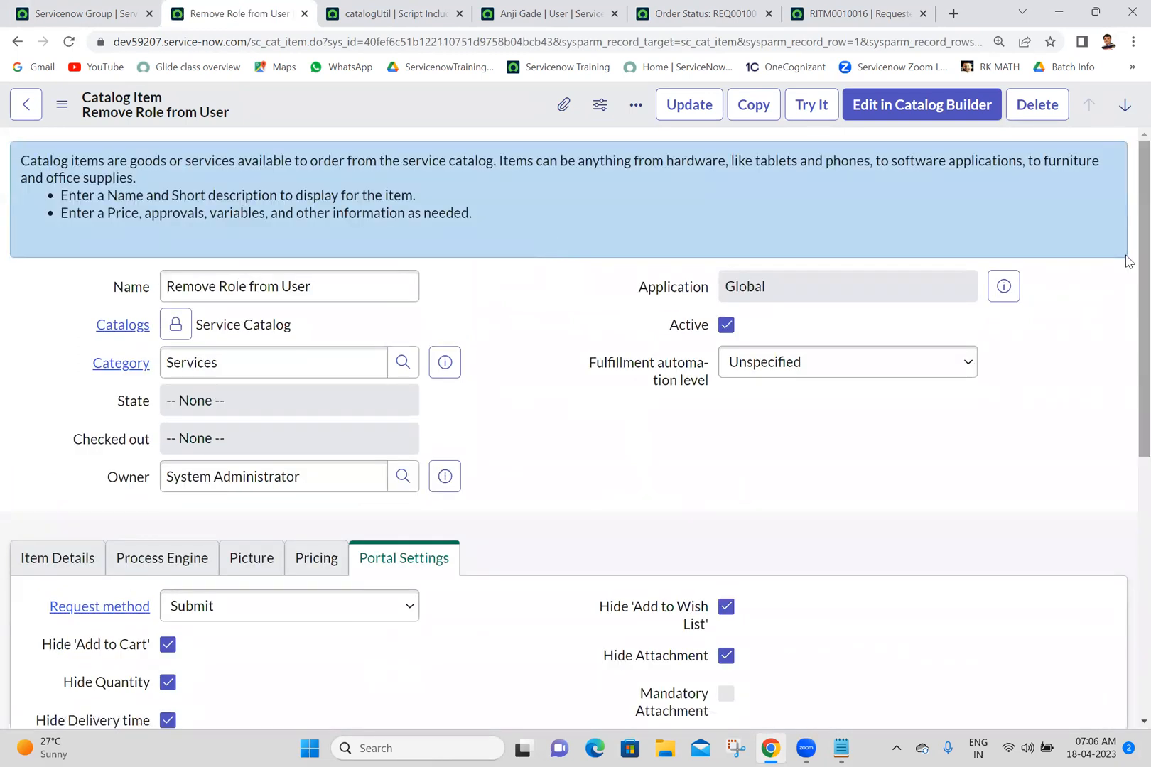
left_click_drag(1140, 258, 1140, 560)
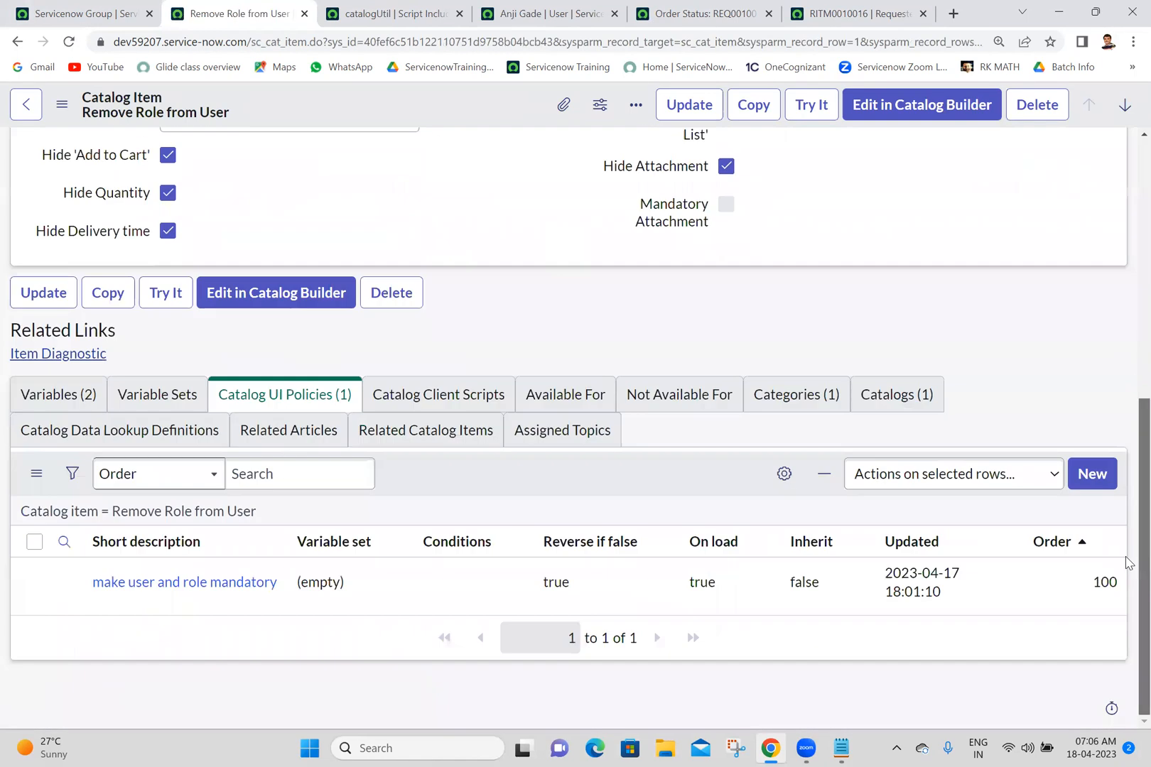
left_click(458, 399)
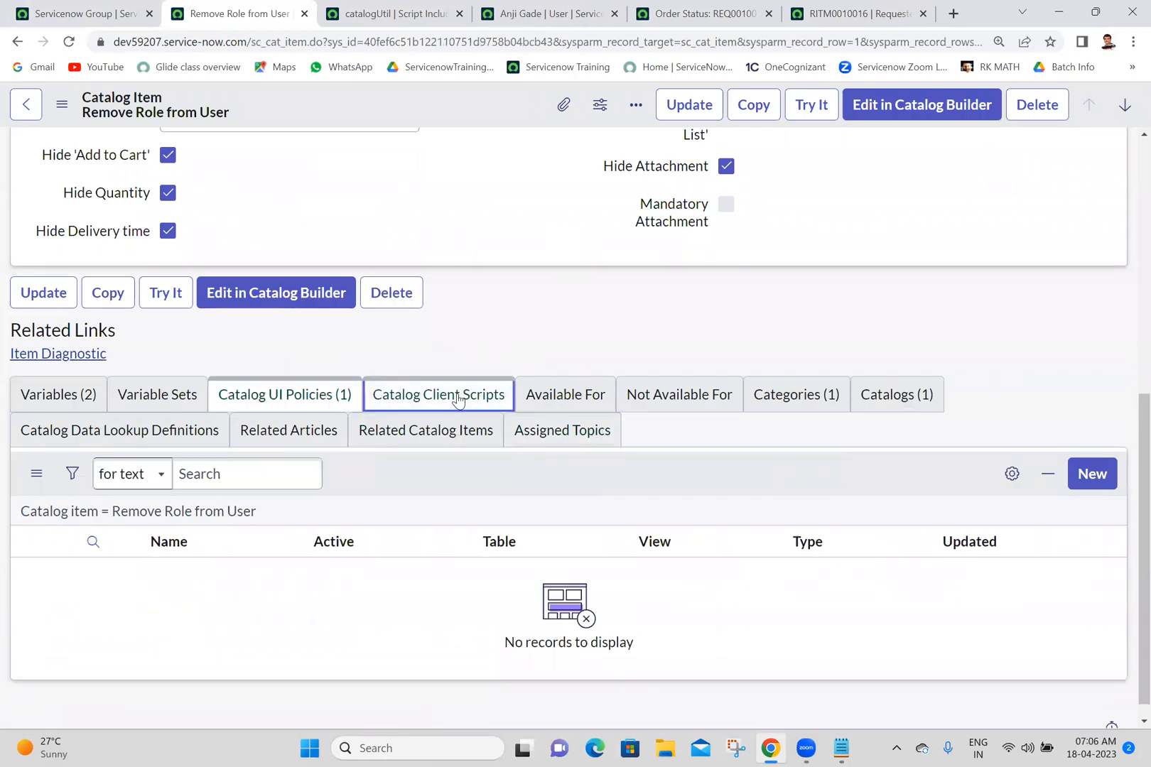
left_click(289, 391)
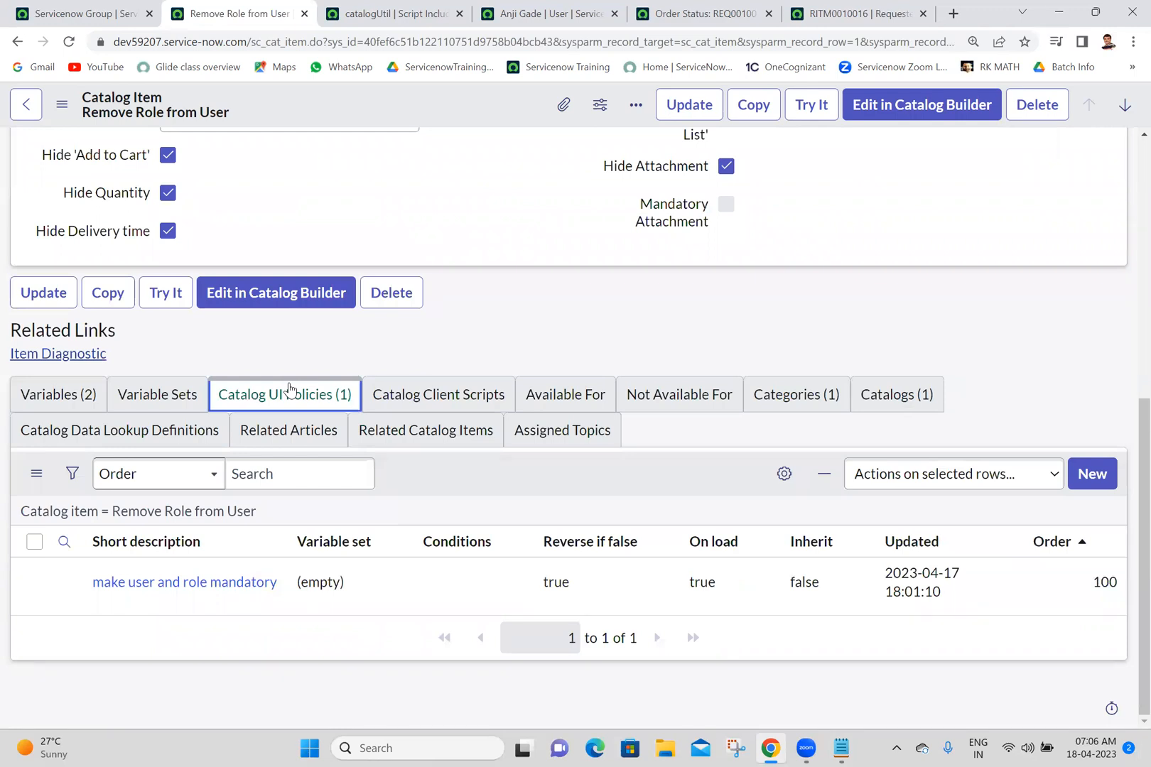
middle_click(222, 584)
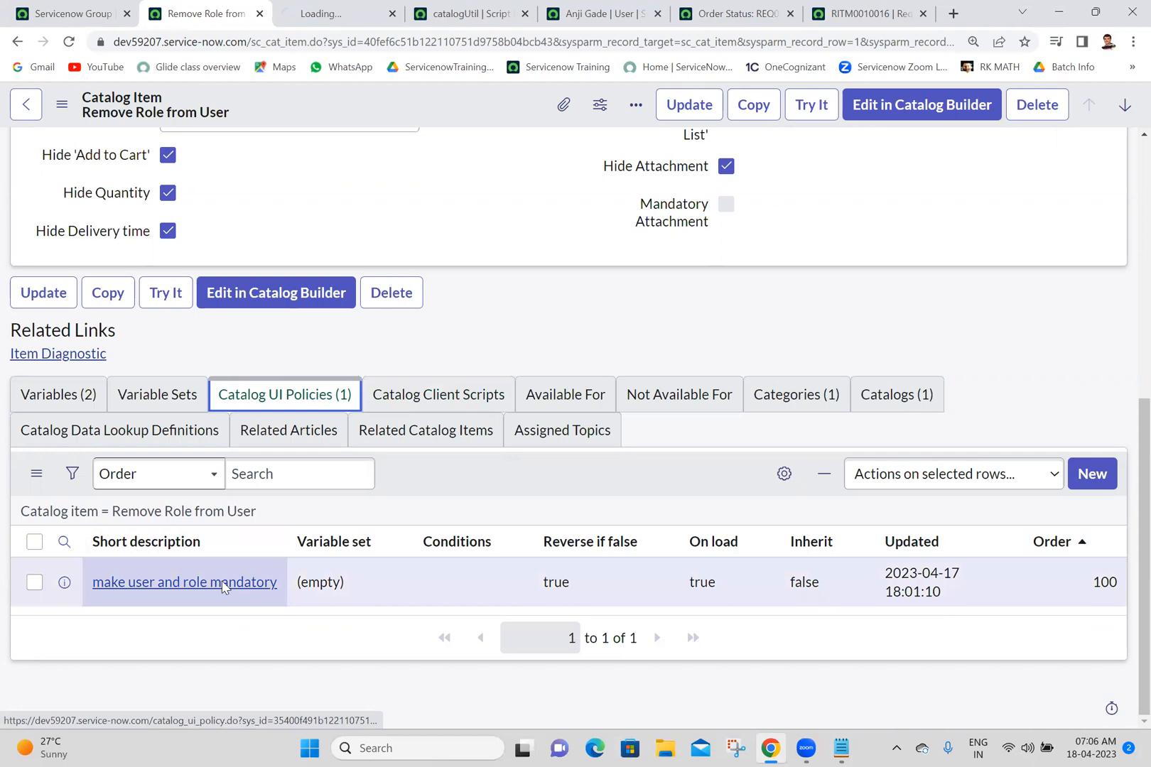
left_click(360, 7)
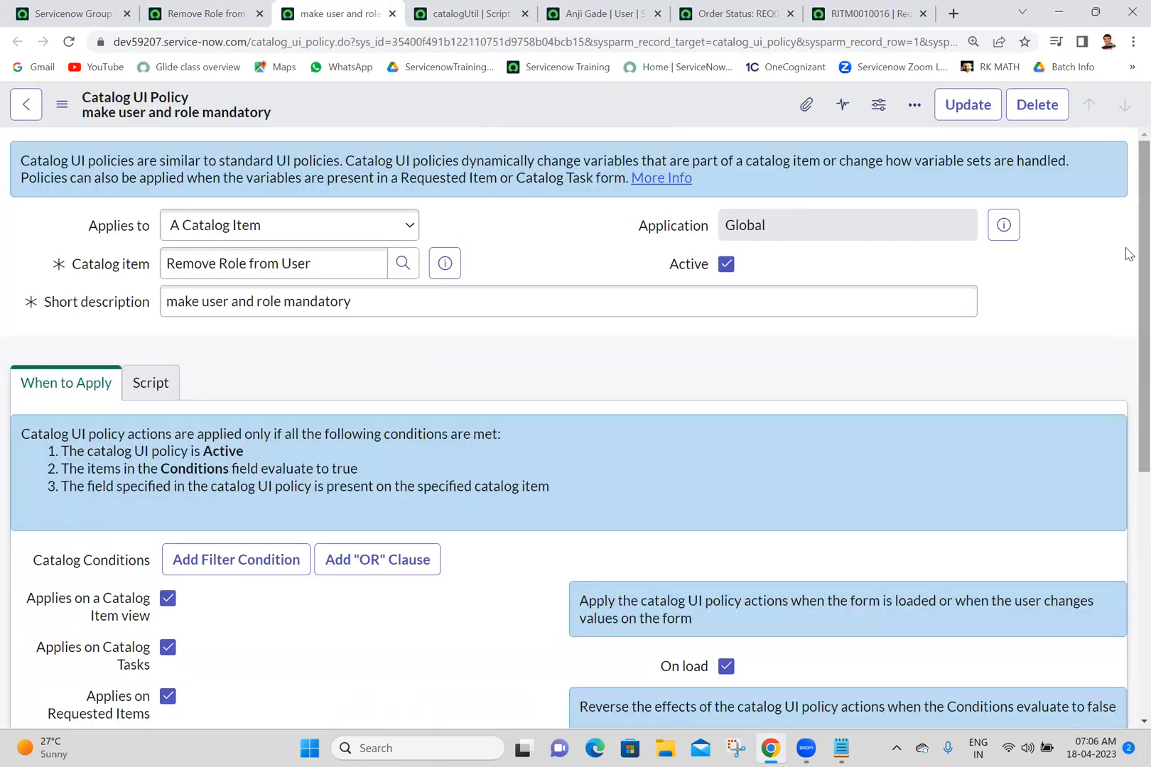
Step: Try limiting the policy to requested items by clearing its Catalog Item view and Catalog Tasks options, and restore both
scroll(1128, 512, "down", 5)
scroll(1129, 412, "up", 3)
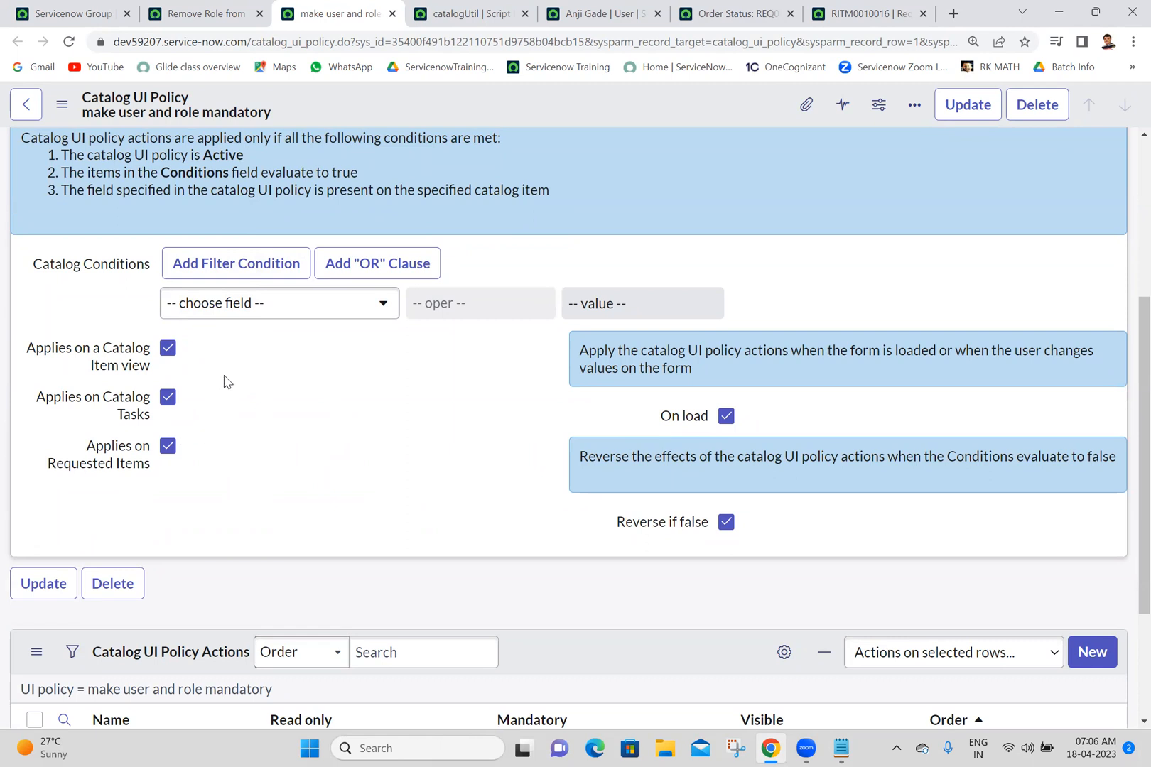
left_click(168, 400)
left_click(167, 350)
scroll(1128, 526, "down", 3)
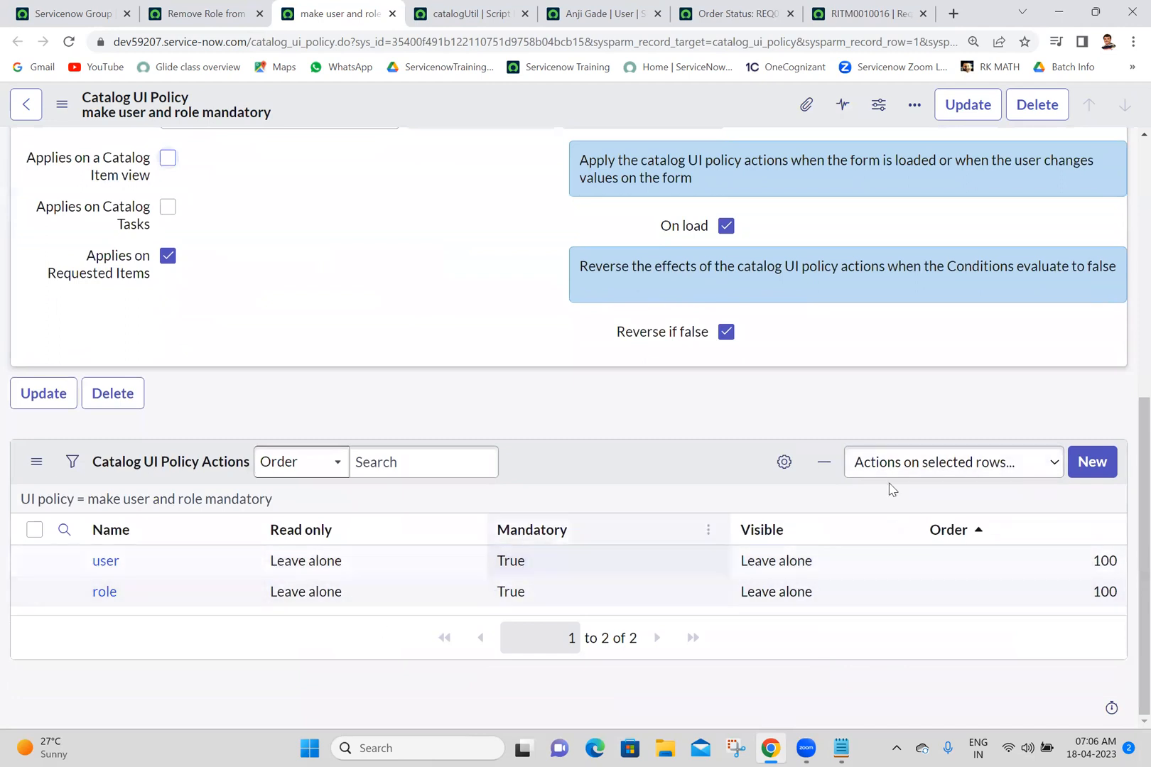
scroll(1126, 437, "up", 2)
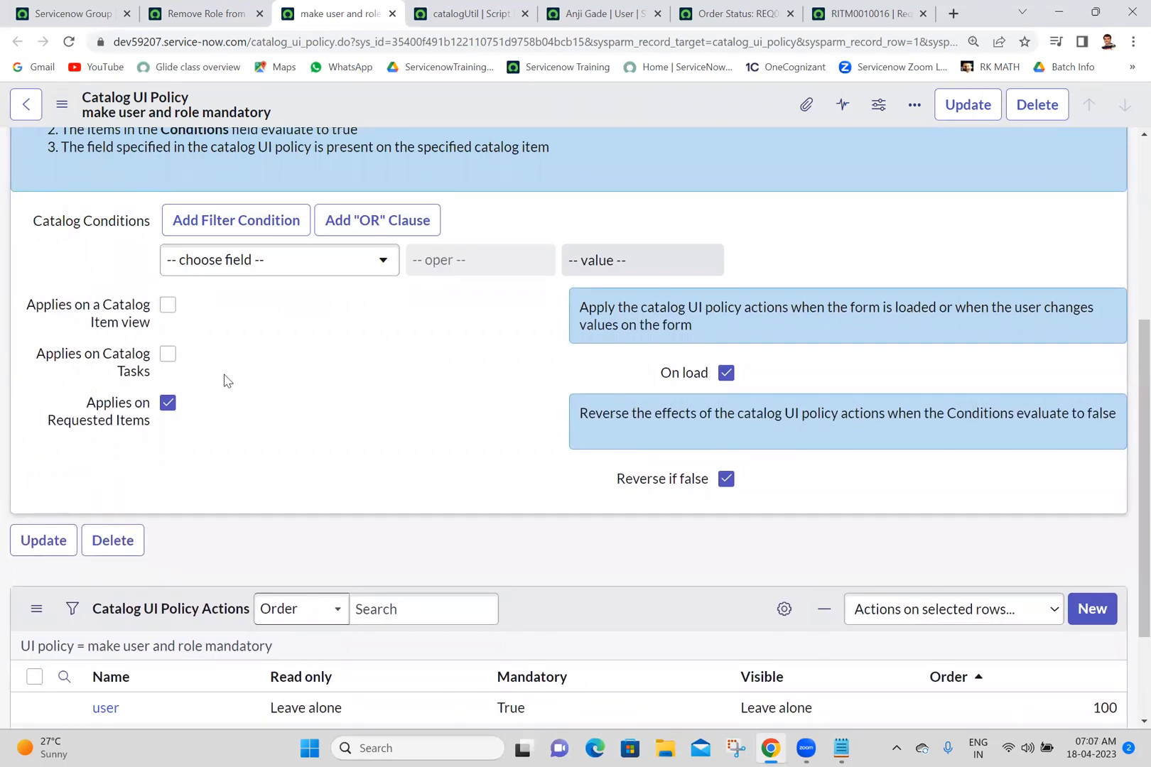
left_click(167, 305)
left_click(170, 355)
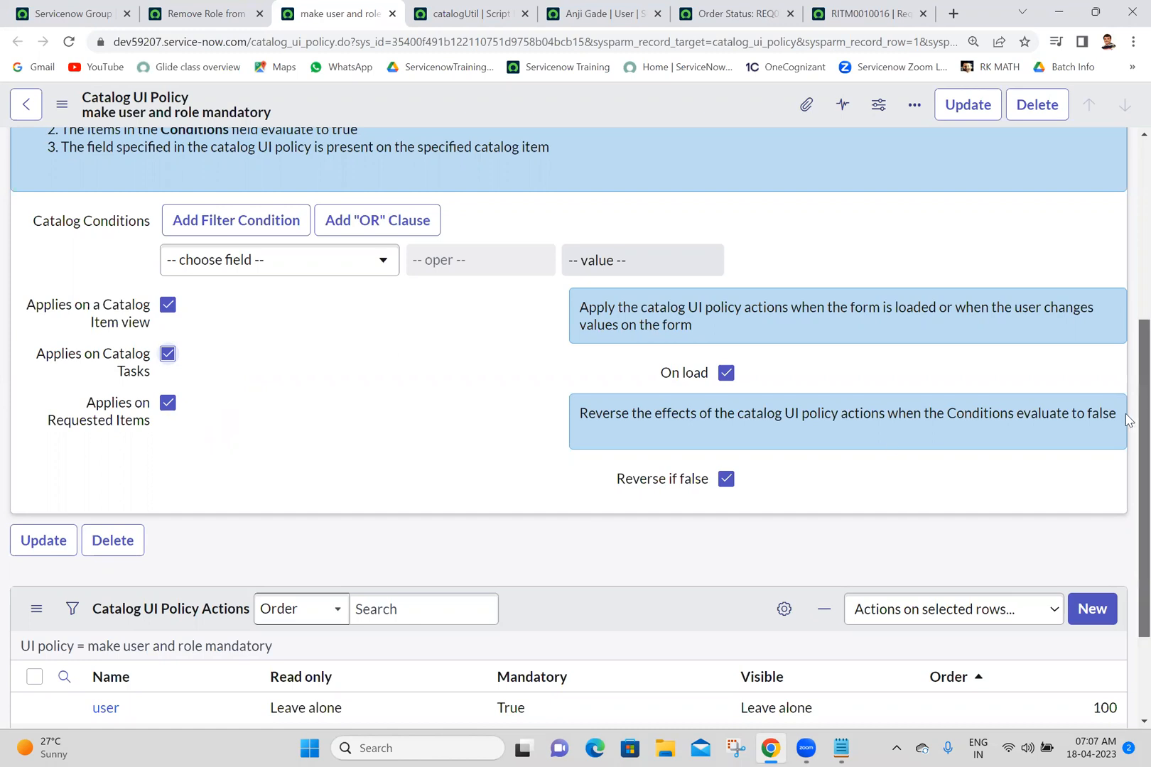
Step: Clear Applies on Catalog Tasks and Applies on Requested Items for the mandatory policy, keep the Catalog Item view, and save it
scroll(662, 263, "down", 2)
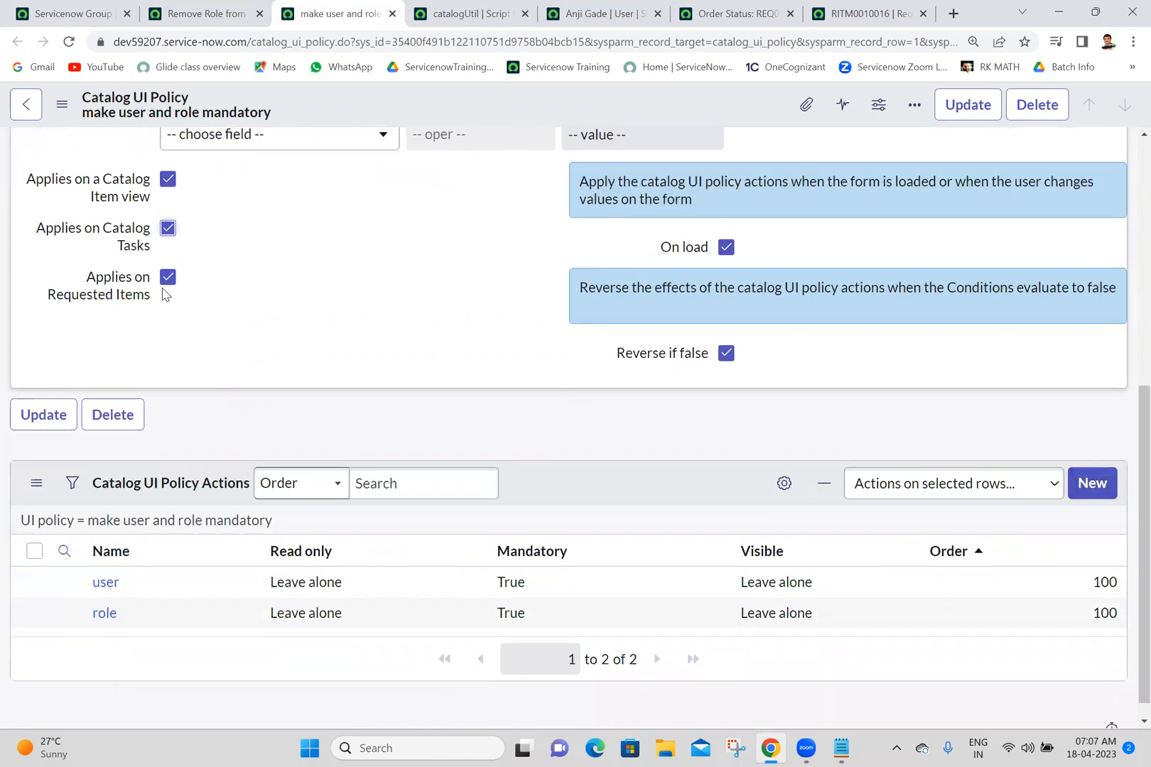
left_click(167, 228)
left_click(168, 279)
right_click(426, 105)
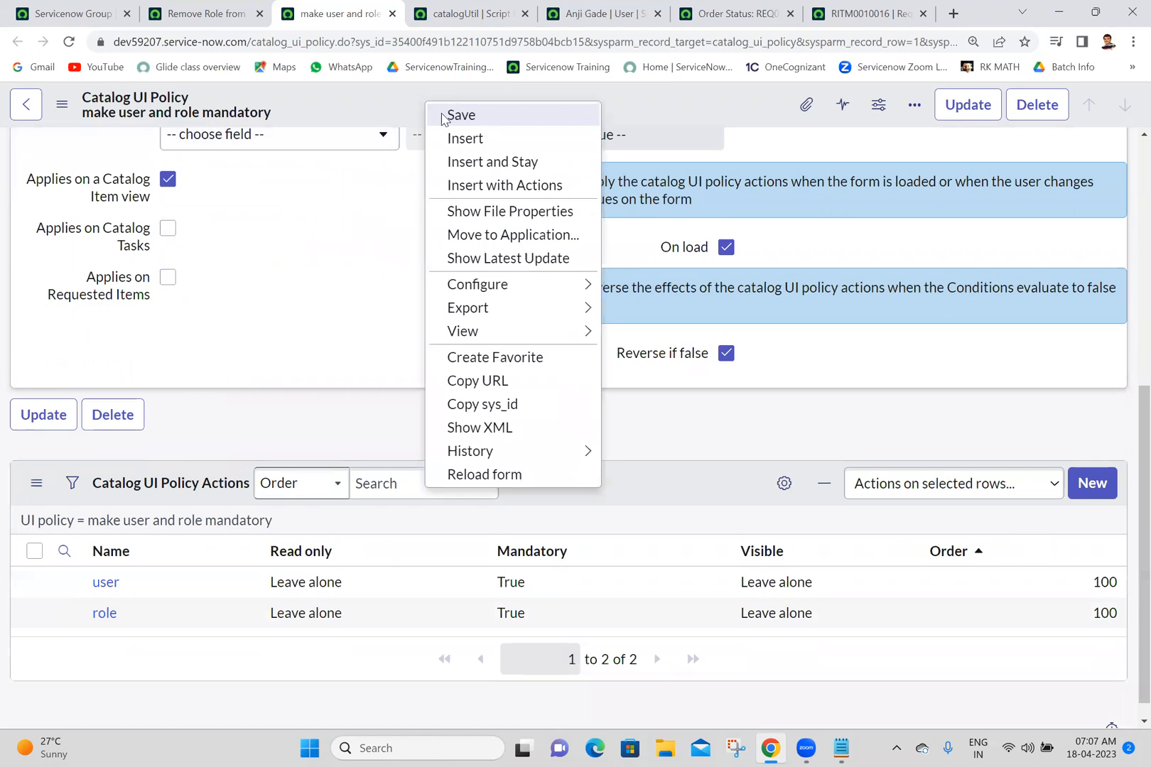
left_click(443, 116)
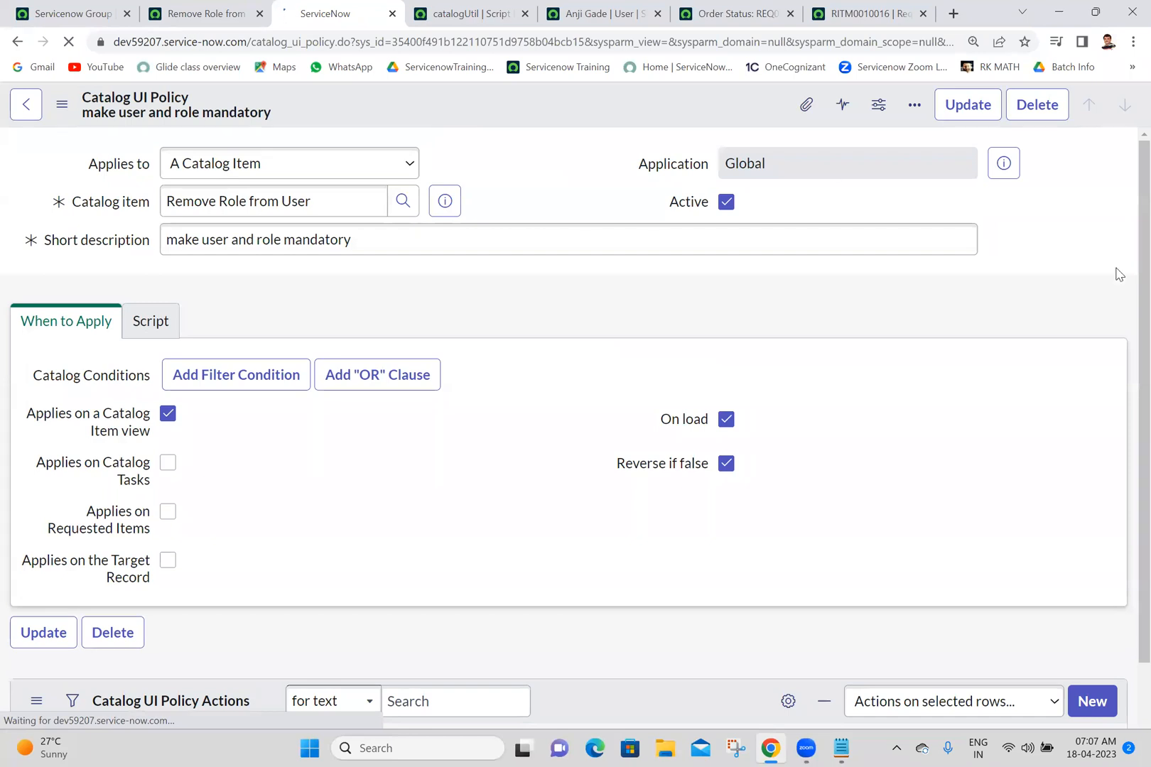
scroll(1128, 501, "down", 5)
left_click_drag(1126, 495, 1126, 499)
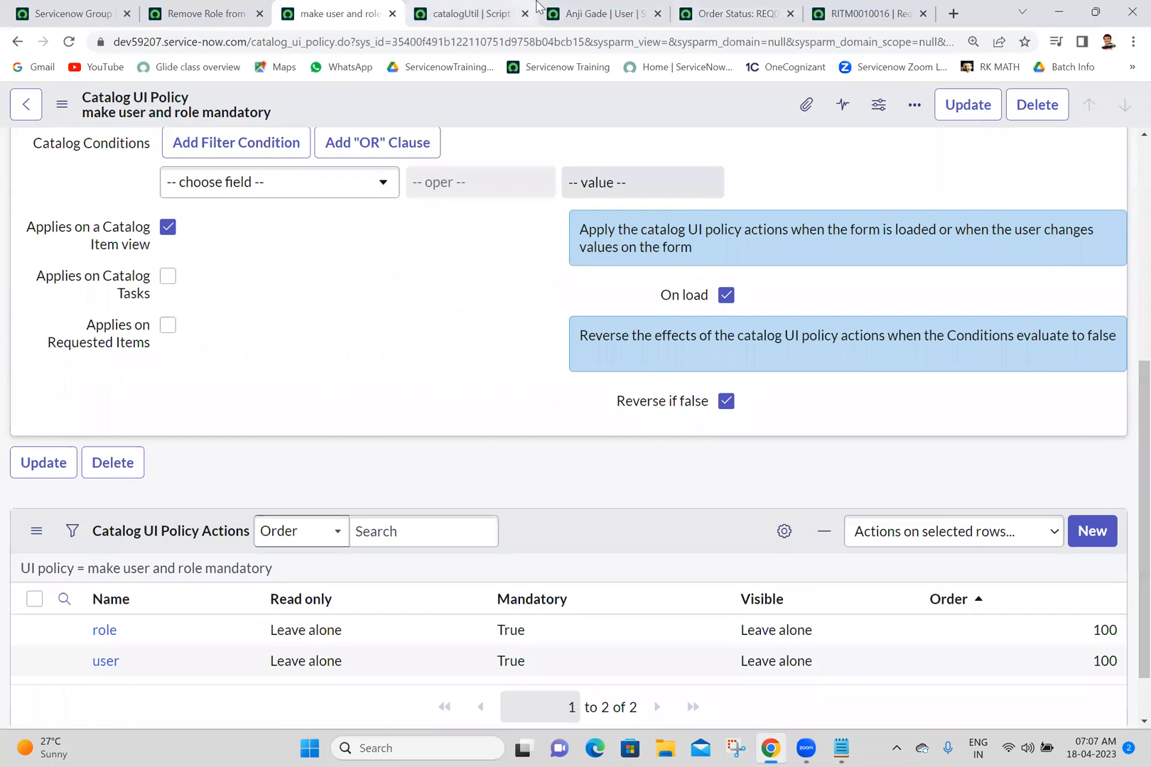
Step: Return to the item's order page, reload the requested item and check whether its User and Role variables are mandatory
left_click(736, 13)
left_click(18, 44)
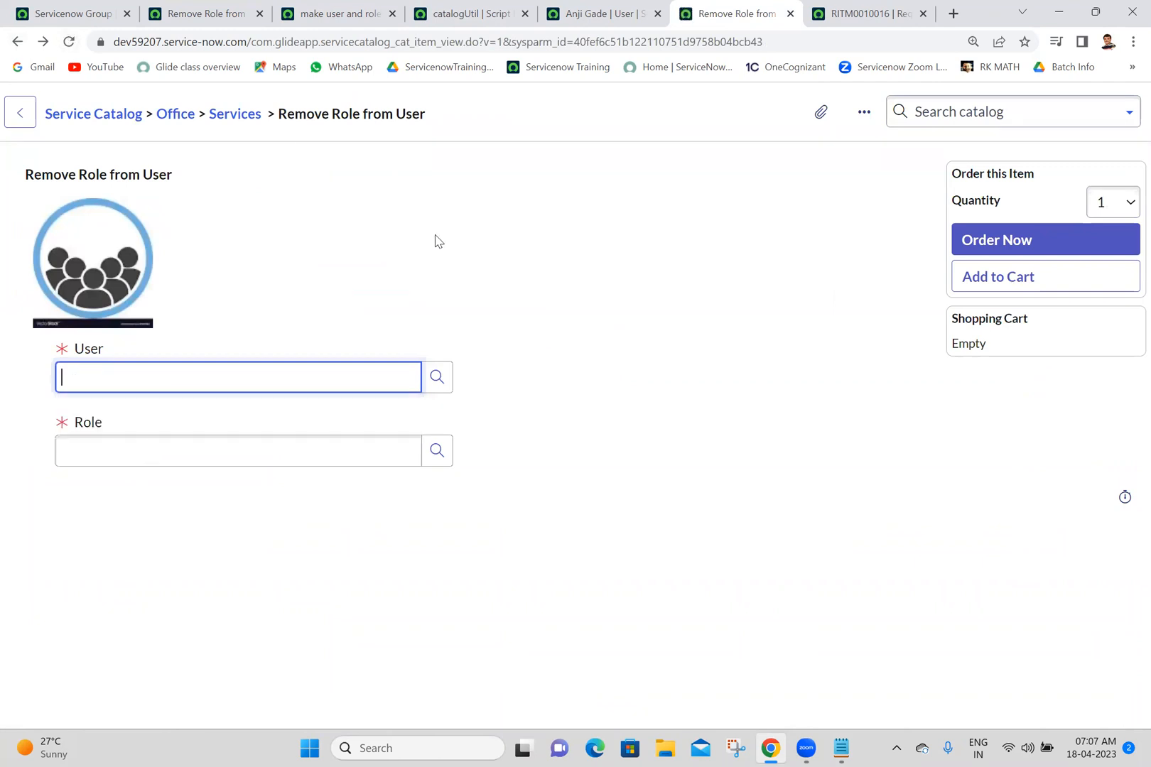
left_click(848, 13)
left_click(70, 42)
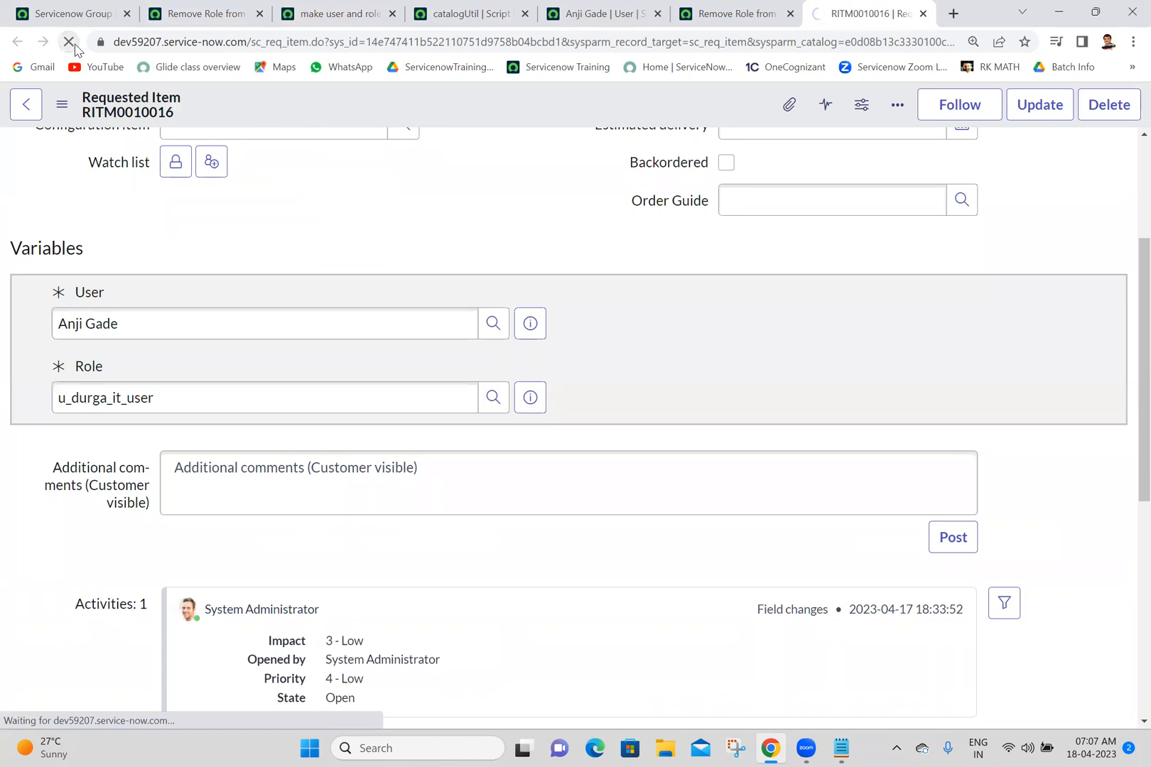
left_click_drag(1140, 298, 1141, 387)
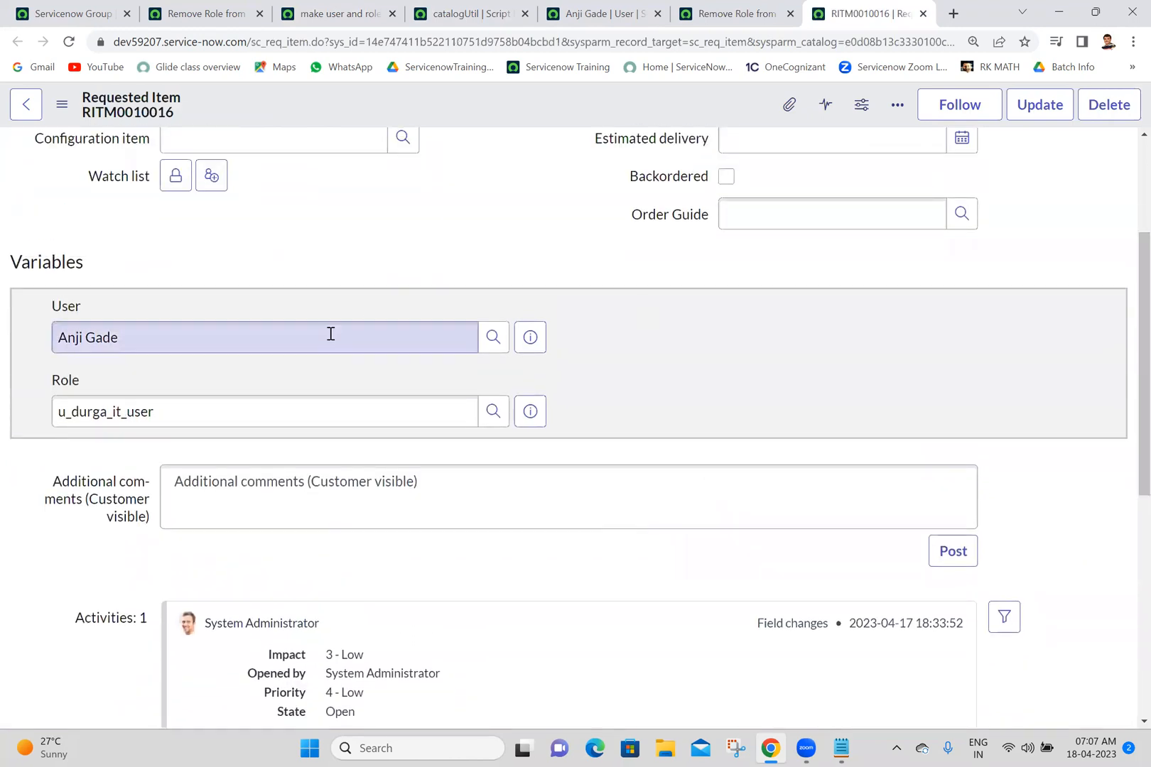
Step: Start a new catalog UI policy for Remove Role from User with the short description "make user and role readonly on RITM"
left_click(739, 11)
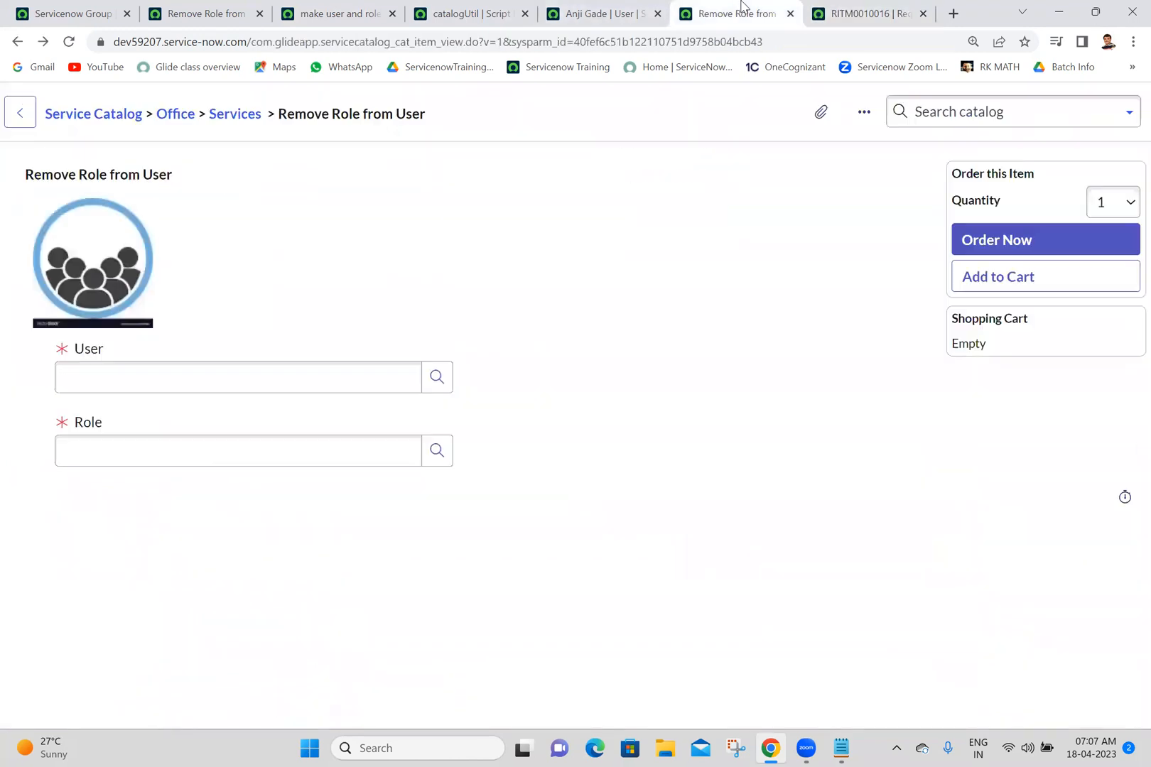
left_click(490, 9)
left_click(348, 9)
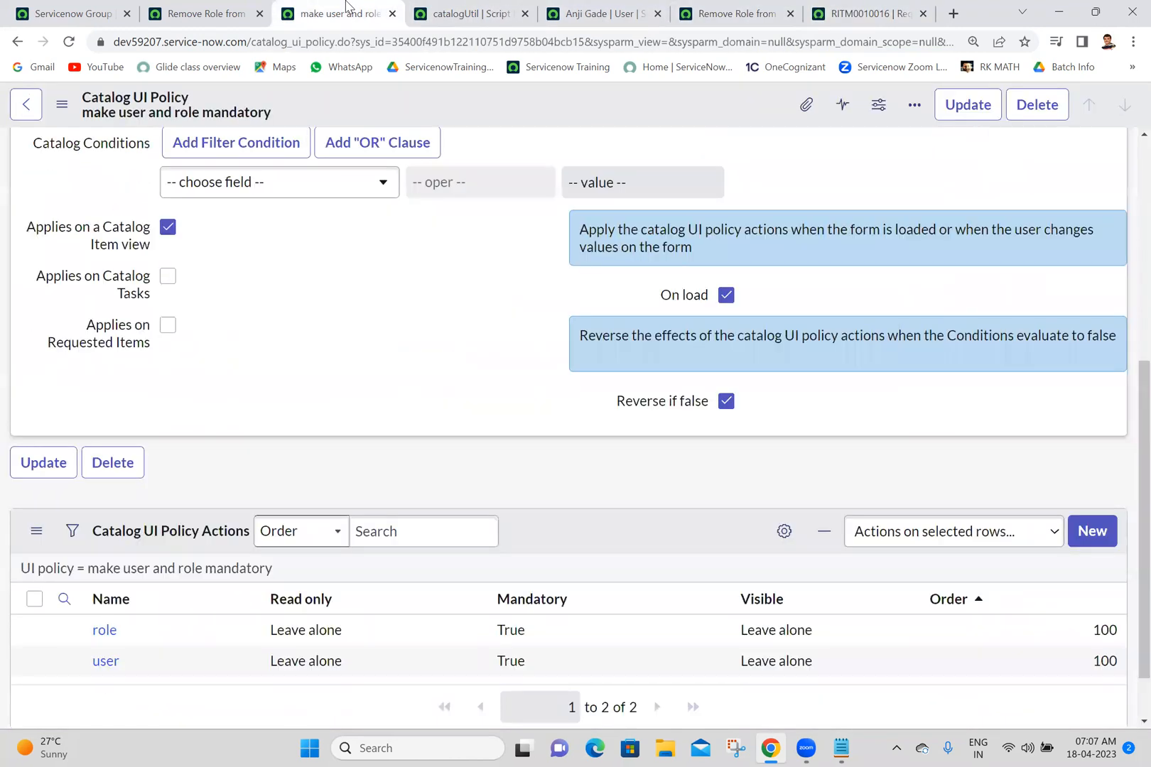
left_click(197, 7)
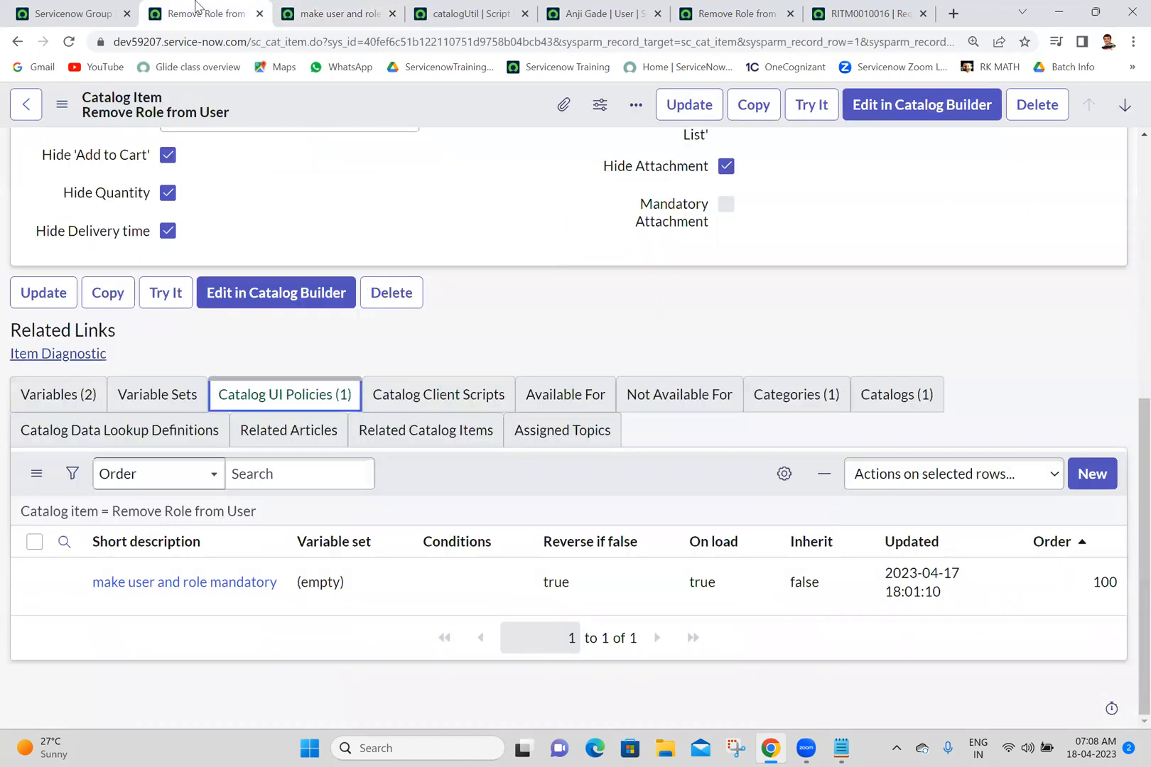
left_click(1086, 476)
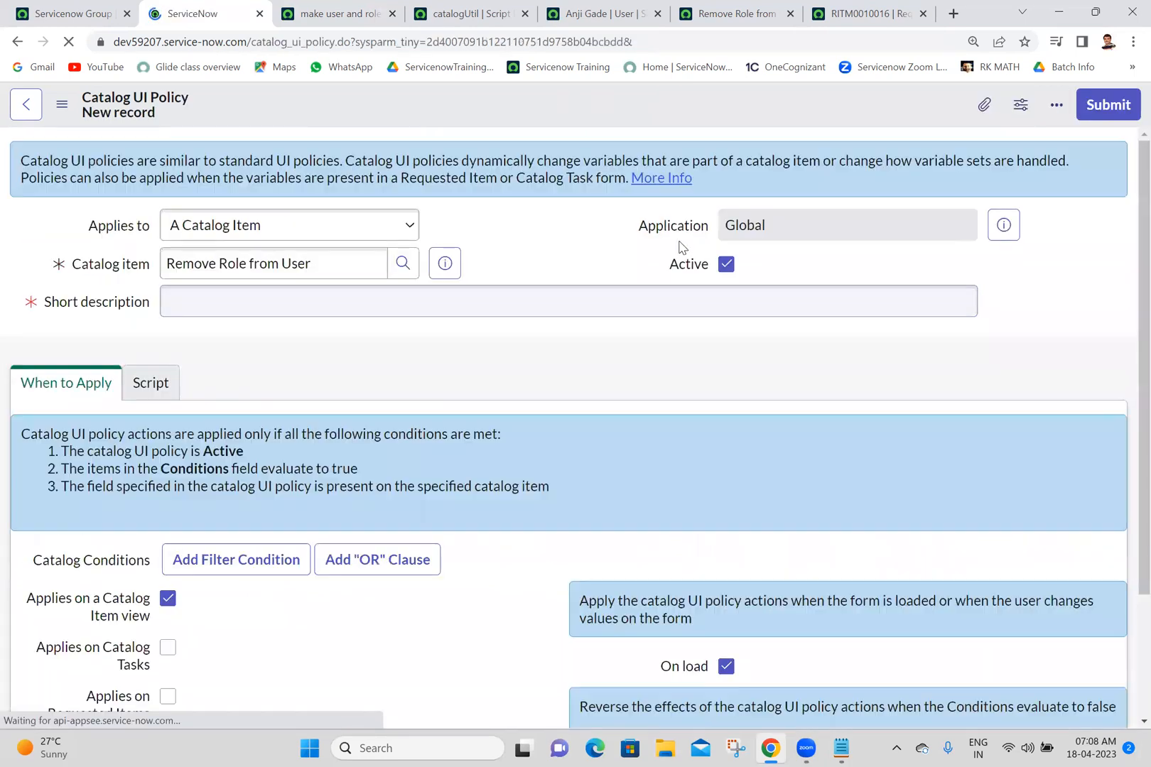
left_click(593, 311)
type("mak")
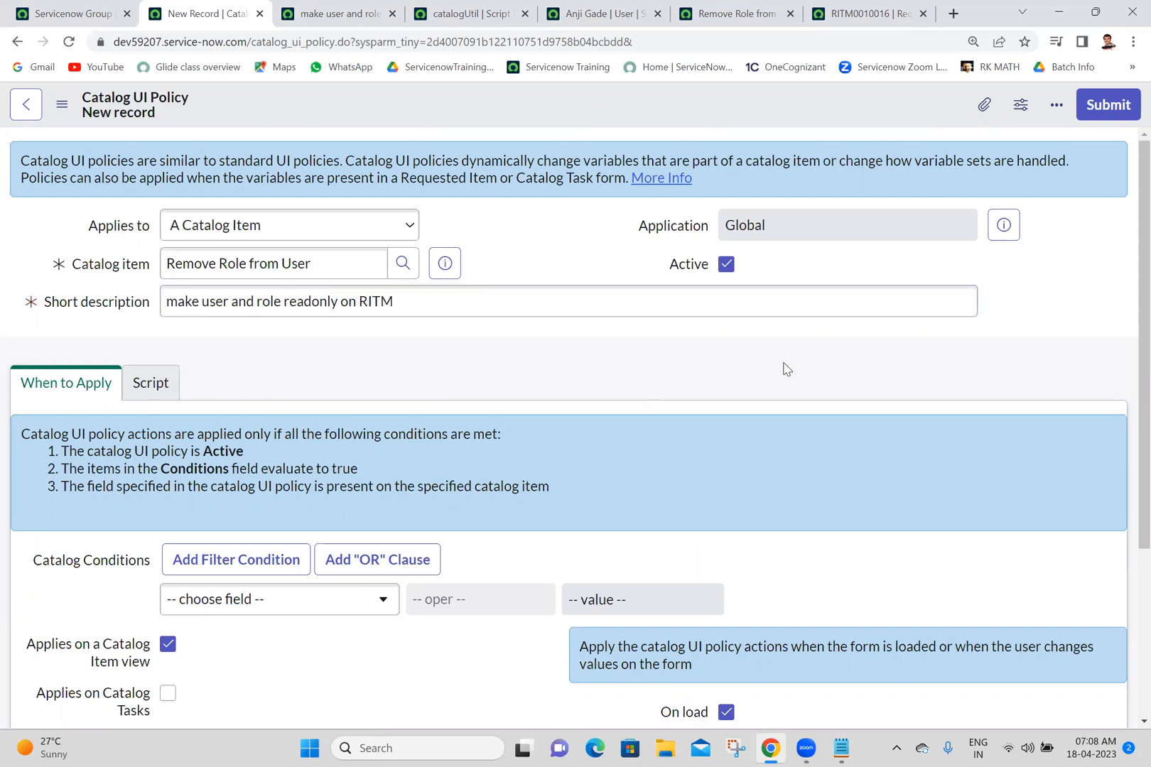
Step: Make the new policy apply on Requested Items instead of the Catalog Item view and save it
scroll(1094, 490, "down", 3)
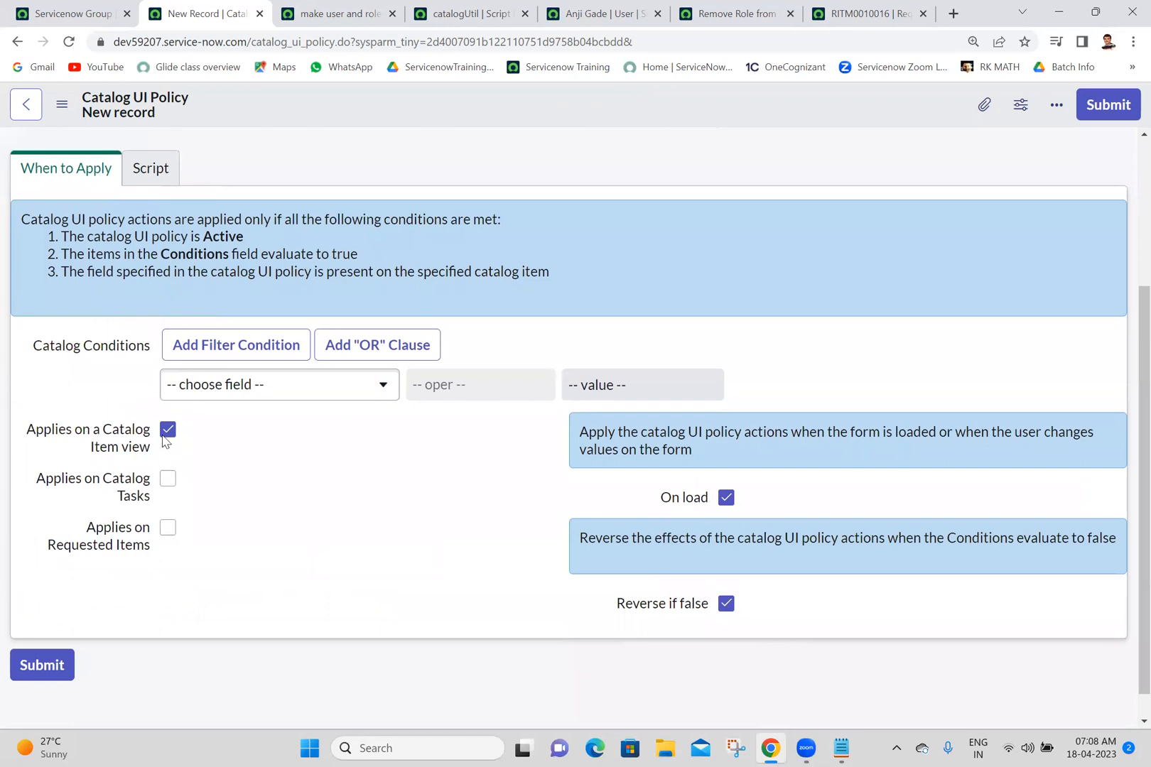
left_click(168, 431)
left_click(167, 528)
right_click(481, 124)
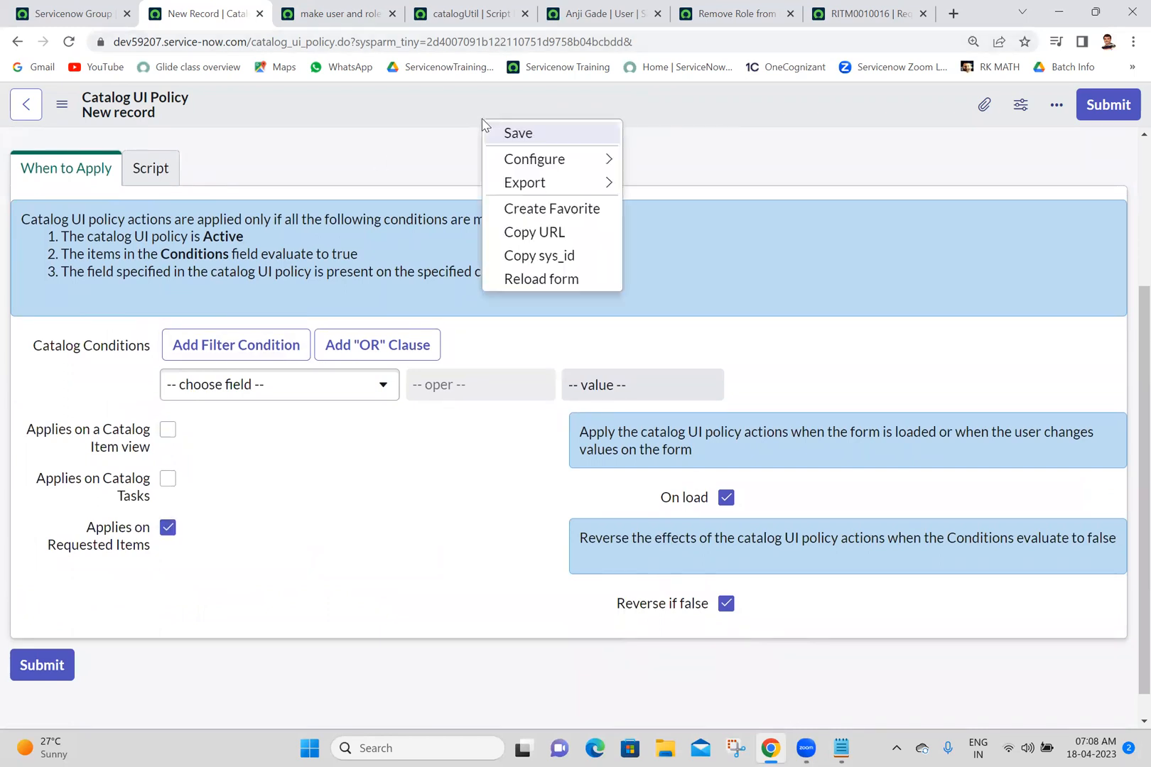
left_click(498, 133)
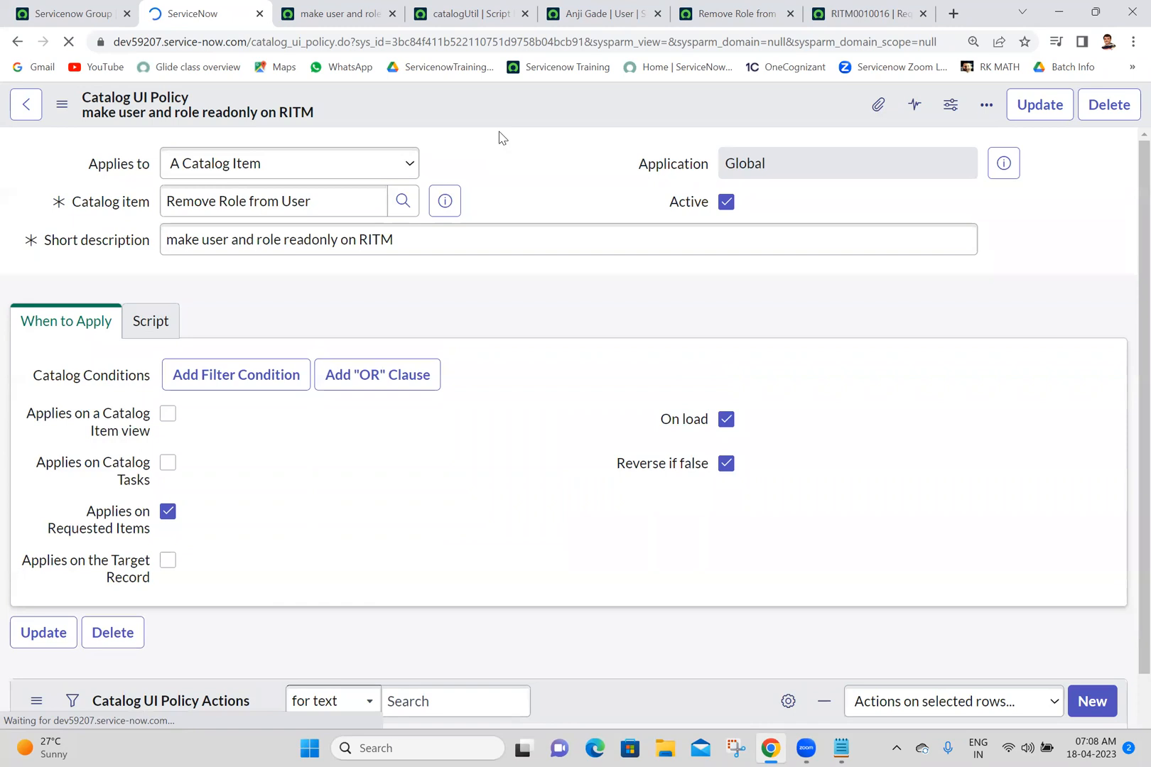
Step: Add a UI policy action to the readonly policy that sets Read only to True for the user variable, and submit it
scroll(1126, 561, "down", 5)
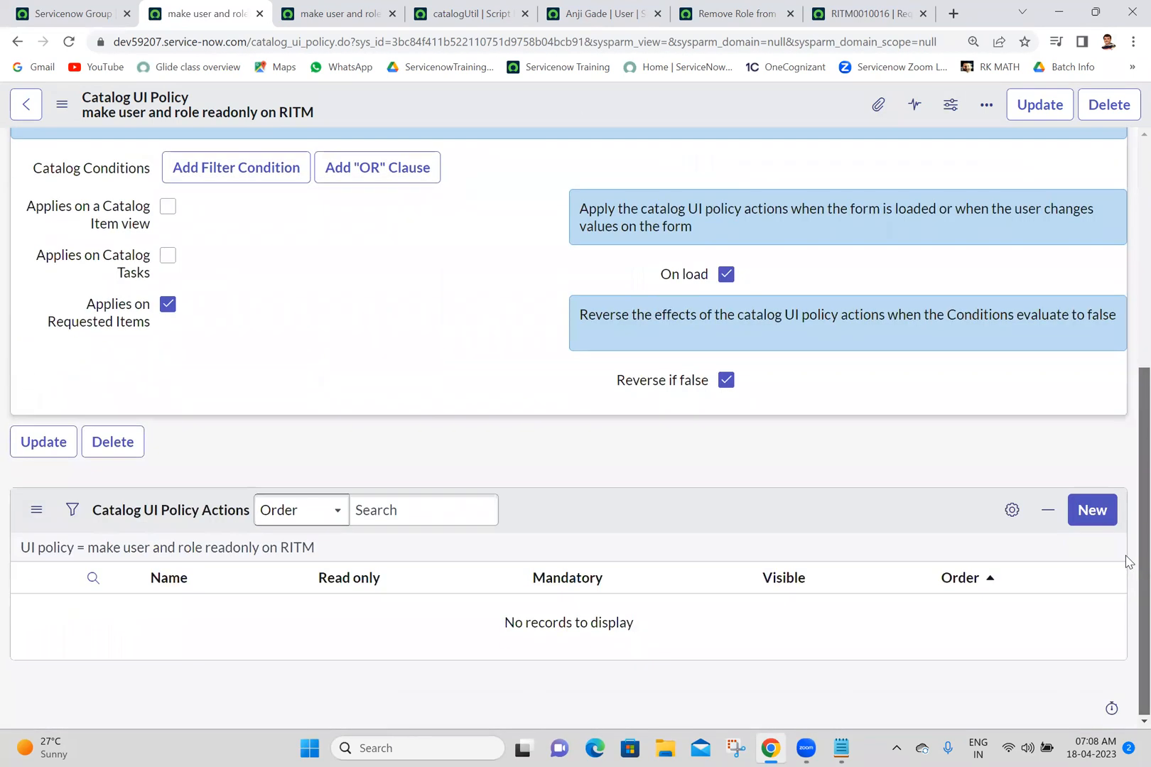
left_click(1085, 562)
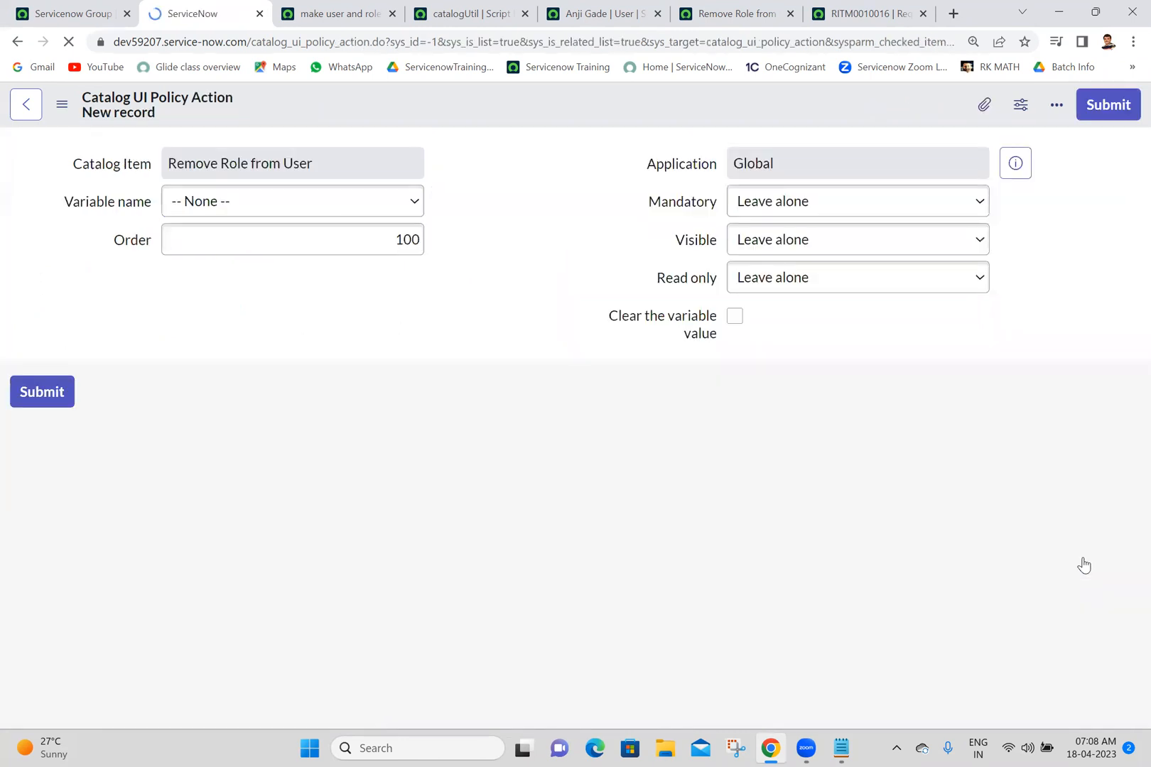
left_click(277, 247)
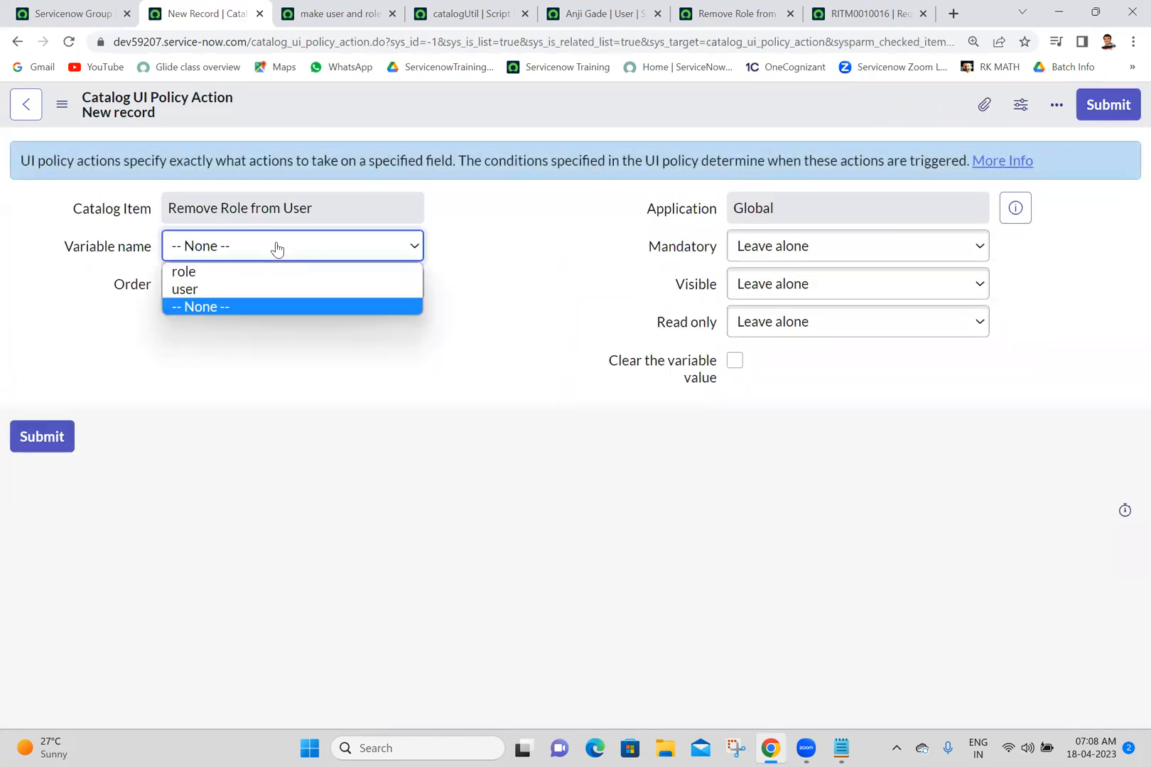
left_click(216, 288)
left_click(839, 327)
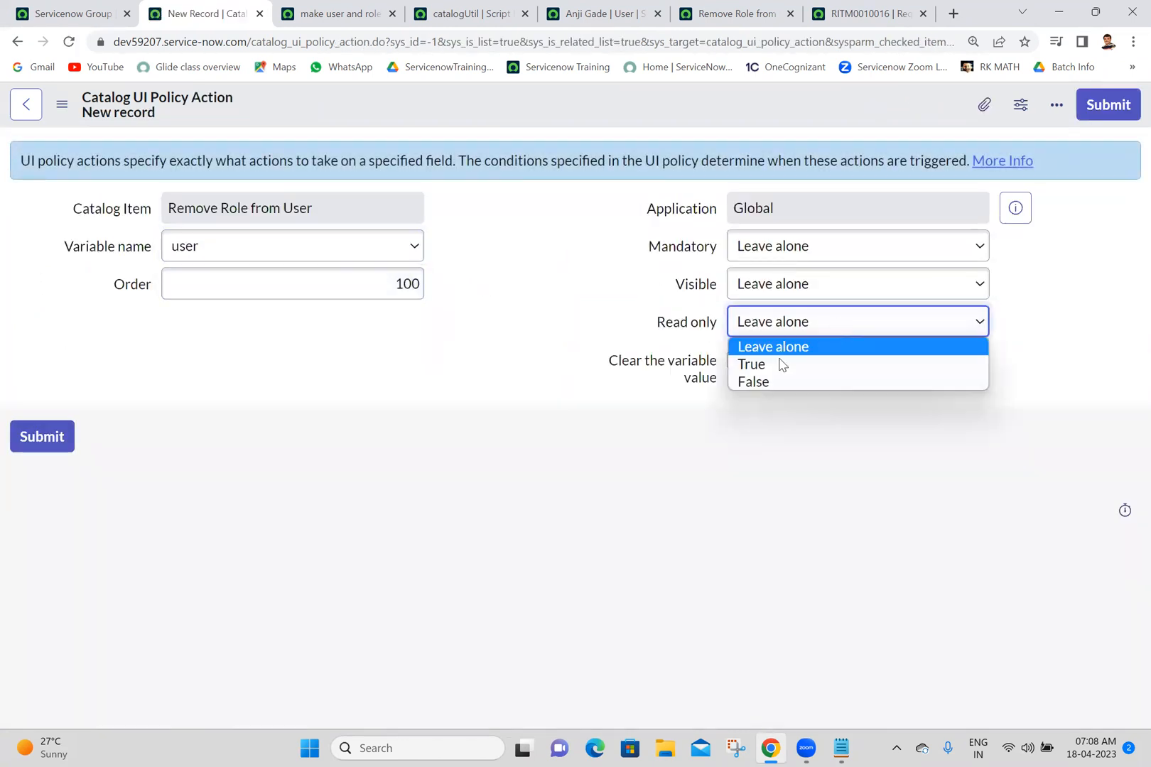
left_click(774, 365)
left_click(1109, 105)
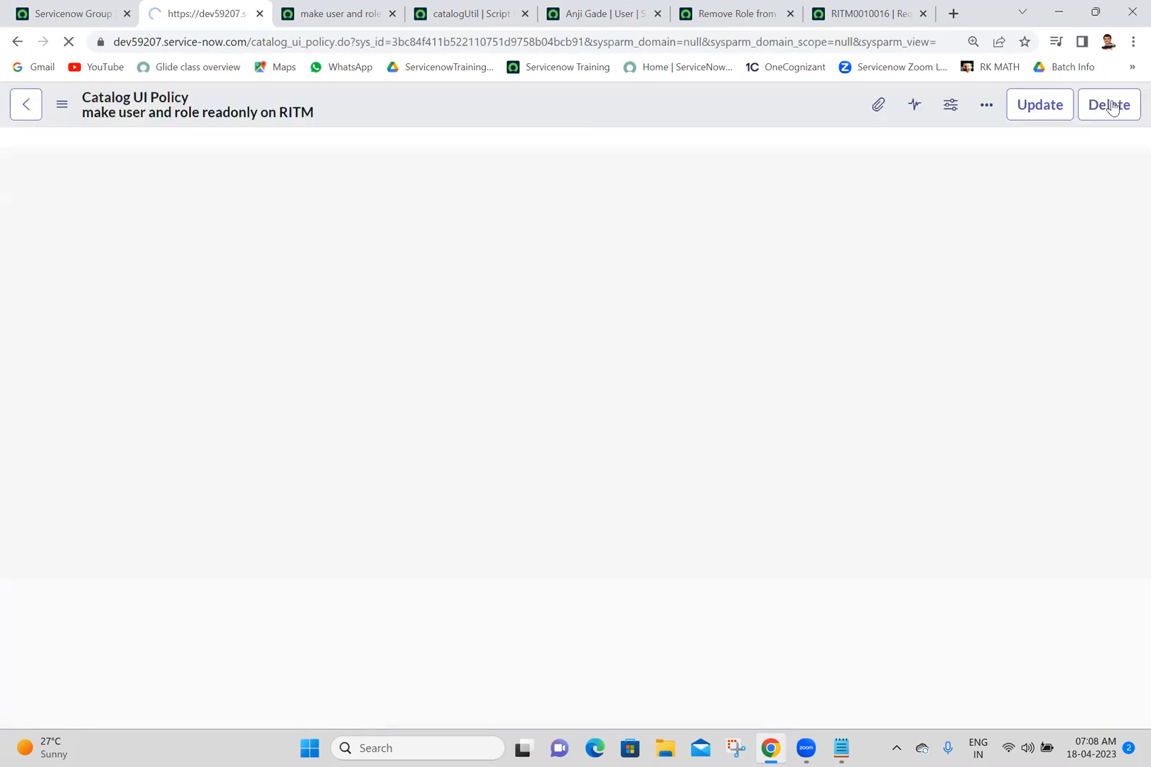
Step: Add a second action to the readonly policy that sets Read only to True for the role variable, and submit it
left_click_drag(1142, 294, 1143, 545)
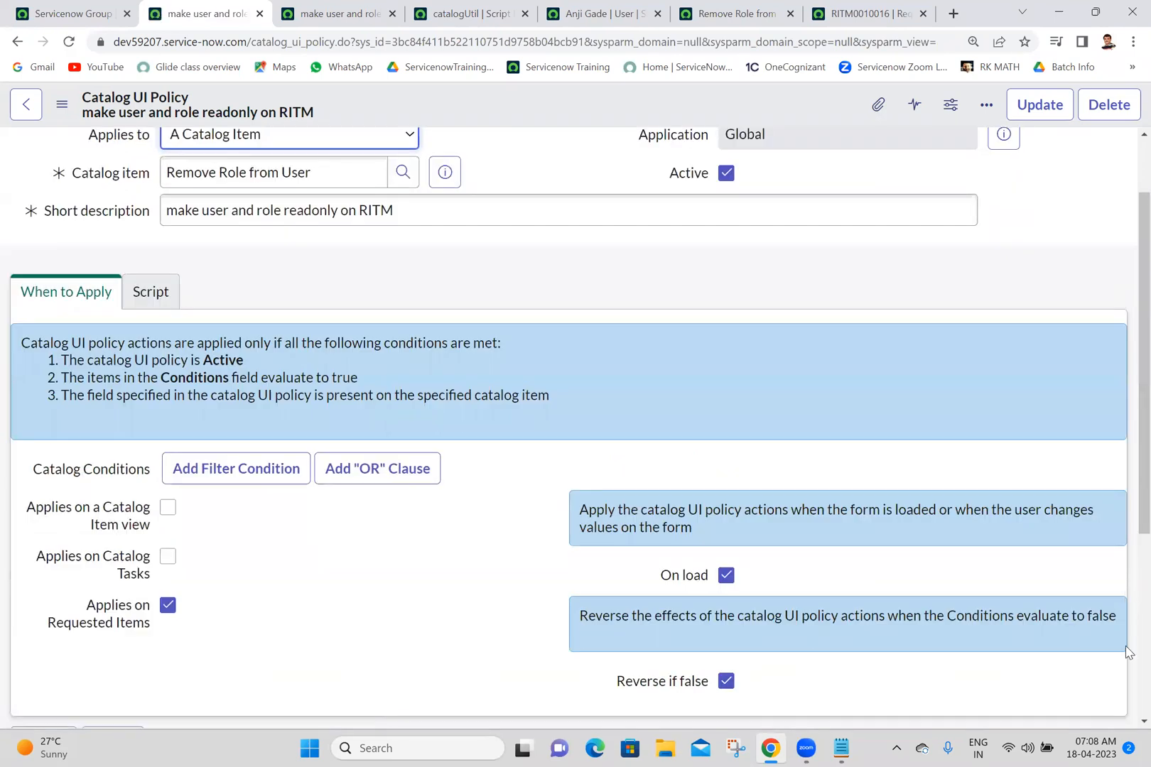
scroll(1128, 652, "down", 5)
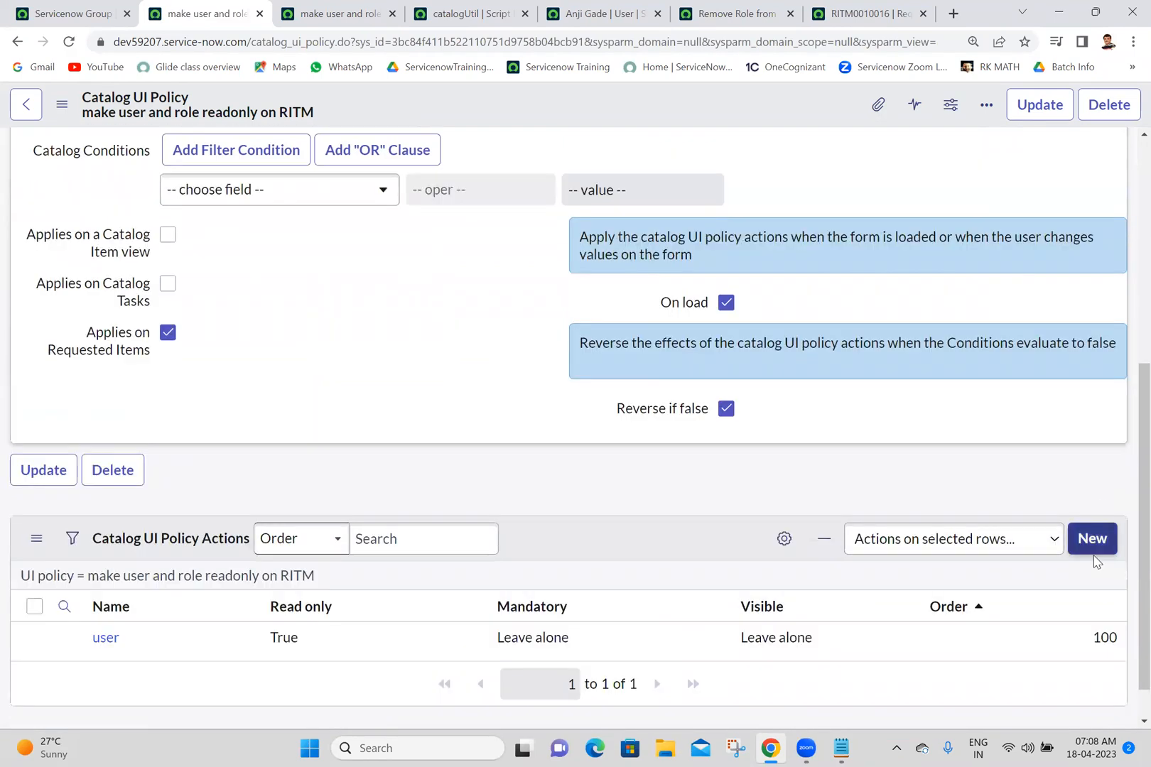
left_click(1094, 540)
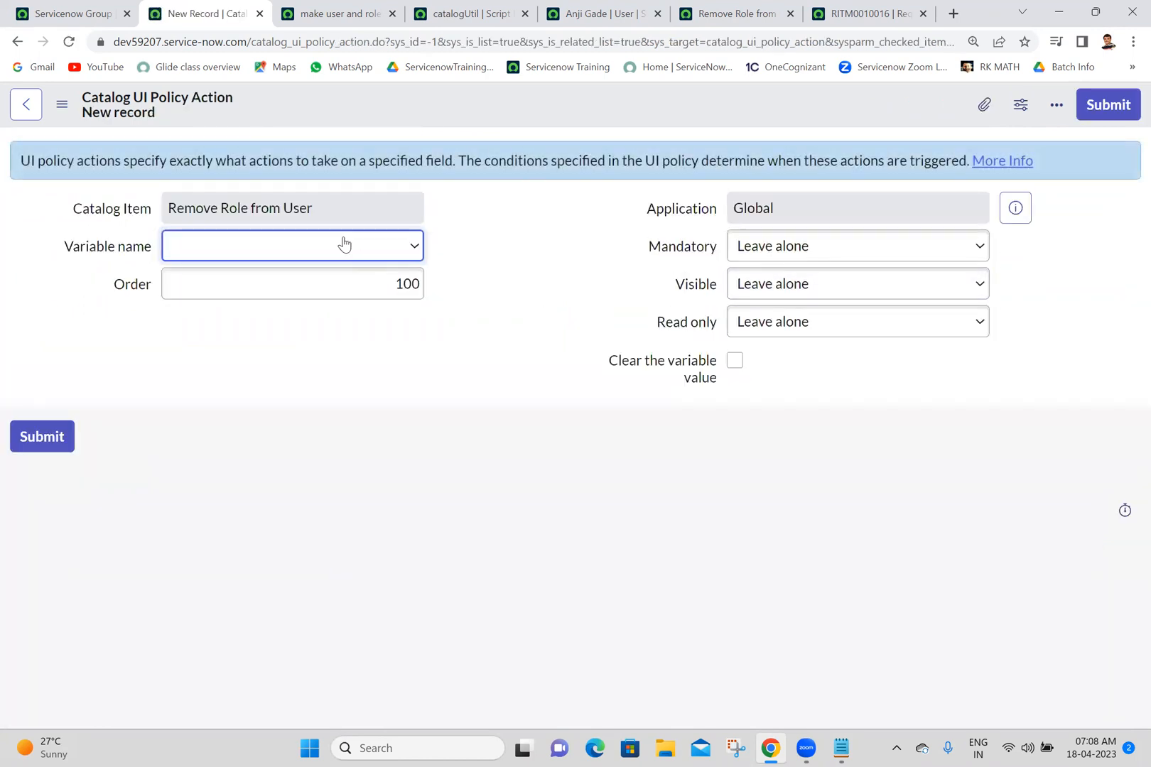
left_click(344, 254)
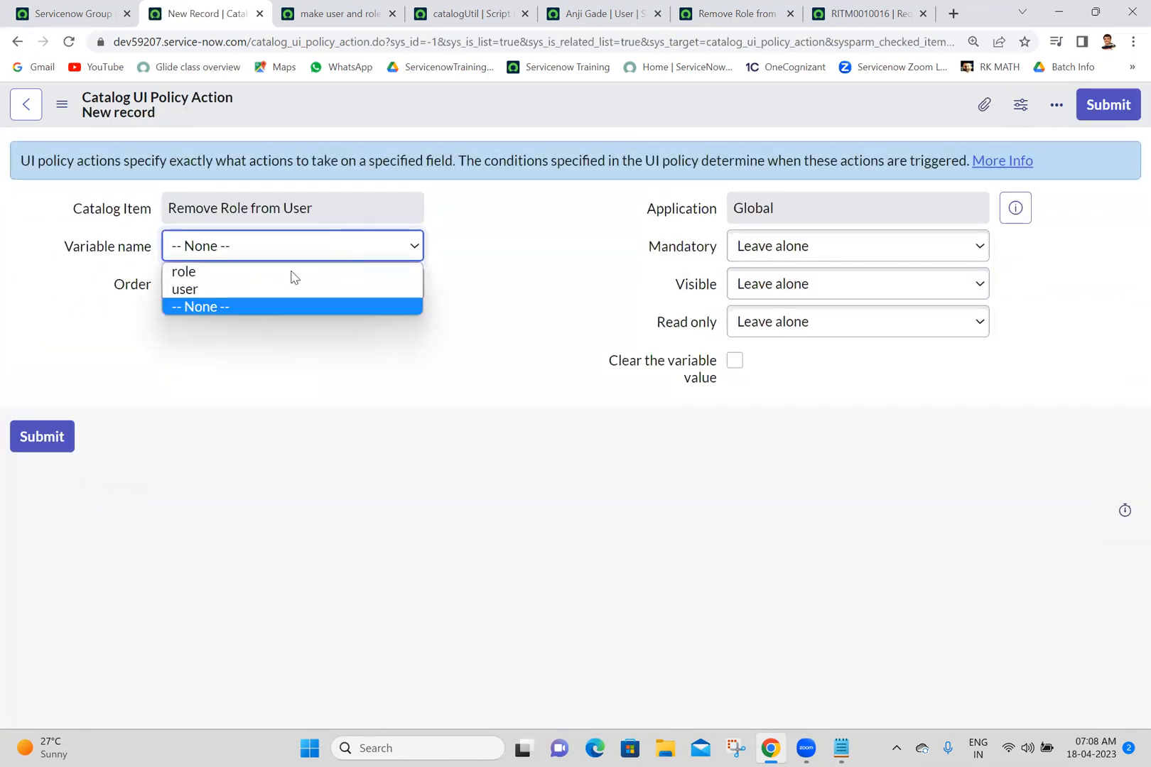
left_click(229, 279)
left_click(755, 330)
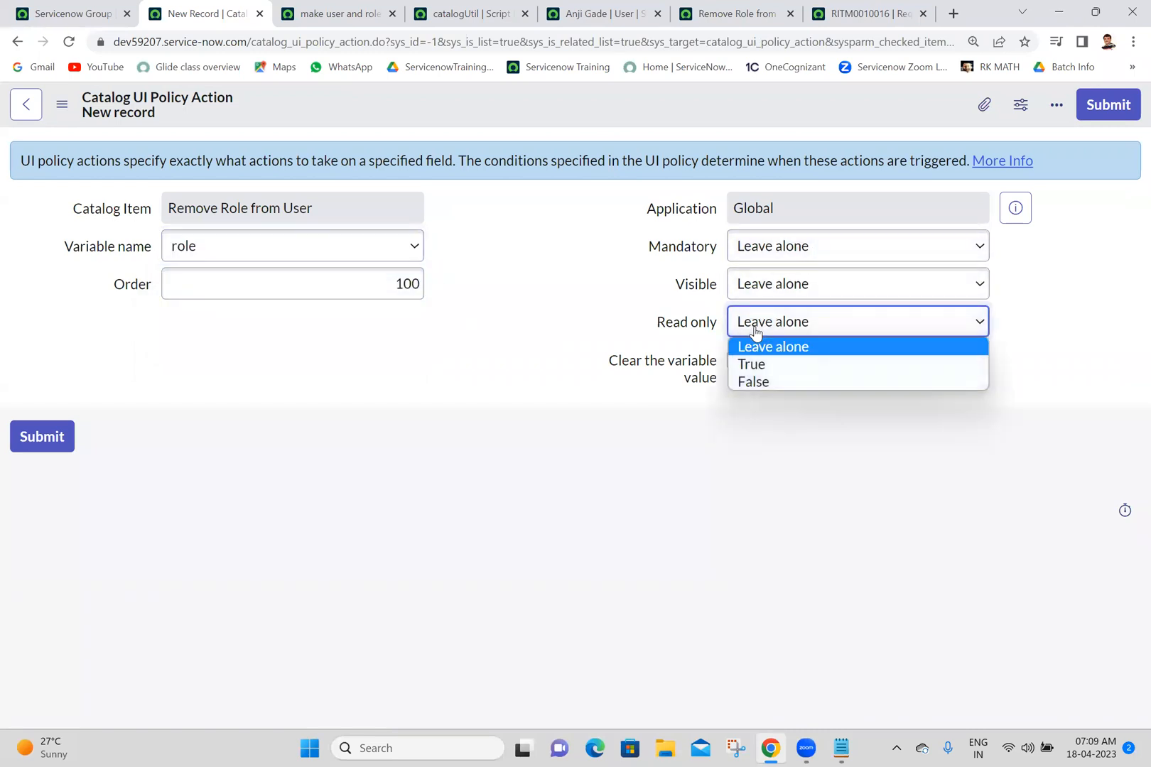
left_click(752, 364)
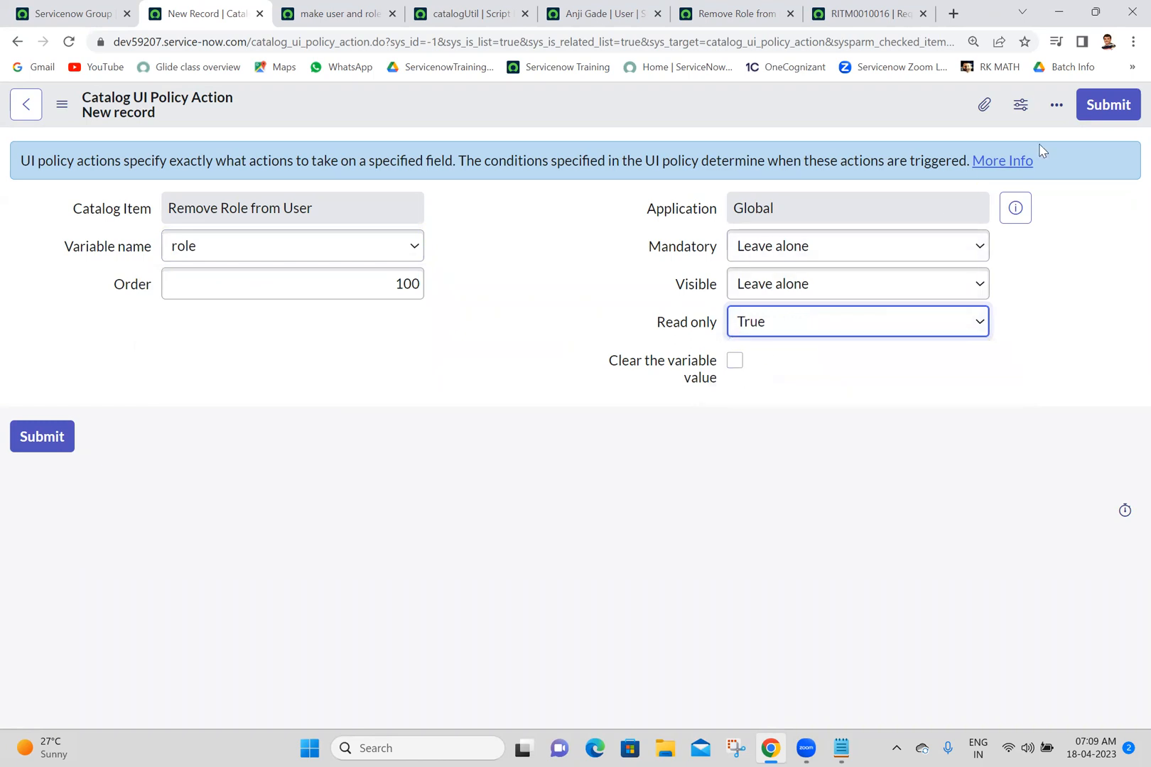
left_click(1107, 105)
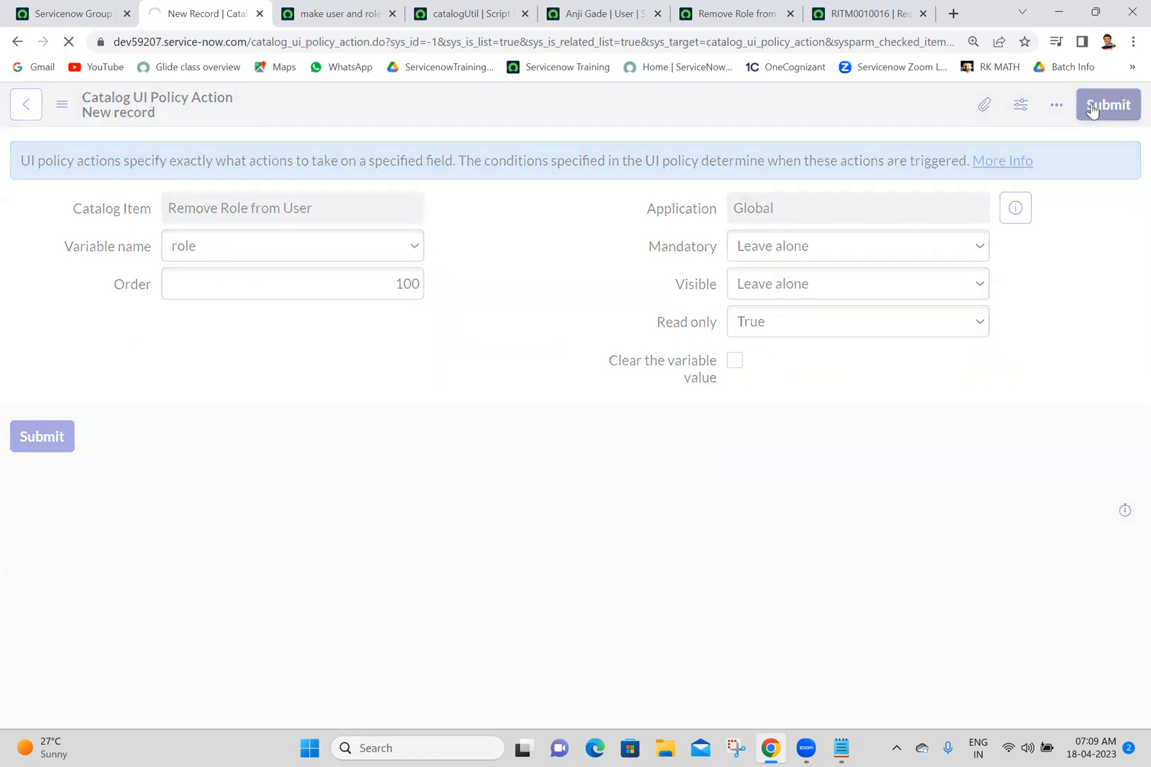
Step: Reload the requested item to check whether User and Role are read-only, and check the item's order page for the mandatory fields
left_click(867, 14)
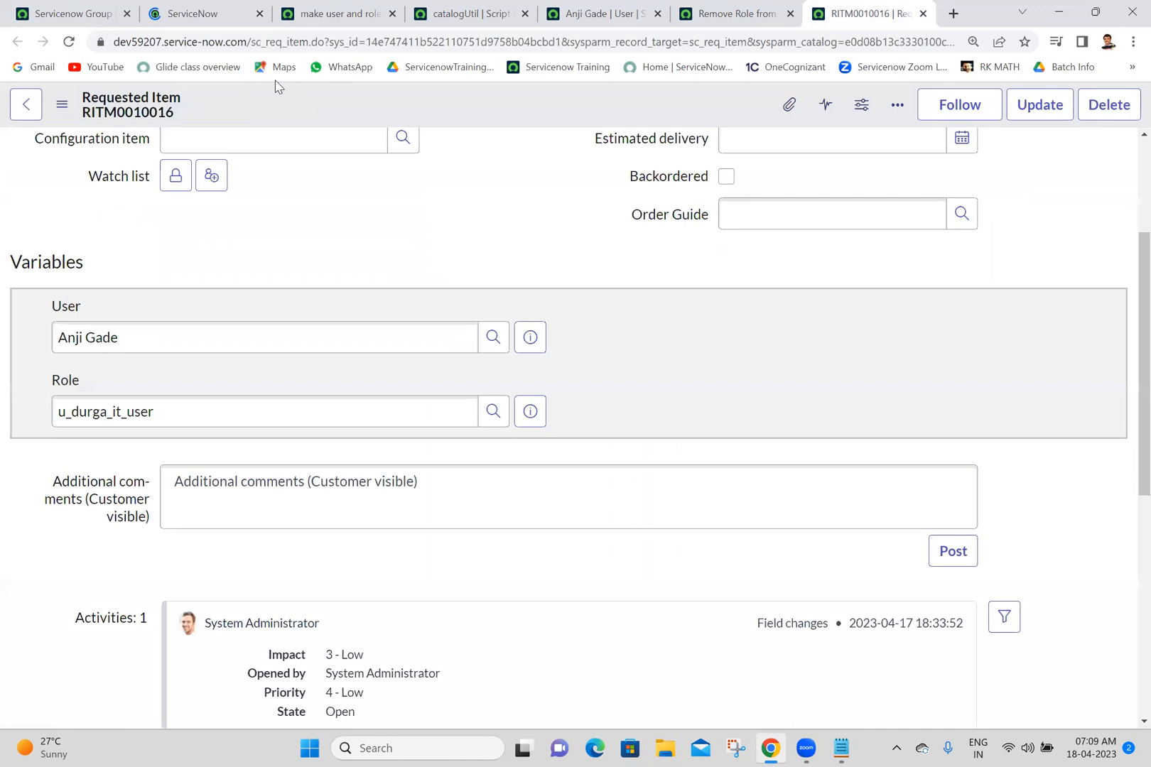
left_click(71, 43)
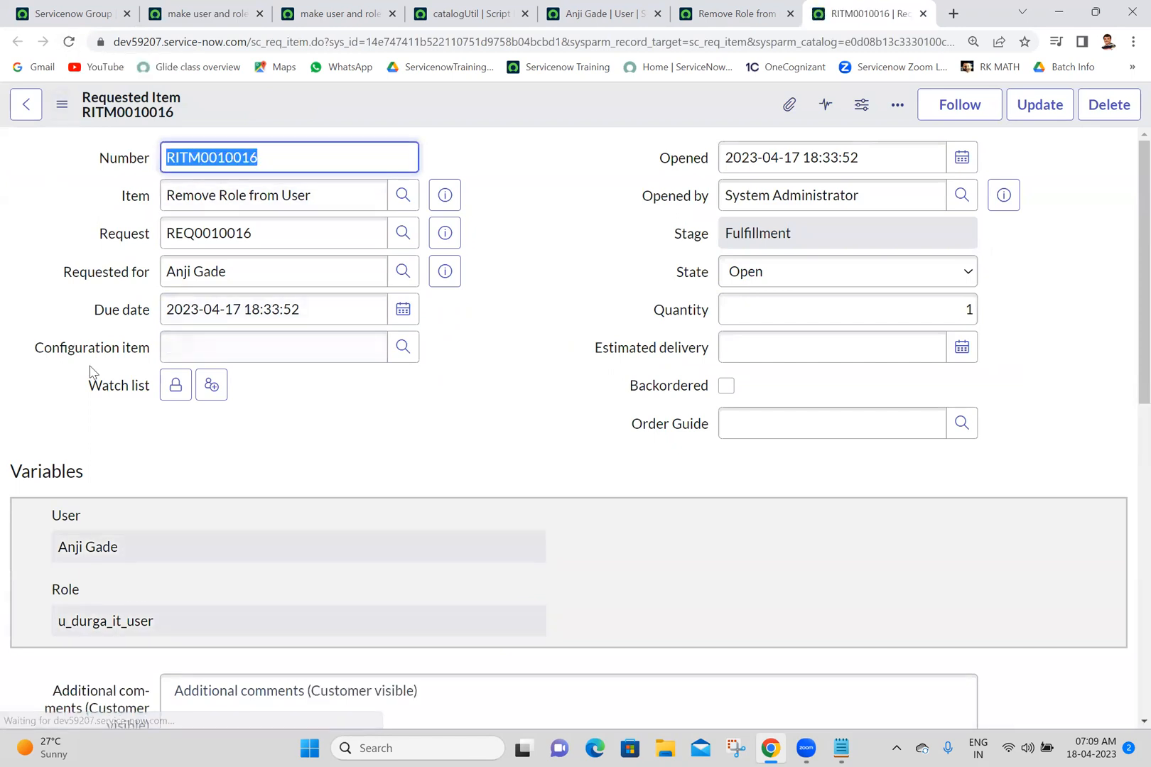
scroll(1127, 284, "down", 2)
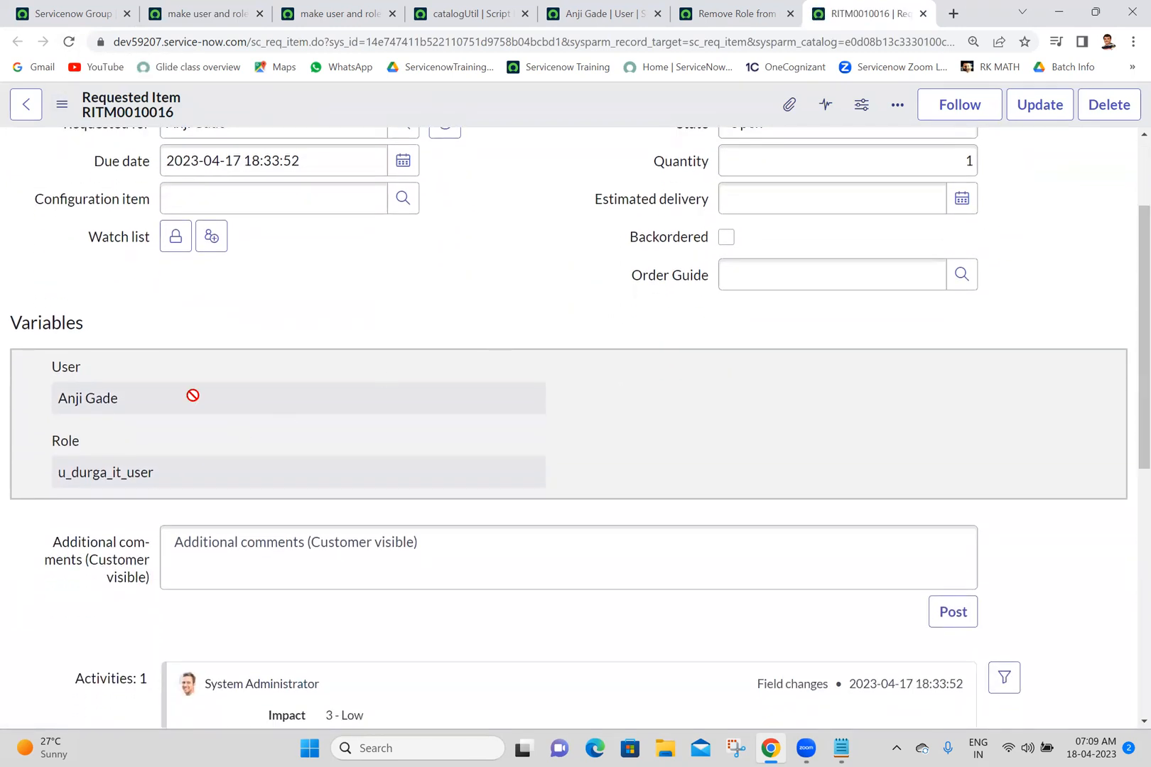
left_click(752, 10)
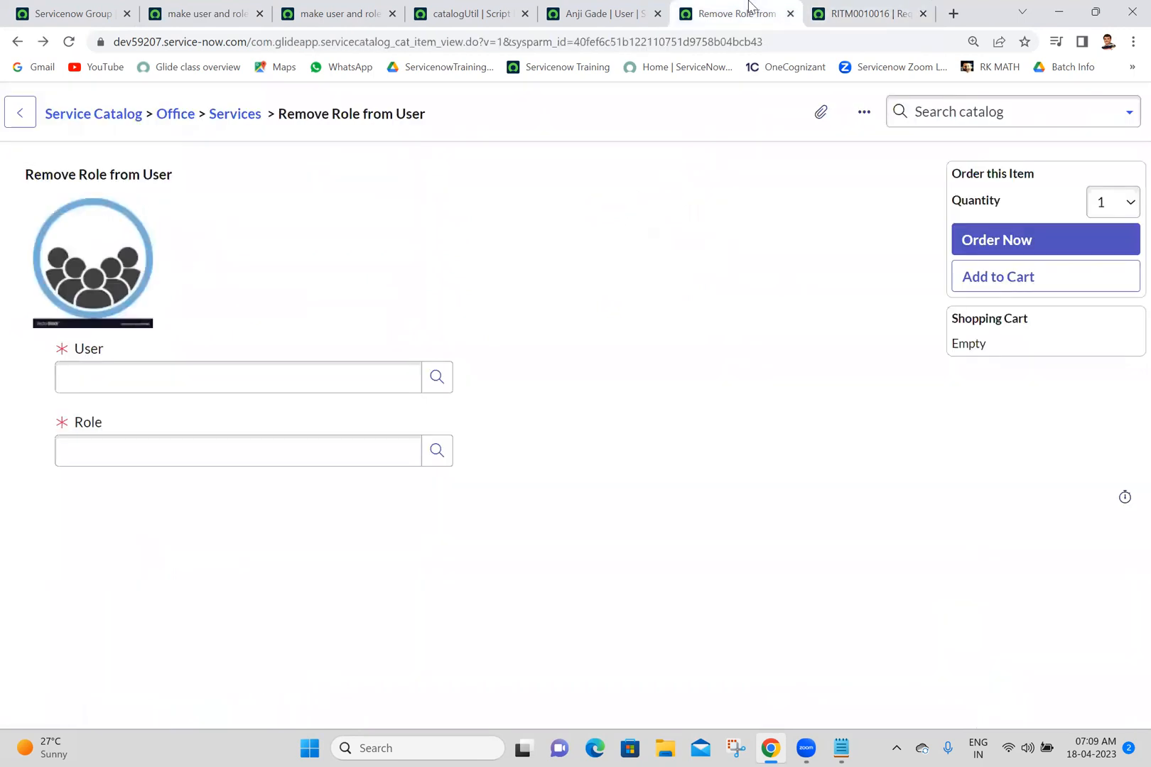
left_click(68, 52)
Step: Compare the mandatory and readonly catalog UI policies, reviewing where each applies and which actions it sets for user and role
left_click(346, 8)
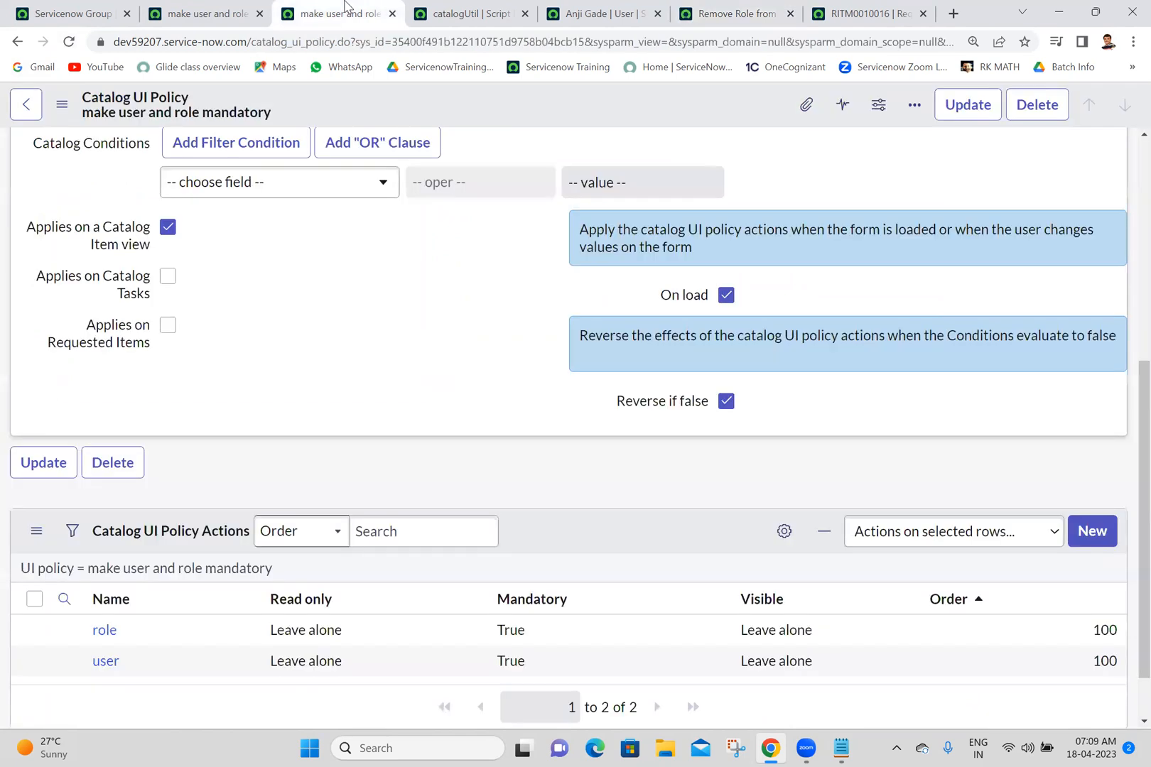
scroll(637, 600, "down", 2)
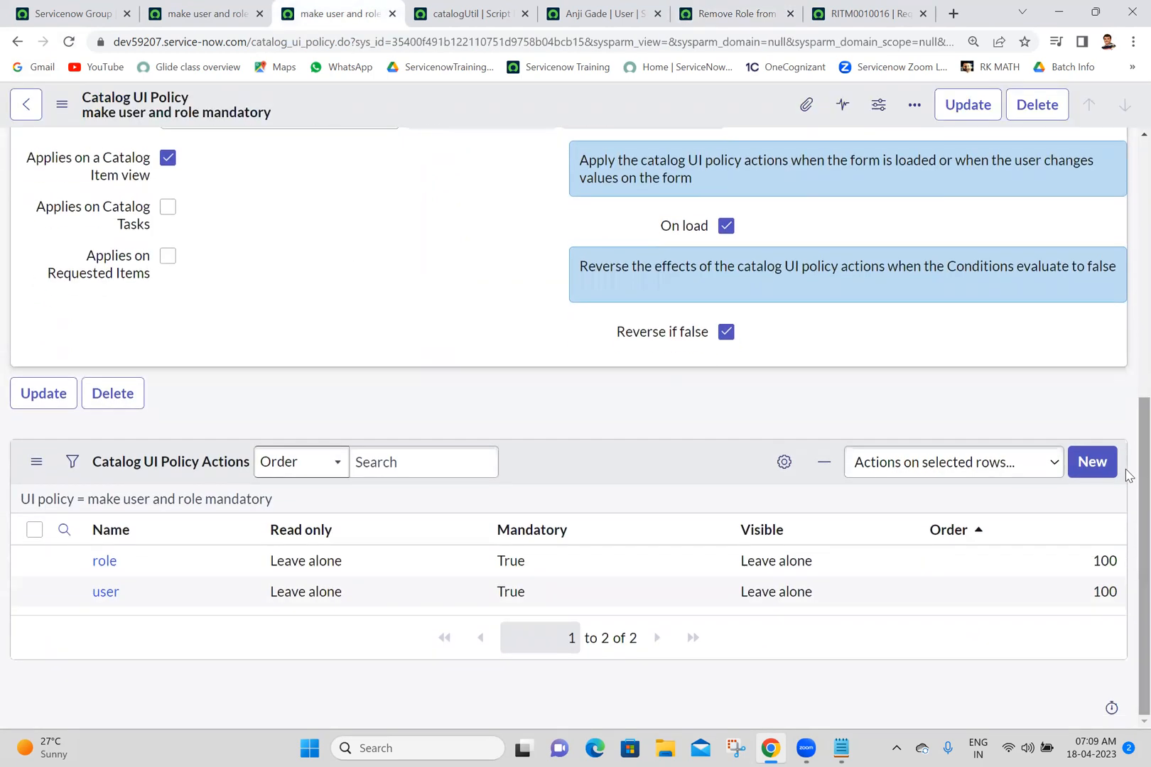
scroll(421, 442, "up", 3)
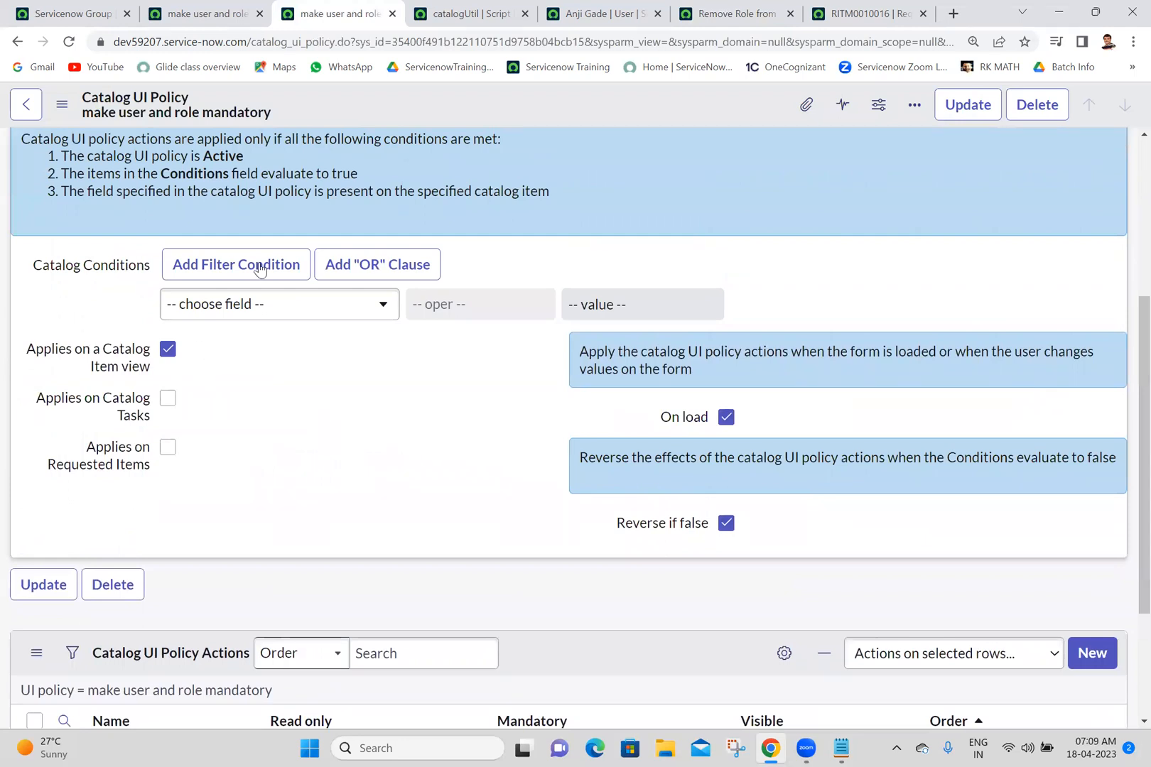
left_click(203, 13)
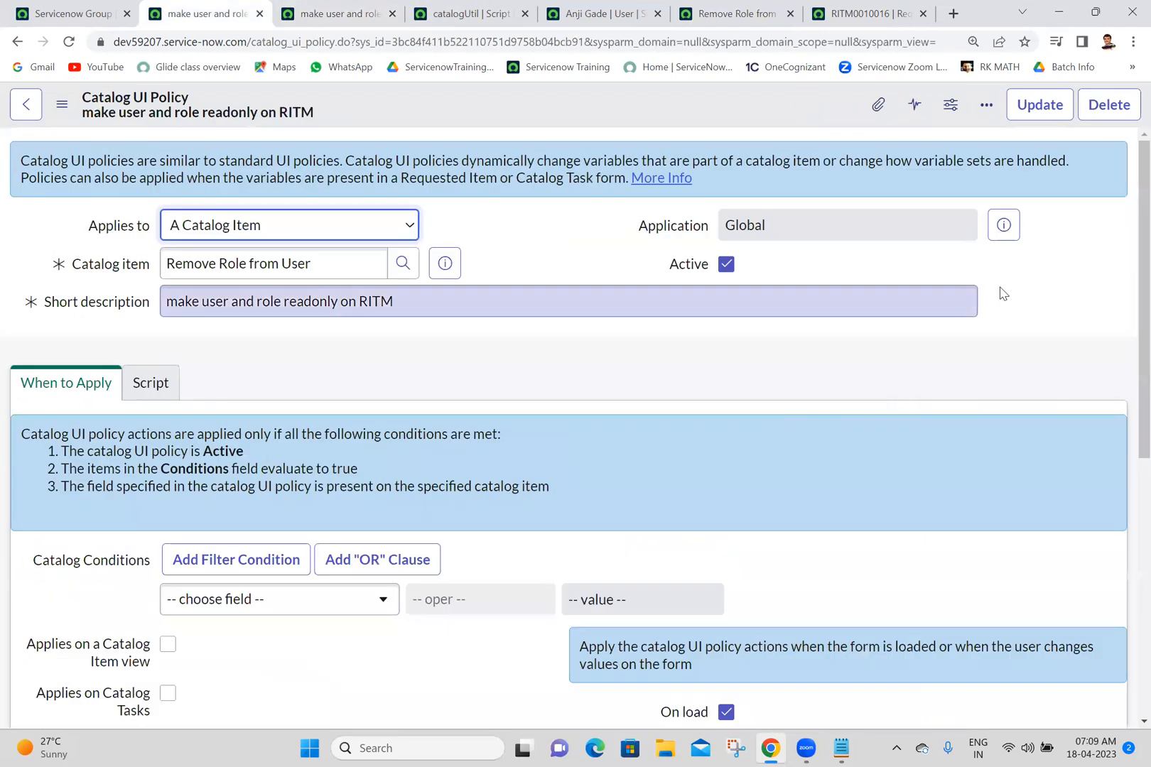
scroll(1129, 295, "down", 5)
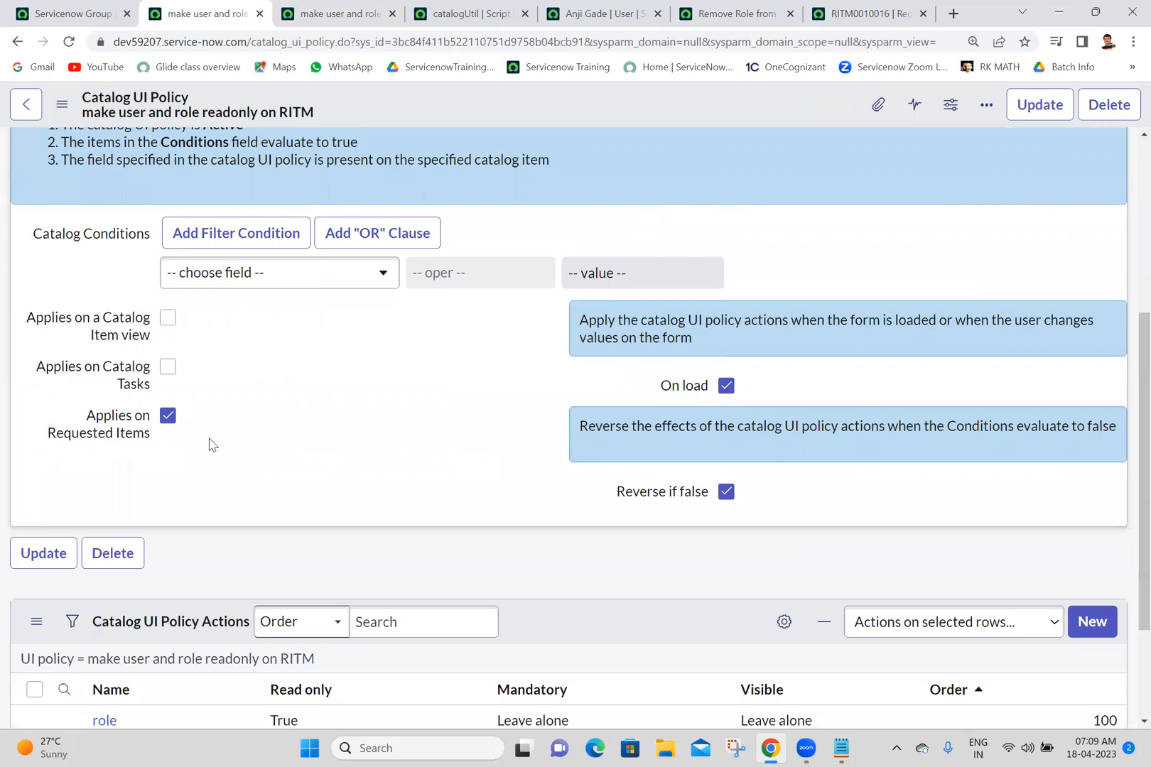
scroll(1125, 498, "down", 3)
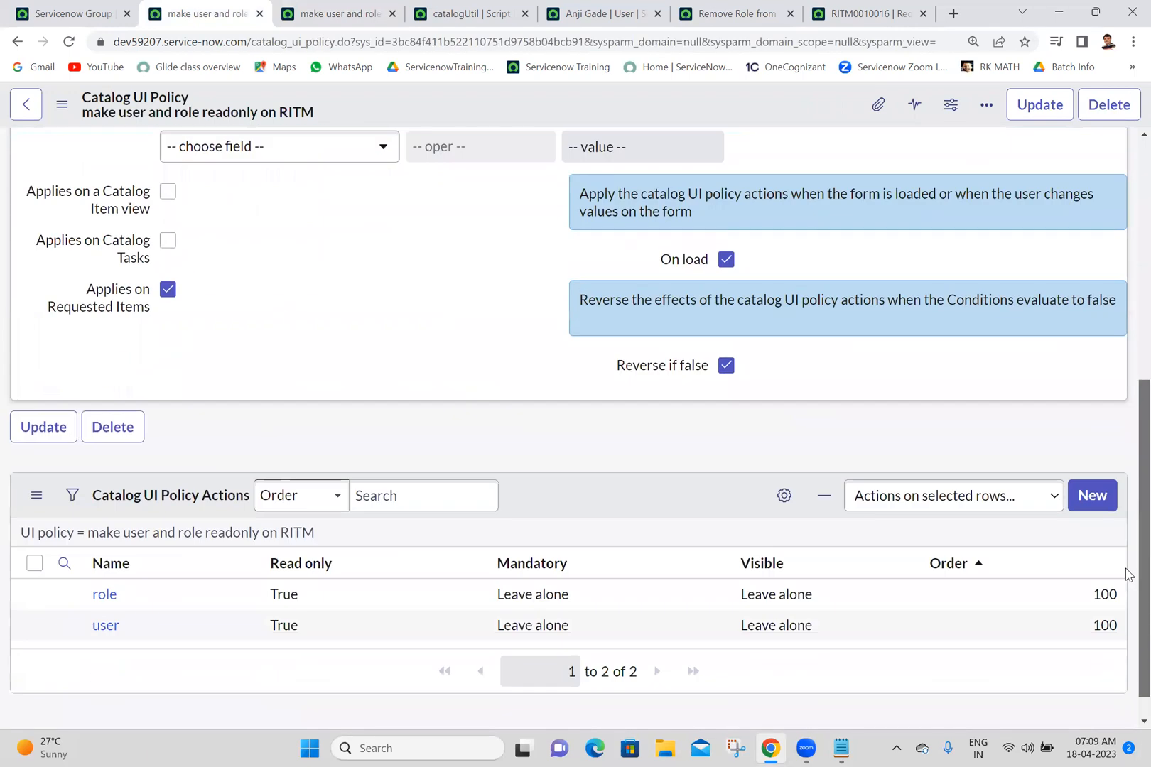
scroll(1127, 603, "up", 2)
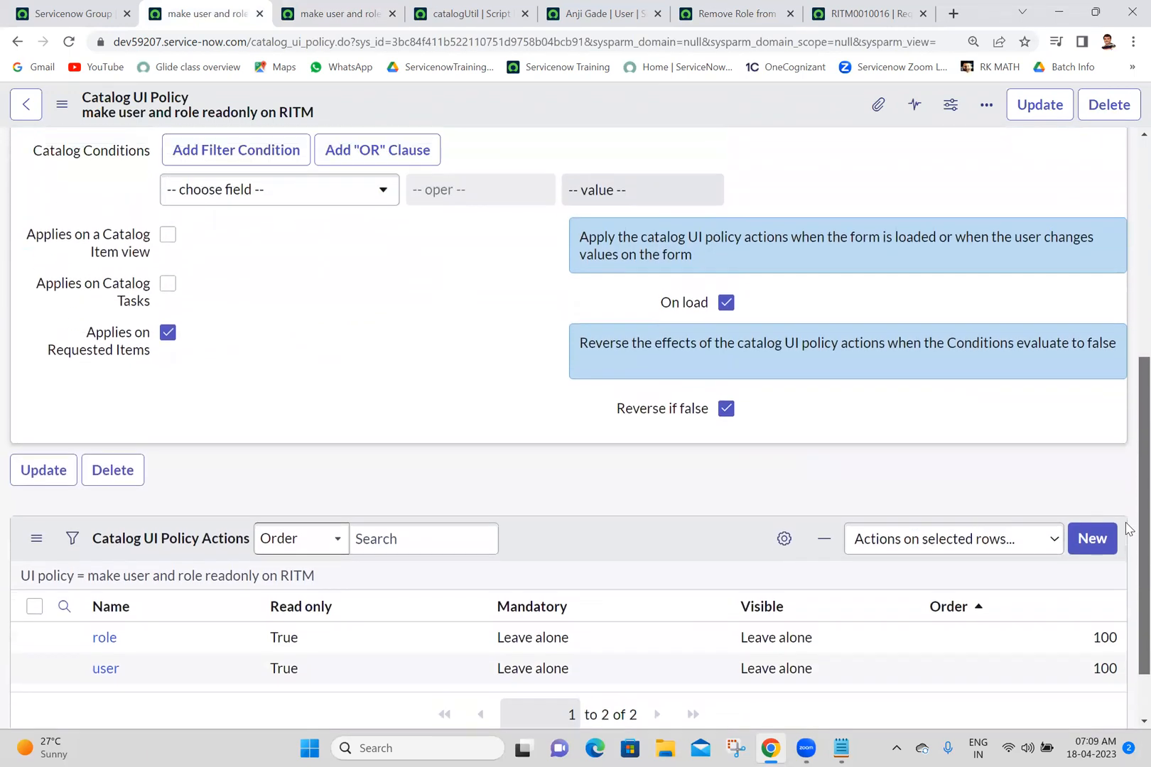
scroll(1127, 575, "down", 3)
scroll(1126, 573, "up", 2)
scroll(1130, 506, "down", 2)
scroll(1125, 585, "up", 2)
scroll(1125, 424, "up", 5)
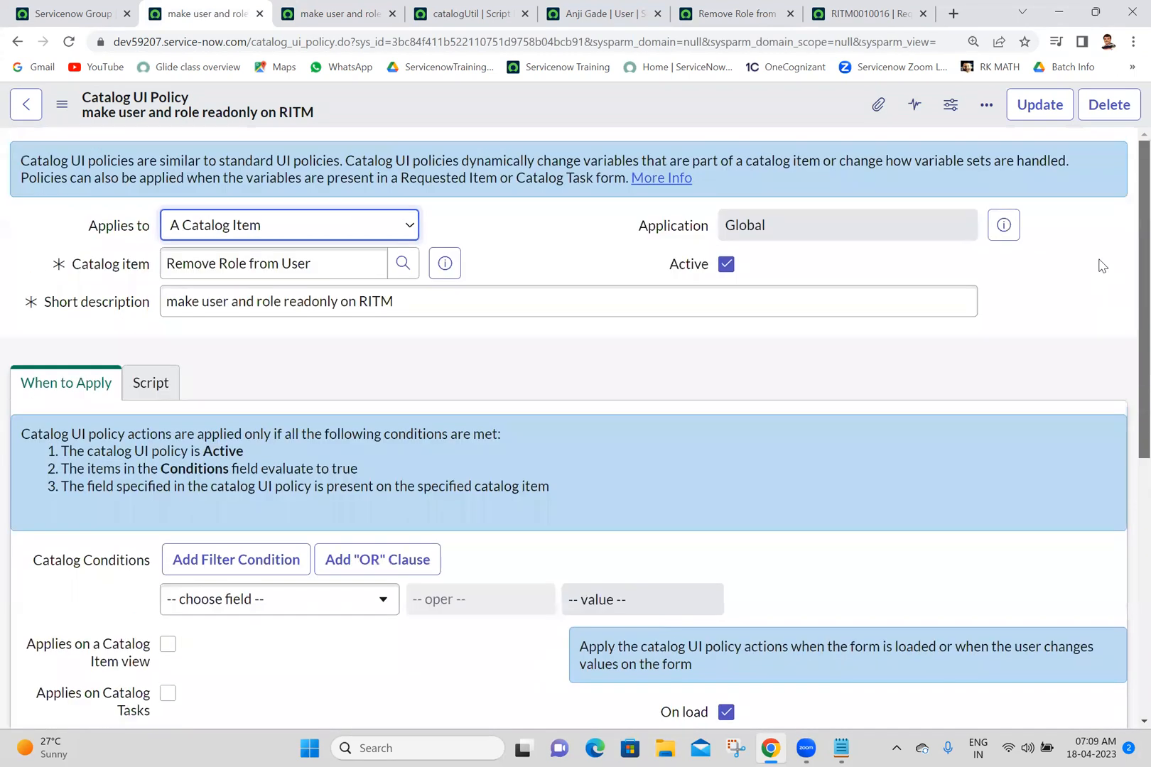
scroll(1115, 444, "down", 6)
scroll(1125, 480, "up", 6)
scroll(1128, 628, "down", 6)
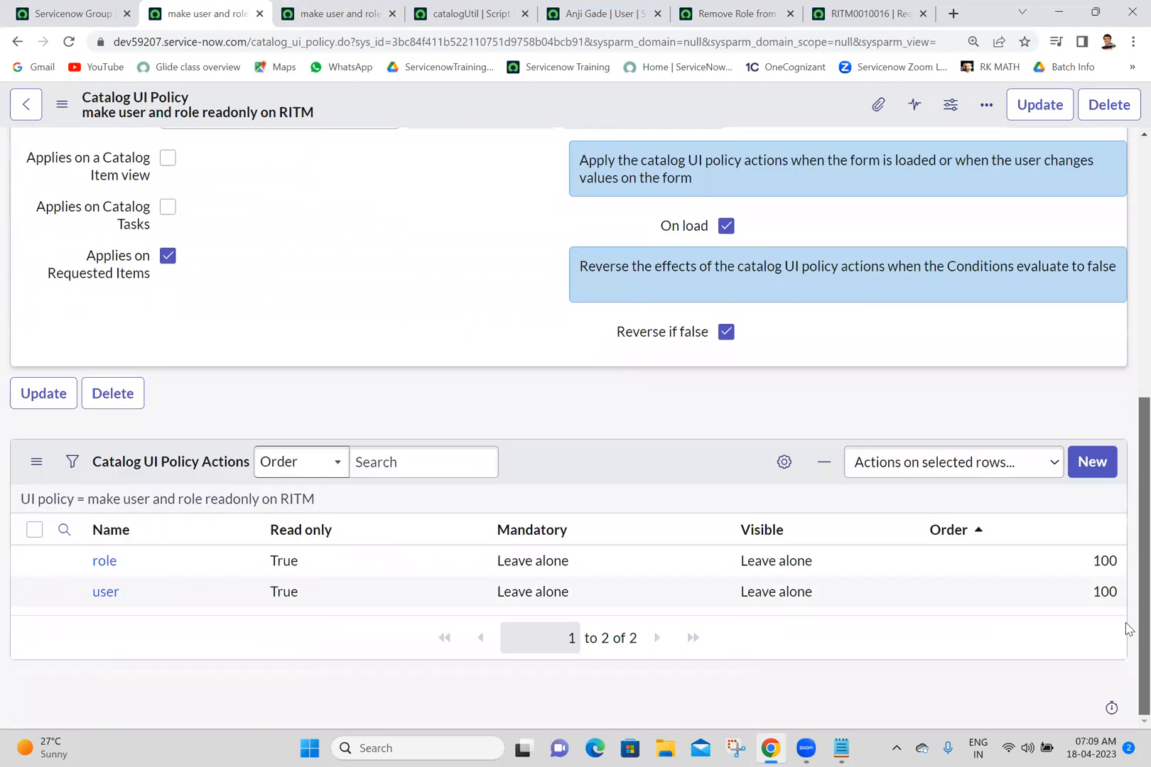
scroll(1128, 647, "up", 5)
scroll(1127, 412, "down", 1)
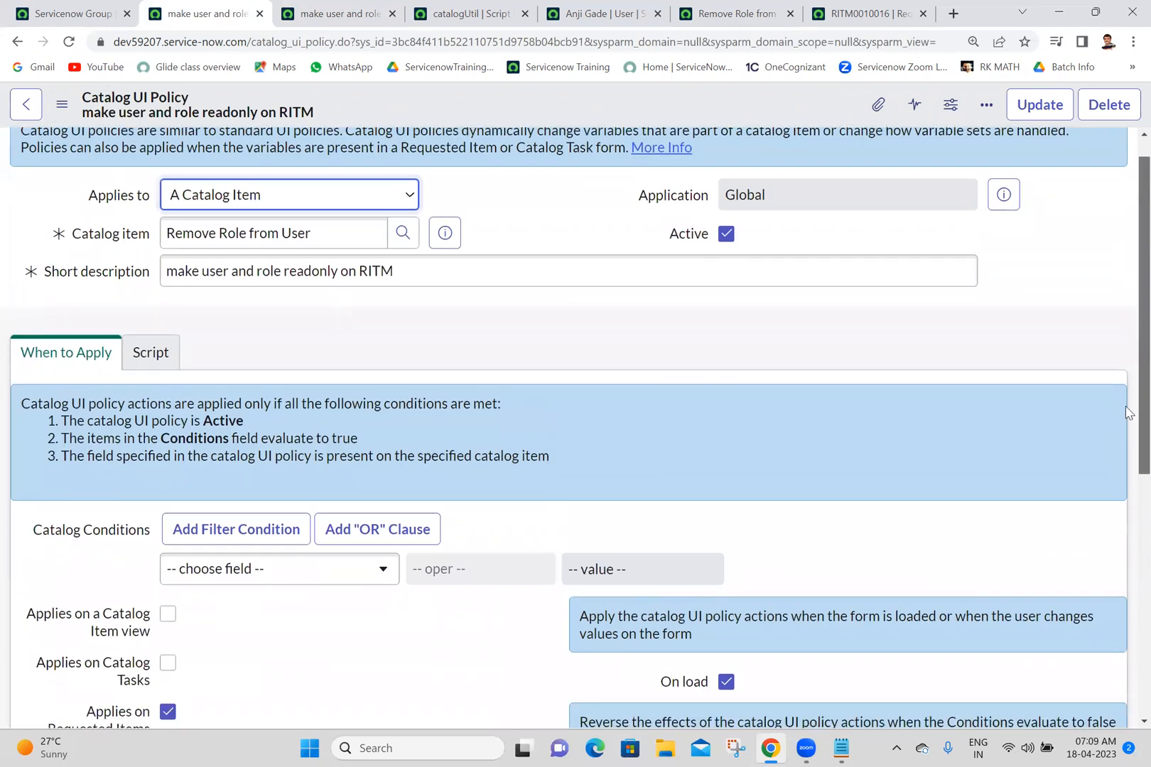
scroll(1128, 412, "down", 6)
scroll(1130, 390, "up", 6)
left_click(1050, 289)
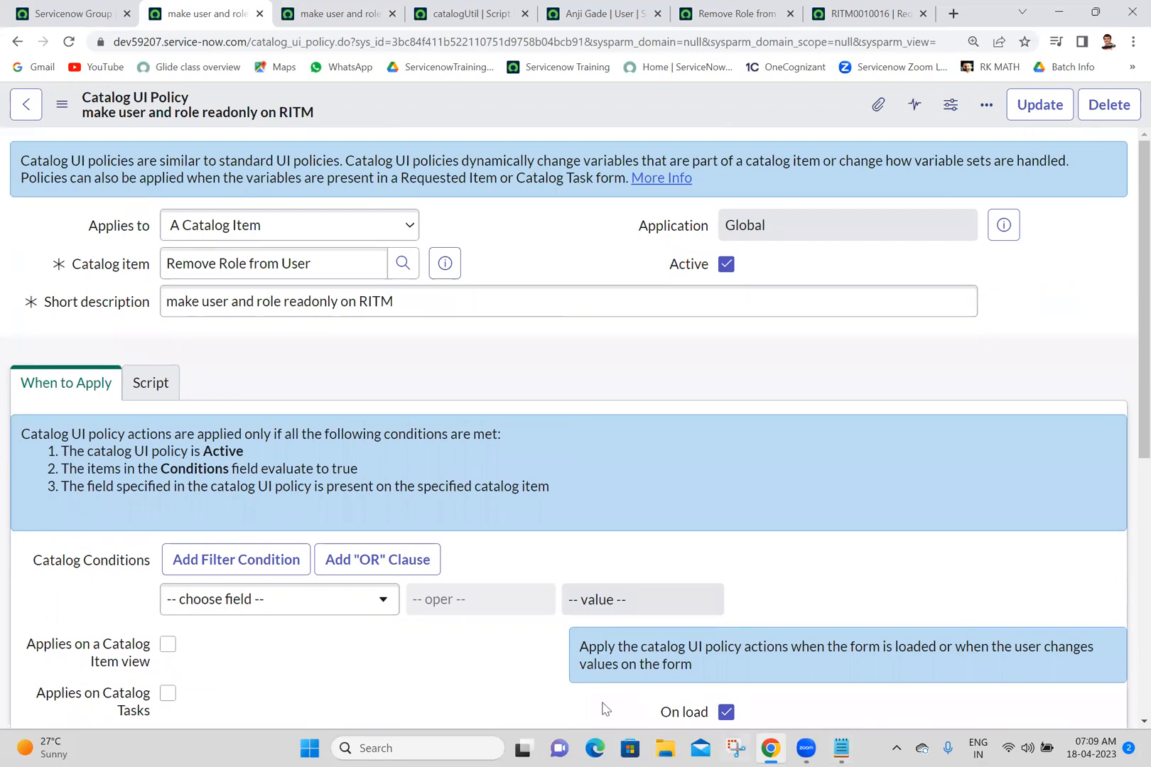
Step: Switch to Snipping Tool and capture the meeting's participants list as a rectangular snip
left_click(731, 748)
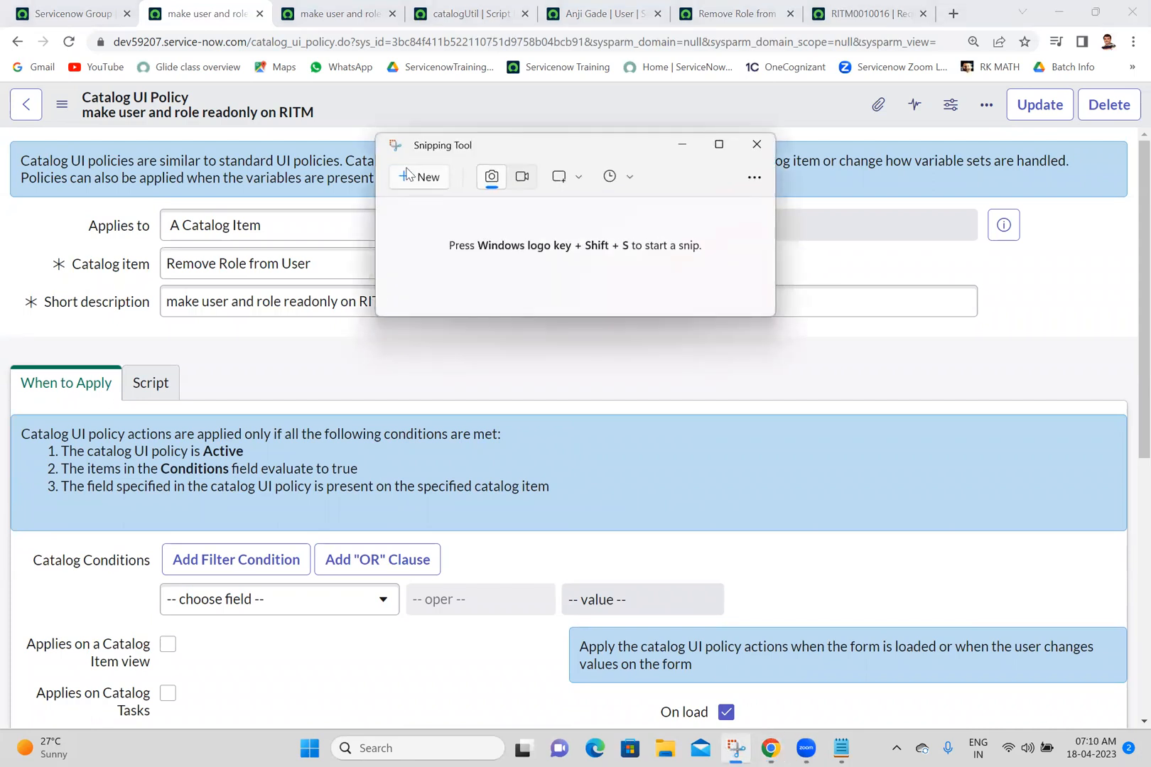
left_click(408, 186)
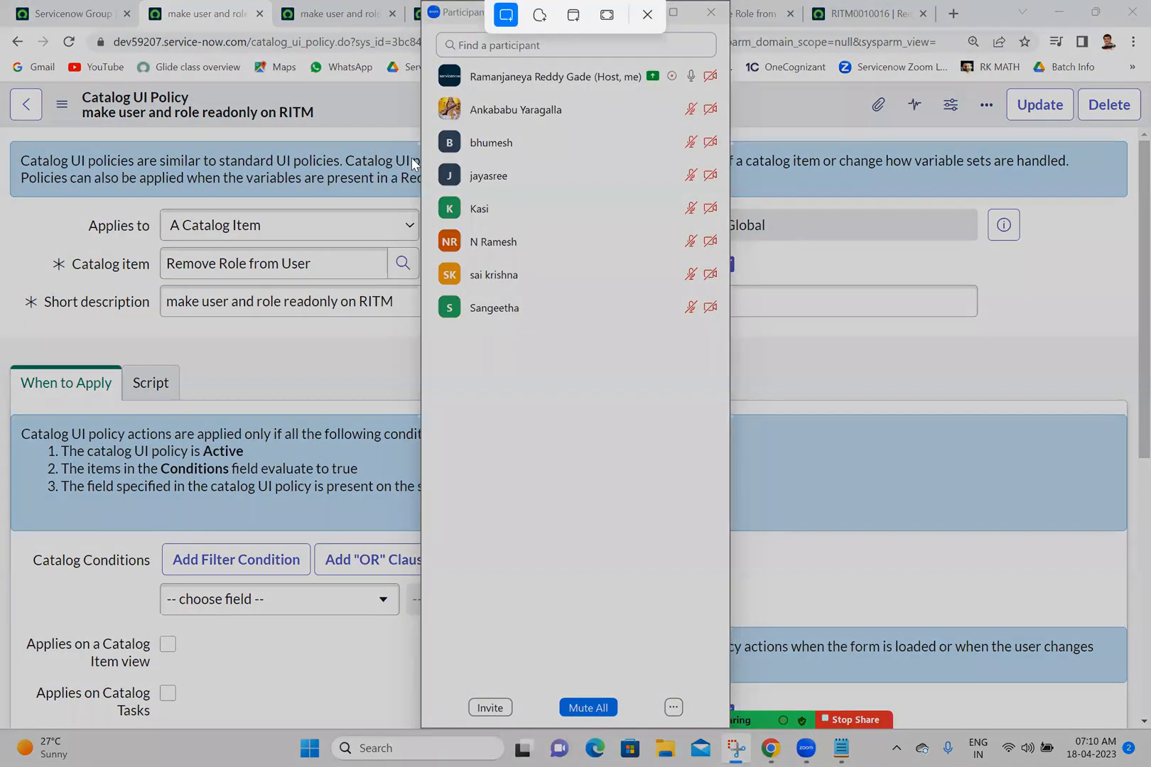
left_click_drag(422, 1, 730, 337)
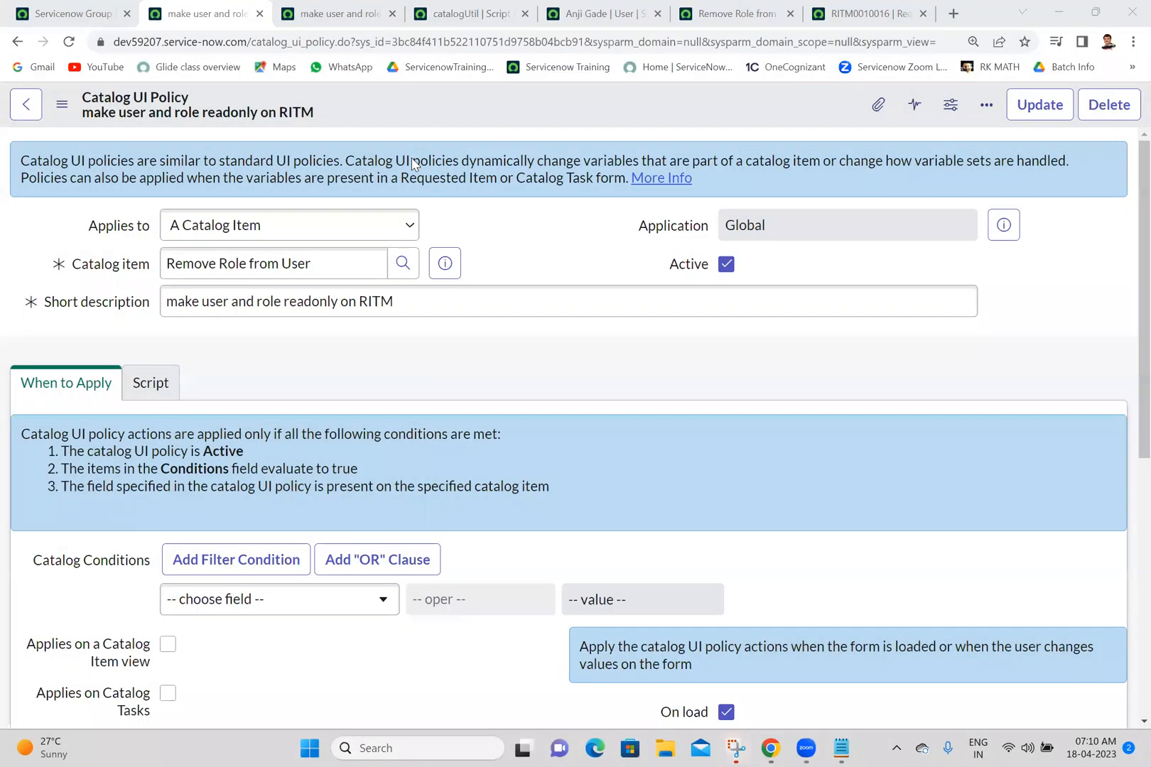
Step: Save the snip as a PNG named 18-04-2023 in the Batch 18 folder and close Snipping Tool
left_click(874, 170)
type("1")
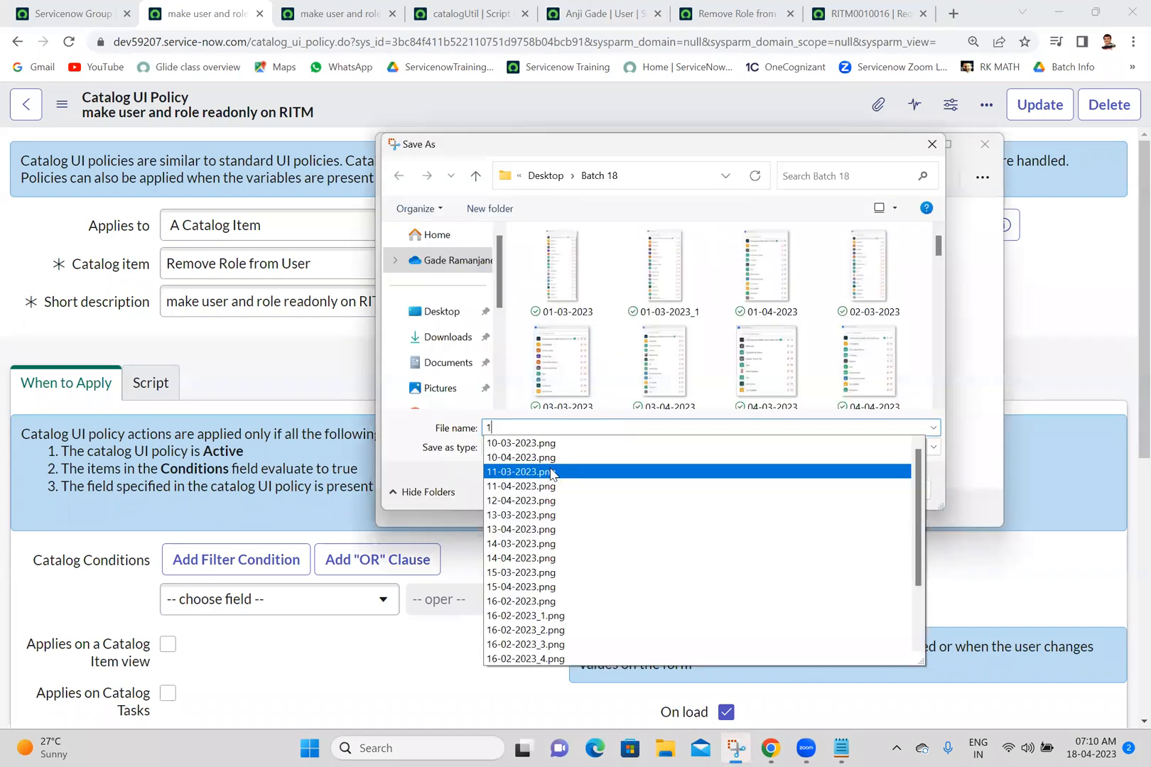
type("8-04-2023")
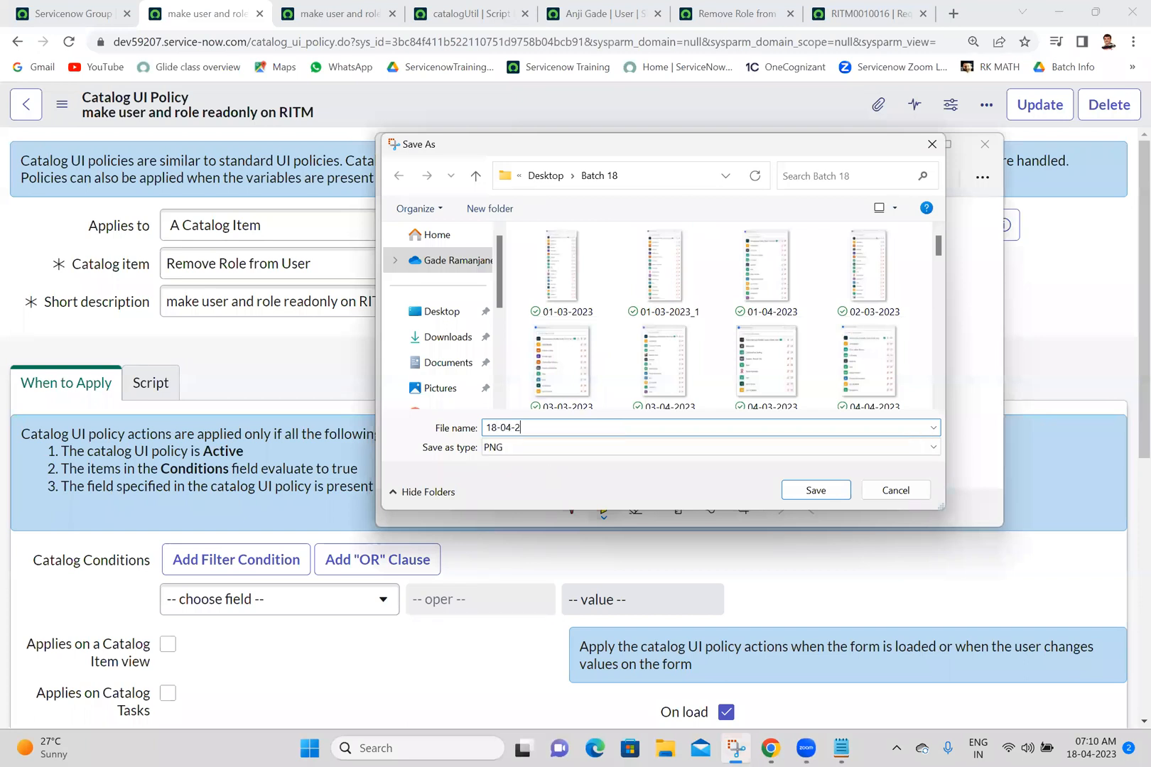
left_click(828, 492)
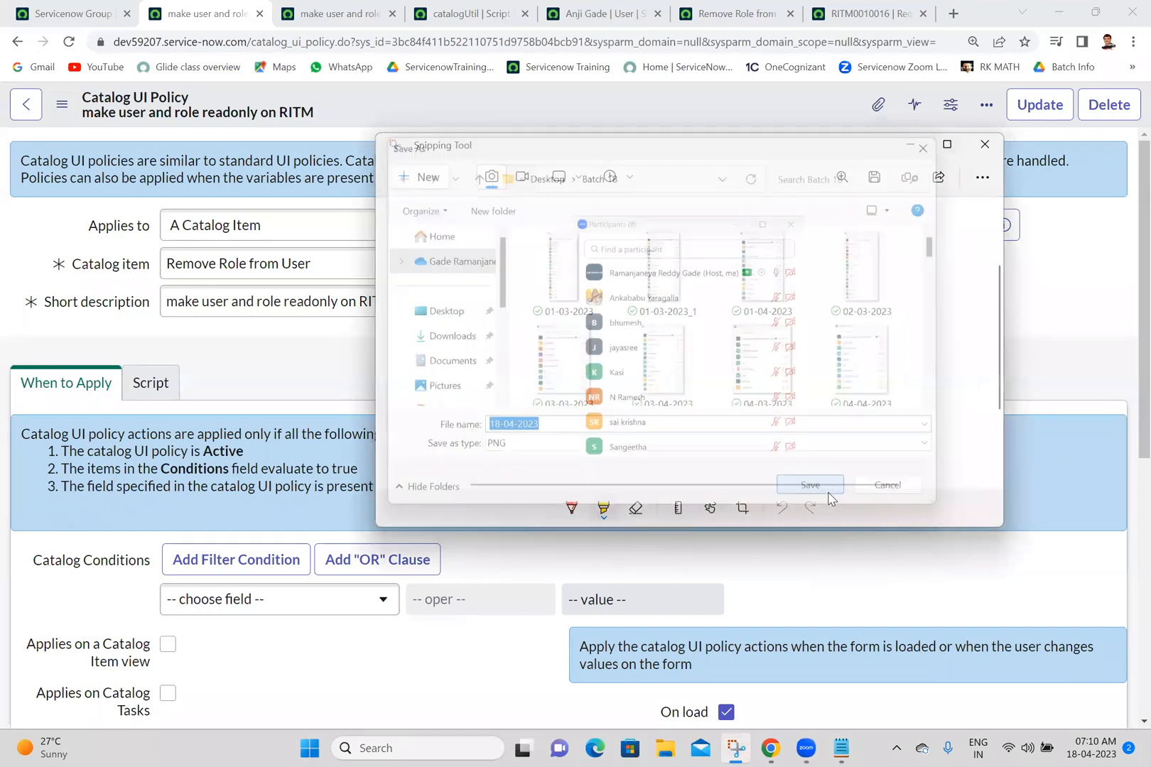
left_click(985, 144)
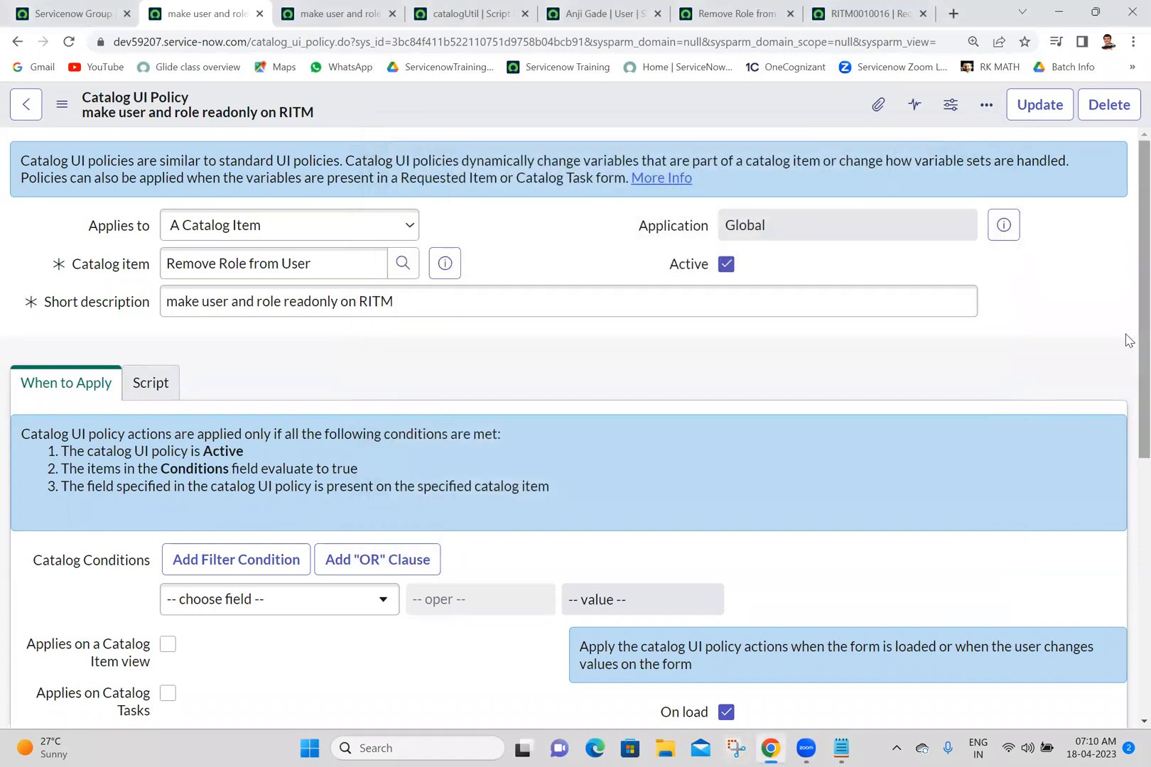